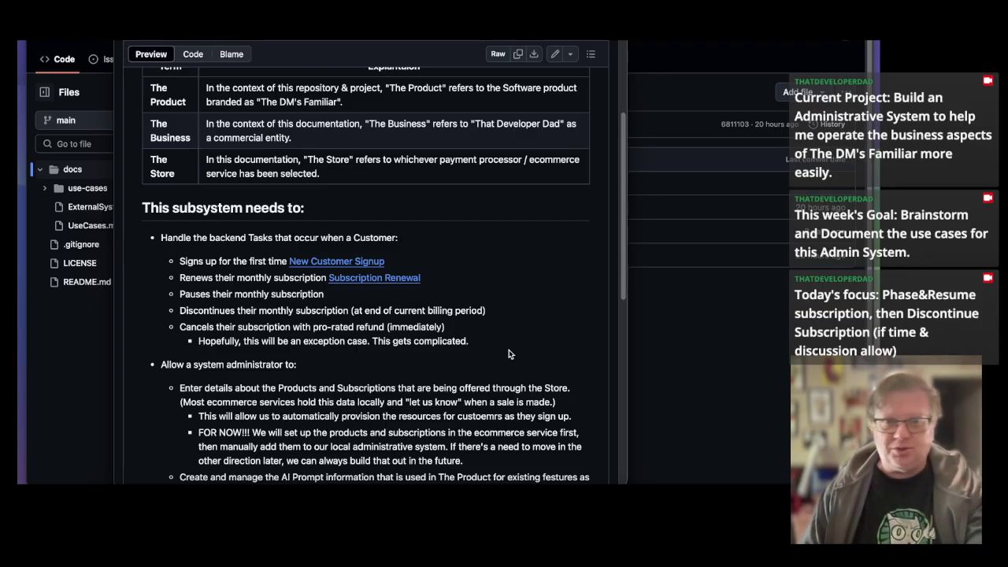
Open NewCustomerSignup.md from the docs/use-cases folder and read through the new customer signup flow.
{"action": "left_click_drag", "start_coordinate": [370, 41], "coordinate": [19, 41]}
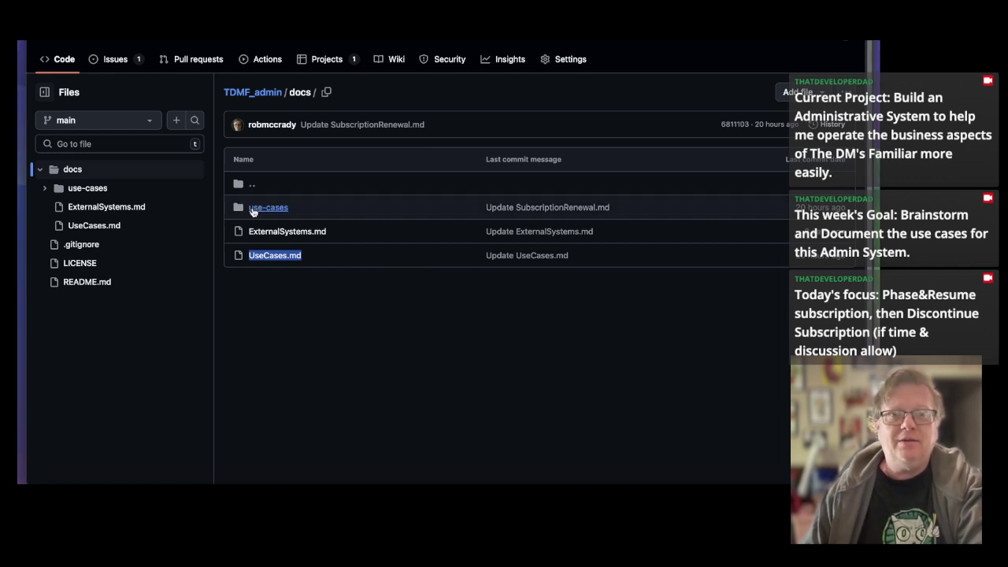
{"action": "left_click", "coordinate": [45, 192]}
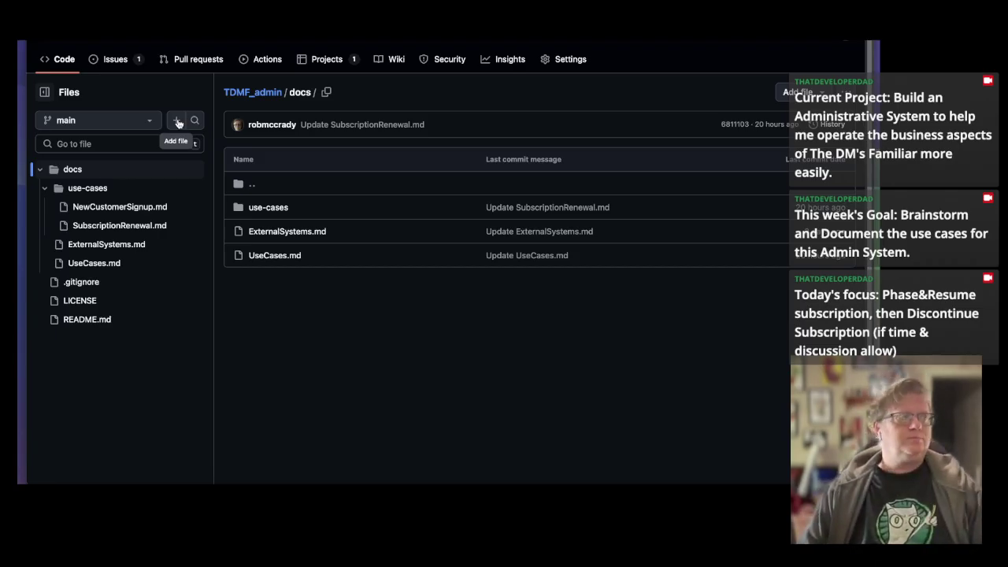
{"action": "left_click", "coordinate": [109, 207]}
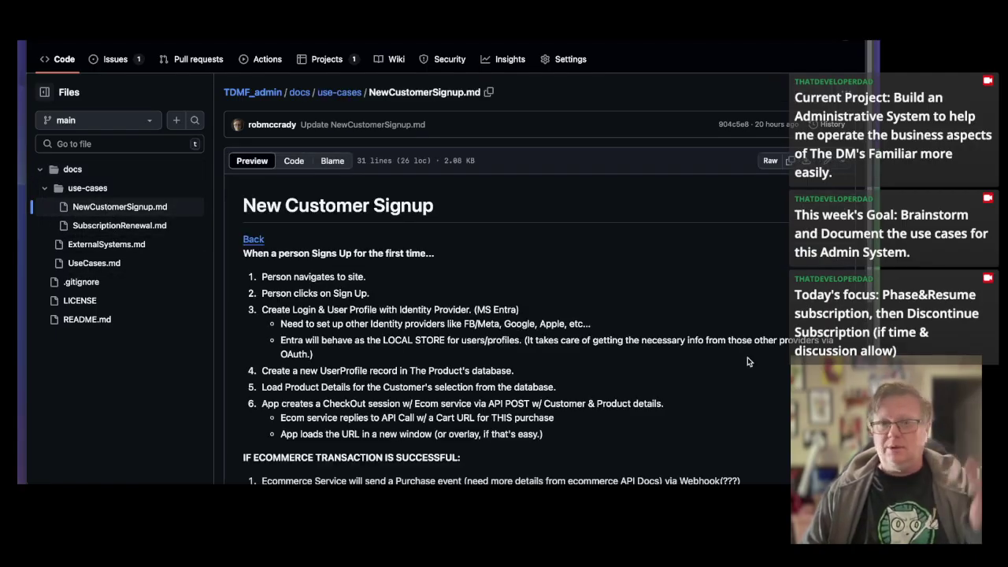
{"action": "scroll", "coordinate": [731, 395], "scroll_direction": "down", "scroll_amount": 3}
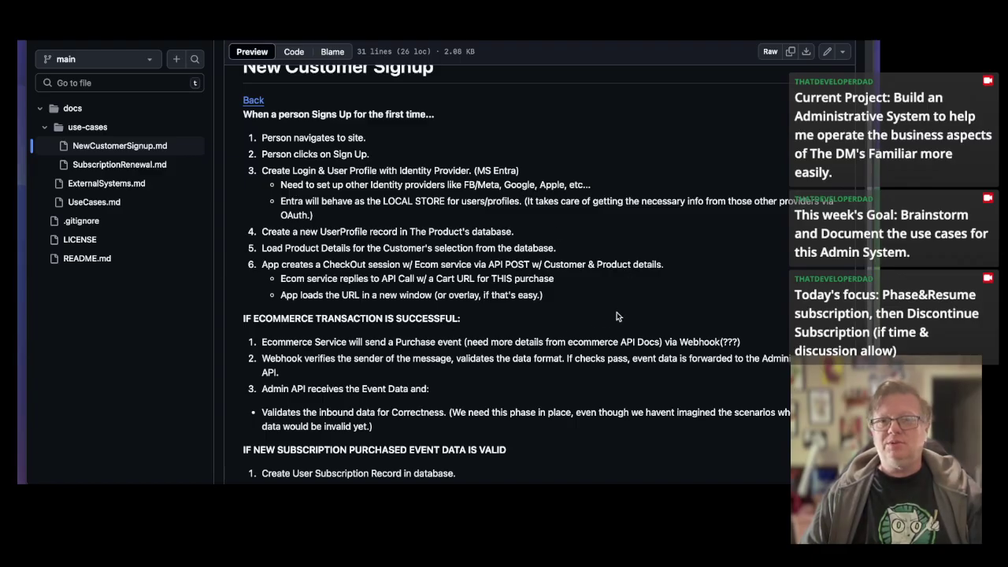
{"action": "scroll", "coordinate": [659, 314], "scroll_direction": "down", "scroll_amount": 1}
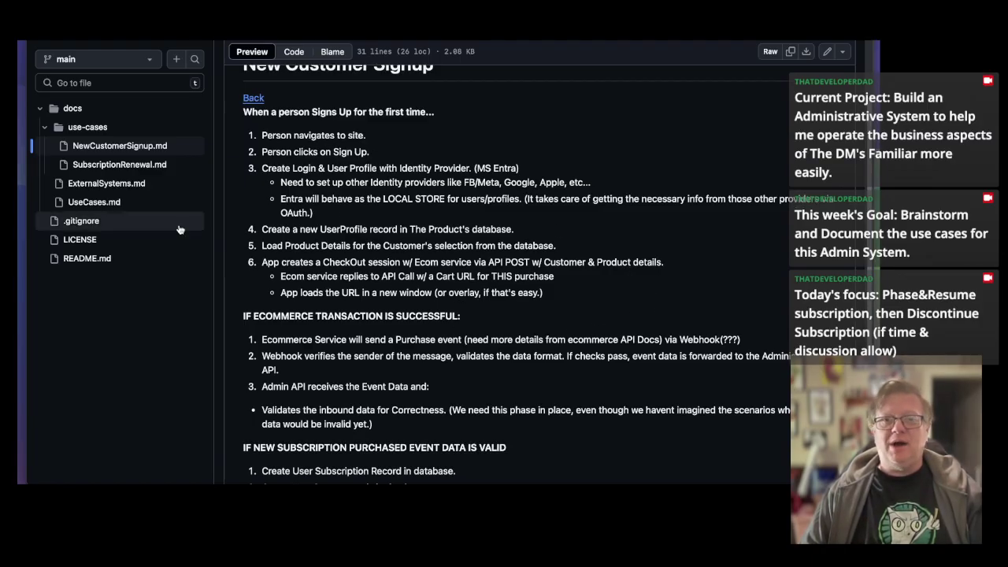
{"action": "scroll", "coordinate": [584, 306], "scroll_direction": "down", "scroll_amount": 1}
{"action": "scroll", "coordinate": [584, 307], "scroll_direction": "down", "scroll_amount": 5}
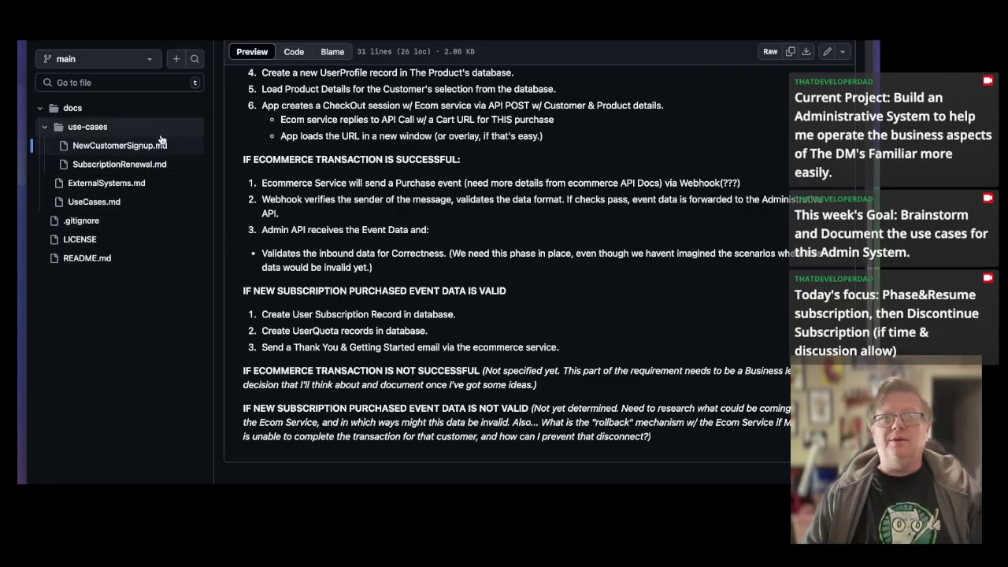
Open SubscriptionRenewal.md and review how its happy and unhappy path scenarios are labelled.
{"action": "left_click", "coordinate": [101, 164]}
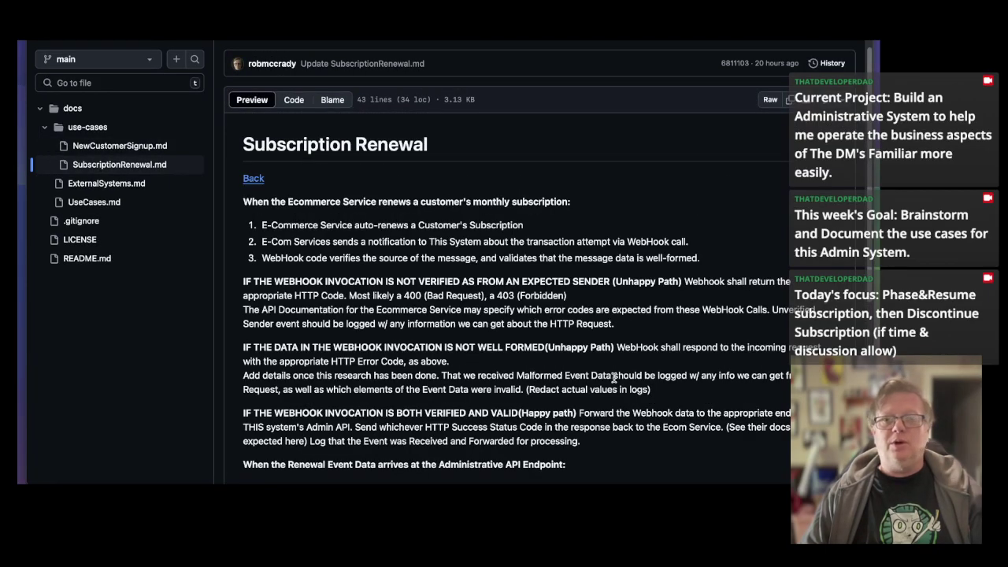
{"action": "scroll", "coordinate": [619, 378], "scroll_direction": "down", "scroll_amount": 3}
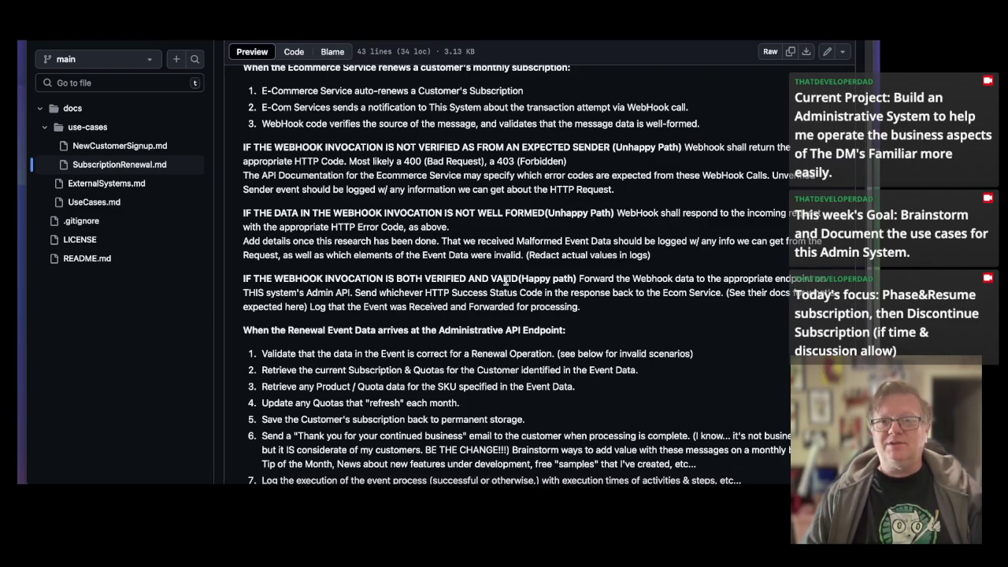
{"action": "scroll", "coordinate": [761, 374], "scroll_direction": "down", "scroll_amount": 5}
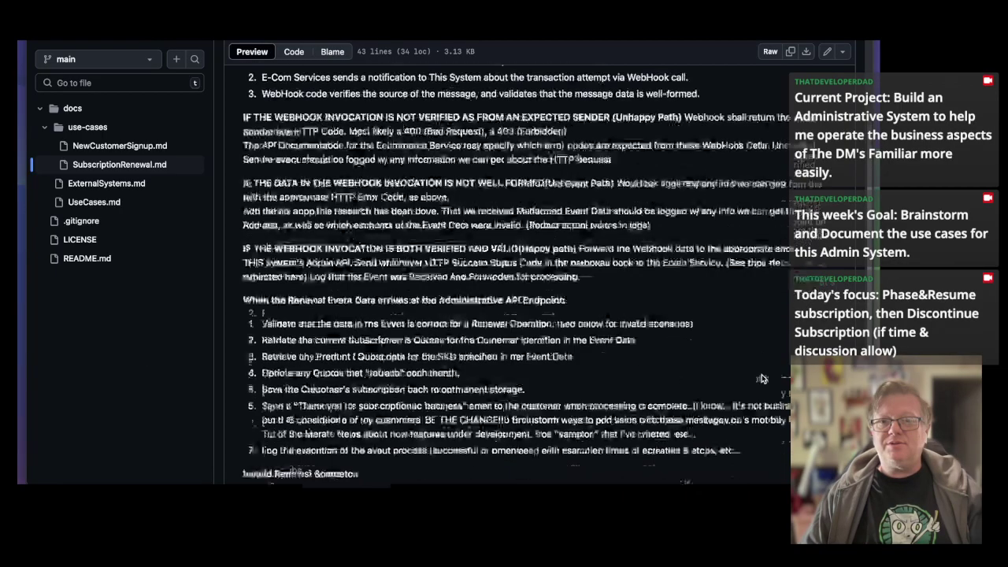
{"action": "scroll", "coordinate": [695, 305], "scroll_direction": "up", "scroll_amount": 8}
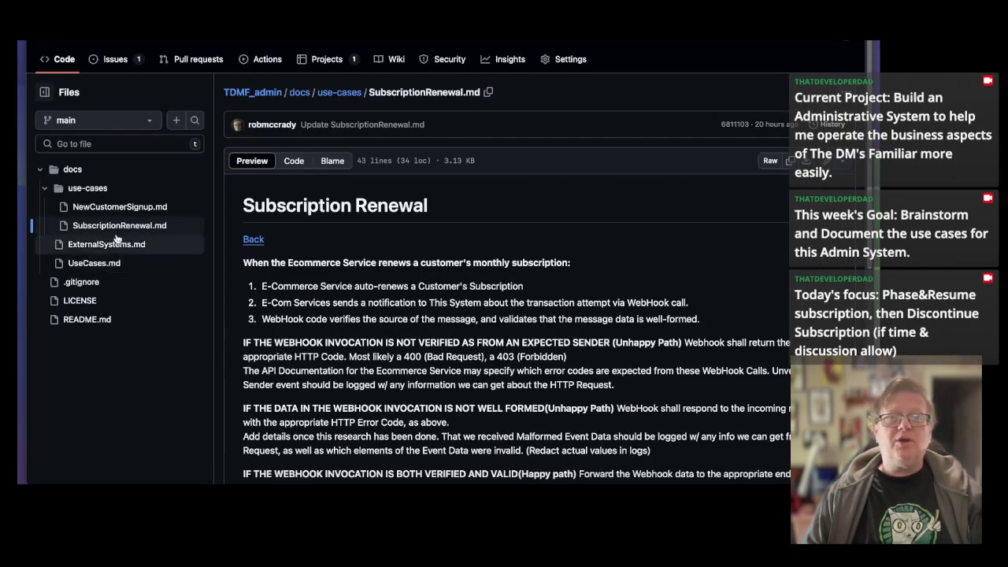
Return to NewCustomerSignup.md and open the file for editing.
{"action": "left_click", "coordinate": [96, 209]}
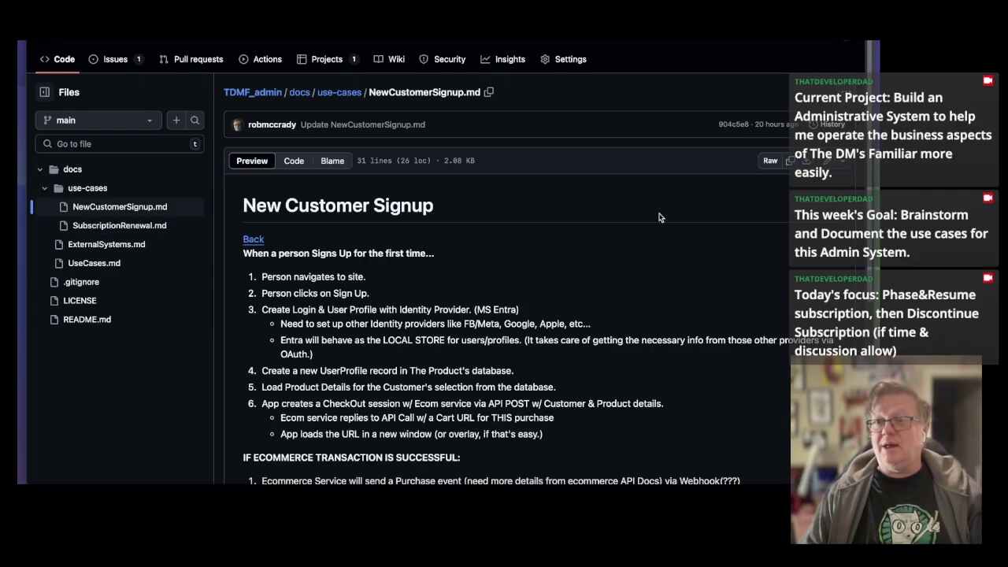
{"action": "scroll", "coordinate": [664, 280], "scroll_direction": "down", "scroll_amount": 1}
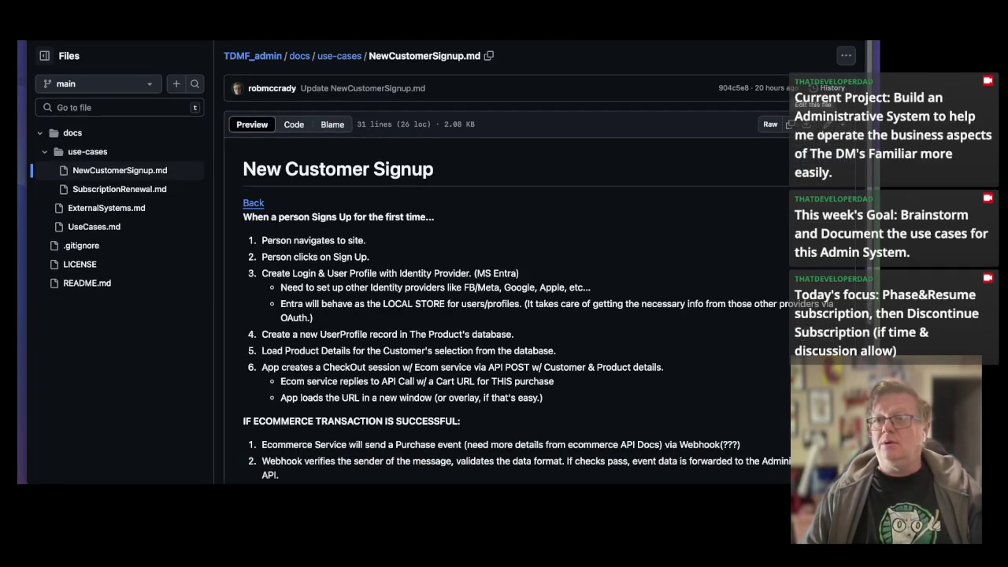
{"action": "left_click", "coordinate": [807, 124]}
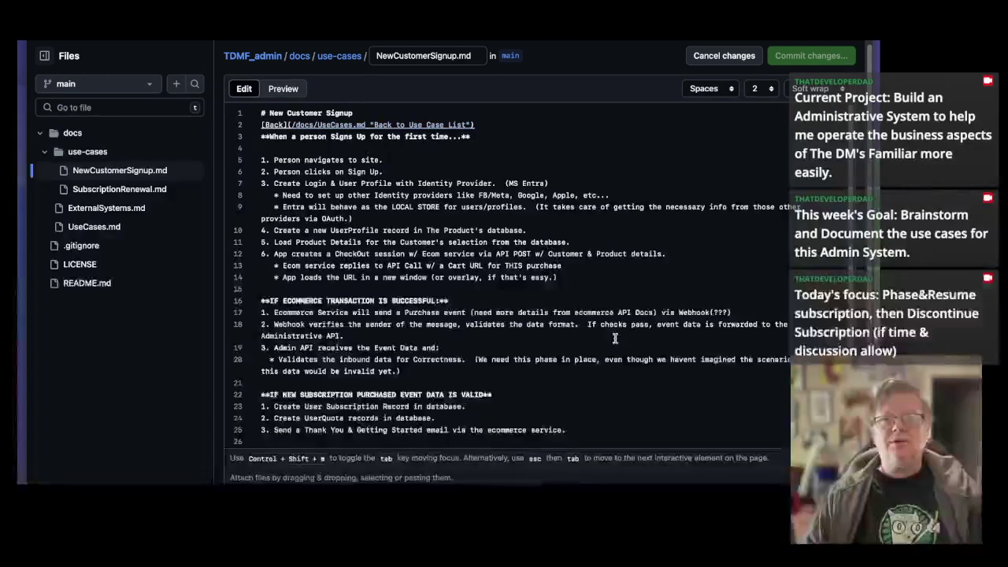
Add "(Happy path)" before the colon in the "IF ECOMMERCE TRANSACTION IS SUCCESSFUL" heading.
{"action": "scroll", "coordinate": [615, 337], "scroll_direction": "down", "scroll_amount": 1}
{"action": "scroll", "coordinate": [615, 338], "scroll_direction": "down", "scroll_amount": 2}
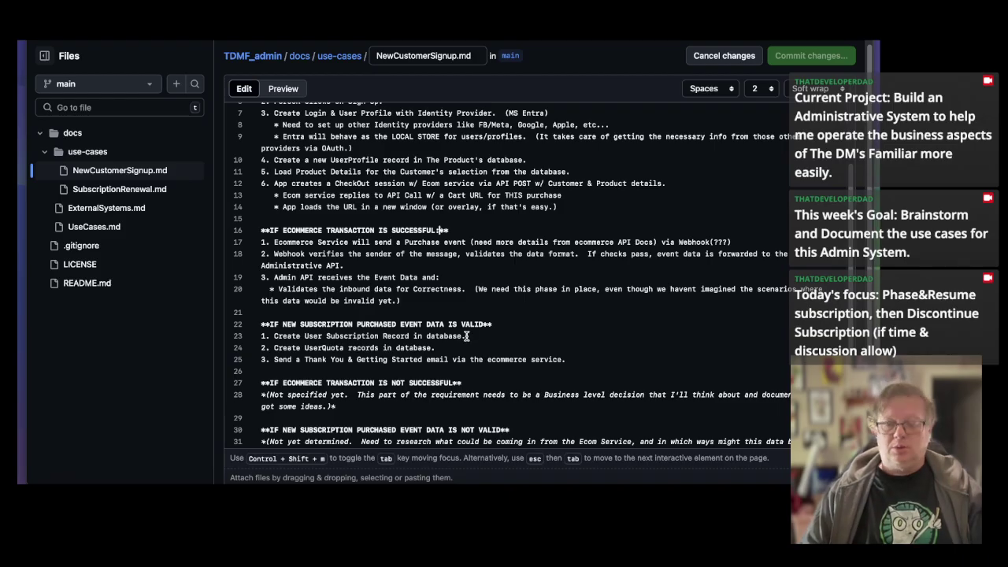
{"action": "left_click", "coordinate": [438, 230]}
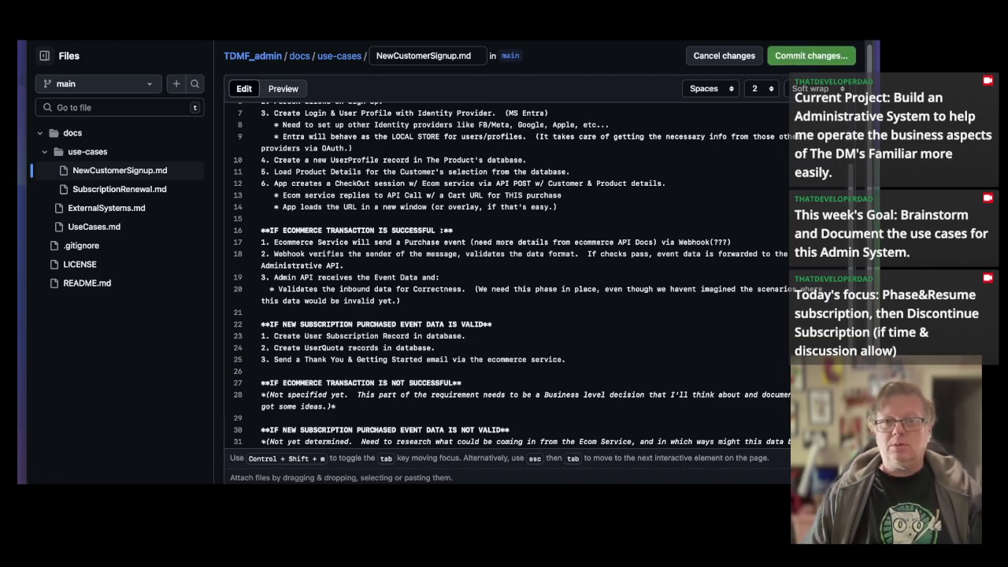
{"action": "type", "text": "() "}
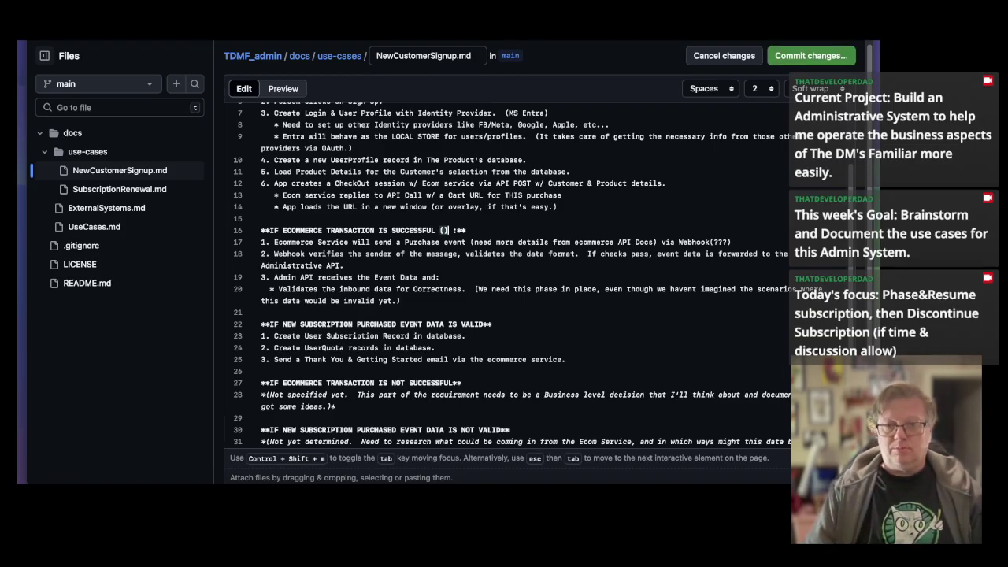
{"action": "type", "text": "Happy path"}
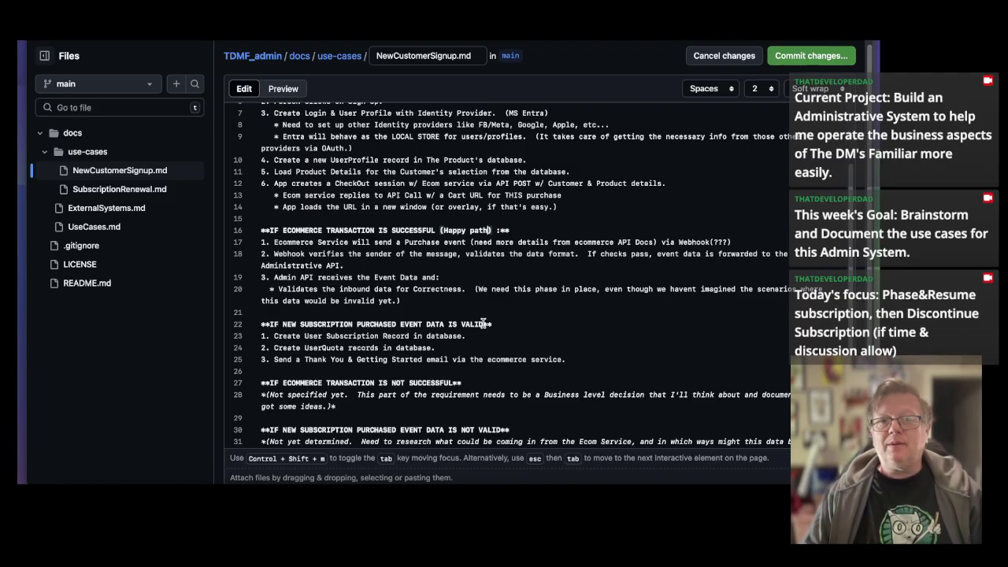
Add "(Happy Path)" to the end of the "IF NEW SUBSCRIPTION PURCHASED EVENT DATA IS VALID" heading.
{"action": "left_click", "coordinate": [484, 323]}
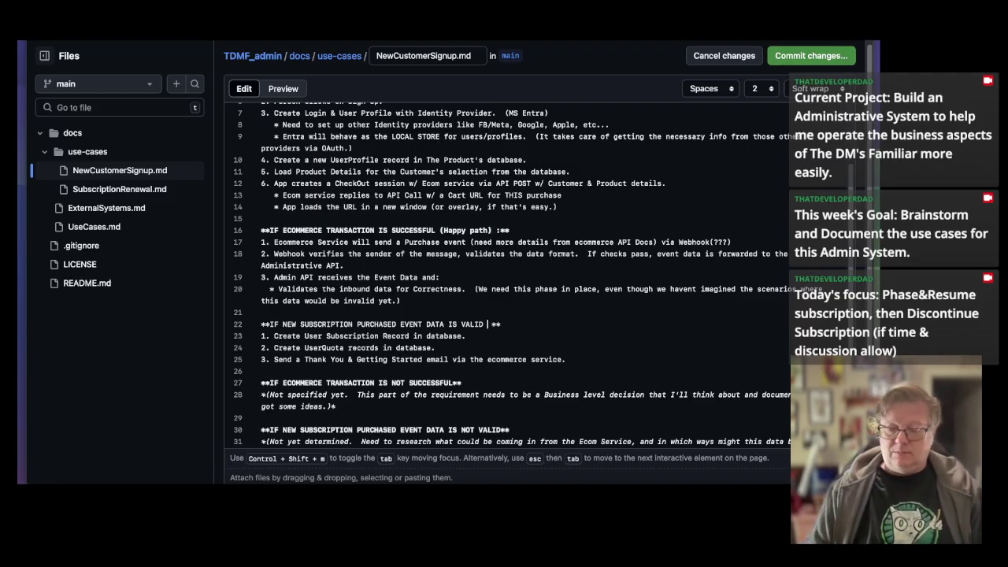
{"action": "type", "text": "()"}
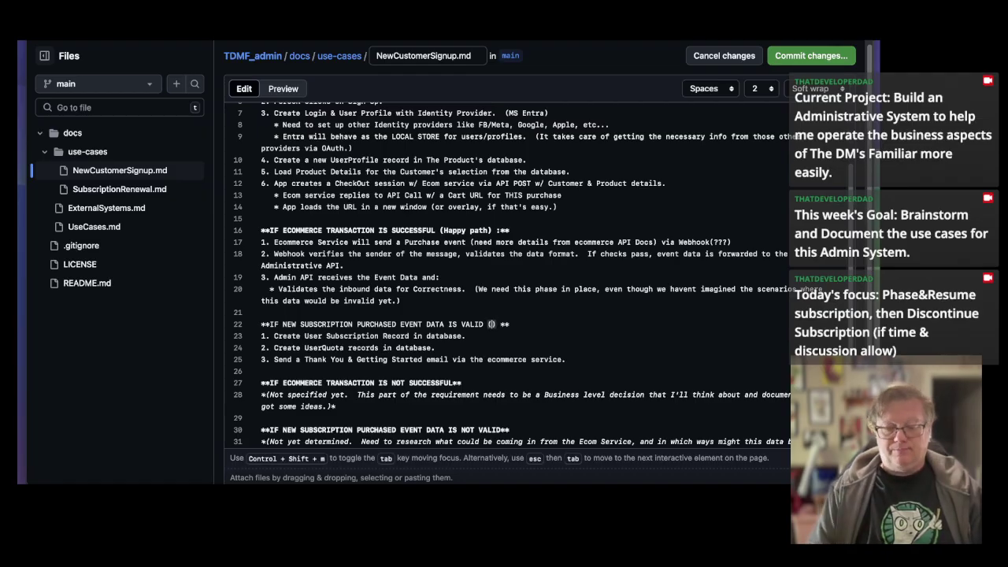
{"action": "type", "text": "Happy Path"}
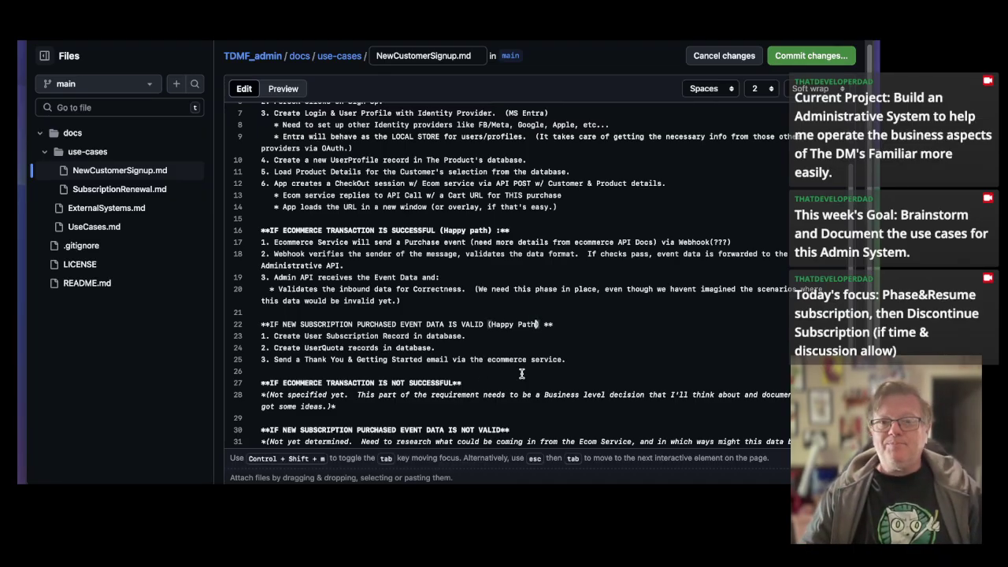
Add "(Unhappy Path)" to the end of the "IF ECOMMERCE TRANSACTION IS NOT SUCCESSFUL" heading.
{"action": "scroll", "coordinate": [520, 374], "scroll_direction": "down", "scroll_amount": 1}
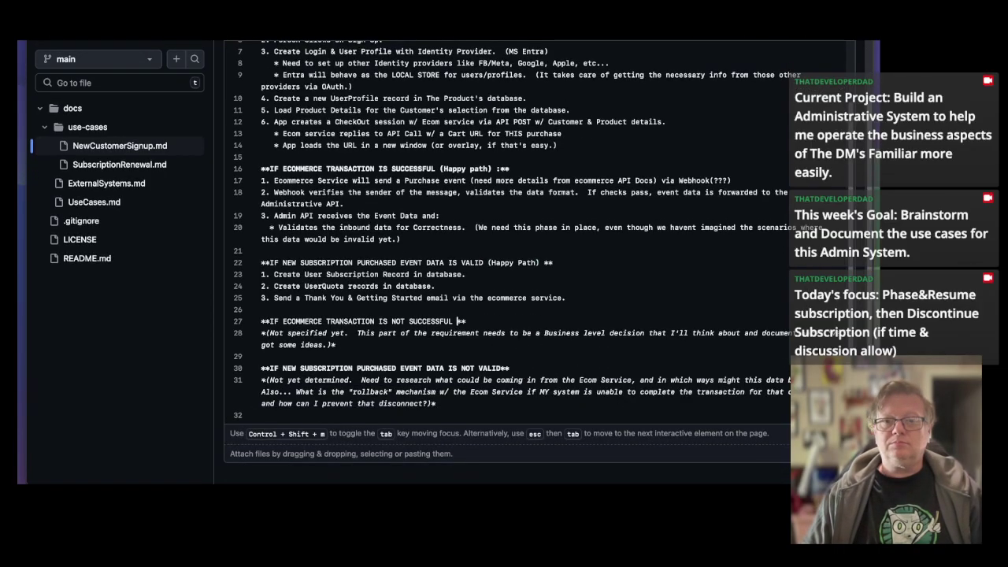
{"action": "type", "text": "() "}
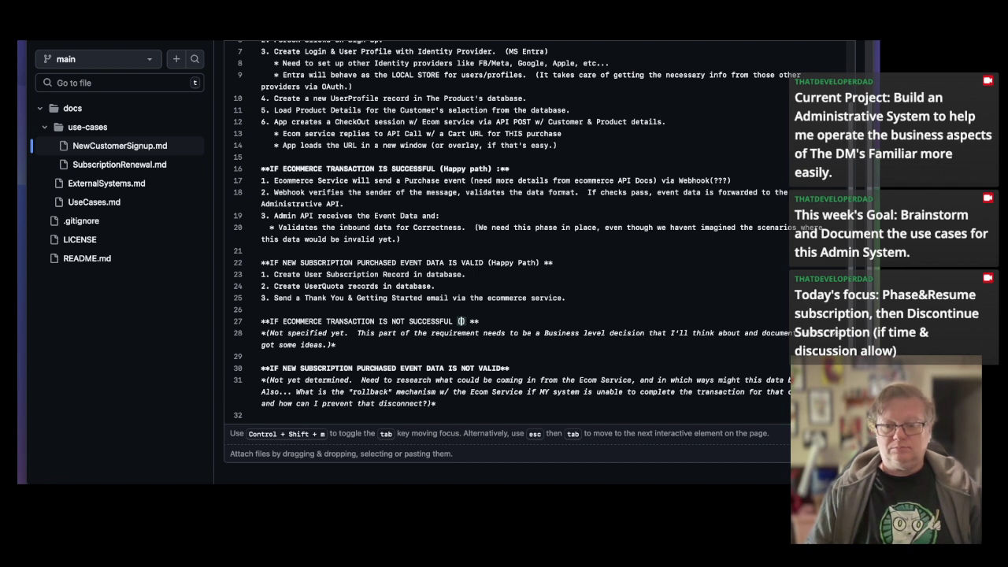
{"action": "type", "text": "Unhappy P"}
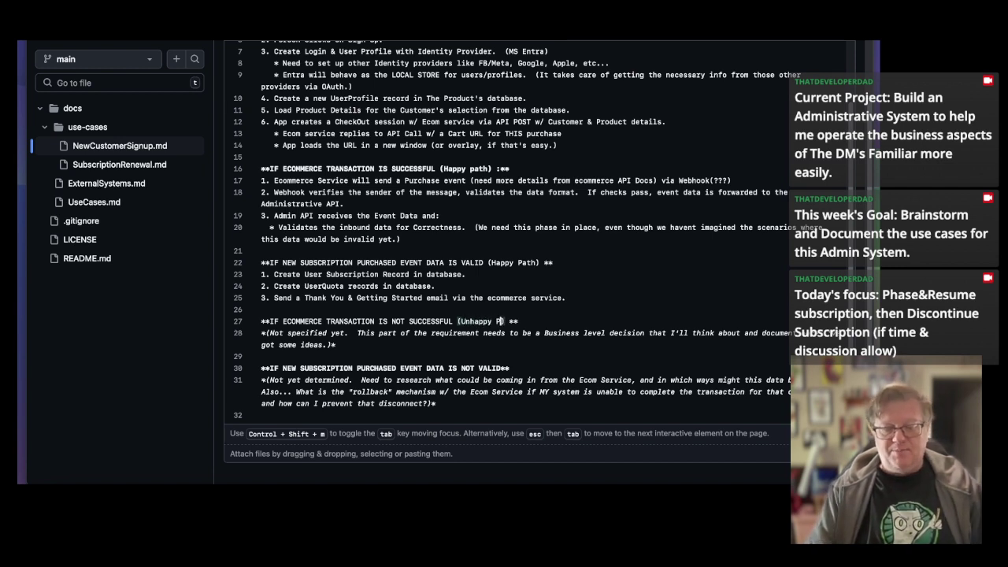
{"action": "type", "text": "ath"}
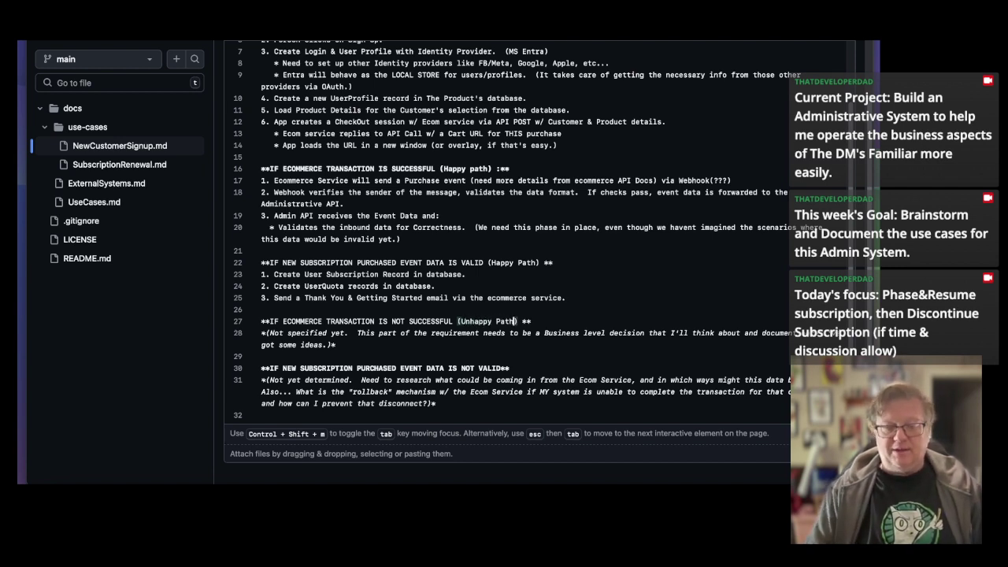
Label the "IF NEW SUBSCRIPTION PURCHASED EVENT DATA IS NOT VALID" heading "(Unhappy Path)", with no space before the closing asterisks.
{"action": "left_click", "coordinate": [501, 367]}
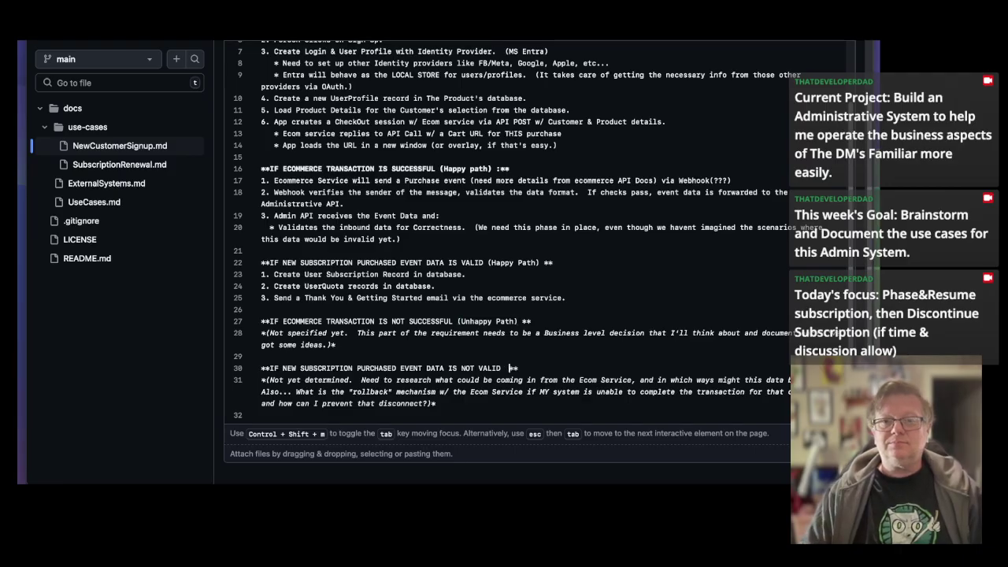
{"action": "type", "text": "("}
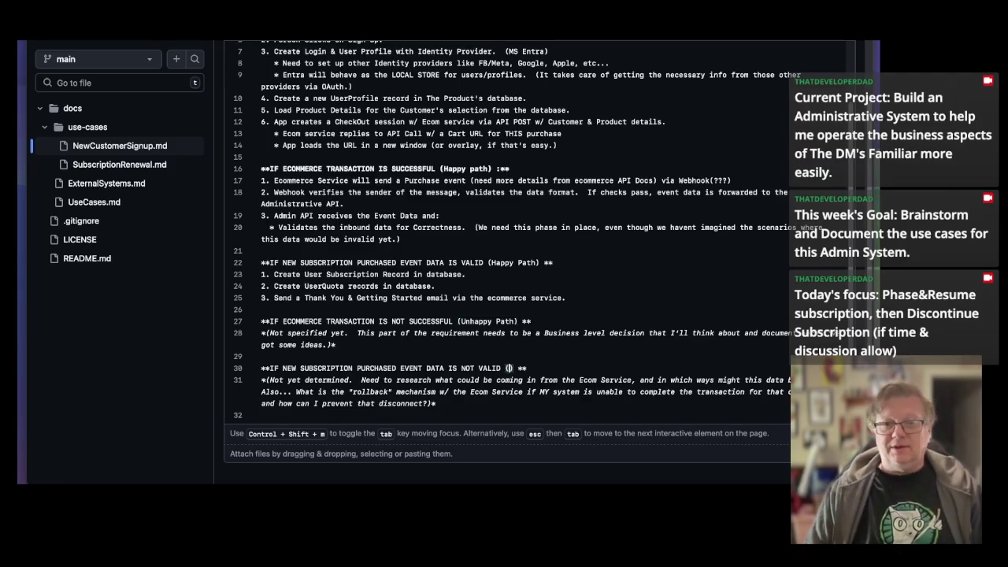
{"action": "key", "text": "Delete"}
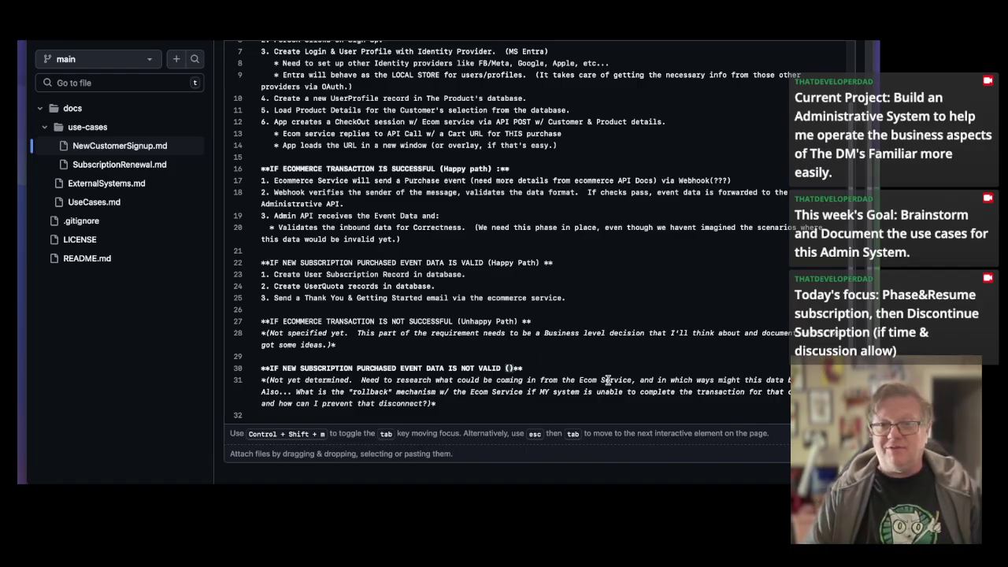
{"action": "type", "text": "Unhappy Path"}
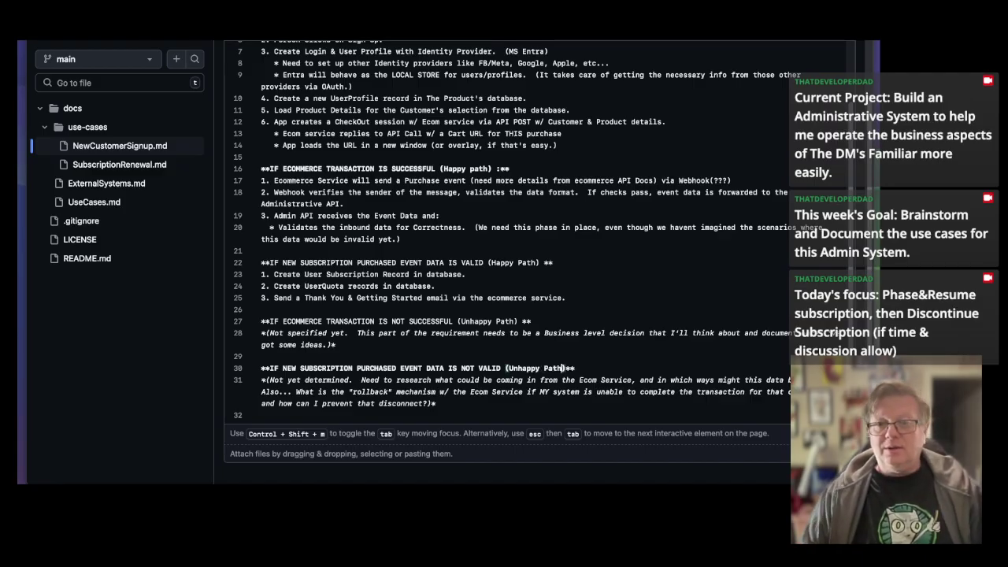
Remove the space before the closing asterisks in the line 27 and line 22 headings to restore their bold formatting.
{"action": "left_click", "coordinate": [518, 321]}
{"action": "key", "text": "Delete"}
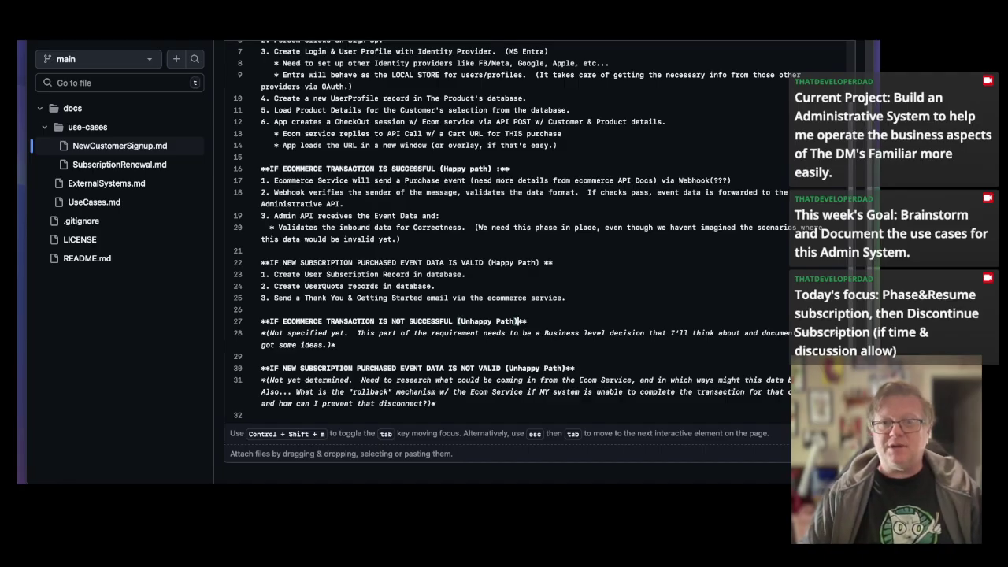
{"action": "left_click", "coordinate": [540, 263]}
{"action": "key", "text": "Delete"}
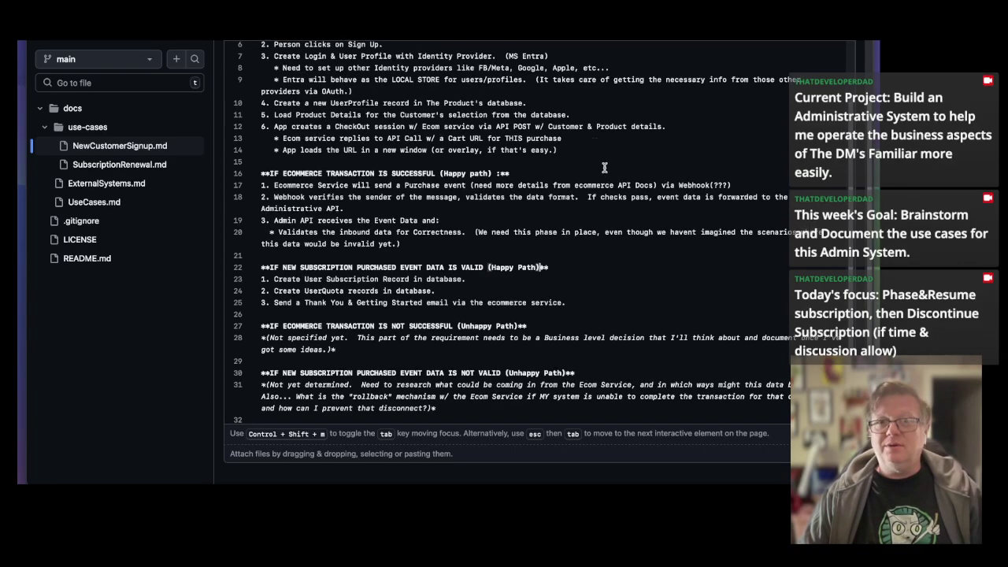
Preview the edited New Customer Signup document and check the happy and unhappy path headings.
{"action": "scroll", "coordinate": [523, 134], "scroll_direction": "up", "scroll_amount": 5}
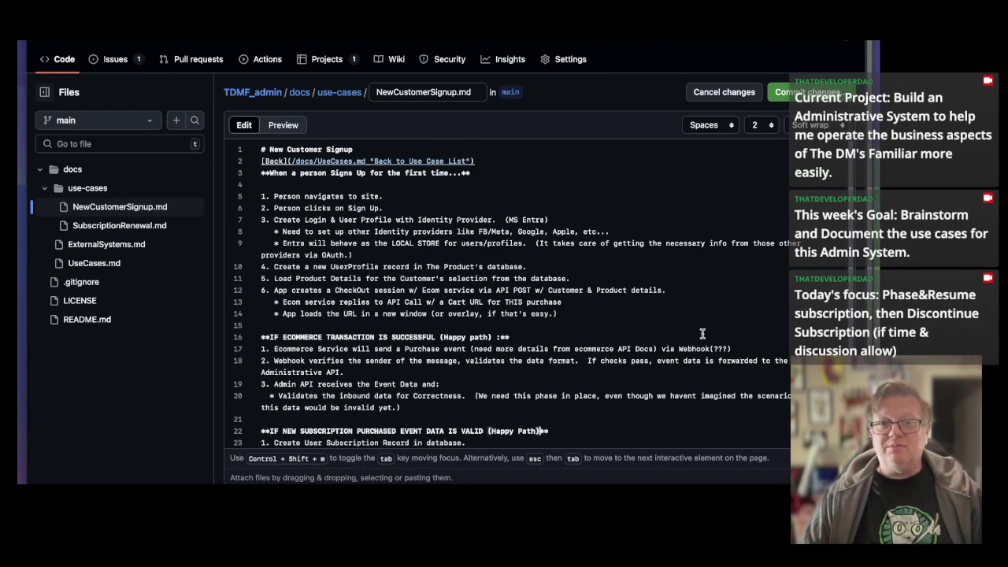
{"action": "scroll", "coordinate": [703, 334], "scroll_direction": "down", "scroll_amount": 3}
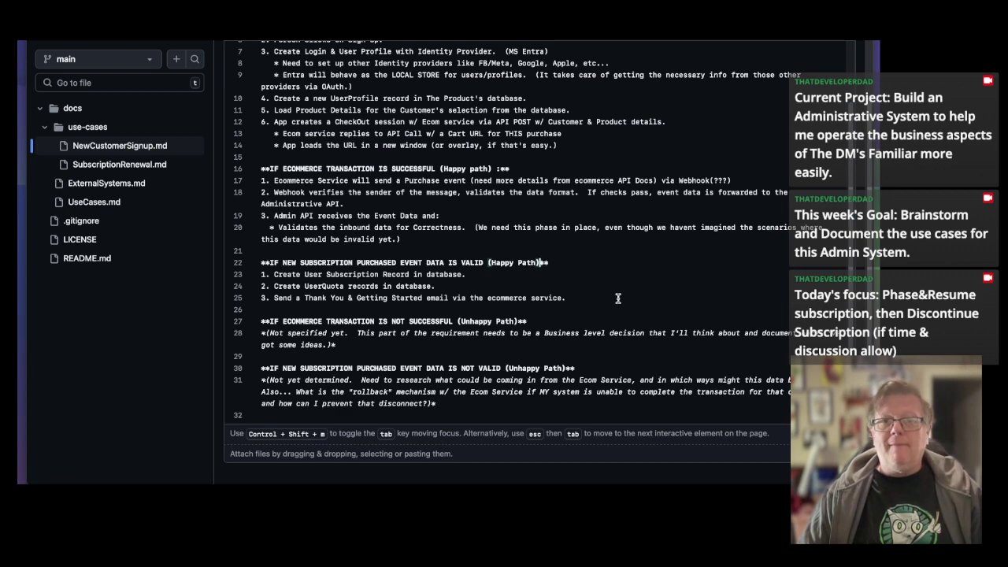
{"action": "left_click", "coordinate": [290, 30]}
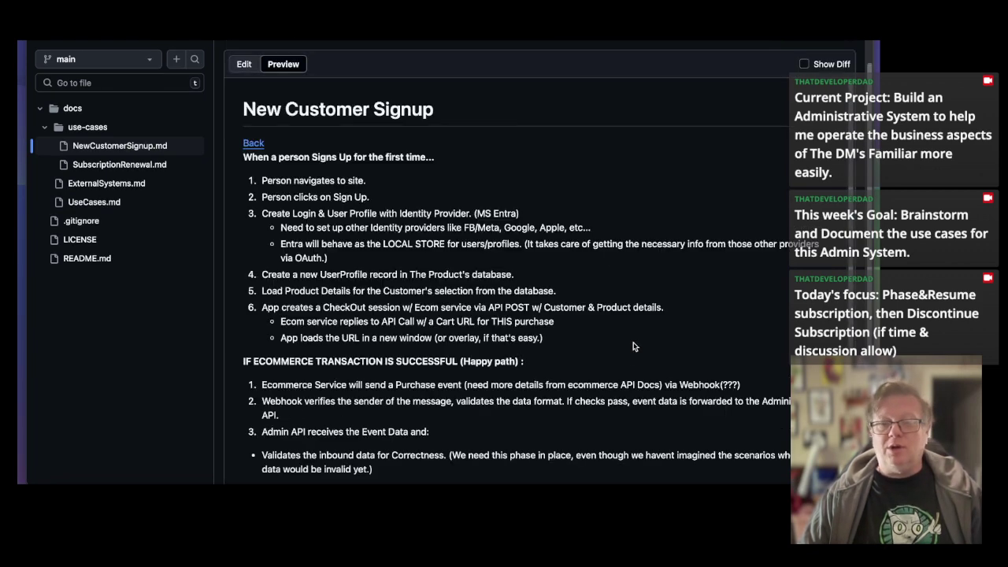
{"action": "scroll", "coordinate": [724, 369], "scroll_direction": "down", "scroll_amount": 3}
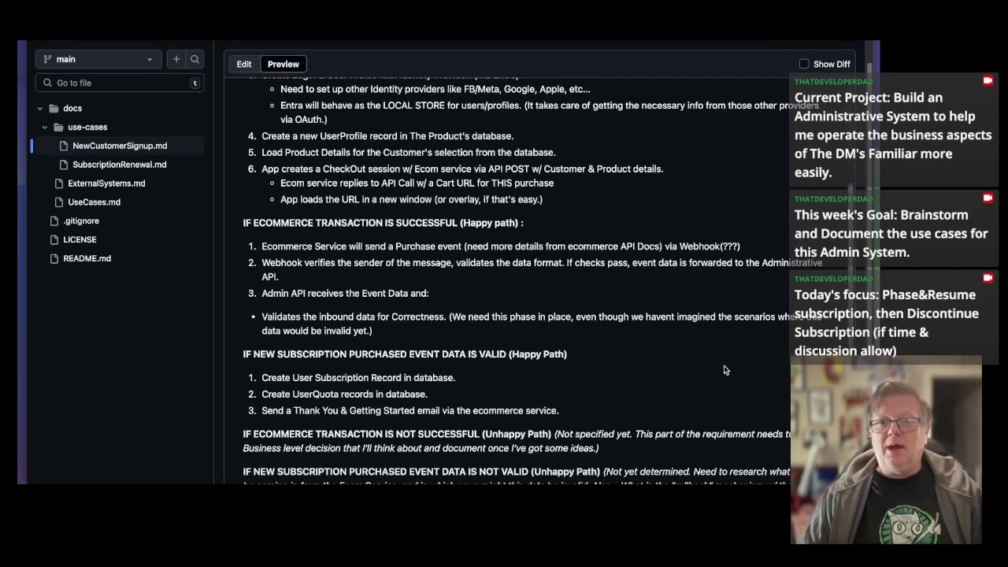
{"action": "scroll", "coordinate": [724, 370], "scroll_direction": "down", "scroll_amount": 2}
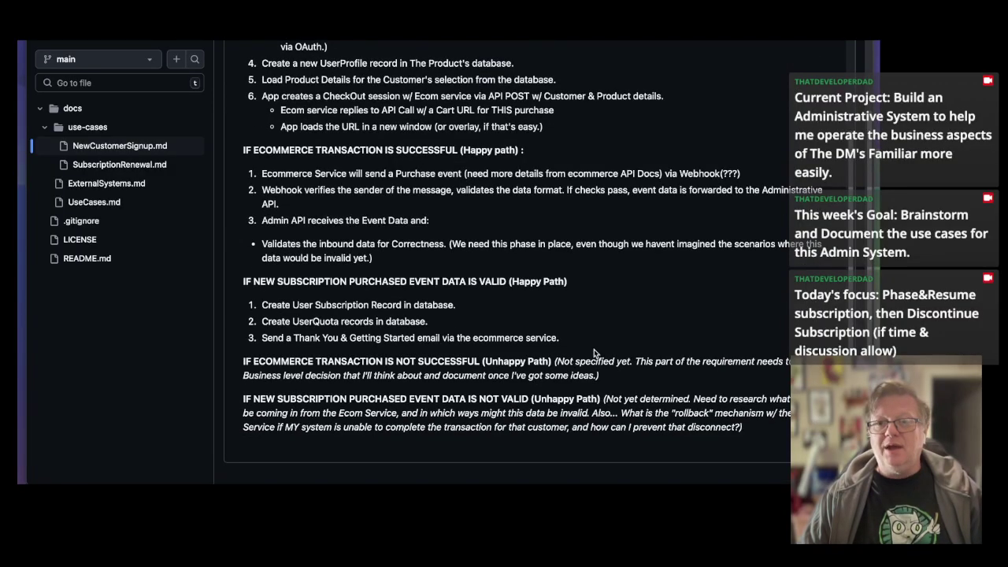
Add two trailing spaces after the line 22, 27 and 30 headings so the text below each starts on its own line.
{"action": "scroll", "coordinate": [528, 211], "scroll_direction": "up", "scroll_amount": 5}
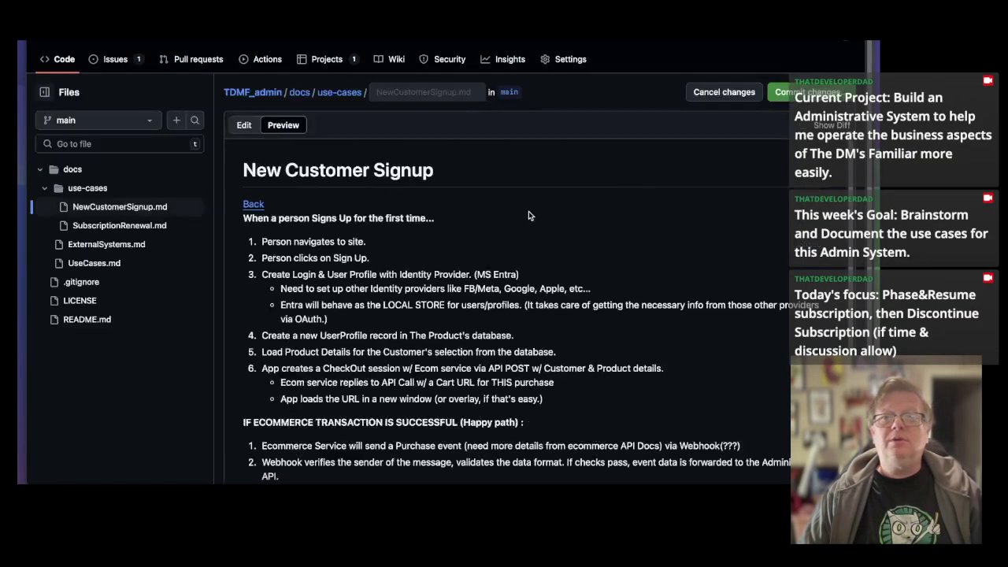
{"action": "left_click", "coordinate": [245, 125]}
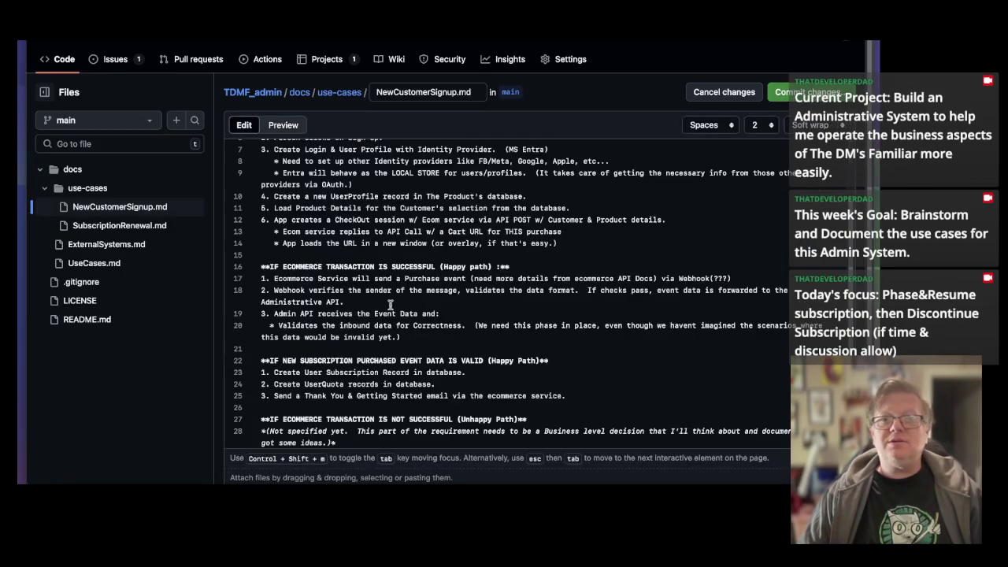
{"action": "left_click", "coordinate": [567, 360]}
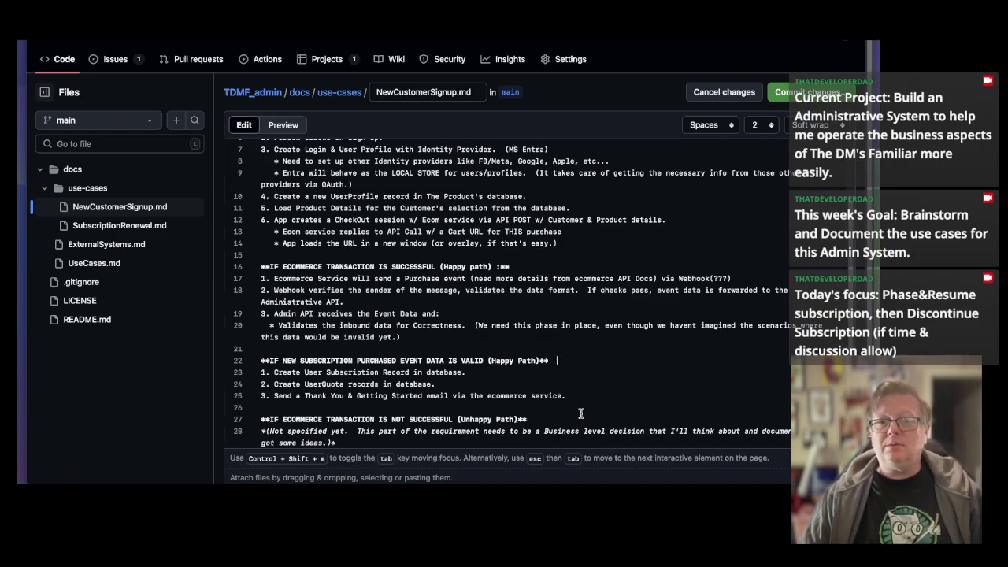
{"action": "scroll", "coordinate": [604, 368], "scroll_direction": "down", "scroll_amount": 3}
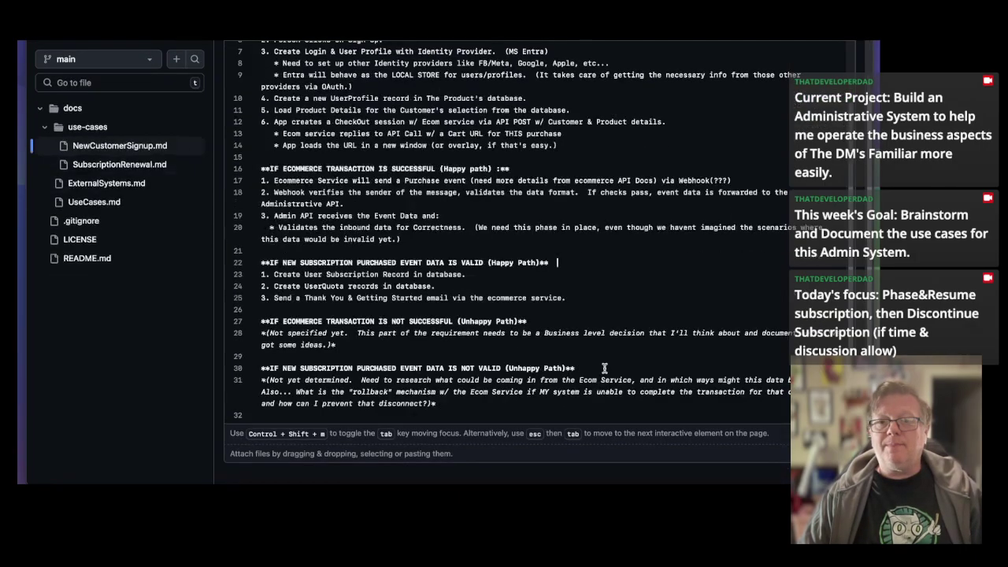
{"action": "left_click", "coordinate": [542, 321]}
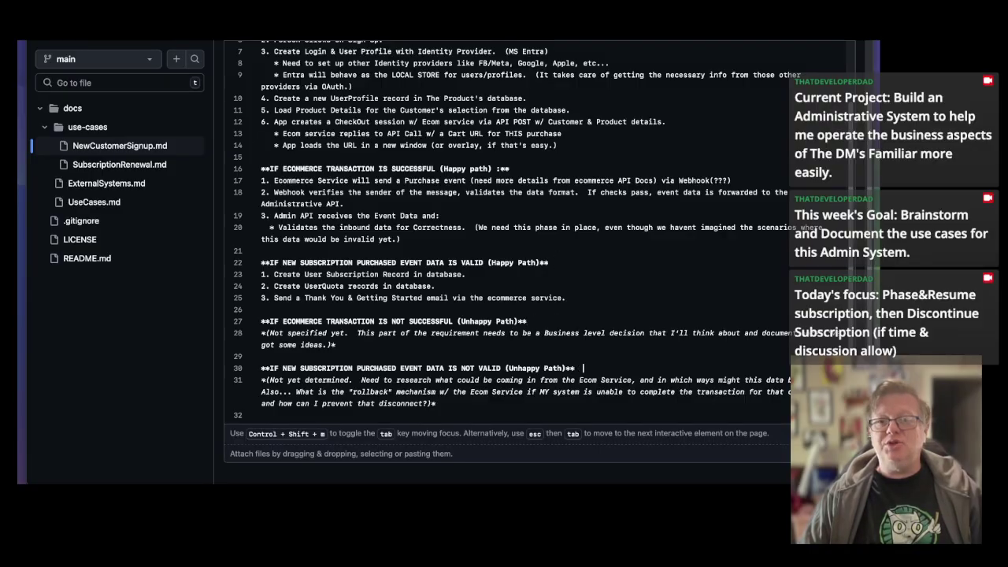
Preview the New Customer Signup document and check the line breaks below the happy and unhappy path headings.
{"action": "scroll", "coordinate": [606, 315], "scroll_direction": "up", "scroll_amount": 5}
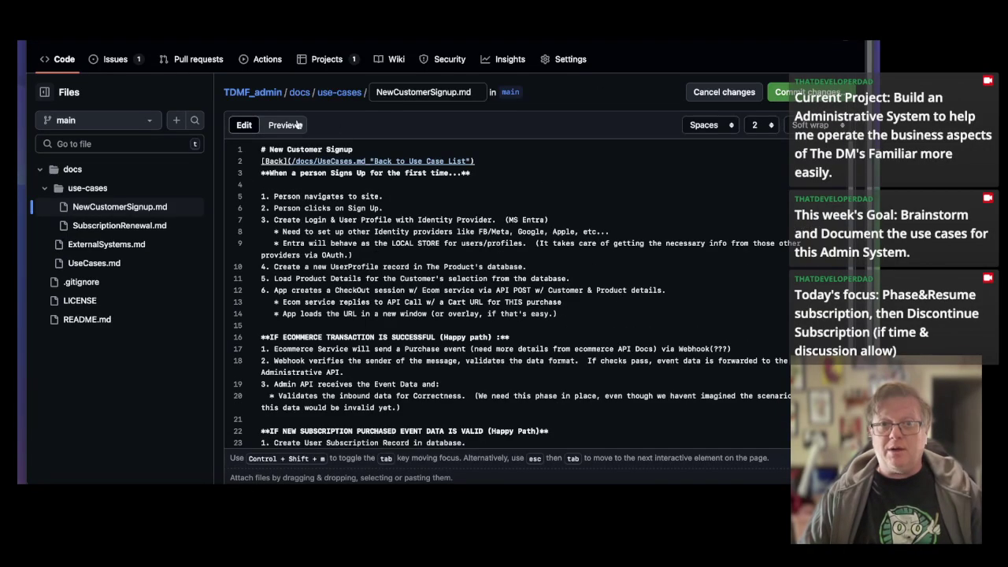
{"action": "left_click", "coordinate": [284, 126]}
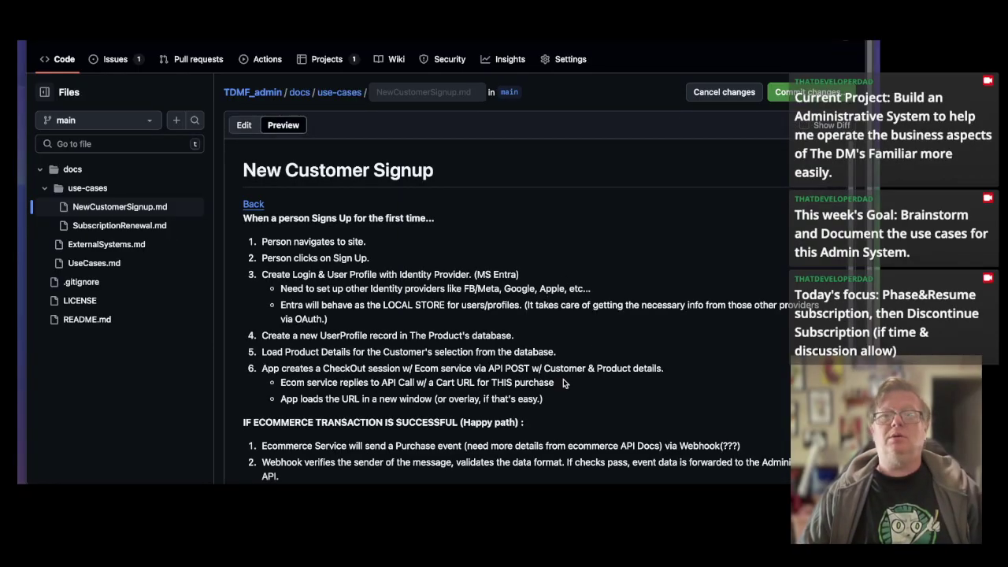
{"action": "scroll", "coordinate": [563, 380], "scroll_direction": "down", "scroll_amount": 5}
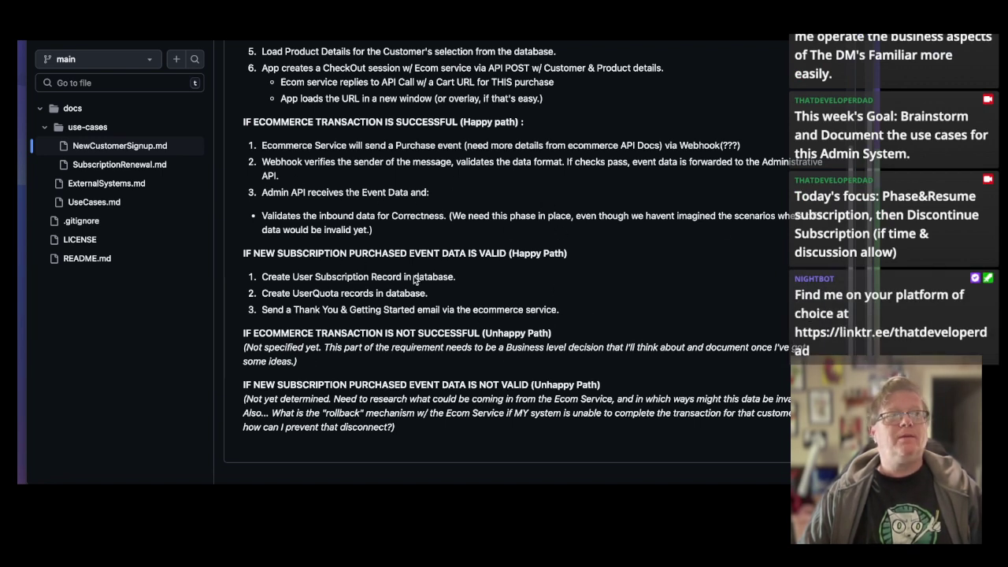
Commit the NewCustomerSignup.md changes directly to the main branch with the message "Update NewCustomerSignup.md".
{"action": "scroll", "coordinate": [525, 156], "scroll_direction": "up", "scroll_amount": 4}
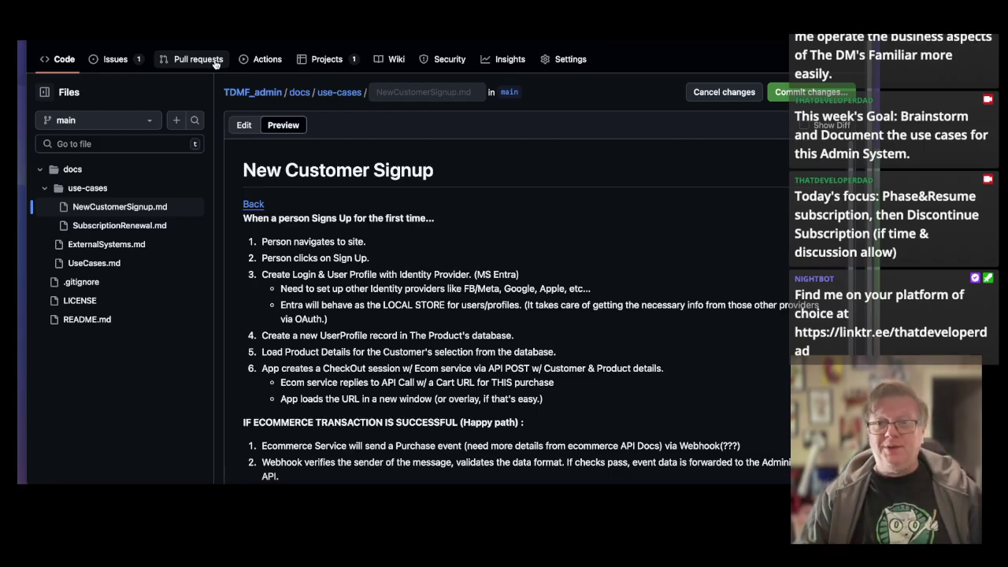
{"action": "left_click", "coordinate": [784, 93]}
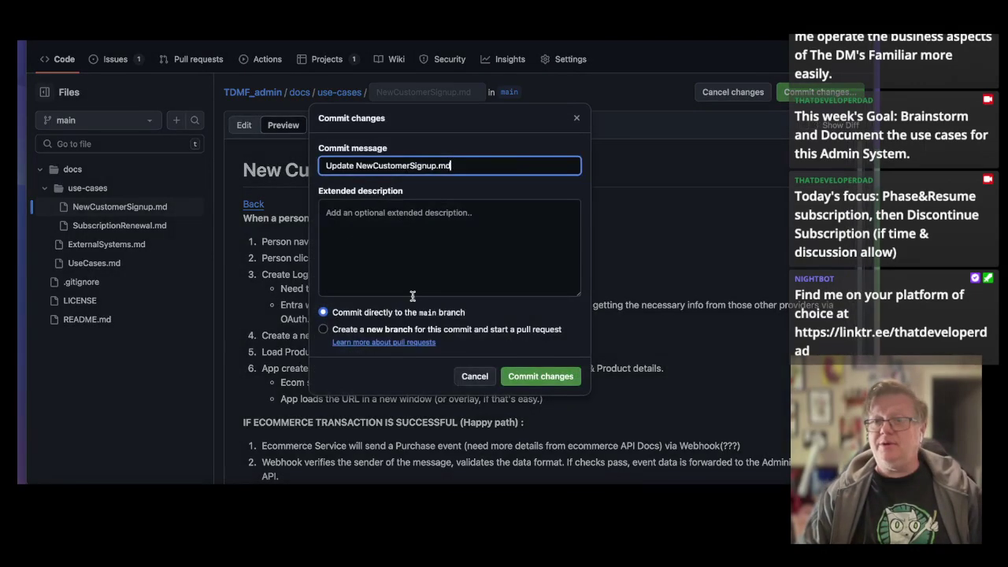
{"action": "left_click", "coordinate": [549, 376]}
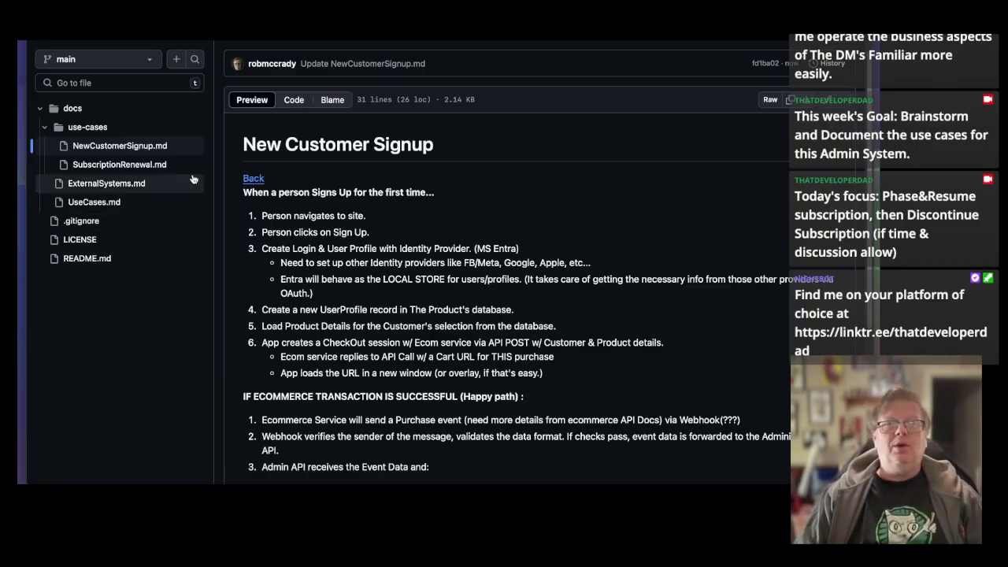
Start a new file in the use-cases folder and enter the heading "# pause and Resume Subscription".
{"action": "left_click", "coordinate": [178, 61]}
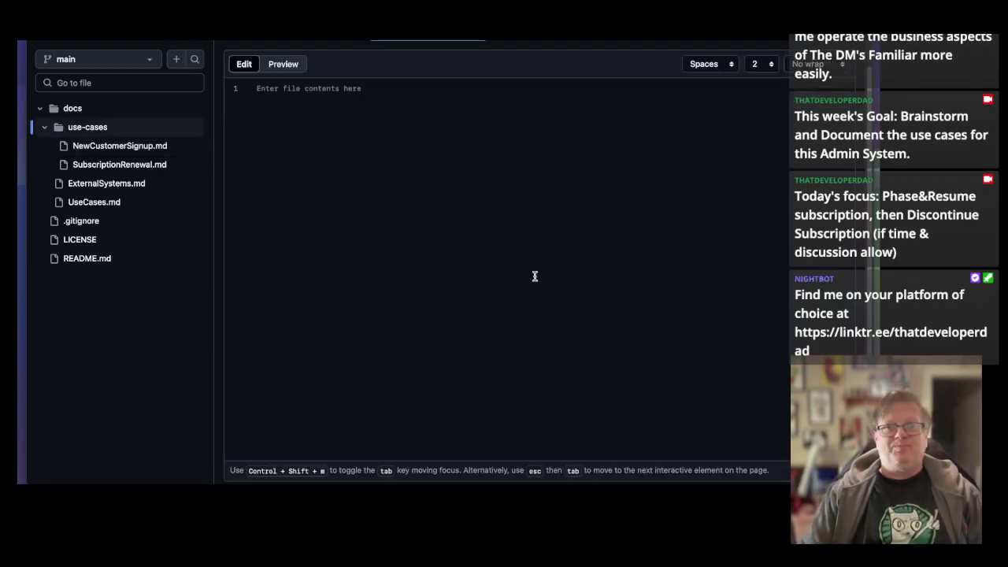
{"action": "type", "text": "Pa"}
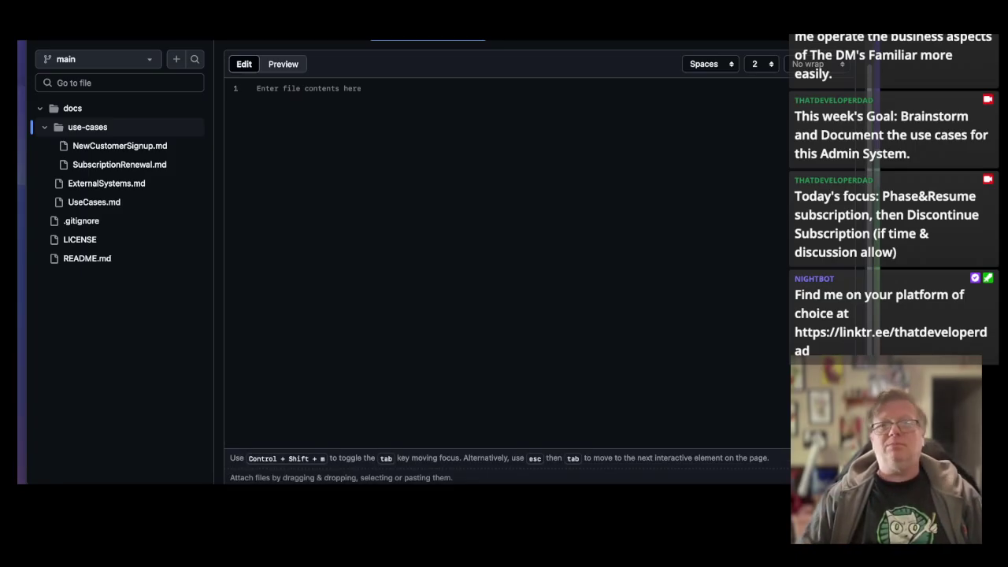
{"action": "left_click", "coordinate": [424, 119]}
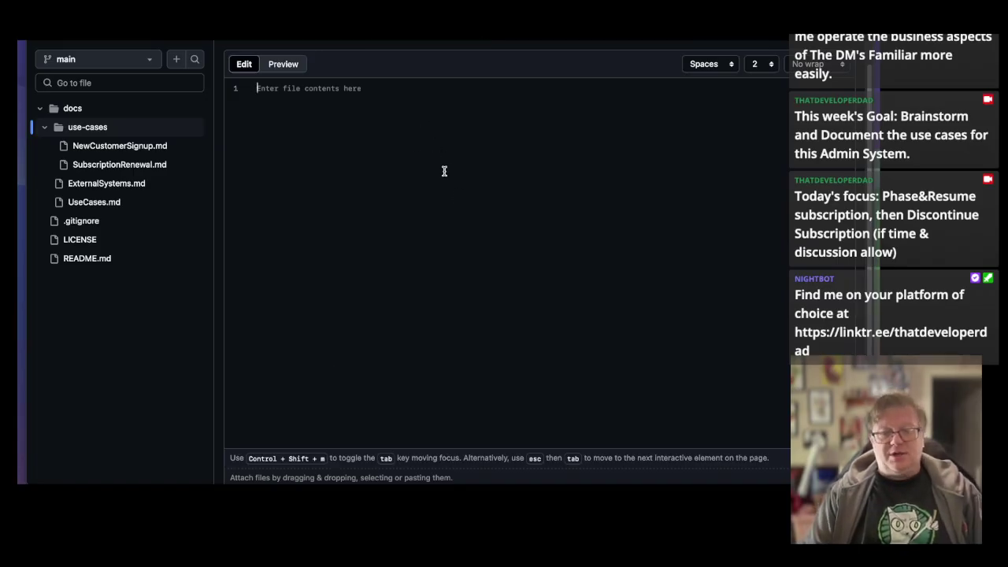
{"action": "type", "text": "#"}
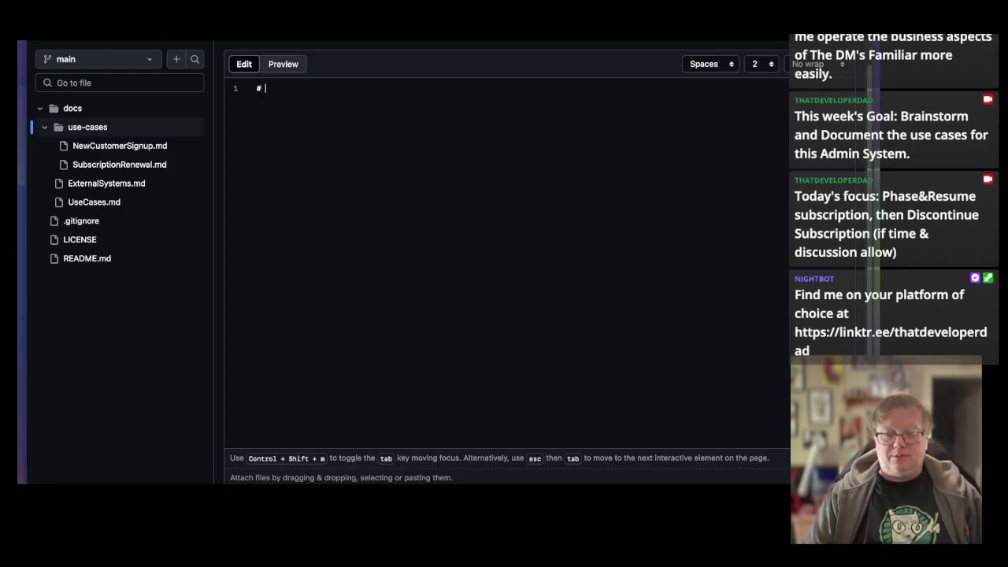
{"action": "type", "text": " pause and R"}
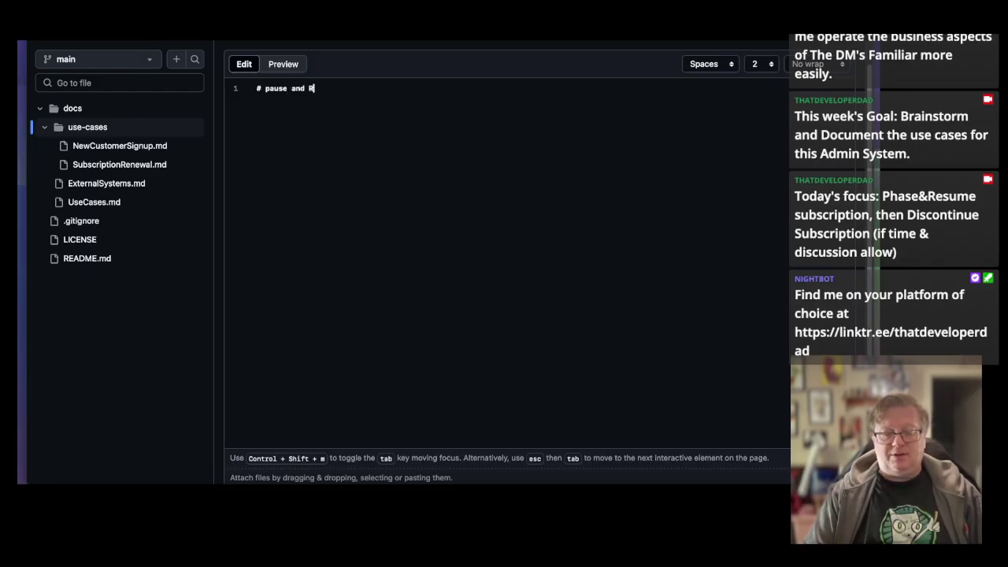
{"action": "type", "text": "esume"}
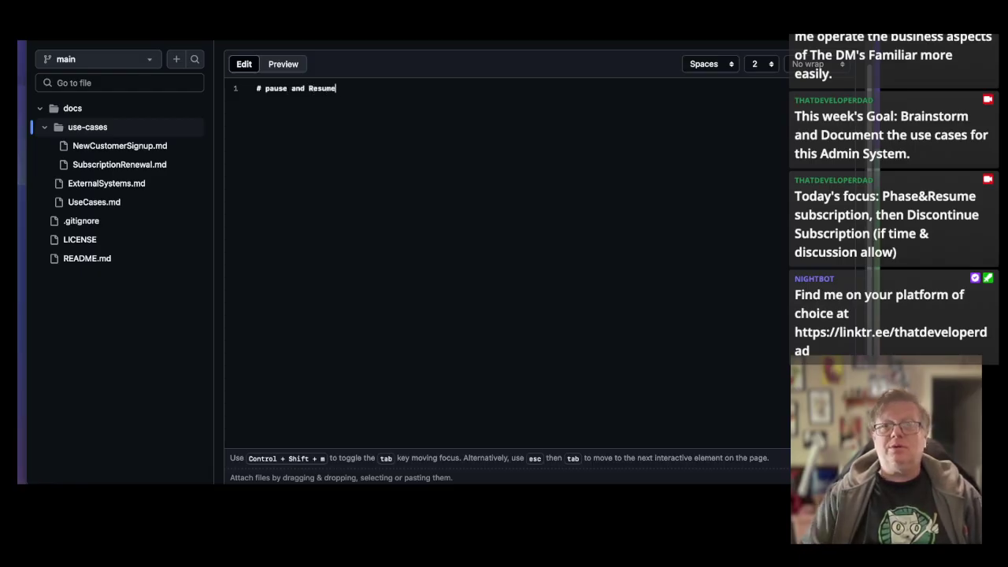
{"action": "type", "text": " Subscription"}
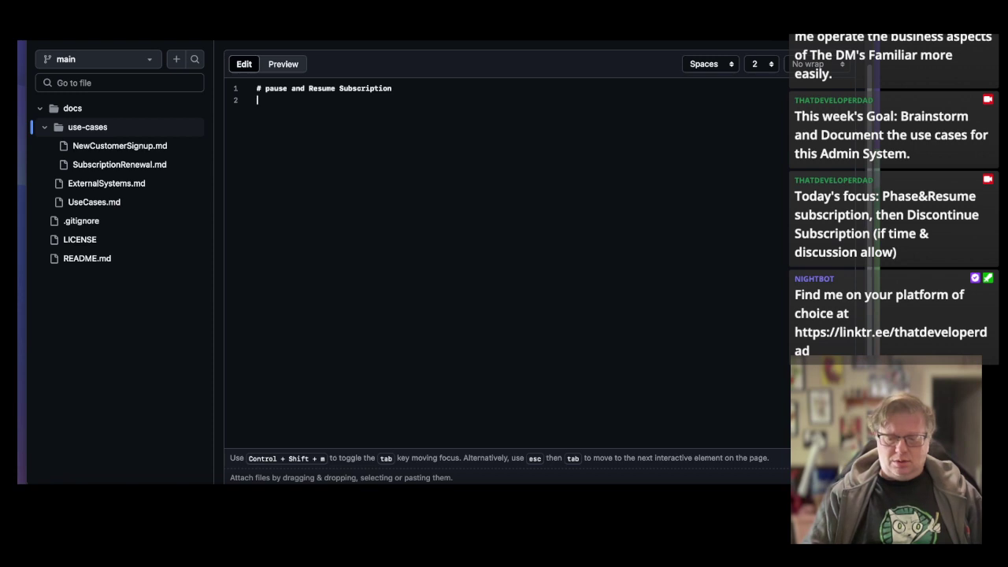
Add a Markdown link labelled "Back" below the heading, pointing to /docs/UseCases.md with an empty quoted title.
{"action": "type", "text": "[Bac"}
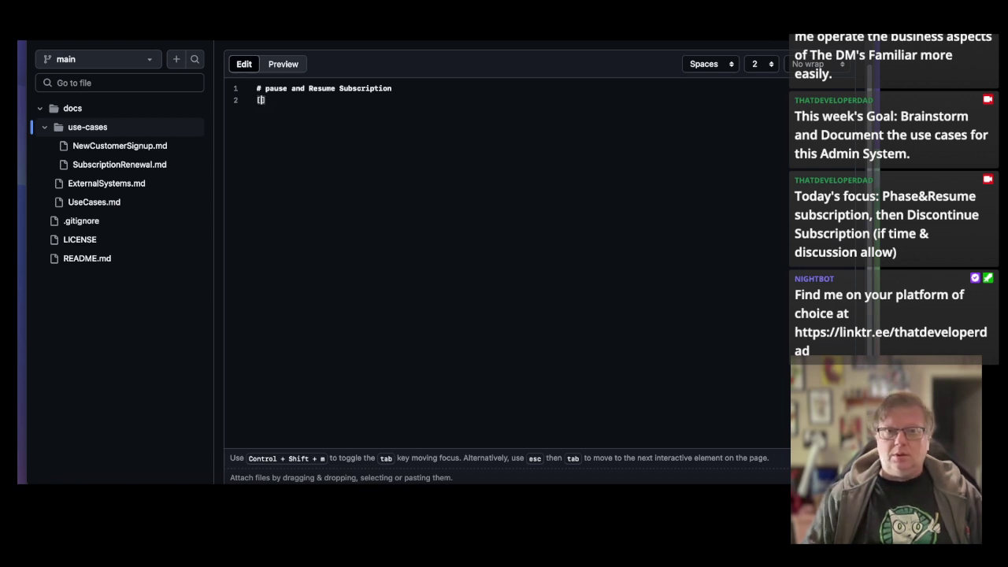
{"action": "type", "text": "k]("}
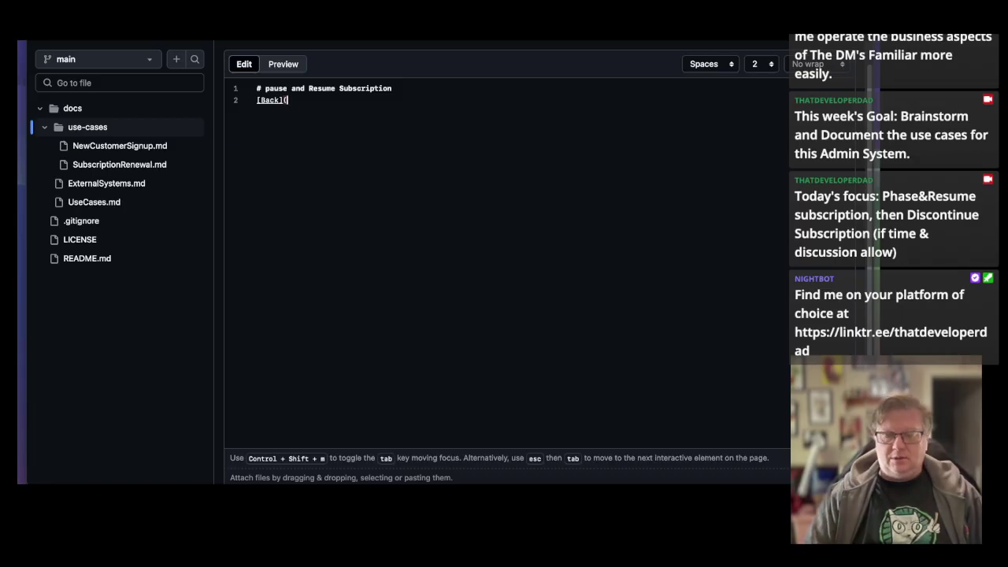
{"action": "type", "text": "/docs/"}
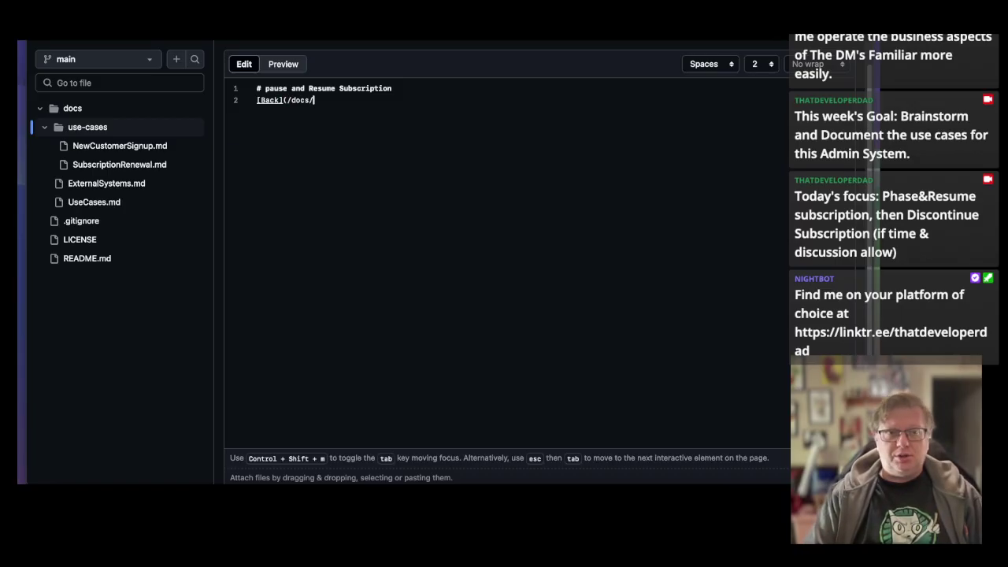
{"action": "type", "text": "UseCas"}
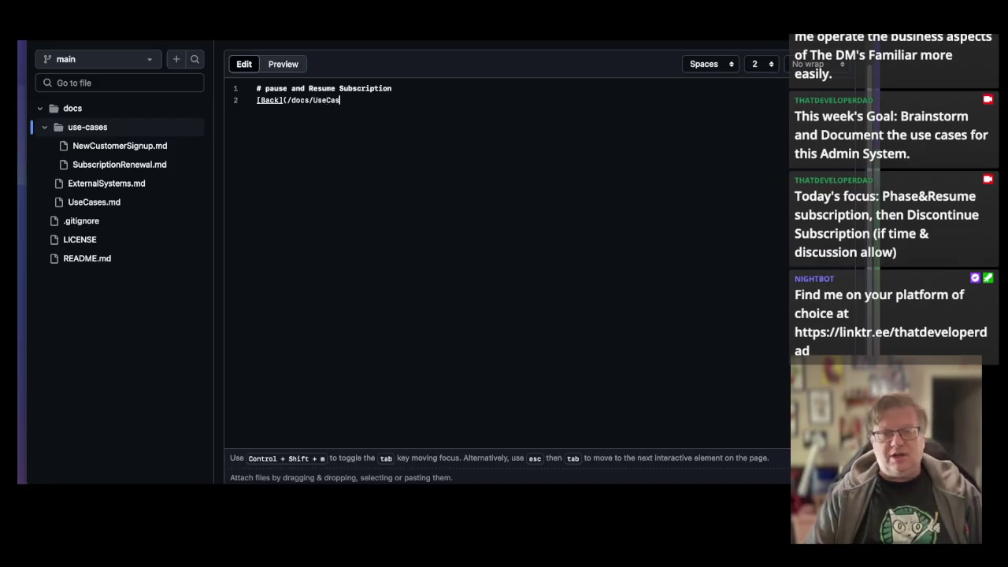
{"action": "type", "text": "es"}
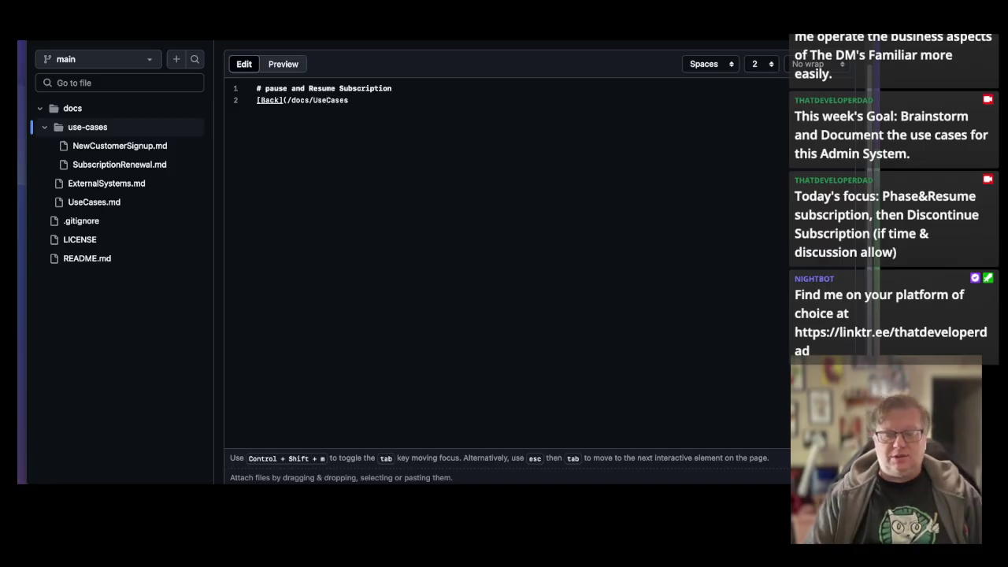
{"action": "type", "text": ".md"}
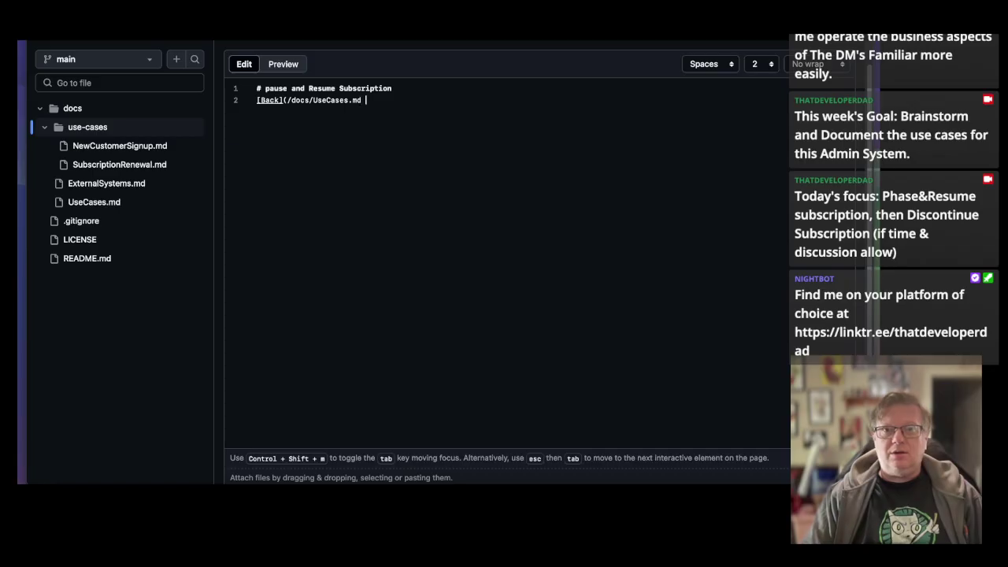
{"action": "type", "text": " \"\")"}
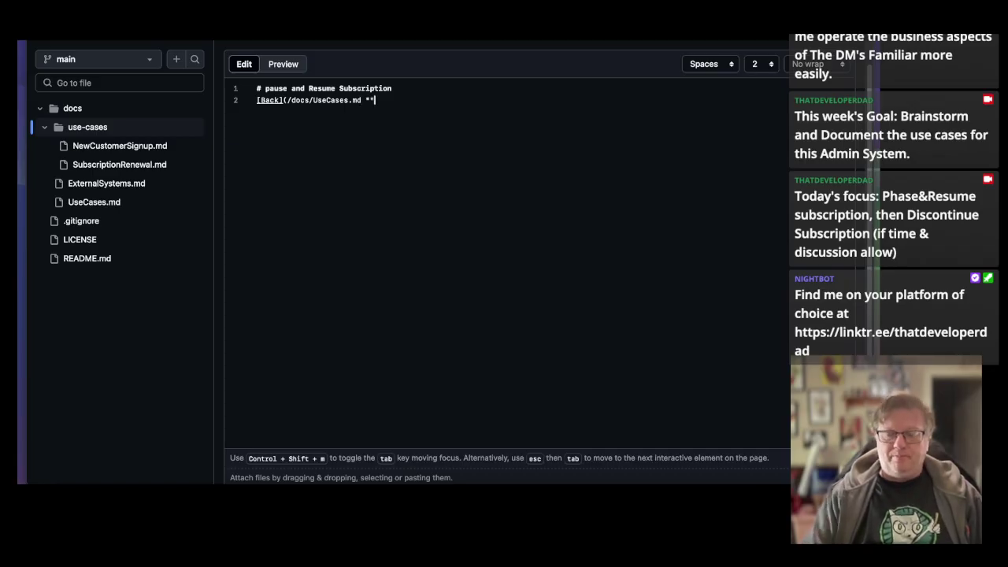
Set the Back link's quoted title to "Back to Use Case List", with a space between "Use" and "Case".
{"action": "key", "text": "Left"}
{"action": "key", "text": "Left"}
{"action": "type", "text": "Back to "}
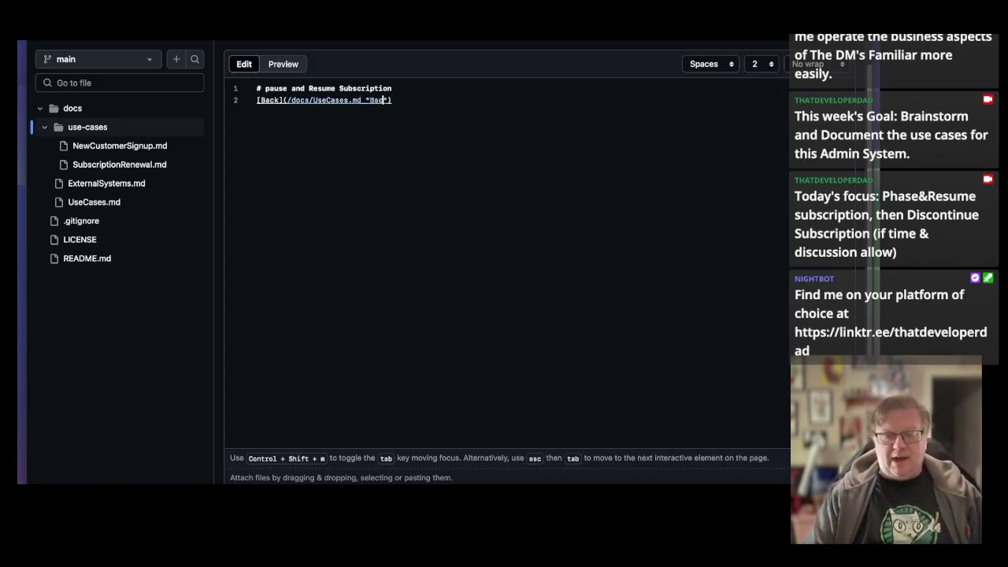
{"action": "type", "text": "UseCase"}
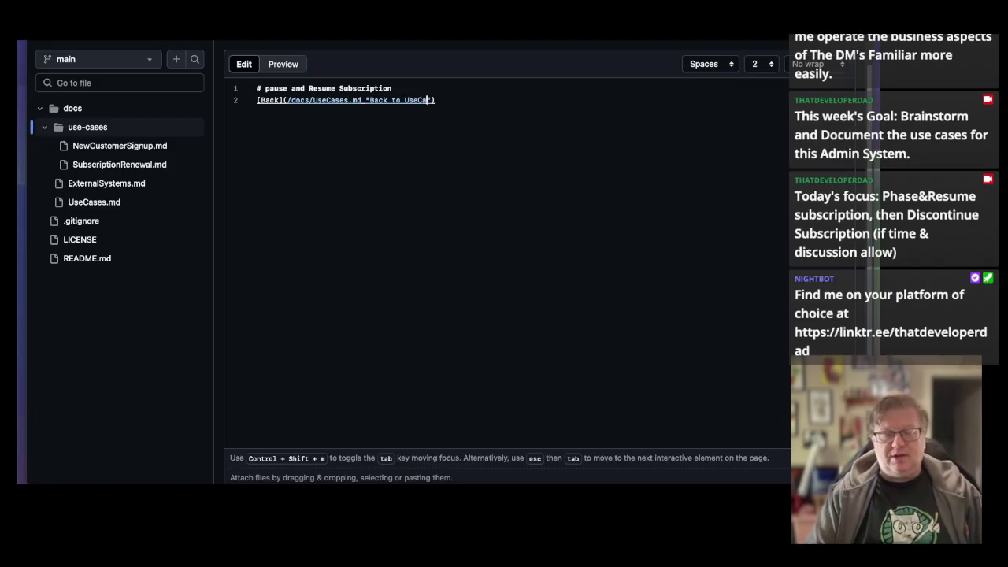
{"action": "key", "text": "Left"}
{"action": "key", "text": "Left"}
{"action": "key", "text": "Left"}
{"action": "key", "text": "Left"}
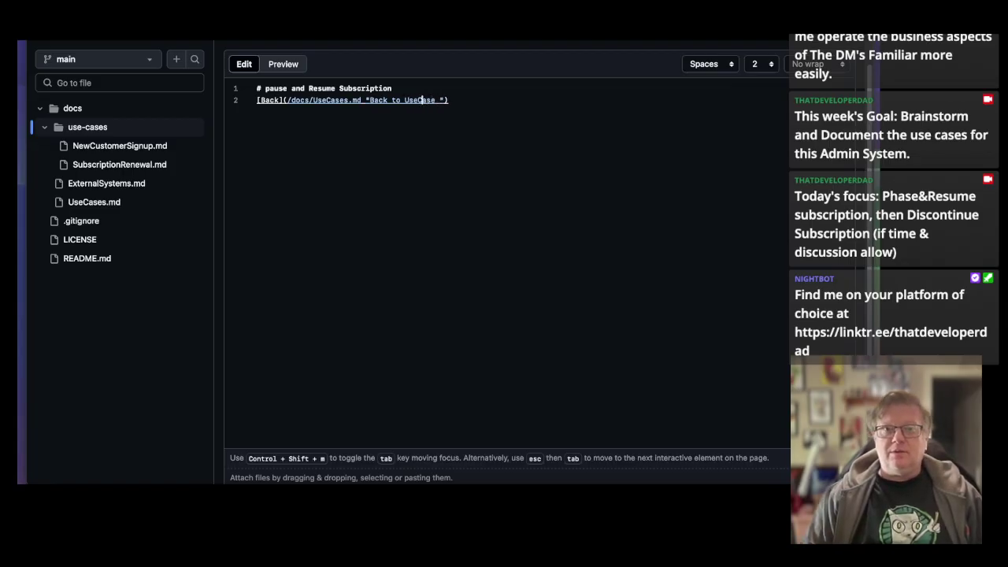
{"action": "key", "text": "Left"}
{"action": "key", "text": "Right"}
{"action": "key", "text": "Right"}
{"action": "key", "text": "Right"}
{"action": "key", "text": "Right"}
{"action": "key", "text": "Right"}
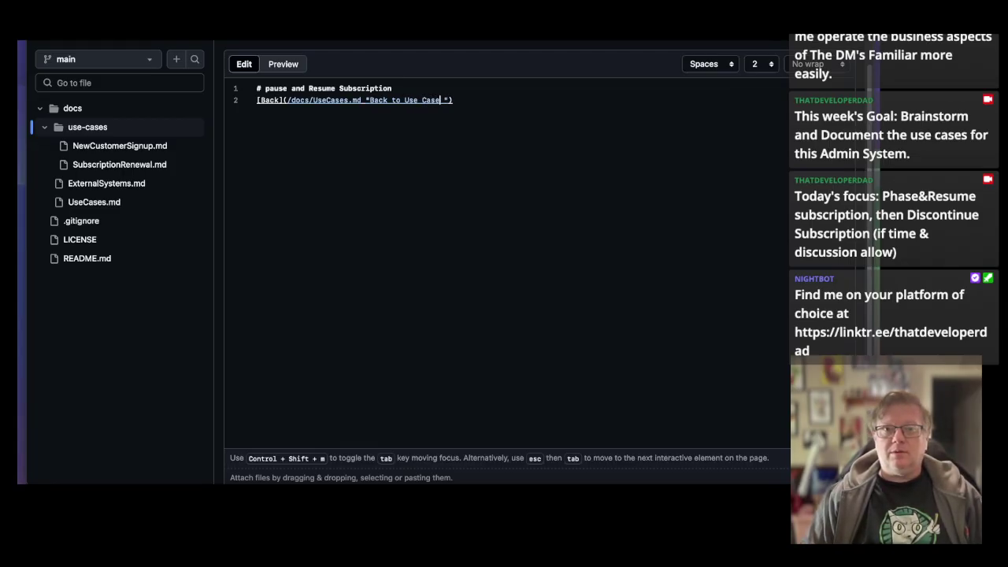
{"action": "type", "text": "List"}
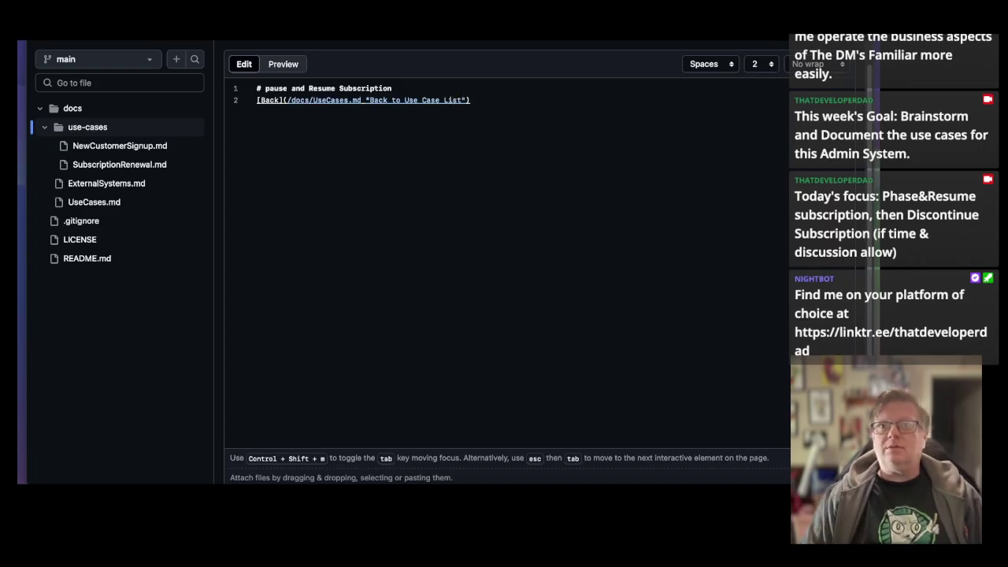
Insert a "---" horizontal rule on line 4, with a blank line separating it from the Back link.
{"action": "key", "text": "Right"}
{"action": "key", "text": "Right"}
{"action": "key", "text": "Return"}
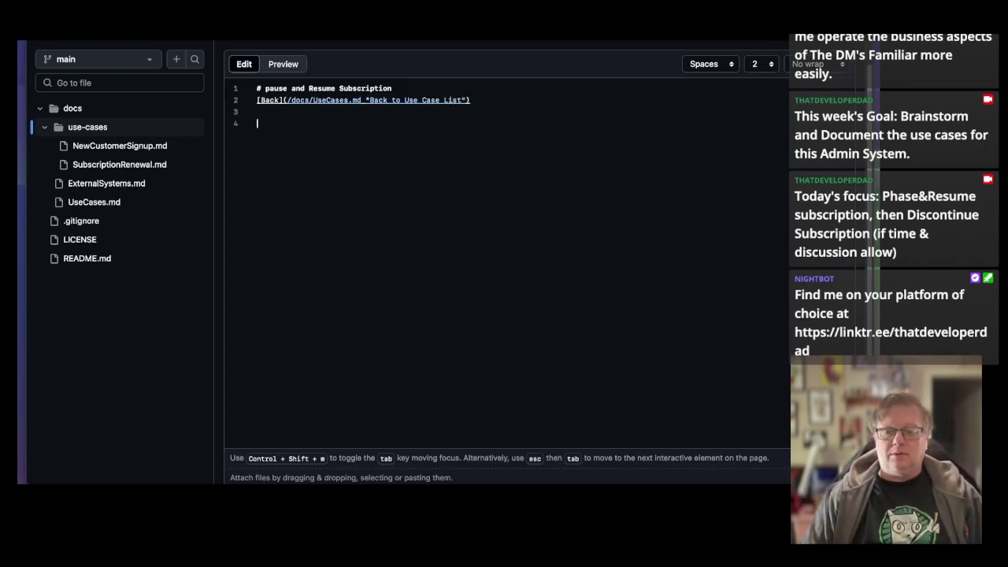
{"action": "type", "text": "---"}
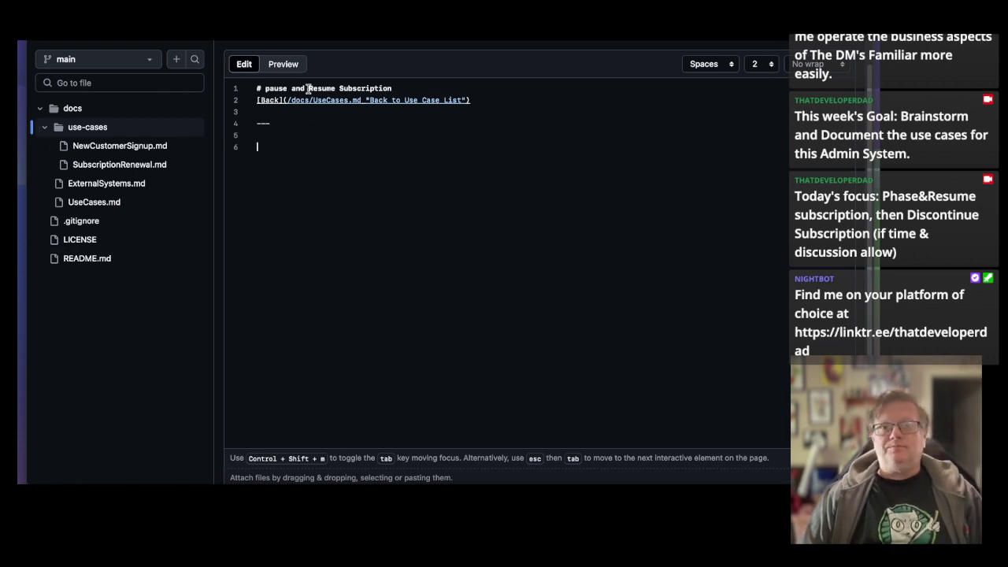
Preview the new document and open its Back link in a new window to check the target page.
{"action": "left_click", "coordinate": [289, 70]}
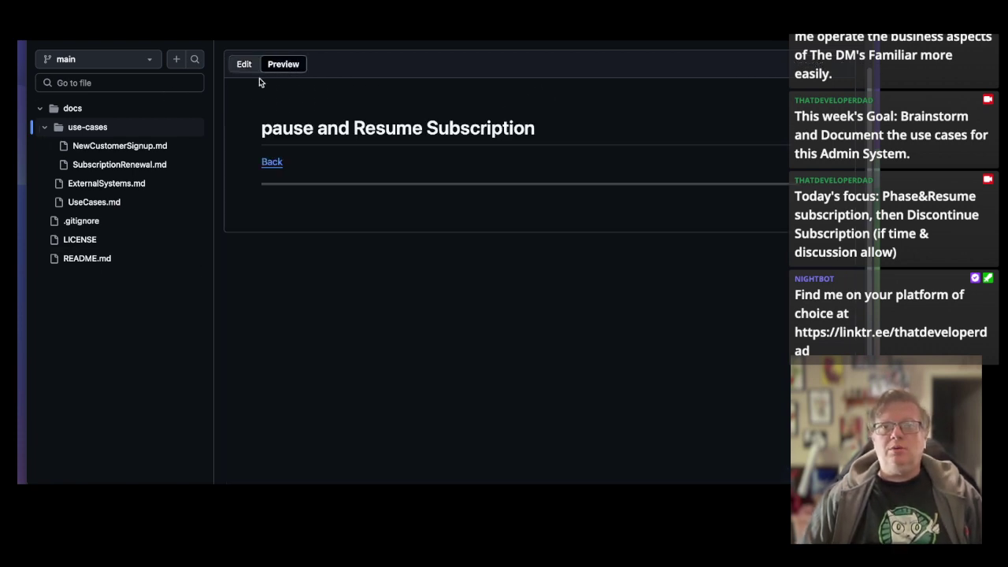
{"action": "right_click", "coordinate": [272, 164]}
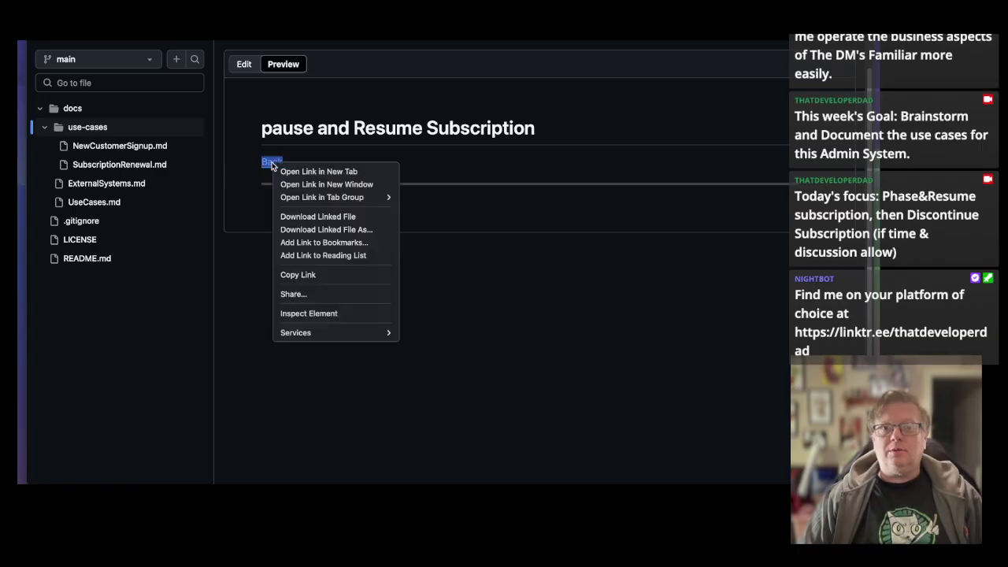
{"action": "left_click", "coordinate": [333, 185]}
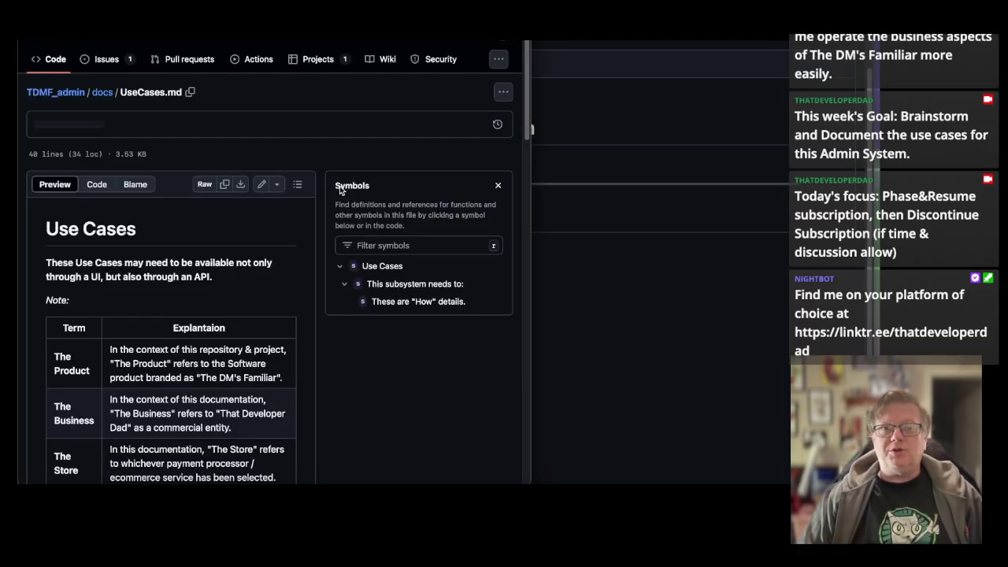
Look through the Use Cases page to its end and return to the new document.
{"action": "scroll", "coordinate": [284, 400], "scroll_direction": "down", "scroll_amount": 10}
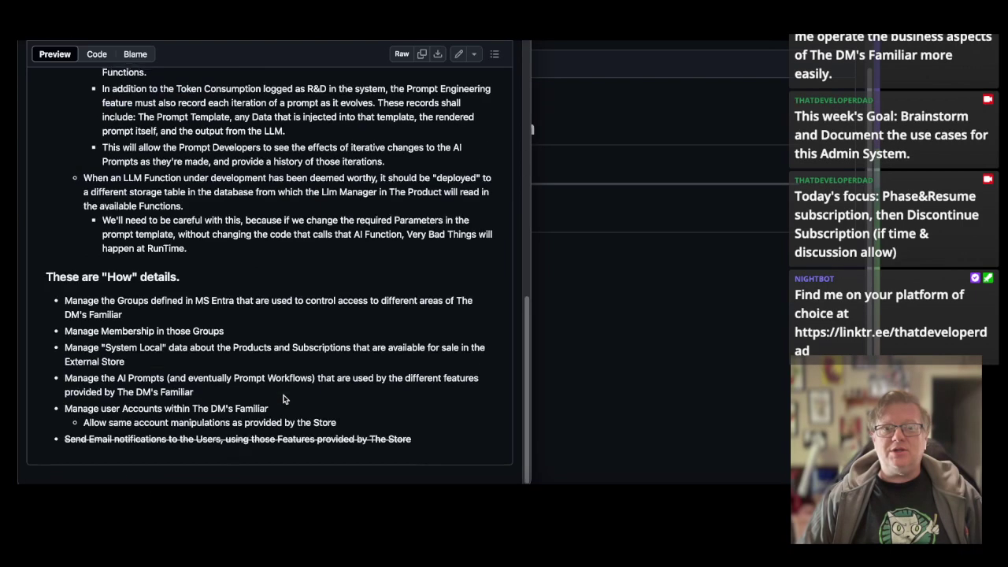
{"action": "scroll", "coordinate": [285, 399], "scroll_direction": "up", "scroll_amount": 10}
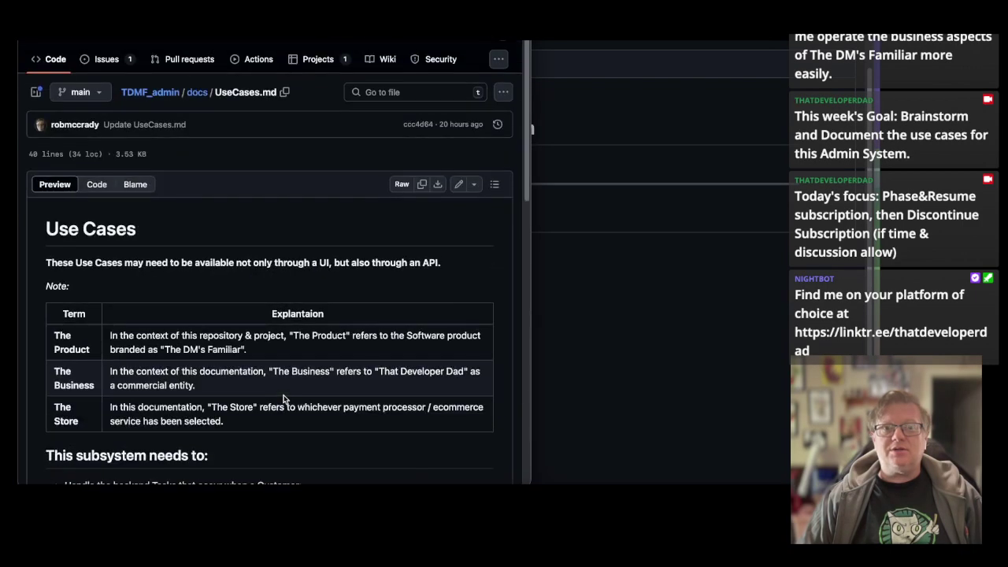
{"action": "left_click", "coordinate": [531, 128]}
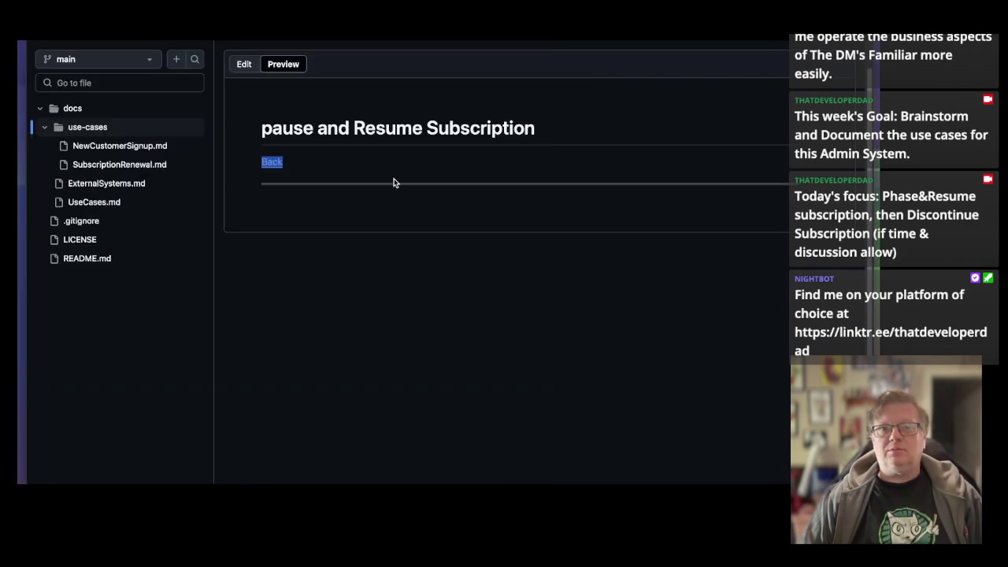
Return to editing the document and capitalise the heading's first word so it reads "Pause and Resume Subscription".
{"action": "left_click", "coordinate": [244, 65]}
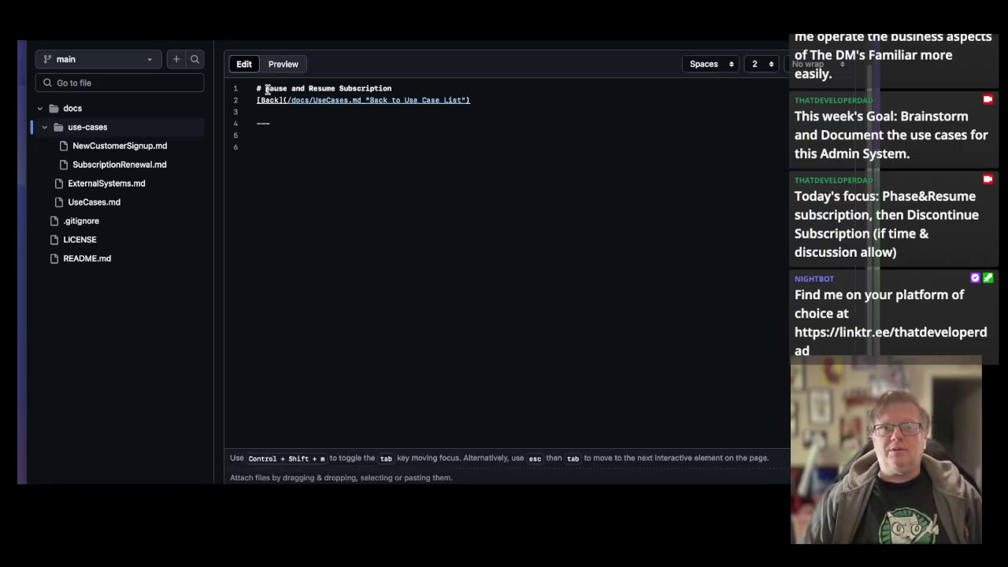
{"action": "left_click", "coordinate": [265, 89]}
{"action": "type", "text": "P"}
{"action": "key", "text": "Delete"}
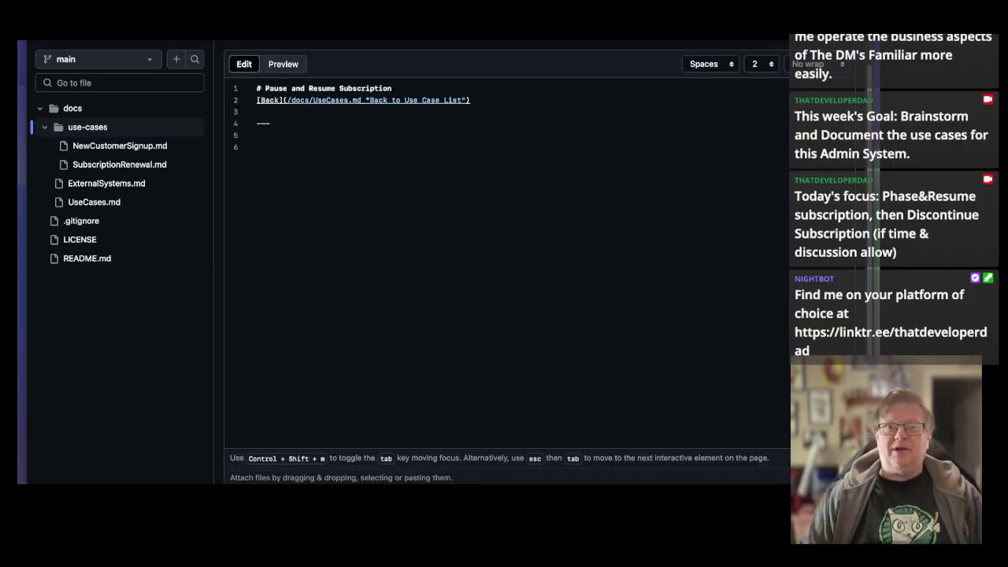
Commit the new file directly to the main branch with the message "Create PauseAndResumeSubscription.md".
{"action": "key", "text": "Down"}
{"action": "key", "text": "Down"}
{"action": "key", "text": "Down"}
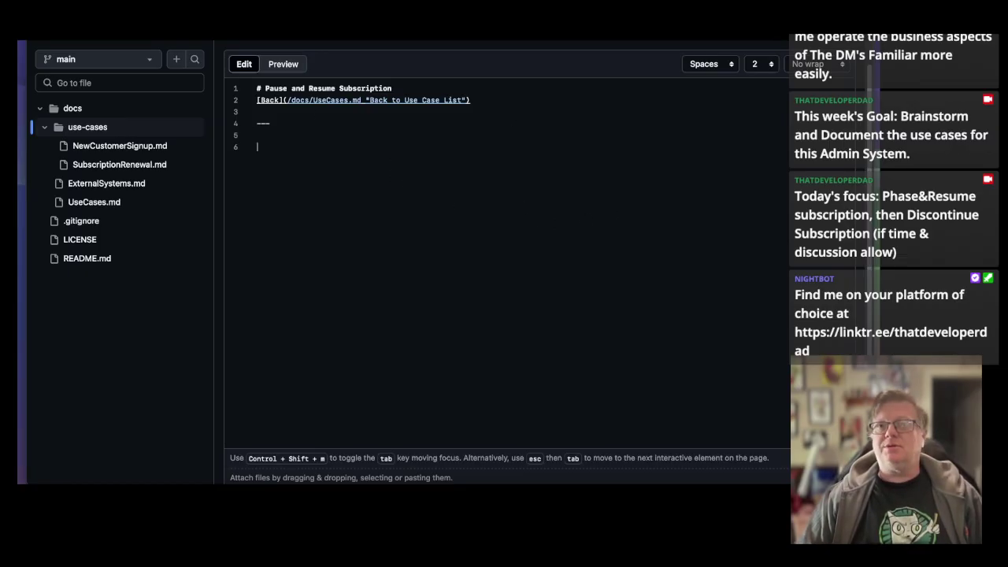
{"action": "key", "text": "ctrl+s"}
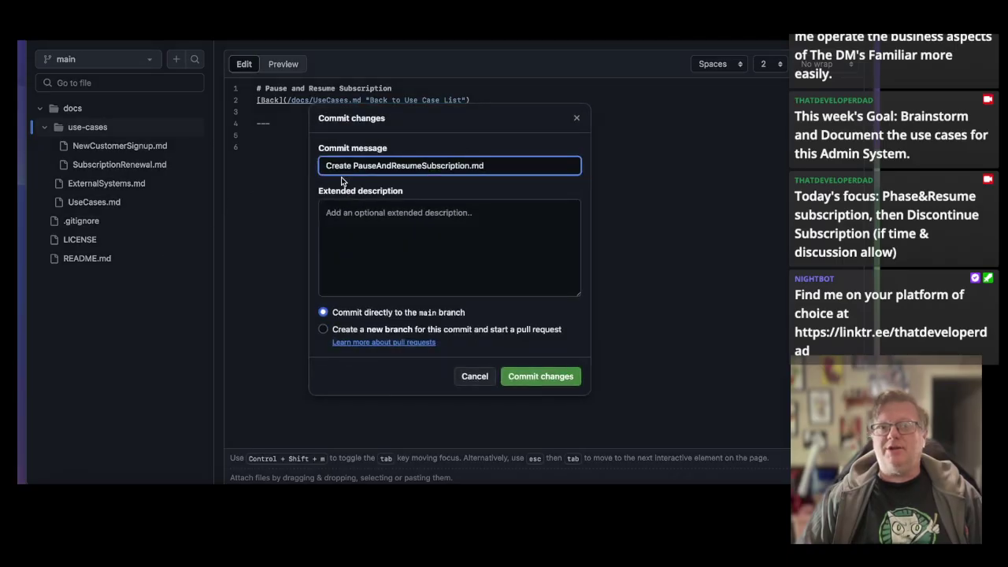
{"action": "left_click", "coordinate": [542, 378]}
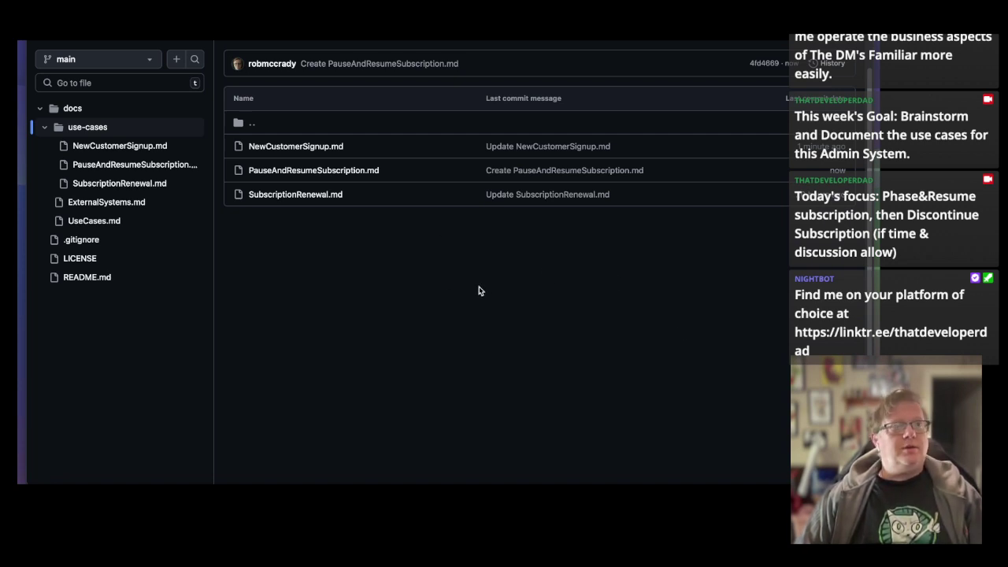
Create a new file DiscontinueSubscription.md in the use-cases folder, with the level-one heading "Discontinue Subscription".
{"action": "left_click", "coordinate": [178, 63]}
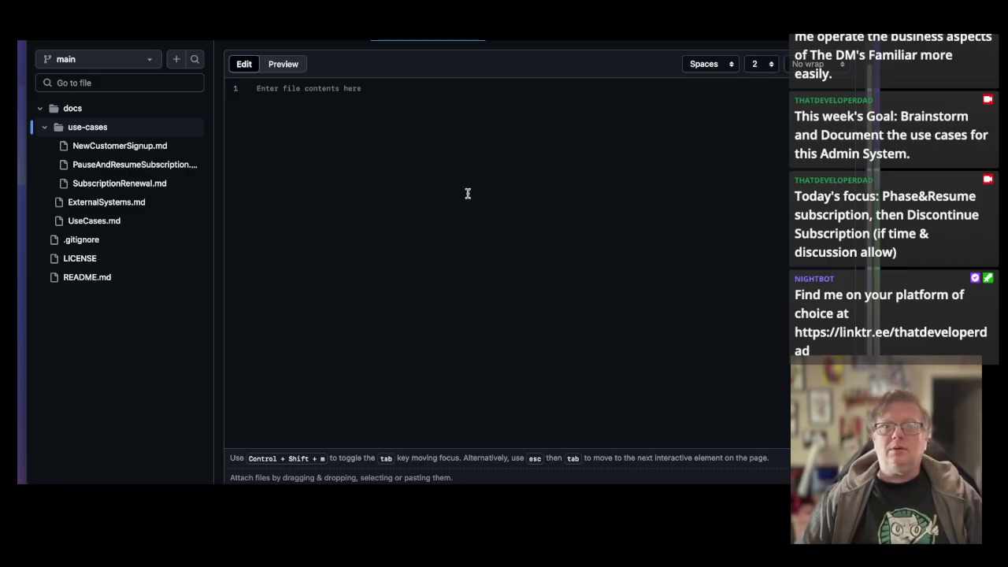
{"action": "left_click", "coordinate": [382, 99]}
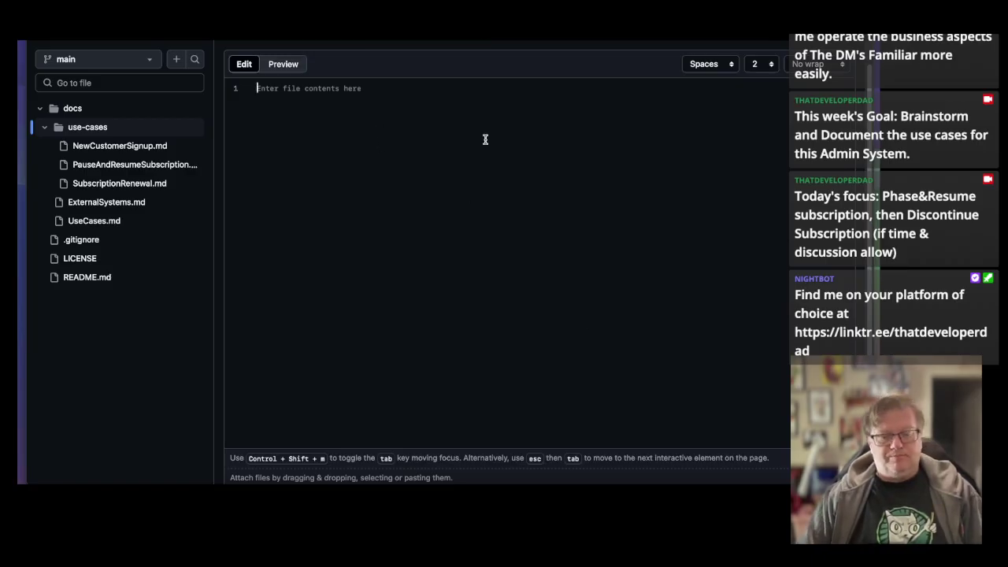
{"action": "type", "text": "# Dis"}
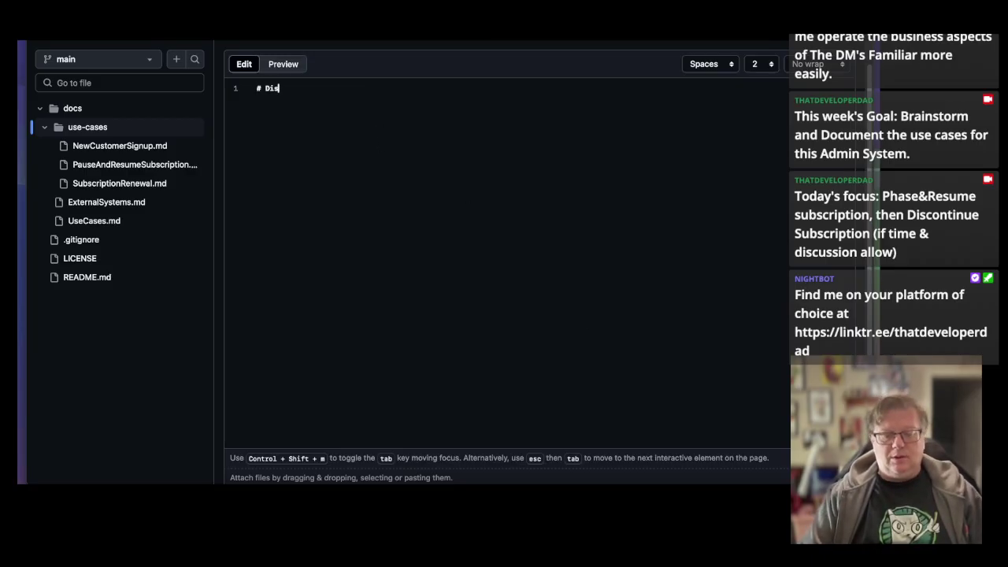
{"action": "type", "text": "continue Subscription"}
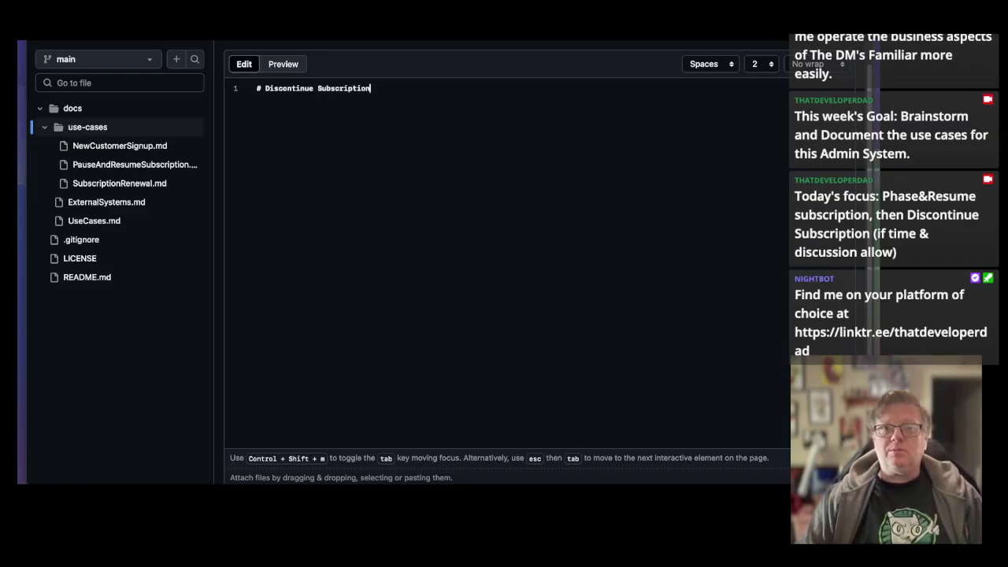
{"action": "key", "text": "Return"}
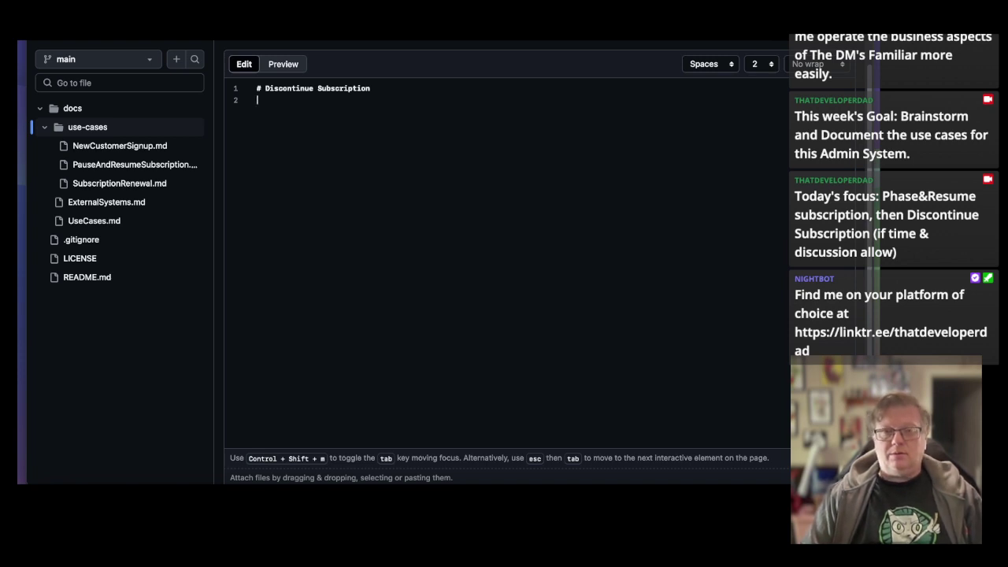
Add a Markdown link labelled "Back" below the heading, pointing to /docs/UseCases.md with the quoted title "Back to Use Case List".
{"action": "type", "text": "["}
{"action": "type", "text": "Back"}
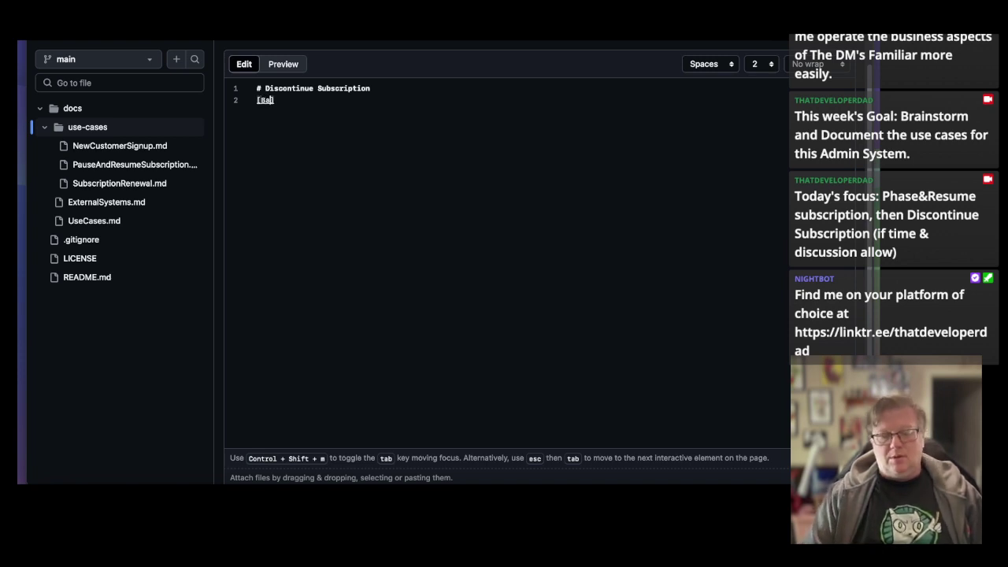
{"action": "type", "text": "]("}
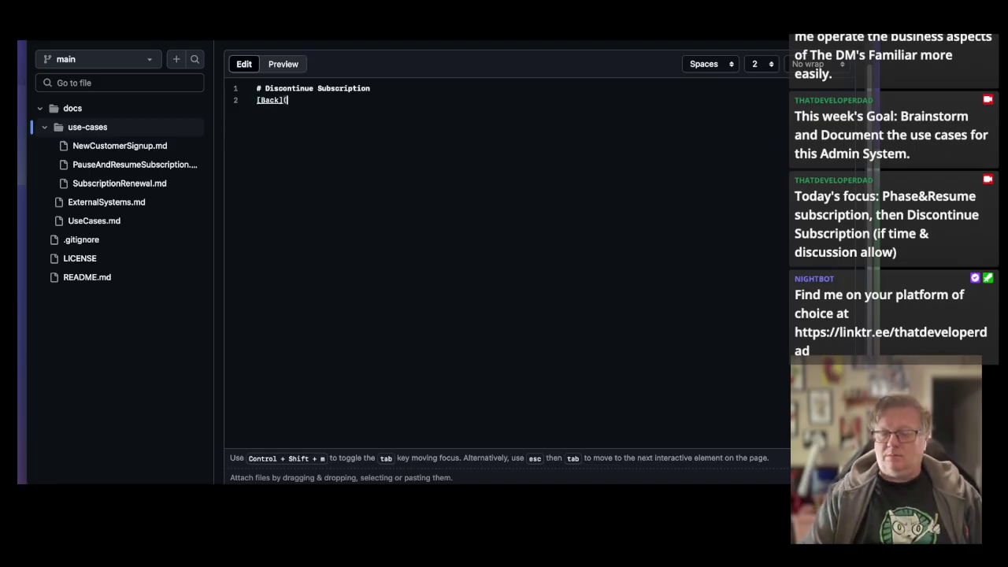
{"action": "type", "text": "/docs"}
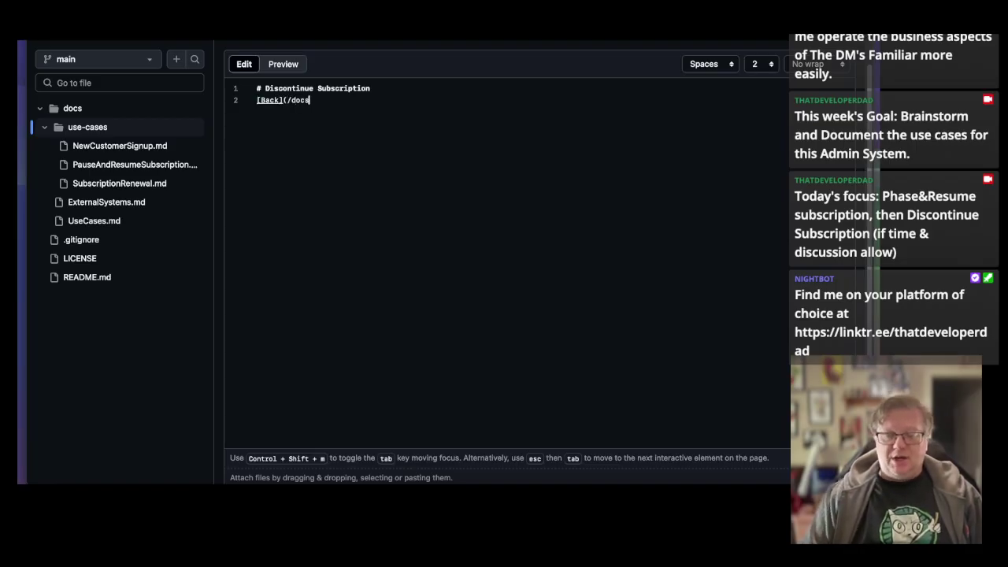
{"action": "type", "text": "/UseCa"}
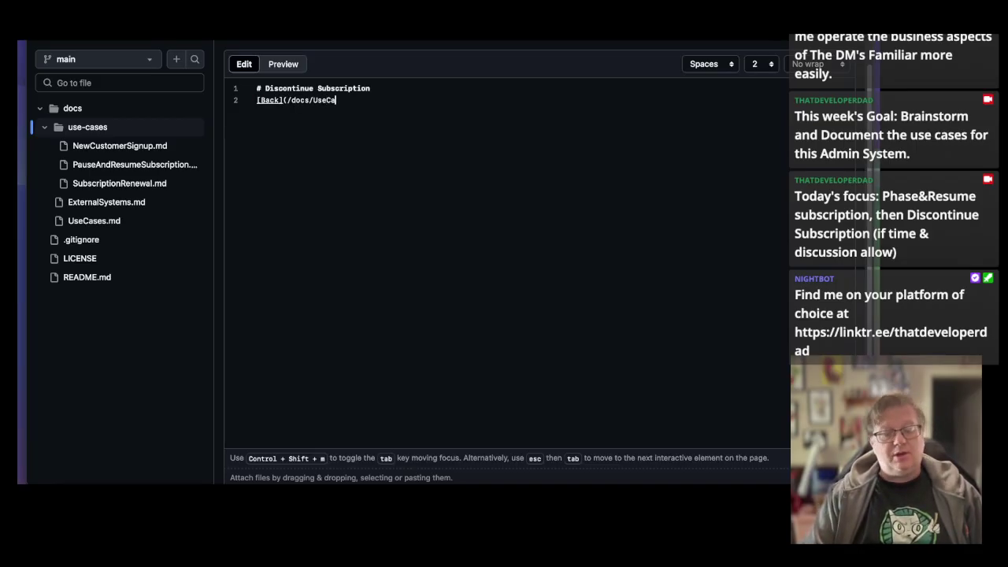
{"action": "type", "text": "ses.m"}
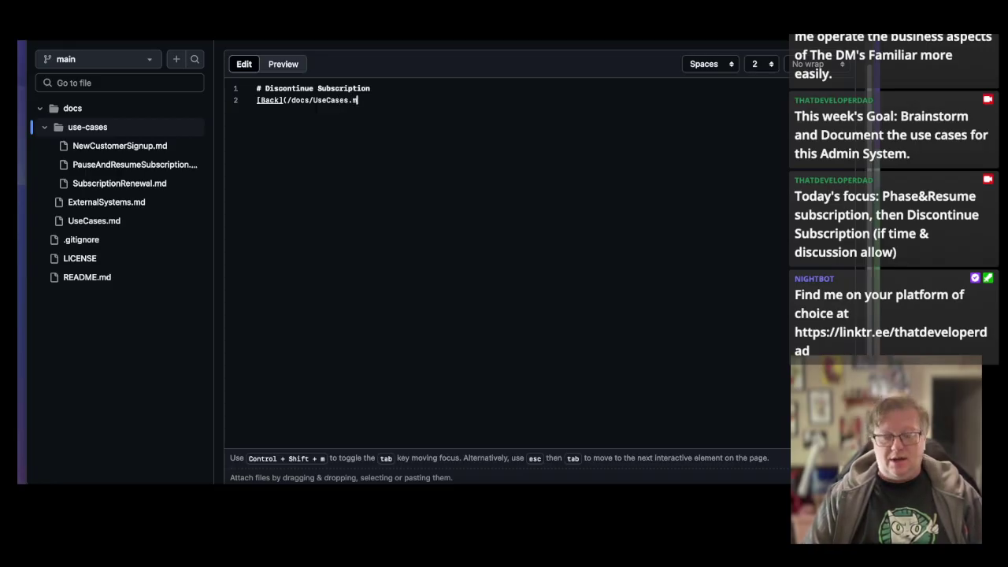
{"action": "type", "text": "d)\"\""}
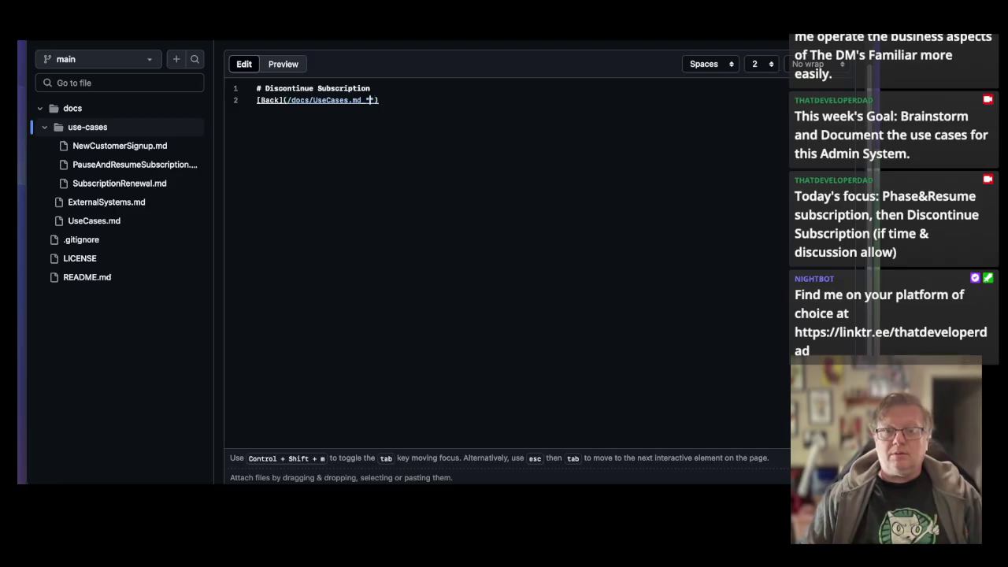
{"action": "type", "text": "Back "}
{"action": "type", "text": "to Use Case"}
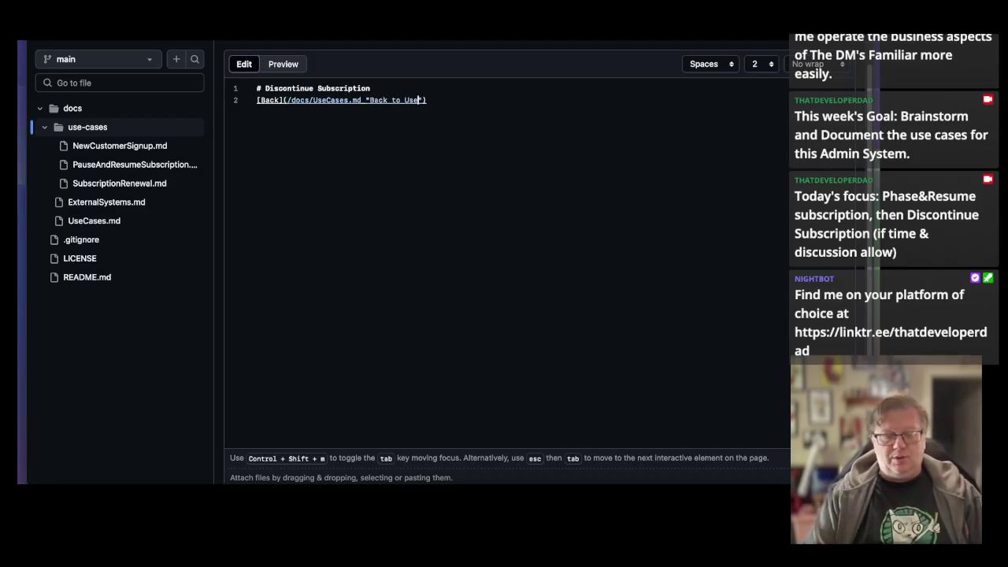
{"action": "type", "text": " List"}
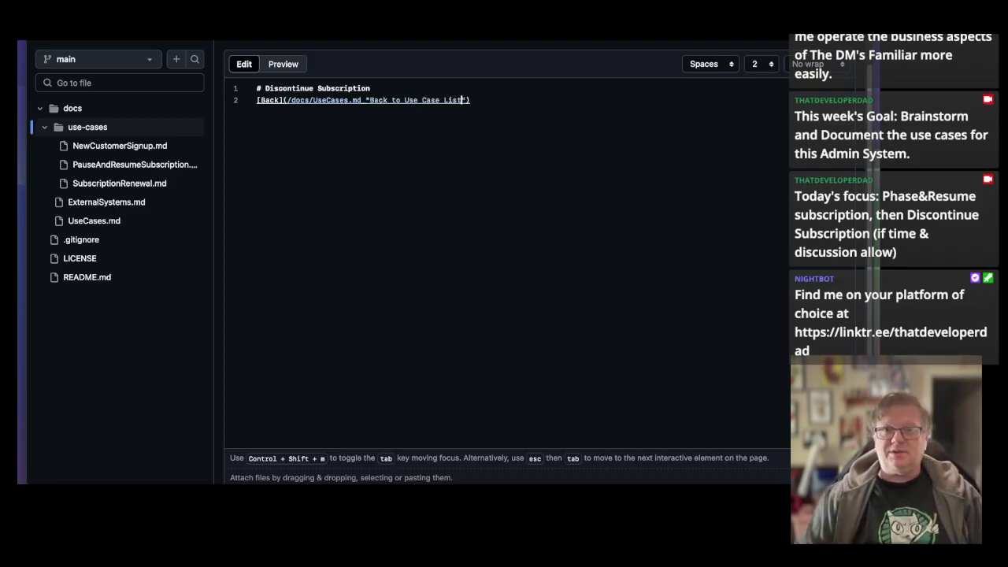
Insert a "---" horizontal rule on line 4 and commit the file to main with the message "Create DiscontinueSubscription.md".
{"action": "left_click", "coordinate": [476, 99]}
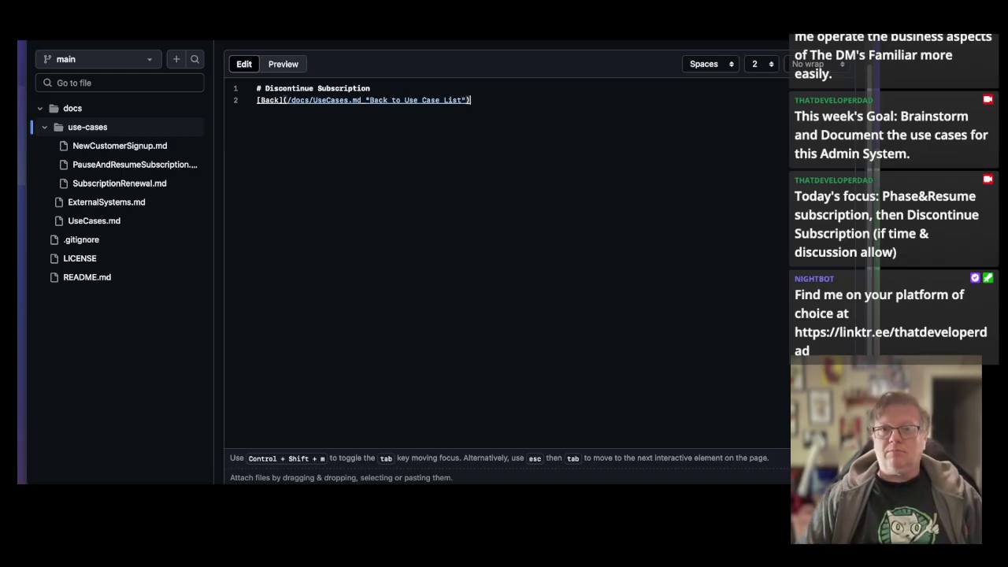
{"action": "key", "text": "Return"}
{"action": "type", "text": "---"}
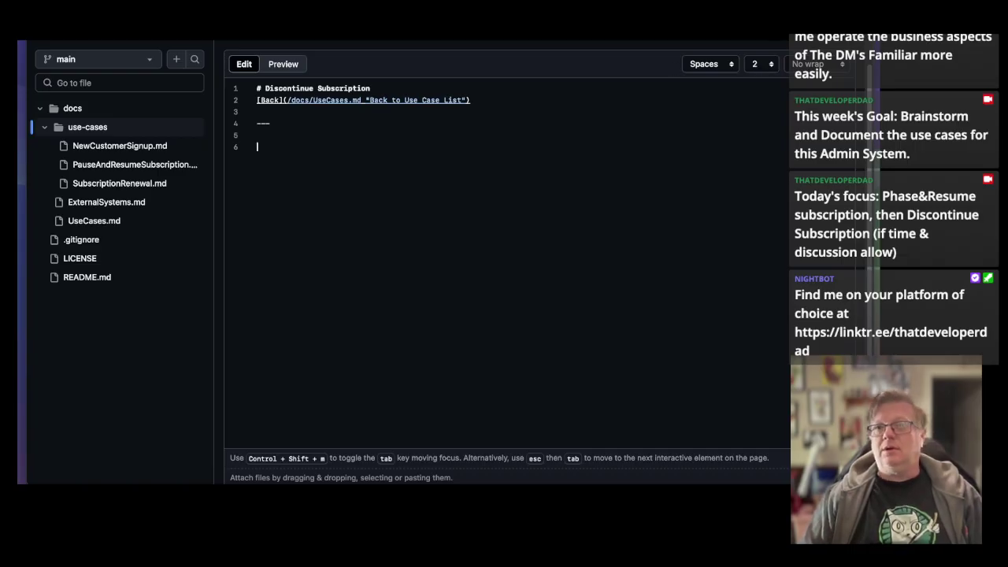
{"action": "left_click", "coordinate": [818, 31]}
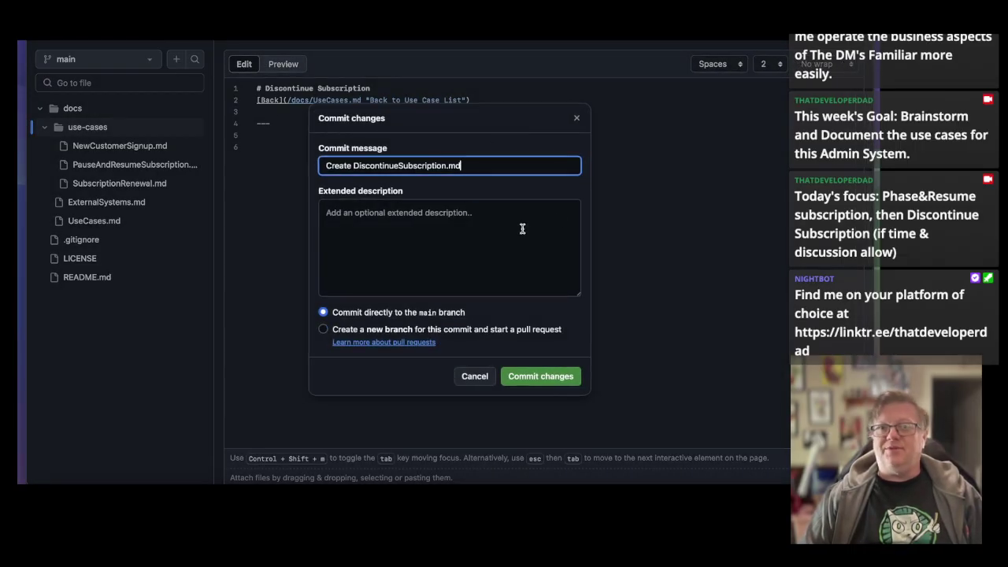
{"action": "left_click", "coordinate": [545, 377]}
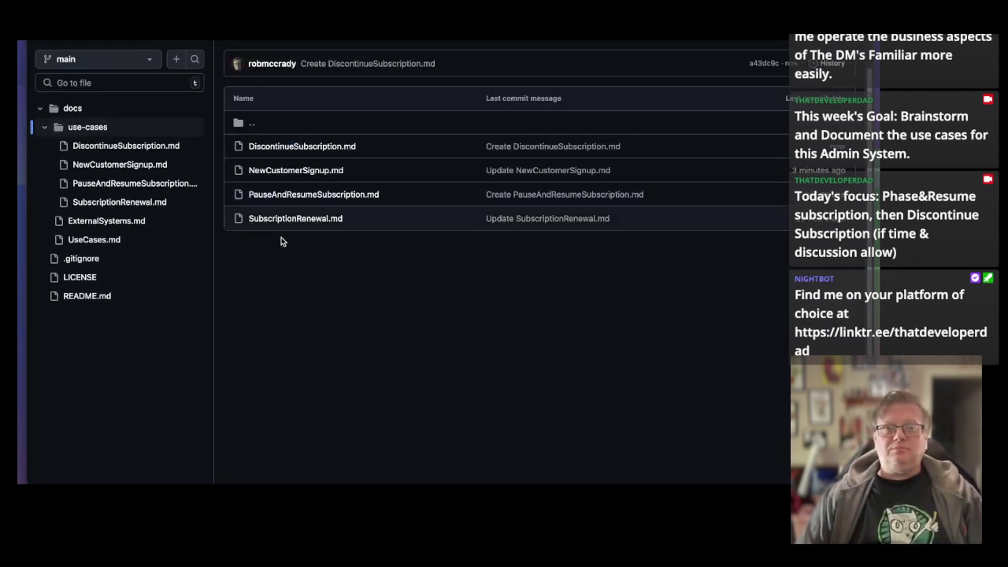
Edit UseCases.md and append the bracketed link label "Pause and Resume Subscription" to the "Pauses their monthly subscription" item.
{"action": "left_click", "coordinate": [92, 243]}
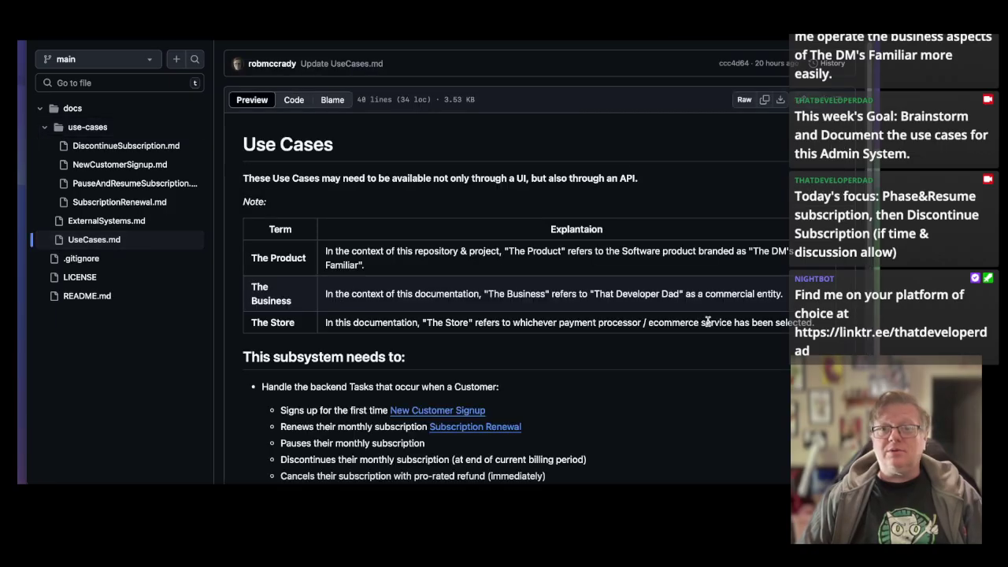
{"action": "left_click", "coordinate": [802, 103]}
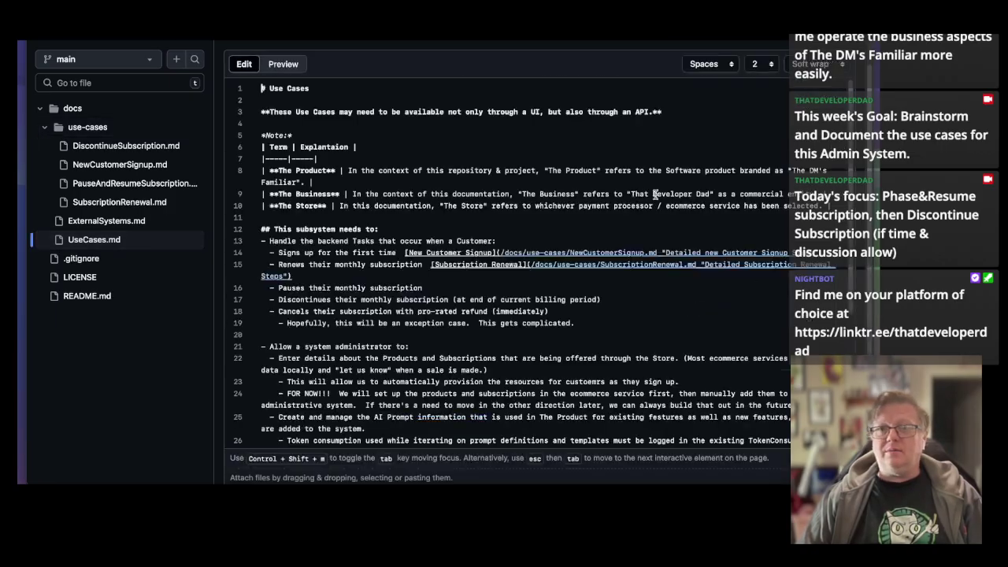
{"action": "left_click", "coordinate": [446, 287]}
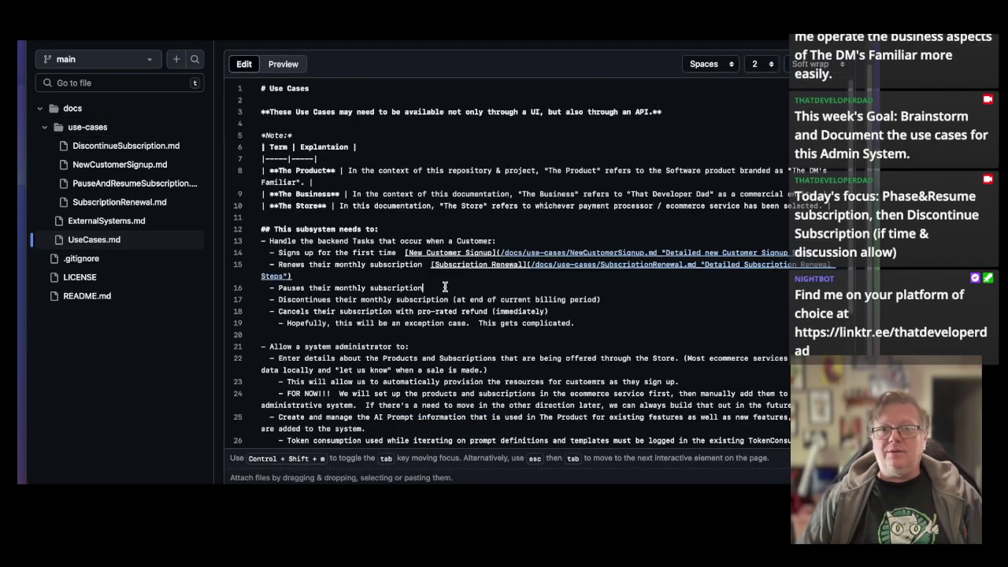
{"action": "type", "text": "["}
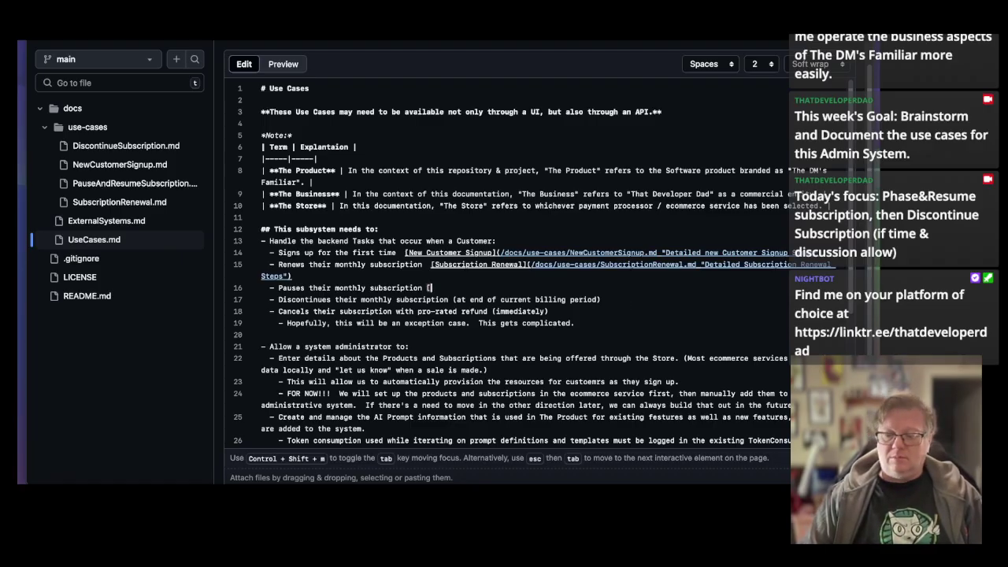
{"action": "type", "text": "]Pause and R"}
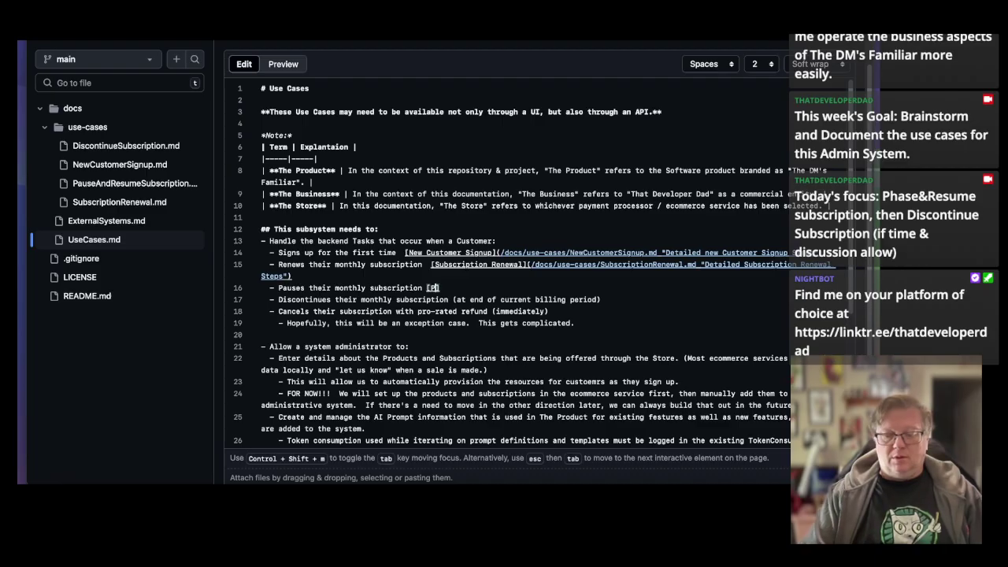
{"action": "type", "text": "esume"}
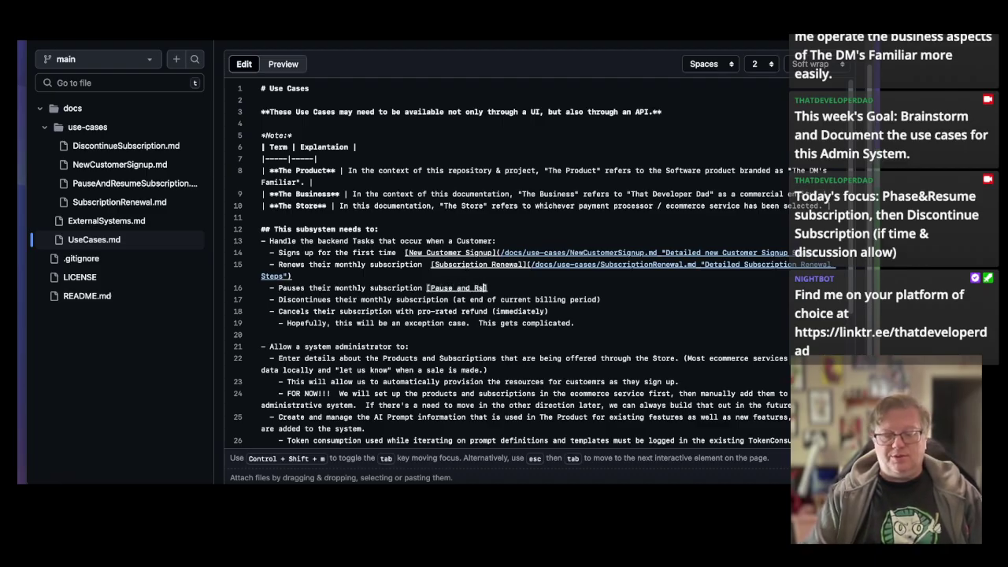
{"action": "key", "text": "BackSpace"}
{"action": "key", "text": "BackSpace"}
{"action": "key", "text": "BackSpace"}
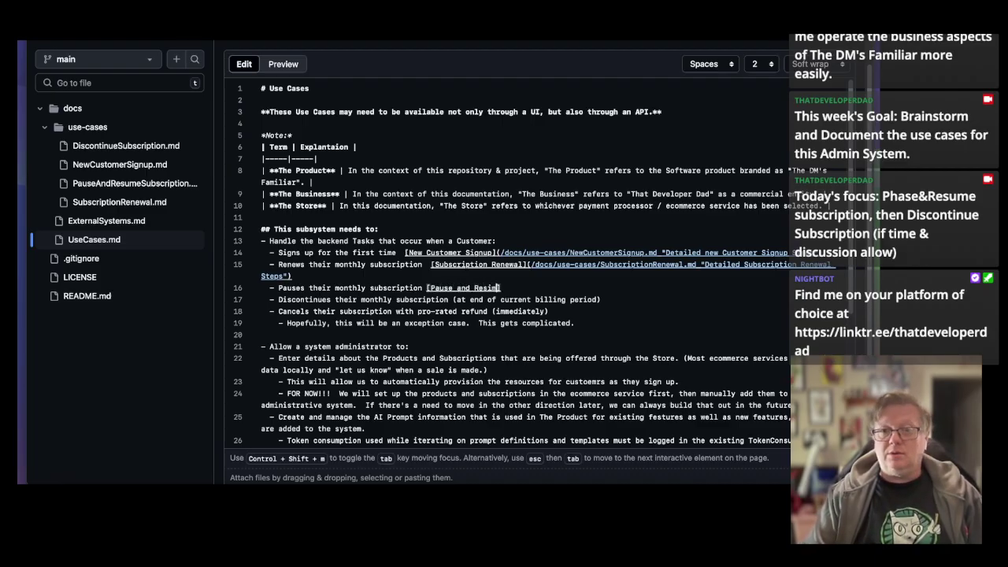
{"action": "type", "text": "ume Subscription"}
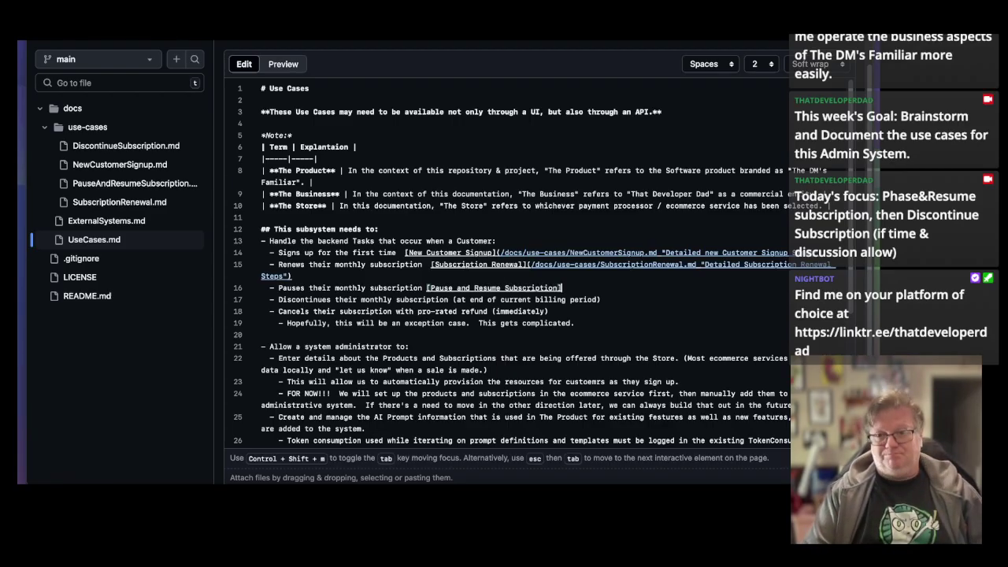
Give the "Pause and Resume Subscription" link label on line 16 the target /docs/use-cases/PauseAndResumeSubscription.md in parentheses.
{"action": "type", "text": "()"}
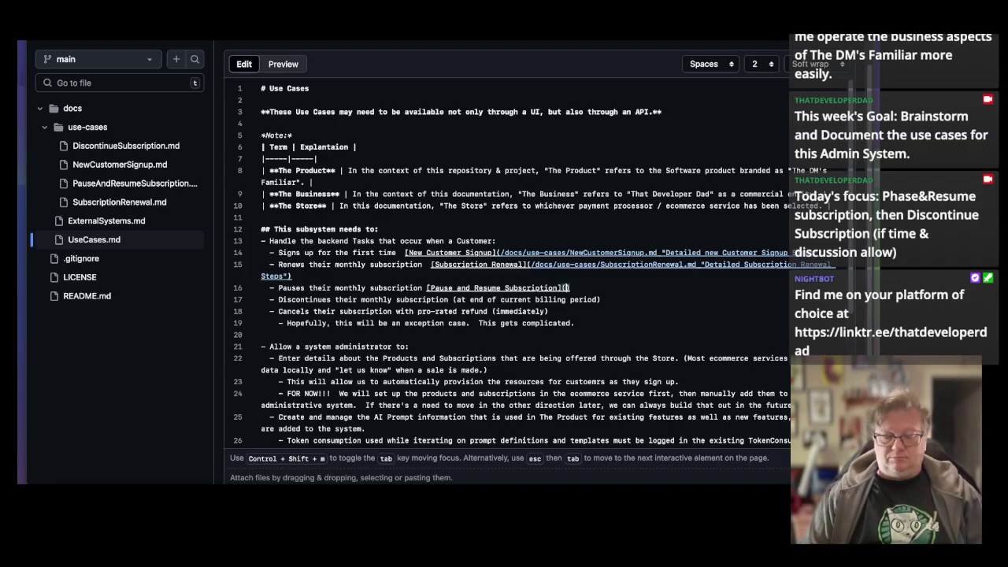
{"action": "type", "text": "/docs/u"}
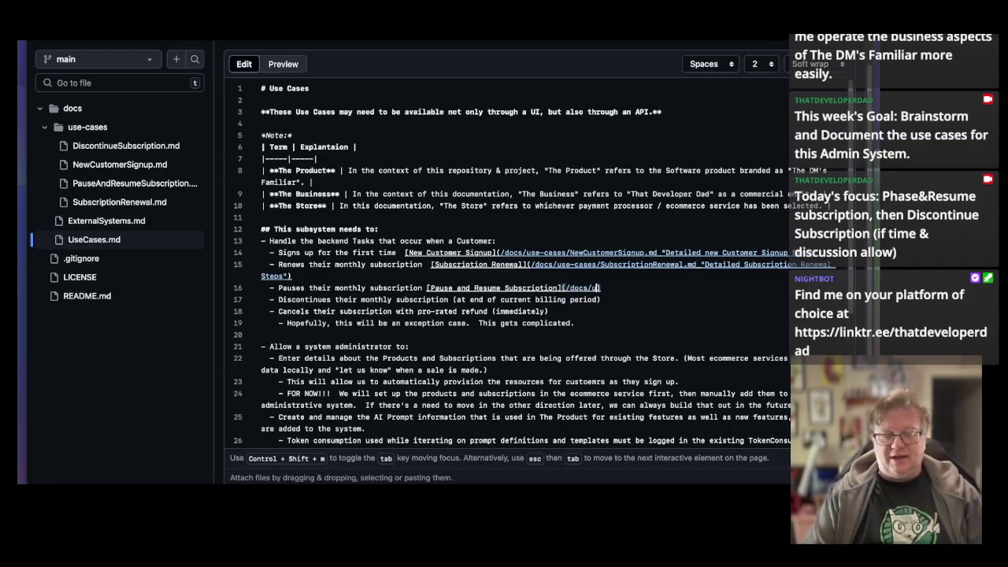
{"action": "type", "text": "se-case"}
{"action": "type", "text": "ses"}
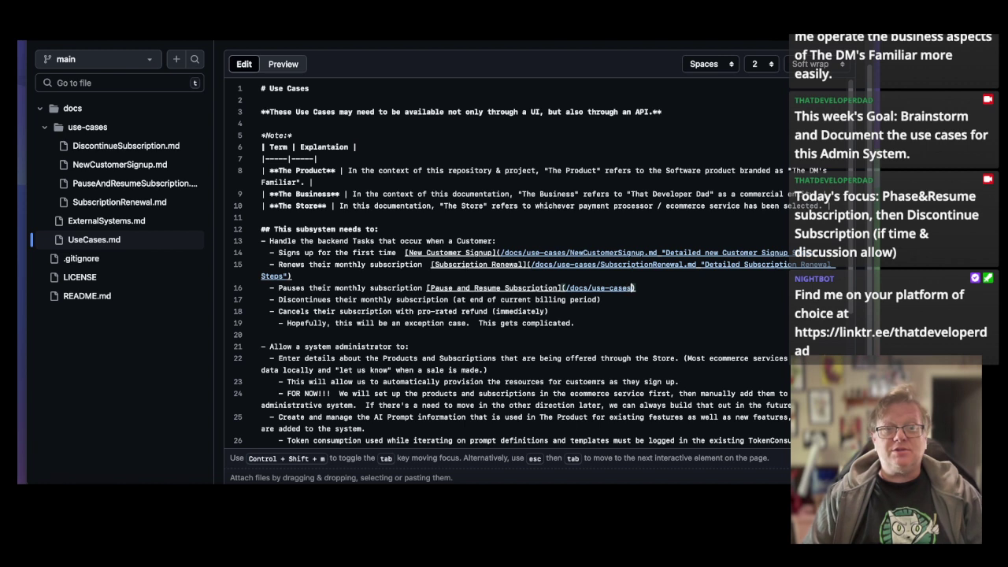
{"action": "type", "text": "/"}
{"action": "type", "text": "PauseAnd"}
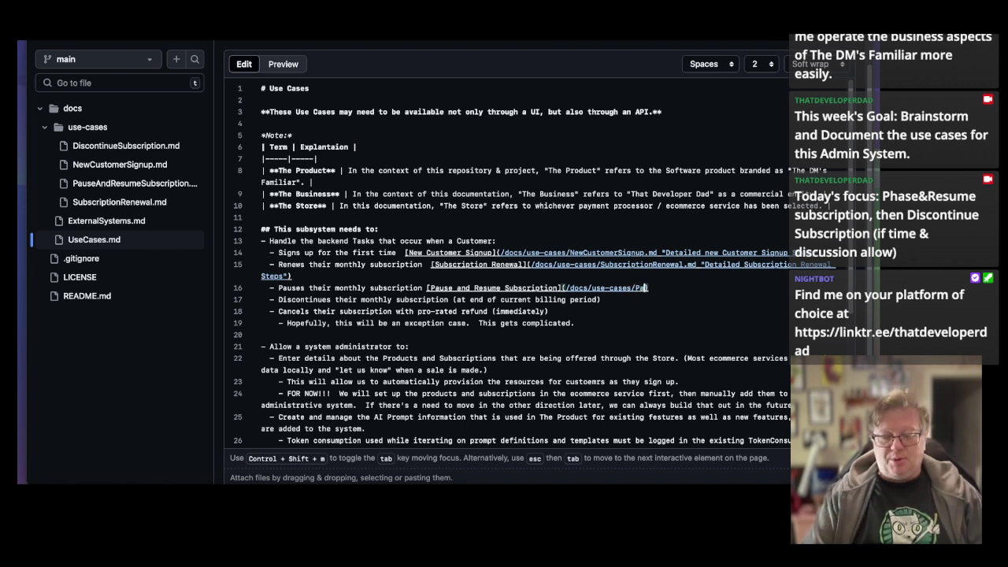
{"action": "type", "text": "Resume"}
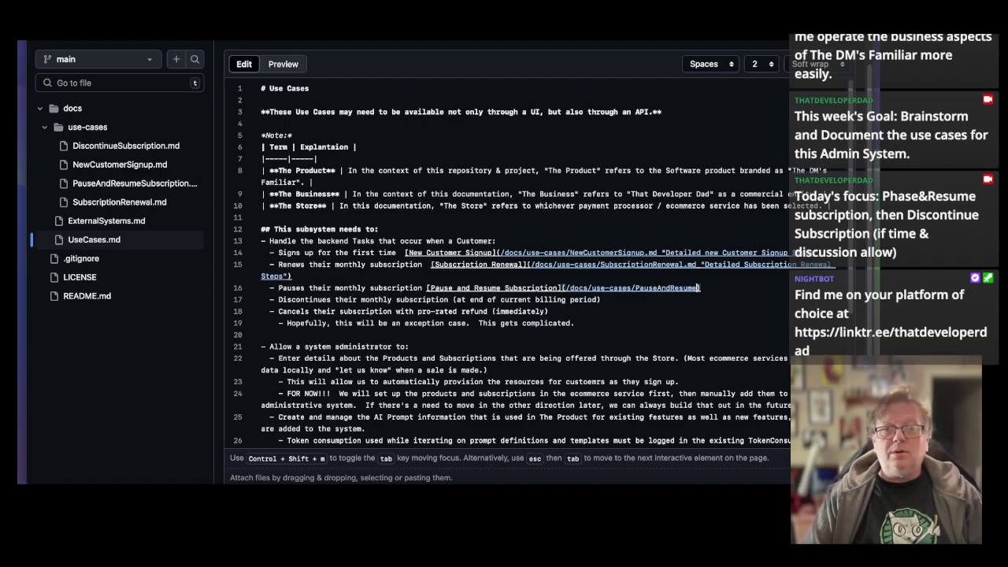
{"action": "type", "text": "Subscription"}
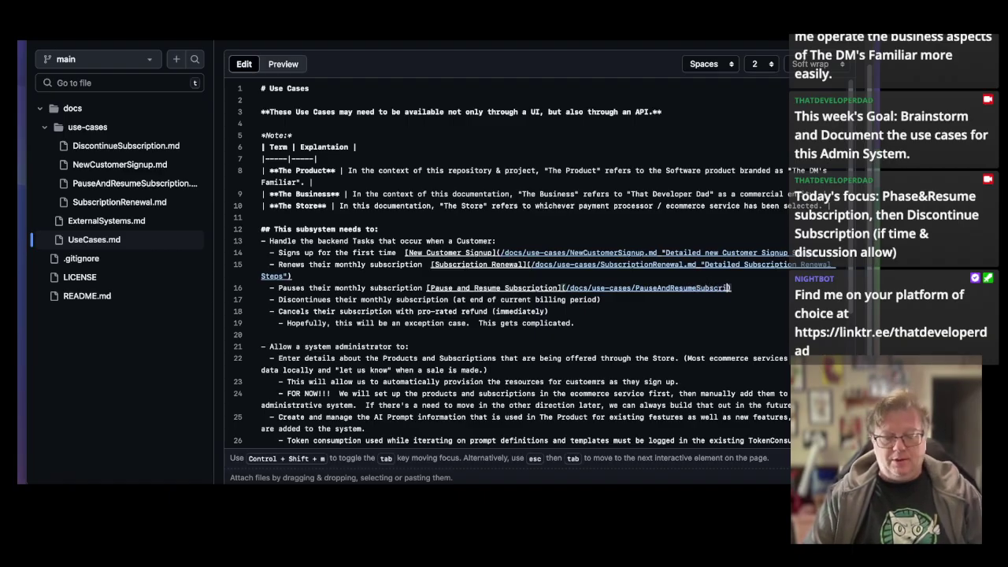
{"action": "type", "text": ".md"}
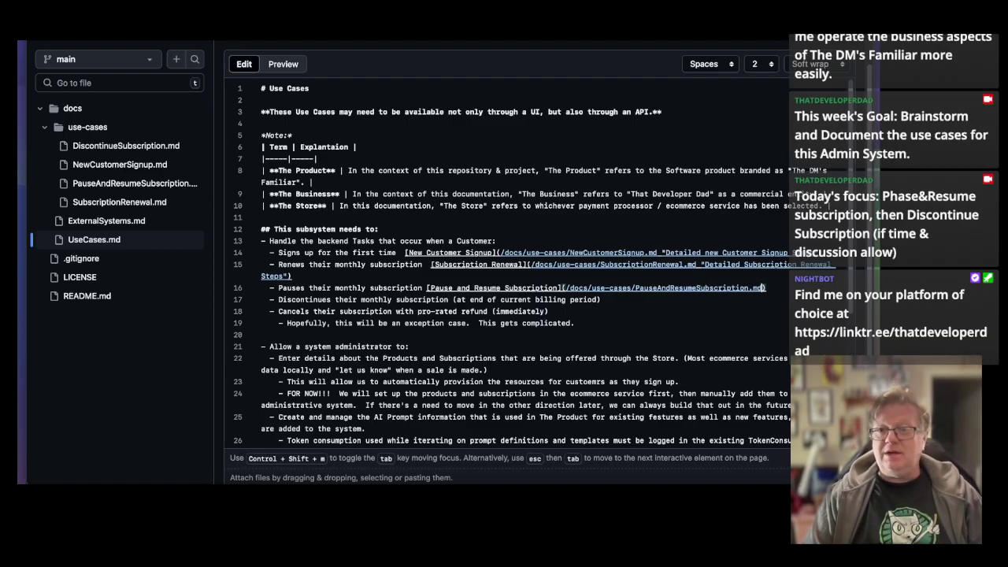
Add the quoted title "Detailed Pause and Resume Steps" after the path in the Pause and Resume Subscription link.
{"action": "type", "text": " \""}
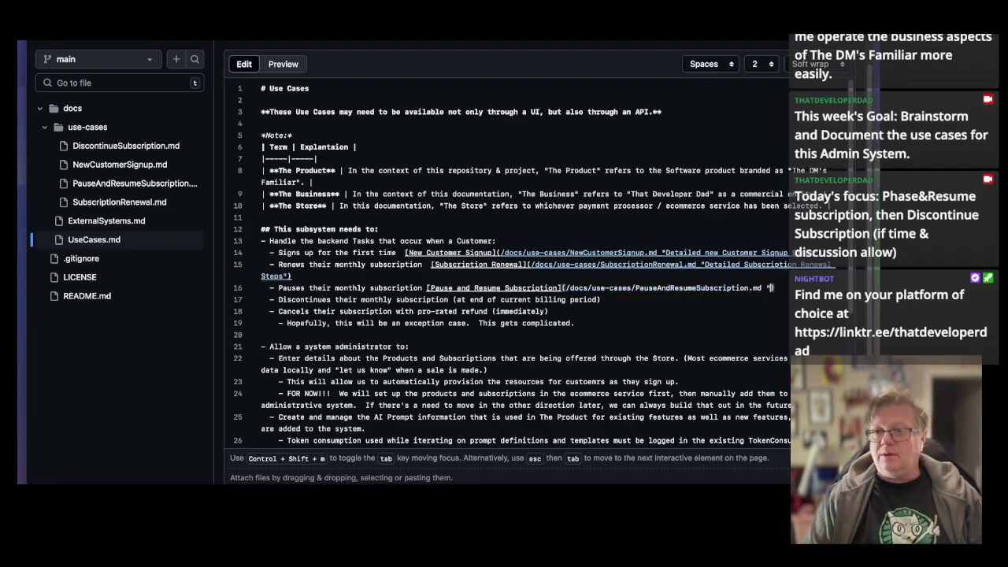
{"action": "type", "text": "\""}
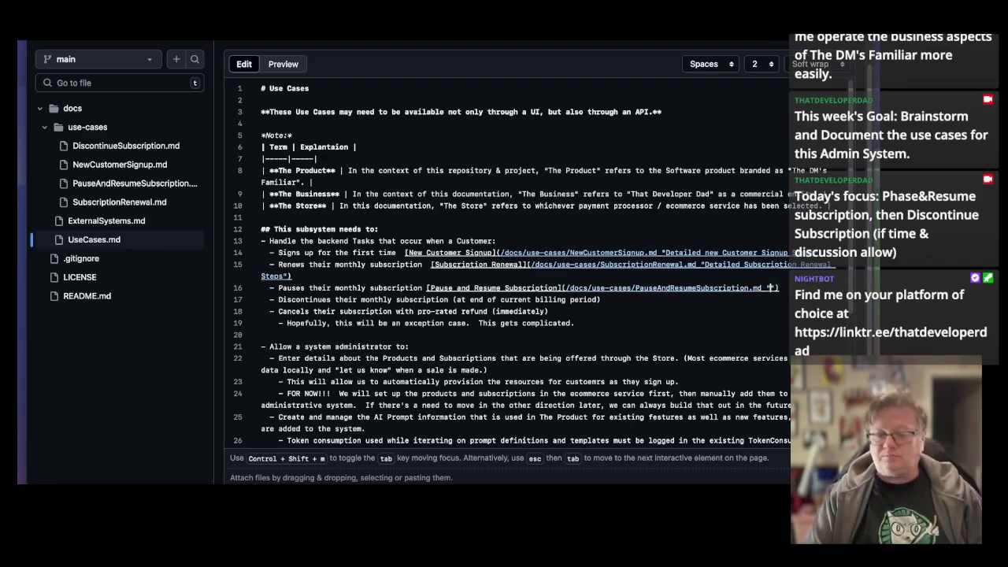
{"action": "type", "text": "Detailed Pa"}
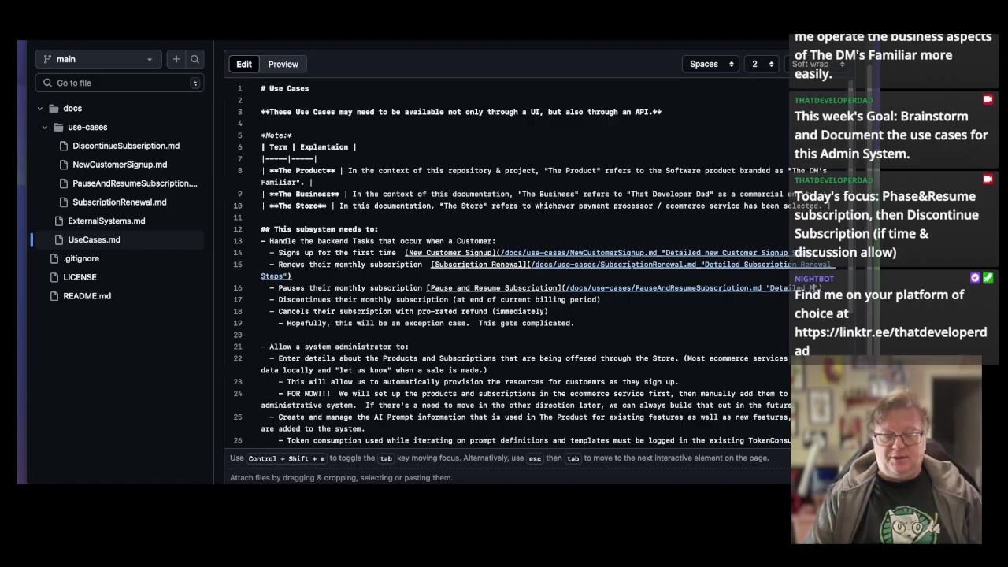
{"action": "type", "text": "use and R"}
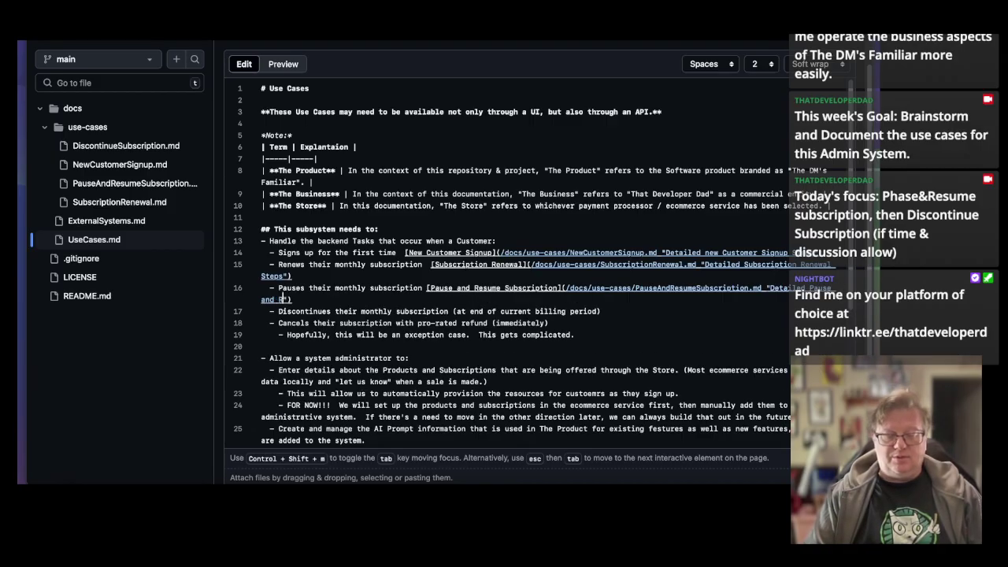
{"action": "type", "text": "esume Steps"}
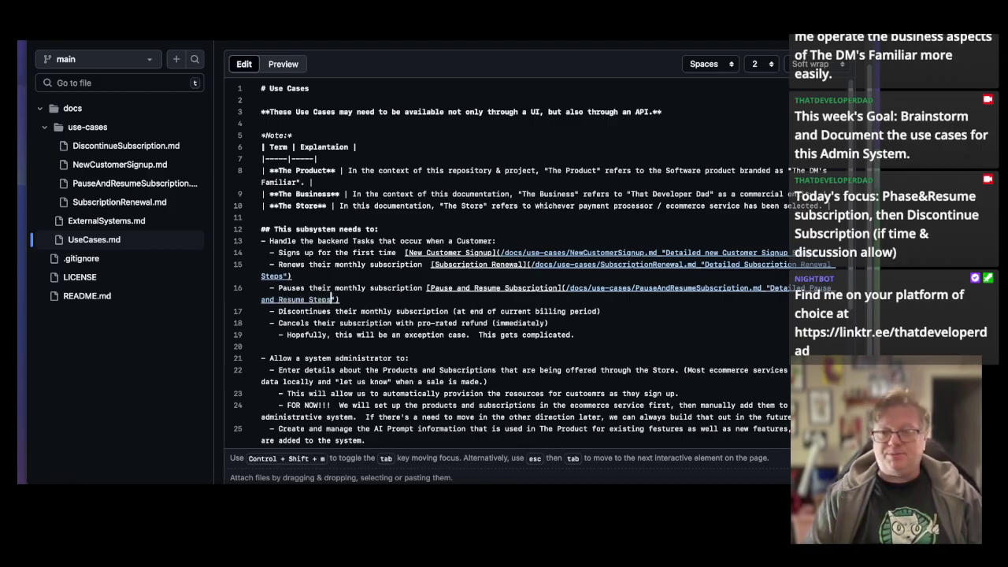
Append a Markdown link labelled "Discontinue Subscription" with empty parentheses directly after the "Discontinues their monthly subscription (at end of current billing period)" item.
{"action": "key", "text": "Down"}
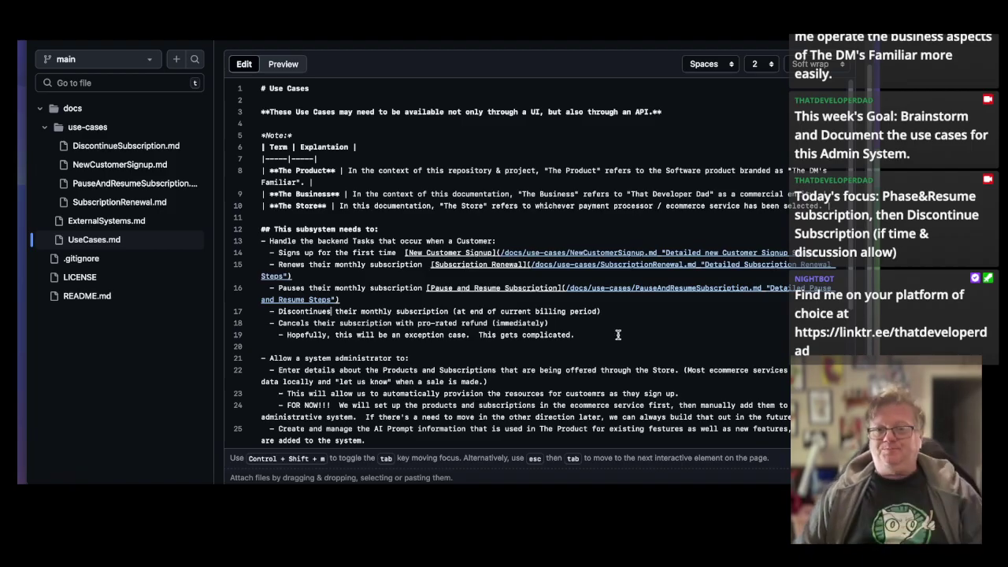
{"action": "left_click", "coordinate": [619, 308]}
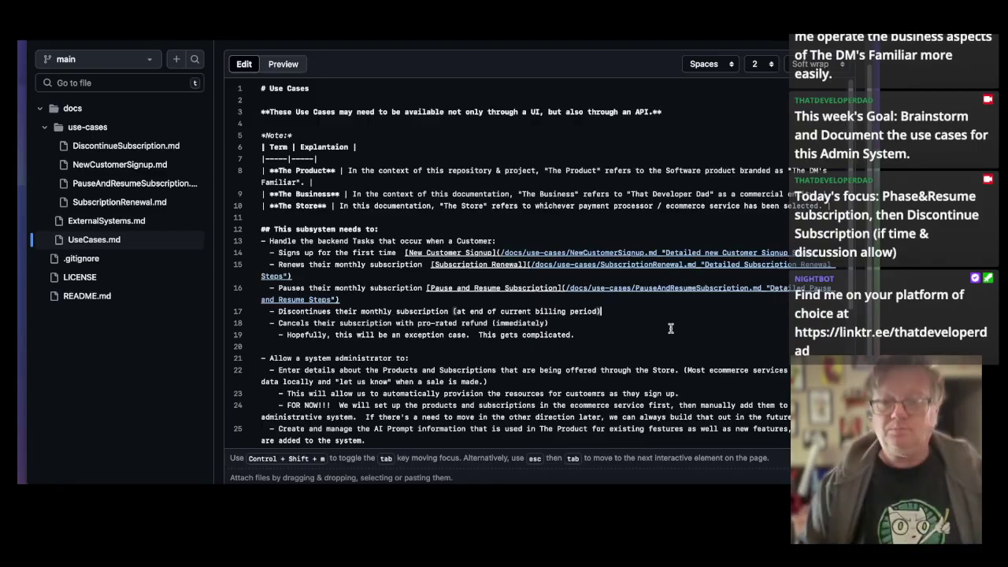
{"action": "type", "text": "["}
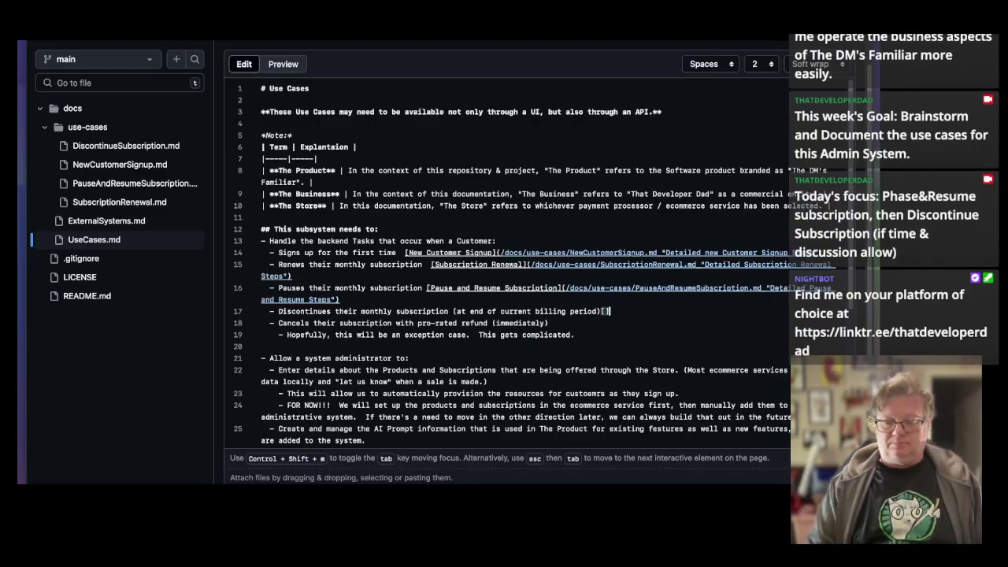
{"action": "type", "text": "]("}
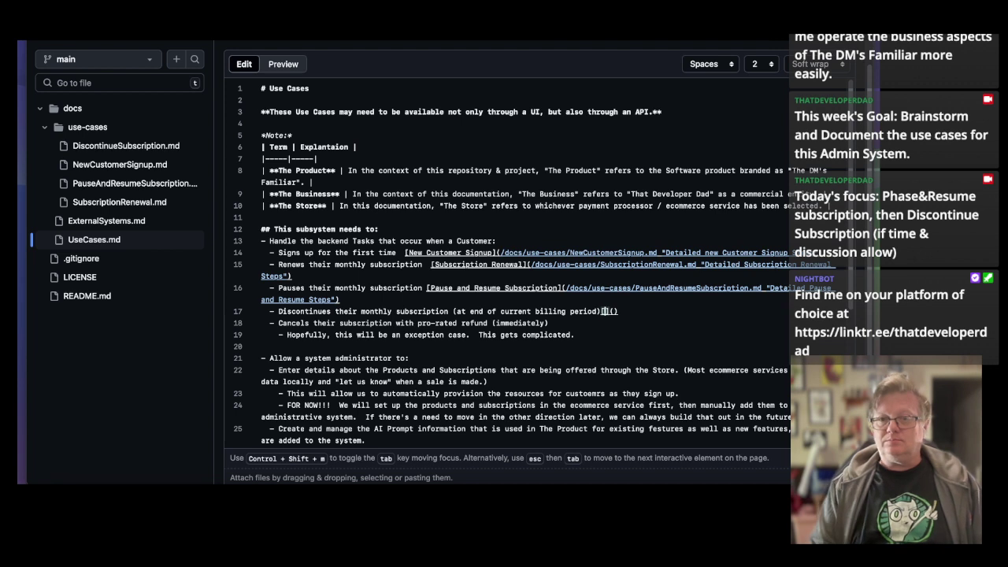
{"action": "type", "text": "Disc"}
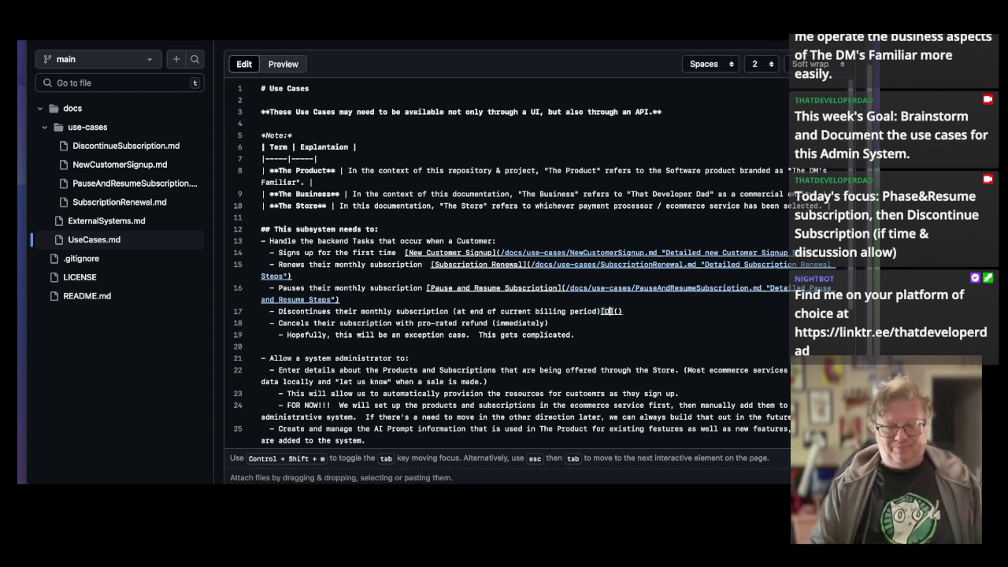
{"action": "type", "text": "ontinue Subscr"}
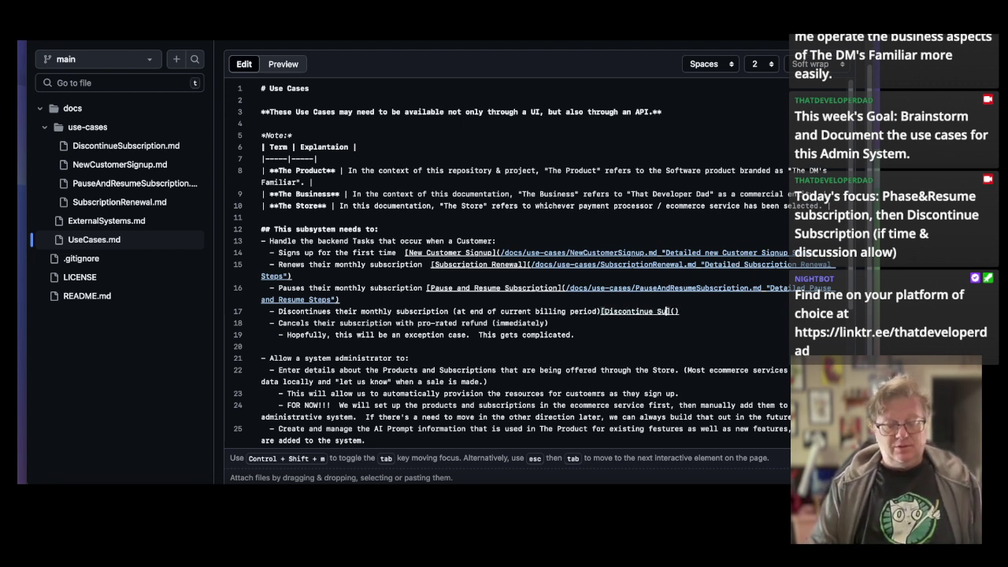
{"action": "type", "text": "iption"}
{"action": "key", "text": "Right"}
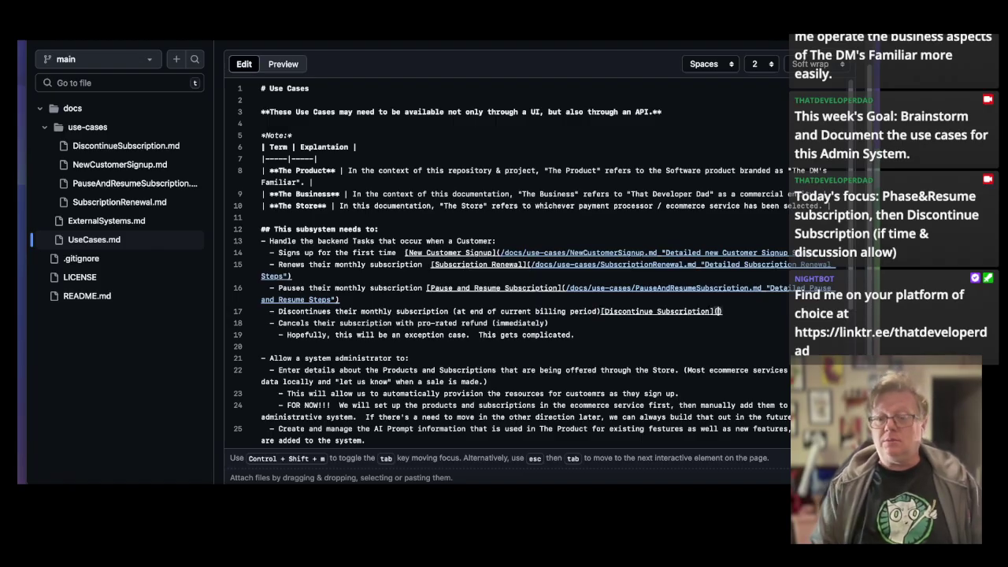
Set the Discontinue Subscription link's target to /docs/use-cases/DiscontinueSubscription.md.
{"action": "type", "text": "/docs/use"}
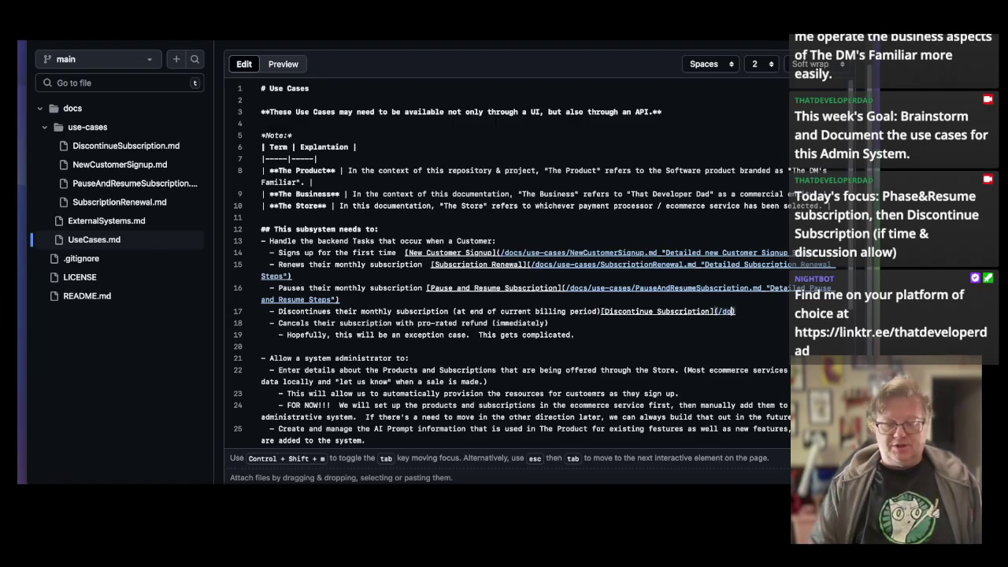
{"action": "type", "text": "-cases"}
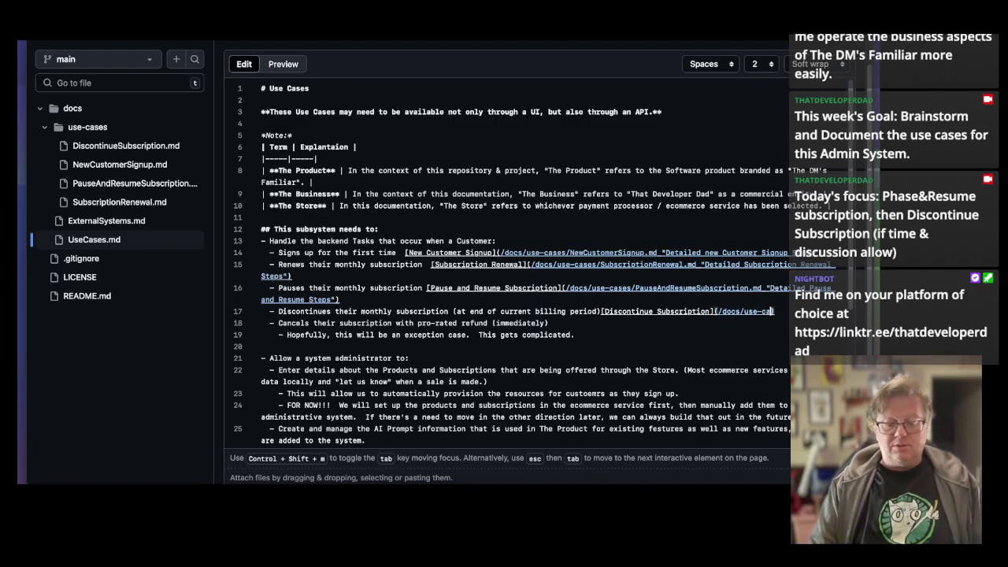
{"action": "type", "text": "/Discon"}
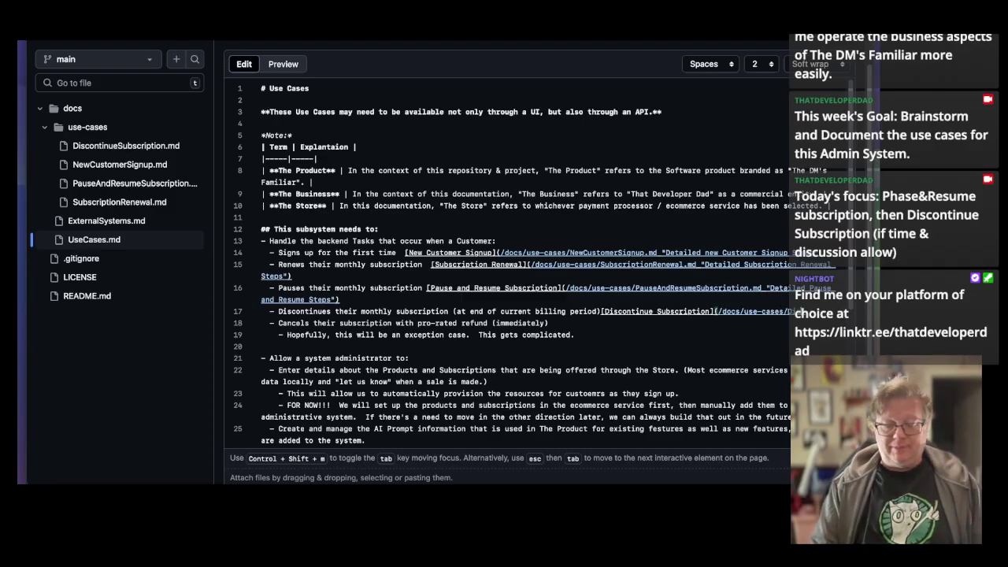
{"action": "type", "text": "tinueSubsc"}
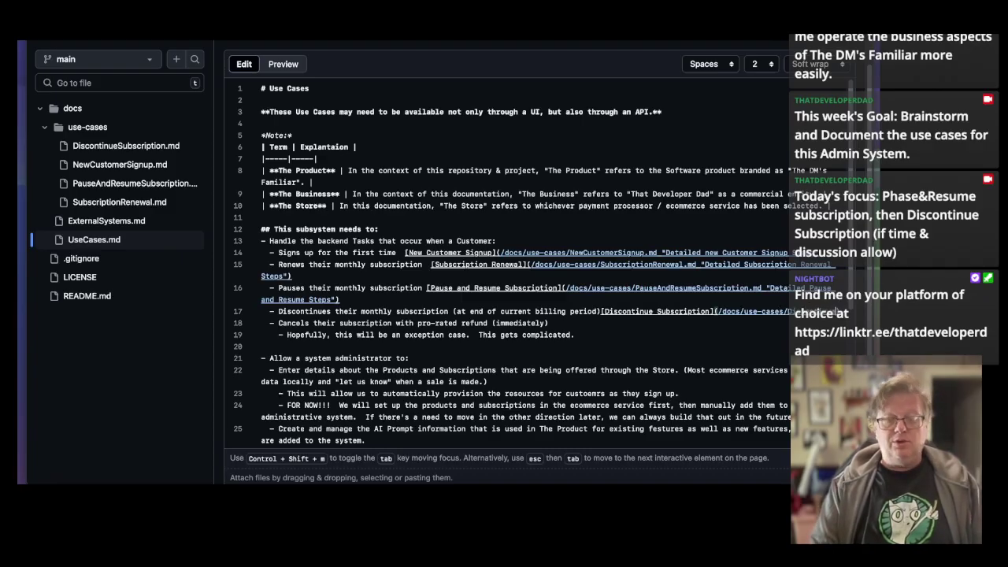
{"action": "type", "text": "riptio"}
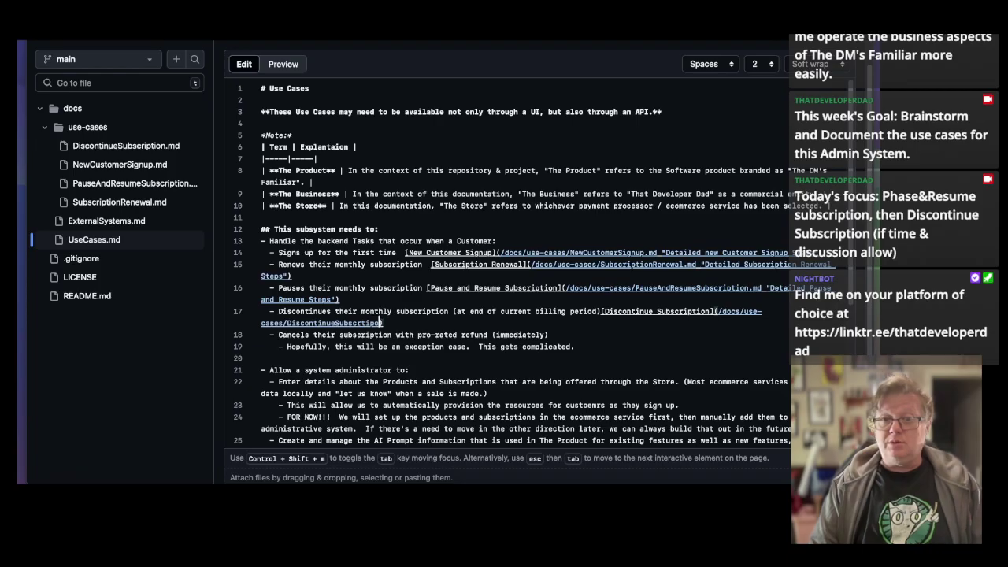
{"action": "key", "text": "BackSpace"}
{"action": "key", "text": "BackSpace"}
{"action": "key", "text": "BackSpace"}
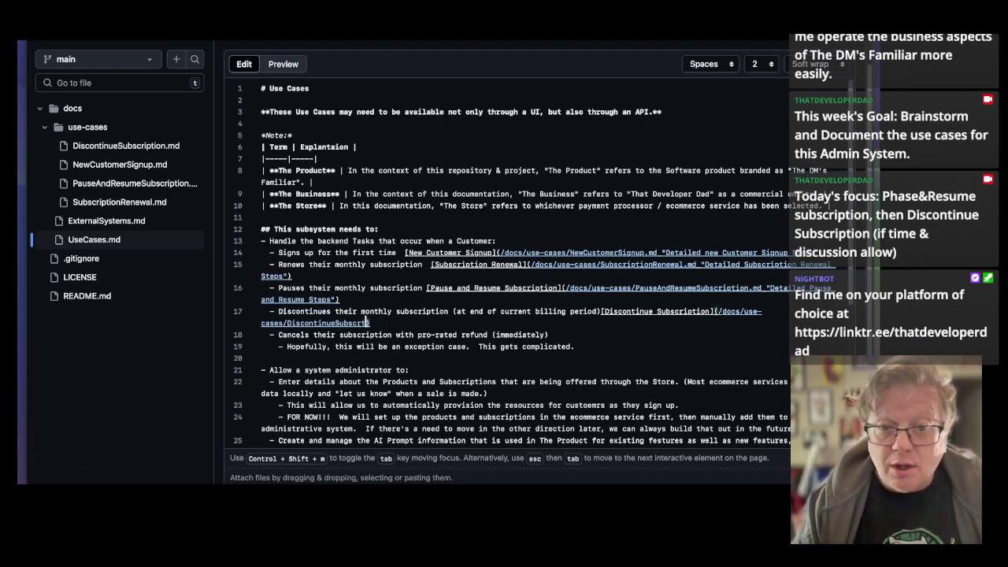
{"action": "type", "text": "ption"}
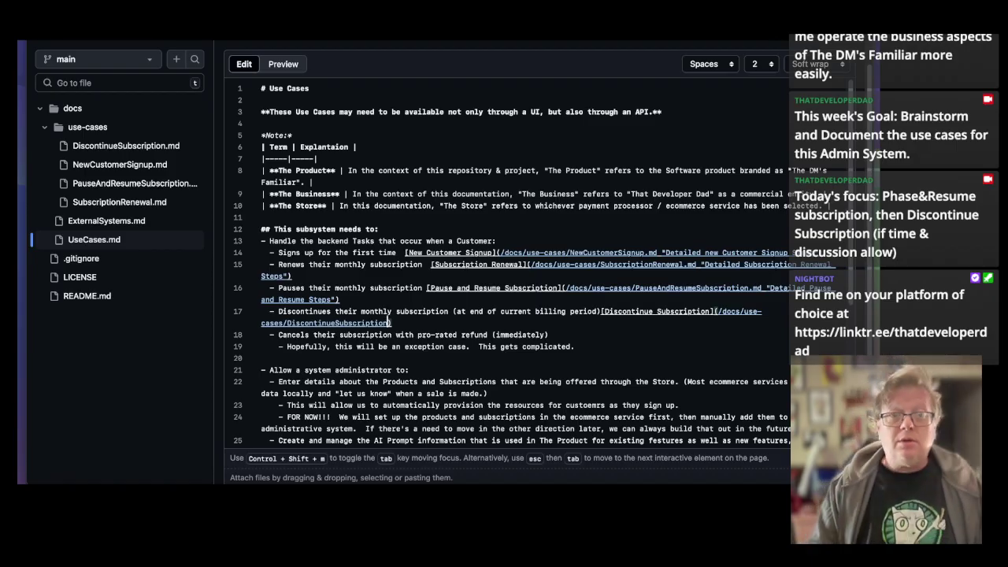
{"action": "type", "text": ".md "}
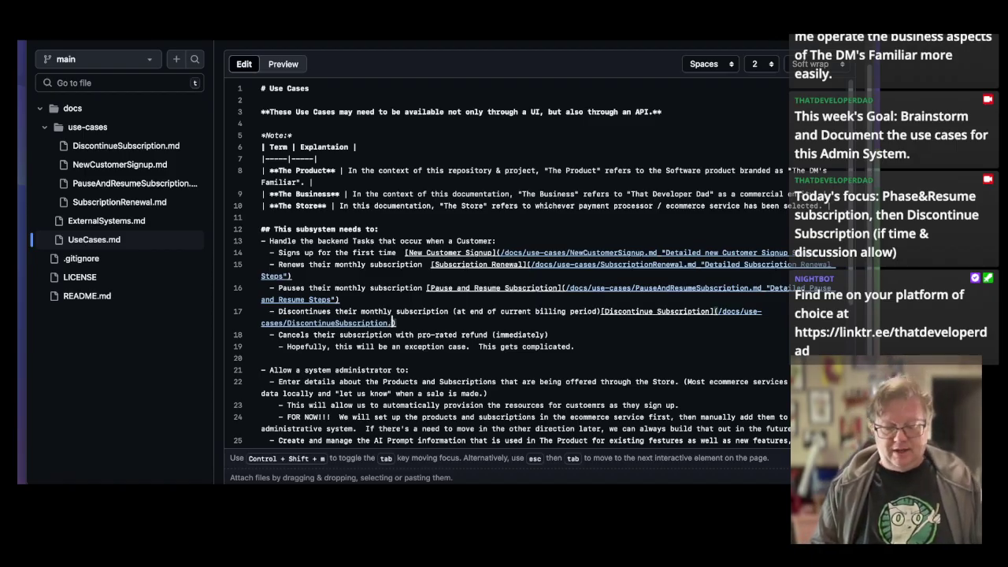
Add the quoted title "Detailed Discontinue Steps" after the path in the Discontinue Subscription link.
{"action": "type", "text": "\""}
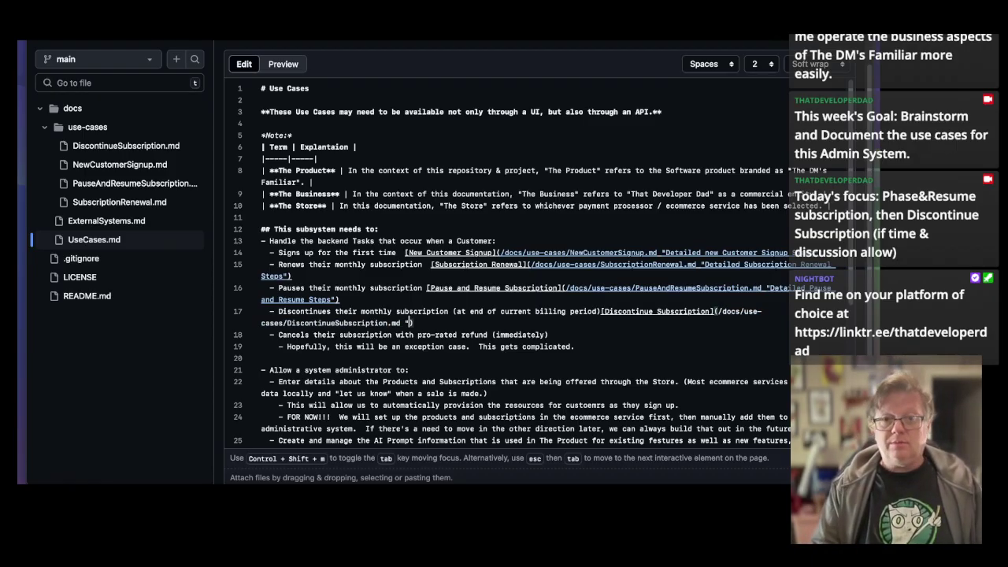
{"action": "type", "text": "Detailed D"}
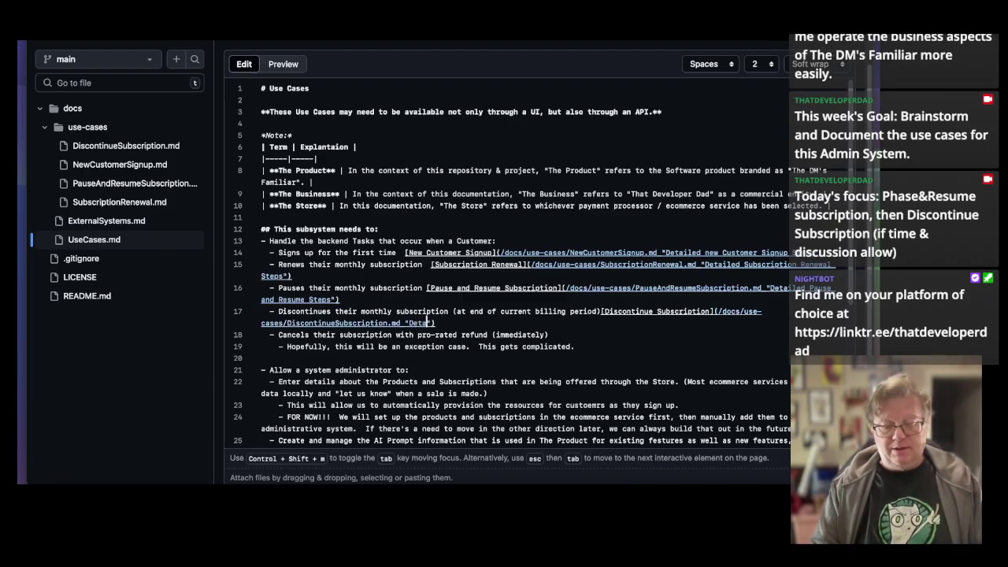
{"action": "type", "text": "iscontinue Ste"}
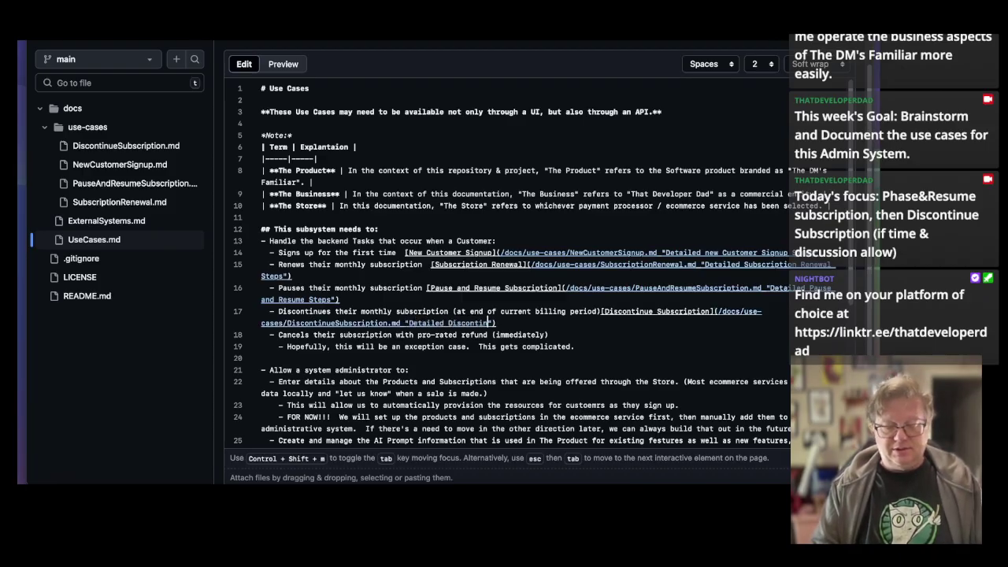
{"action": "type", "text": "ps\""}
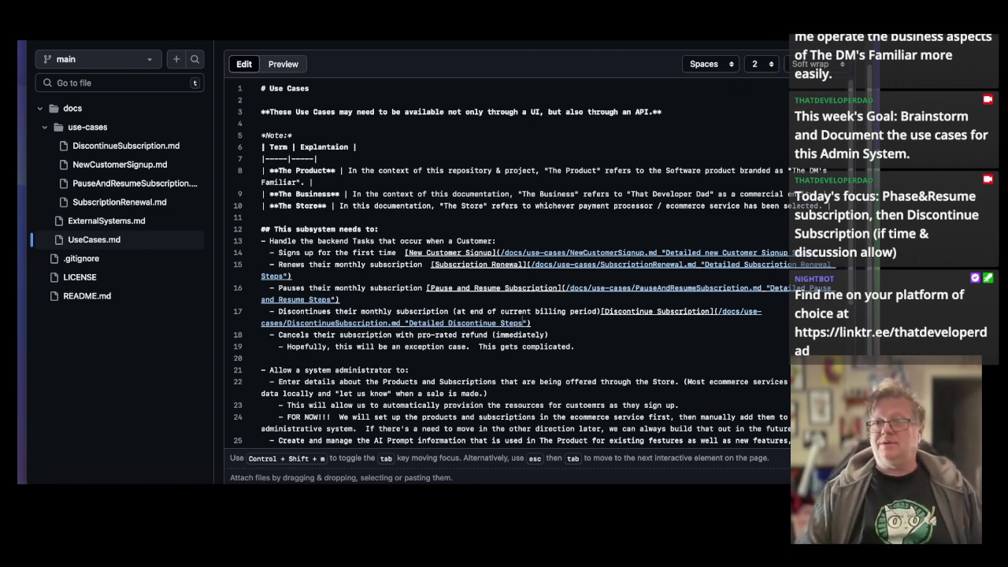
Commit the edits directly to main with the message "Update UseCases.md" and follow the Pause and Resume Subscription link on the rendered page.
{"action": "left_click", "coordinate": [801, 42]}
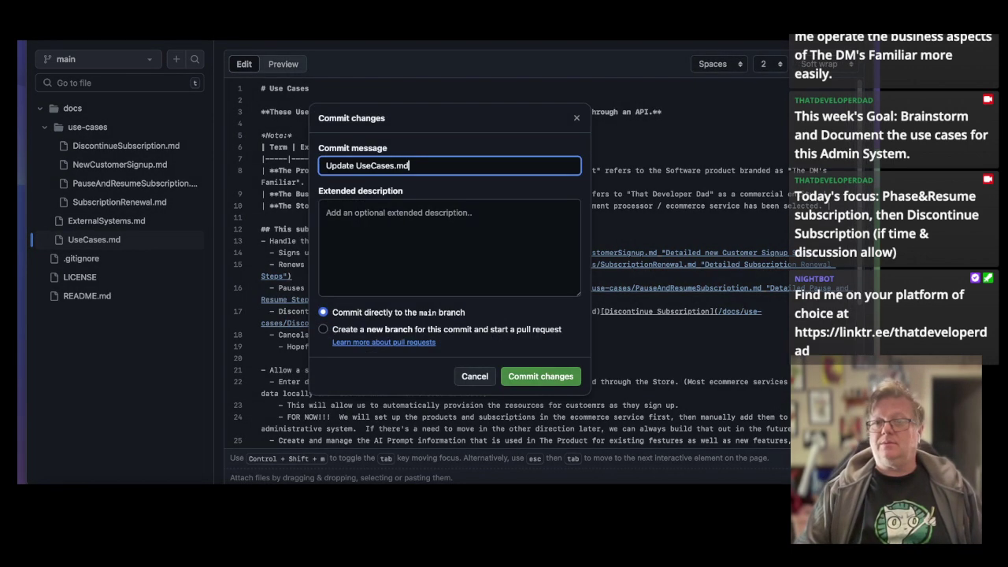
{"action": "left_click", "coordinate": [545, 380]}
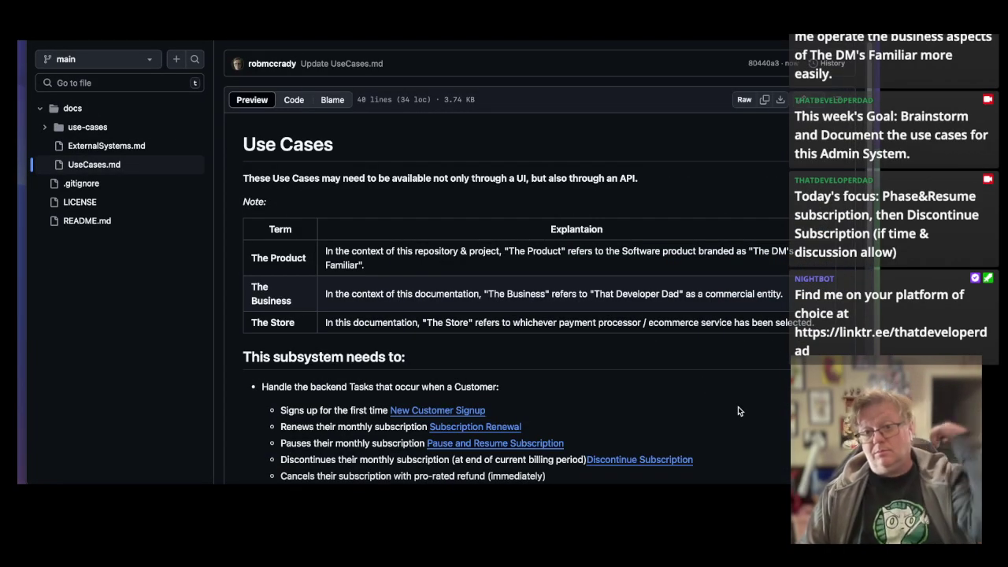
{"action": "scroll", "coordinate": [738, 406], "scroll_direction": "down", "scroll_amount": 1}
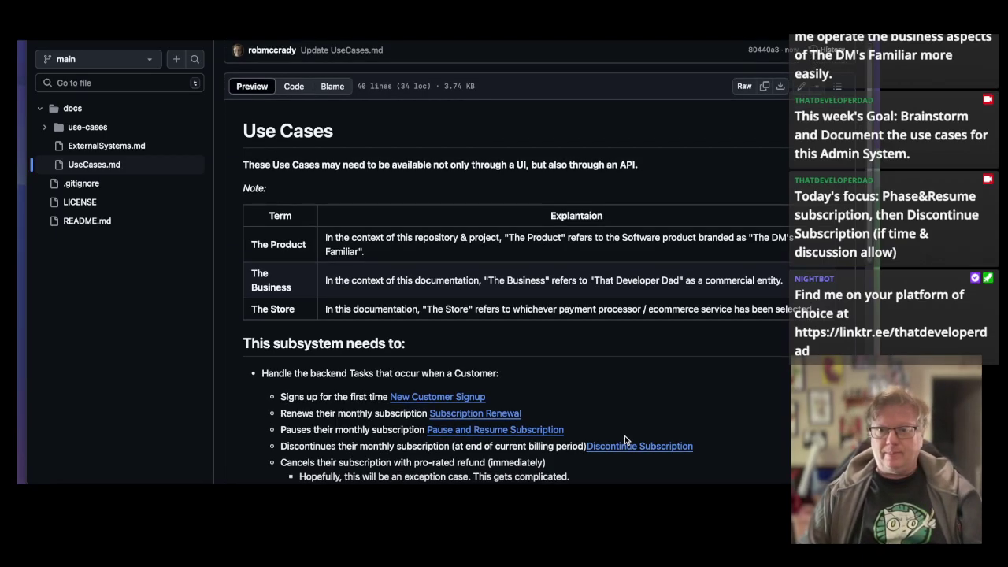
{"action": "left_click", "coordinate": [462, 430]}
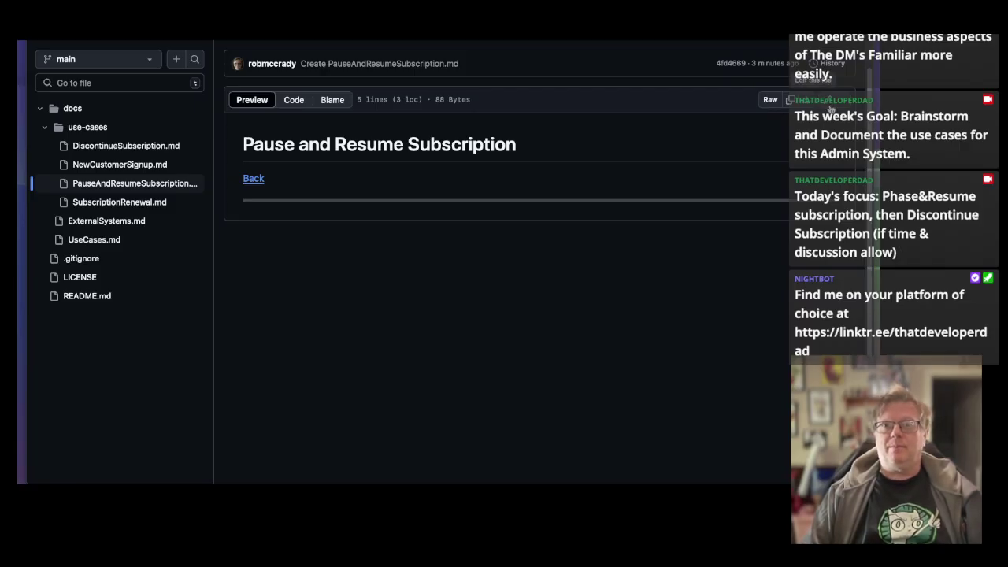
Open PauseAndResumeSubscription.md for editing at the empty line 6 below the divider.
{"action": "left_click", "coordinate": [826, 108]}
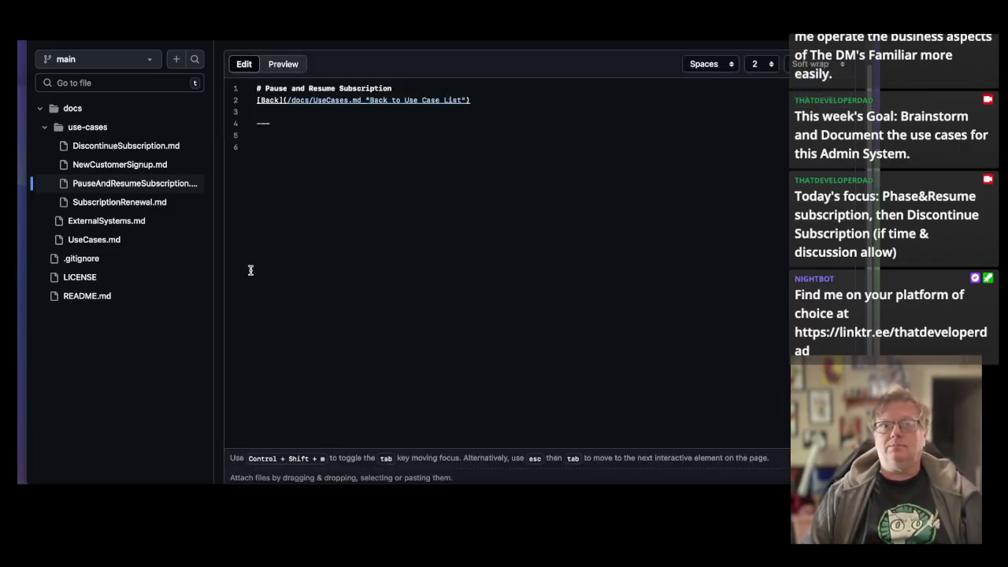
{"action": "left_click", "coordinate": [287, 147]}
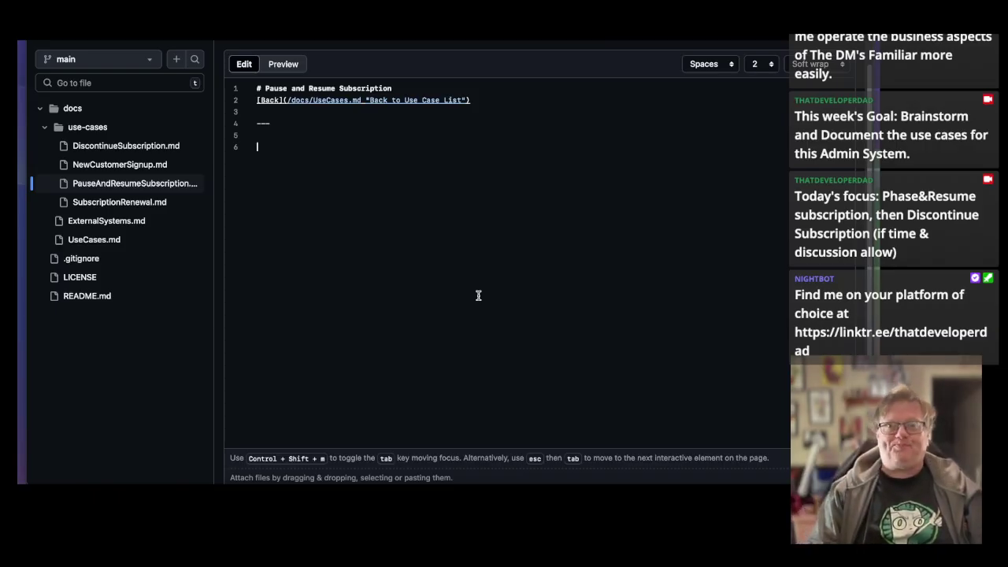
{"action": "type", "text": "Ad"}
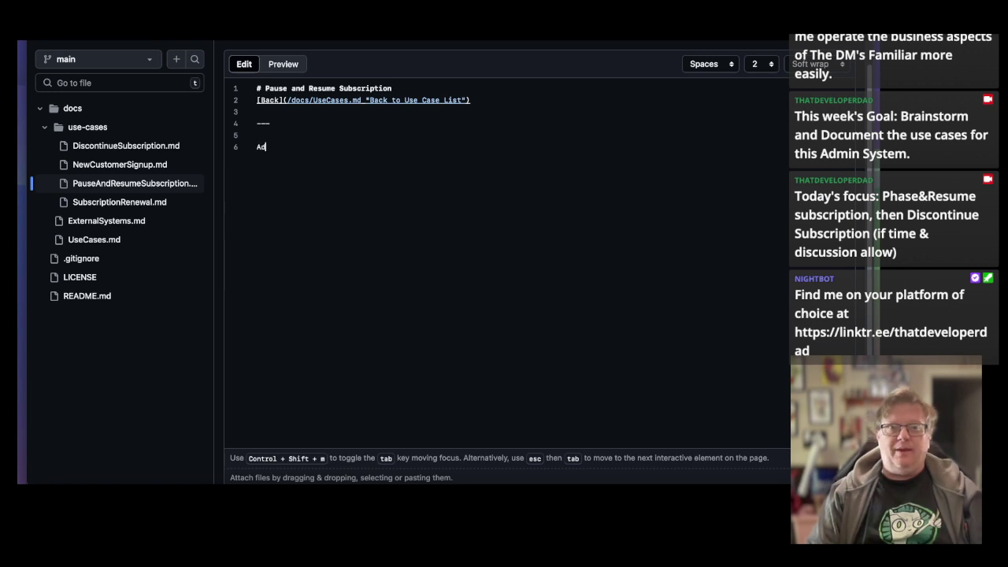
{"action": "type", "text": "min UI"}
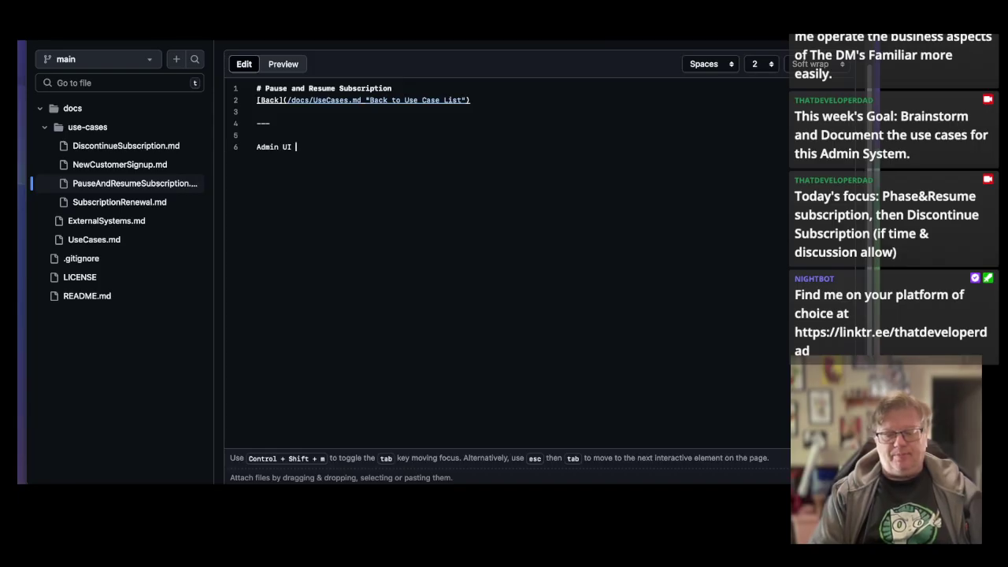
{"action": "type", "text": " Acti"}
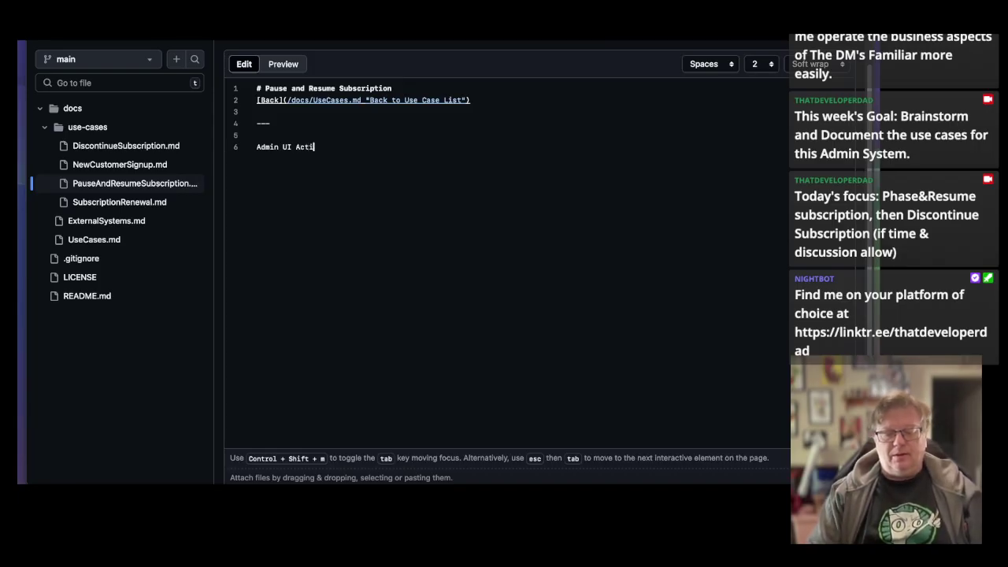
{"action": "key", "text": "BackSpace"}
{"action": "key", "text": "BackSpace"}
{"action": "key", "text": "BackSpace"}
{"action": "key", "text": "BackSpace"}
{"action": "key", "text": "BackSpace"}
{"action": "key", "text": "BackSpace"}
{"action": "key", "text": "BackSpace"}
{"action": "key", "text": "BackSpace"}
{"action": "key", "text": "BackSpace"}
{"action": "key", "text": "BackSpace"}
{"action": "key", "text": "BackSpace"}
{"action": "key", "text": "BackSpace"}
{"action": "key", "text": "BackSpace"}
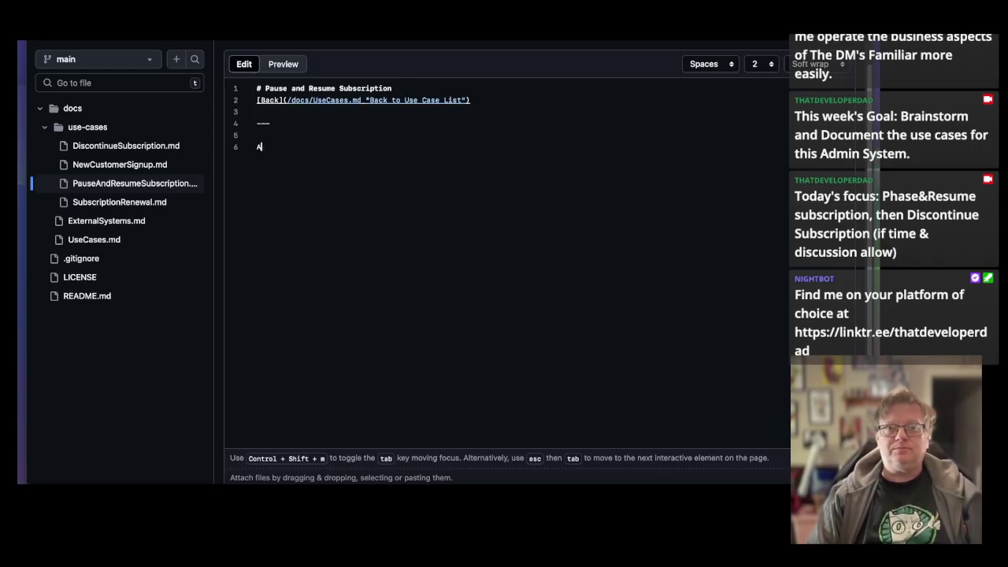
Add the second-level Markdown heading "## Process:" on line 6 below the divider.
{"action": "type", "text": "Proce"}
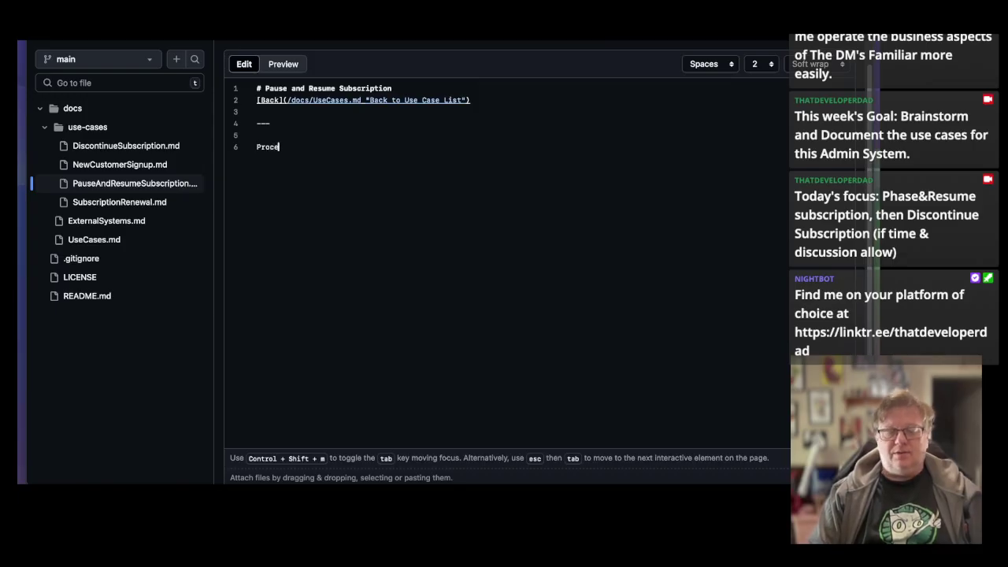
{"action": "type", "text": "ss:"}
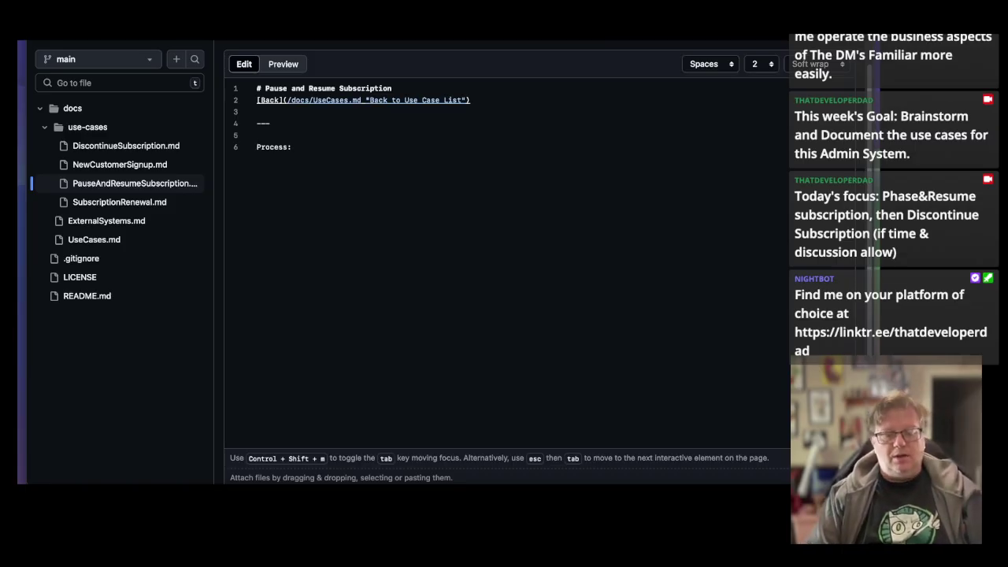
{"action": "key", "text": "Home"}
{"action": "type", "text": "##"}
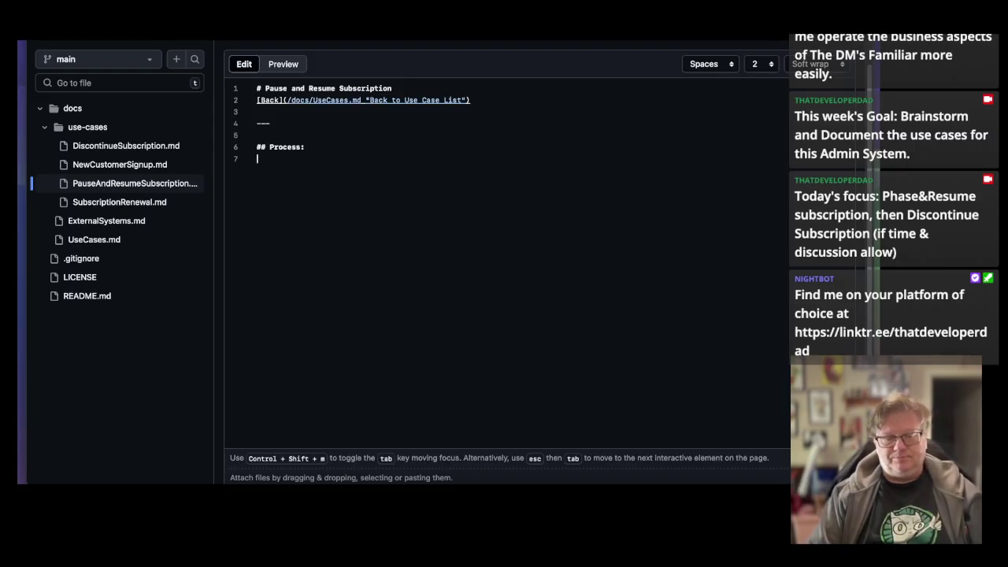
Write item "1:" under the Process heading: "Pause / Resume subscription process is always initiated by a Human.".
{"action": "type", "text": "1:"}
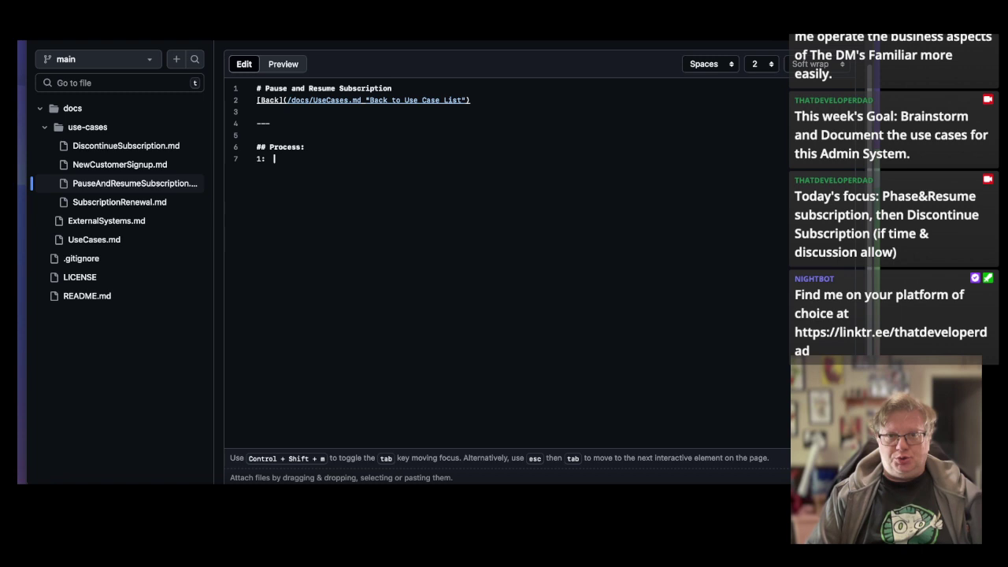
{"action": "type", "text": "Pause"}
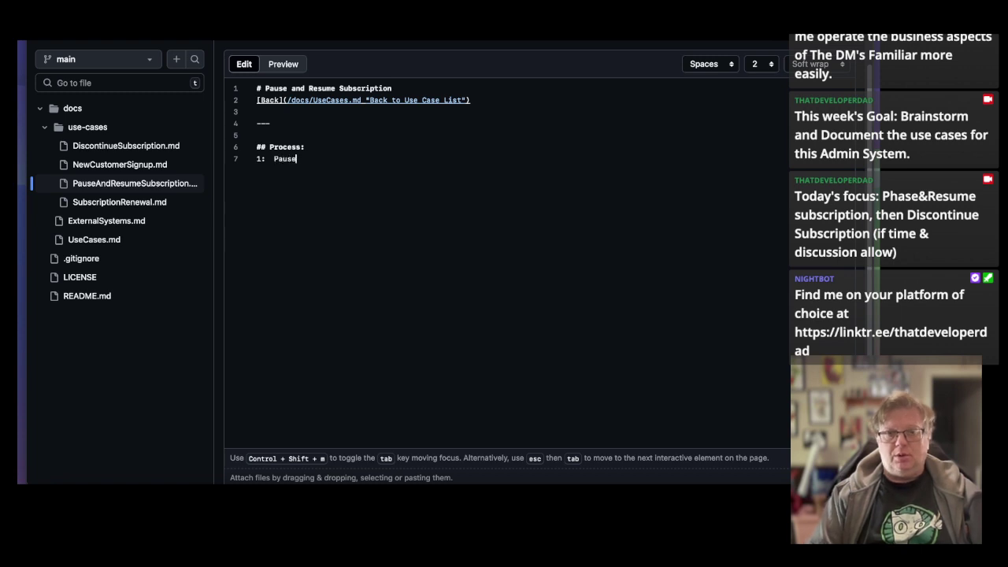
{"action": "type", "text": " / R"}
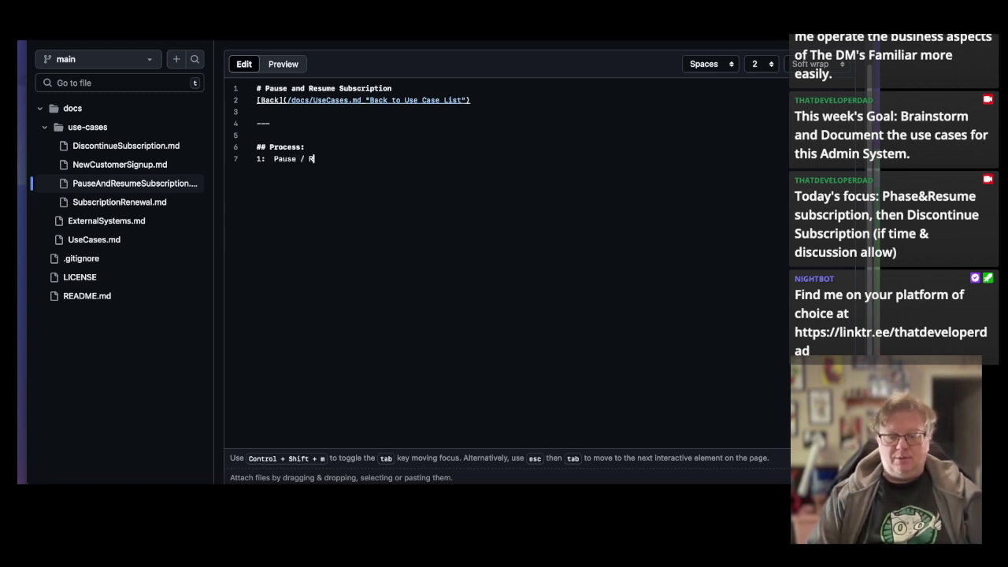
{"action": "type", "text": "esume subscription "}
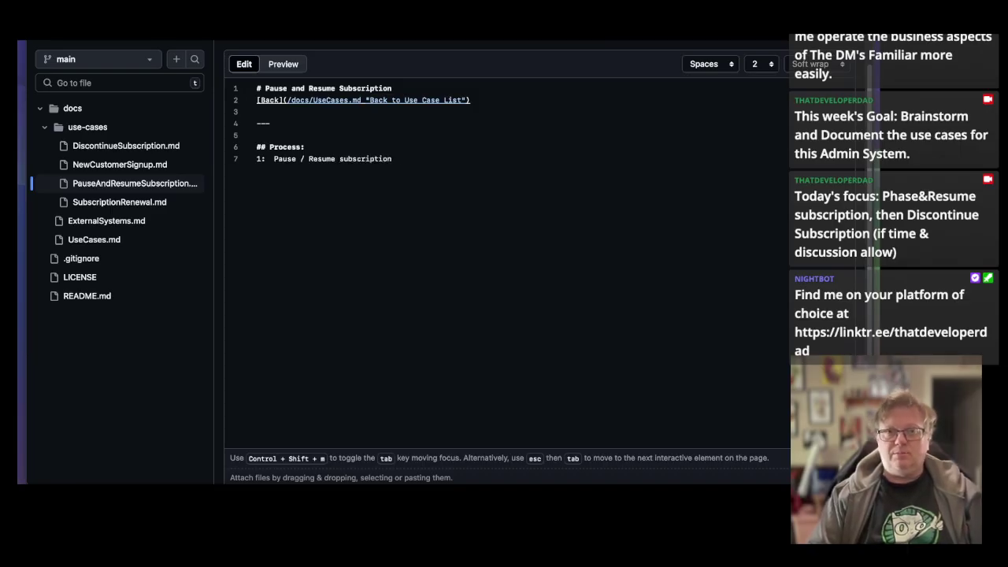
{"action": "type", "text": "proc"}
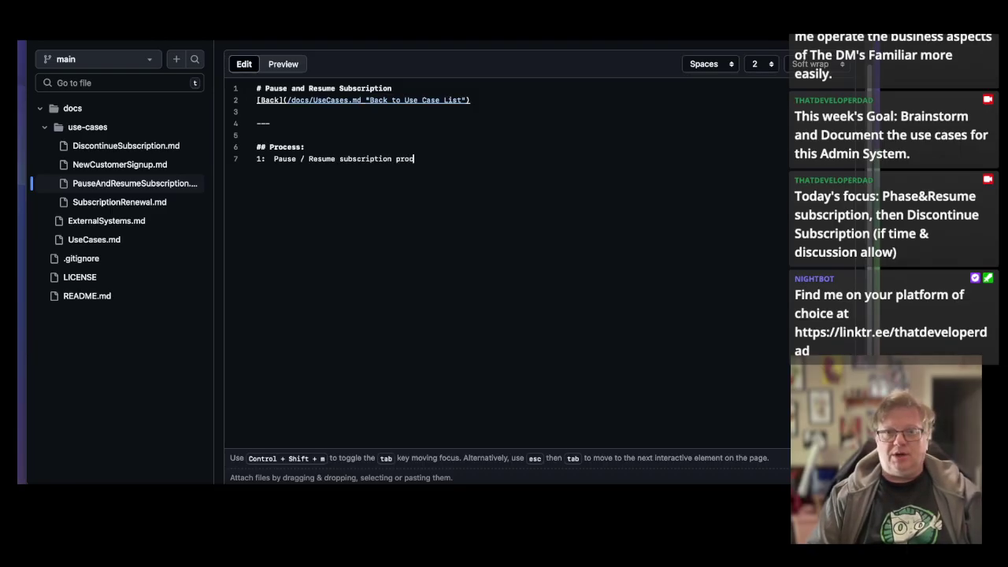
{"action": "type", "text": "ess"}
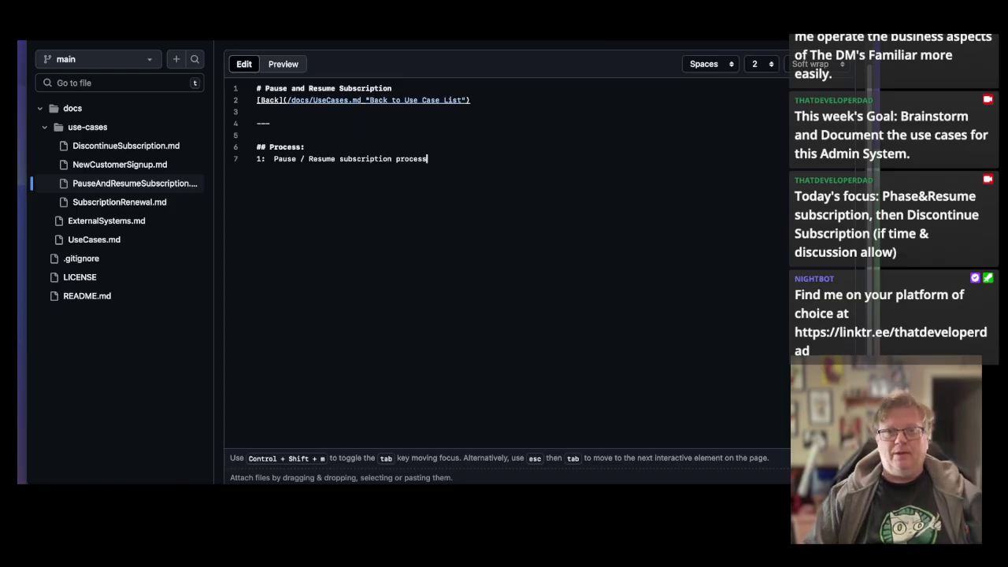
{"action": "type", "text": " is always "}
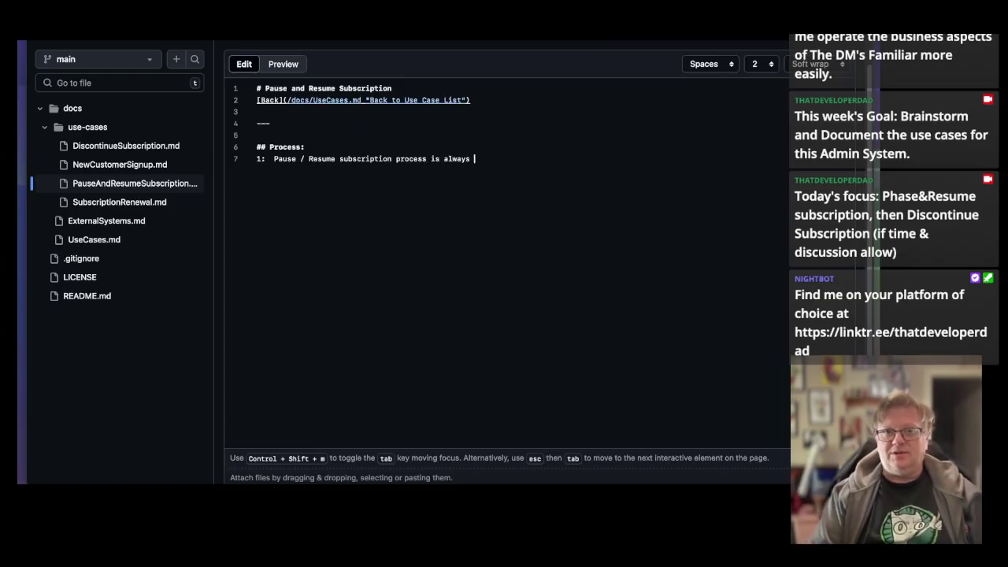
{"action": "type", "text": "initiated "}
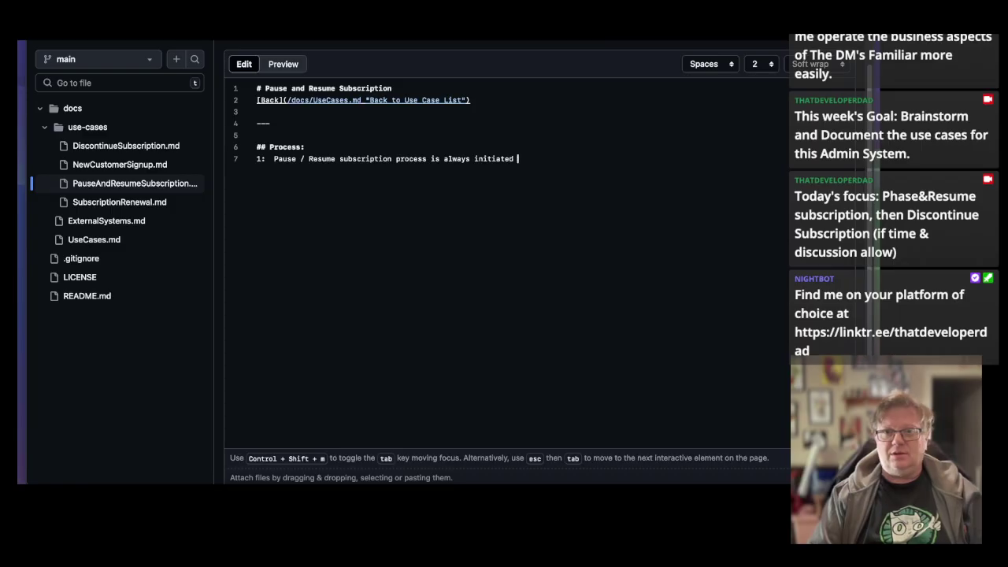
{"action": "type", "text": "by a Huma"}
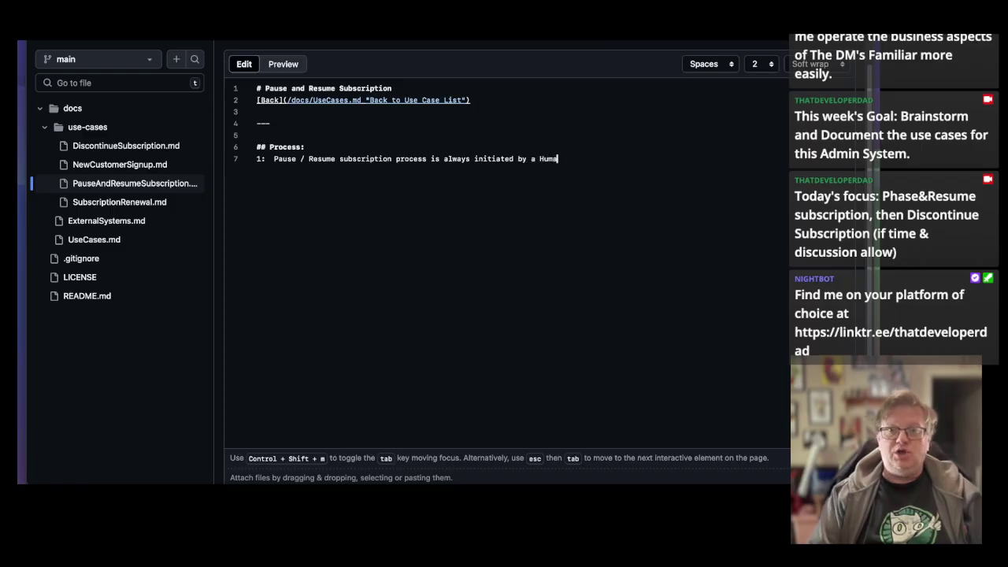
{"action": "type", "text": "n"}
{"action": "type", "text": "."}
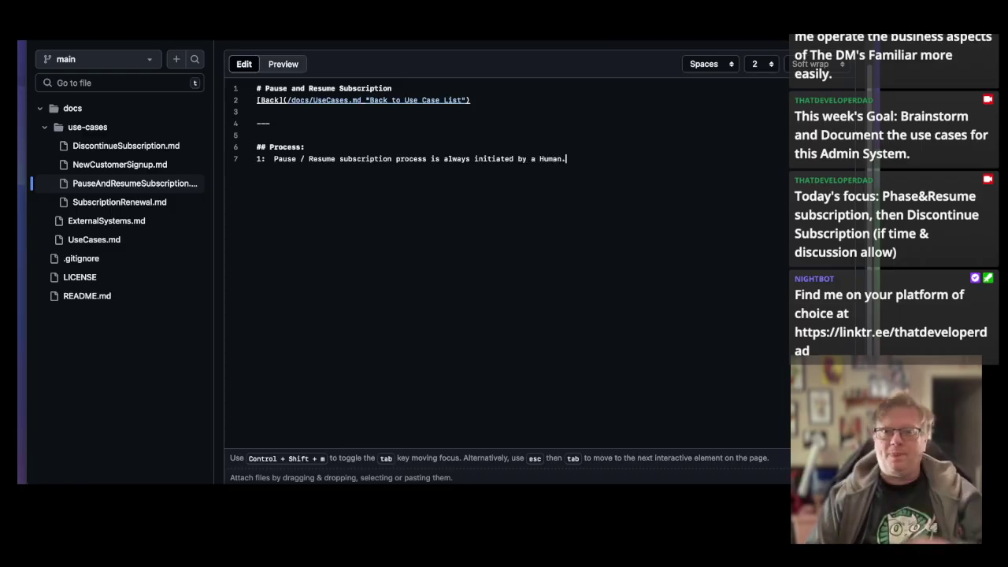
Append the note "(Either Customer or Administrator)" to the end of Process item 1.
{"action": "type", "text": " (Either "}
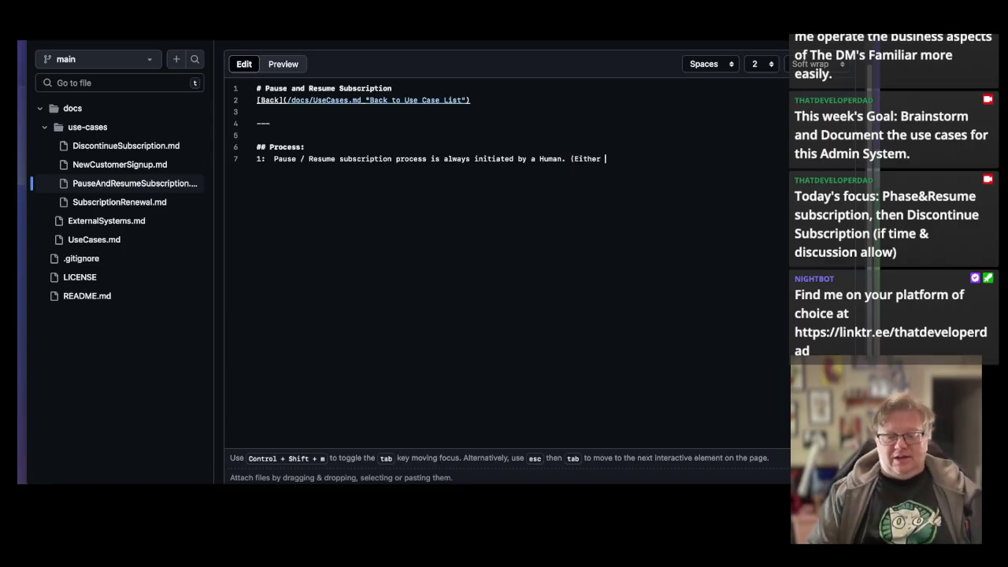
{"action": "type", "text": "Customer or "}
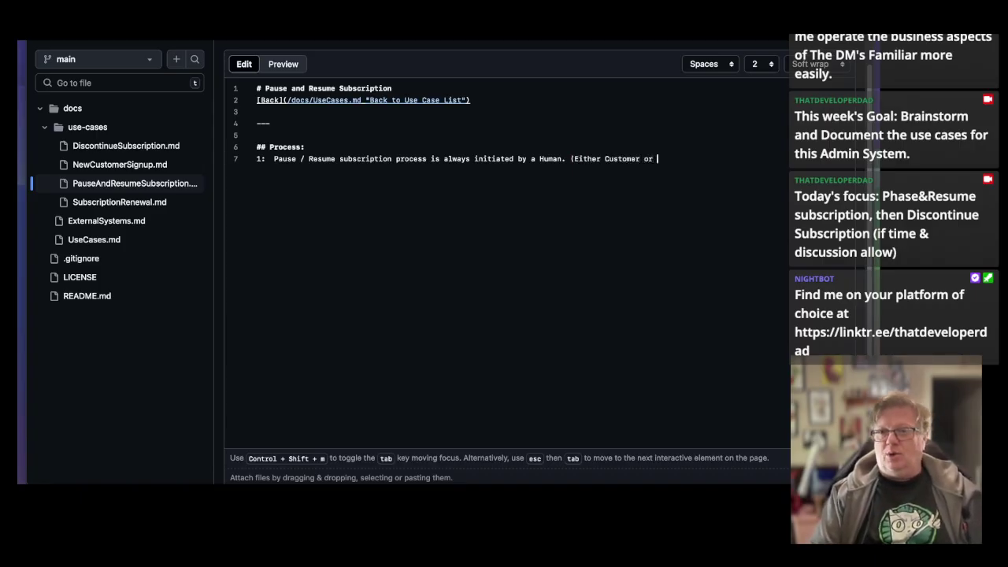
{"action": "type", "text": "Administrator)"}
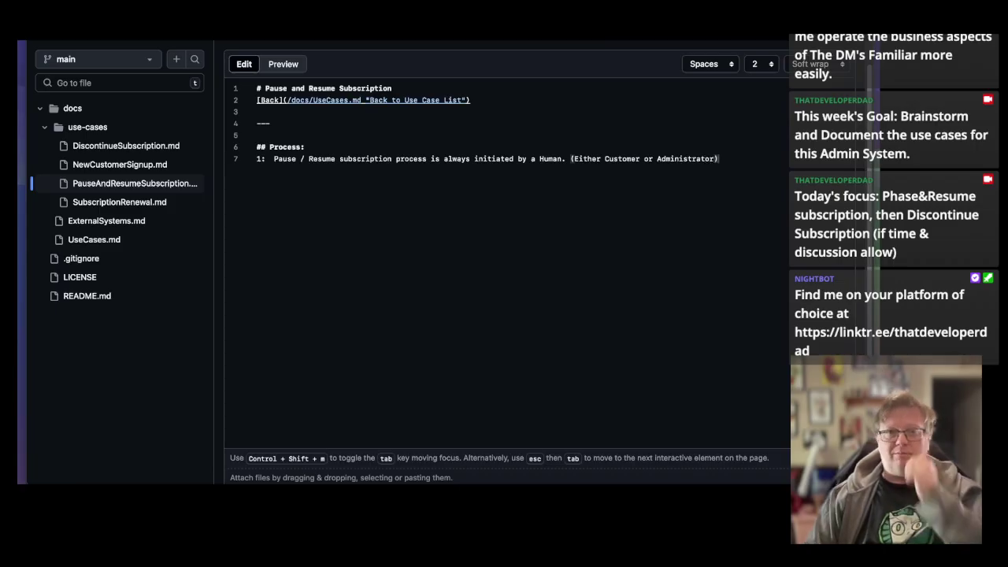
Start item "2:" on a new line of the Process list with the words "The Person".
{"action": "key", "text": "Return"}
{"action": "type", "text": "2:"}
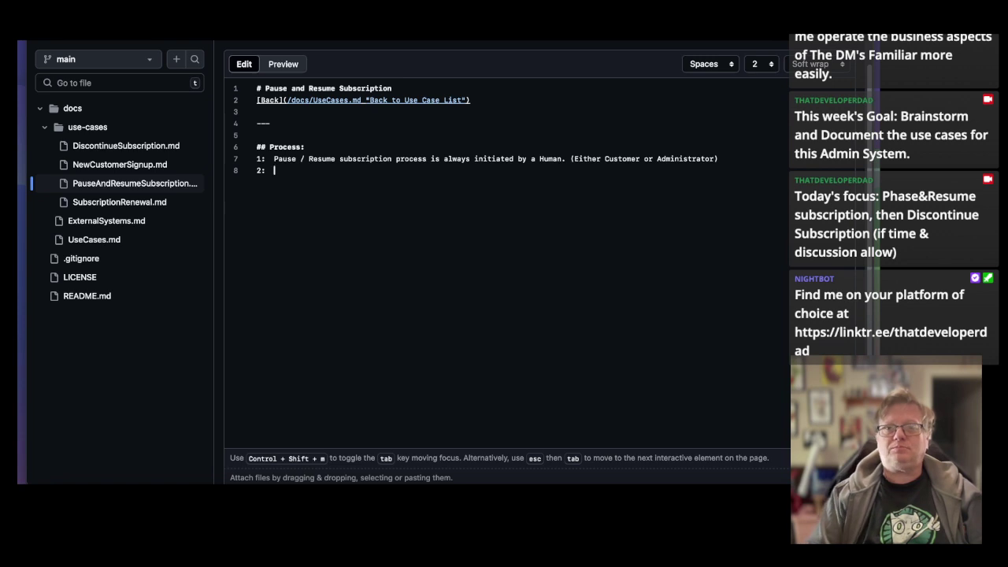
{"action": "type", "text": "  The Person"}
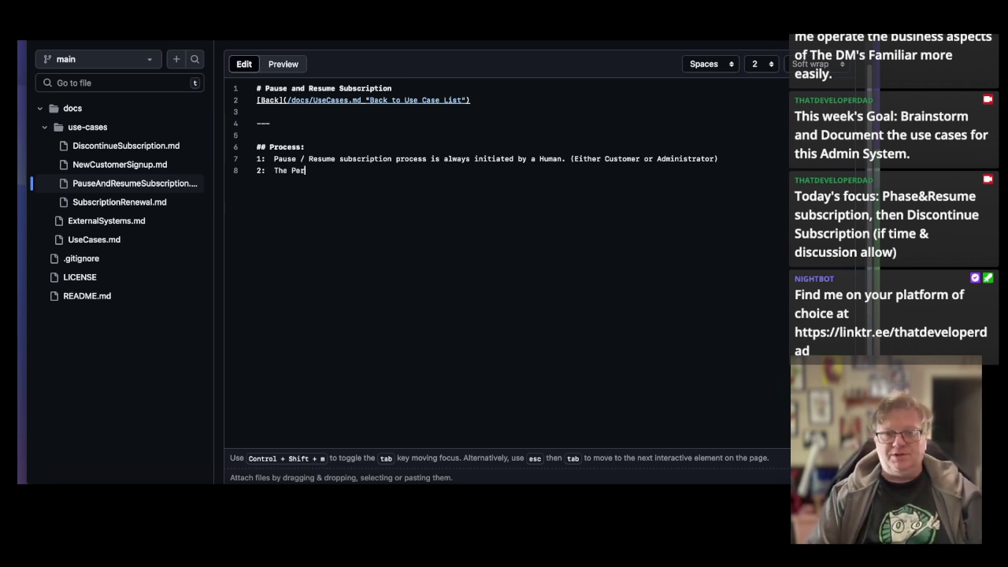
Replace the word "Human" with "Person" in Process item 1.
{"action": "left_click", "coordinate": [561, 159]}
{"action": "key", "text": "shift+Left"}
{"action": "key", "text": "shift+Left"}
{"action": "key", "text": "shift+Left"}
{"action": "key", "text": "shift+Left"}
{"action": "key", "text": "shift+Left"}
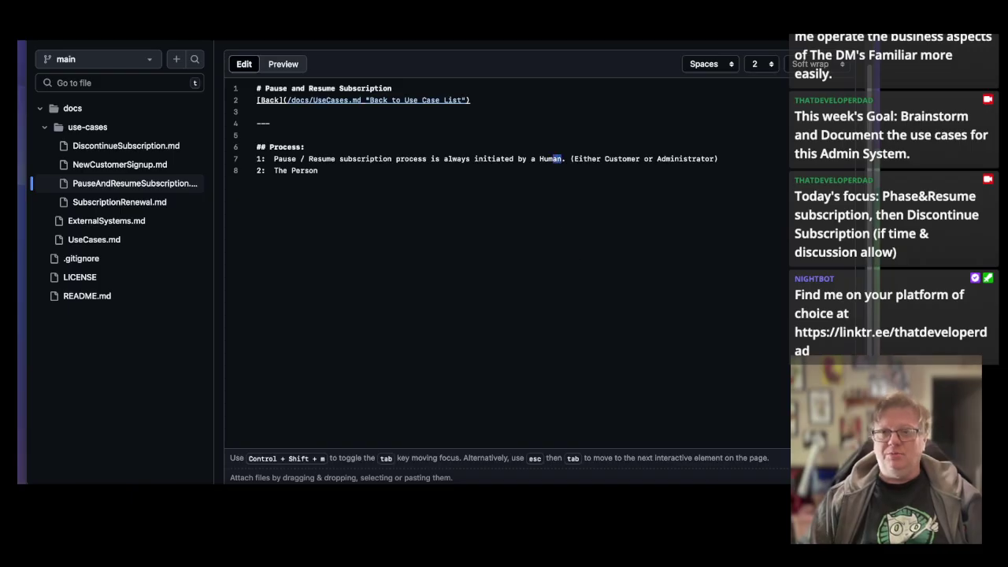
{"action": "type", "text": "Person"}
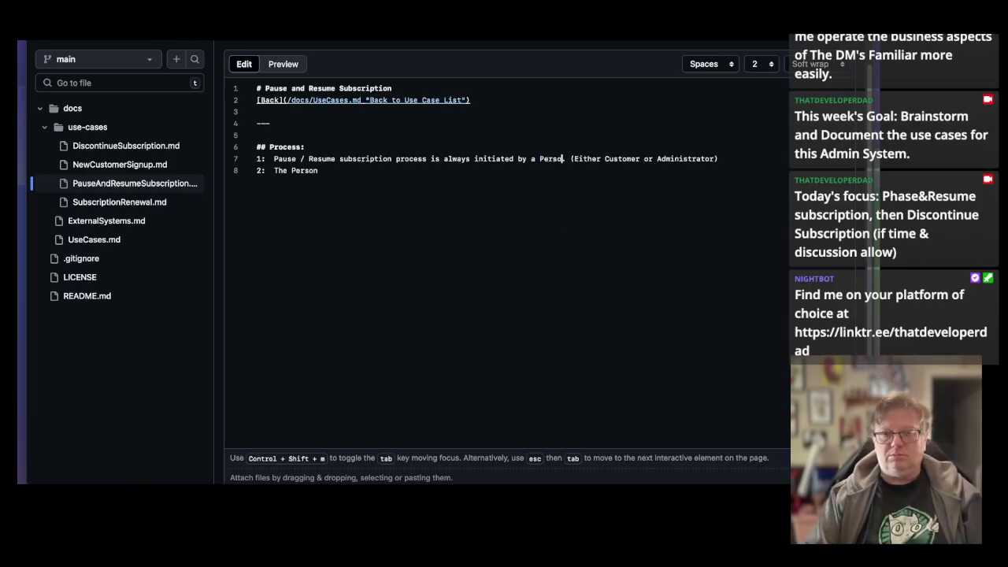
Continue Process item 2 after "The Person" with "navigates to their Subscription Management UI", capitalizing "Management".
{"action": "left_click", "coordinate": [355, 170]}
{"action": "type", "text": "n"}
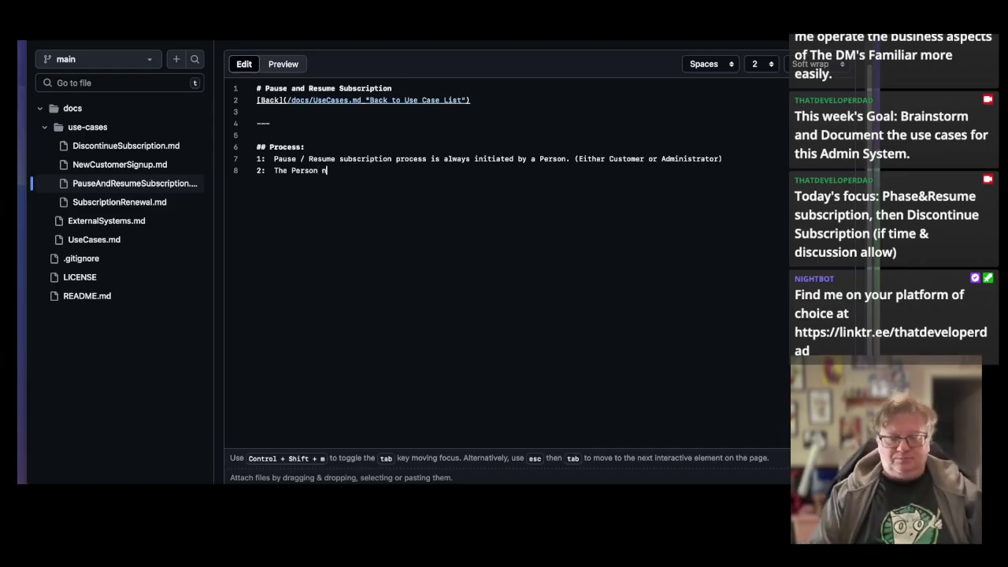
{"action": "type", "text": "avigates to "}
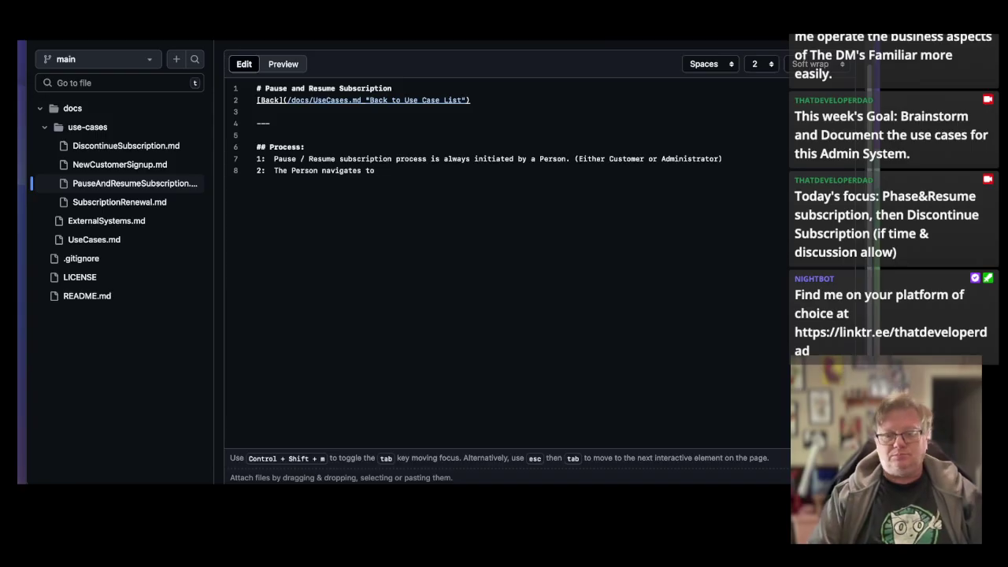
{"action": "type", "text": "their "}
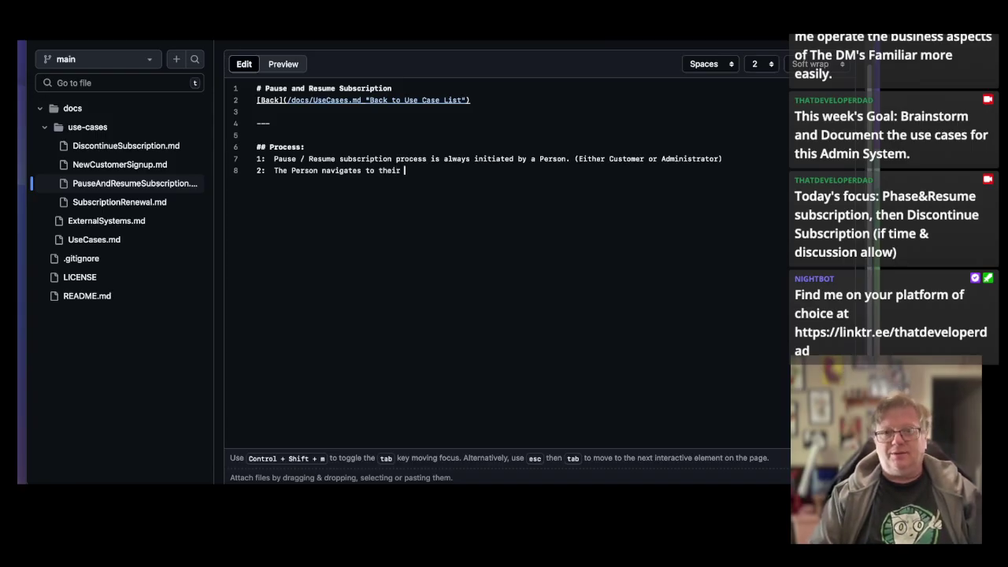
{"action": "type", "text": "Subscription management"}
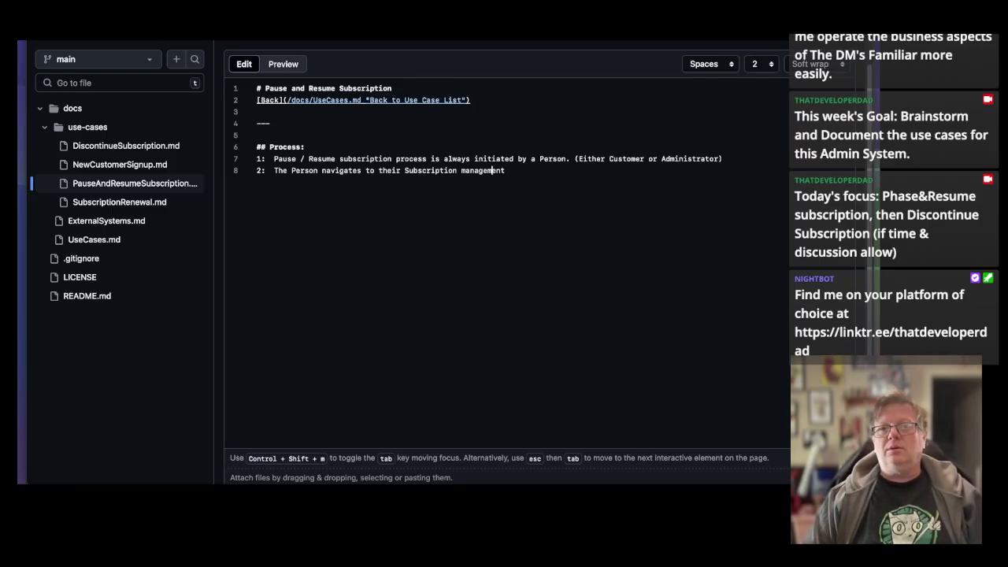
{"action": "type", "text": "Management "}
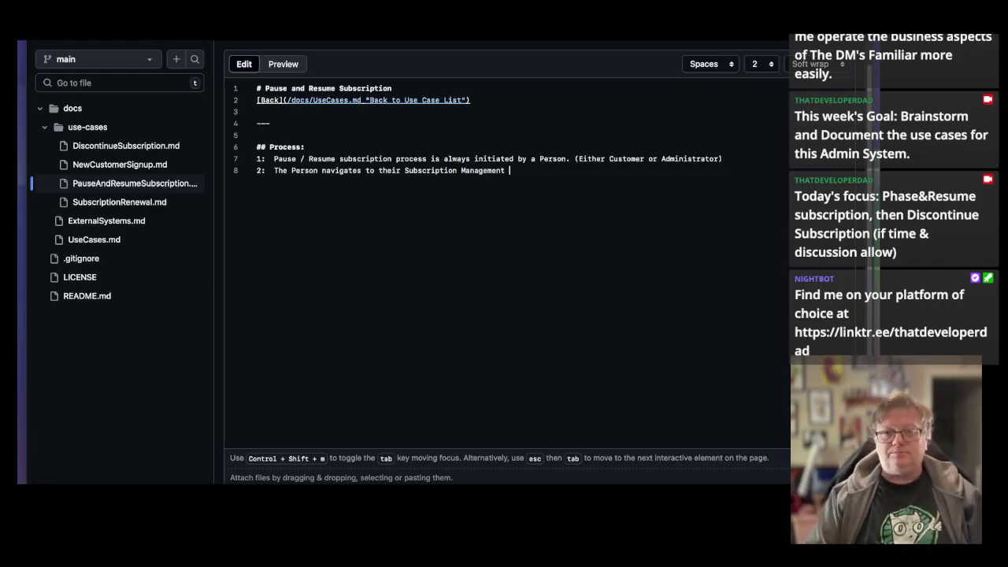
{"action": "type", "text": "UI"}
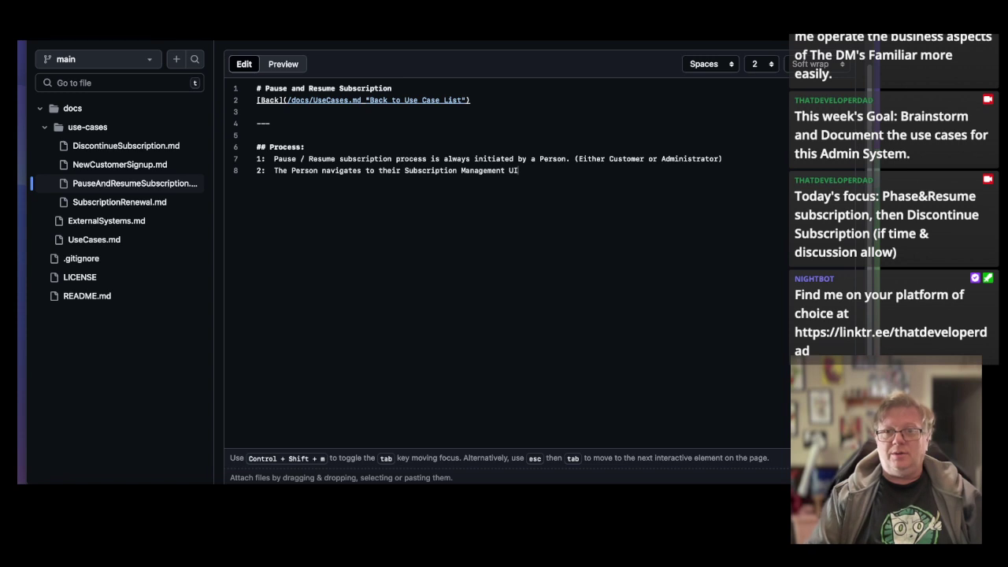
Append the note "(Either within Ecom Service or Admin System)" to the end of Process item 2.
{"action": "type", "text": " (Eithe"}
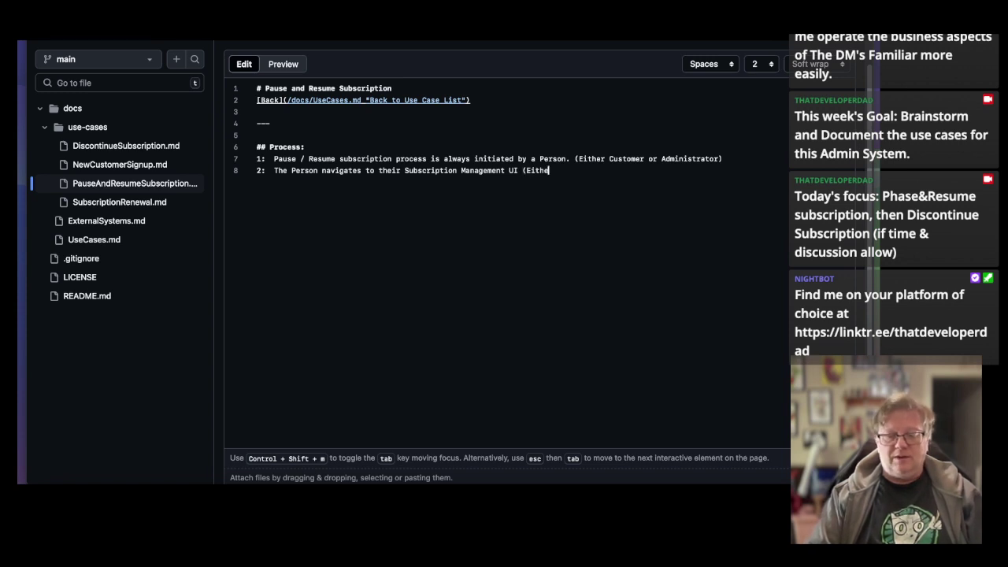
{"action": "type", "text": "r within "}
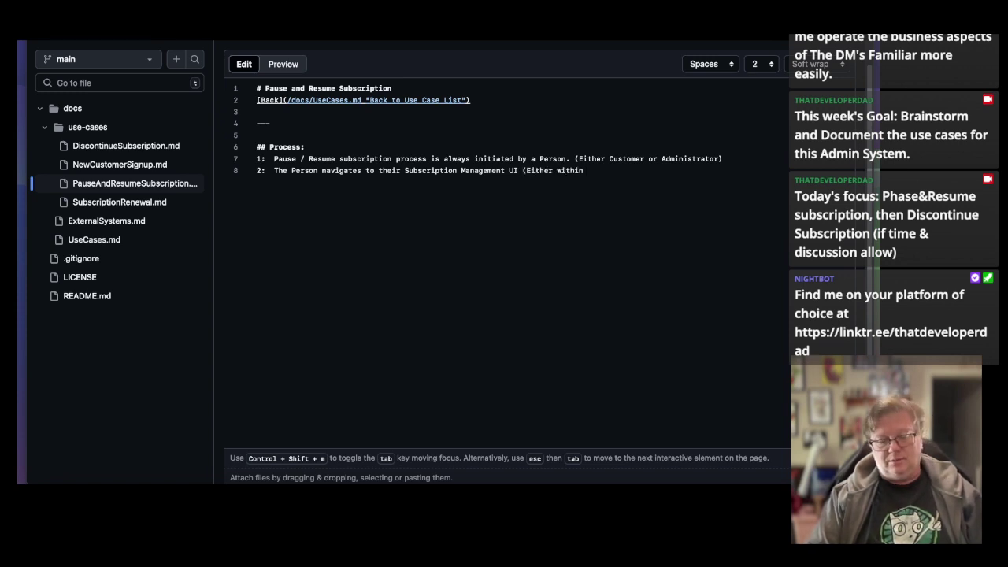
{"action": "type", "text": "Ecom S"}
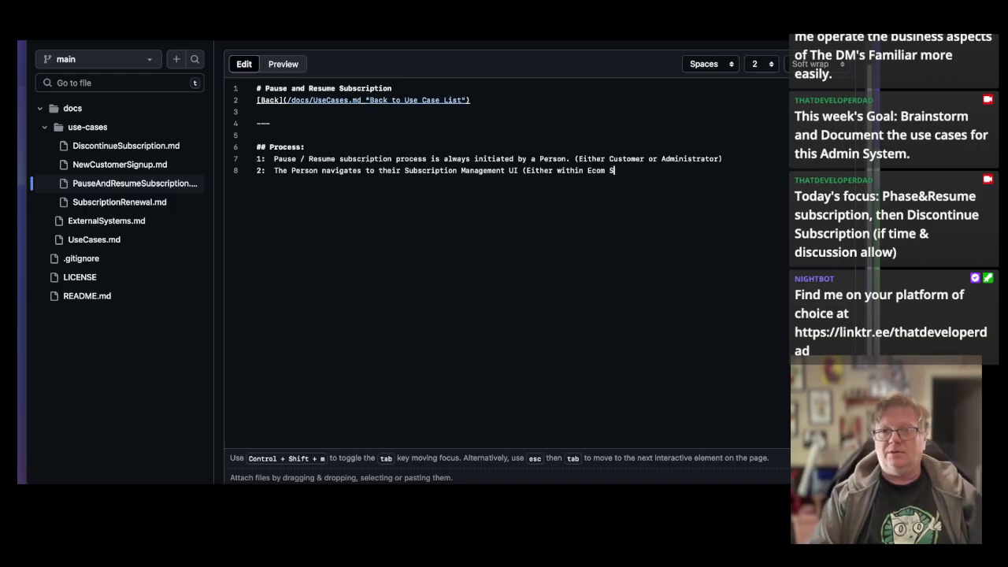
{"action": "type", "text": "ervice o"}
{"action": "type", "text": "r "}
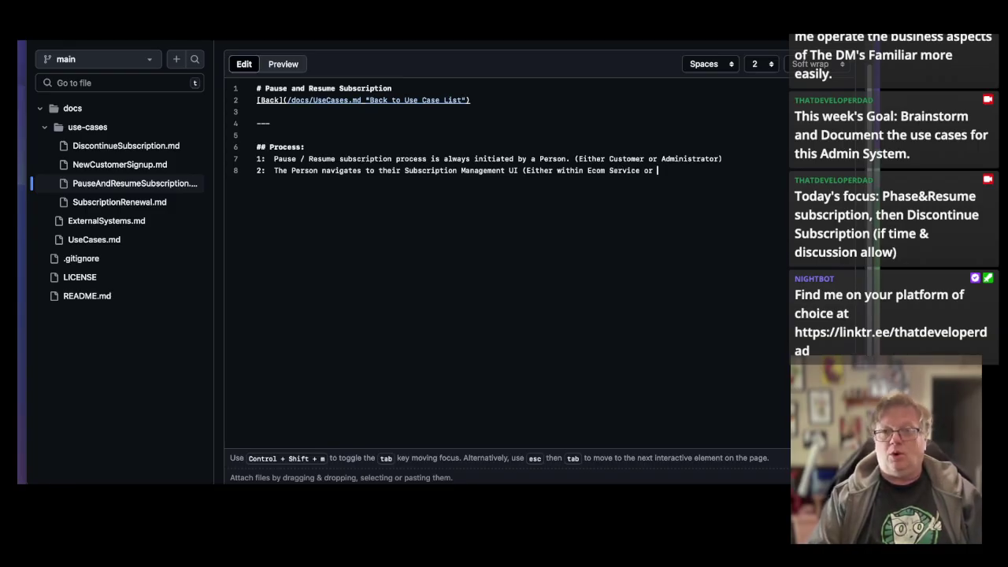
{"action": "type", "text": "Admin S"}
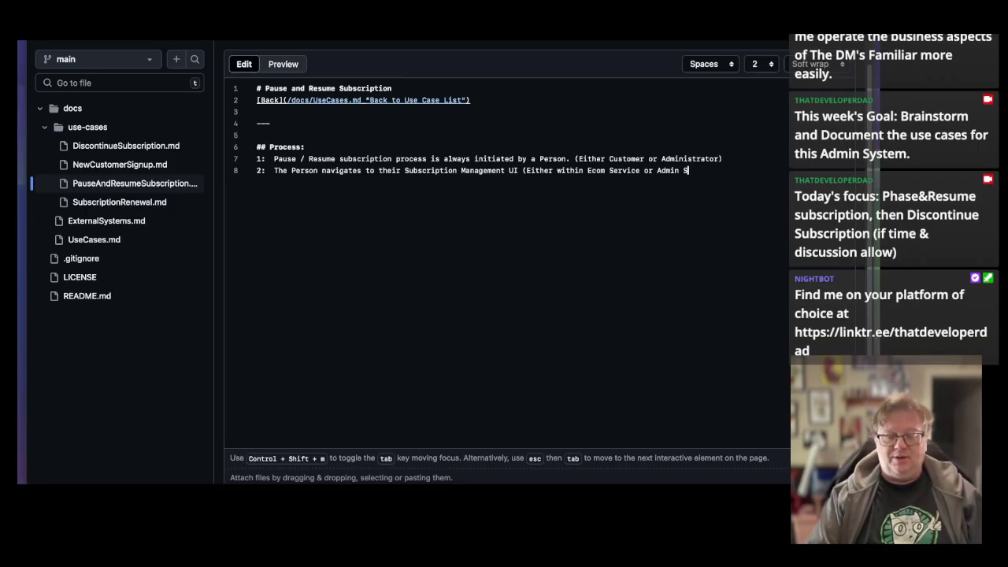
{"action": "type", "text": "ystem)"}
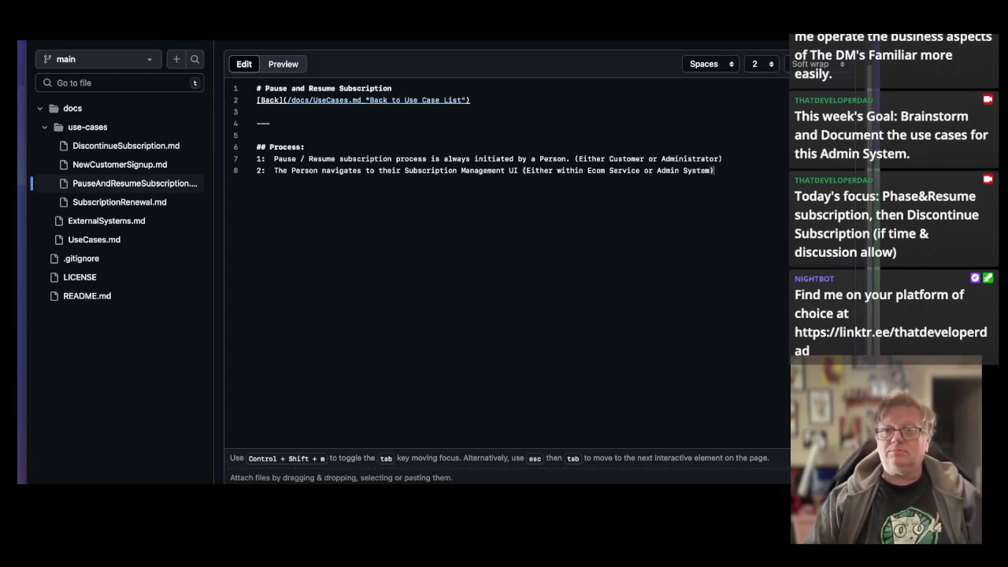
Add Process item "3:" on a new line reading "Enters the date to pause and (optionally) the date to resume.".
{"action": "key", "text": "Return"}
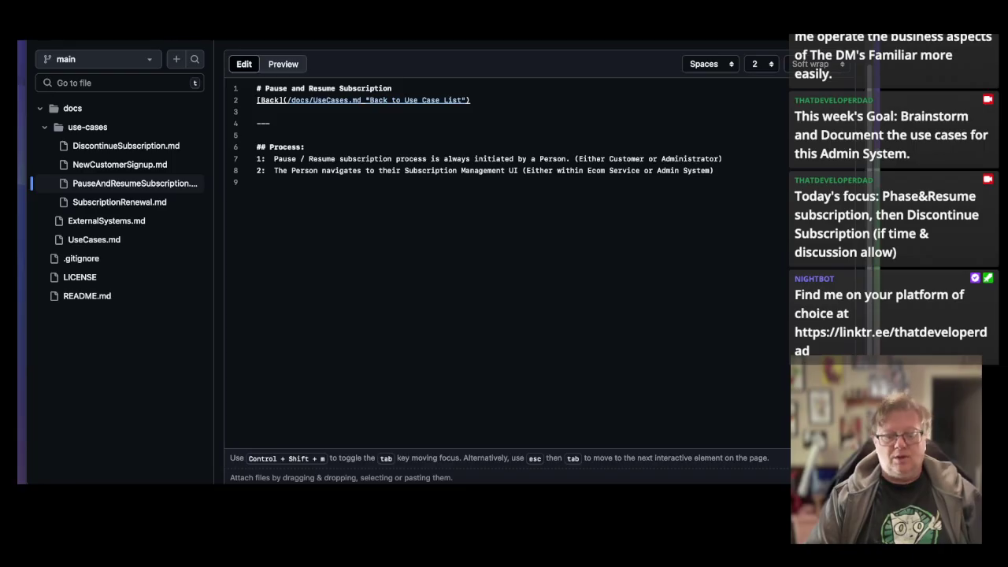
{"action": "type", "text": "3:"}
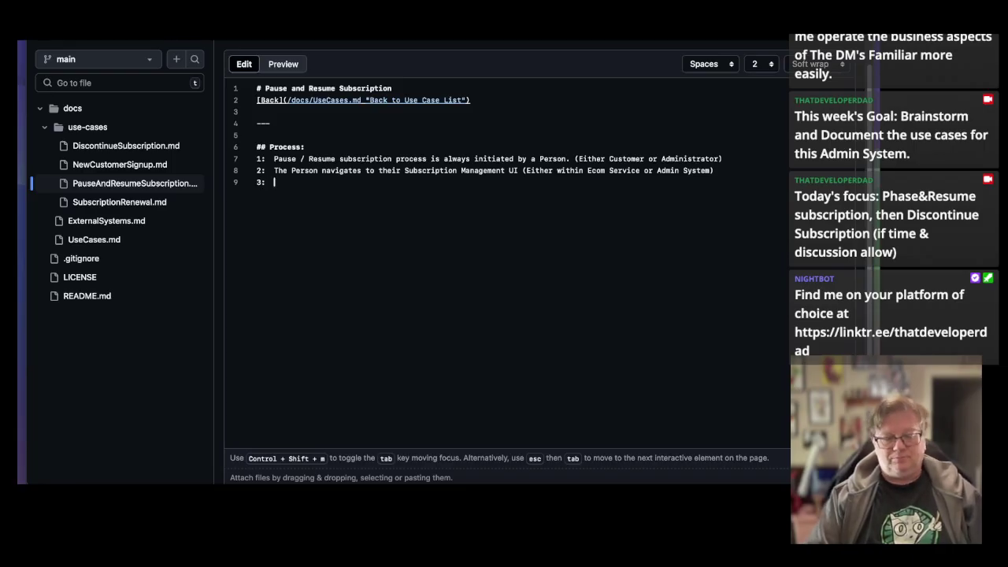
{"action": "type", "text": "  Enters the "}
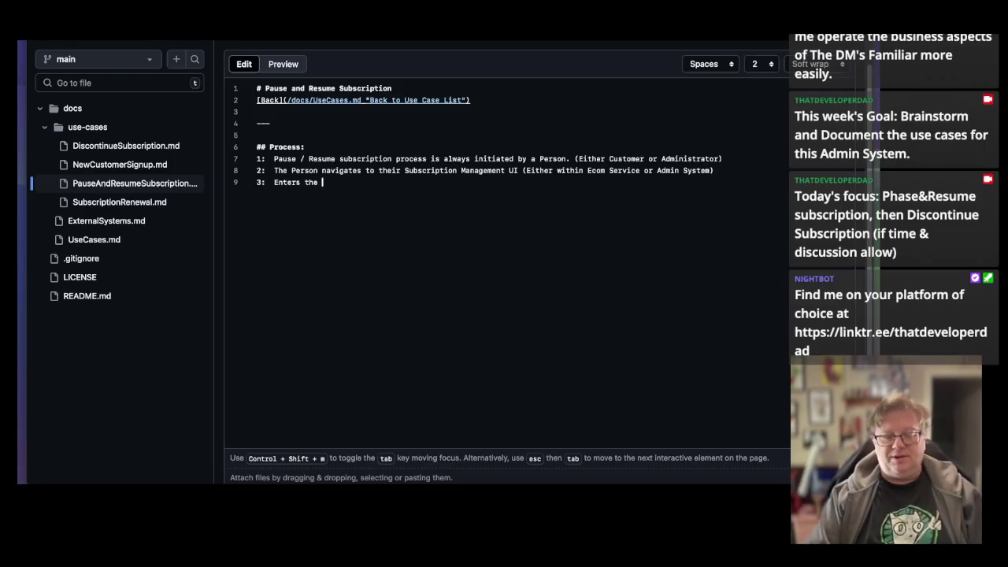
{"action": "type", "text": "date to "}
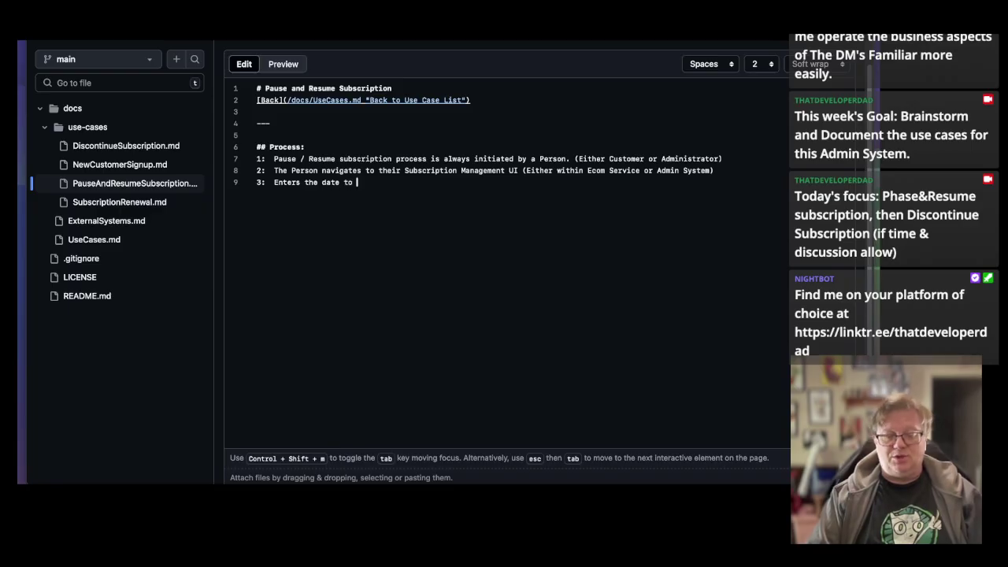
{"action": "type", "text": "pause "}
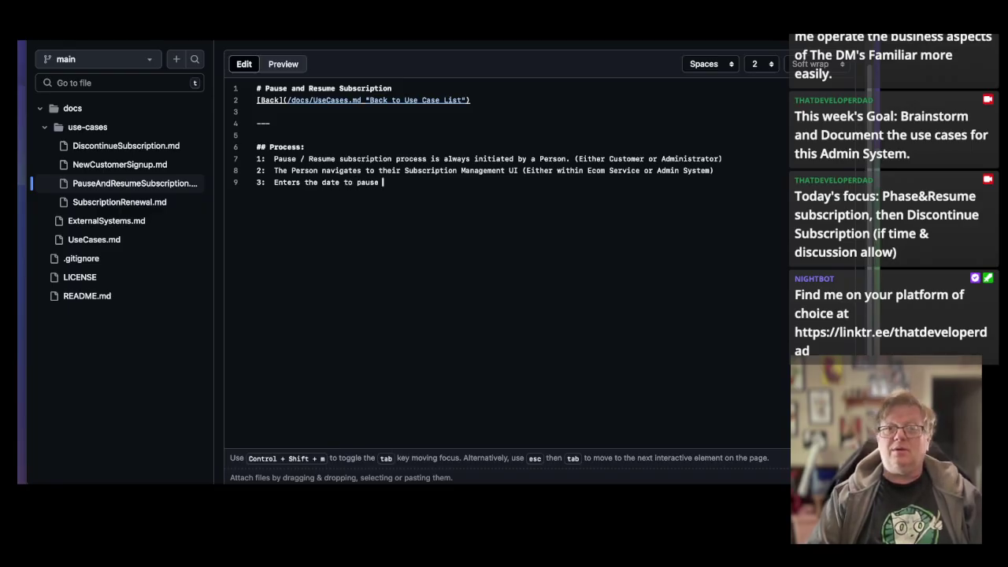
{"action": "type", "text": "and (optio"}
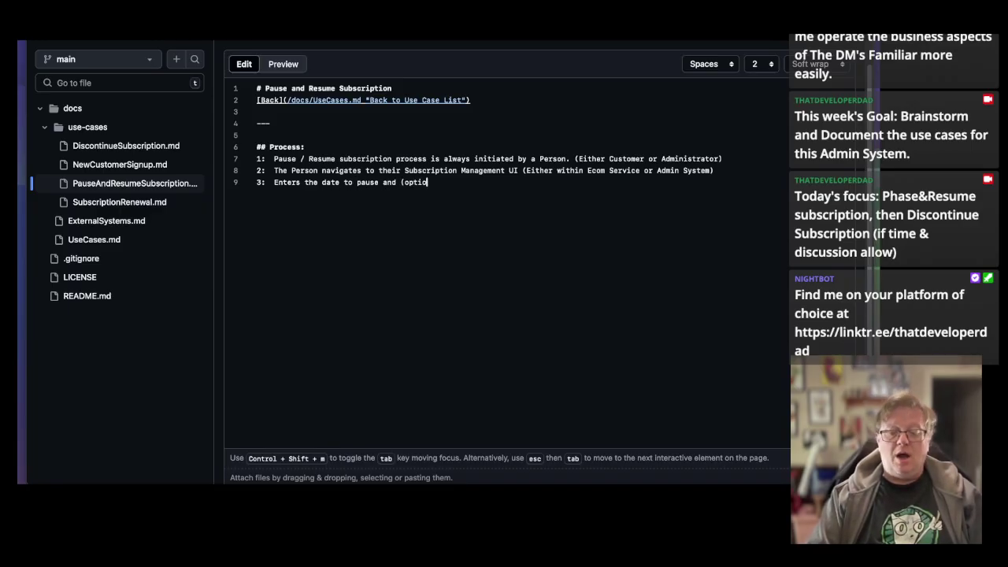
{"action": "type", "text": "nally) the "}
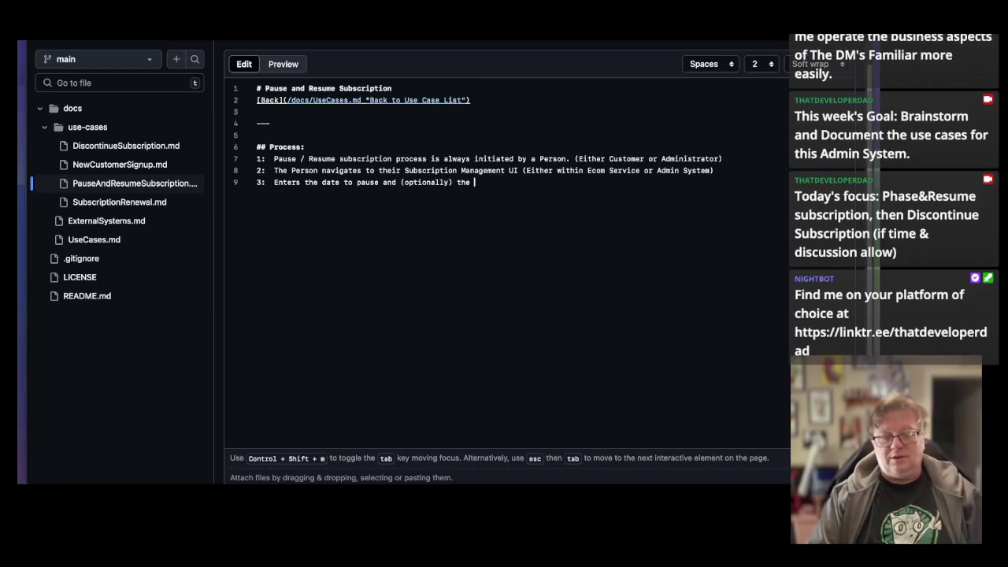
{"action": "type", "text": "date to resume"}
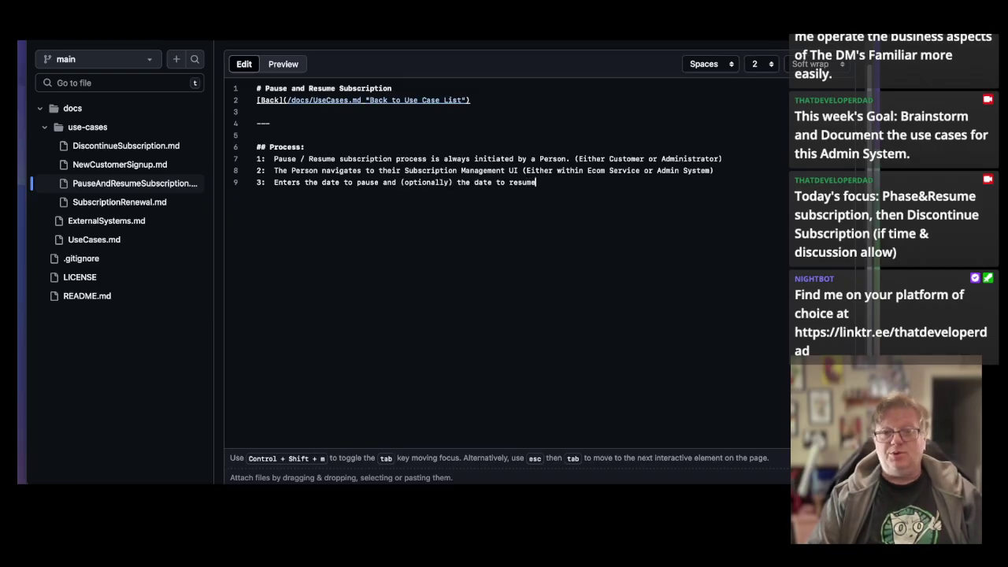
{"action": "type", "text": "."}
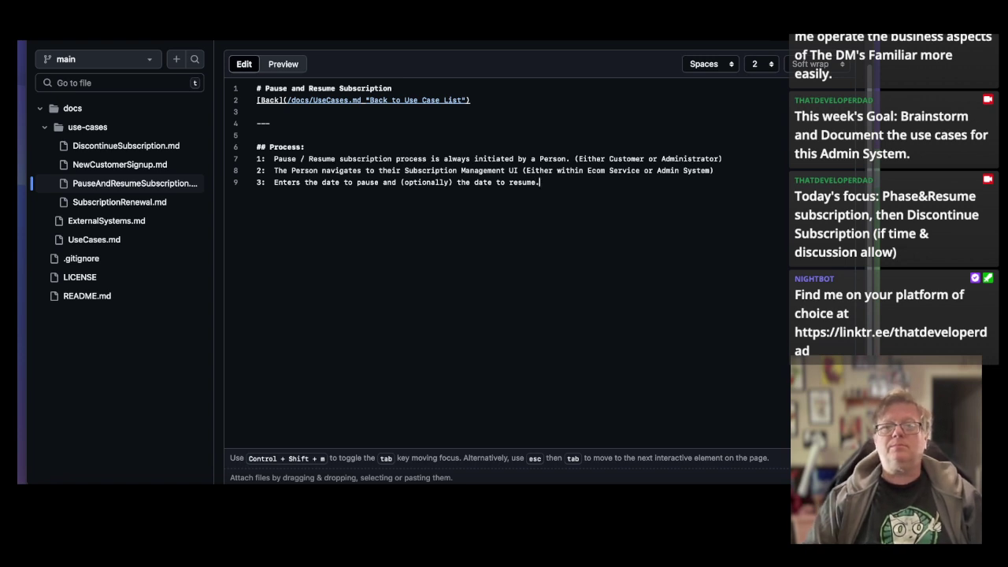
Add Process item "4:" reading "Completes the interaction by submitting the form." and leave an empty line below it.
{"action": "key", "text": "Return"}
{"action": "type", "text": "4:"}
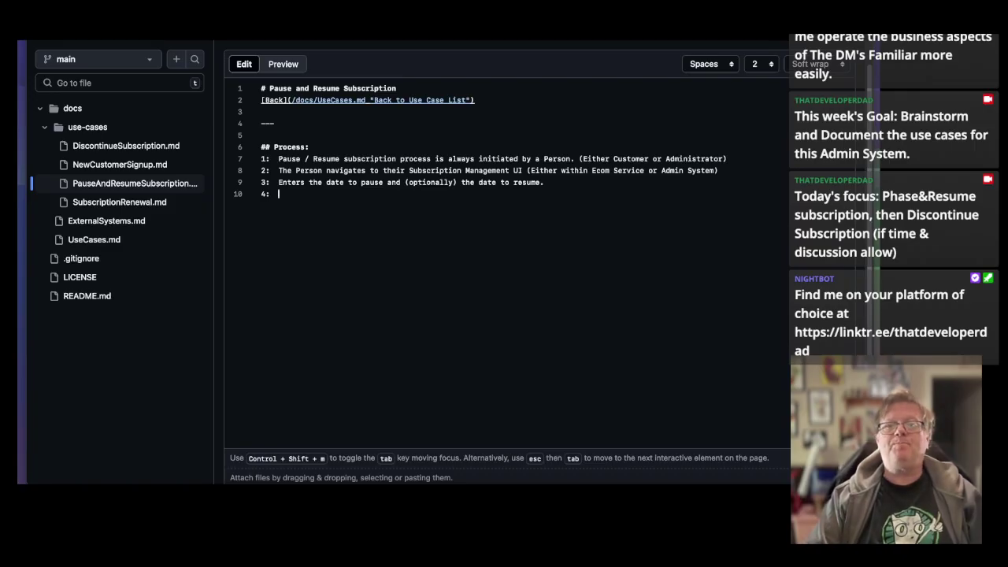
{"action": "type", "text": "  Comple"}
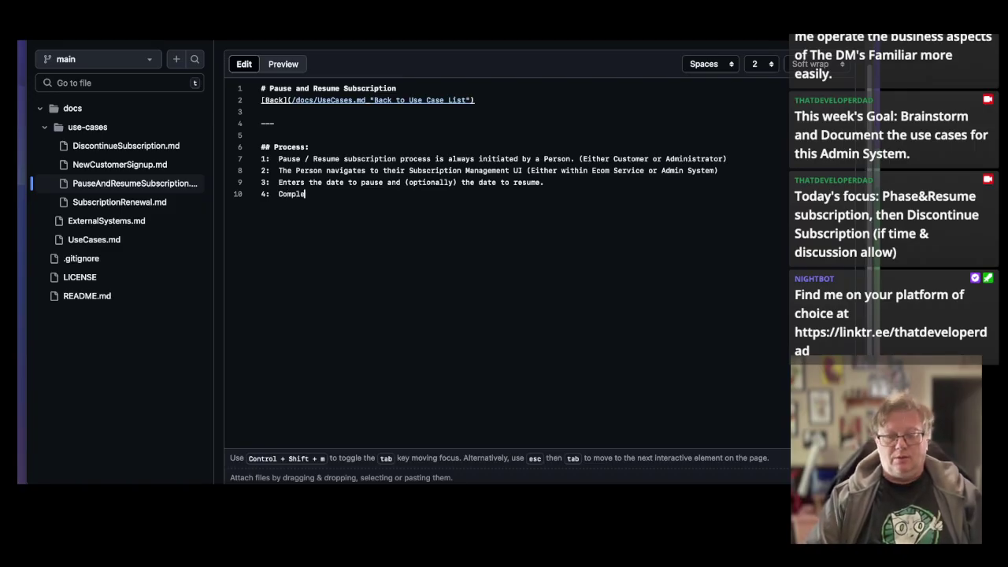
{"action": "type", "text": "tes the "}
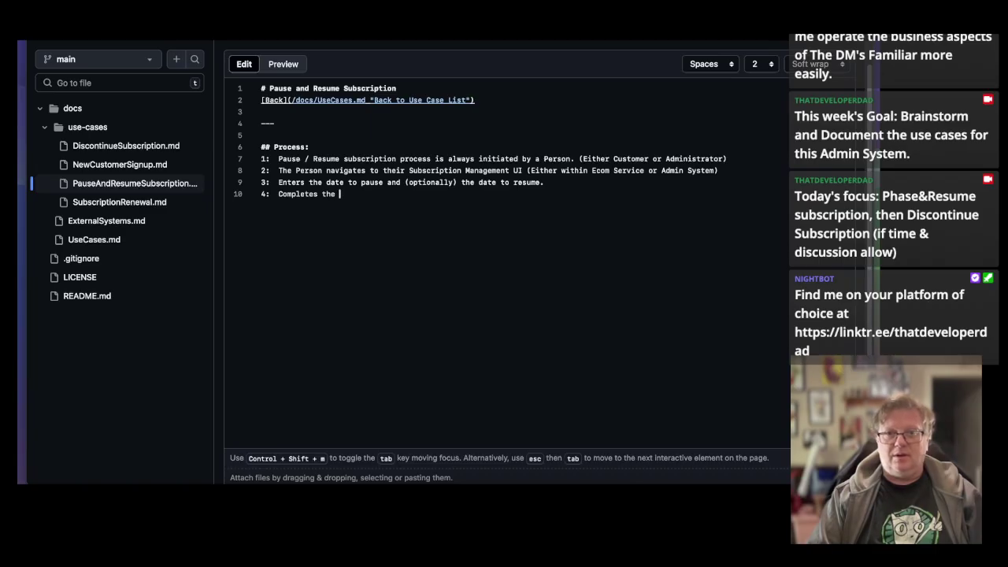
{"action": "type", "text": "interaction "}
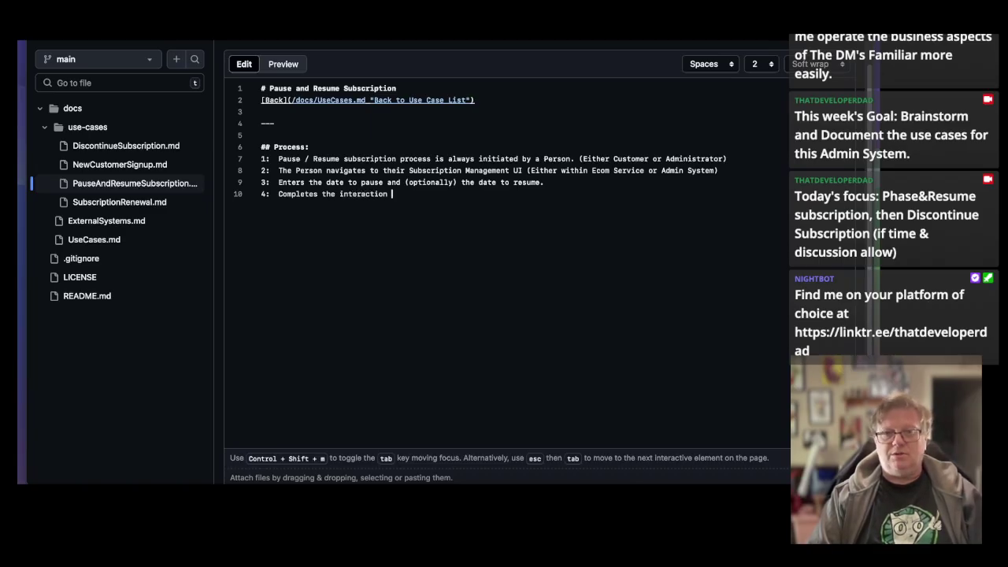
{"action": "type", "text": "by "}
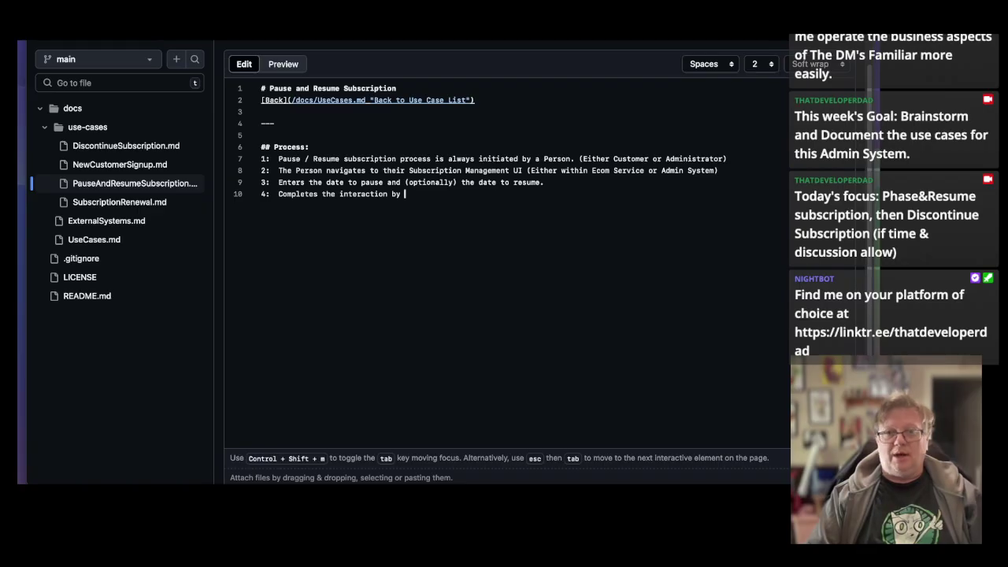
{"action": "type", "text": "submit"}
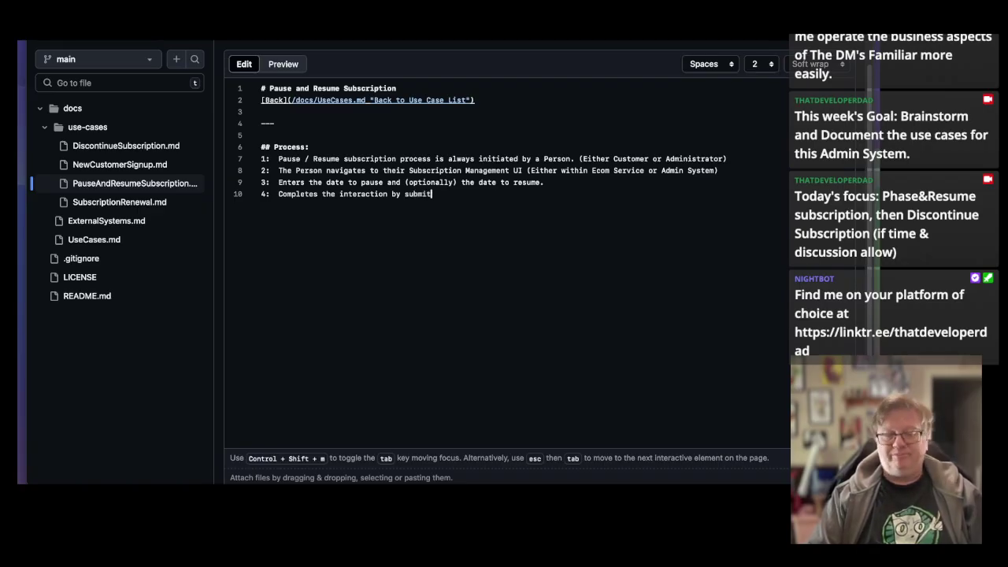
{"action": "type", "text": "ting th"}
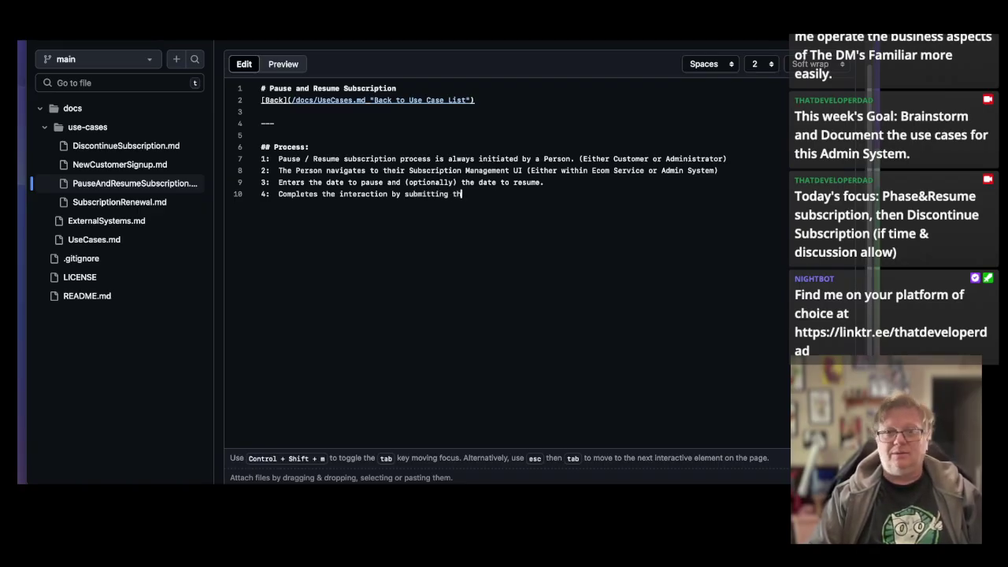
{"action": "type", "text": "e form."}
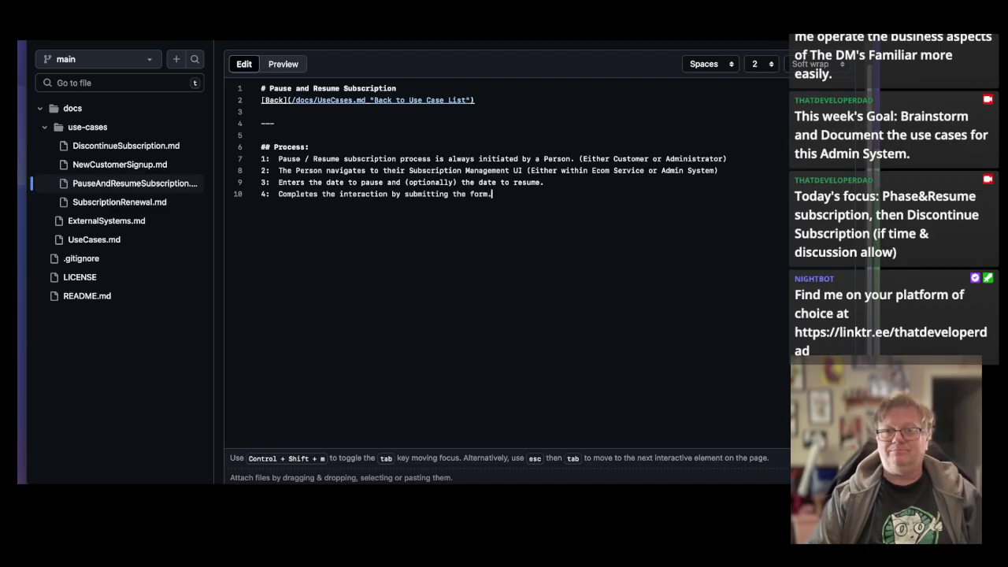
{"action": "key", "text": "Return"}
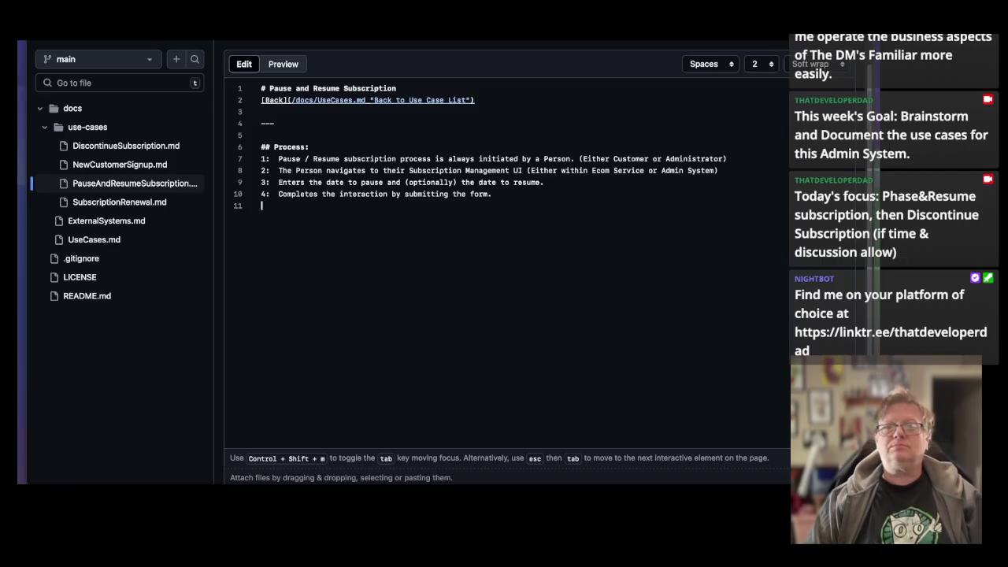
Change the first Process item's marker to "1." and turn item 2 into an indented sub-item marked "a.".
{"action": "left_click", "coordinate": [268, 171]}
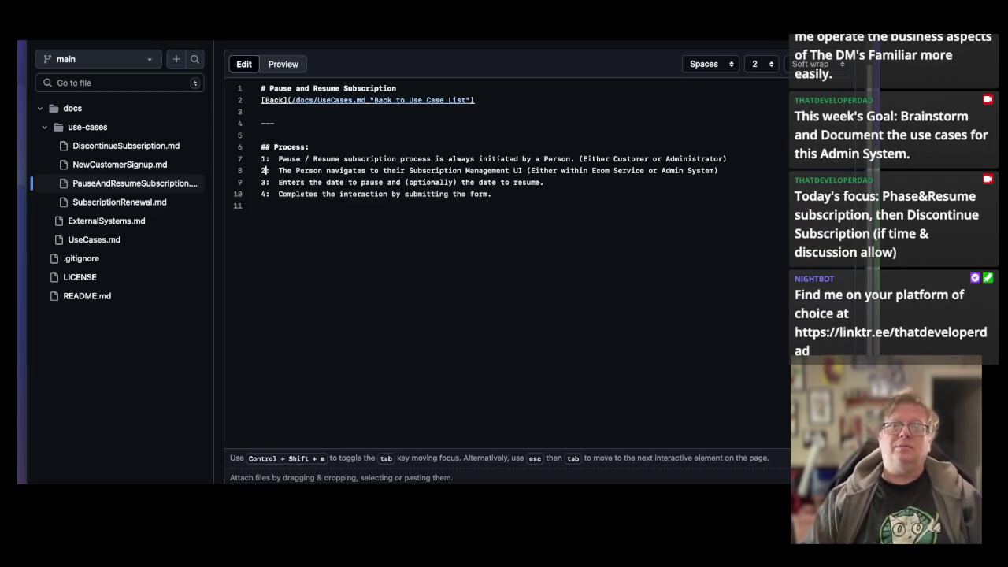
{"action": "key", "text": "Tab"}
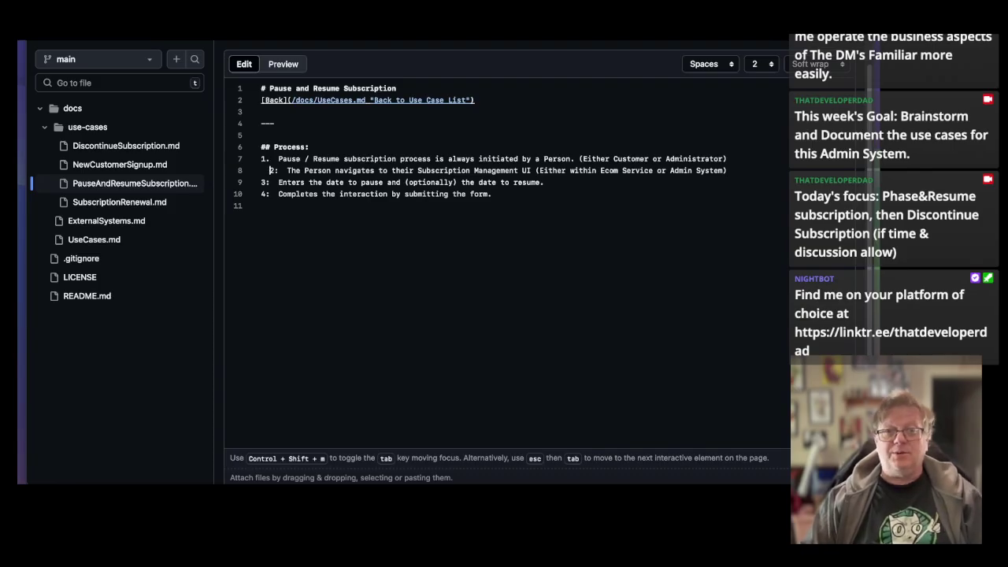
{"action": "key", "text": "BackSpace"}
{"action": "key", "text": "BackSpace"}
{"action": "key", "text": "BackSpace"}
{"action": "key", "text": "BackSpace"}
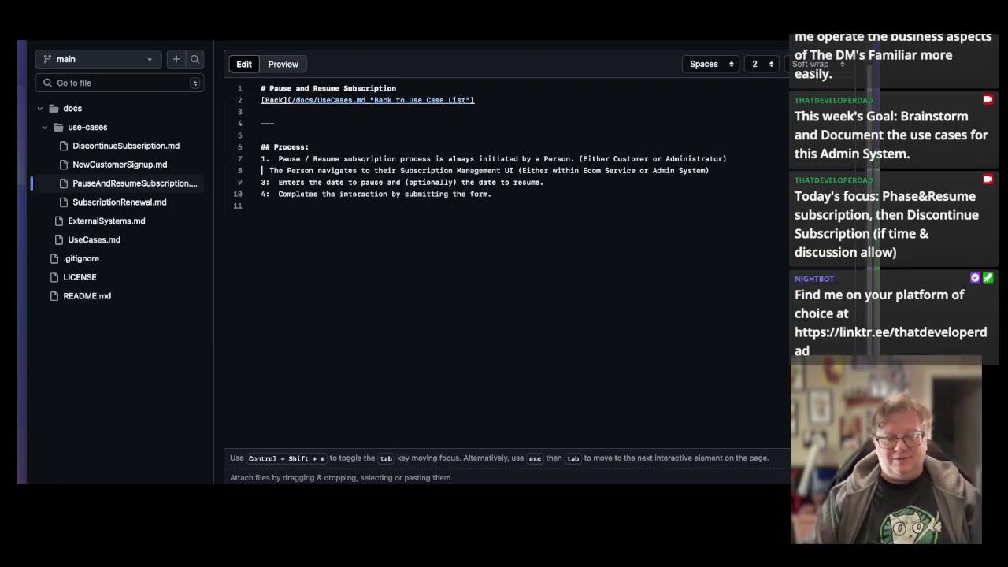
{"action": "type", "text": "a."}
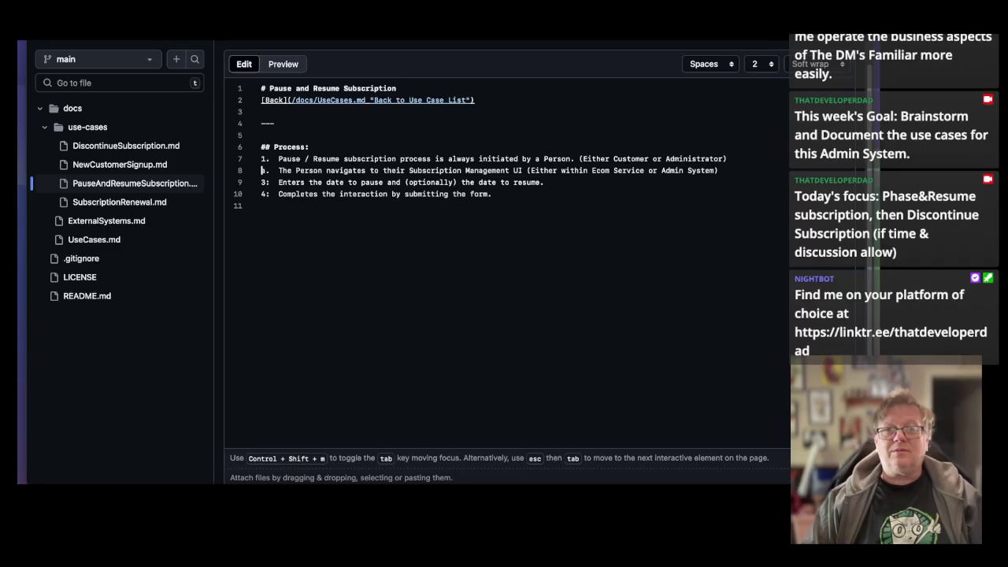
{"action": "key", "text": "Tab"}
Turn Process items 3 and 4 into indented sub-items marked "b." and "c.".
{"action": "key", "text": "BackSpace"}
{"action": "key", "text": "BackSpace"}
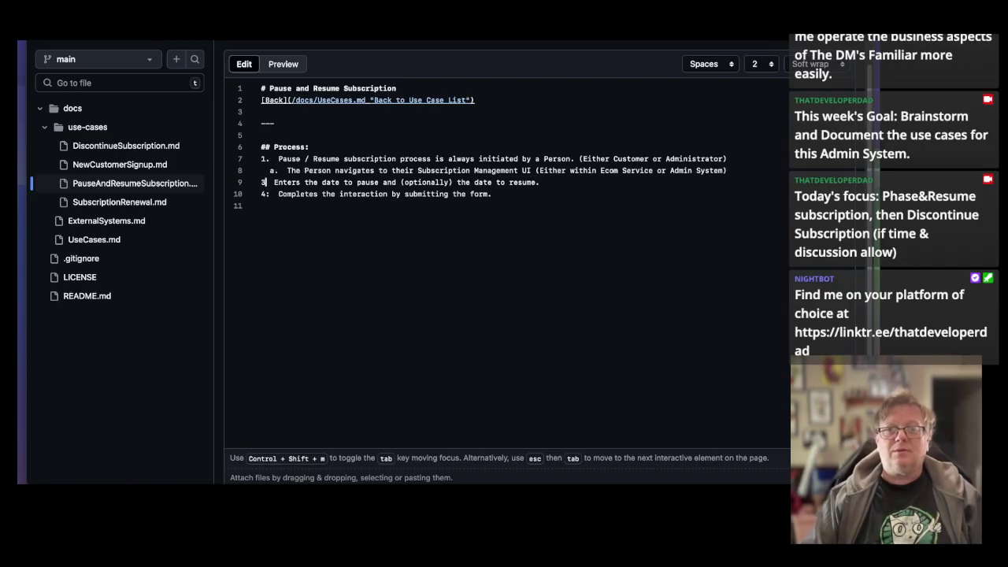
{"action": "key", "text": "Tab"}
{"action": "type", "text": "b."}
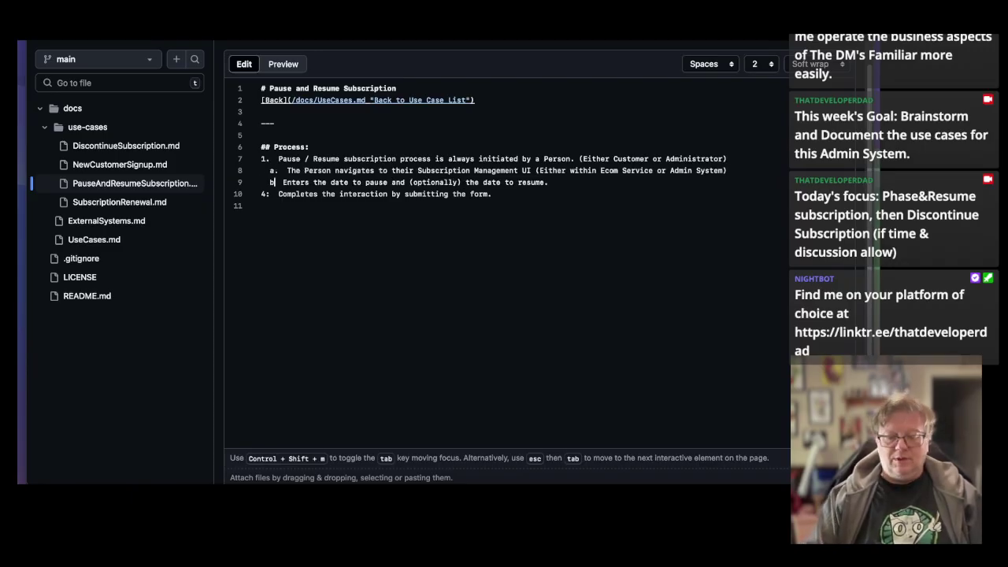
{"action": "key", "text": "Down"}
{"action": "key", "text": "BackSpace"}
{"action": "key", "text": "BackSpace"}
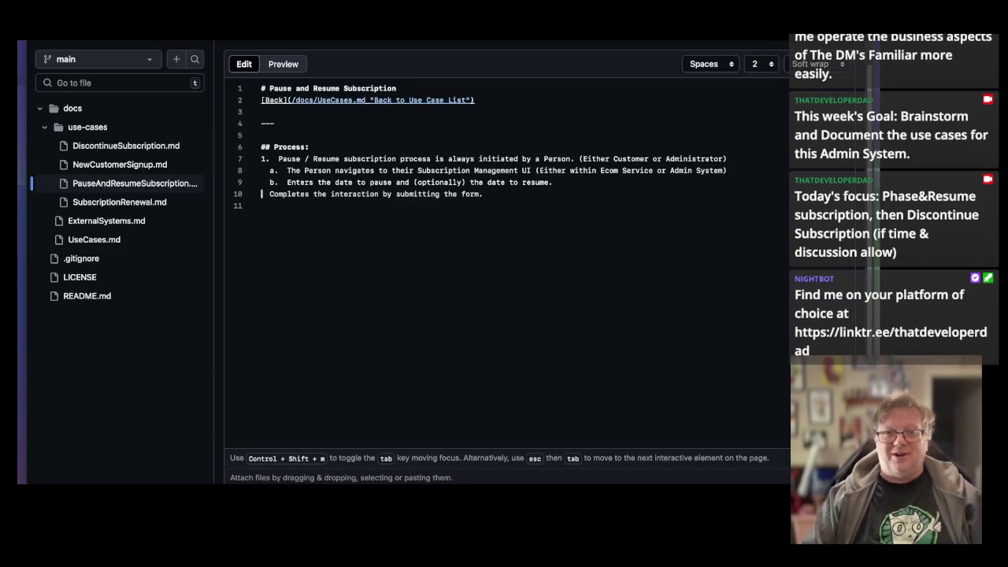
{"action": "key", "text": "Tab"}
{"action": "type", "text": "c."}
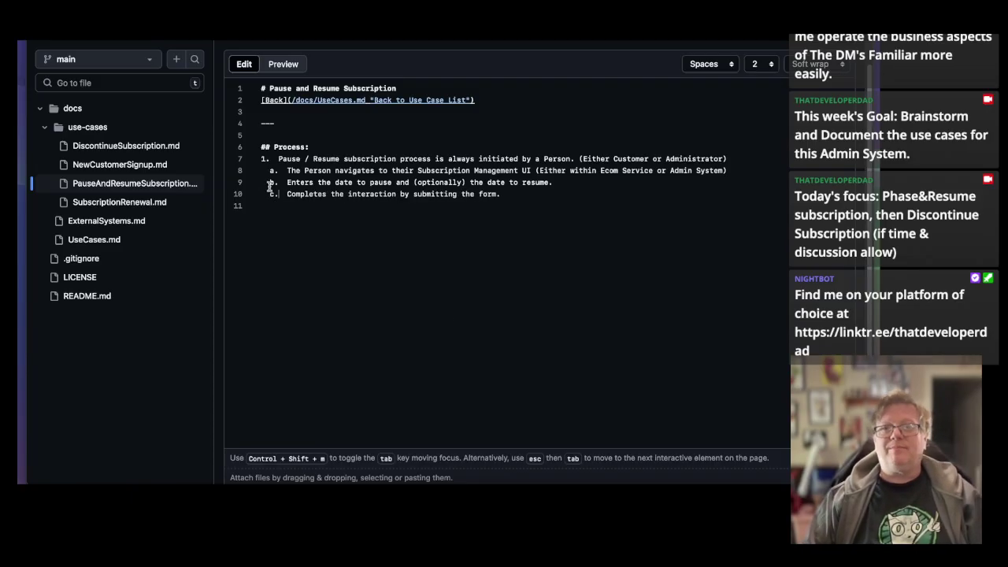
Preview the rendered Process list, and replace the first sub-item's "a." marker with an indented "*" bullet.
{"action": "left_click", "coordinate": [280, 65]}
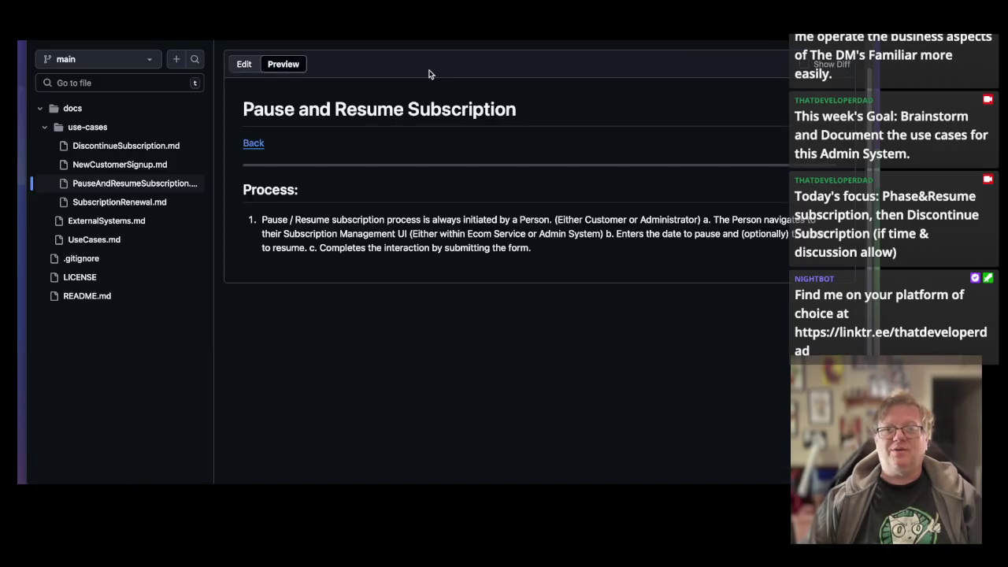
{"action": "left_click", "coordinate": [240, 66]}
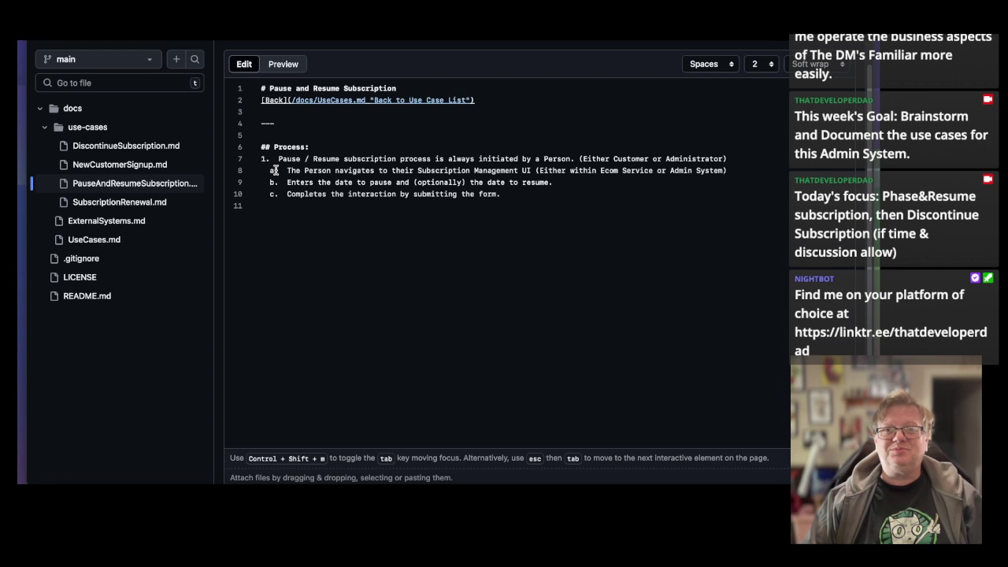
{"action": "left_click", "coordinate": [279, 170]}
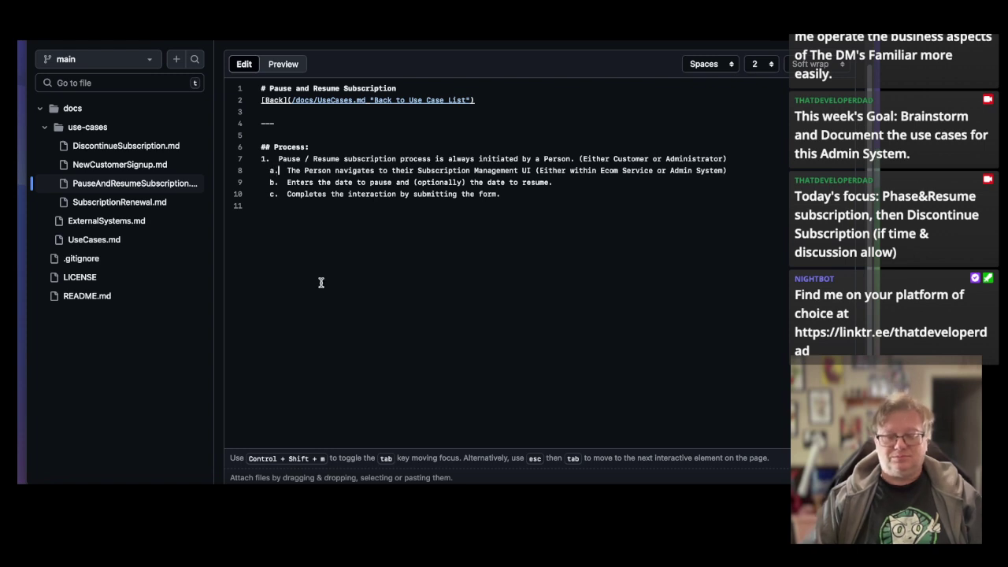
{"action": "key", "text": "BackSpace"}
{"action": "key", "text": "BackSpace"}
{"action": "key", "text": "BackSpace"}
{"action": "key", "text": "BackSpace"}
{"action": "type", "text": "*"}
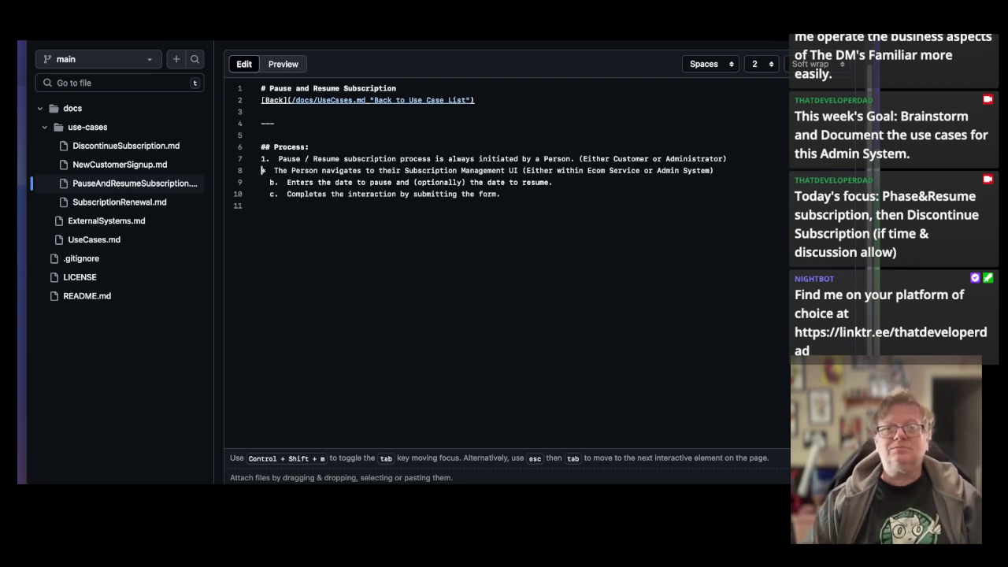
{"action": "key", "text": "Tab"}
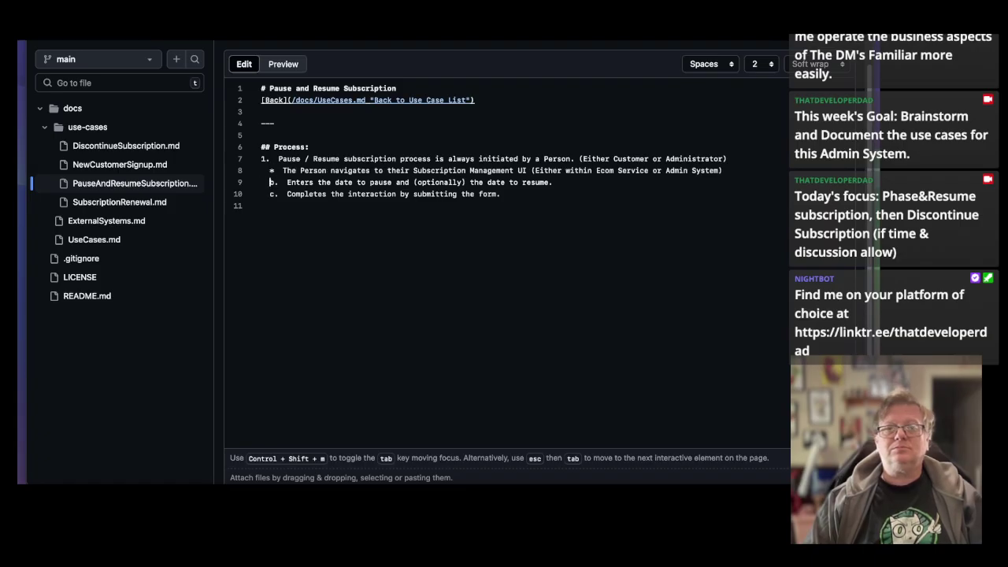
Replace the "b." and "c." markers of the remaining sub-items with "*" bullets and check the rendered preview.
{"action": "key", "text": "shift+Right"}
{"action": "key", "text": "shift+Right"}
{"action": "type", "text": "*"}
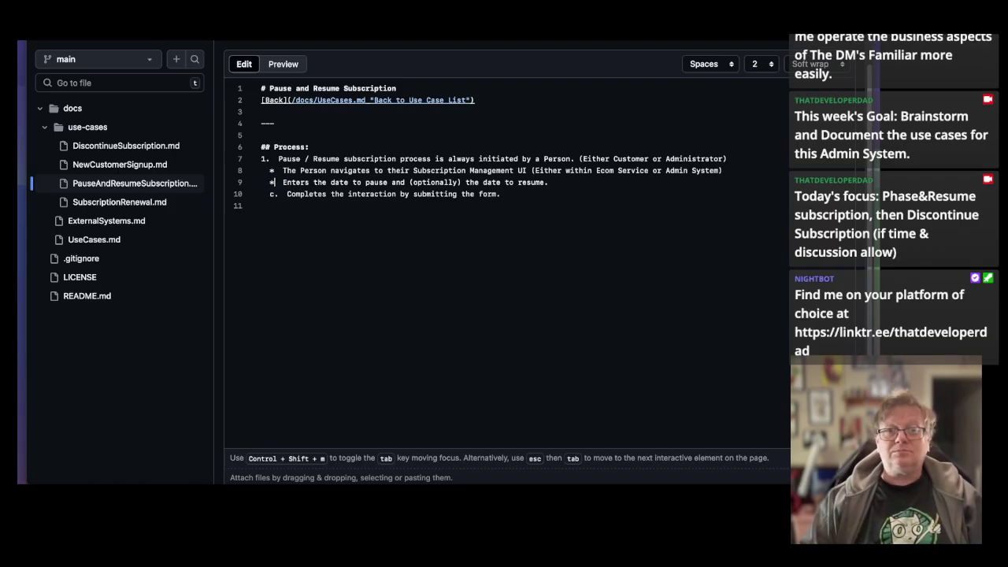
{"action": "key", "text": "Down"}
{"action": "key", "text": "Left"}
{"action": "key", "text": "shift+Right"}
{"action": "key", "text": "shift+Right"}
{"action": "type", "text": "*"}
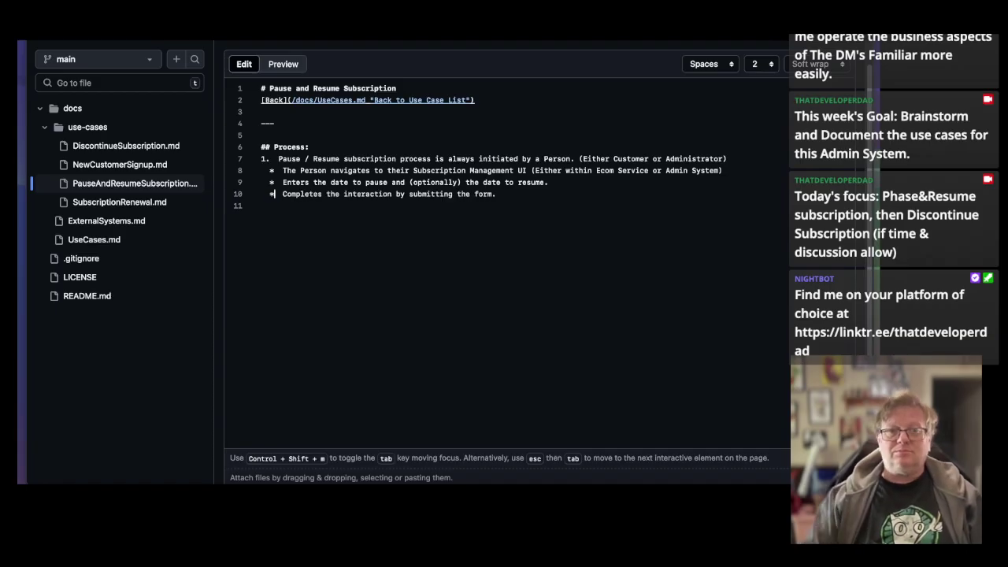
{"action": "left_click", "coordinate": [282, 64]}
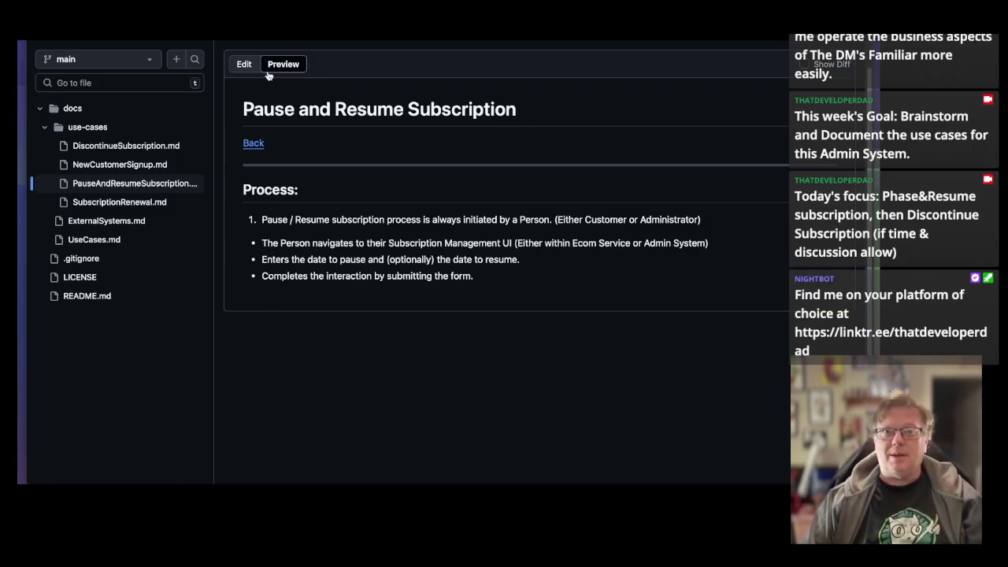
{"action": "left_click", "coordinate": [243, 66]}
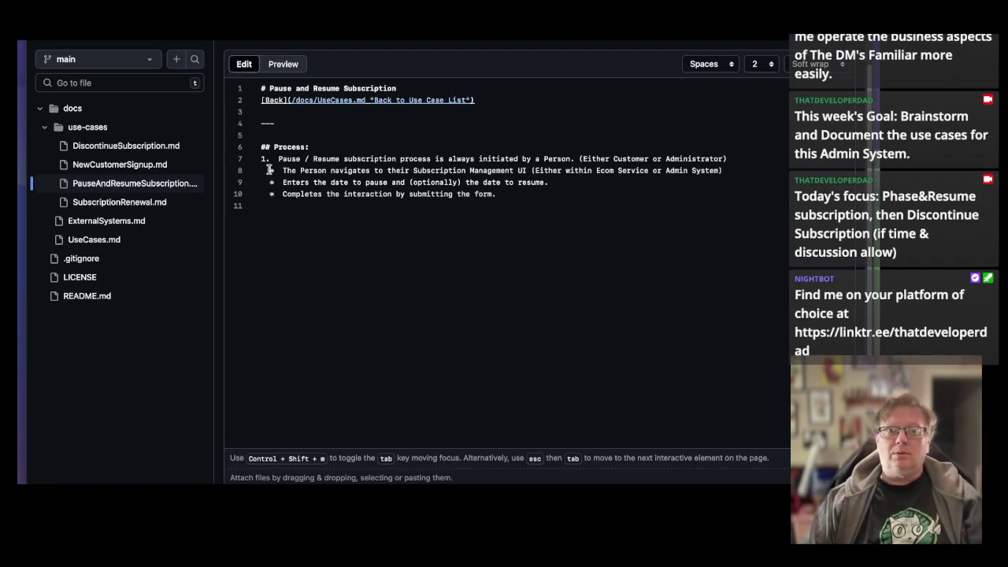
{"action": "left_click", "coordinate": [270, 170]}
{"action": "key", "text": "BackSpace"}
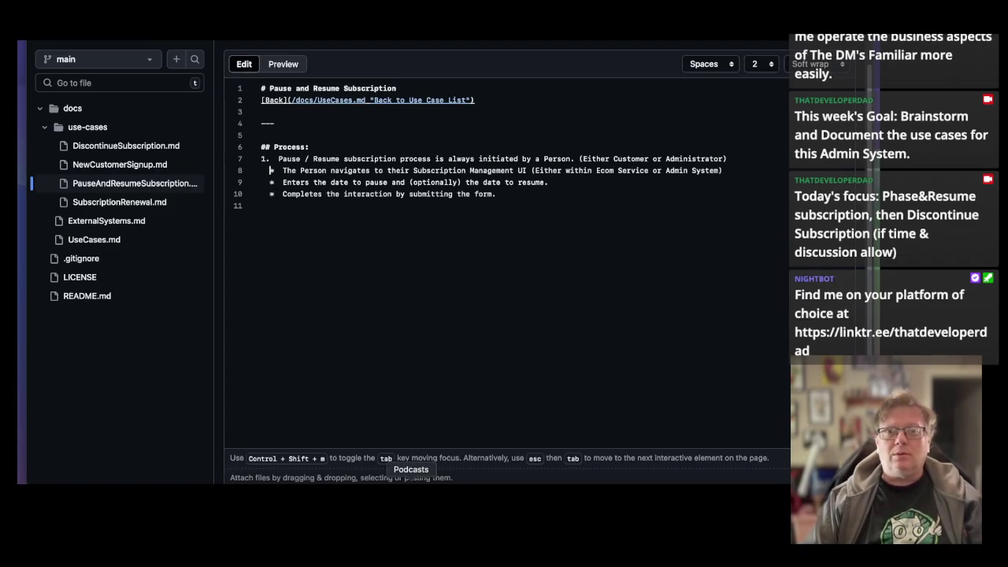
{"action": "left_click", "coordinate": [516, 198]}
{"action": "key", "text": "Return"}
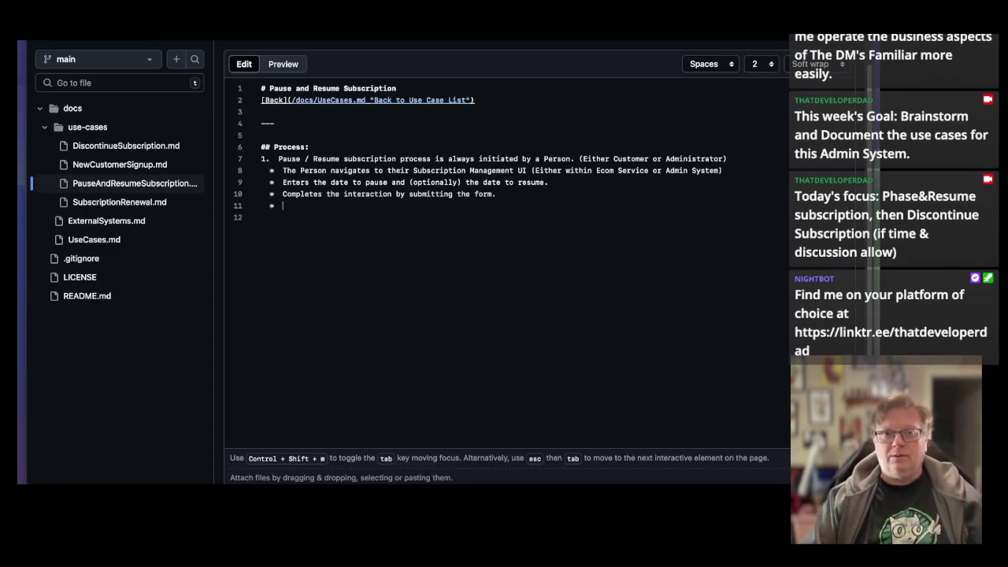
{"action": "key", "text": "shift+Tab"}
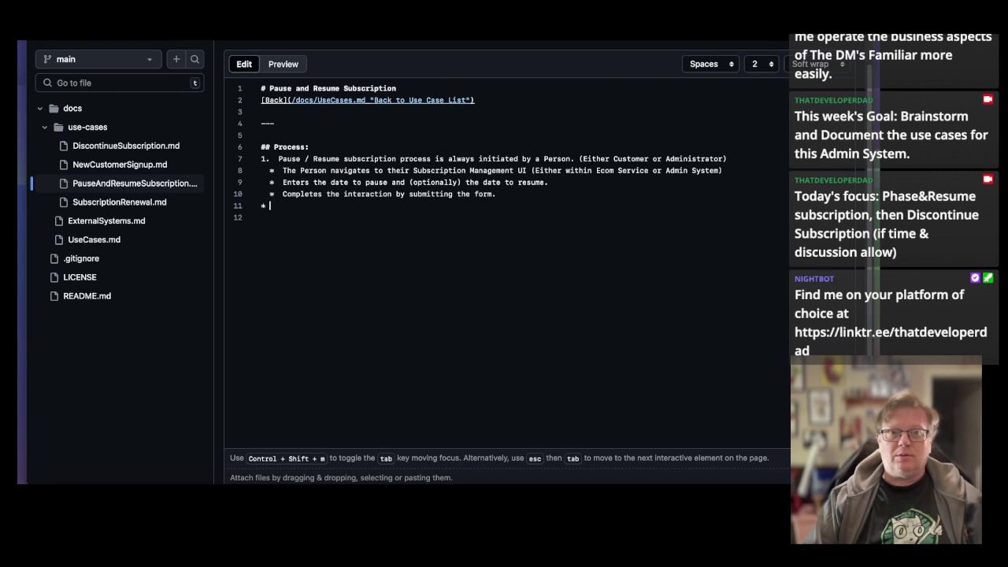
{"action": "key", "text": "BackSpace"}
{"action": "key", "text": "BackSpace"}
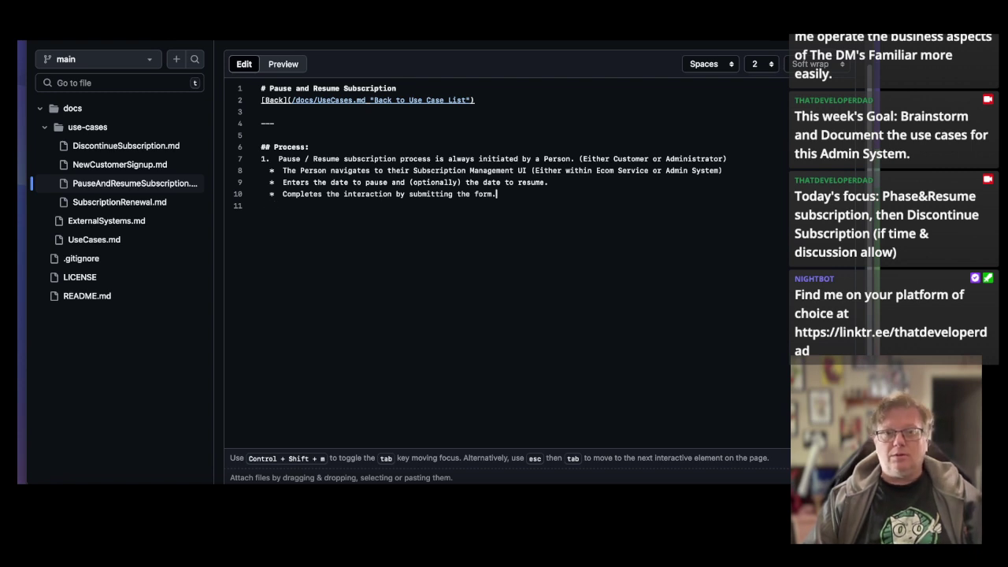
Add top-level Process item "2." below the bullets reading "The data is sent to the Ecom Service's backend system where it is processed".
{"action": "key", "text": "Return"}
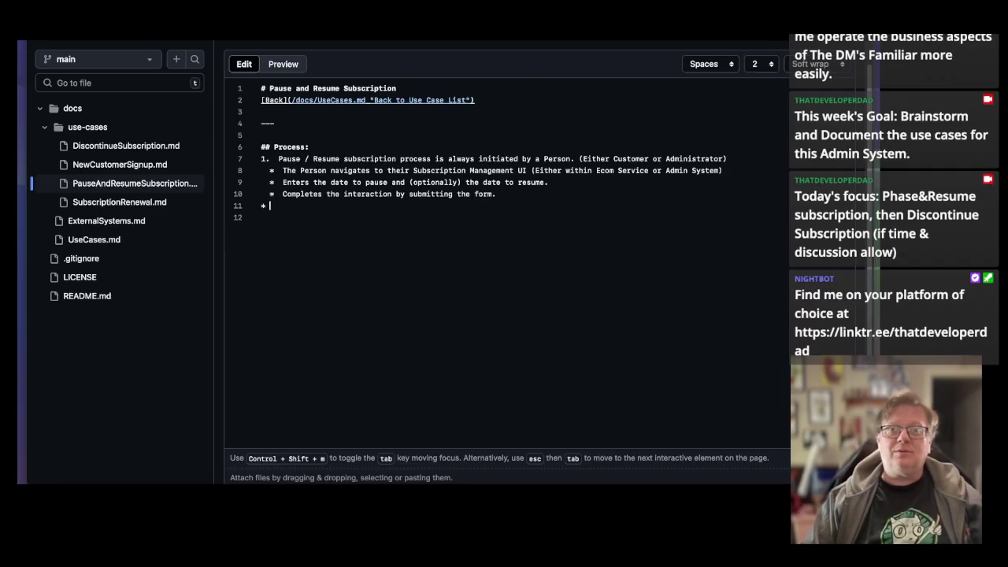
{"action": "key", "text": "BackSpace"}
{"action": "key", "text": "BackSpace"}
{"action": "type", "text": "2."}
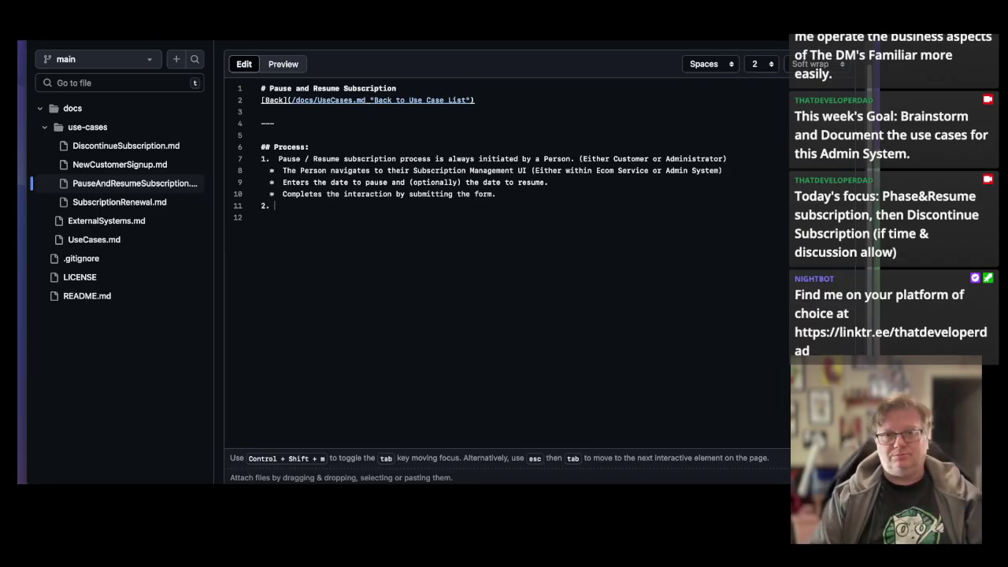
{"action": "type", "text": " The "}
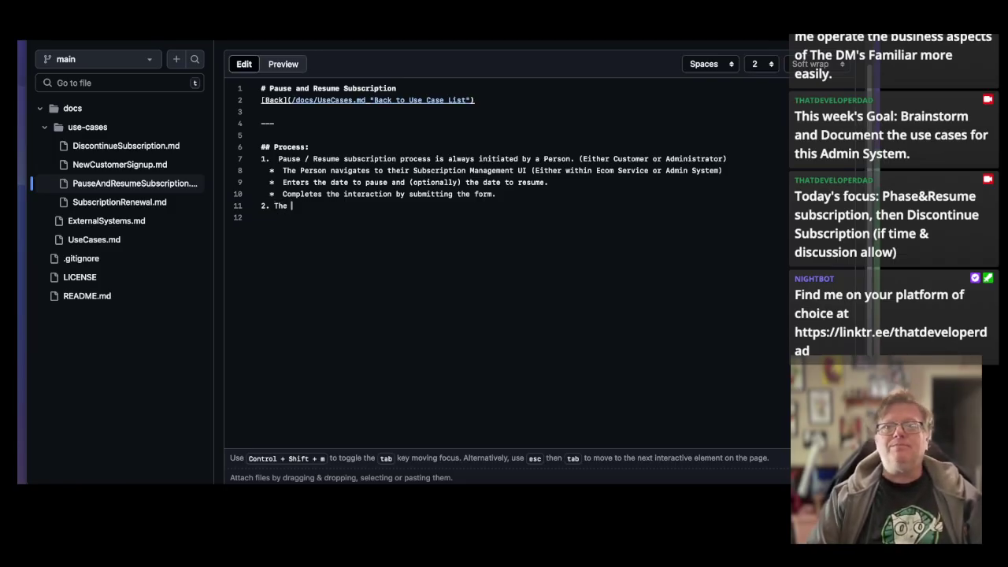
{"action": "type", "text": "da"}
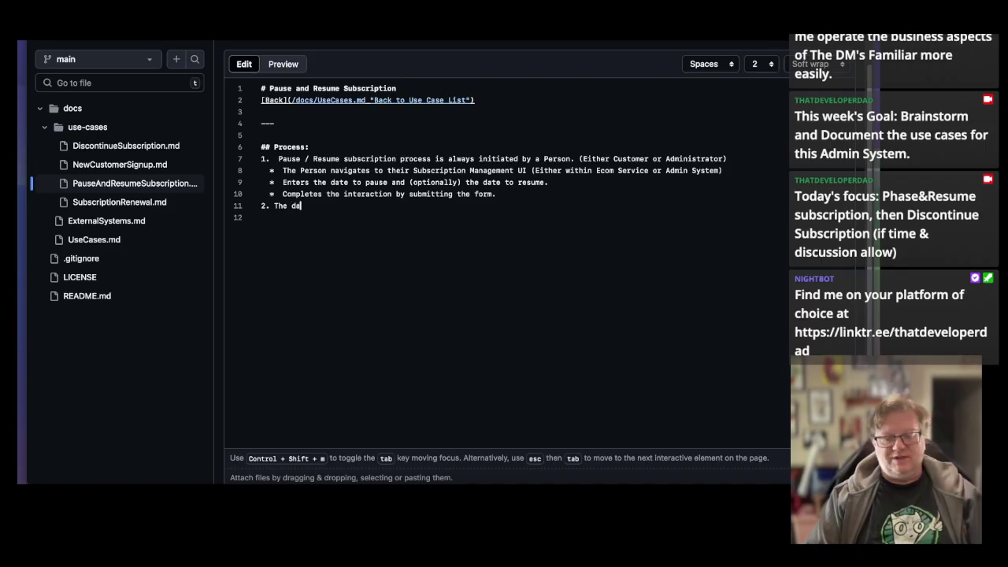
{"action": "type", "text": "ta is sent to t"}
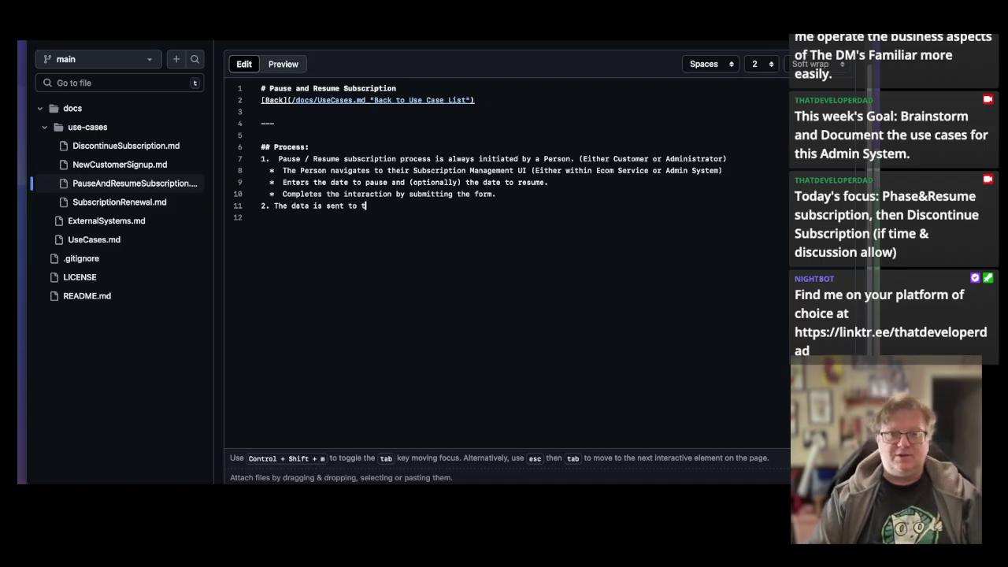
{"action": "type", "text": "he Ecom S"}
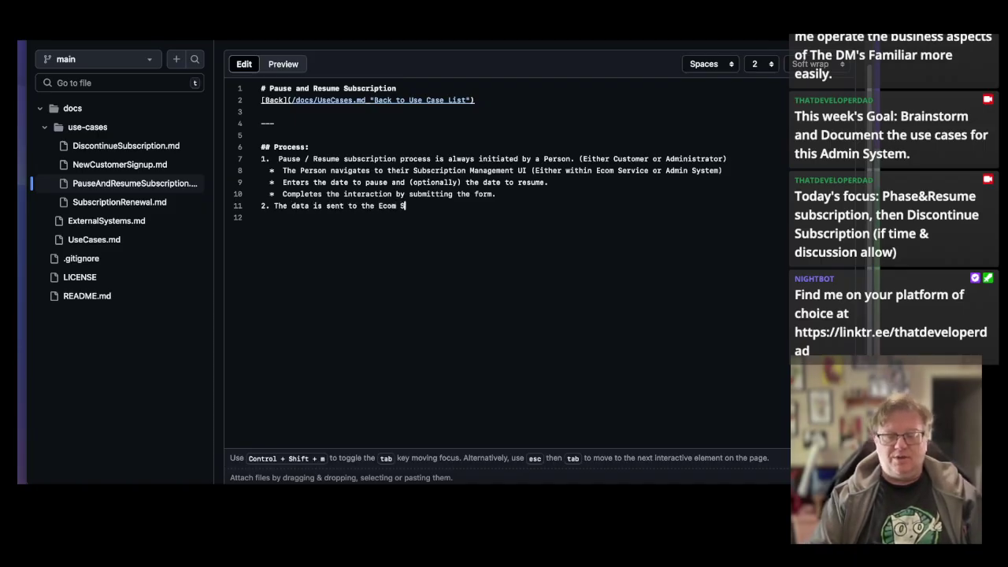
{"action": "type", "text": "ervice's "}
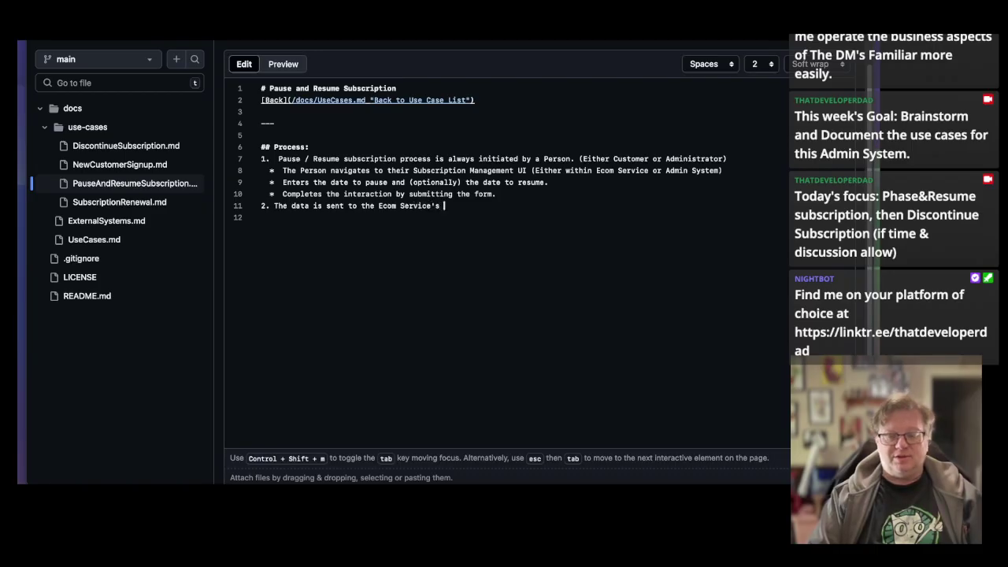
{"action": "type", "text": "backend system"}
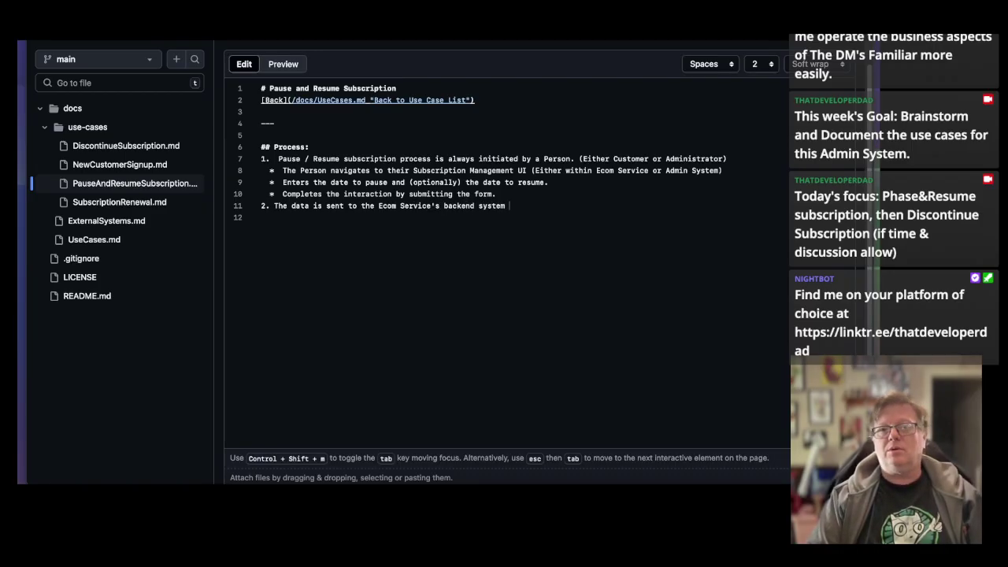
{"action": "type", "text": " where it "}
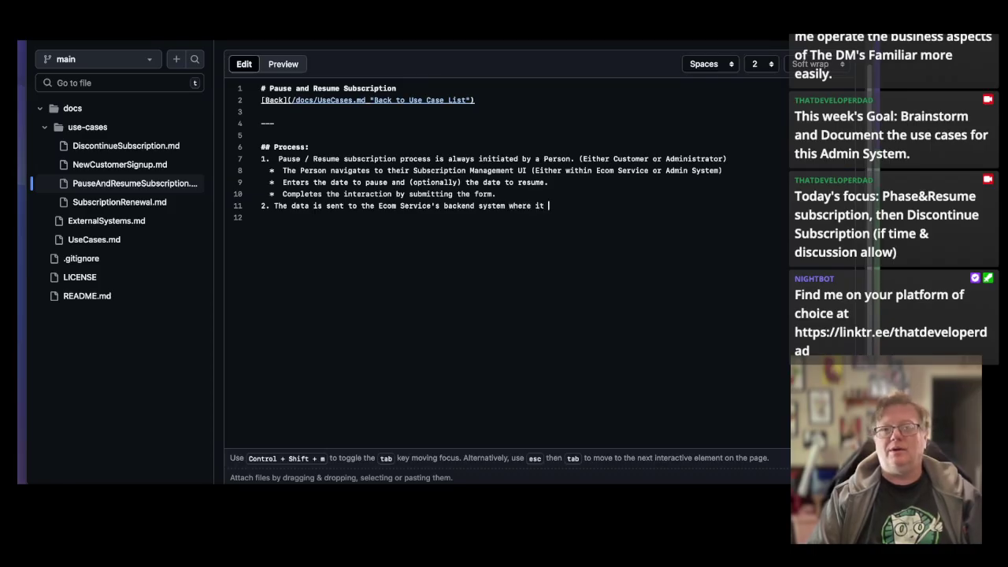
{"action": "type", "text": "is pro"}
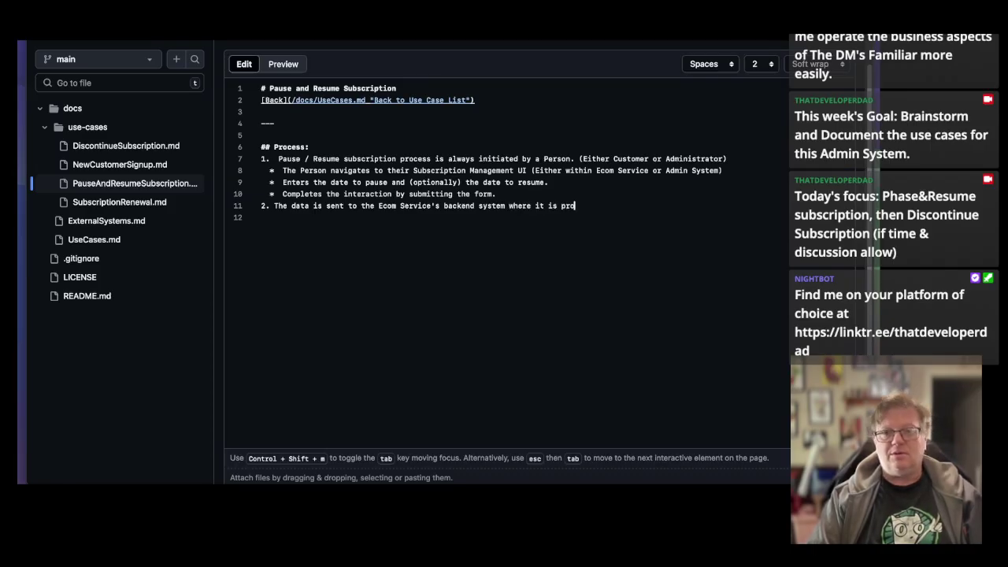
{"action": "type", "text": "ceces"}
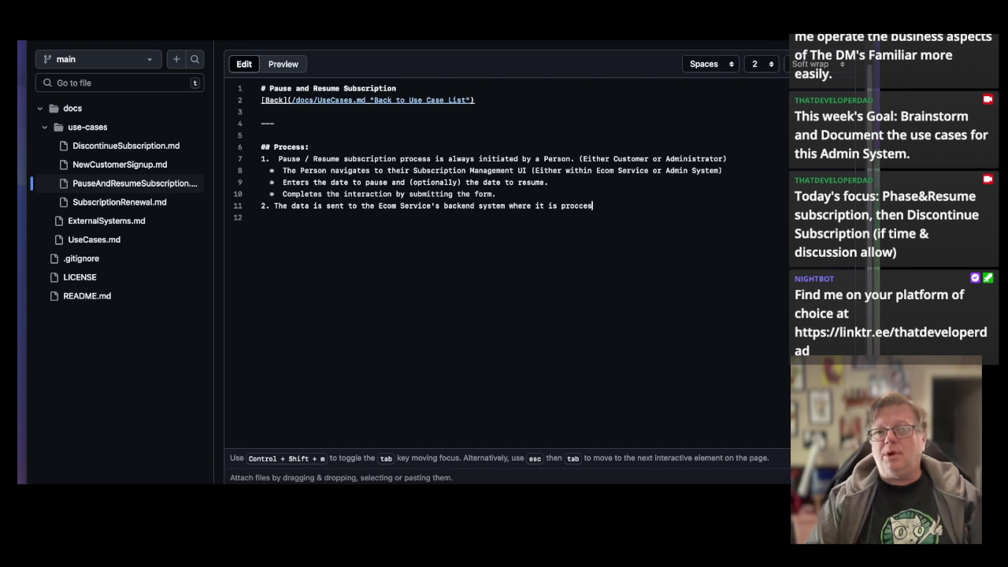
{"action": "key", "text": "BackSpace"}
{"action": "key", "text": "BackSpace"}
{"action": "key", "text": "BackSpace"}
{"action": "type", "text": "essed"}
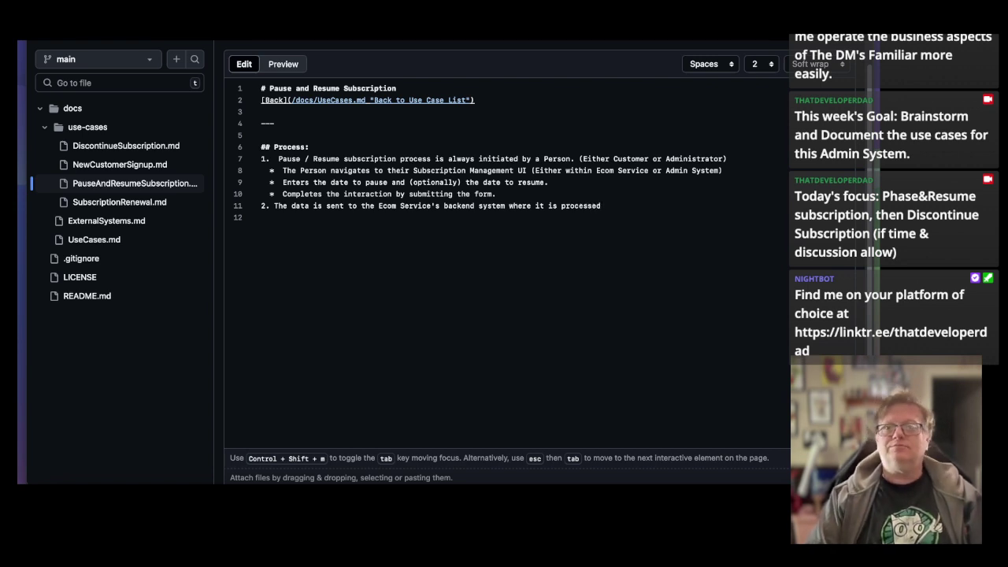
{"action": "type", "text": " (inter"}
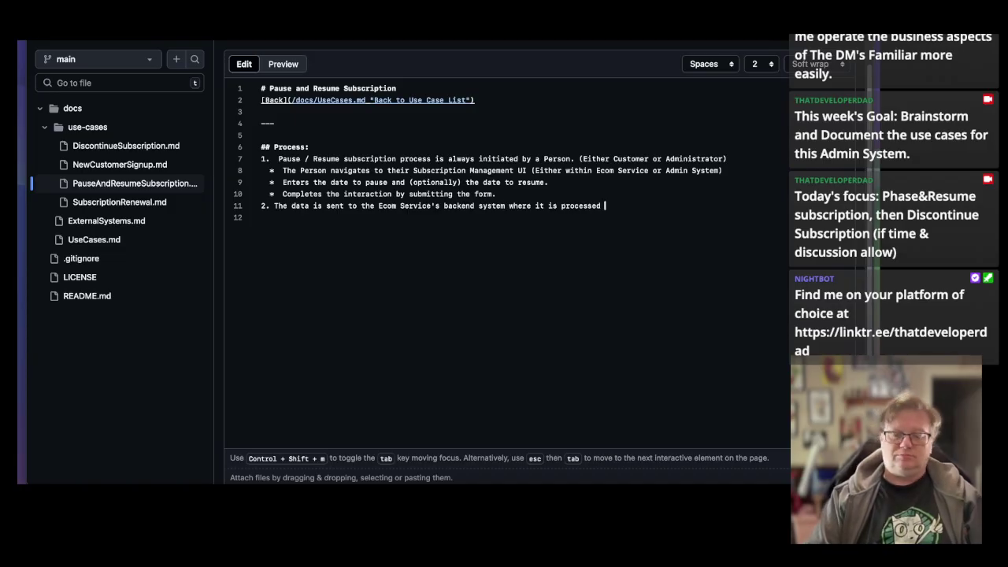
{"action": "type", "text": "nal details"}
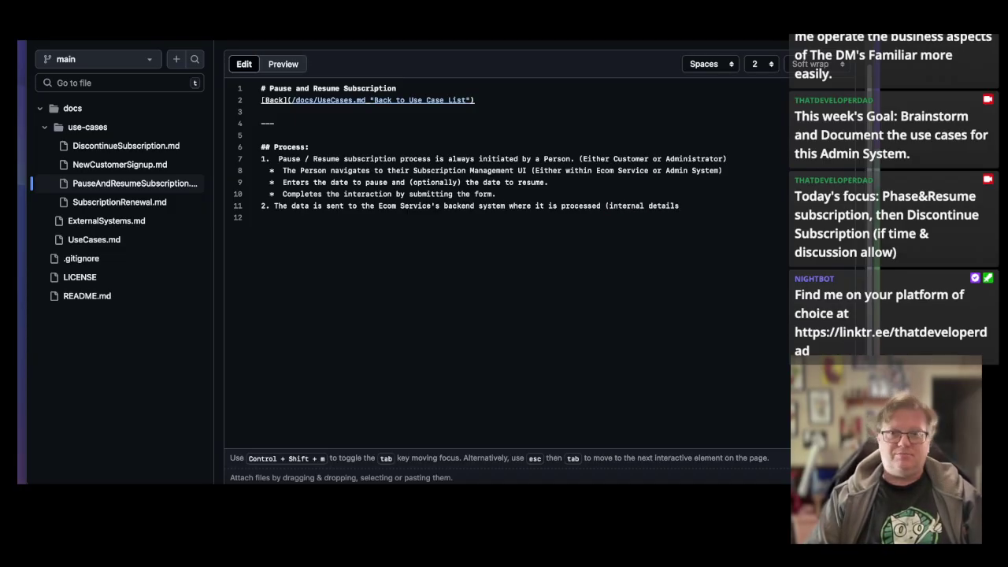
{"action": "key", "text": "BackSpace"}
{"action": "key", "text": "BackSpace"}
{"action": "key", "text": "BackSpace"}
{"action": "key", "text": "BackSpace"}
{"action": "key", "text": "BackSpace"}
{"action": "key", "text": "BackSpace"}
{"action": "key", "text": "BackSpace"}
{"action": "key", "text": "BackSpace"}
{"action": "key", "text": "BackSpace"}
{"action": "key", "text": "BackSpace"}
{"action": "key", "text": "BackSpace"}
{"action": "key", "text": "BackSpace"}
{"action": "key", "text": "BackSpace"}
{"action": "key", "text": "BackSpace"}
{"action": "key", "text": "BackSpace"}
{"action": "key", "text": "BackSpace"}
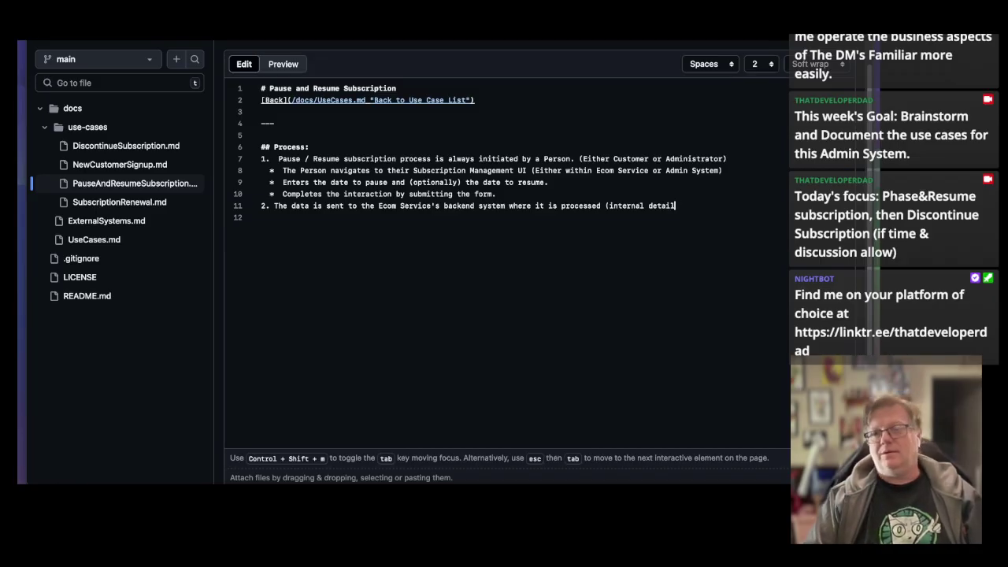
{"action": "key", "text": "BackSpace"}
{"action": "key", "text": "BackSpace"}
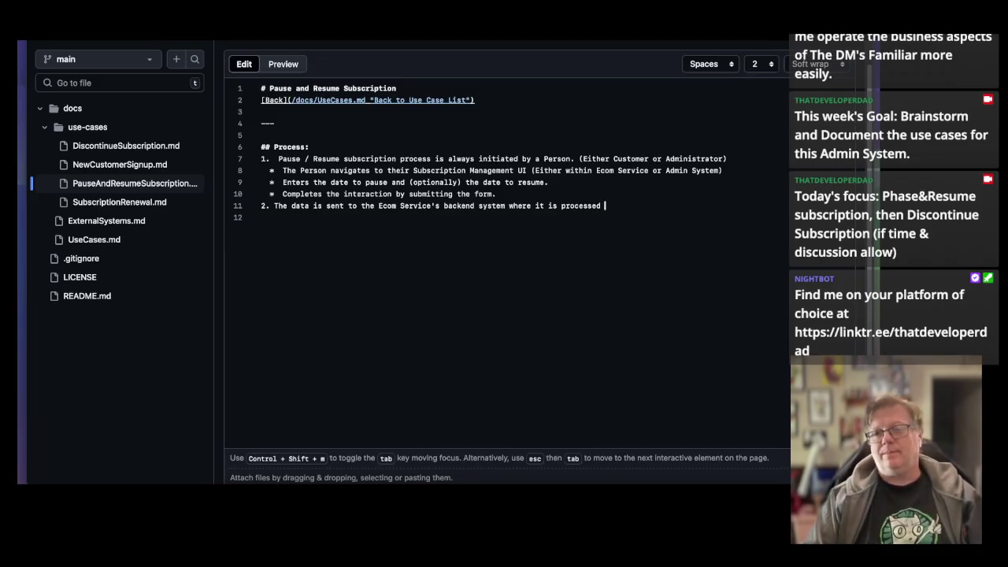
End item 2 with a period and add Process item 3: "Ecom System sends an Event Message to the Admin System via Webhook invocation.".
{"action": "type", "text": "."}
{"action": "key", "text": "Return"}
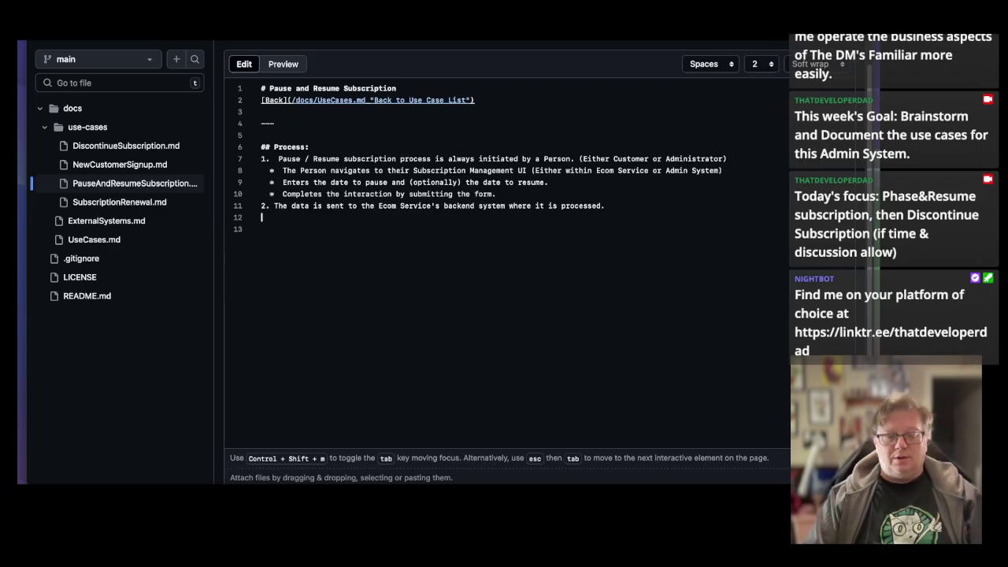
{"action": "type", "text": "3. E"}
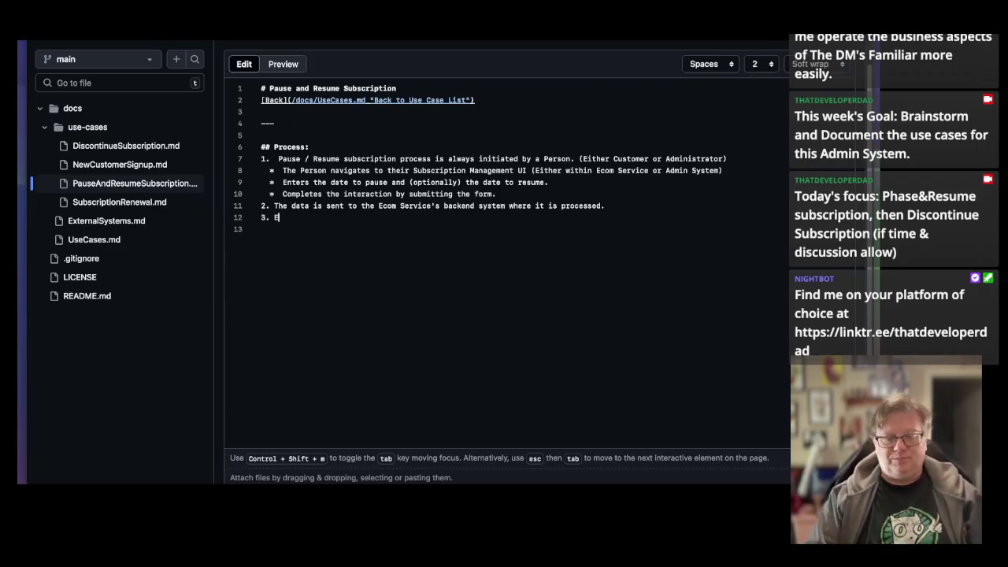
{"action": "type", "text": "com S"}
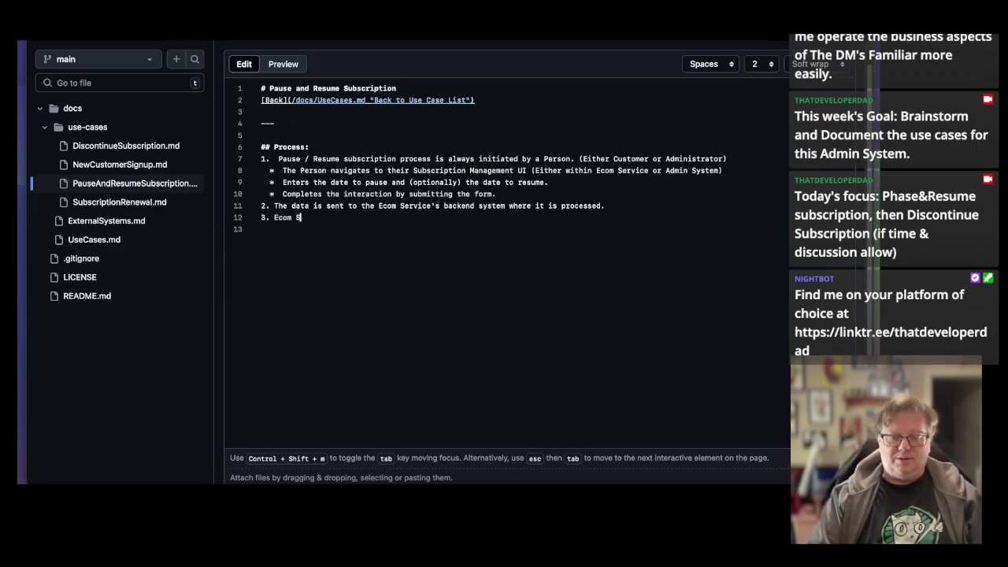
{"action": "type", "text": "ystem sends a"}
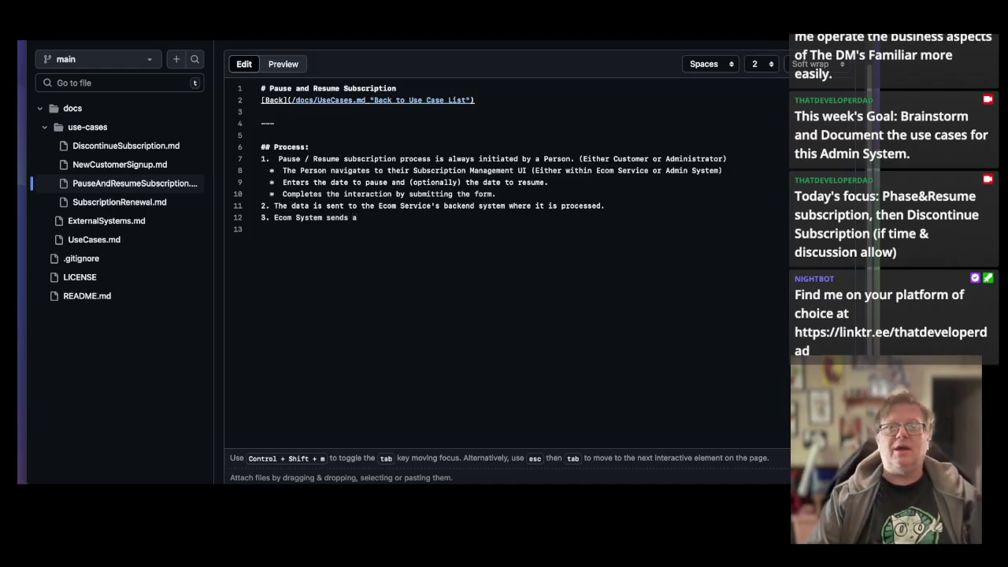
{"action": "type", "text": "n Event "}
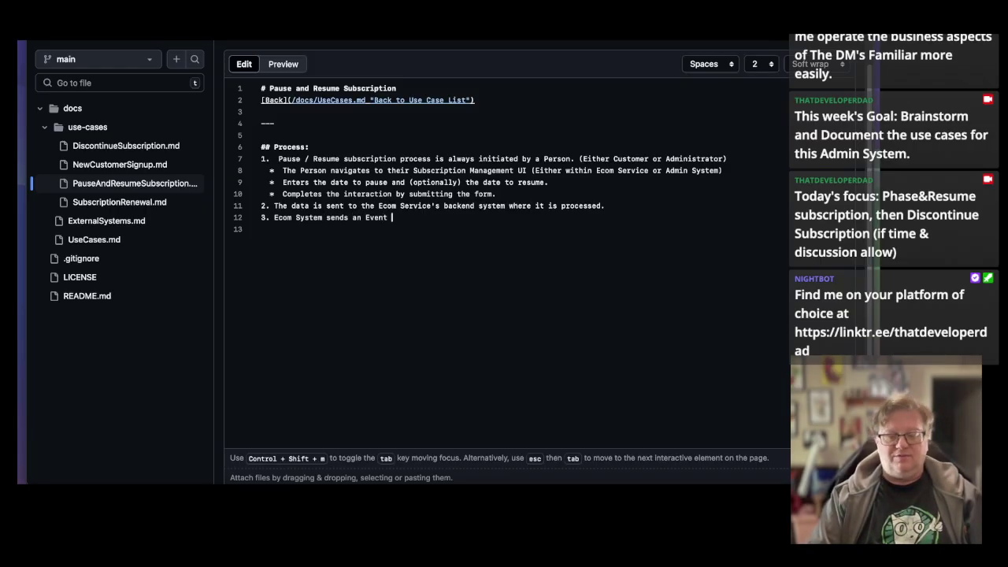
{"action": "type", "text": "Message to "}
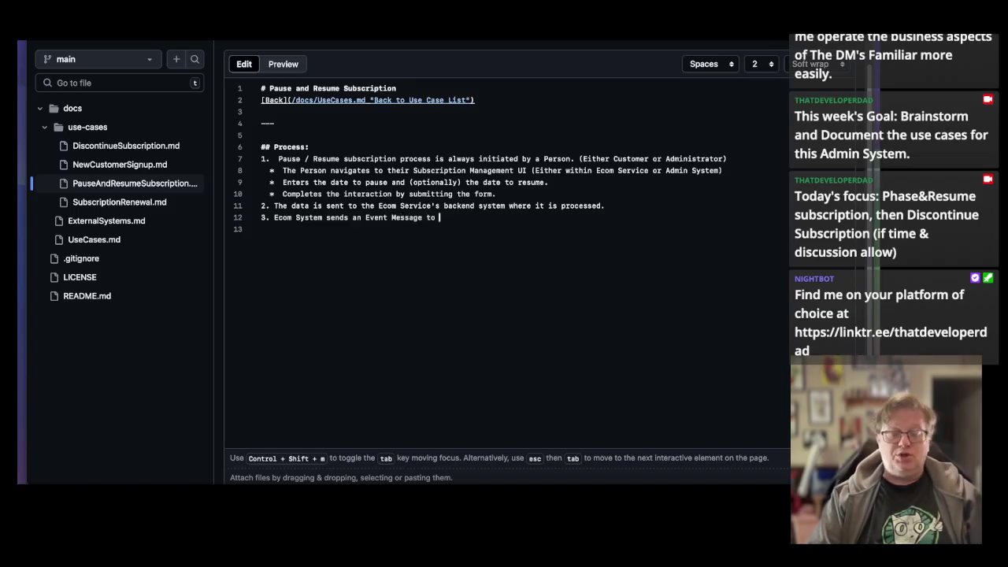
{"action": "type", "text": "the "}
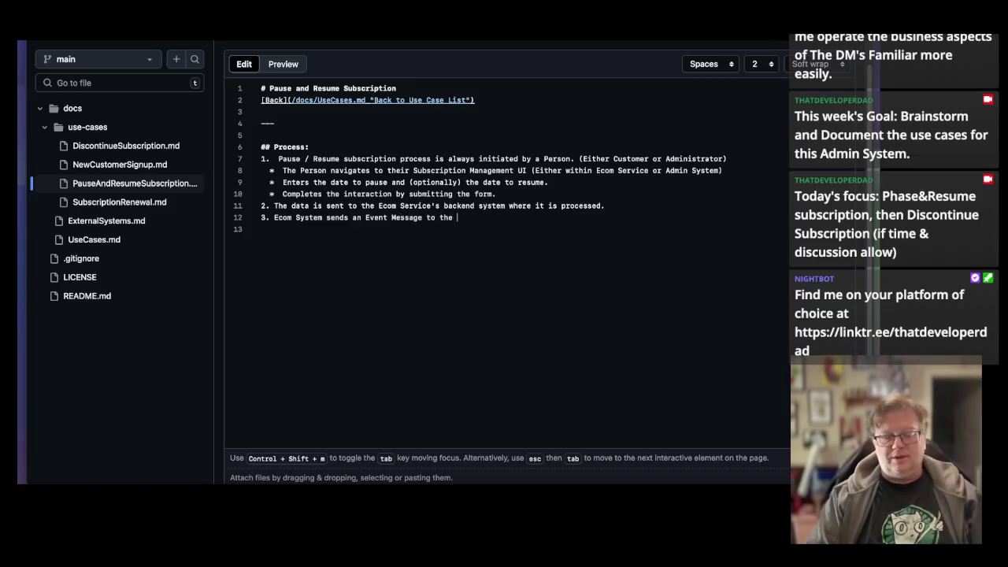
{"action": "type", "text": "Admin System"}
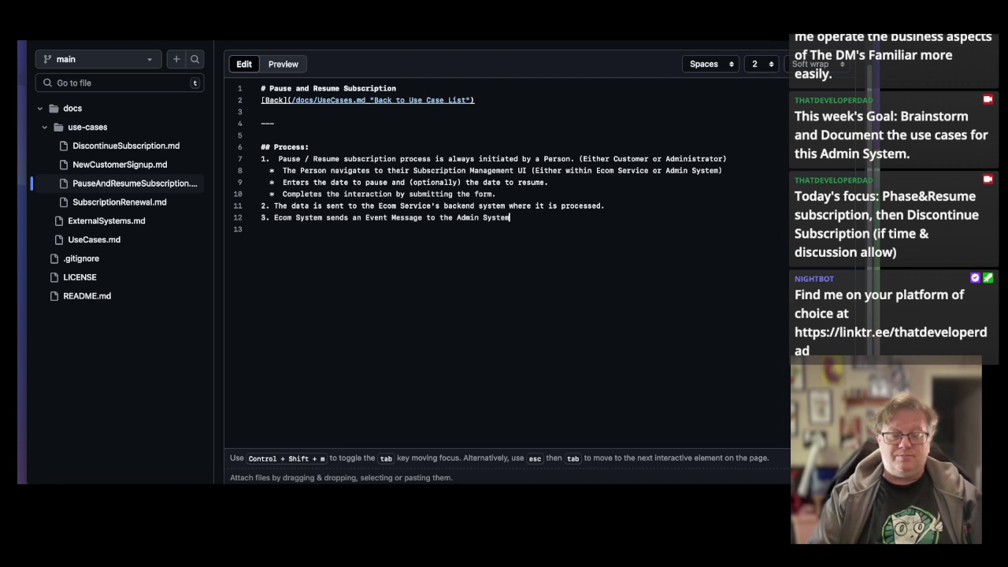
{"action": "type", "text": " via Webho"}
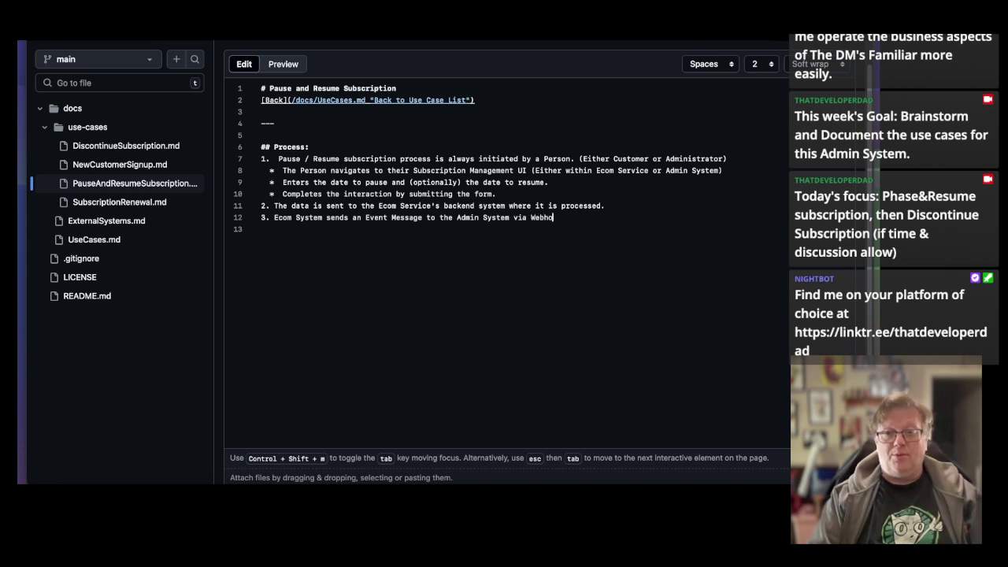
{"action": "type", "text": "ok invoc"}
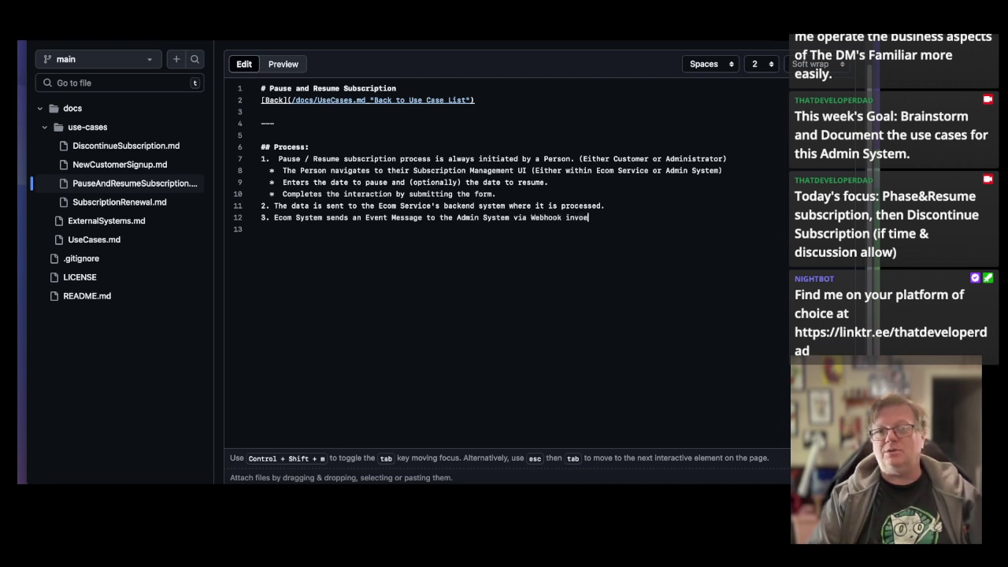
{"action": "type", "text": "at"}
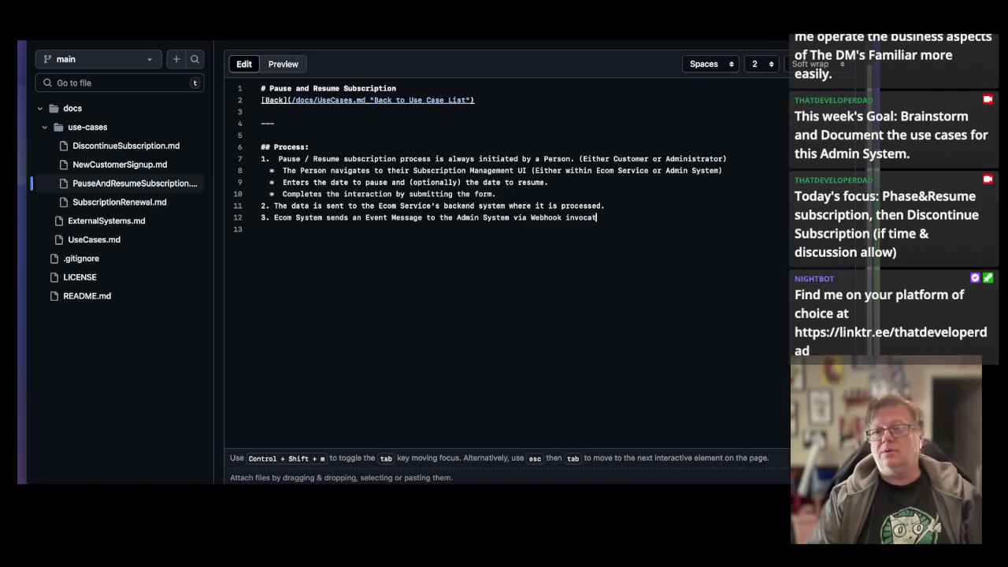
{"action": "type", "text": "ion."}
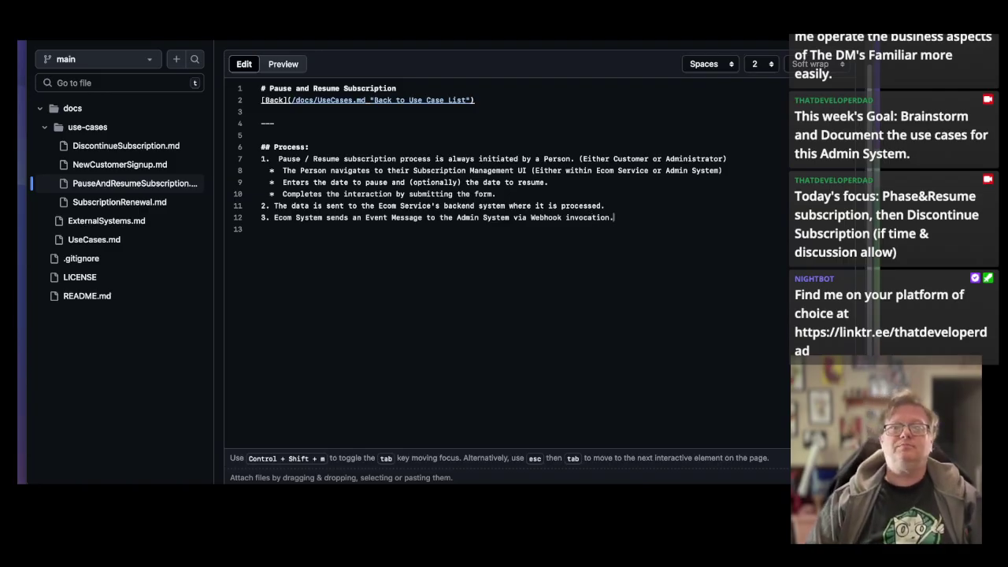
Add Process item 4 reading "AdminSystem updates that Person's local account details.".
{"action": "key", "text": "Return"}
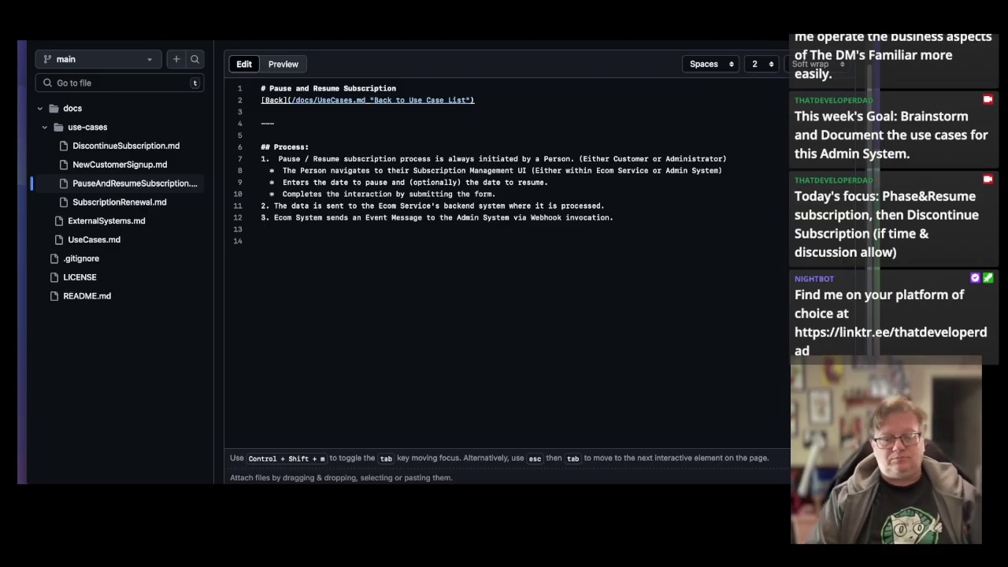
{"action": "type", "text": "4. "}
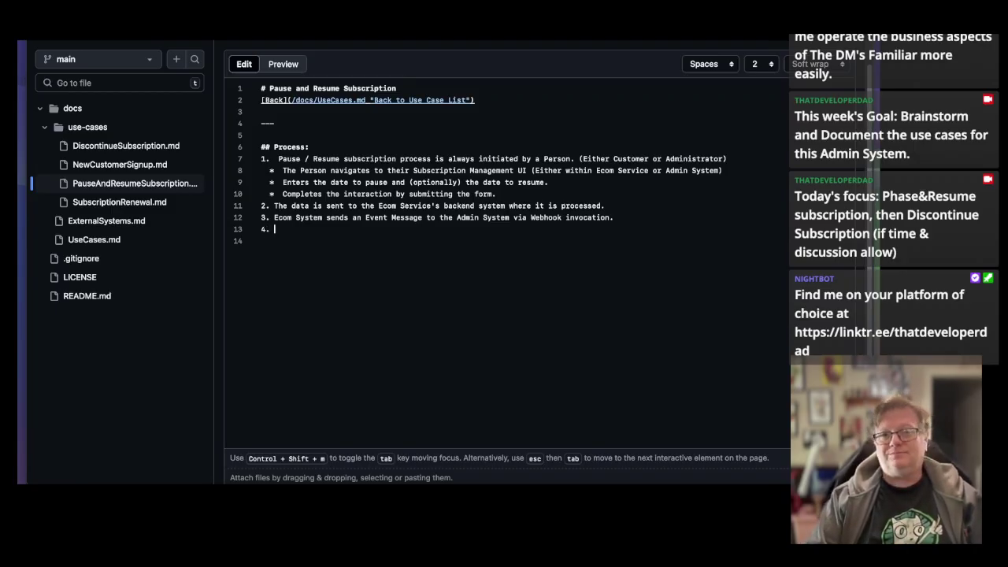
{"action": "type", "text": "AdminS"}
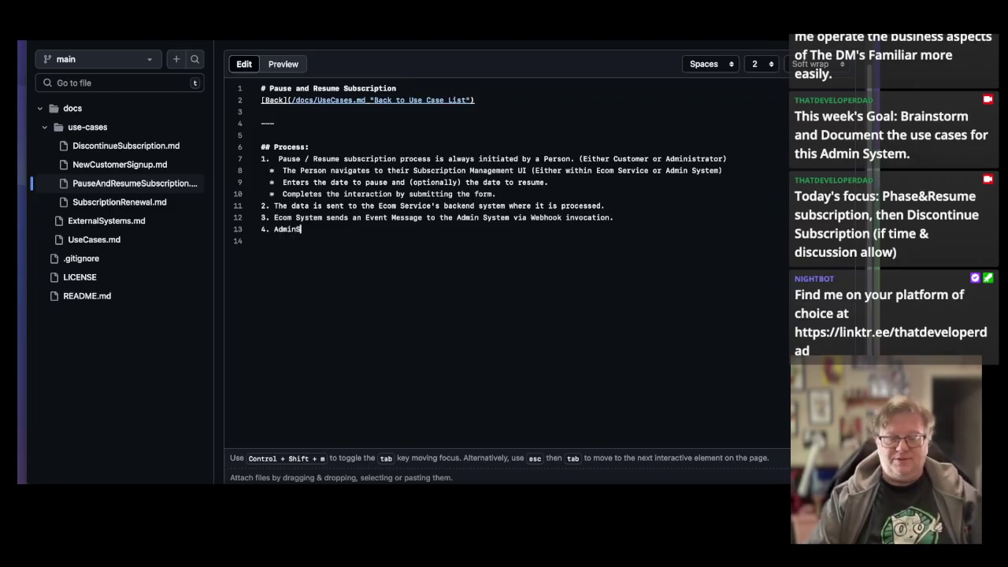
{"action": "type", "text": "ystem"}
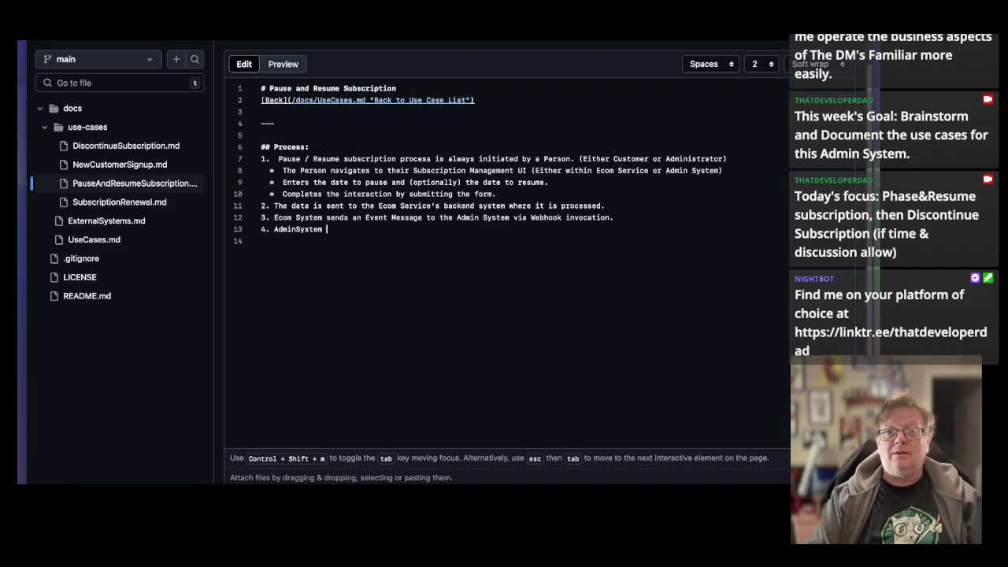
{"action": "type", "text": "updates thqst"}
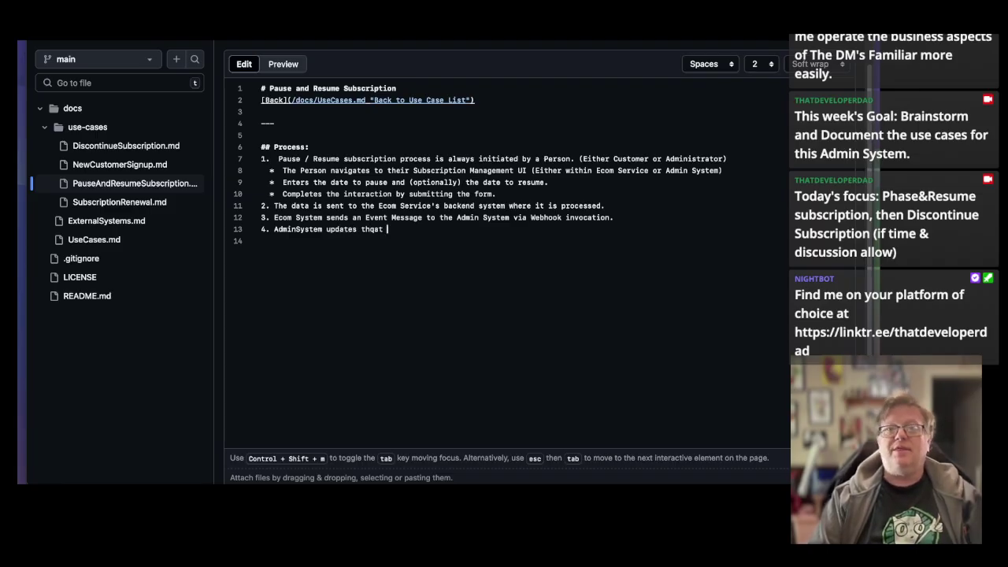
{"action": "key", "text": "BackSpace"}
{"action": "key", "text": "BackSpace"}
{"action": "key", "text": "BackSpace"}
{"action": "key", "text": "BackSpace"}
{"action": "type", "text": "at "}
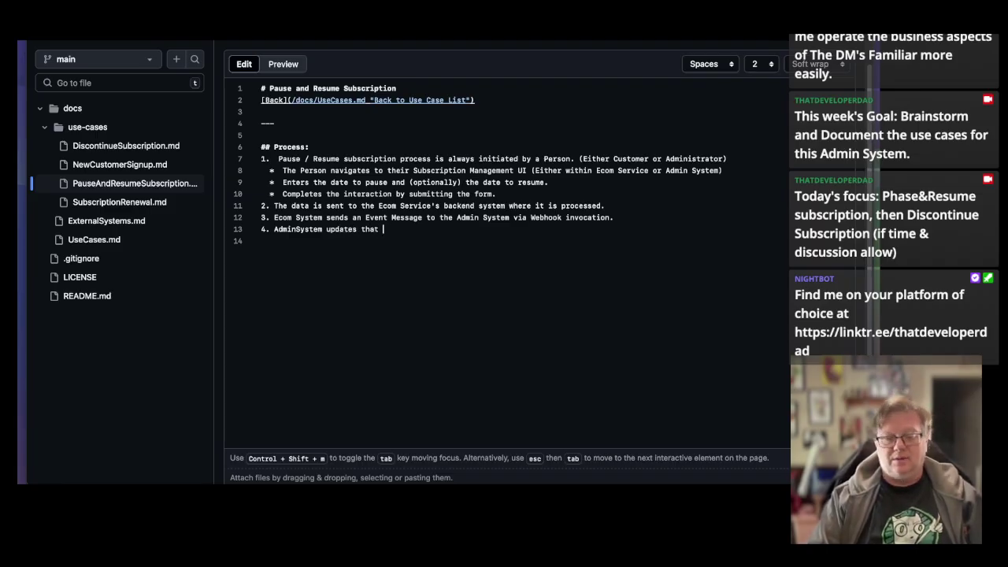
{"action": "type", "text": "Perso"}
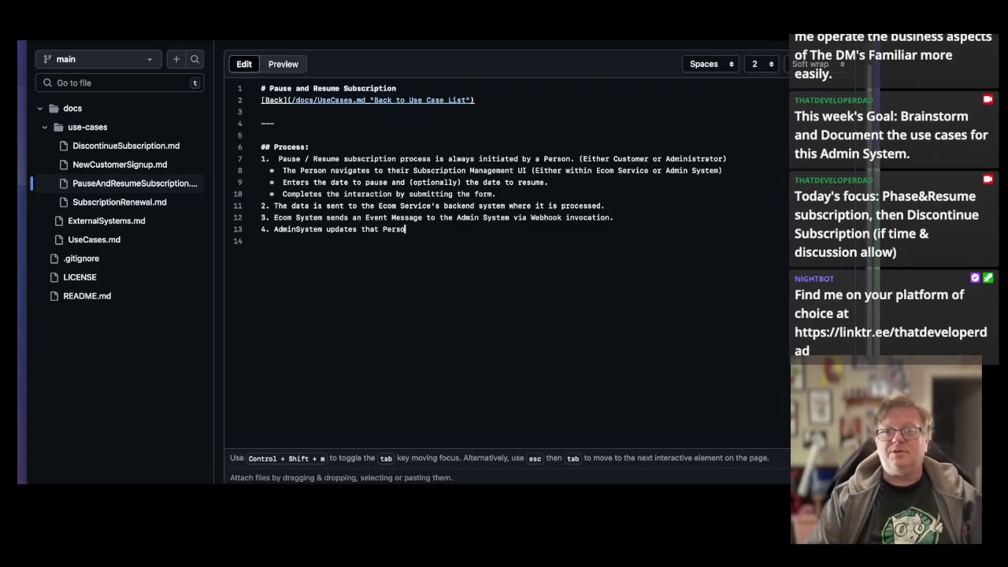
{"action": "type", "text": "n's lo"}
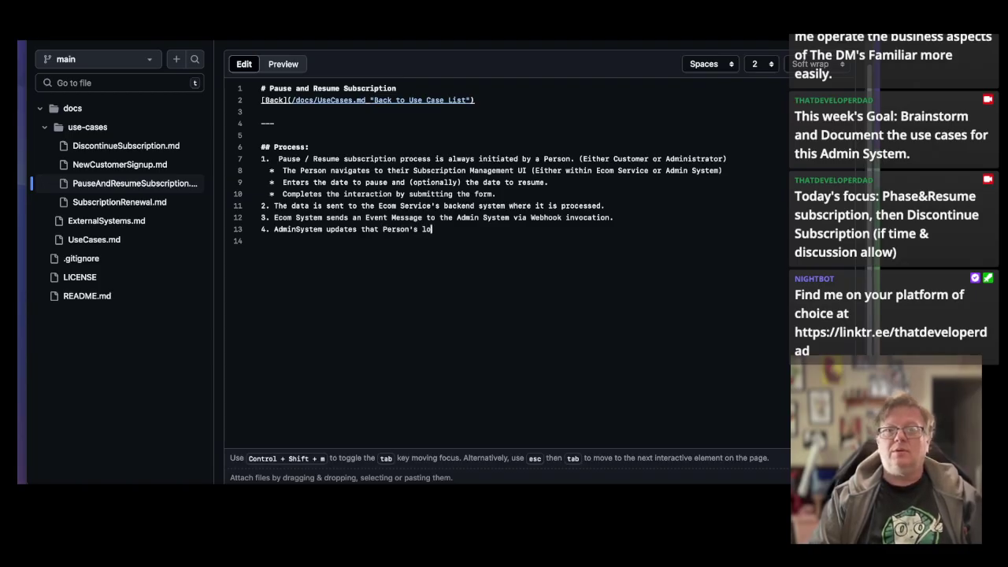
{"action": "type", "text": "cal account details"}
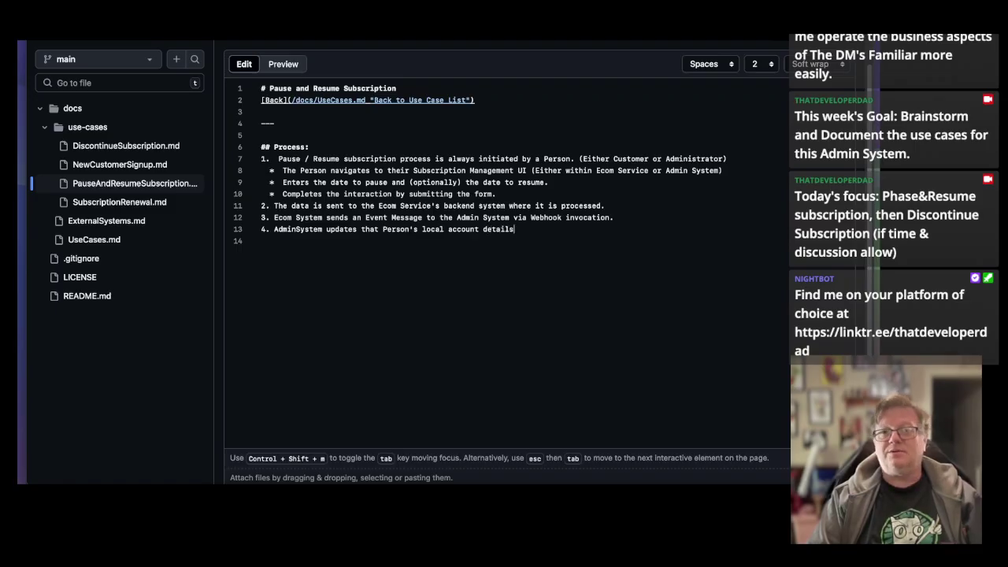
{"action": "type", "text": "."}
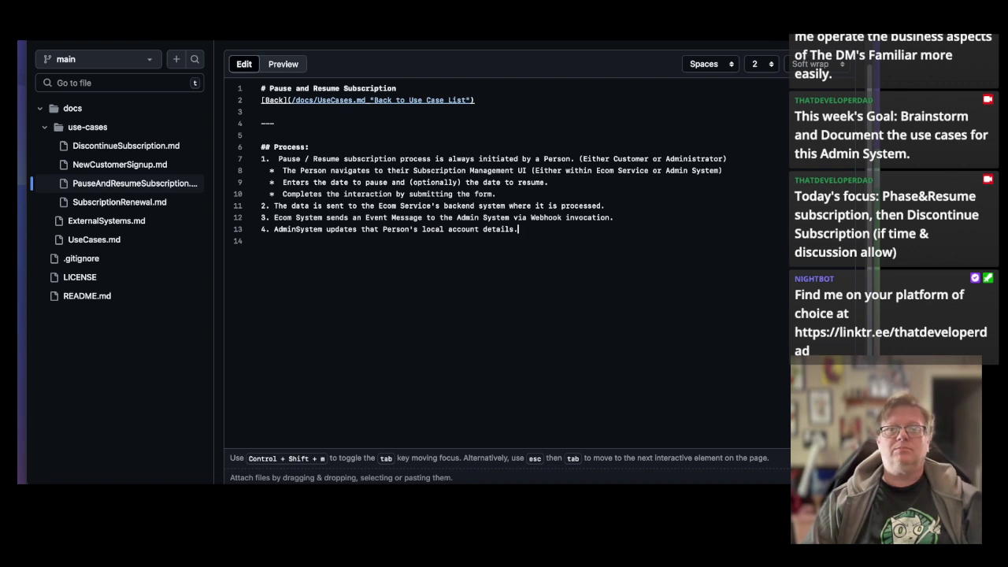
Start Process item 5 with the text "During the "Paused" time, if the Person logs in,".
{"action": "key", "text": "Return"}
{"action": "type", "text": "5."}
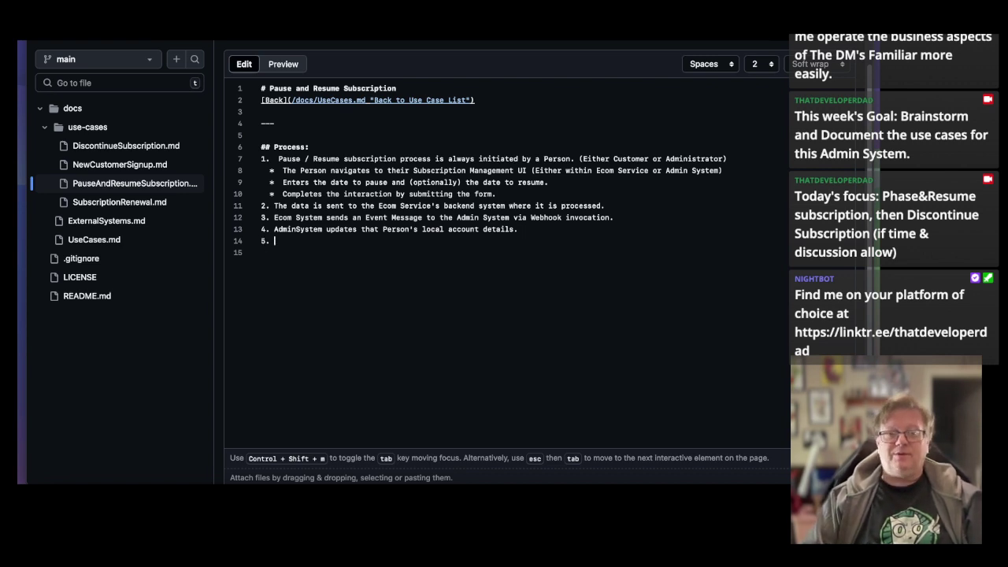
{"action": "type", "text": "During the \""}
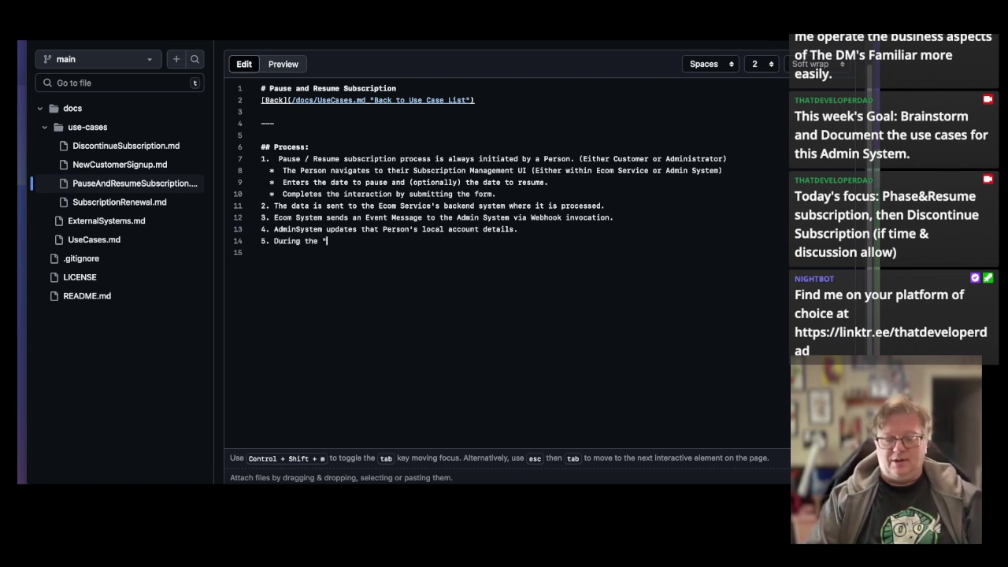
{"action": "type", "text": "Paused\" "}
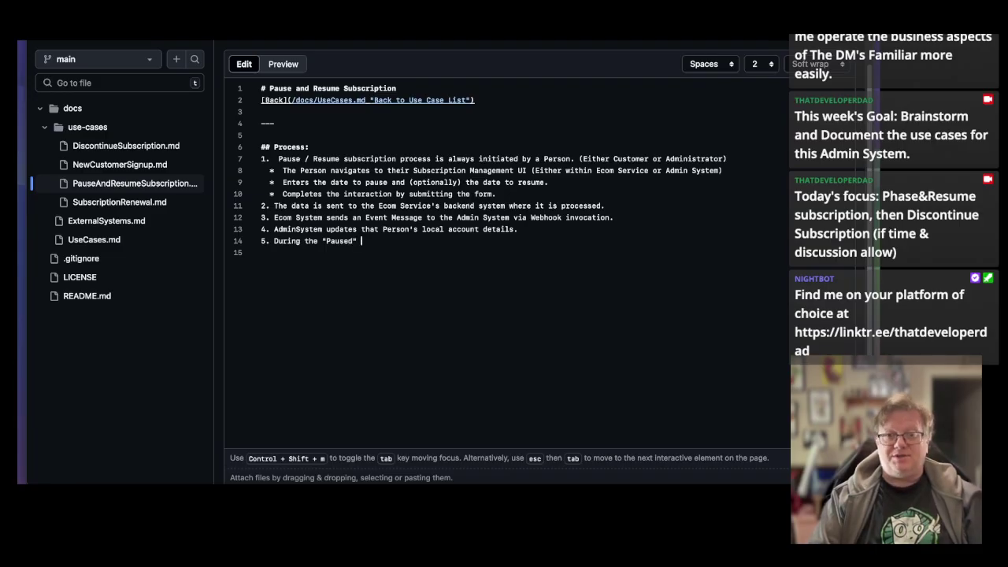
{"action": "type", "text": "time, "}
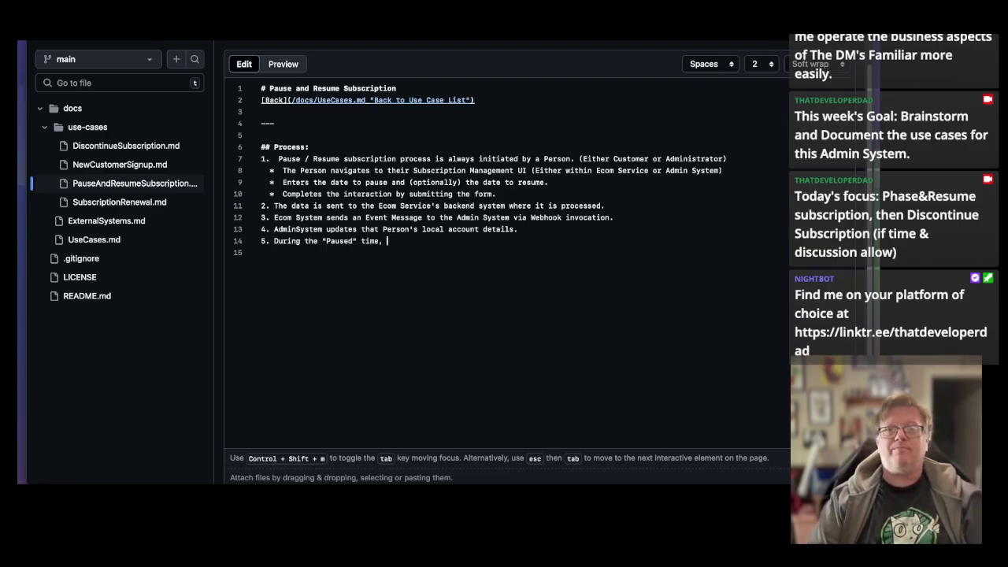
{"action": "type", "text": "if t"}
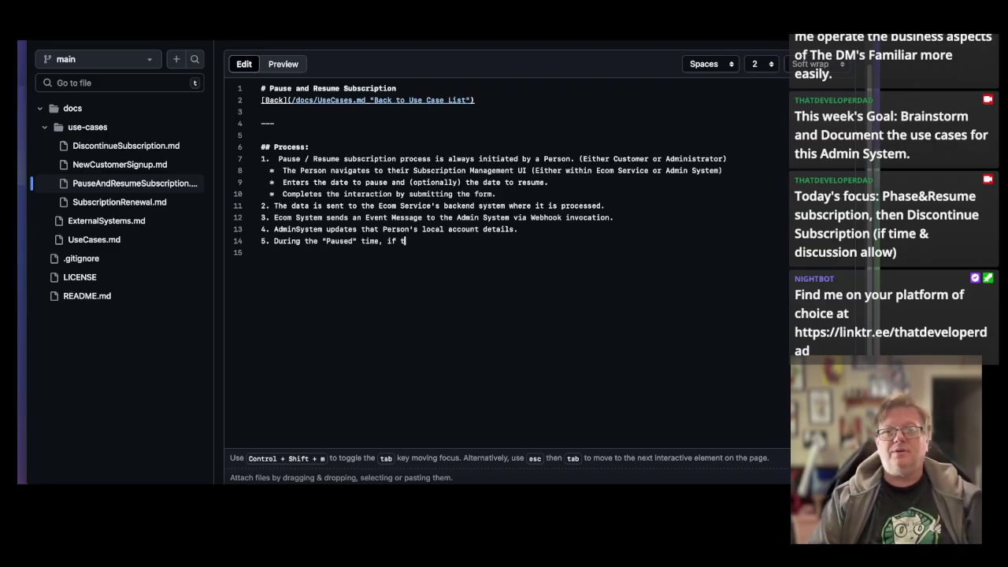
{"action": "type", "text": "he Person lo"}
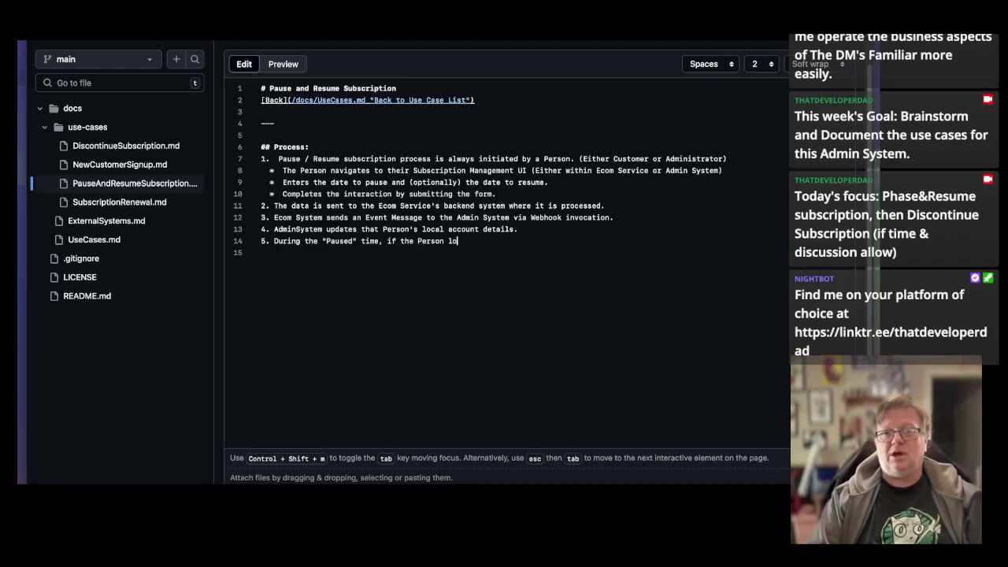
{"action": "type", "text": "gs in, "}
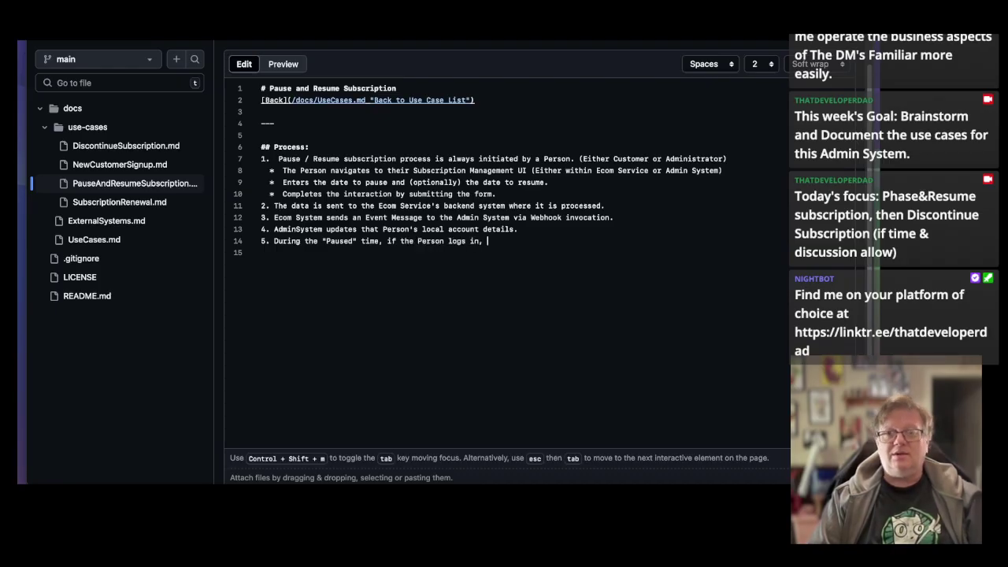
Complete item 5 with "they will not be able to use any of the "Paid" features of the application.".
{"action": "type", "text": "they weill"}
{"action": "key", "text": "BackSpace"}
{"action": "key", "text": "BackSpace"}
{"action": "key", "text": "BackSpace"}
{"action": "key", "text": "BackSpace"}
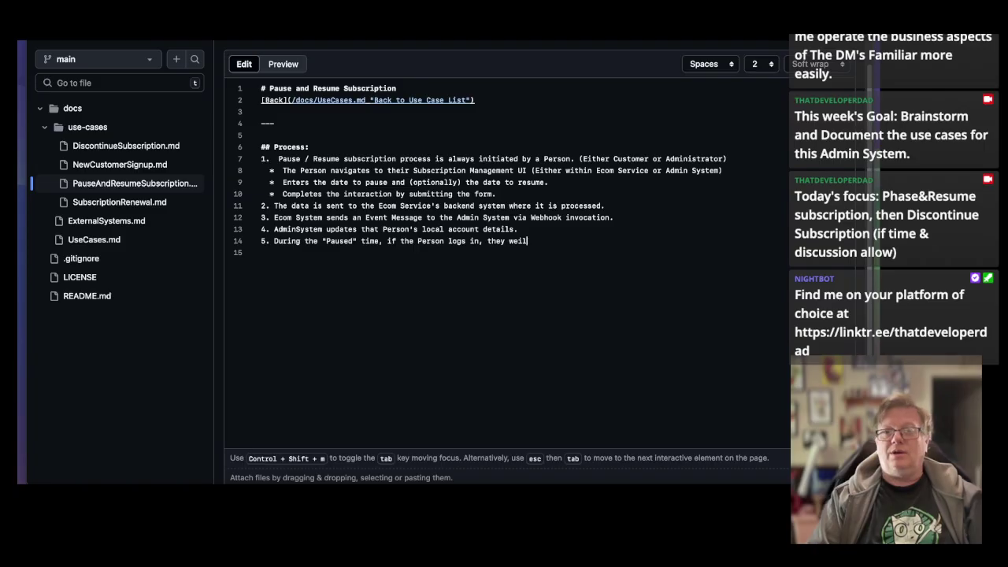
{"action": "type", "text": "ill not b"}
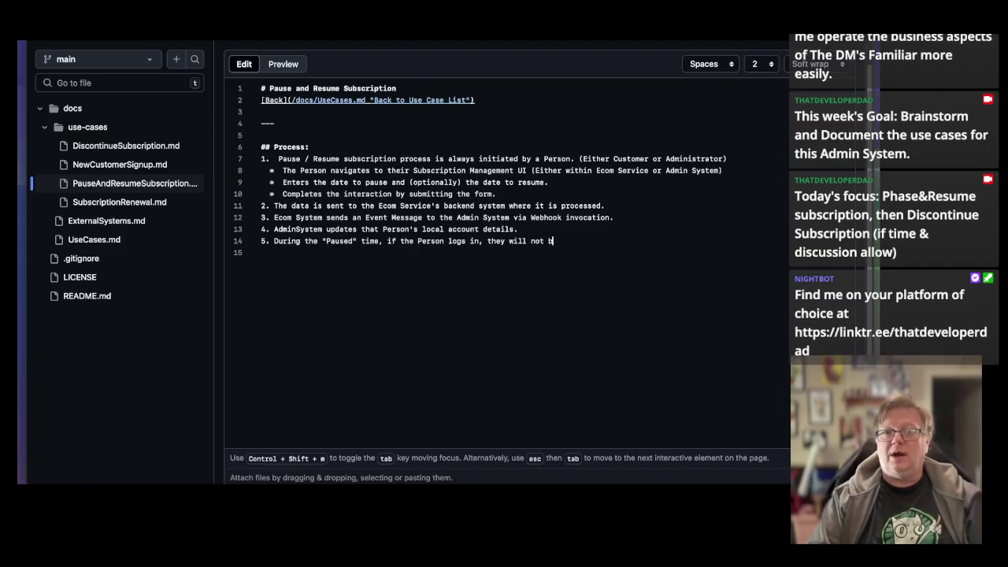
{"action": "type", "text": "e able to access"}
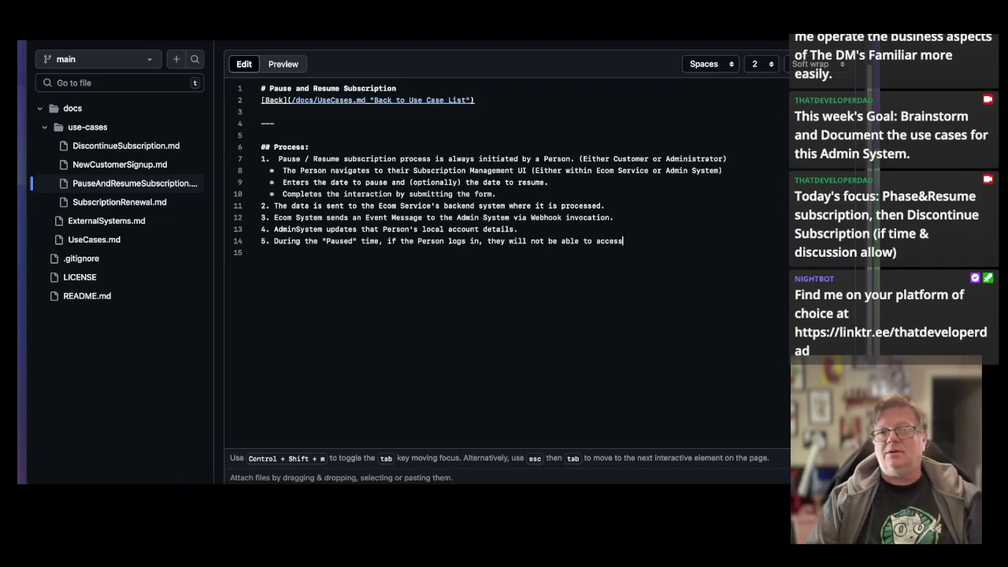
{"action": "key", "text": "BackSpace"}
{"action": "key", "text": "BackSpace"}
{"action": "key", "text": "BackSpace"}
{"action": "key", "text": "BackSpace"}
{"action": "key", "text": "BackSpace"}
{"action": "key", "text": "BackSpace"}
{"action": "type", "text": "use any "}
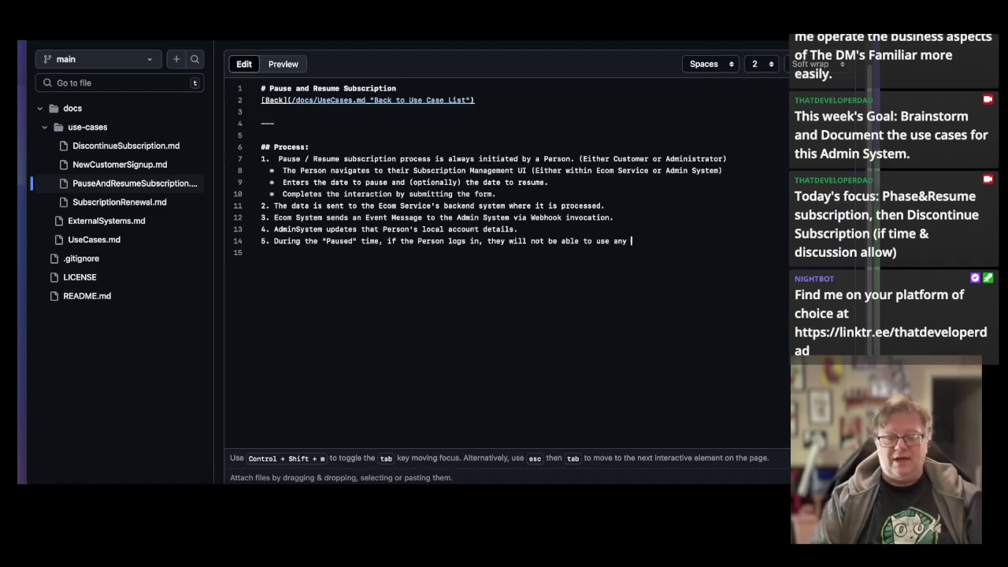
{"action": "type", "text": "of the \"Paid\" "}
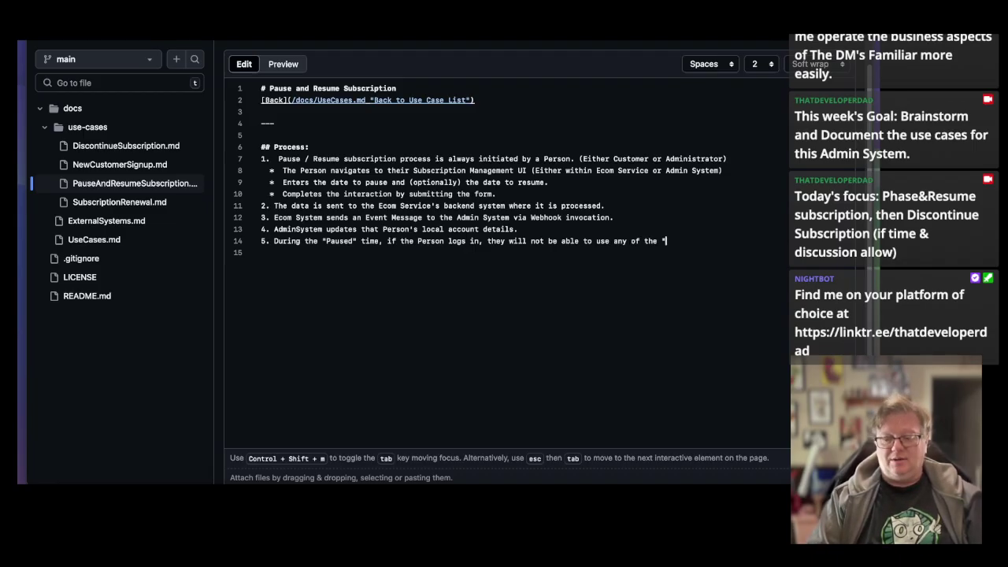
{"action": "type", "text": "features of"}
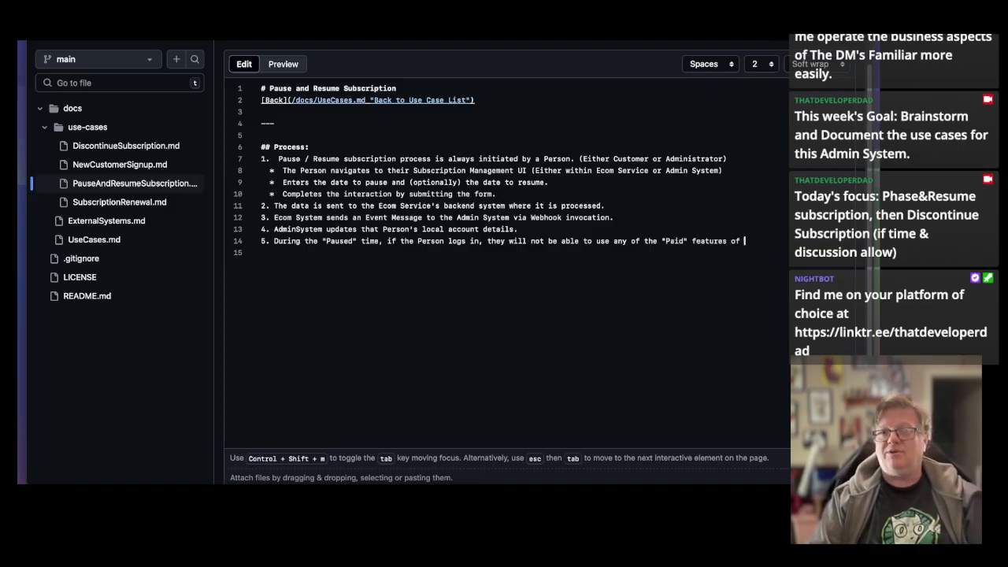
{"action": "type", "text": " the appl"}
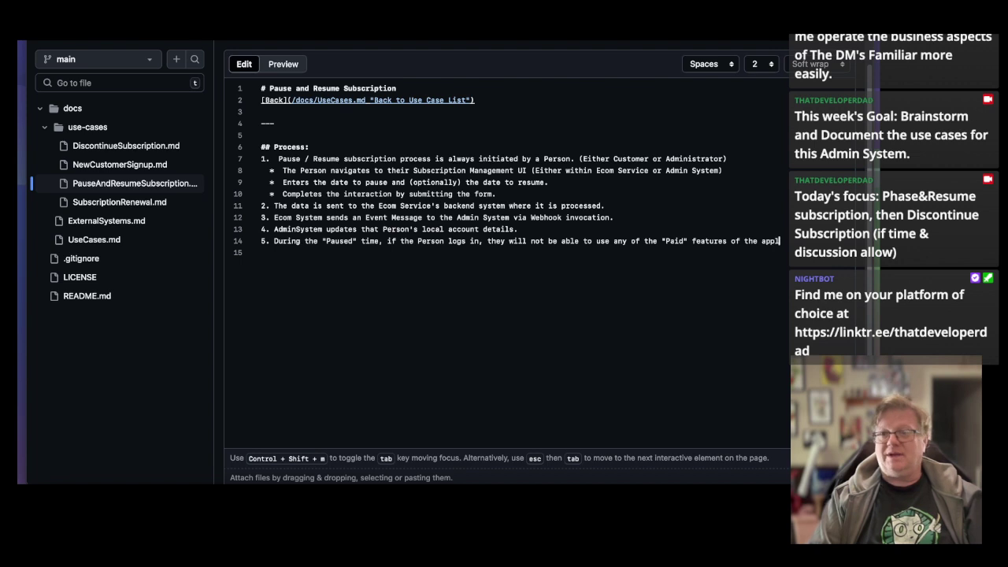
{"action": "type", "text": "ication."}
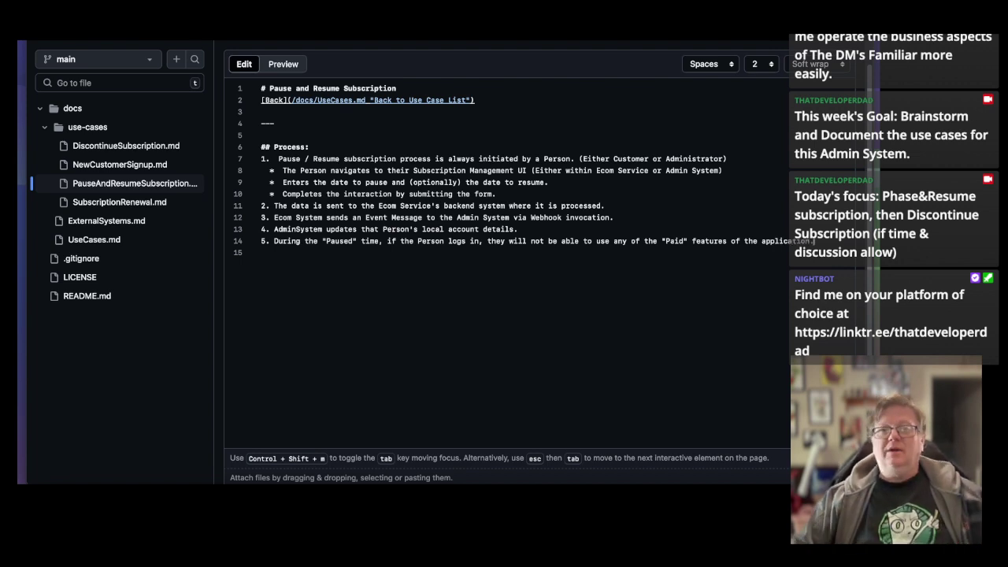
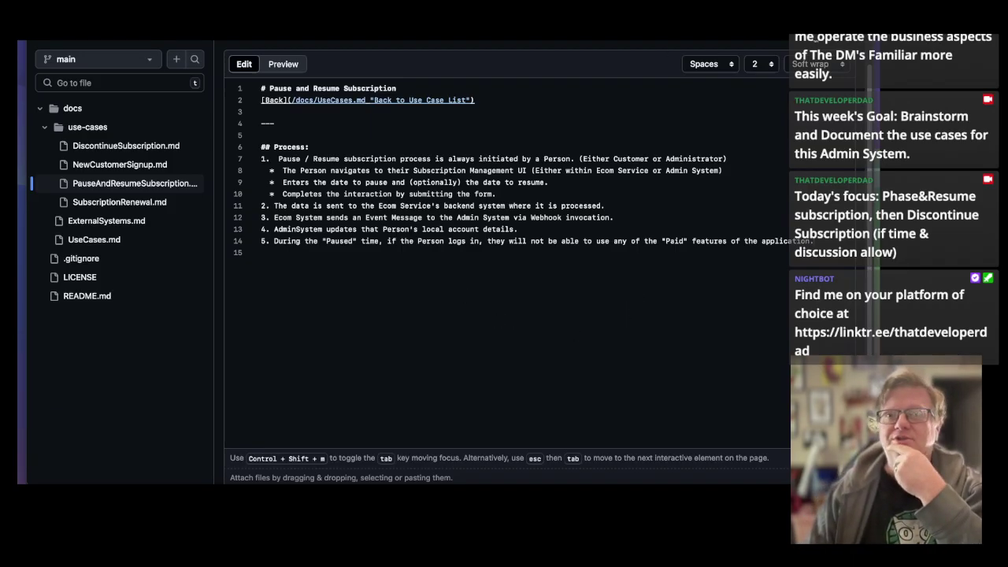
Commit the edited file directly to the main branch with the message "Update PauseAndResumeSubscription.md".
{"action": "left_click", "coordinate": [814, 37]}
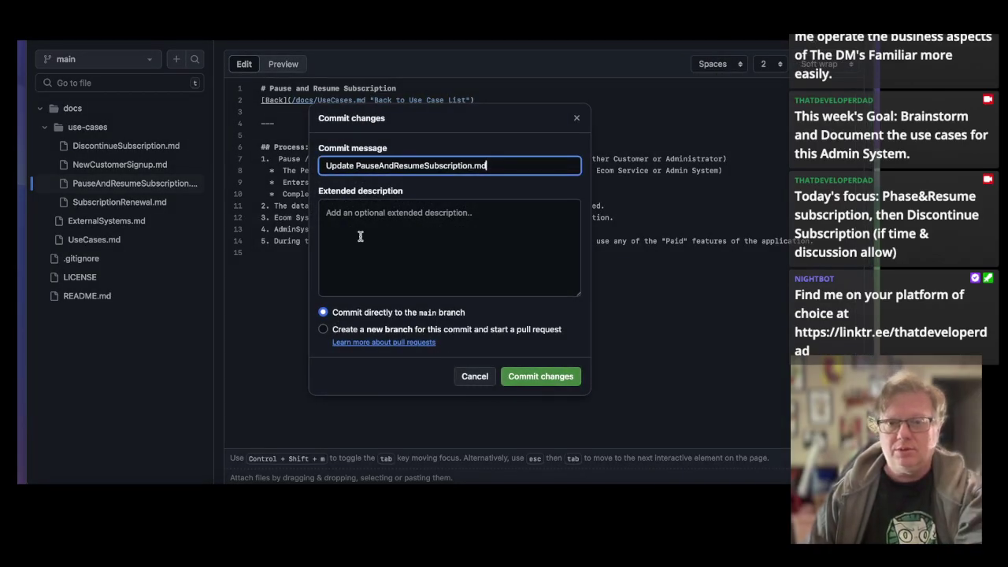
{"action": "left_click", "coordinate": [551, 382]}
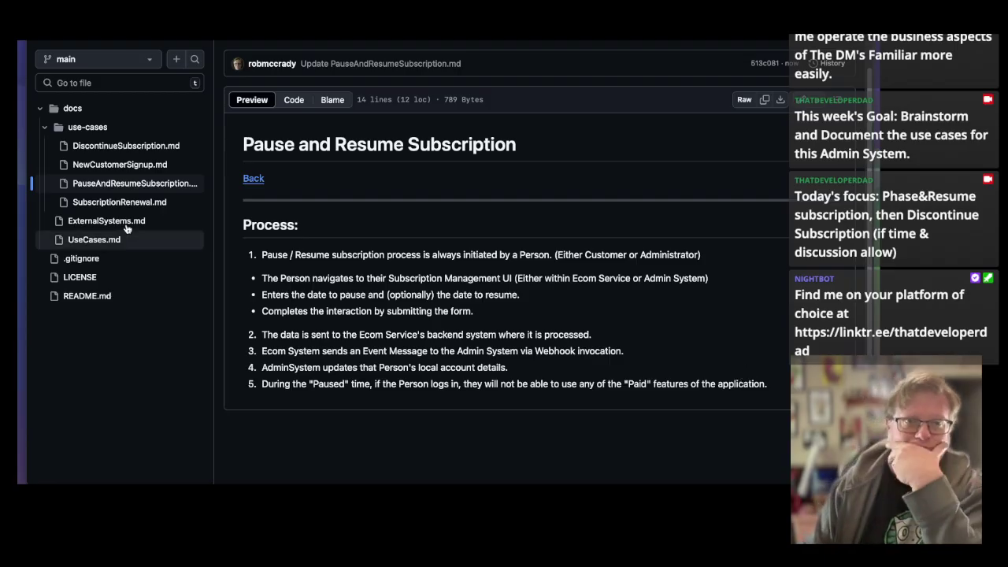
{"action": "left_click", "coordinate": [179, 59]}
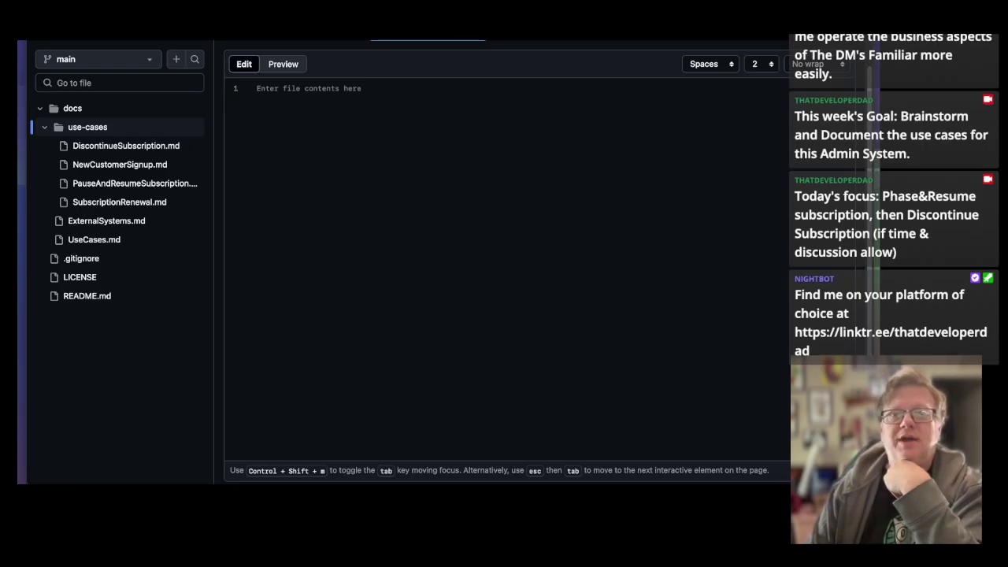
{"action": "left_click", "coordinate": [431, 40]}
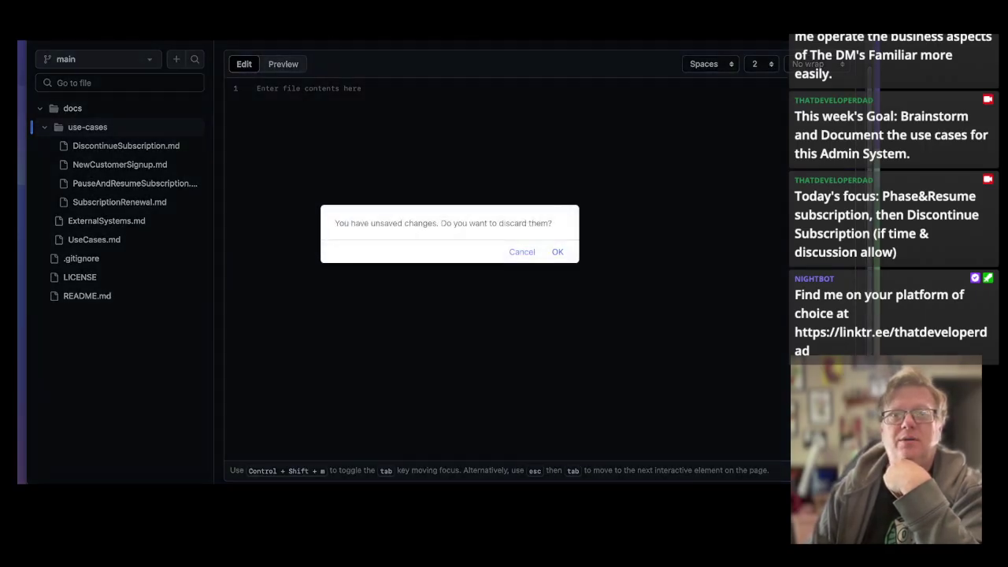
{"action": "left_click", "coordinate": [557, 252]}
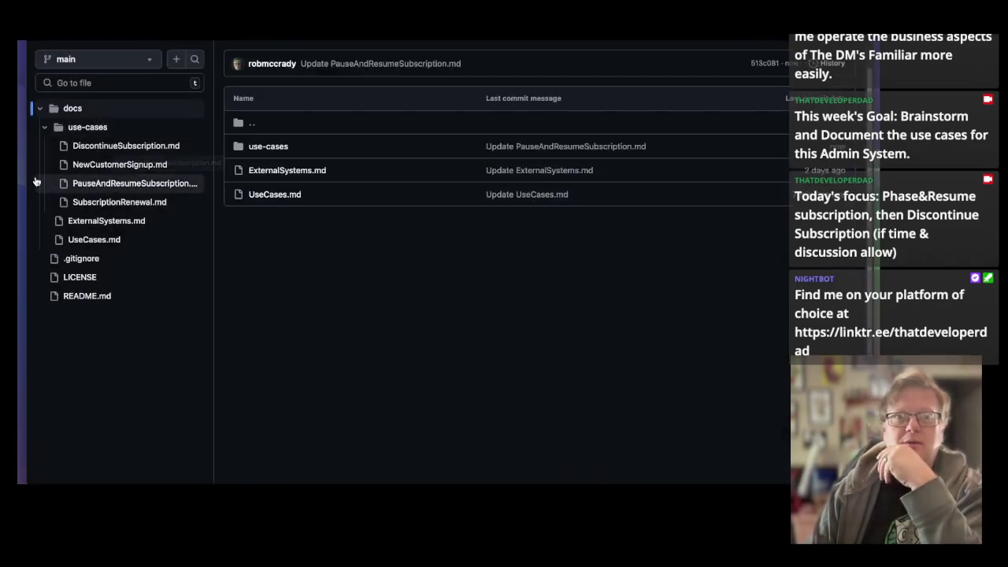
Create a new file in the docs folder and write the title "# Business Rules" followed by a "---" divider.
{"action": "left_click", "coordinate": [177, 63]}
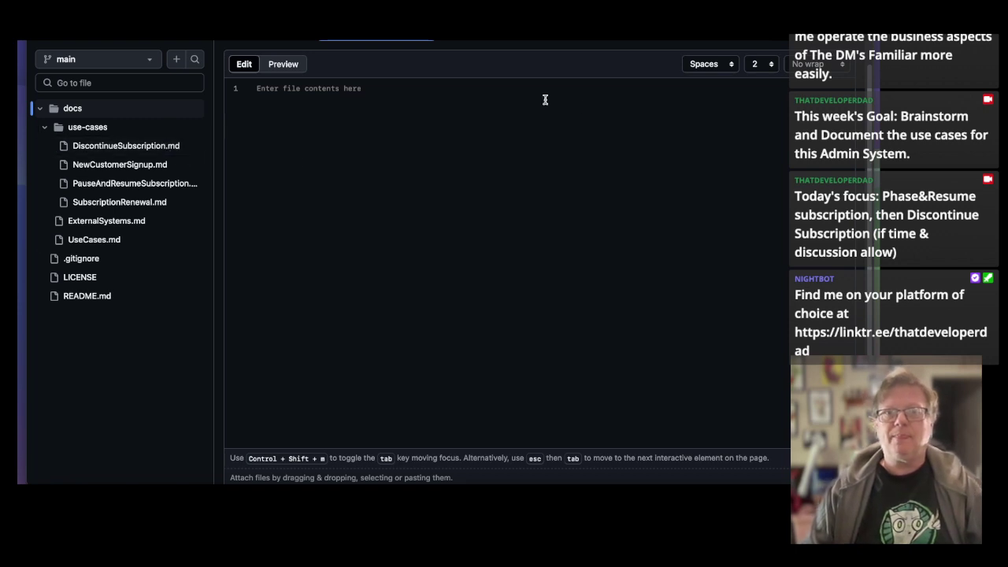
{"action": "left_click", "coordinate": [434, 99]}
{"action": "type", "text": "# "}
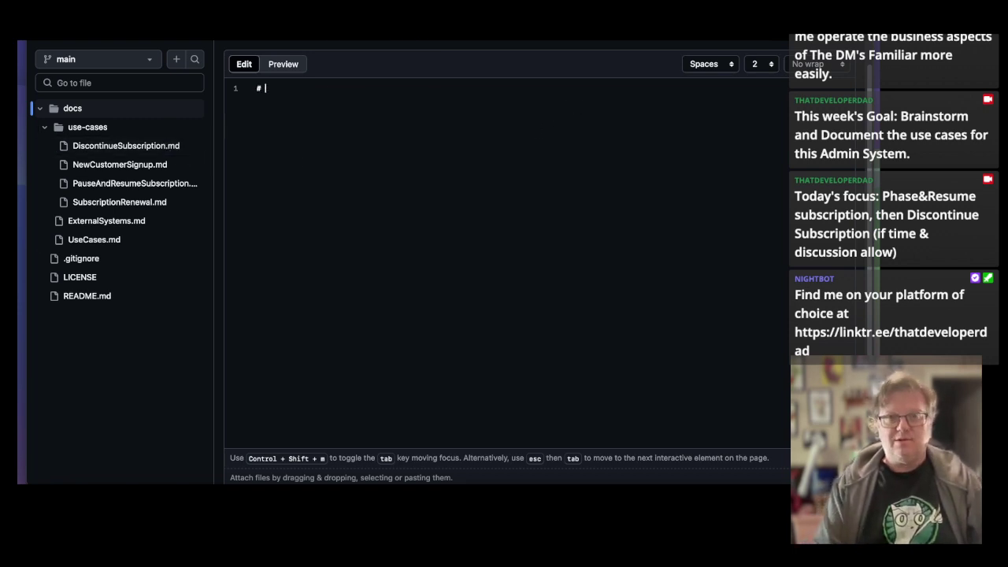
{"action": "type", "text": "Business Rules"}
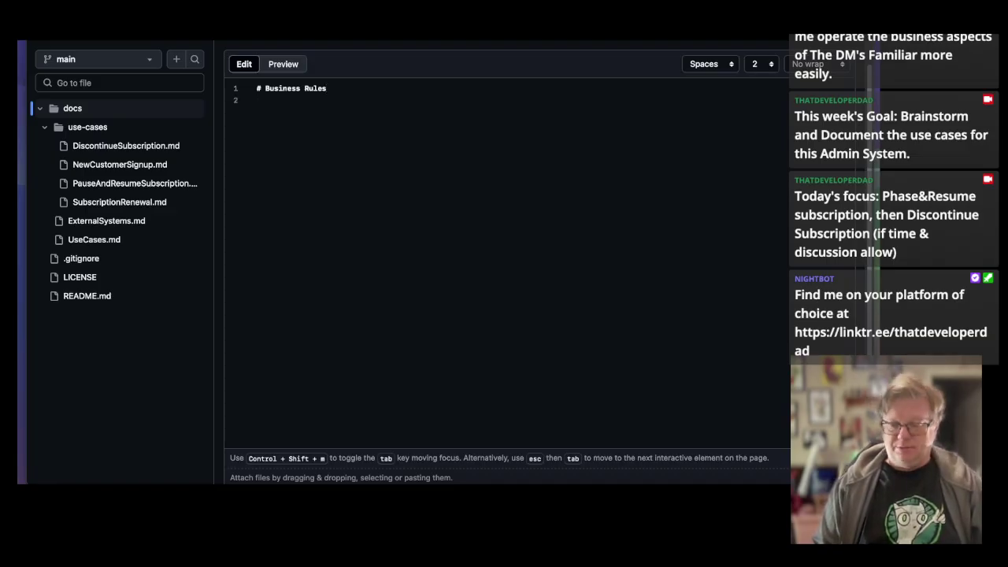
{"action": "type", "text": "---  "}
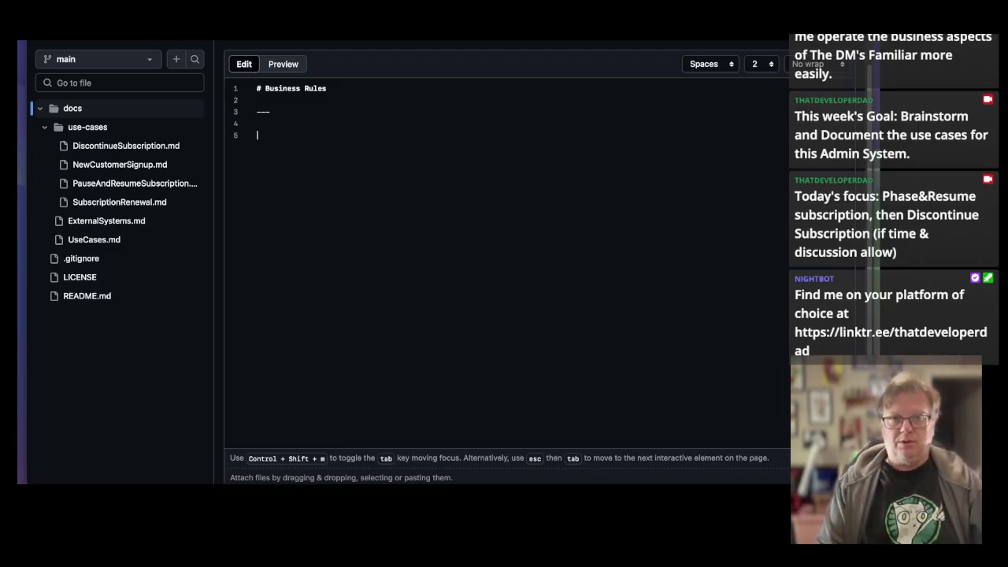
Add the second-level heading "## Feature Access" below the divider.
{"action": "type", "text": "##"}
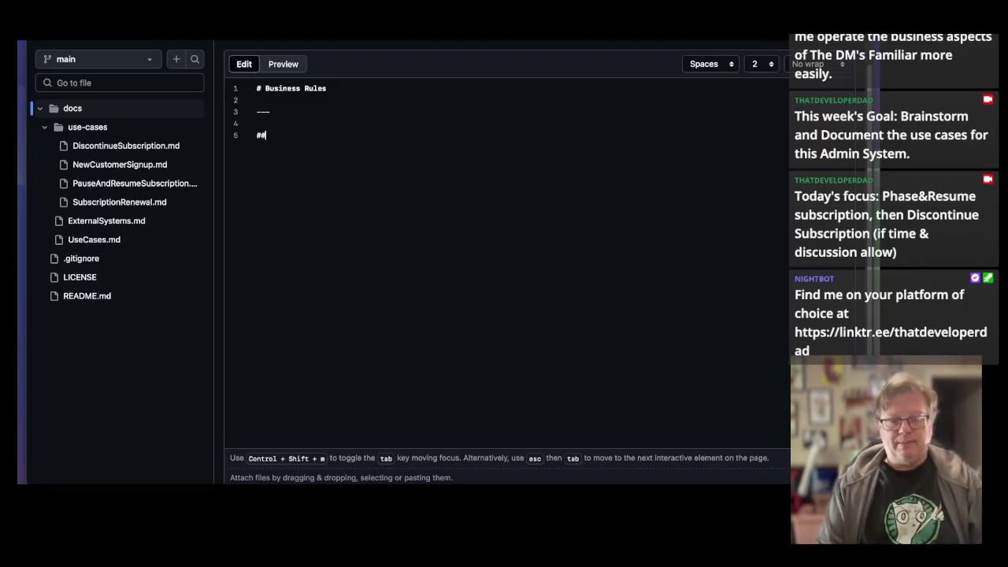
{"action": "type", "text": " Feature Access"}
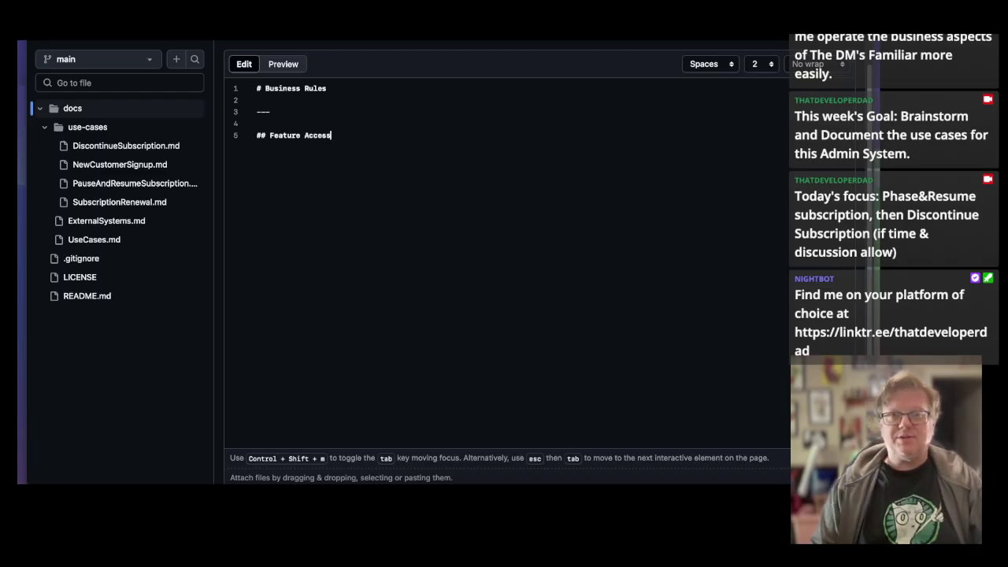
{"action": "key", "text": "Return"}
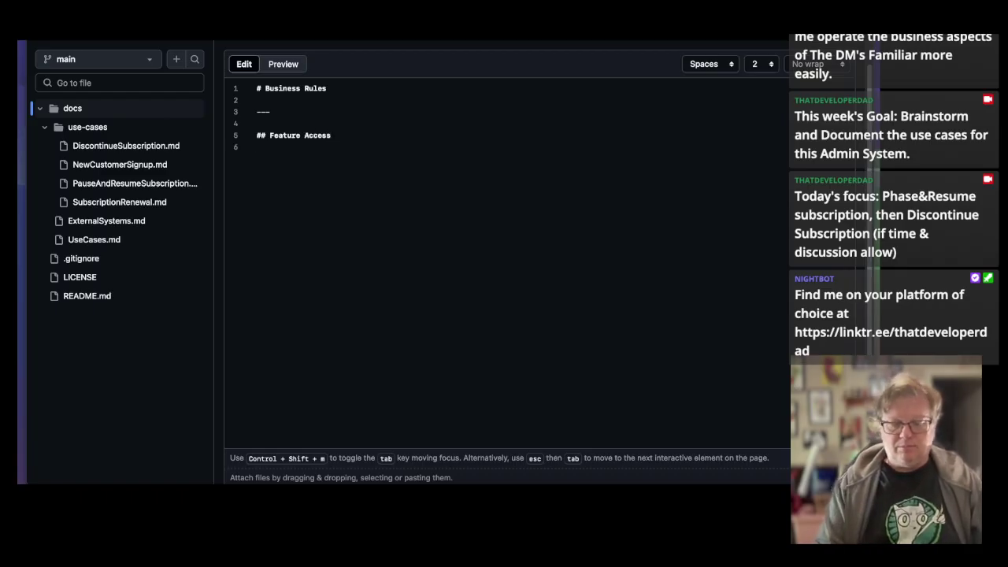
Begin a bold sentence under Feature Access with "**In General, any user Activity tht consumes billable resources".
{"action": "type", "text": "**"}
{"action": "key", "text": "BackSpace"}
{"action": "key", "text": "BackSpace"}
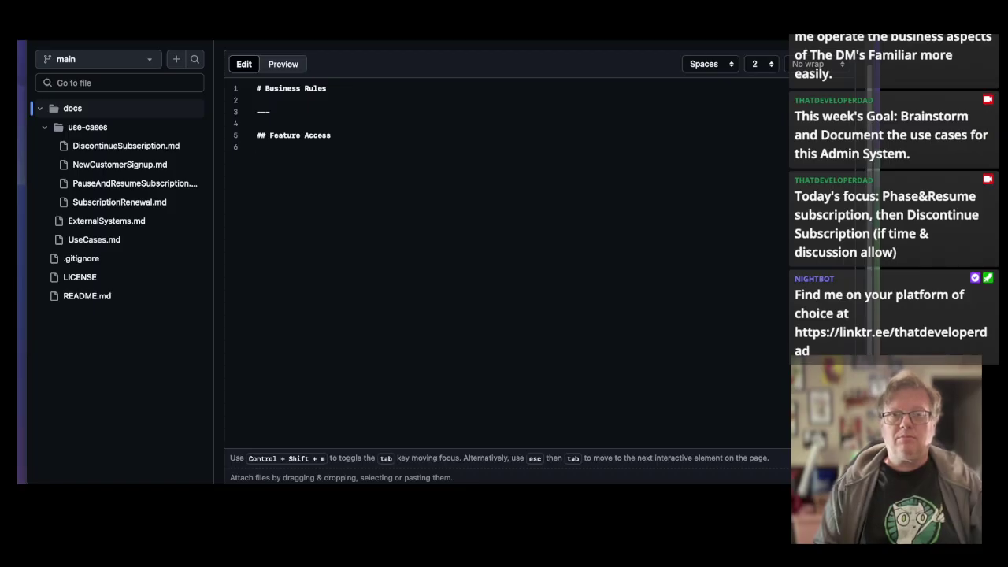
{"action": "type", "text": "***"}
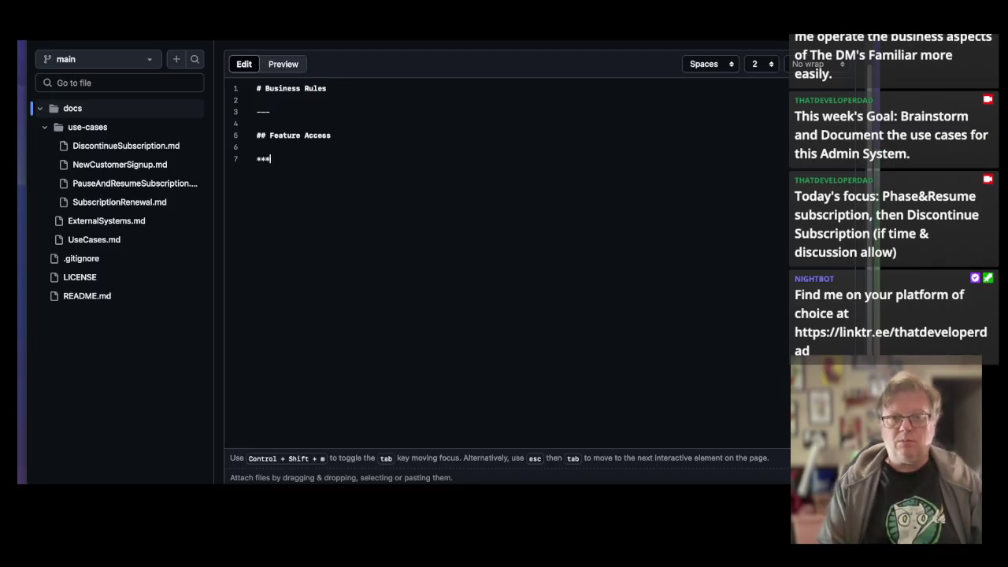
{"action": "key", "text": "BackSpace"}
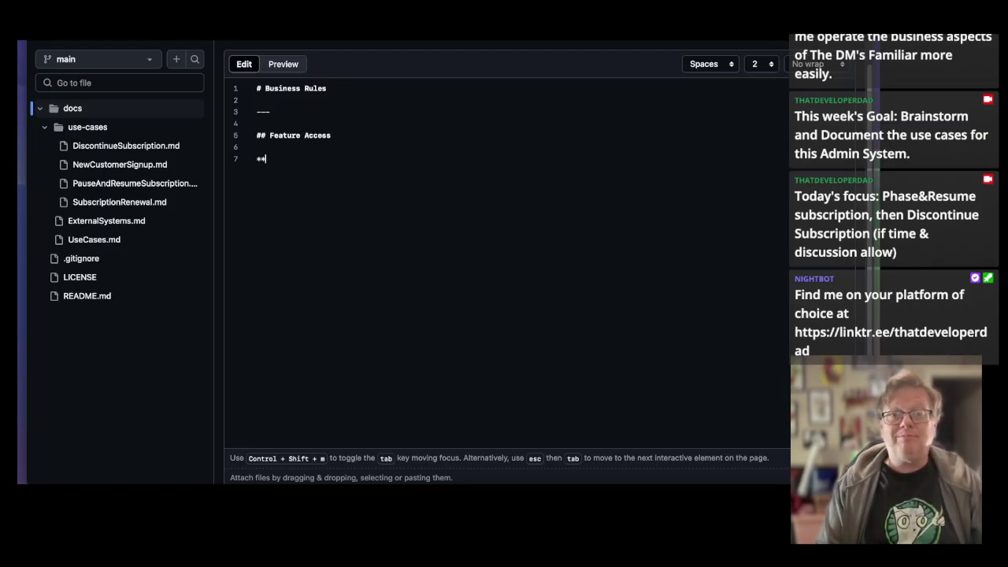
{"action": "type", "text": "In Gene"}
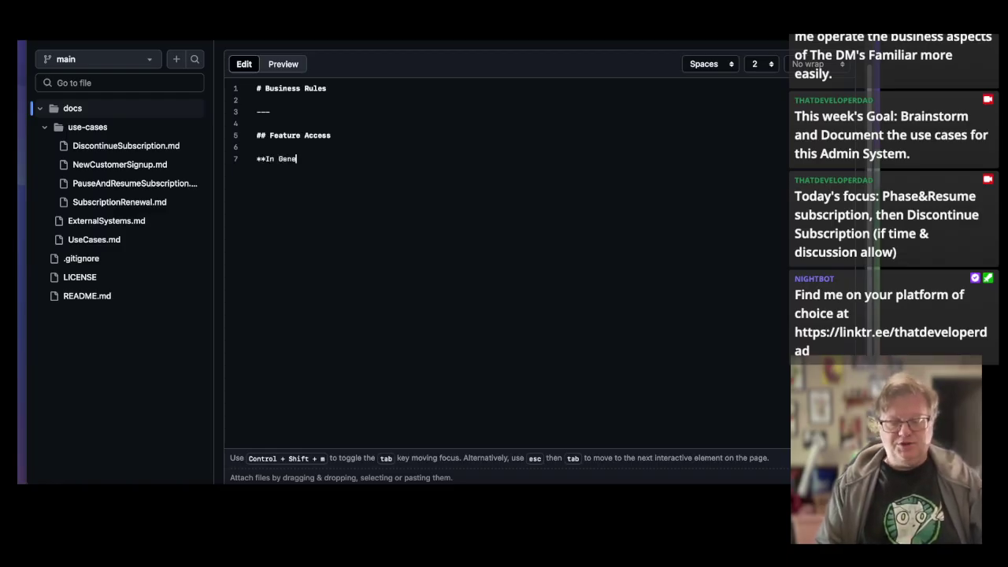
{"action": "type", "text": "ral, any "}
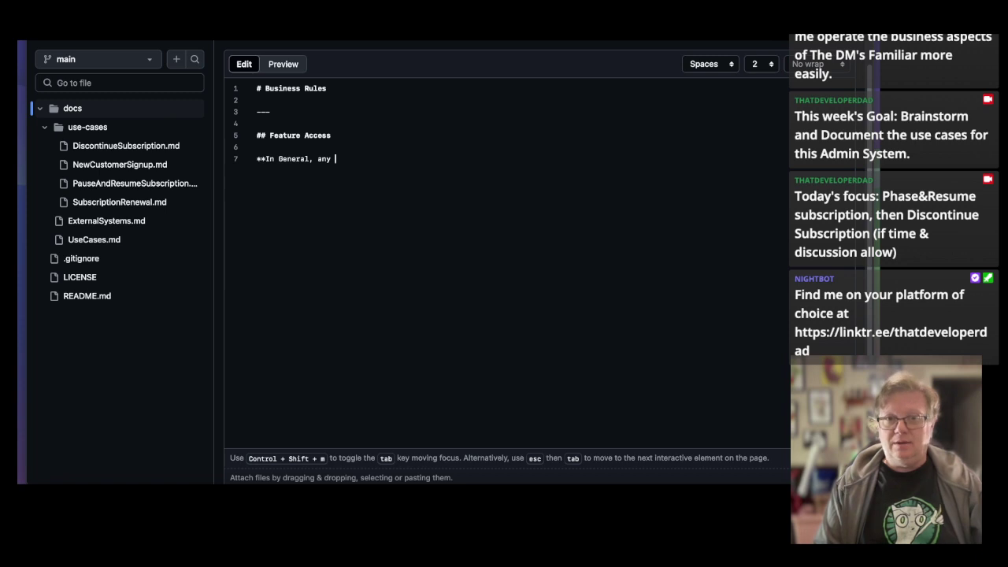
{"action": "type", "text": "use"}
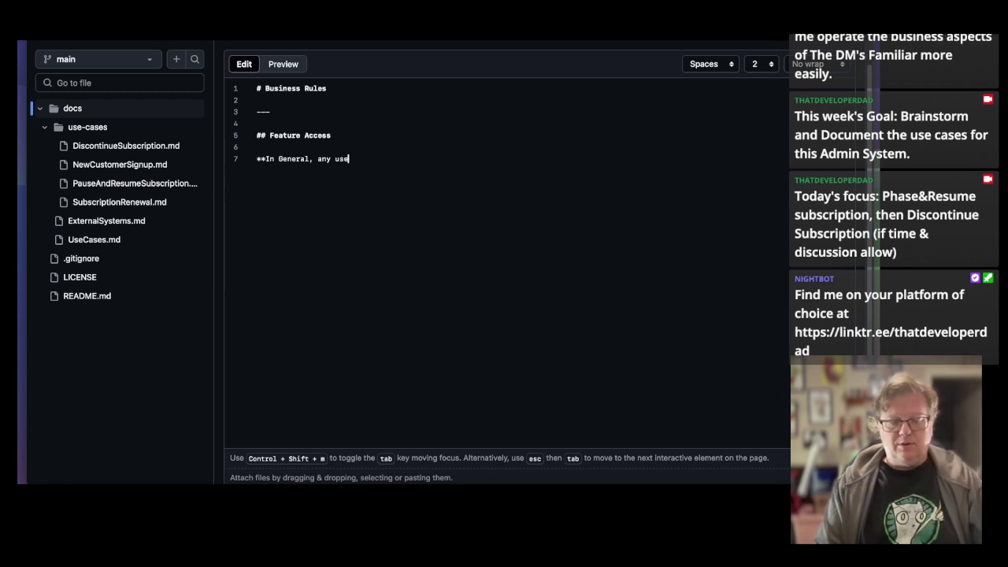
{"action": "type", "text": "r Activity "}
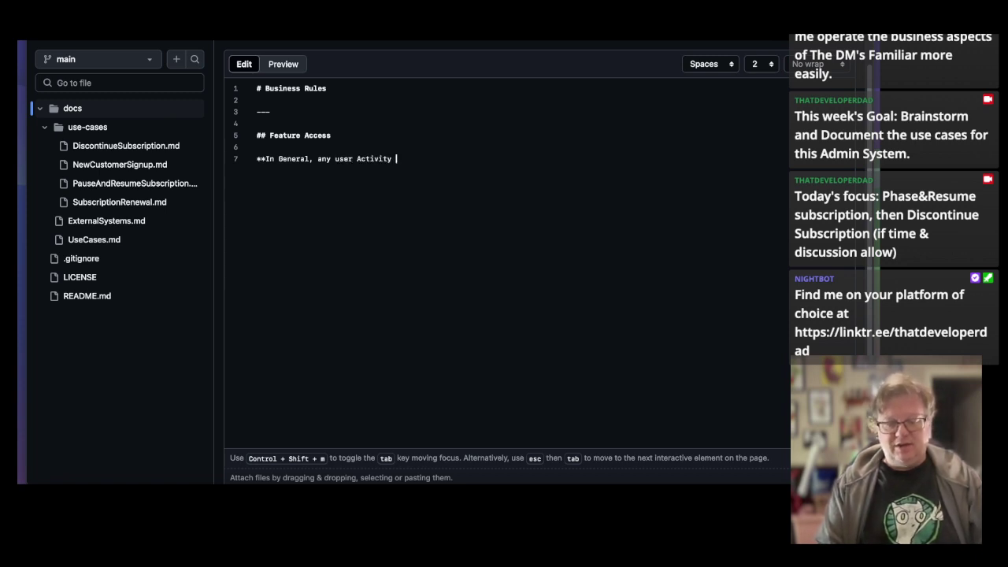
{"action": "type", "text": "tht consumes "}
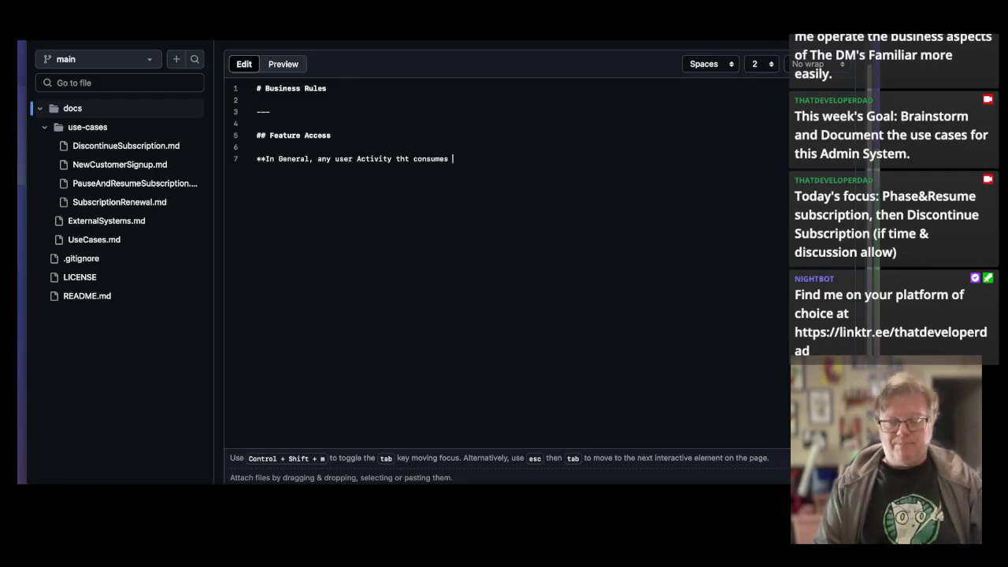
{"action": "type", "text": "b"}
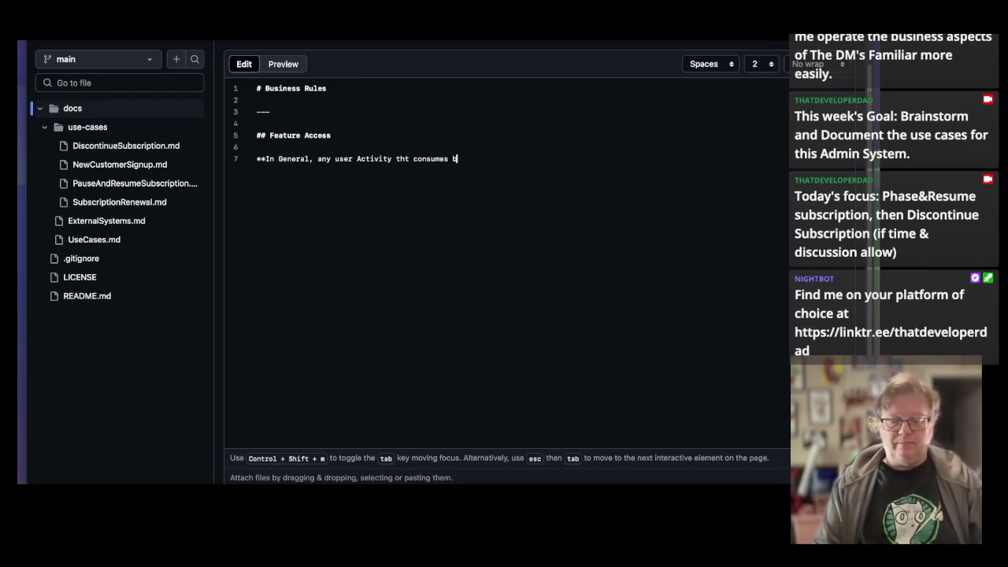
{"action": "type", "text": "illable resources"}
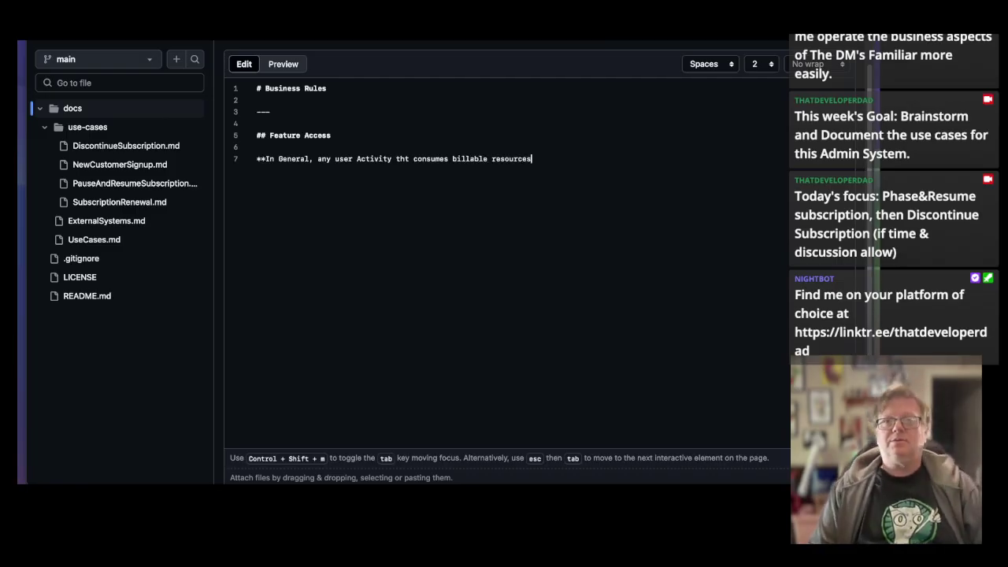
Add the examples "(AI Generations, Storage Space, etc...)" after "billable resources" in the sentence.
{"action": "type", "text": " (AI "}
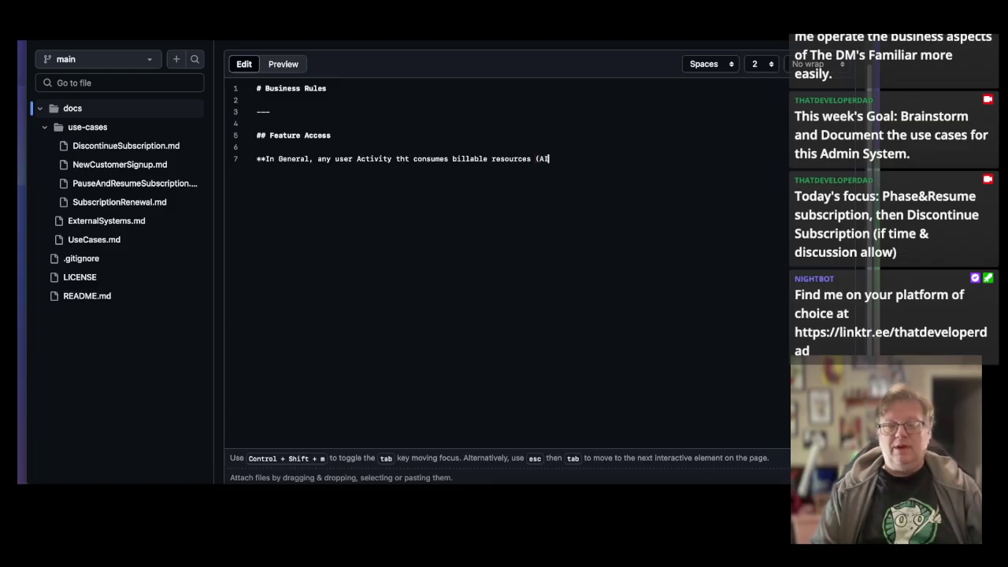
{"action": "type", "text": "Genera"}
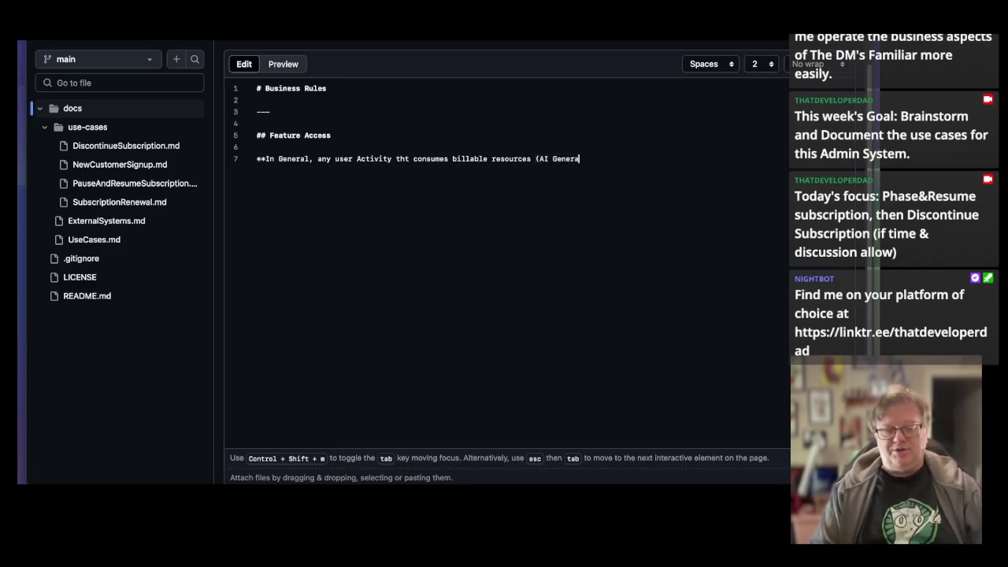
{"action": "type", "text": "tions, Storage"}
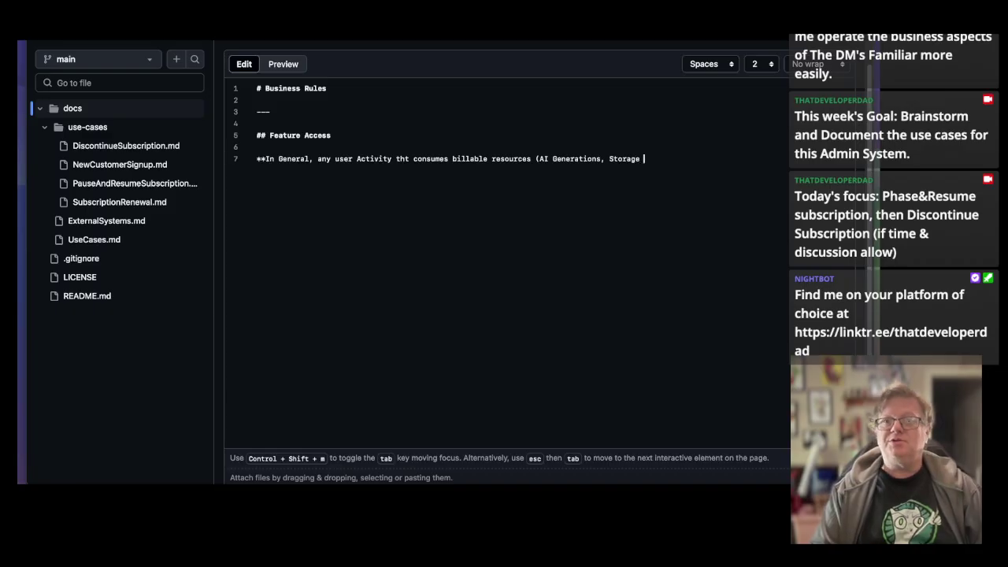
{"action": "type", "text": " Space, etc"}
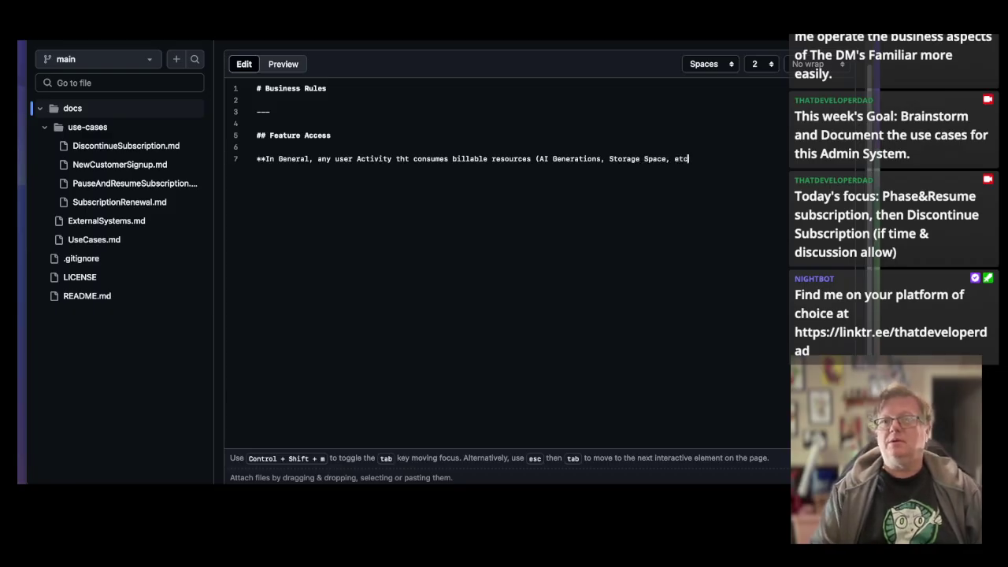
{"action": "type", "text": "...)"}
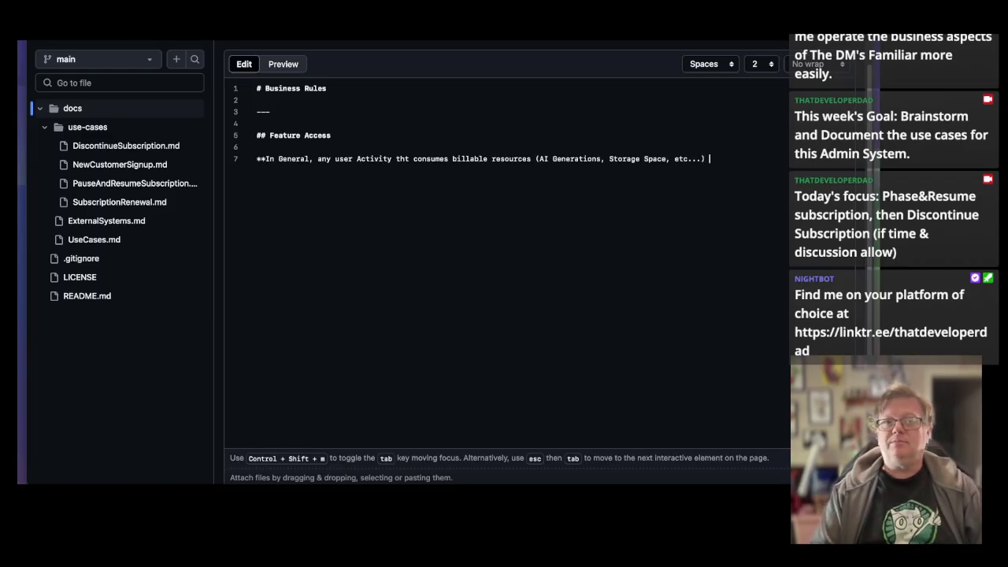
Finish the bold sentence with "will be limited to Paid Users.**".
{"action": "type", "text": " will be "}
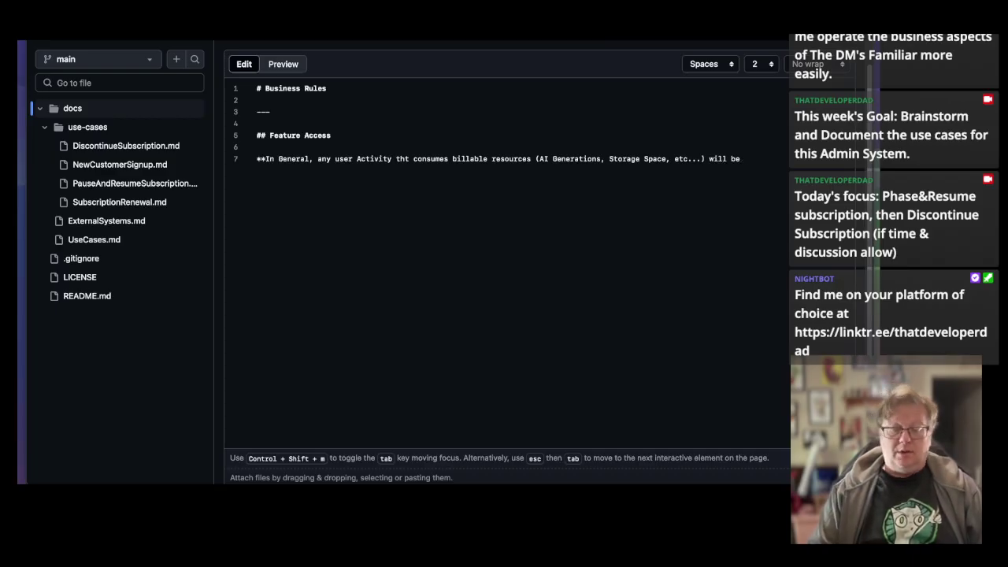
{"action": "type", "text": "pro"}
{"action": "key", "text": "BackSpace"}
{"action": "key", "text": "BackSpace"}
{"action": "key", "text": "BackSpace"}
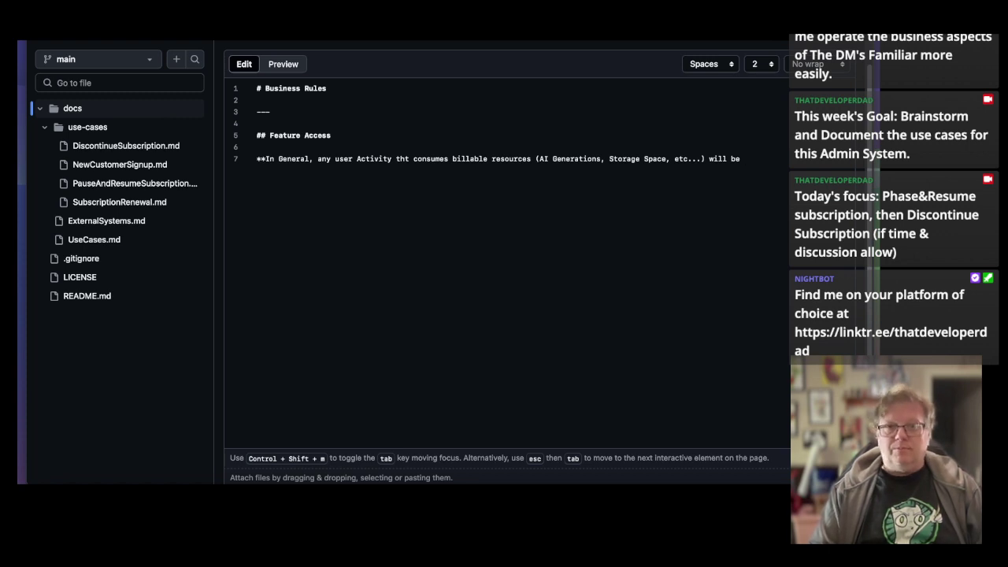
{"action": "type", "text": "limited"}
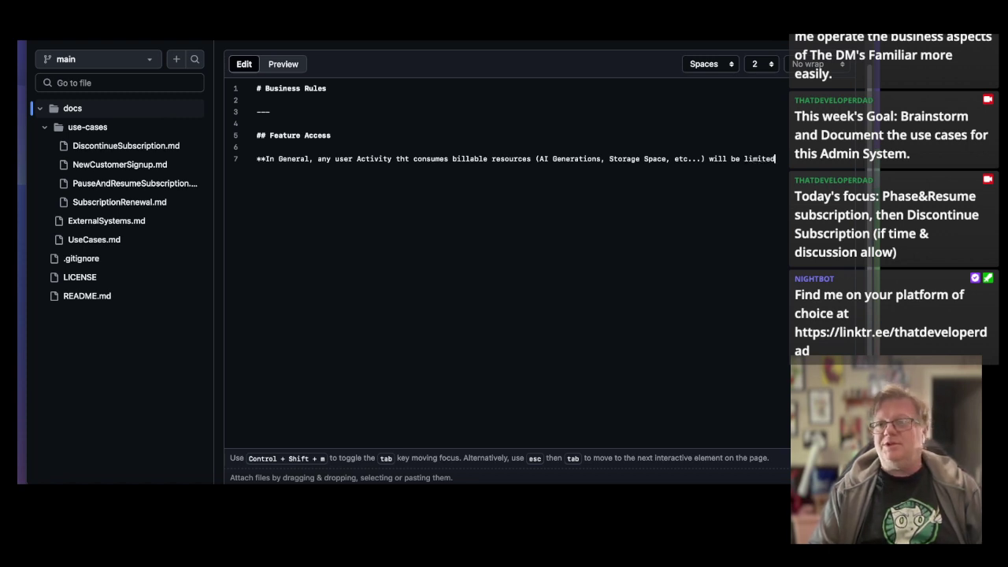
{"action": "type", "text": " to Paid Users"}
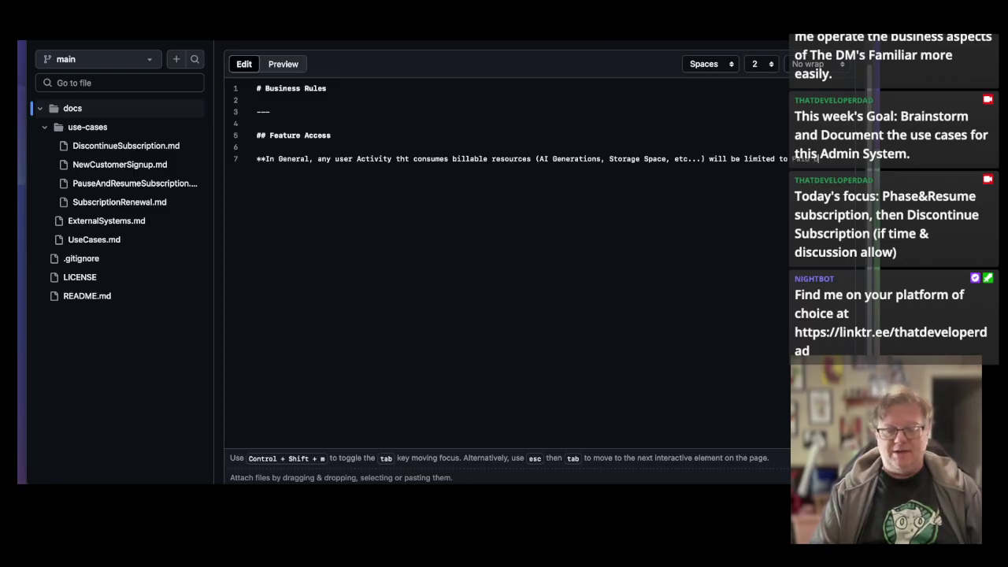
{"action": "type", "text": "."}
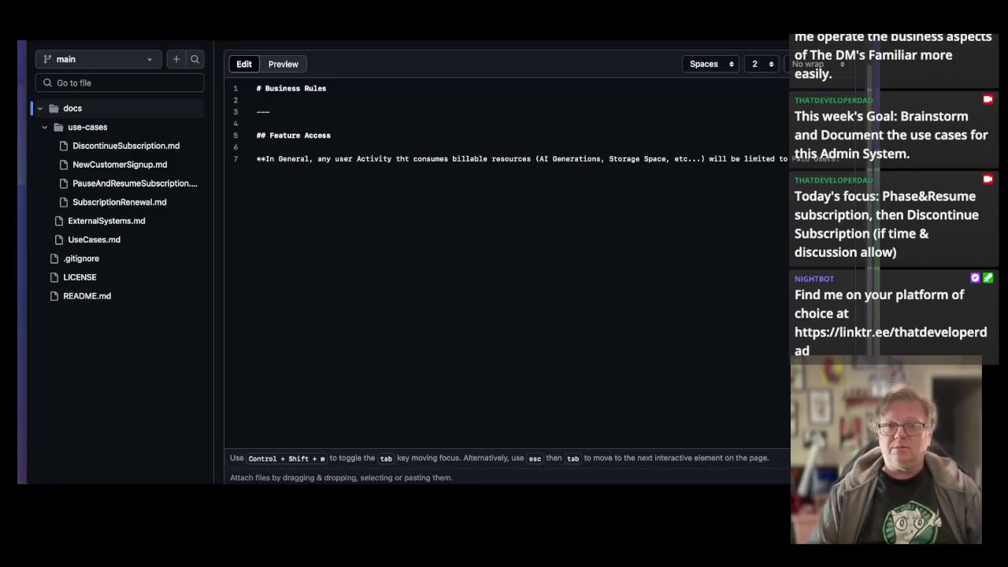
{"action": "type", "text": "**"}
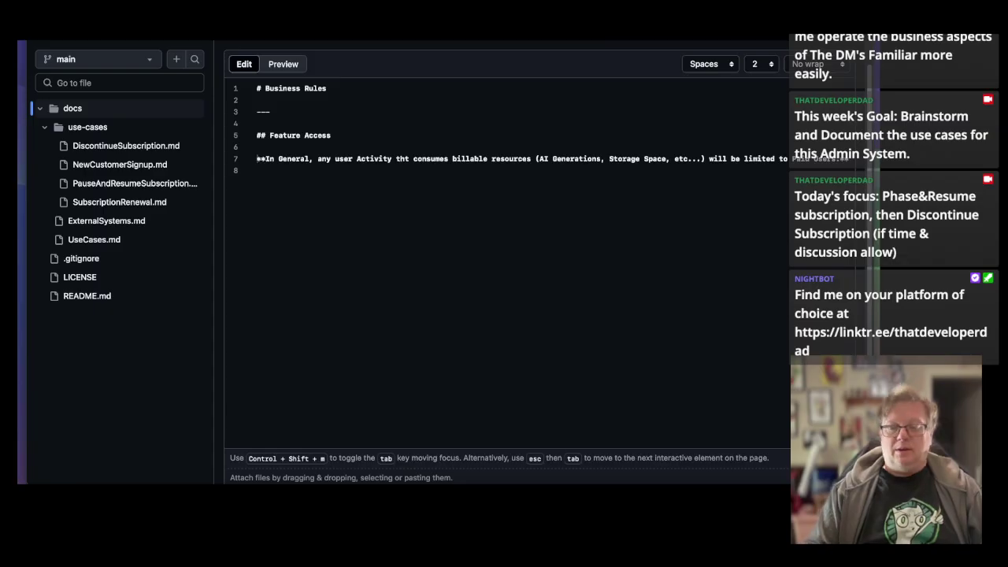
Turn the bold Feature Access sentence into a "*" bullet item and remove the stray text and empty line after it.
{"action": "type", "text": "*"}
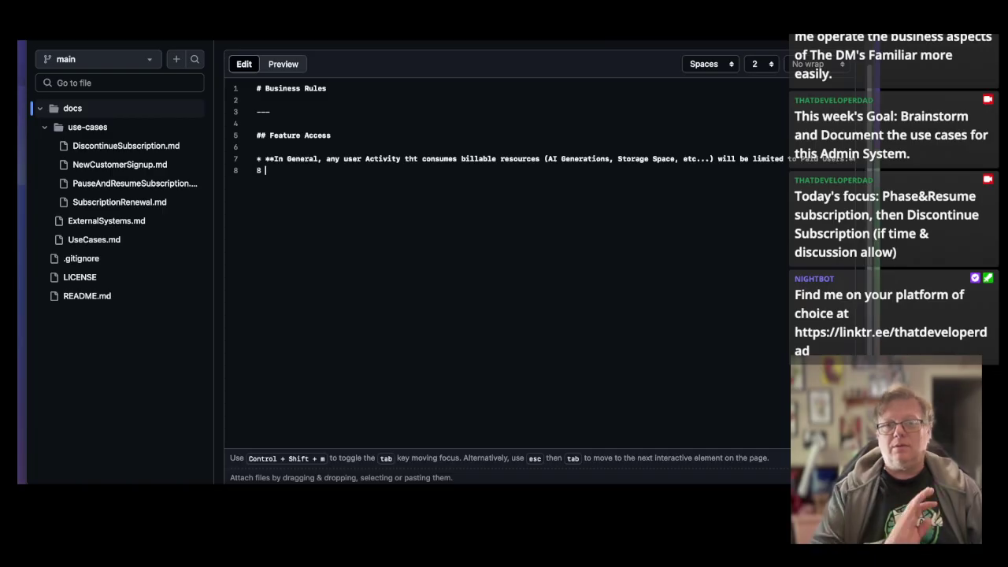
{"action": "key", "text": "BackSpace"}
{"action": "key", "text": "BackSpace"}
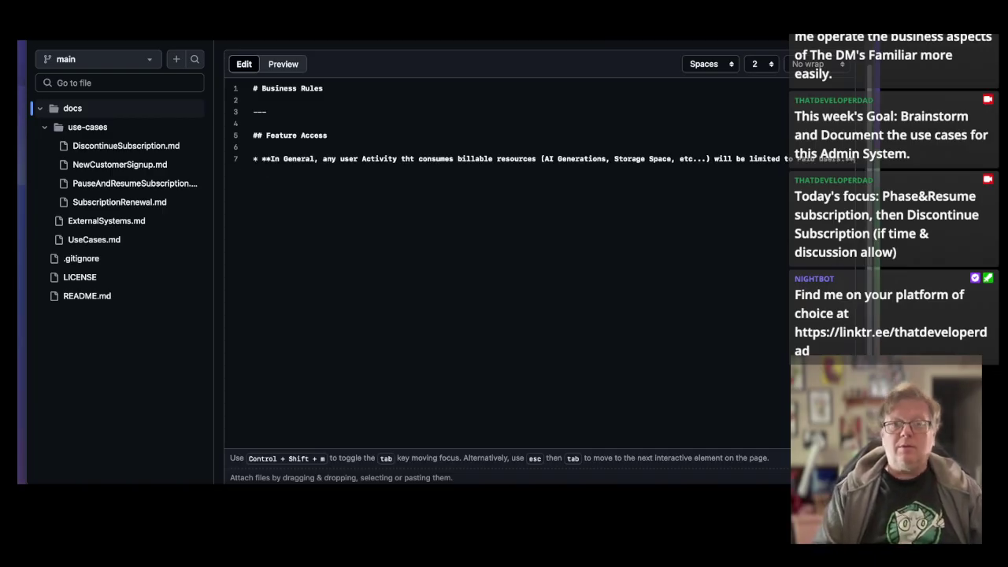
{"action": "type", "text": "*"}
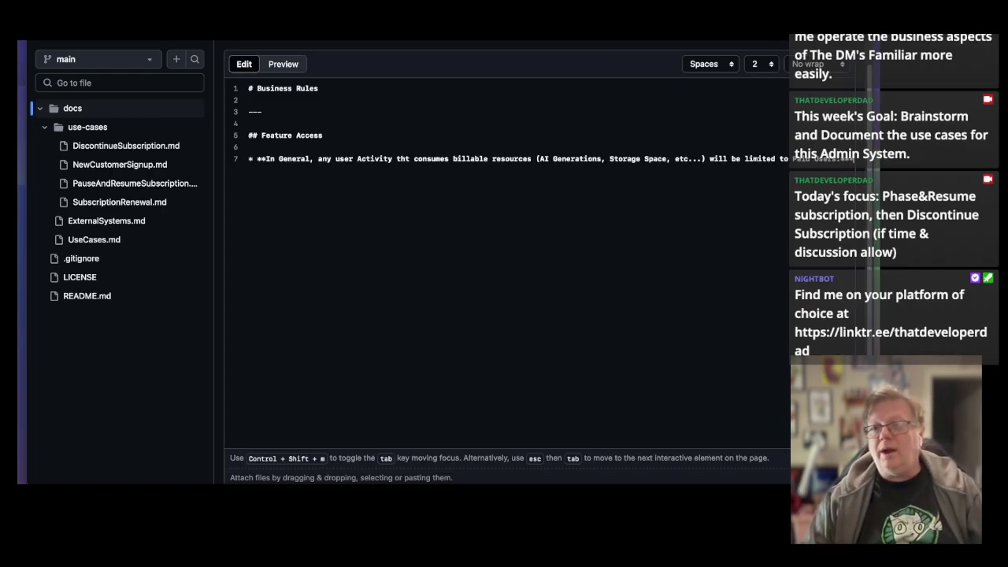
{"action": "key", "text": "BackSpace"}
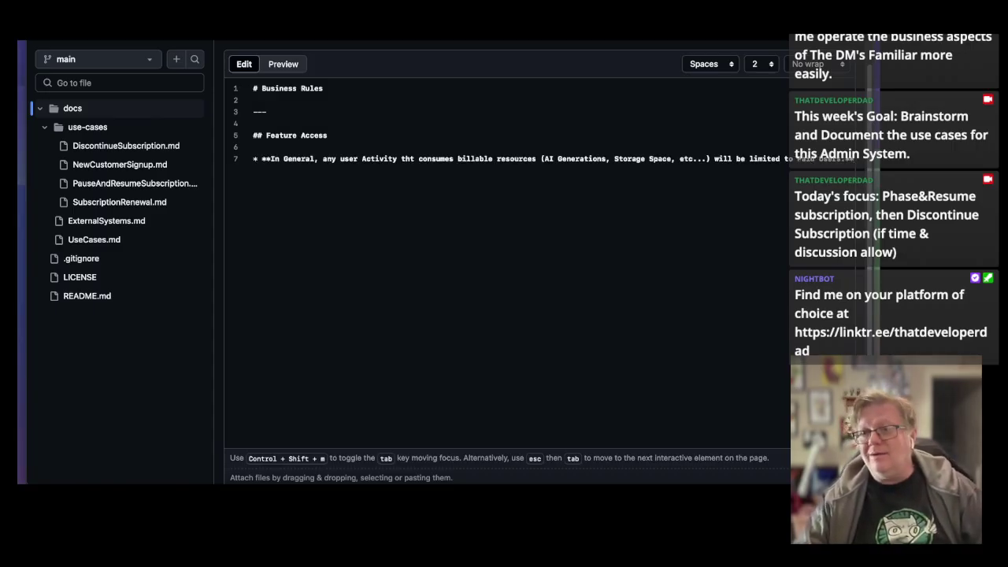
Start a second bullet under Feature Access with "In the case of a Paid user becoming an Unpaid user, any".
{"action": "key", "text": "Return"}
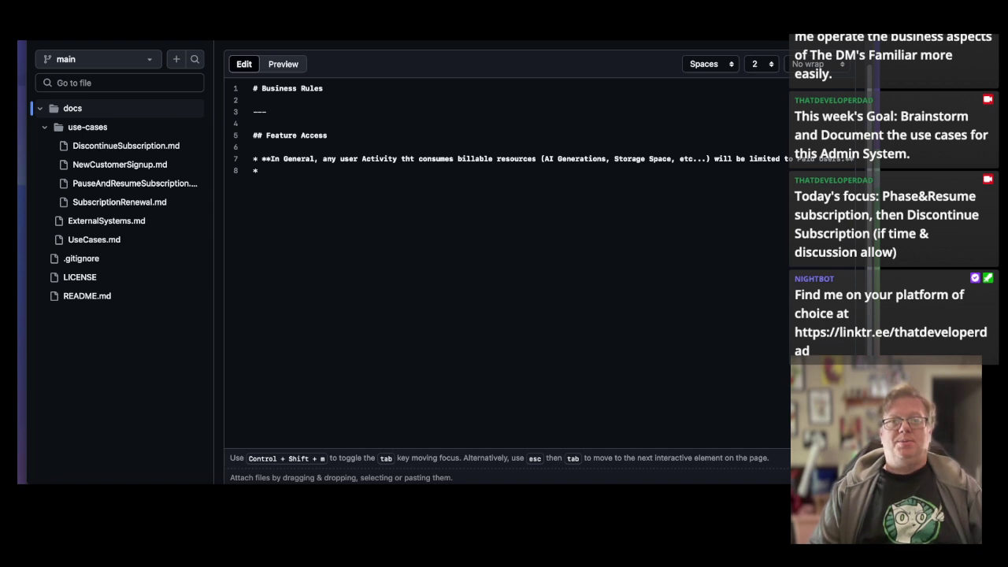
{"action": "type", "text": "In th"}
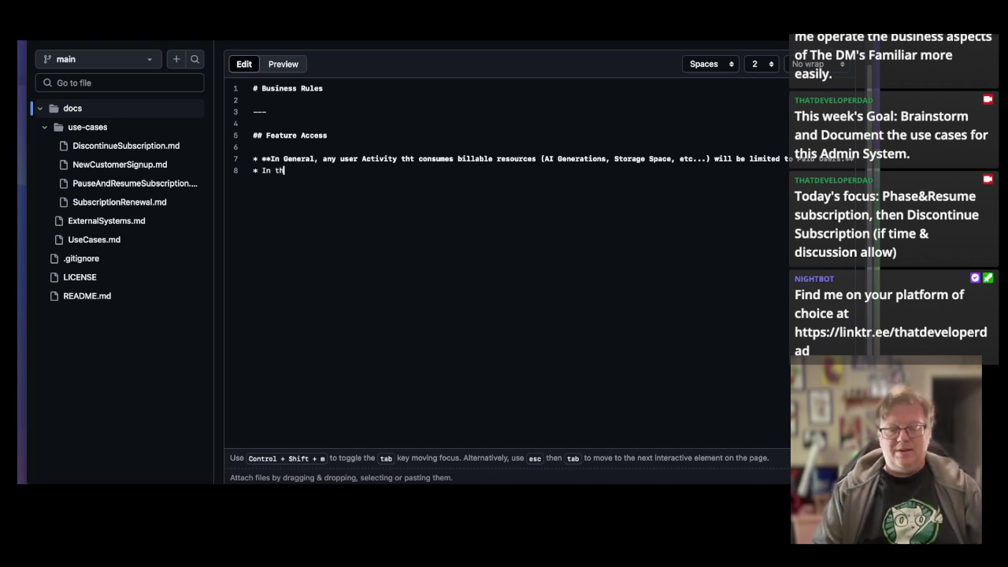
{"action": "type", "text": "e case of a "}
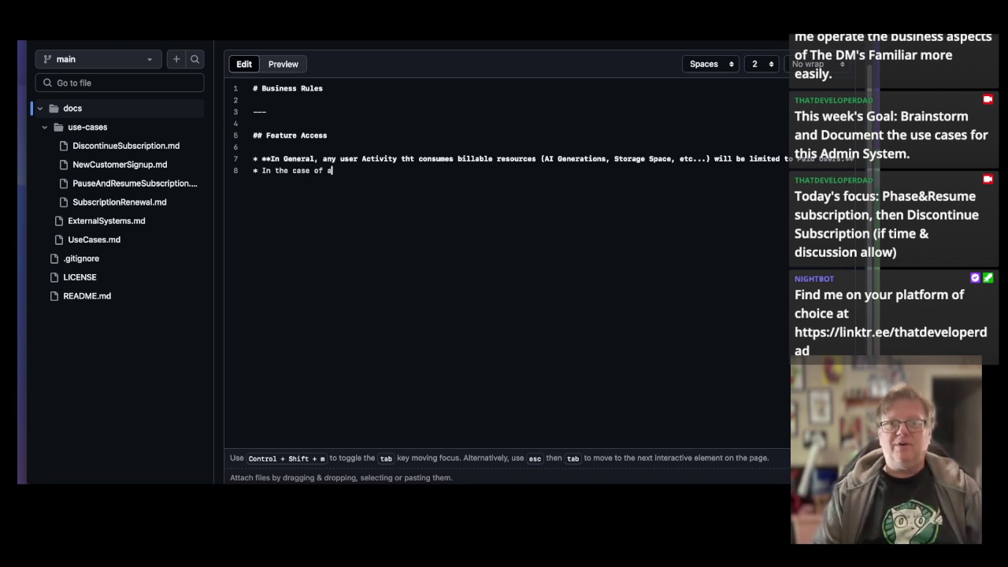
{"action": "type", "text": "Paid use"}
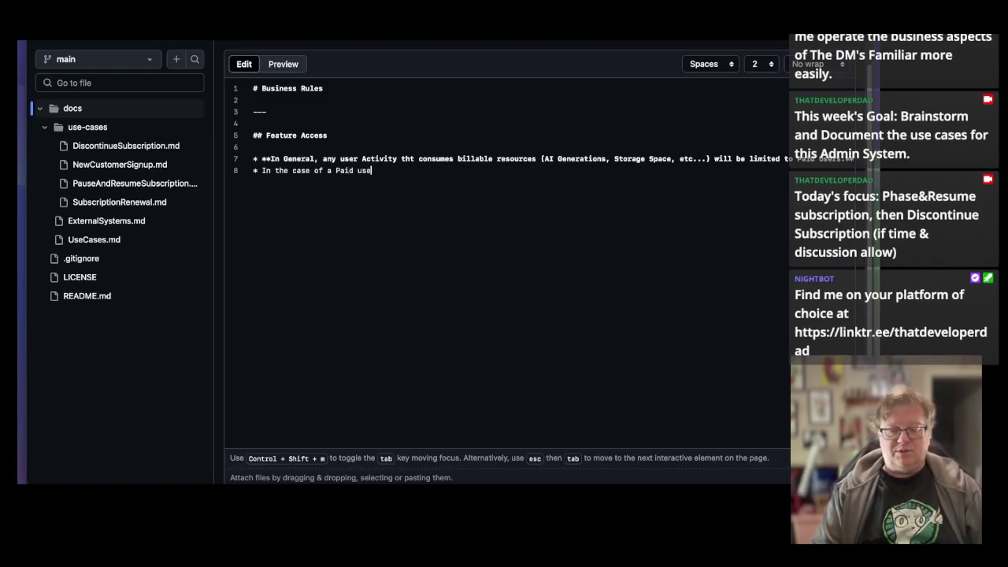
{"action": "type", "text": "r becoming an "}
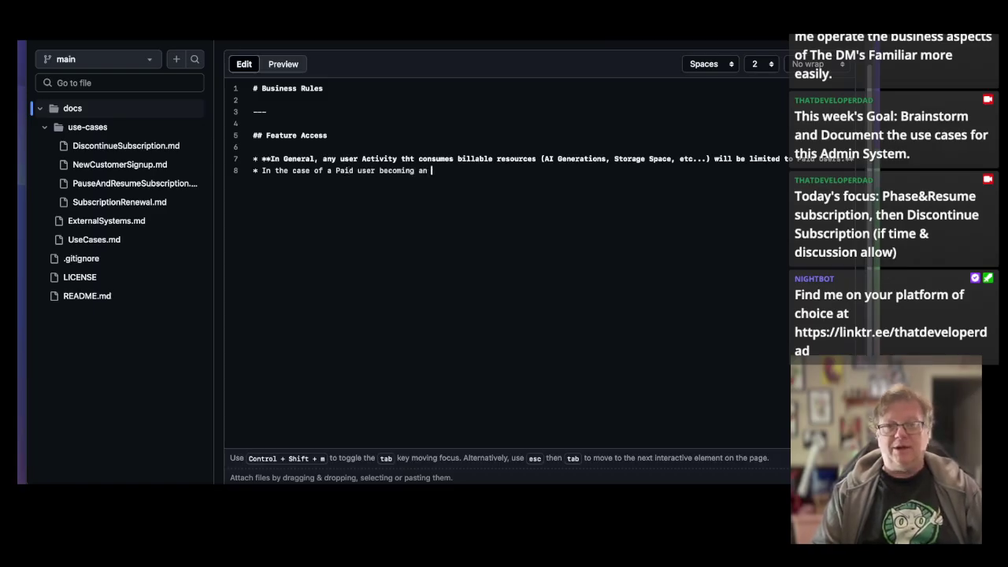
{"action": "type", "text": "Unpaid u"}
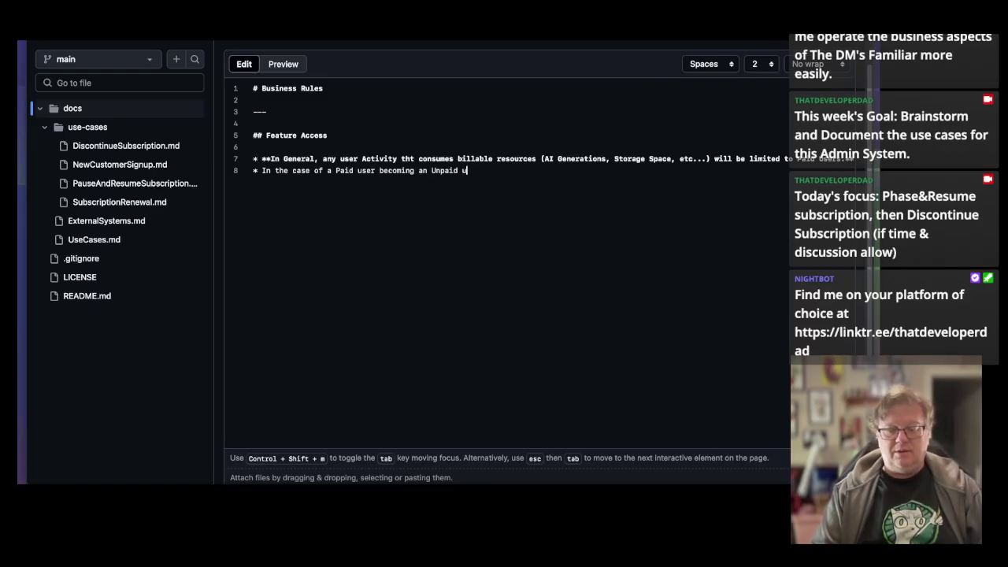
{"action": "type", "text": "ser, any"}
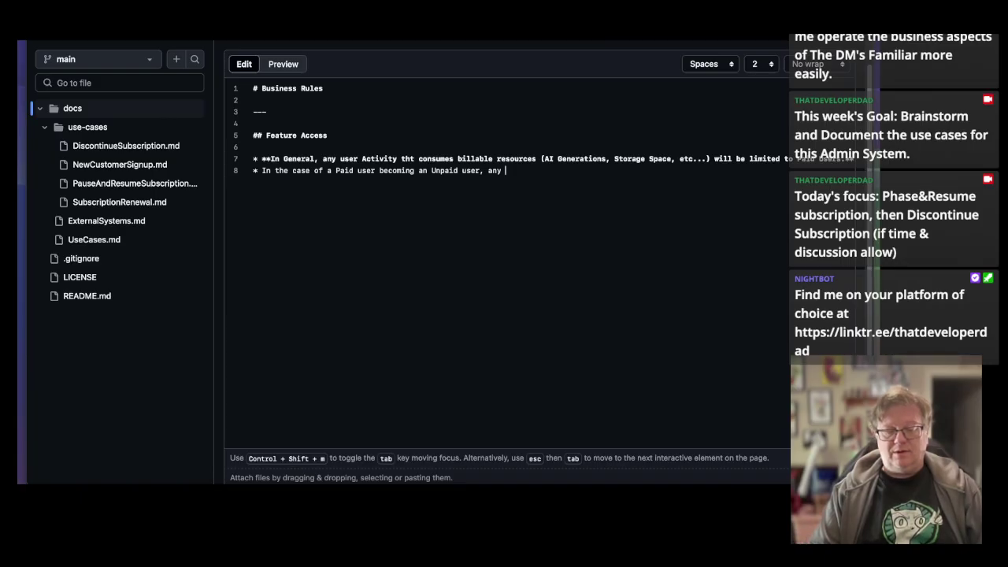
Continue the second bullet with "Items that they have previously created and saved within The Product will remain accessible to them".
{"action": "type", "text": "Items that "}
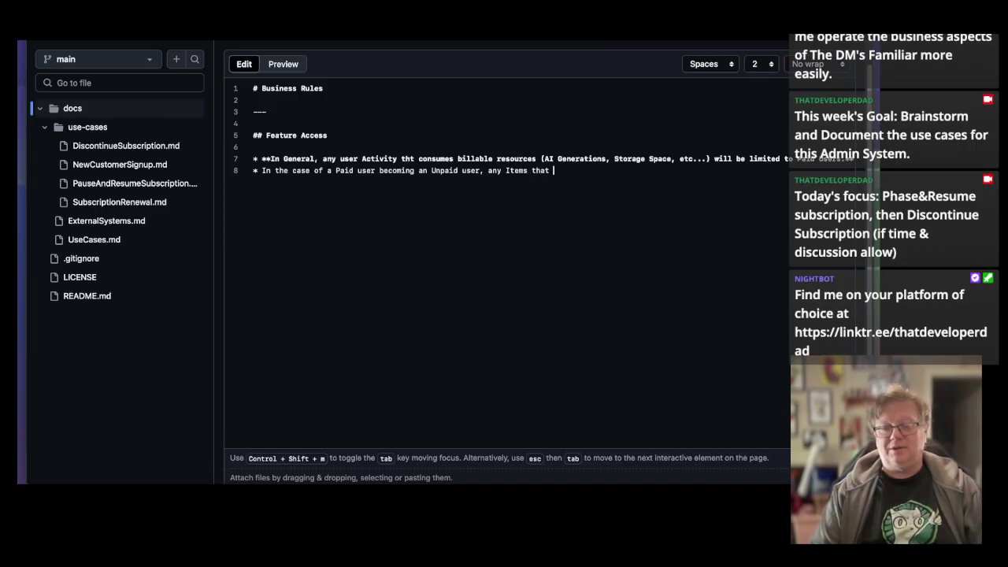
{"action": "type", "text": "they have previ"}
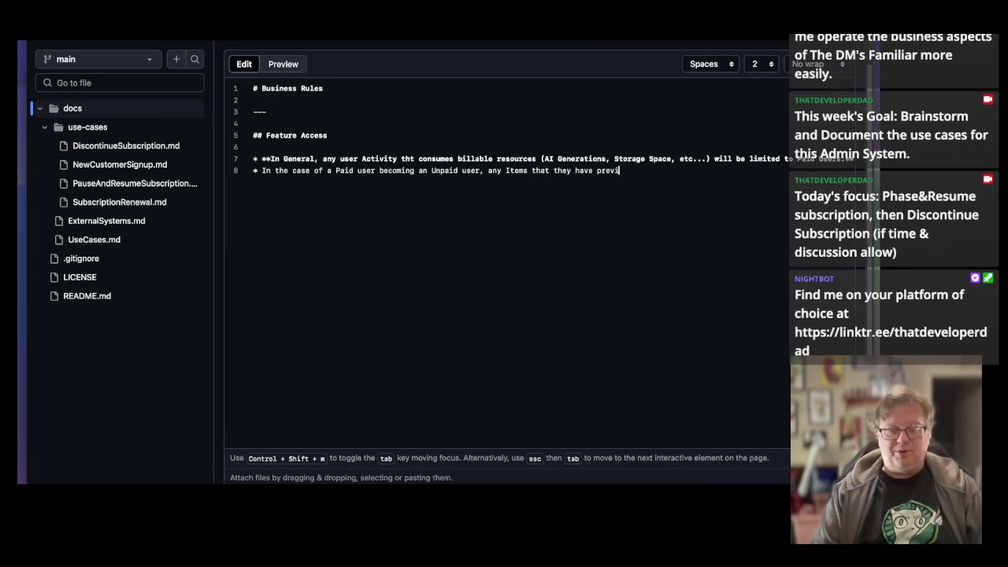
{"action": "type", "text": "ously create"}
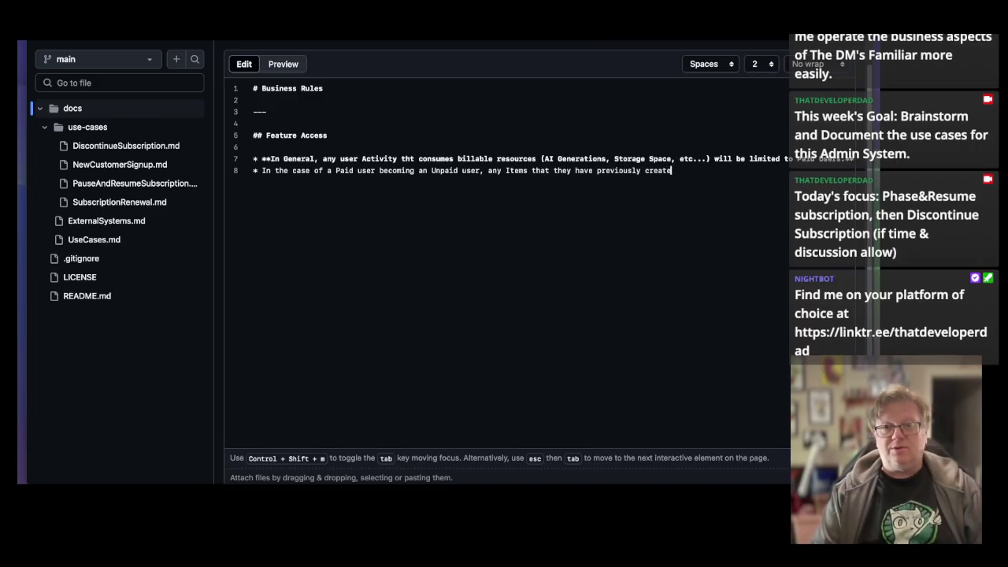
{"action": "type", "text": "d and s"}
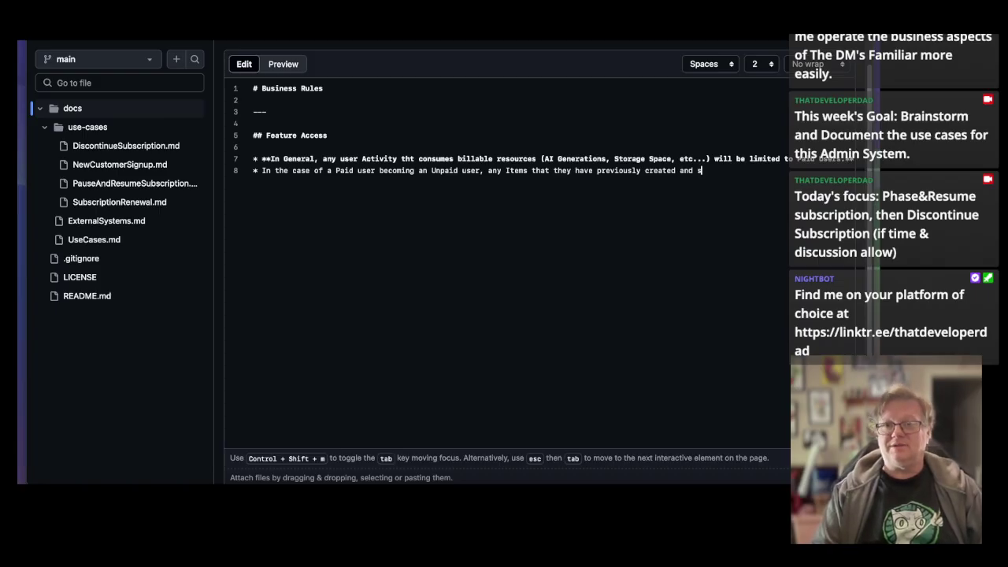
{"action": "type", "text": "aved wit"}
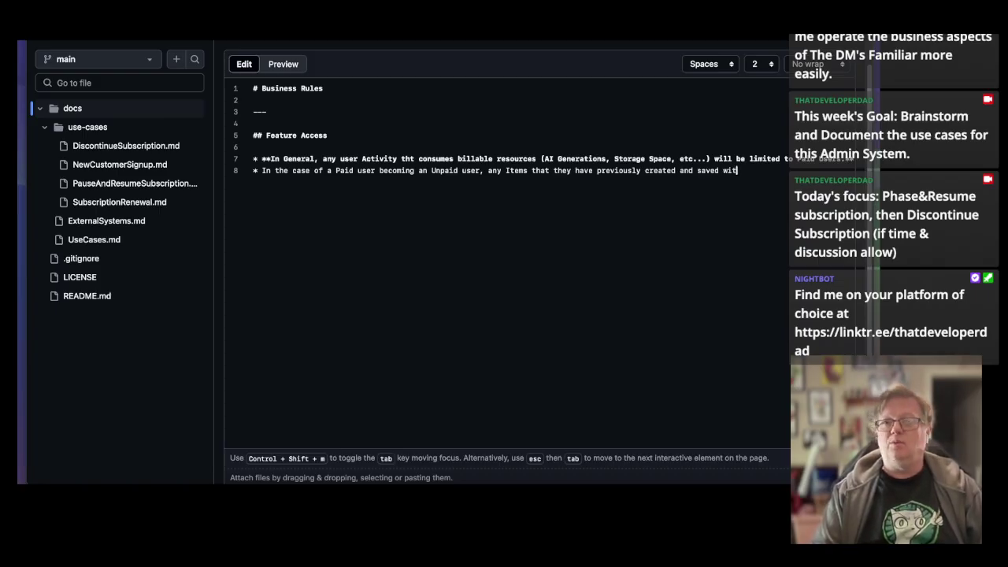
{"action": "type", "text": "hin The Prod"}
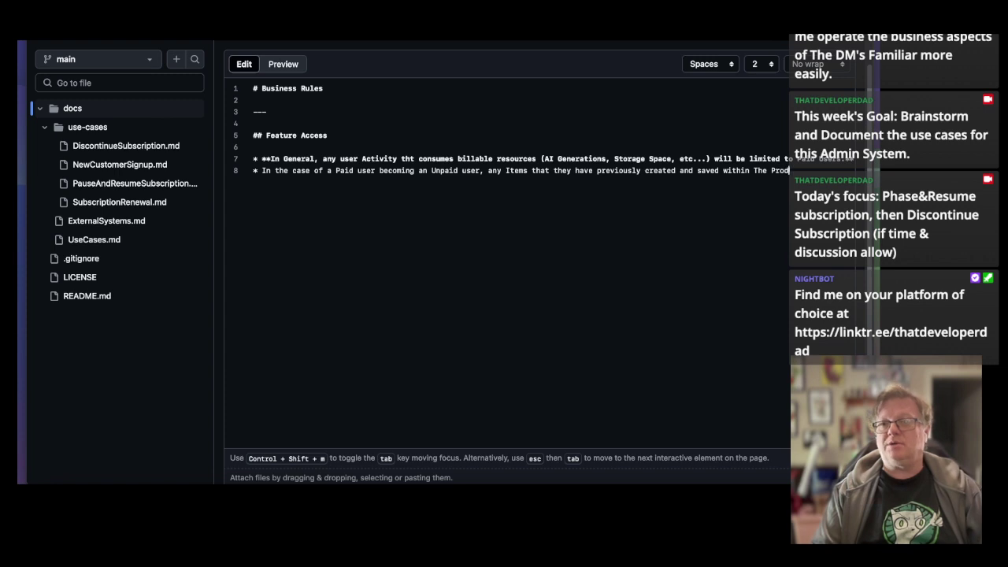
{"action": "type", "text": "uct w"}
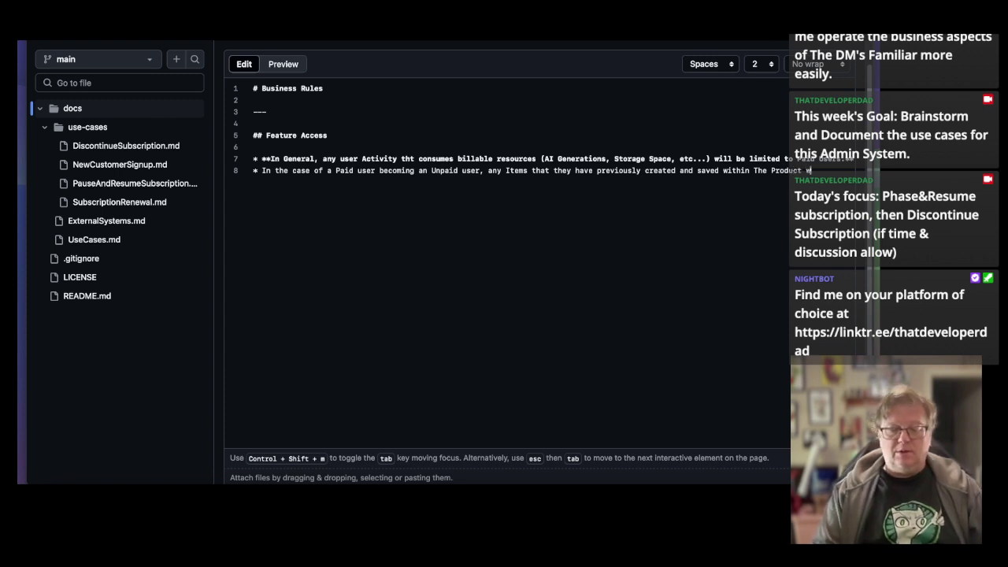
{"action": "type", "text": "ill remain a"}
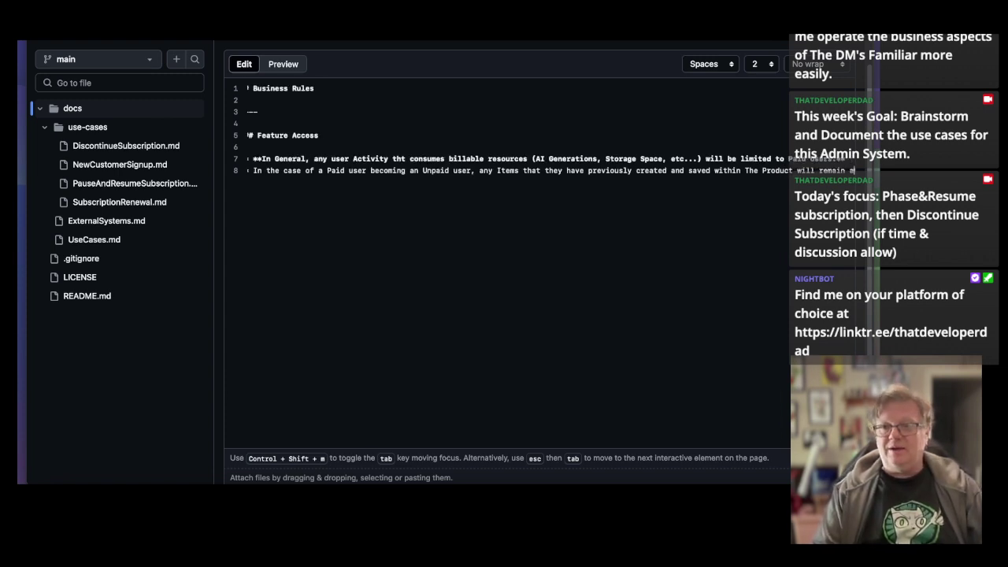
{"action": "type", "text": "ccessible to them"}
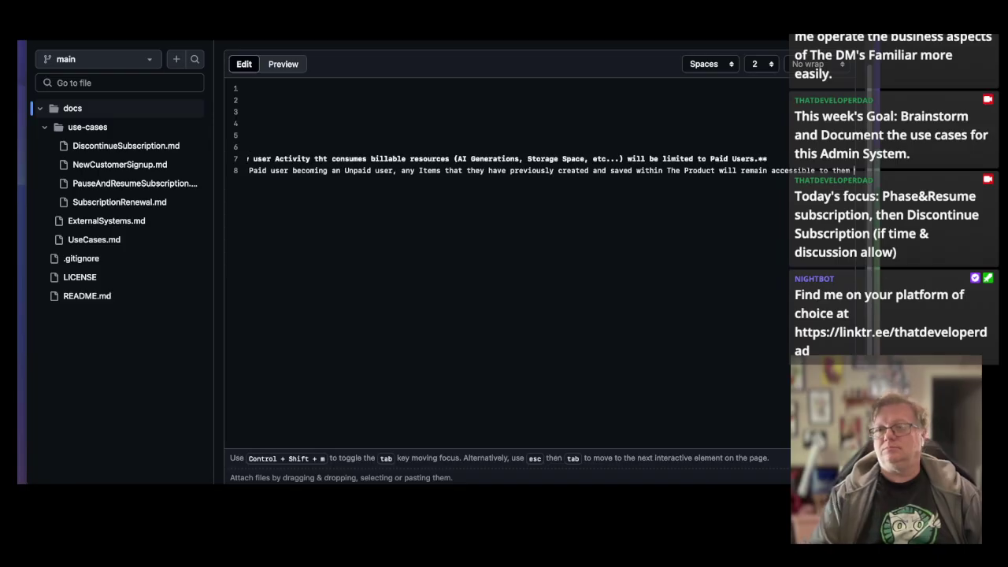
{"action": "type", "text": "as"}
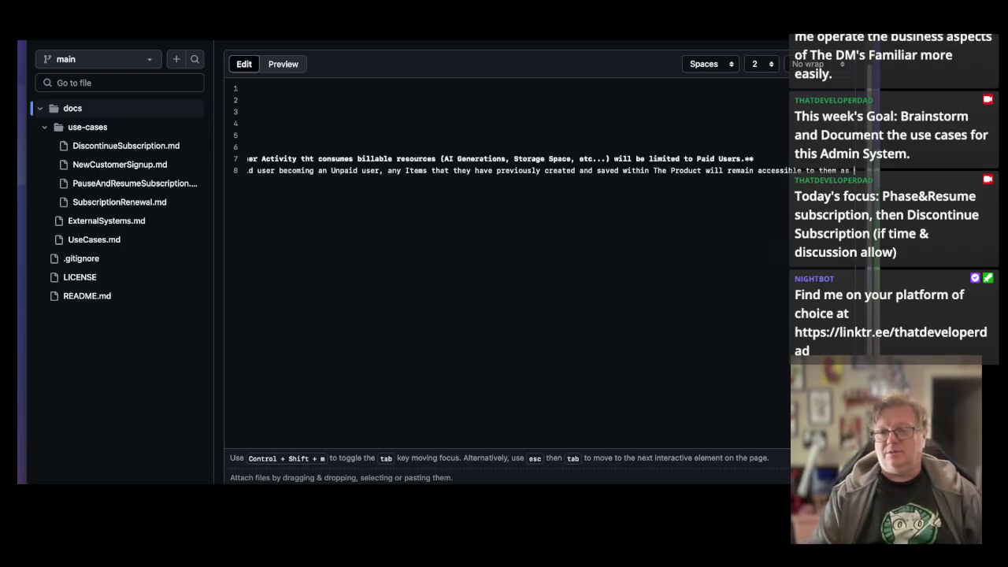
{"action": "key", "text": "BackSpace"}
{"action": "key", "text": "BackSpace"}
{"action": "key", "text": "BackSpace"}
{"action": "key", "text": "BackSpace"}
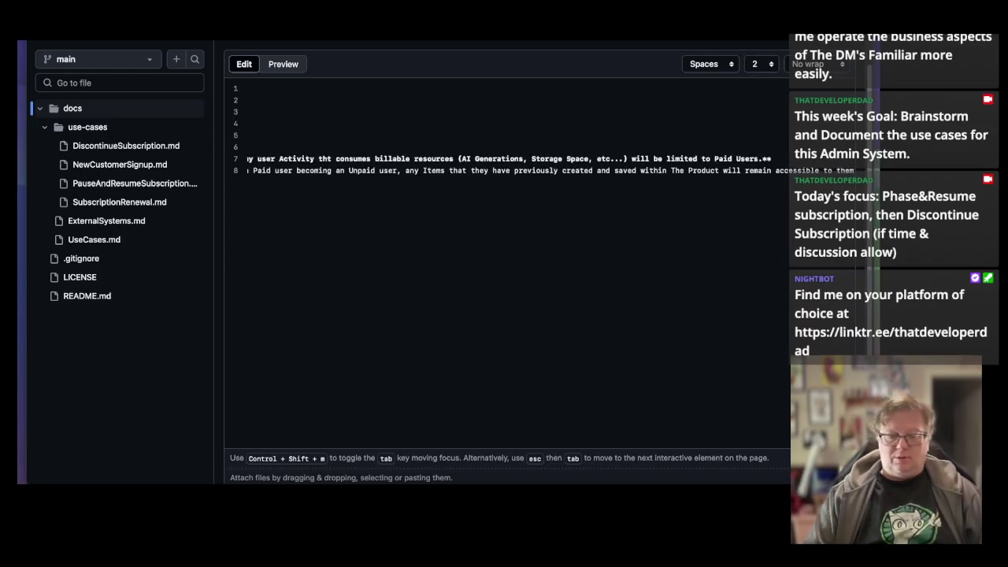
Finish the second bullet with ", but they will not be able to Generate or Save NEW items.".
{"action": "type", "text": ", but they will no"}
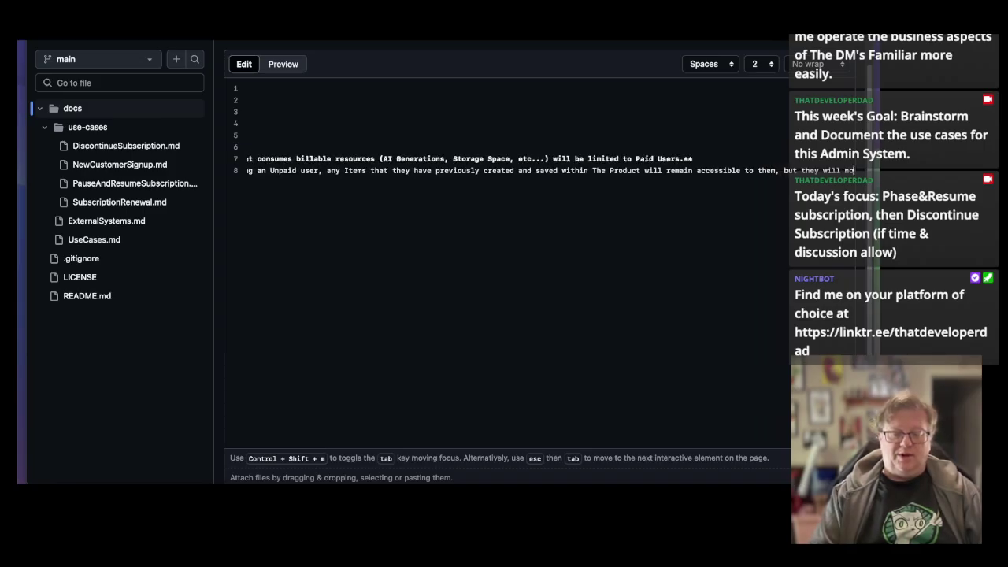
{"action": "type", "text": "t be able to "}
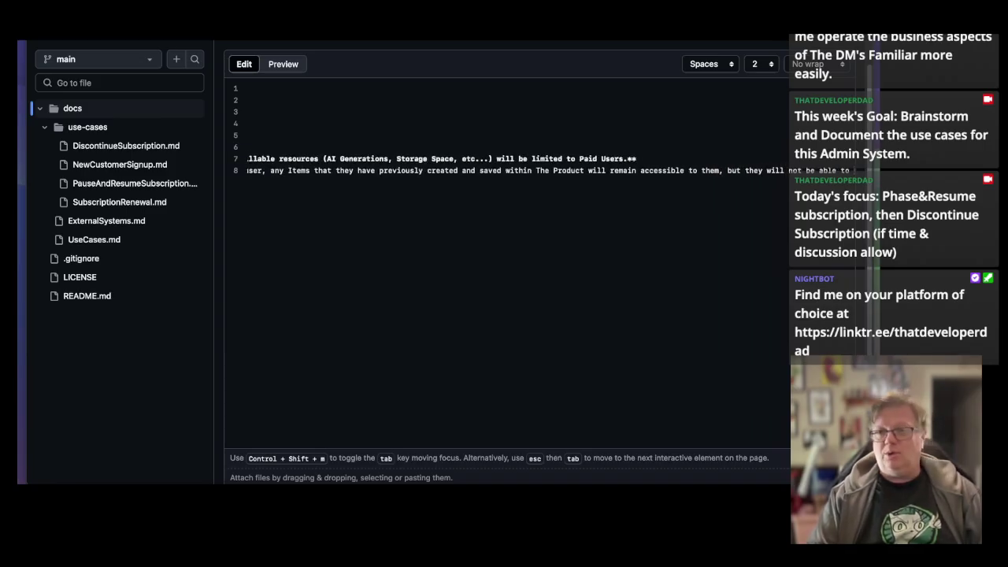
{"action": "type", "text": "Ge"}
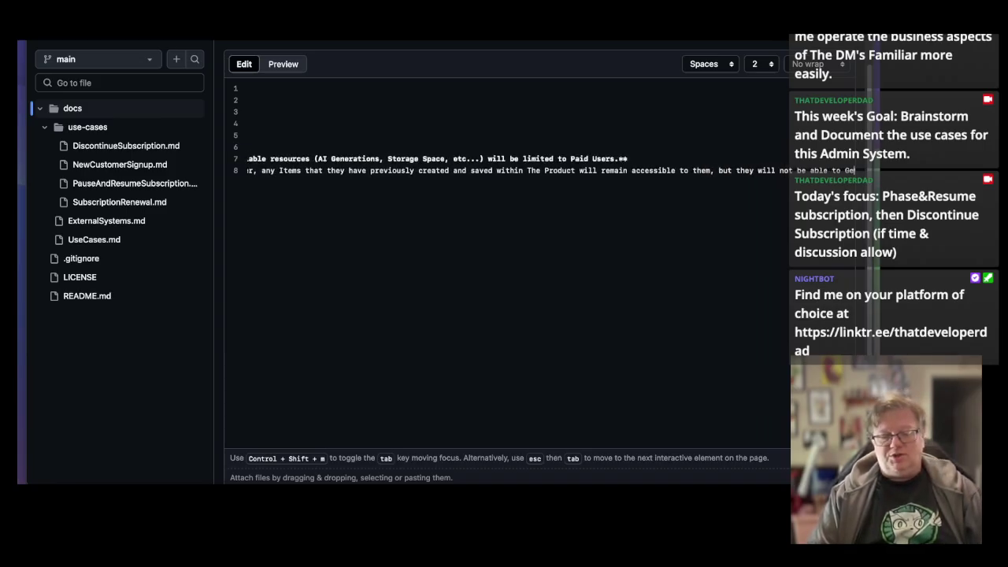
{"action": "type", "text": "nerate or Sa"}
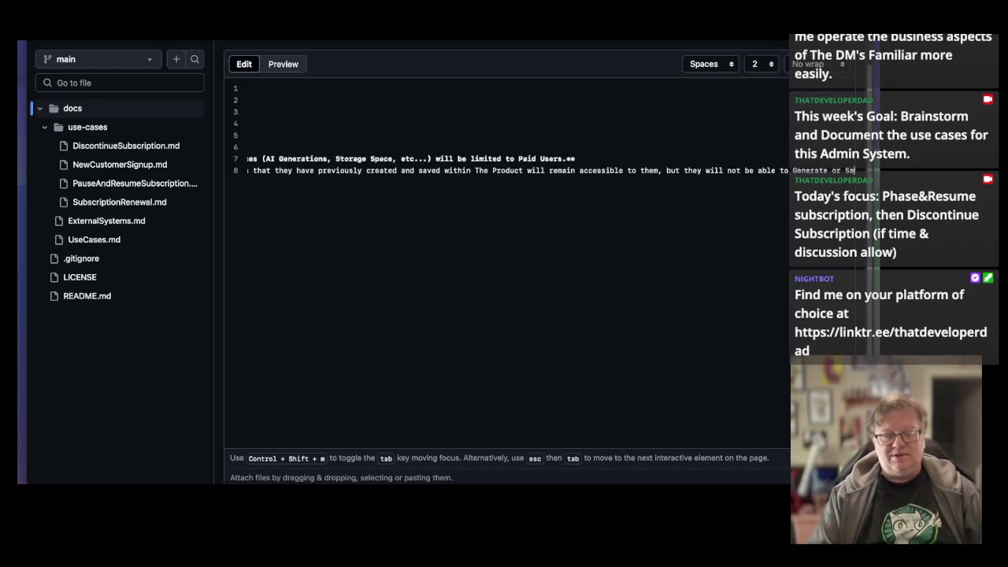
{"action": "type", "text": "ve NEW "}
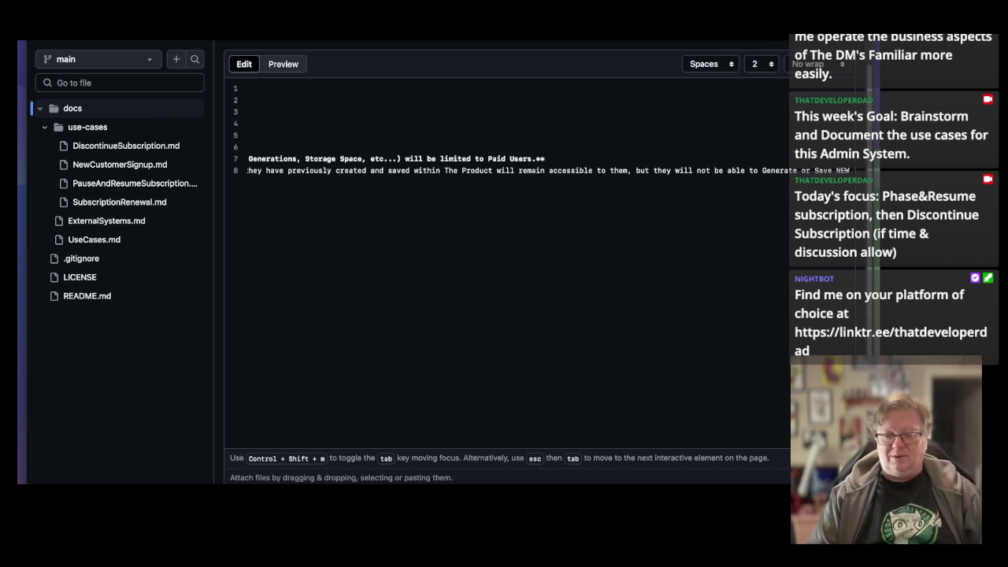
{"action": "type", "text": "items."}
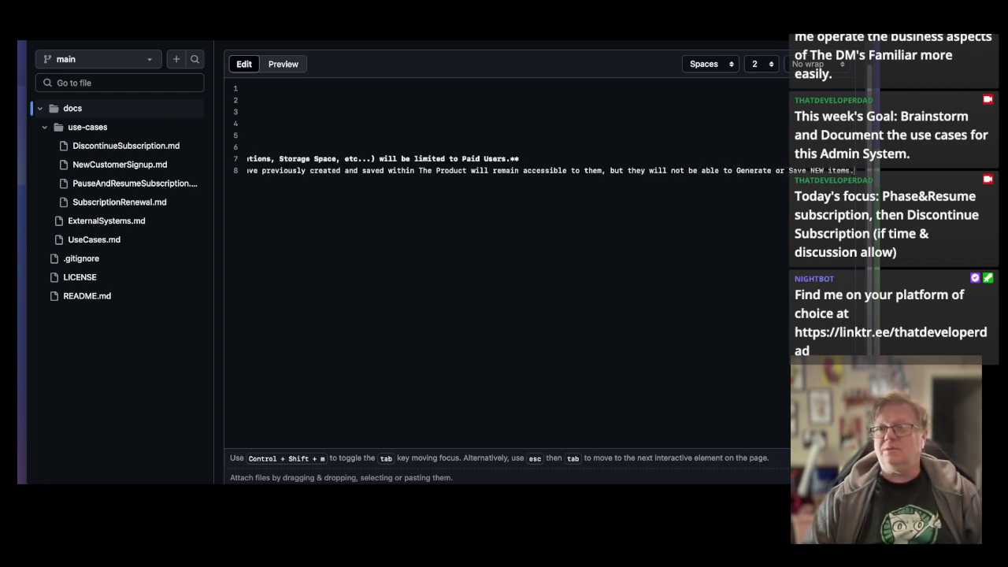
Add an indented sub-bullet "View Existing - Free access" beneath the Paid-to-Unpaid user rule.
{"action": "key", "text": "Return"}
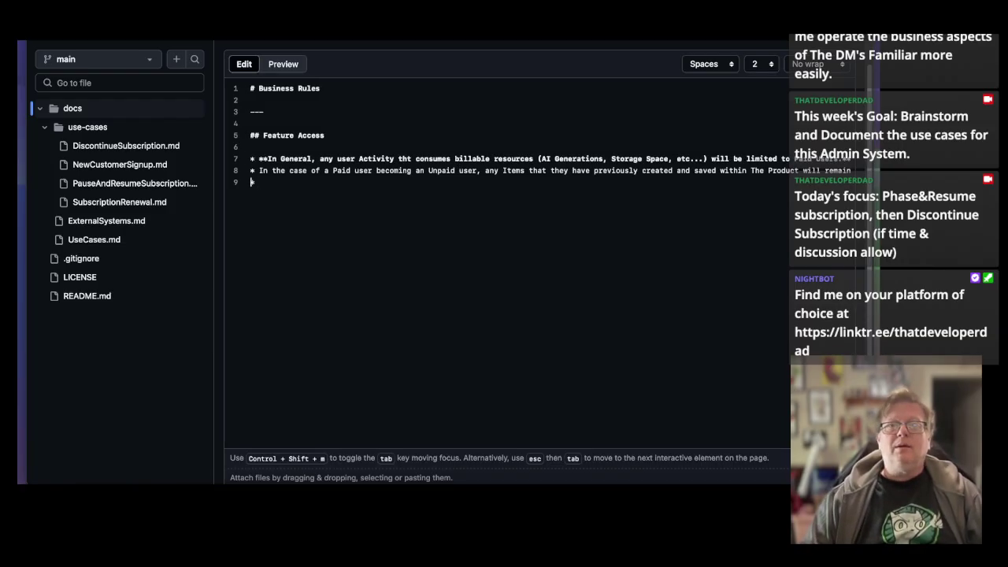
{"action": "key", "text": "Tab"}
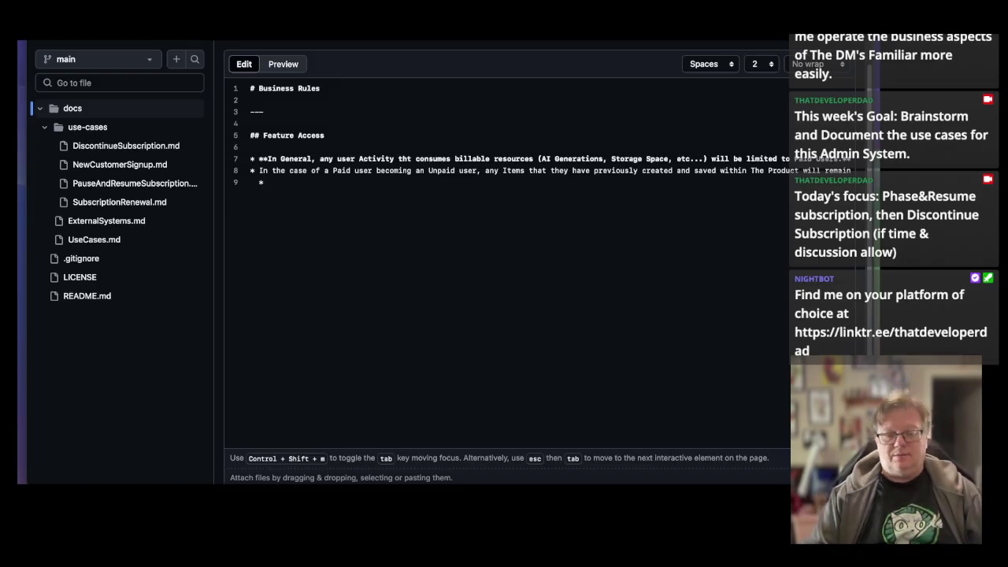
{"action": "type", "text": "View Existing"}
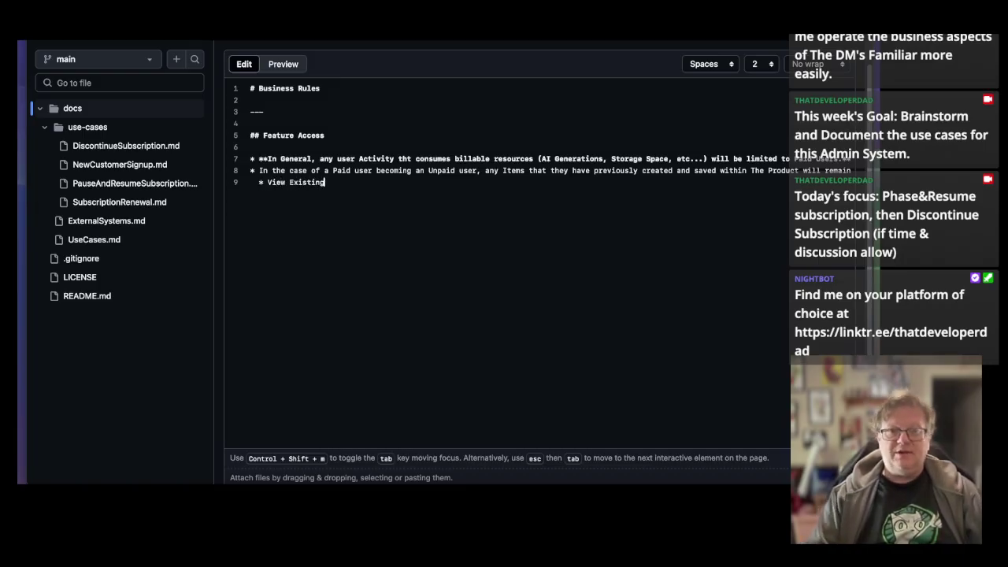
{"action": "type", "text": " - "}
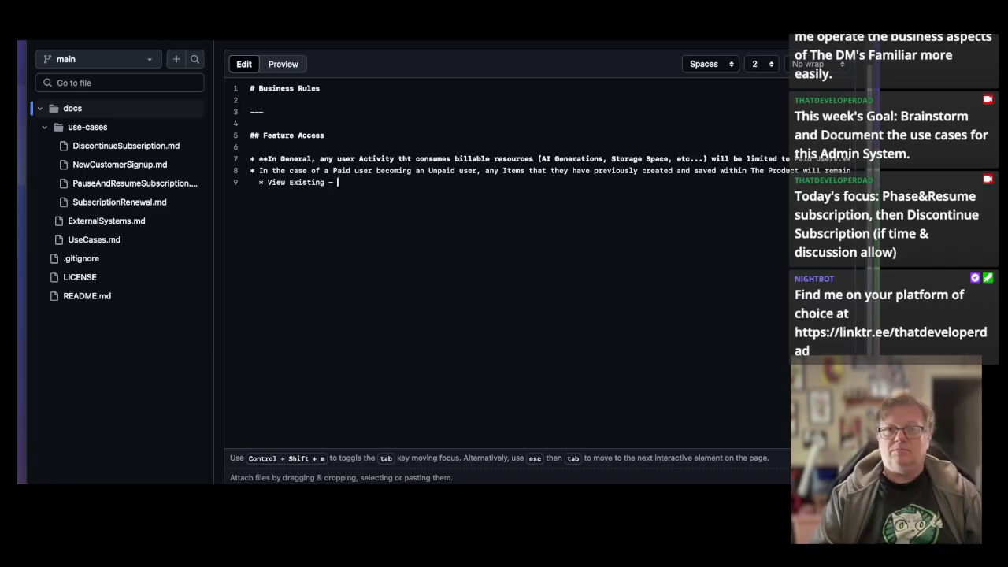
{"action": "type", "text": "Free"}
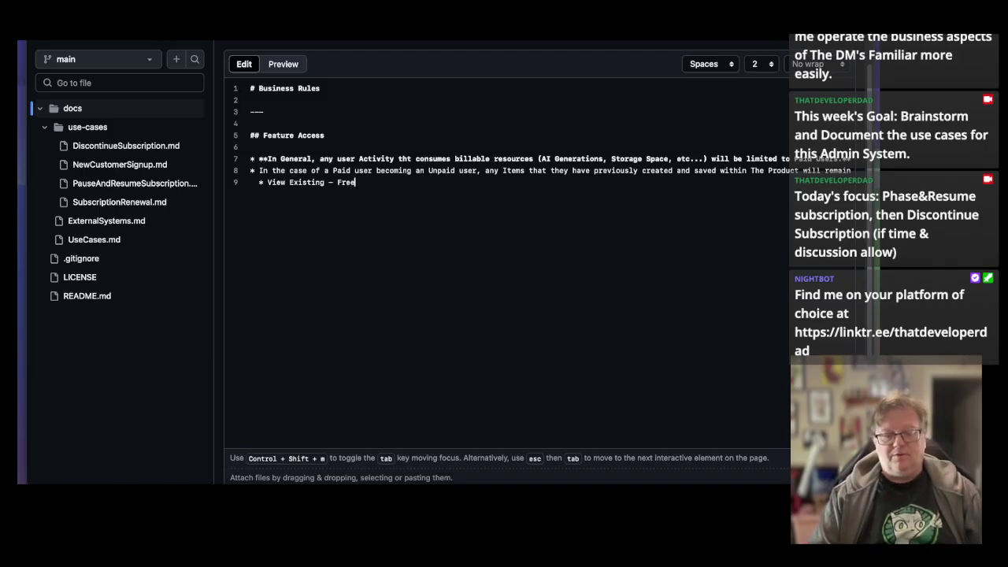
{"action": "type", "text": " access"}
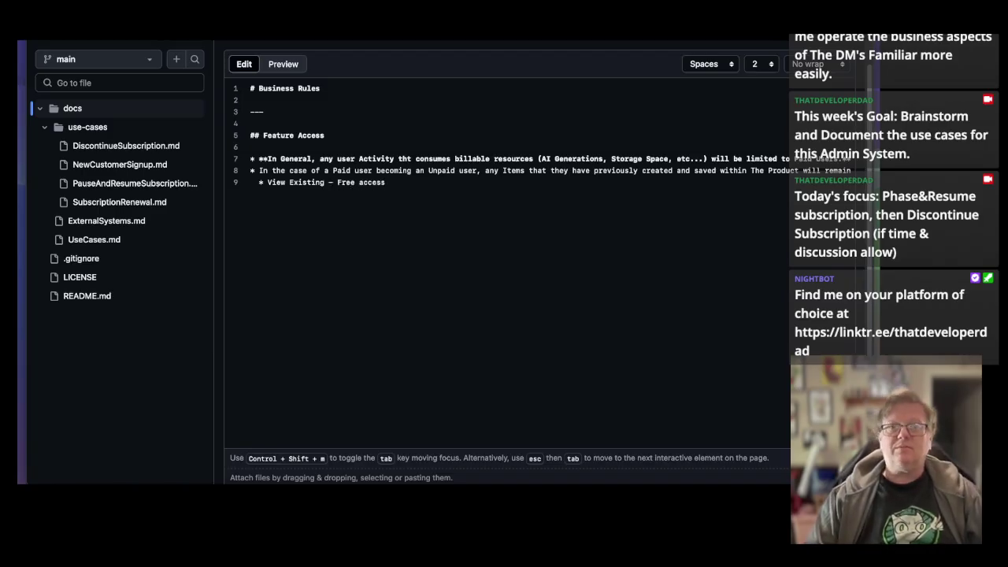
Add a second sub-bullet "Update Existing - TBD" at the same indent level.
{"action": "key", "text": "Return"}
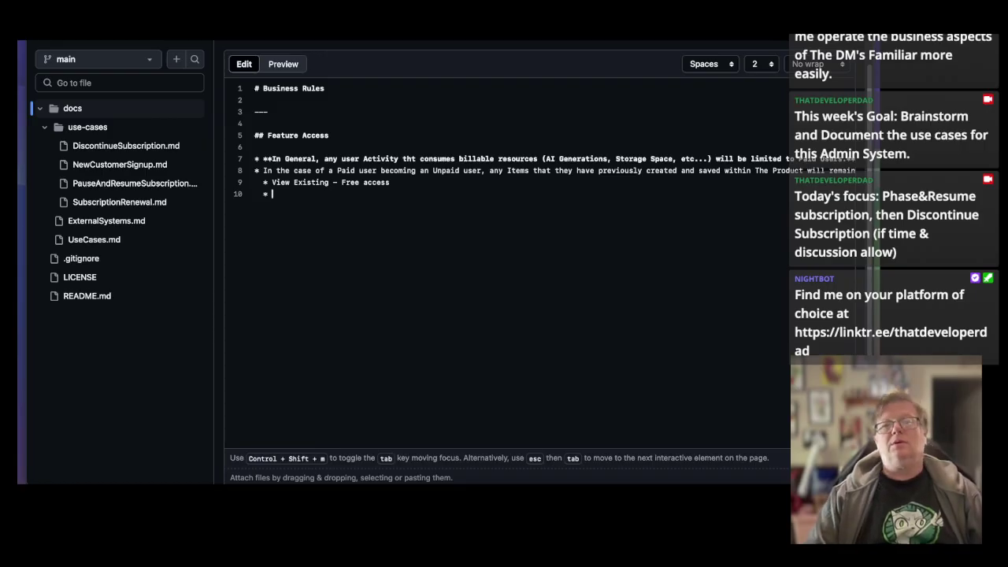
{"action": "type", "text": "Updat"}
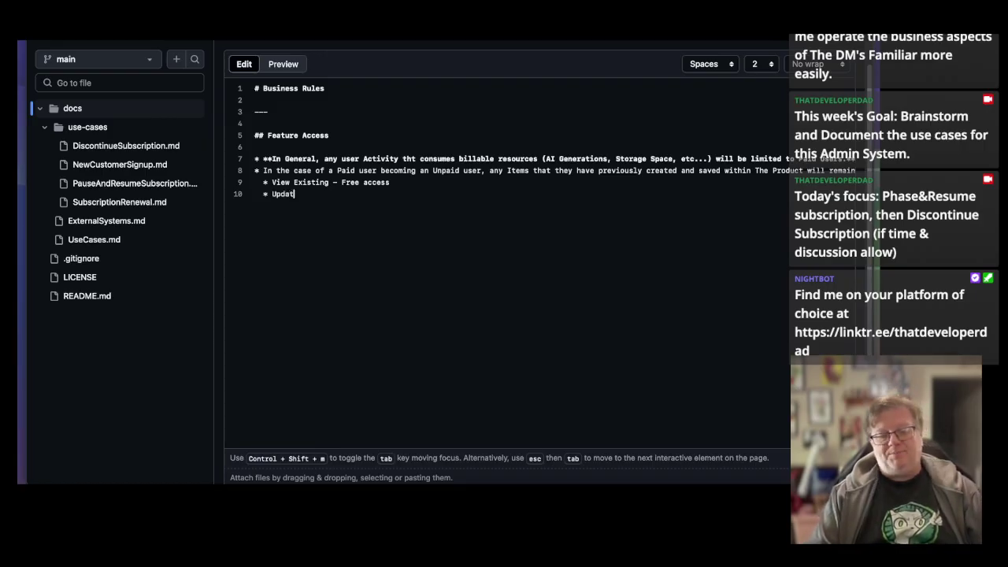
{"action": "type", "text": "e Existing"}
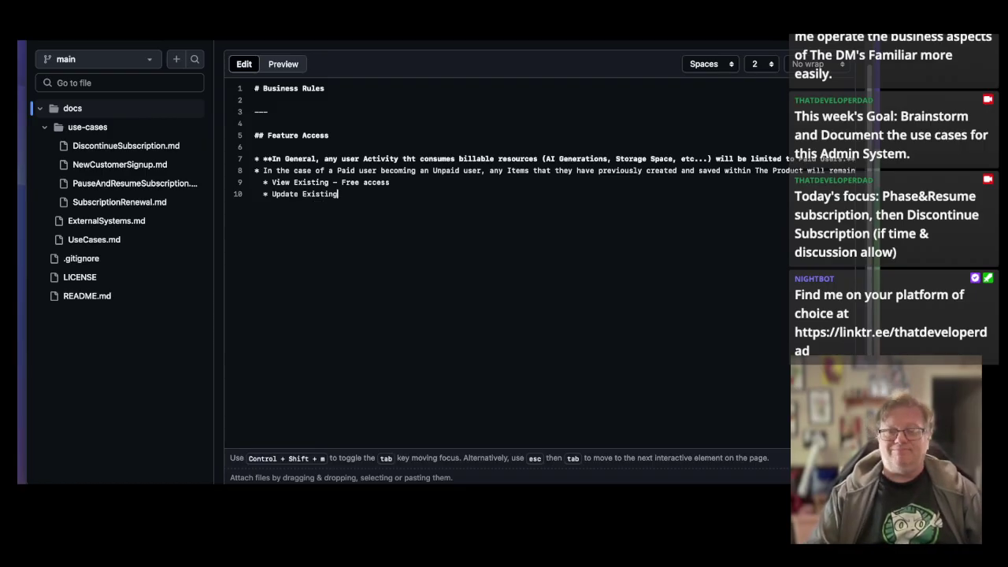
{"action": "type", "text": " - "}
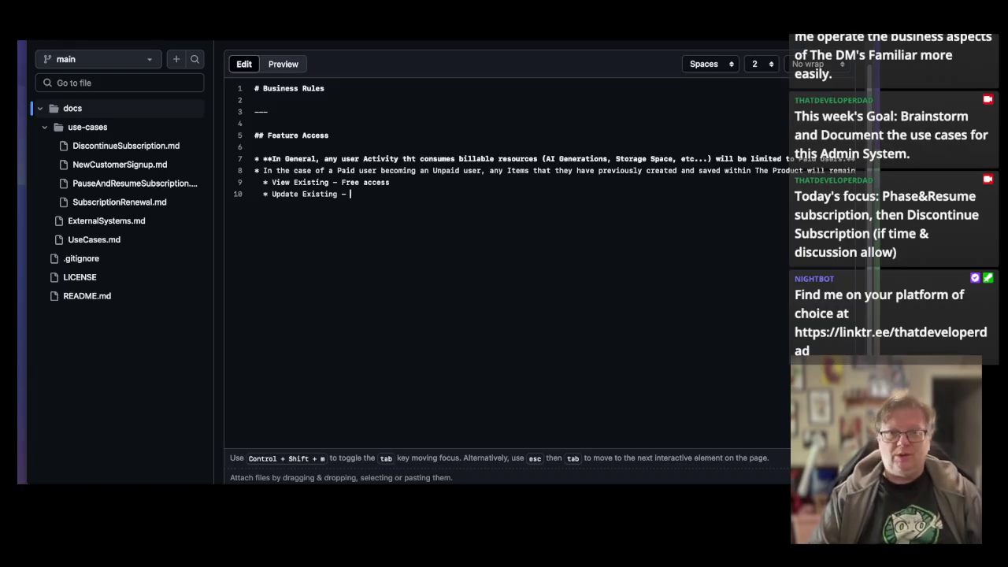
{"action": "type", "text": "TBD"}
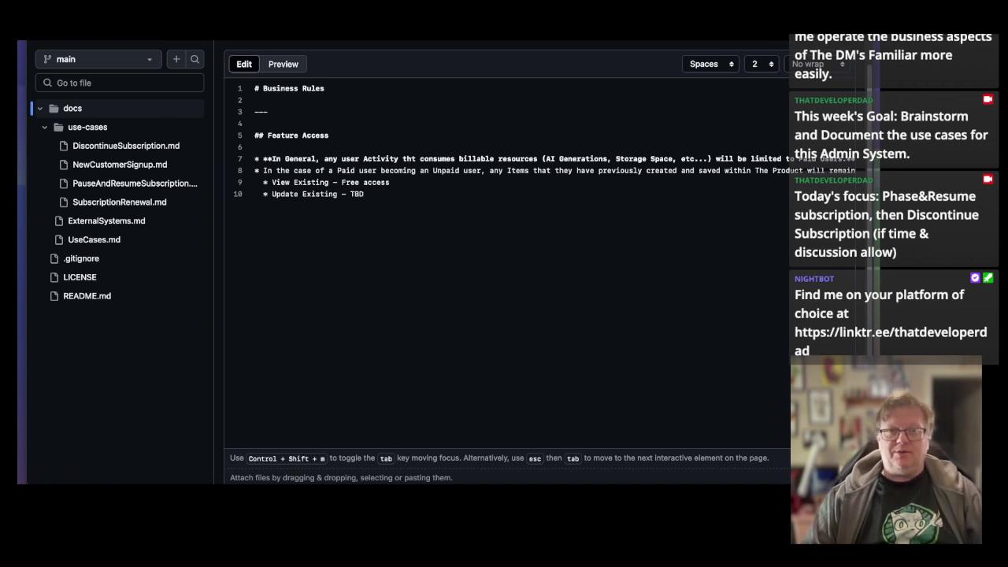
Add a third indented sub-bullet reading "Export / Download Existing - Free Access".
{"action": "key", "text": "Return"}
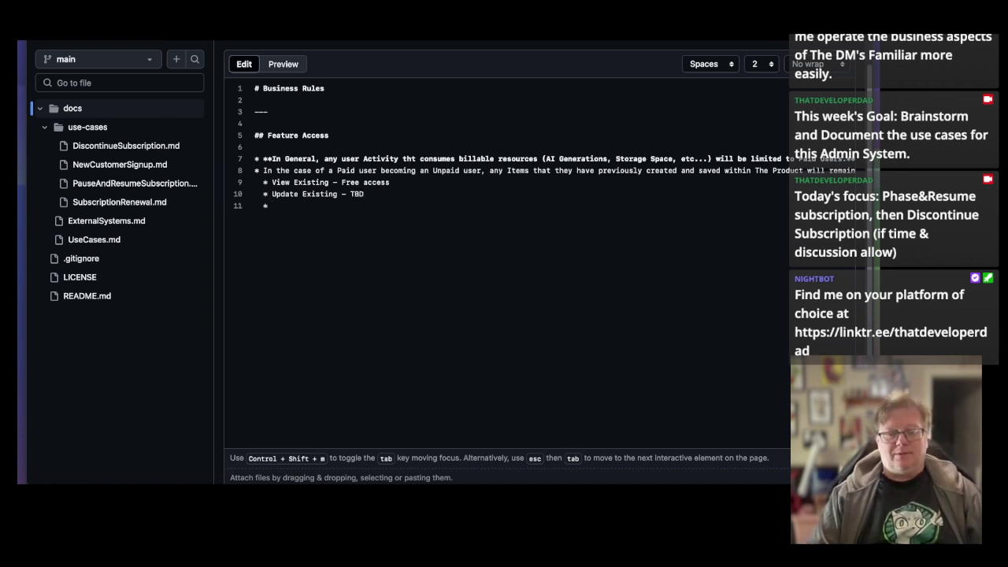
{"action": "type", "text": "Export / "}
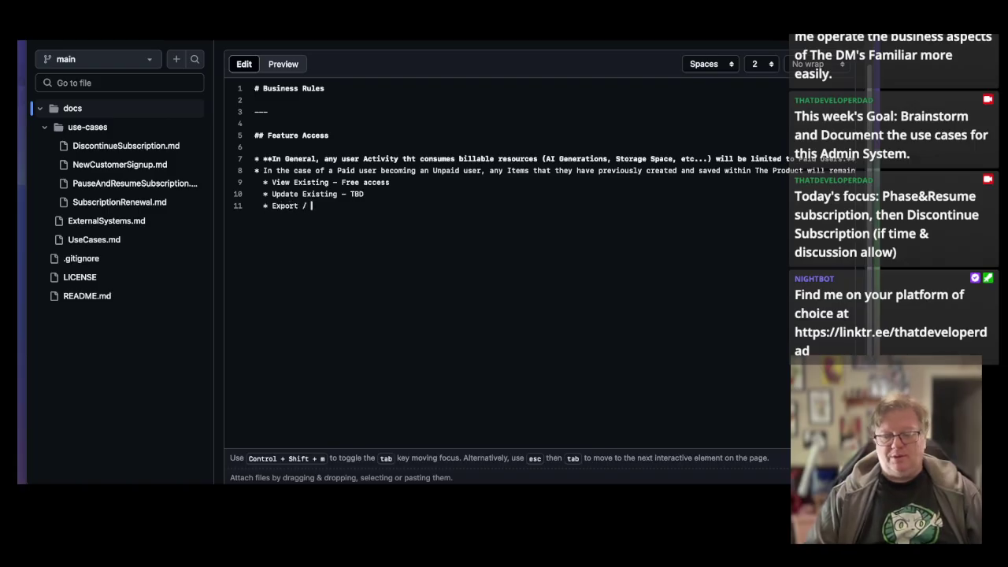
{"action": "type", "text": "Download"}
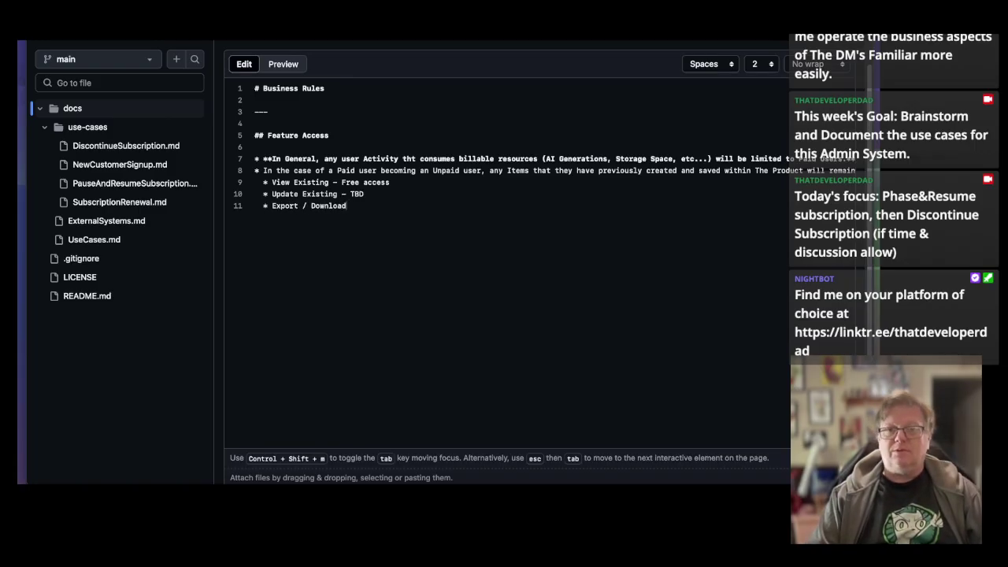
{"action": "type", "text": " Ex"}
{"action": "type", "text": "isti"}
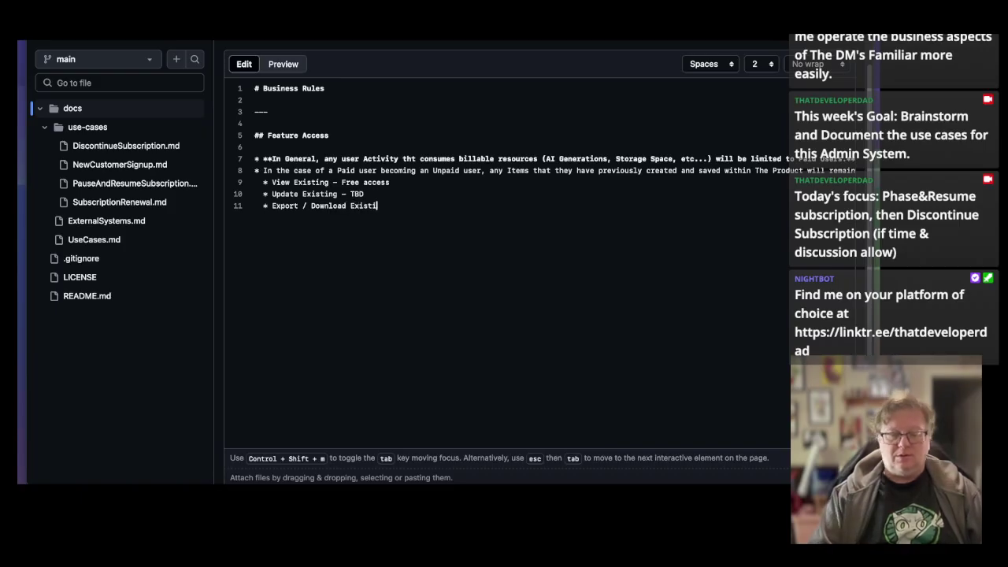
{"action": "type", "text": "ng - Fr"}
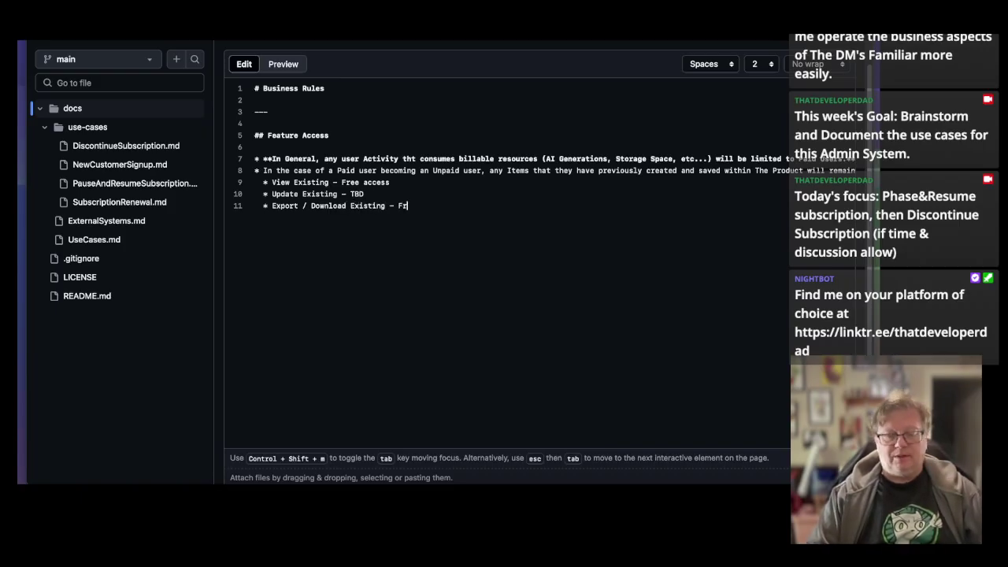
{"action": "type", "text": "ee Access"}
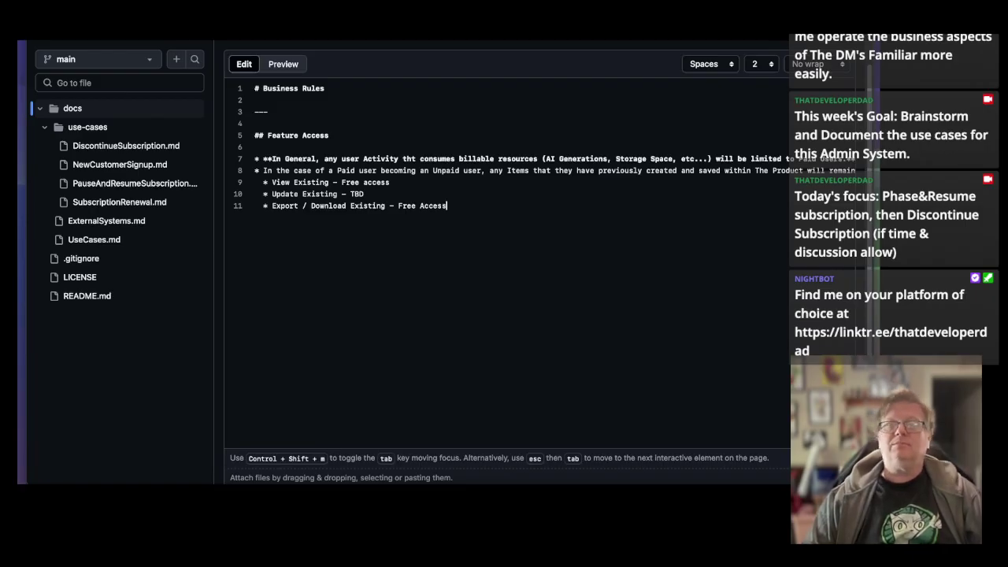
Capitalize "Access" in the "View Existing" sub-bullet.
{"action": "key", "text": "Left"}
{"action": "key", "text": "Left"}
{"action": "key", "text": "Left"}
{"action": "key", "text": "Left"}
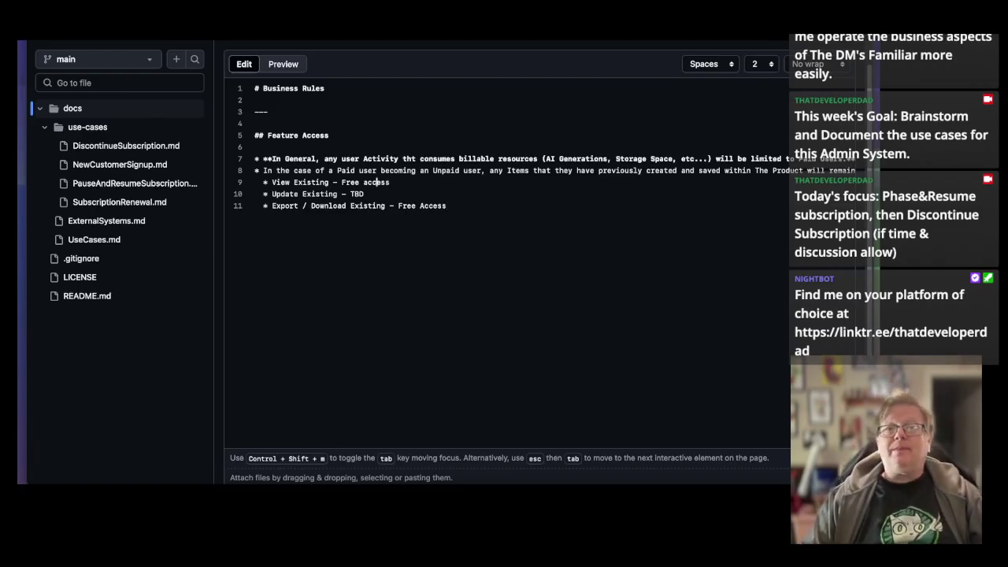
{"action": "key", "text": "BackSpace"}
{"action": "type", "text": "A"}
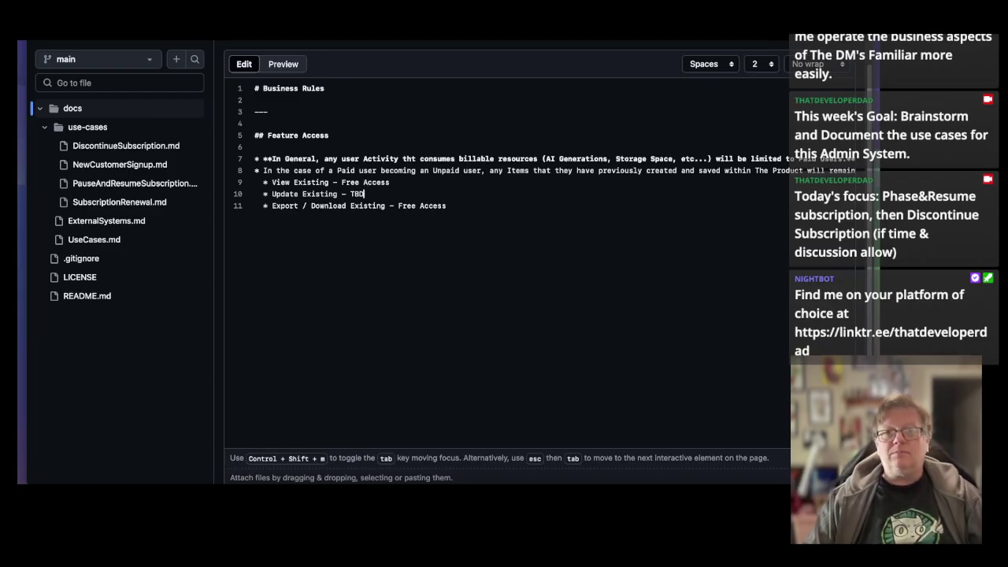
Extend the "Export / Download Existing" sub-bullet with "once that capability has been added.".
{"action": "key", "text": "End"}
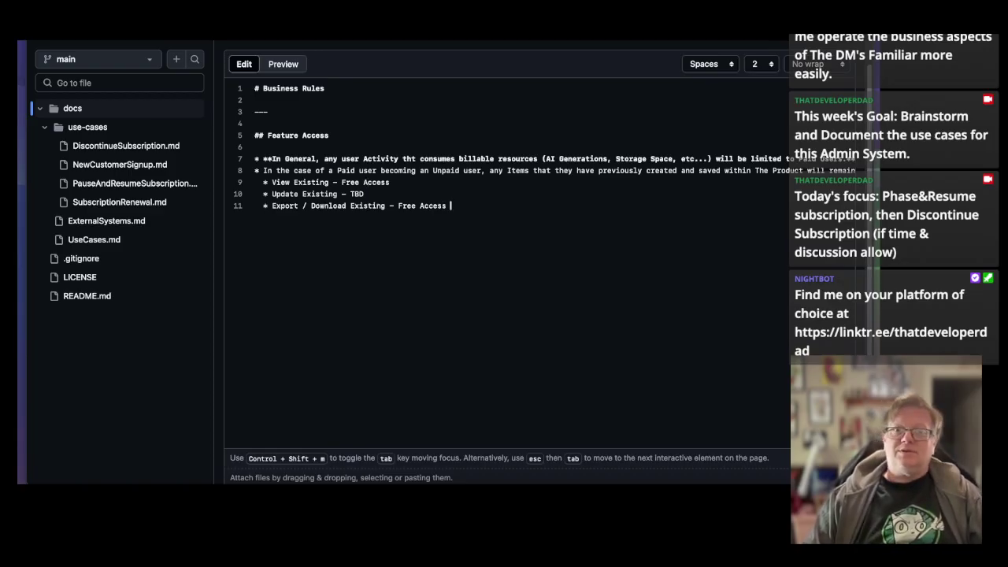
{"action": "type", "text": "once that f"}
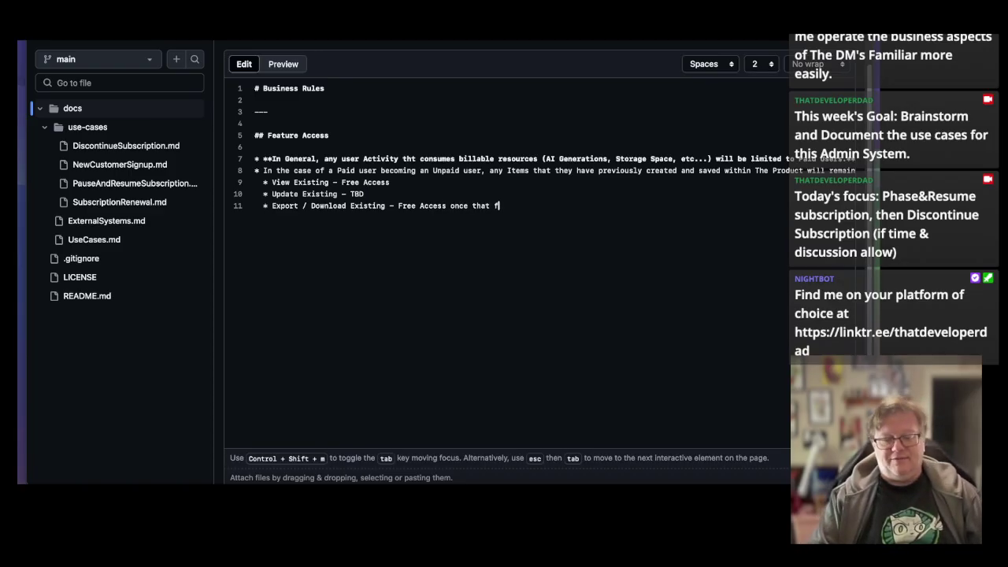
{"action": "type", "text": "eat"}
{"action": "key", "text": "BackSpace"}
{"action": "key", "text": "BackSpace"}
{"action": "key", "text": "BackSpace"}
{"action": "key", "text": "BackSpace"}
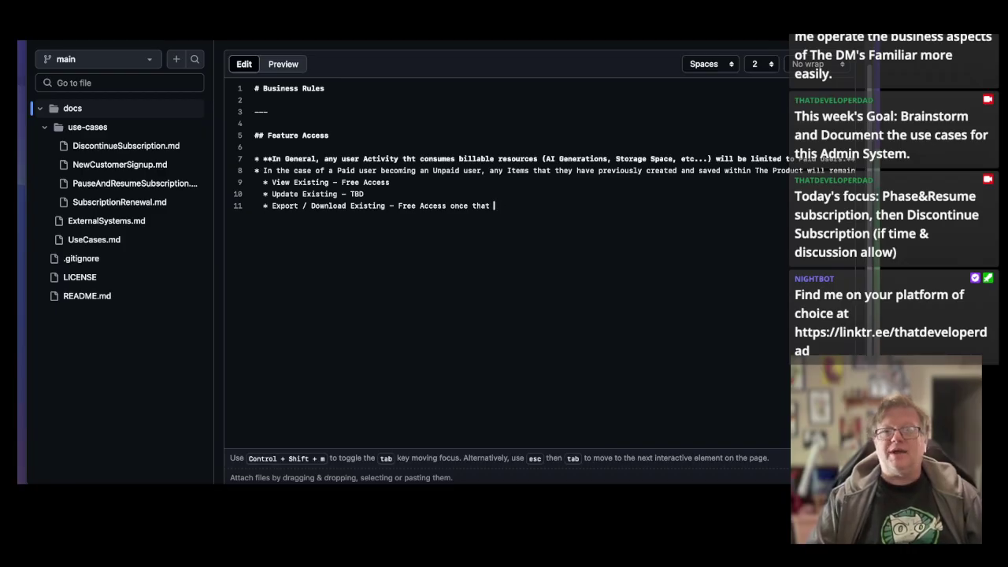
{"action": "type", "text": "capability "}
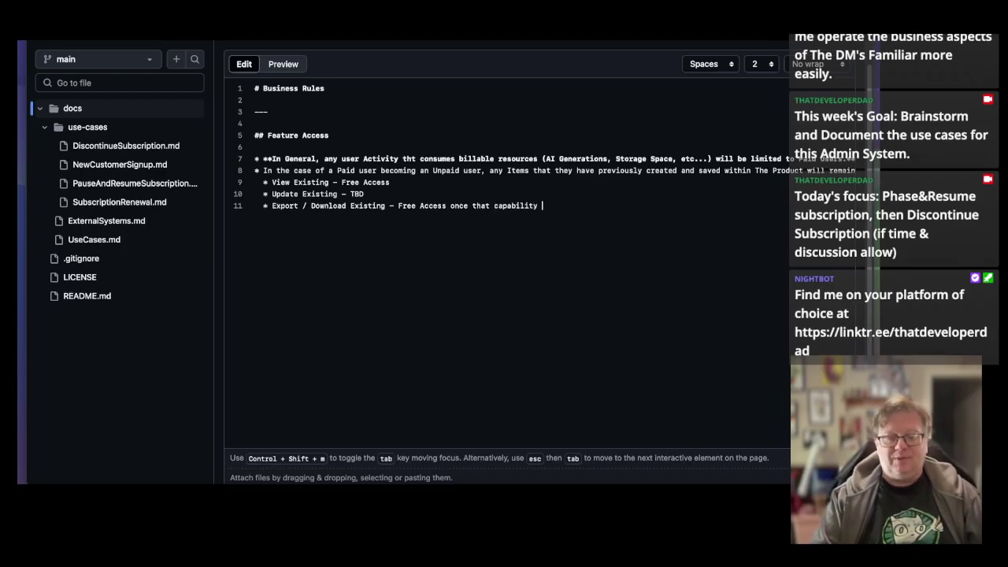
{"action": "type", "text": "has been added."}
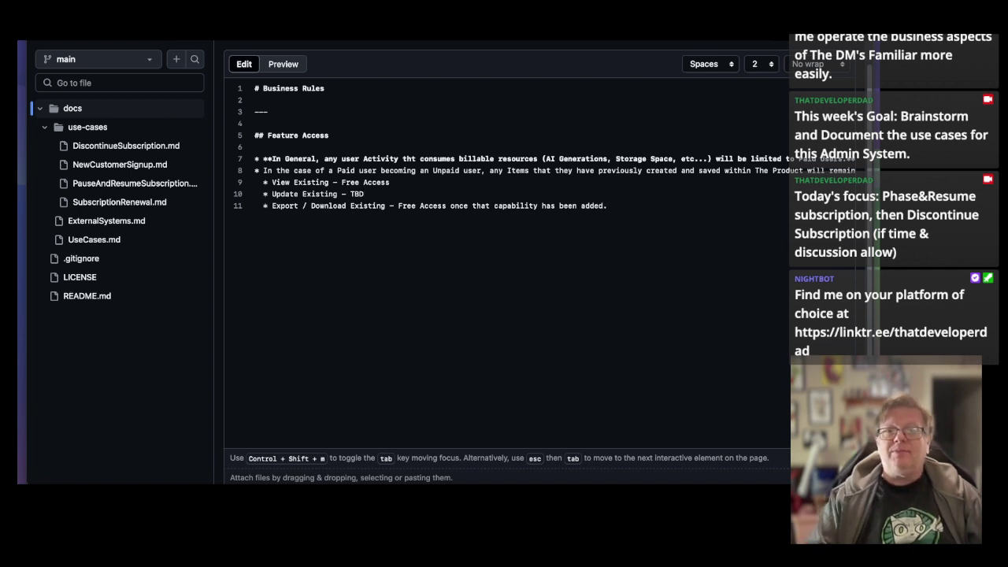
Append " - Capability is on Roadmap, but hasn't been added yet." to the "Update Existing - TBD" sub-bullet.
{"action": "type", "text": " - "}
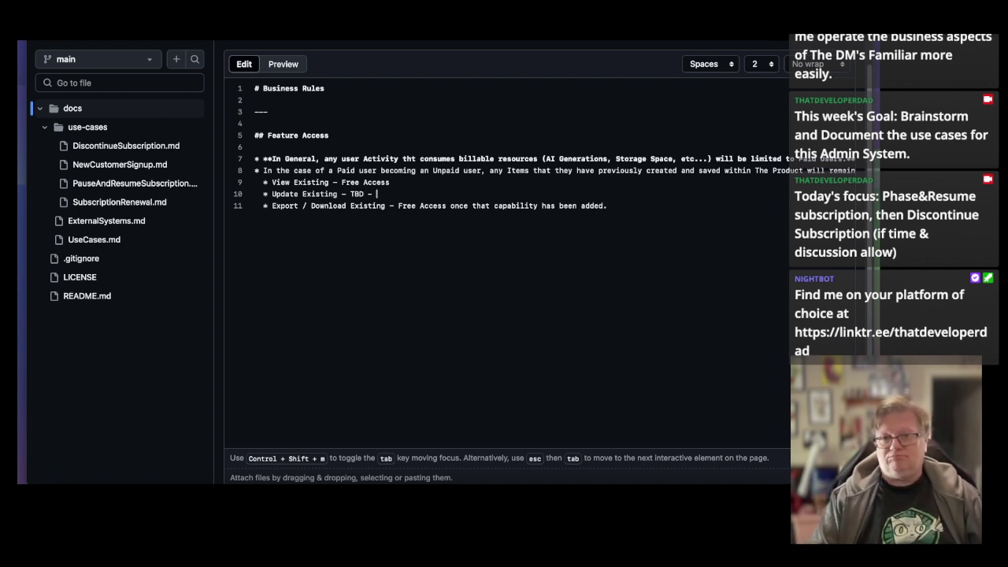
{"action": "type", "text": "Capabili"}
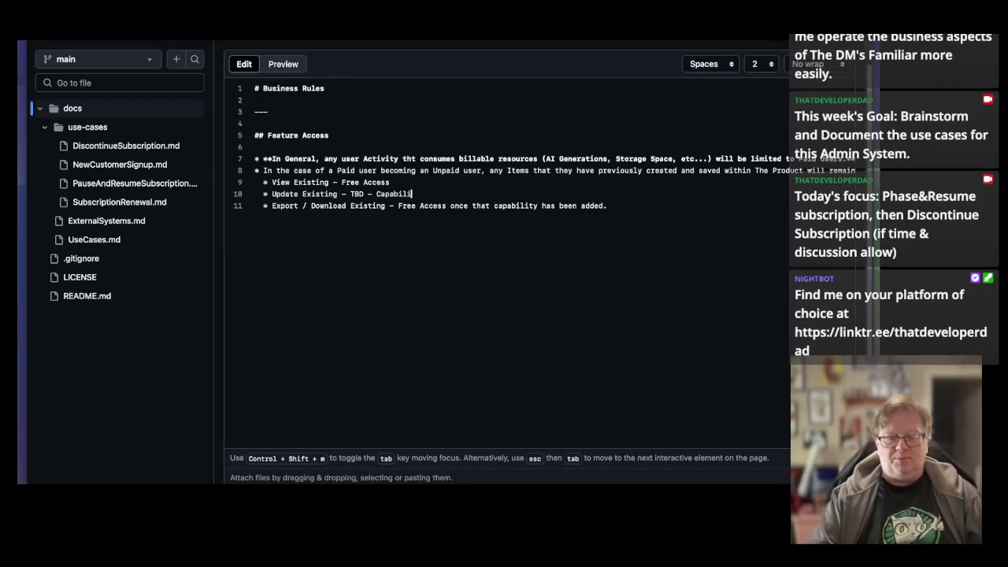
{"action": "type", "text": "ty doesn't"}
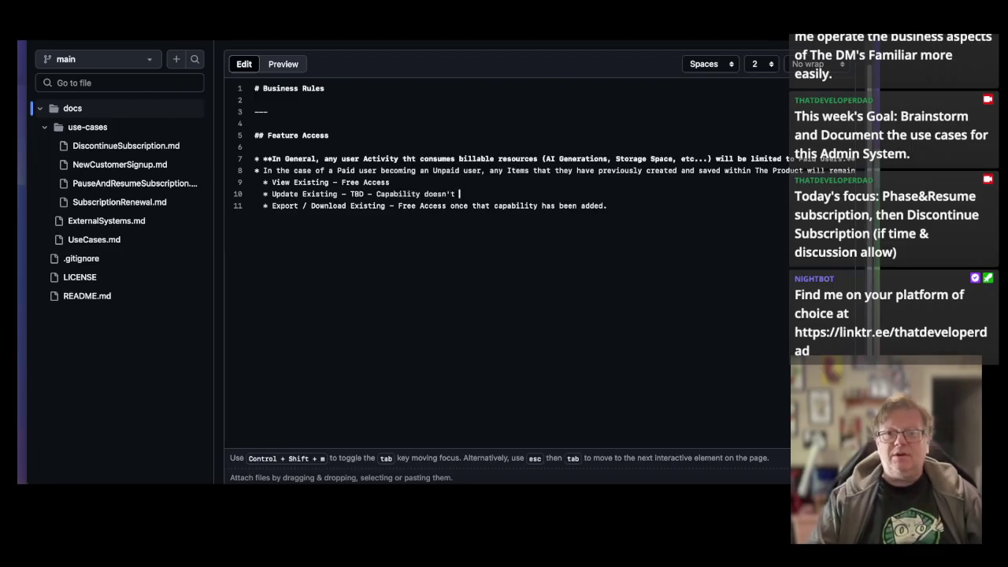
{"action": "key", "text": "BackSpace"}
{"action": "key", "text": "BackSpace"}
{"action": "key", "text": "BackSpace"}
{"action": "key", "text": "BackSpace"}
{"action": "key", "text": "BackSpace"}
{"action": "key", "text": "BackSpace"}
{"action": "key", "text": "BackSpace"}
{"action": "type", "text": "is "}
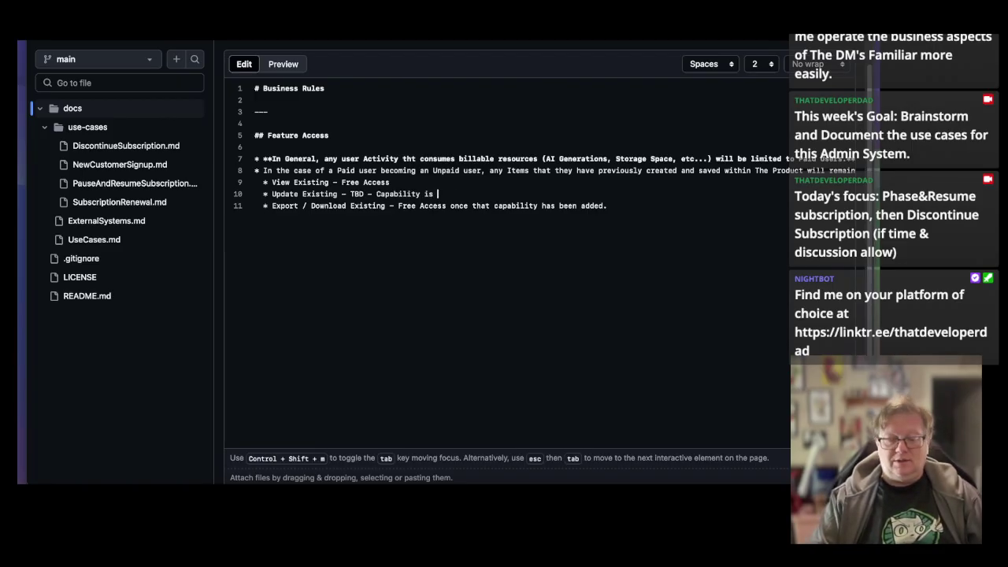
{"action": "type", "text": "on Roadmap, "}
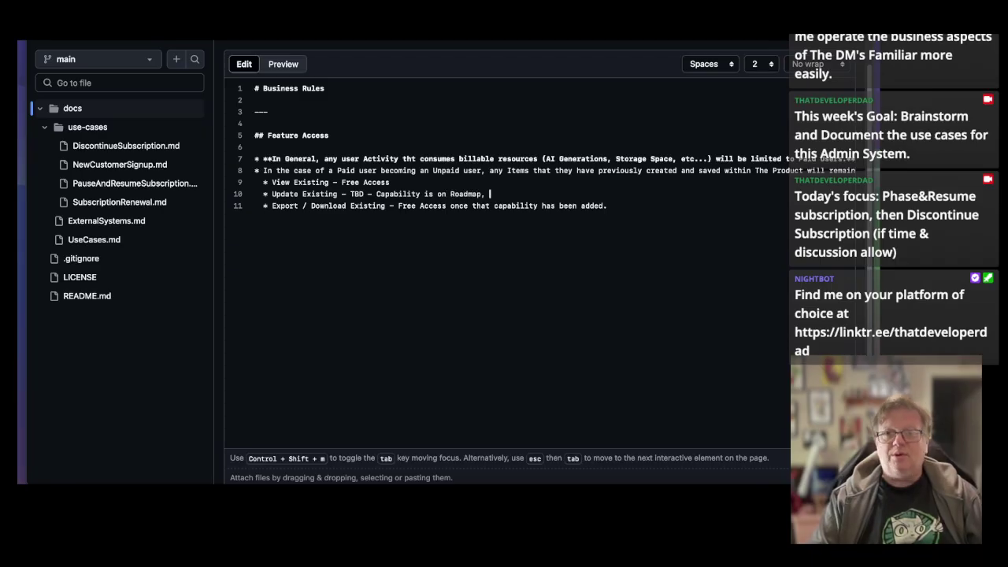
{"action": "type", "text": "but hasn't "}
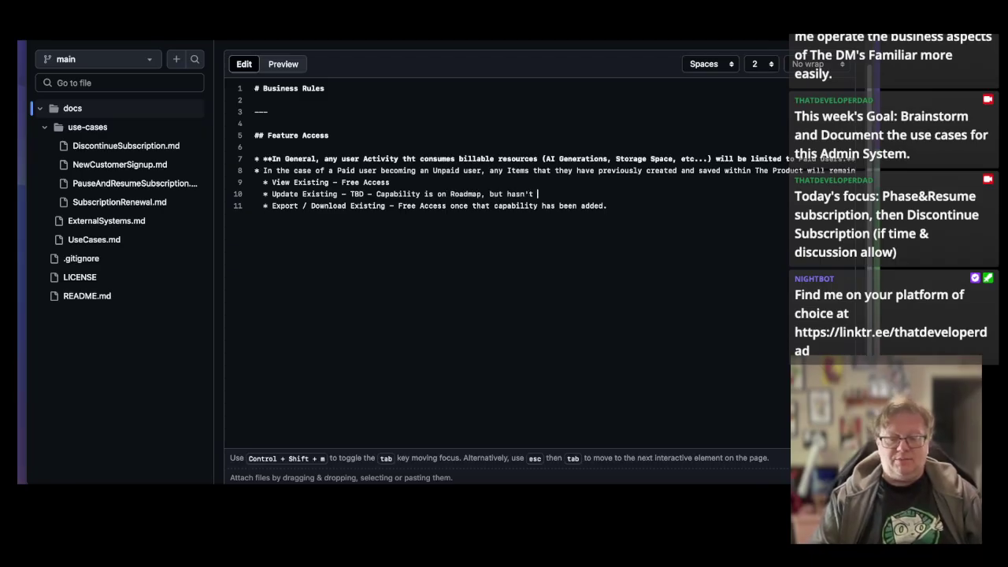
{"action": "type", "text": "been added yet."}
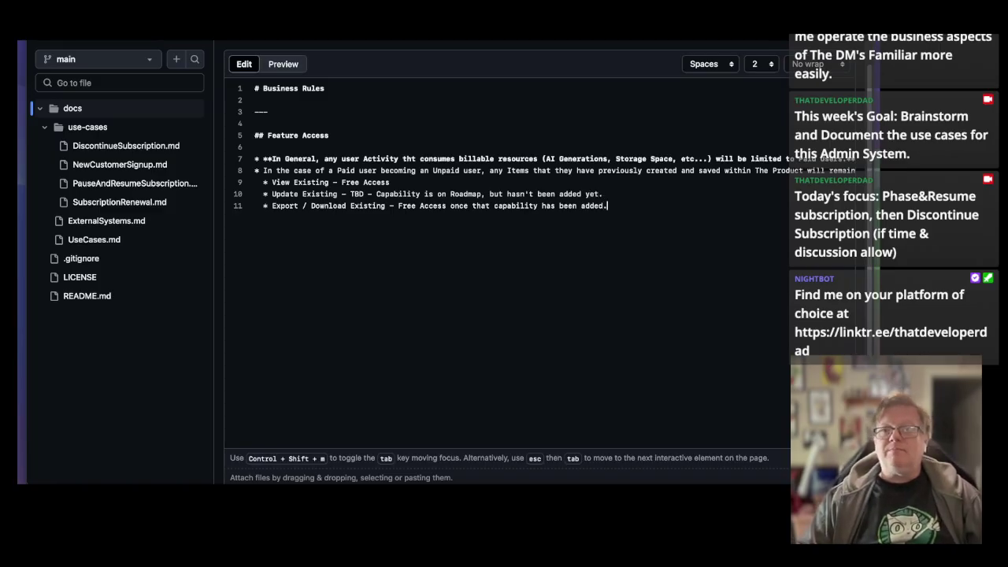
Insert an empty fourth sub-bullet and expand the first sub-bullet's label to "View / Filter List, View Existing".
{"action": "key", "text": "Return"}
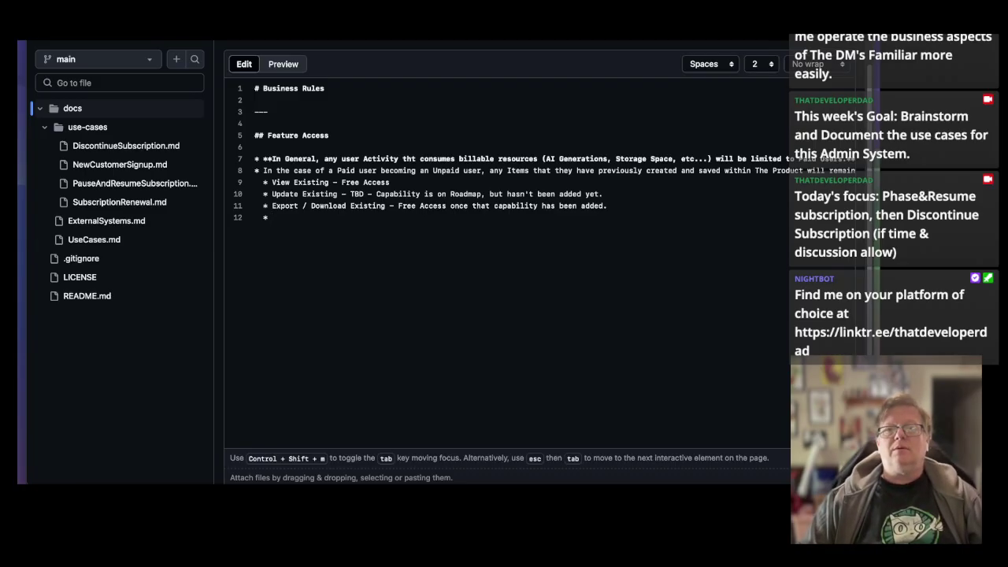
{"action": "key", "text": "Up"}
{"action": "key", "text": "Up"}
{"action": "key", "text": "Up"}
{"action": "key", "text": "alt+Right"}
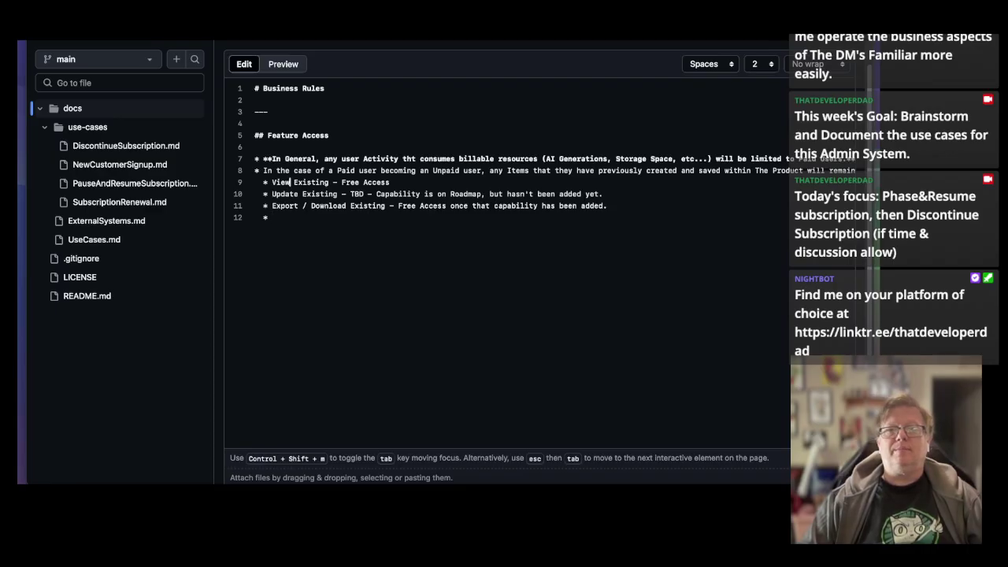
{"action": "type", "text": "/ "}
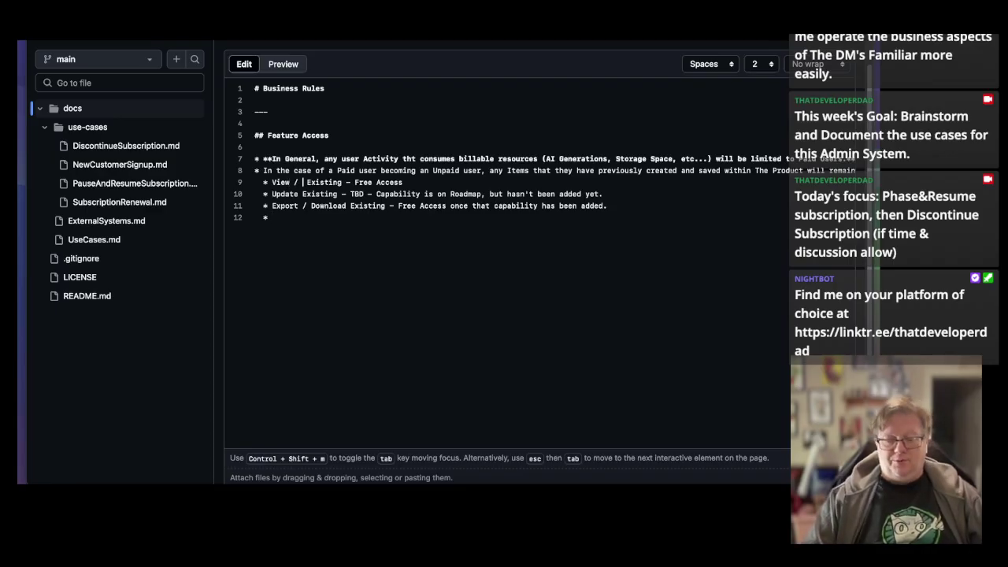
{"action": "type", "text": "Filter List"}
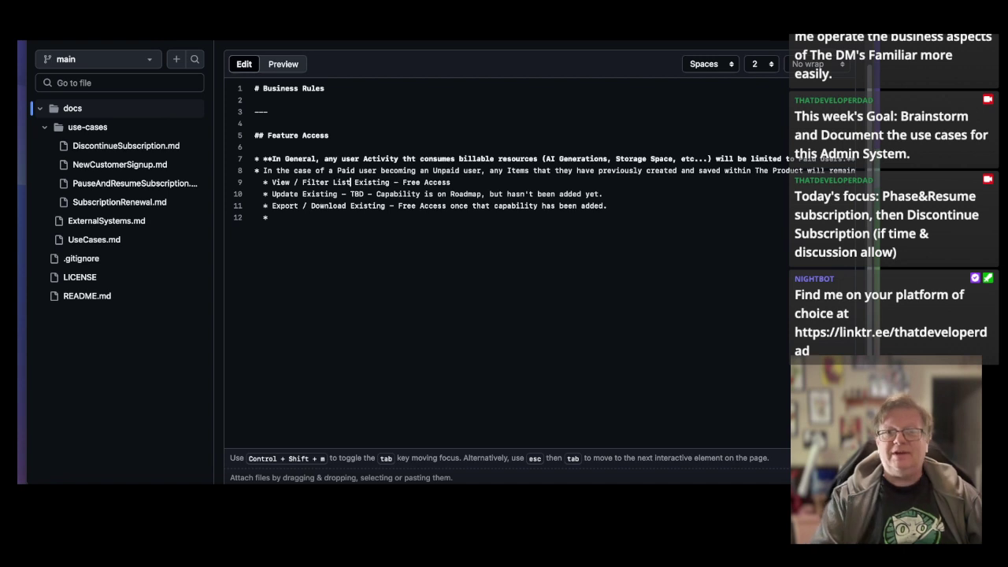
{"action": "type", "text": ", "}
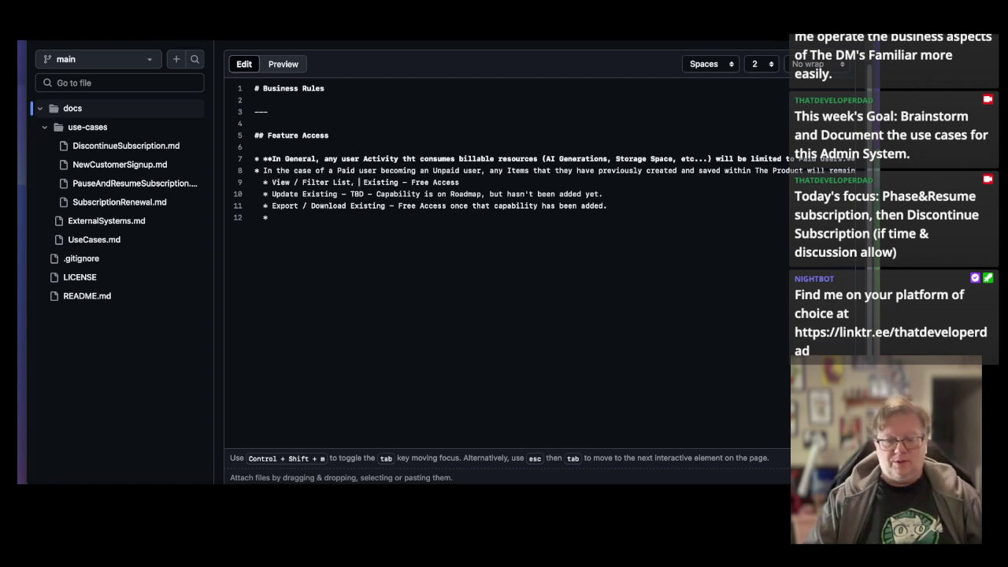
{"action": "type", "text": "View"}
Begin the empty fourth sub-bullet with the word "Random".
{"action": "key", "text": "Down"}
{"action": "key", "text": "Down"}
{"action": "key", "text": "Down"}
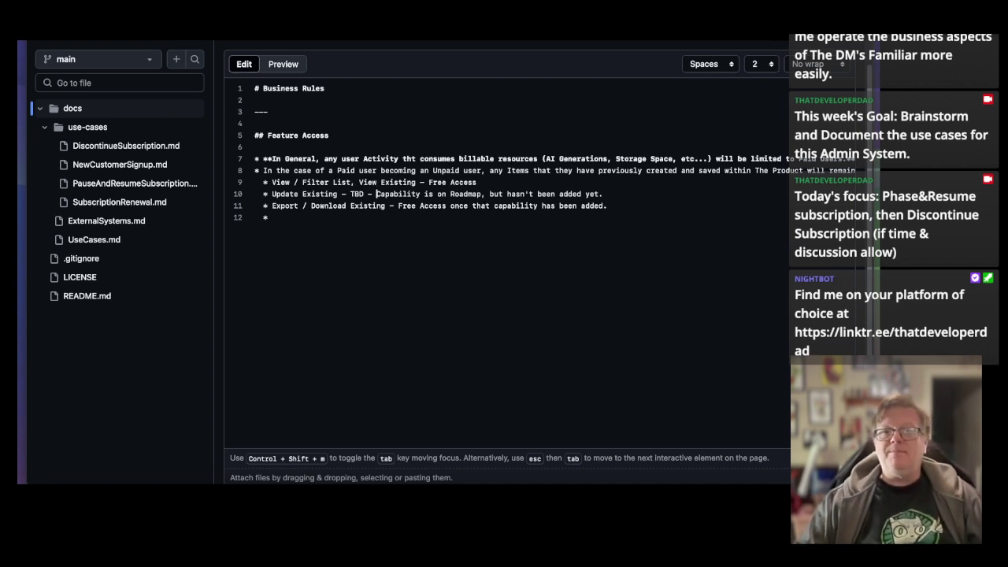
{"action": "type", "text": "Random"}
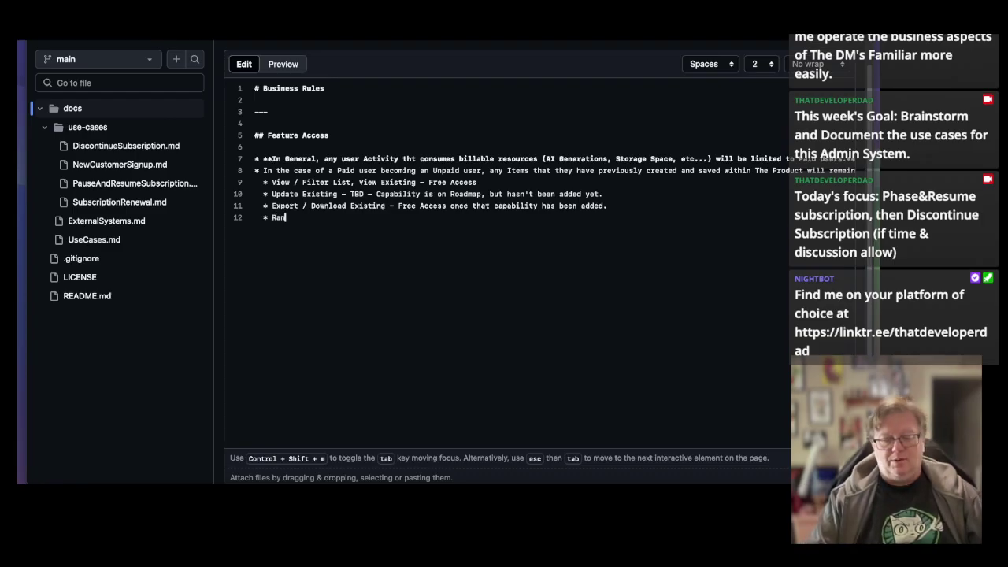
{"action": "key", "text": "BackSpace"}
{"action": "key", "text": "BackSpace"}
{"action": "key", "text": "BackSpace"}
{"action": "key", "text": "BackSpace"}
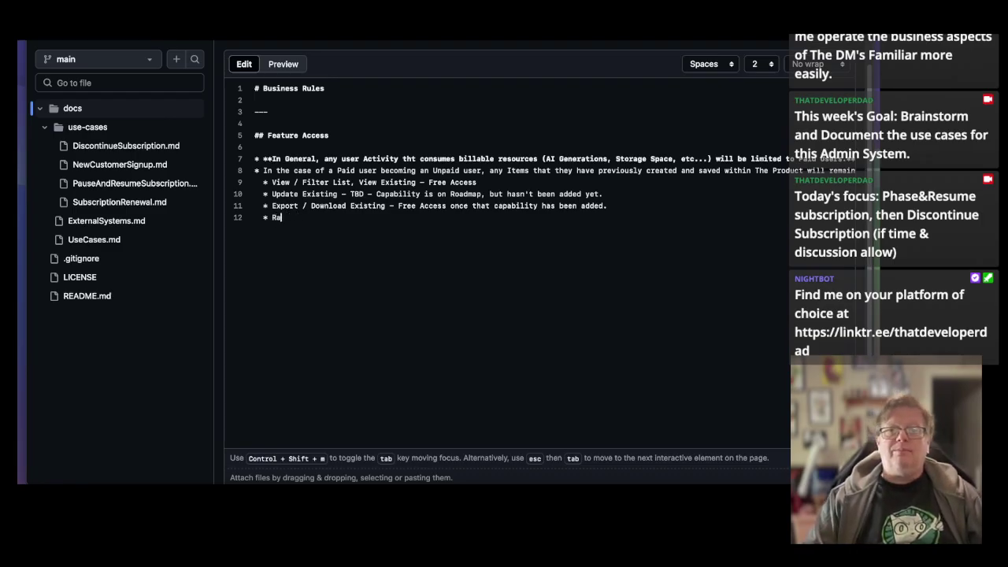
{"action": "key", "text": "BackSpace"}
{"action": "type", "text": "oll"}
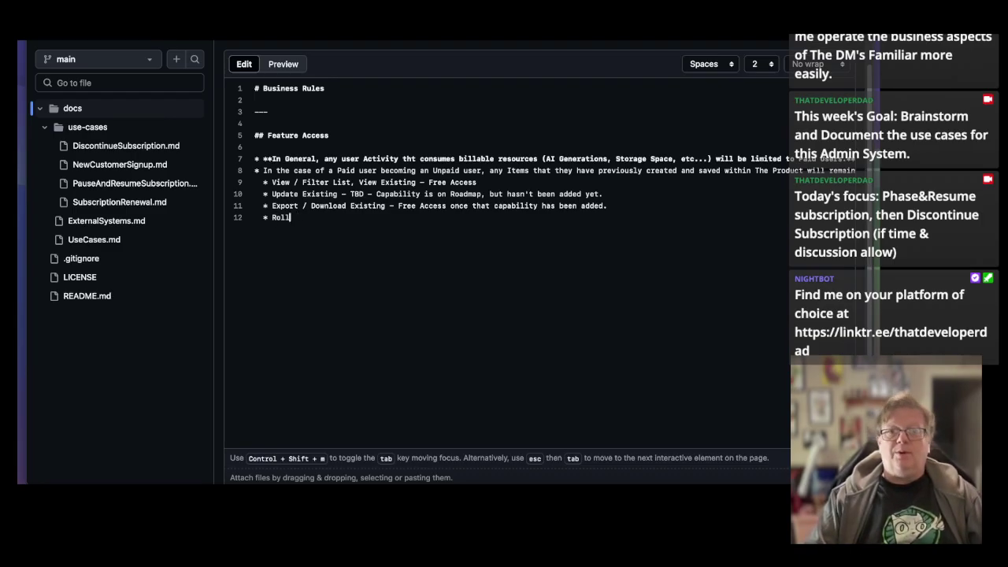
{"action": "type", "text": " for"}
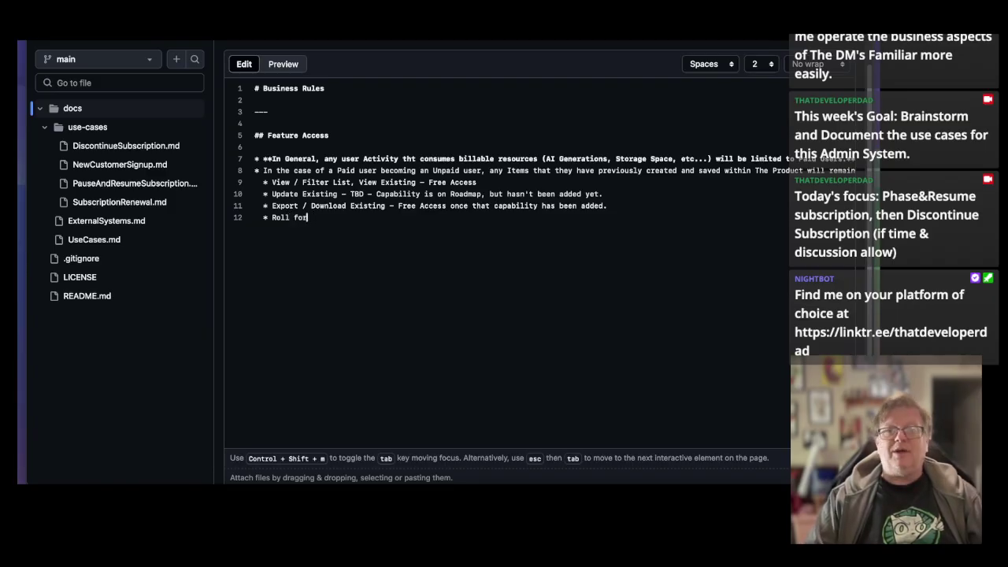
{"action": "key", "text": "BackSpace"}
{"action": "key", "text": "BackSpace"}
{"action": "key", "text": "BackSpace"}
{"action": "key", "text": "BackSpace"}
{"action": "key", "text": "BackSpace"}
{"action": "key", "text": "BackSpace"}
{"action": "key", "text": "BackSpace"}
{"action": "type", "text": "andom"}
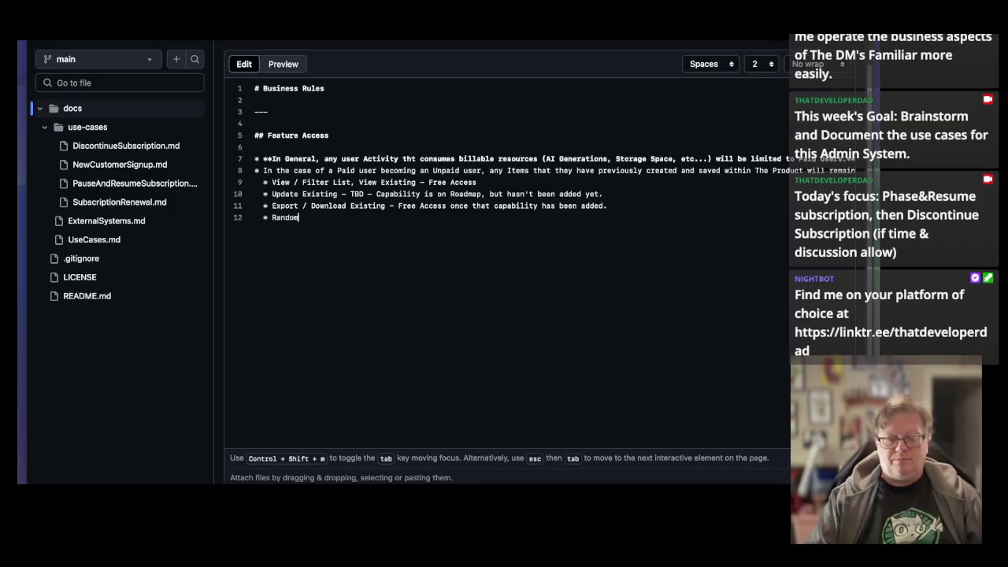
Complete the fourth sub-bullet so it reads "Random Generation (without AI Description) - Free Access".
{"action": "type", "text": " Genera"}
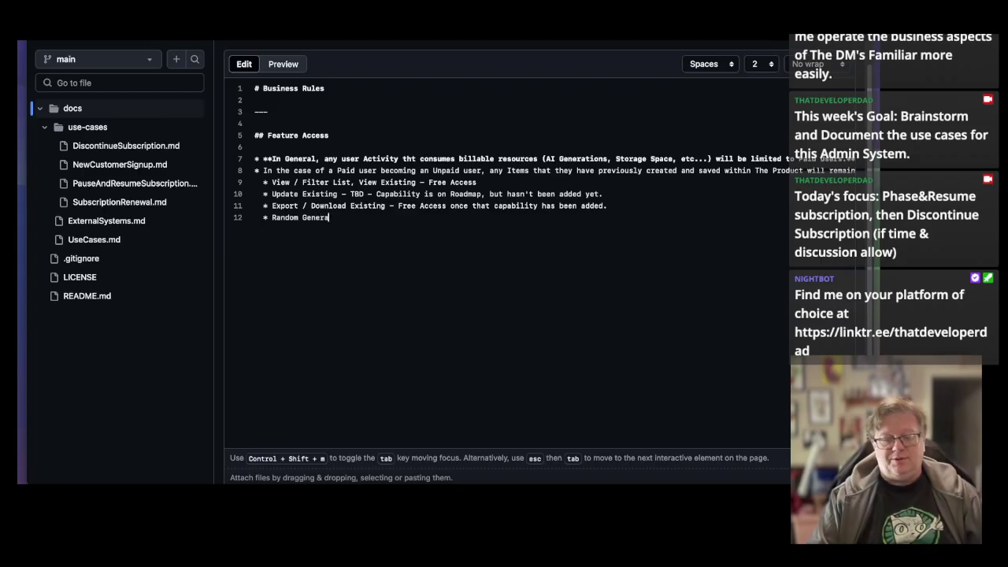
{"action": "type", "text": "tion (wi"}
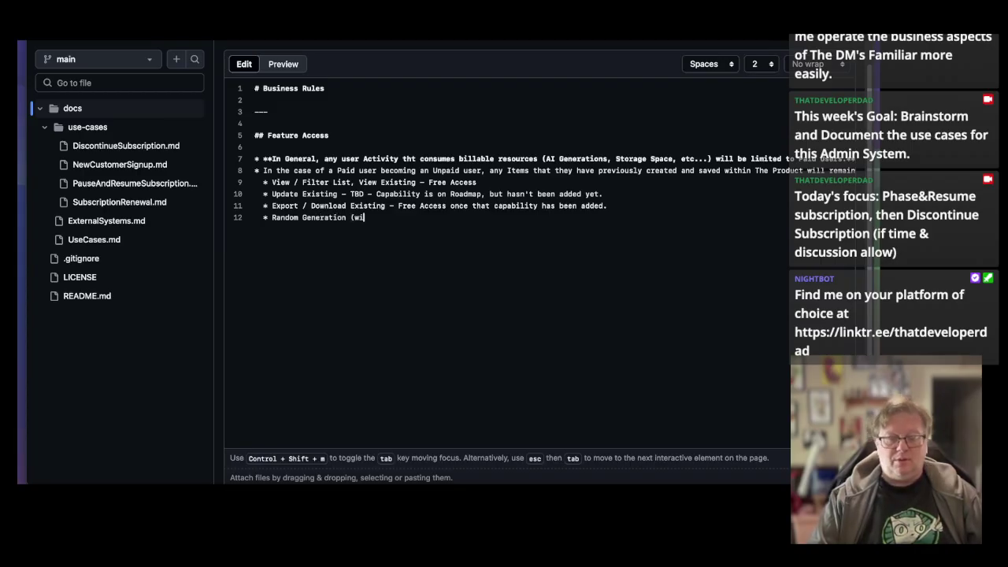
{"action": "type", "text": "thout AI Desc"}
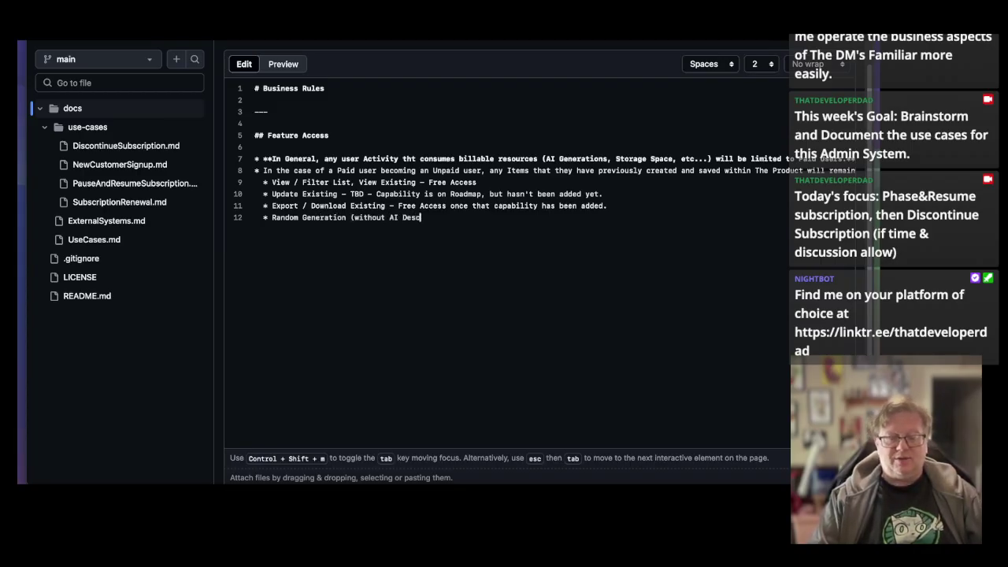
{"action": "type", "text": "ription) - "}
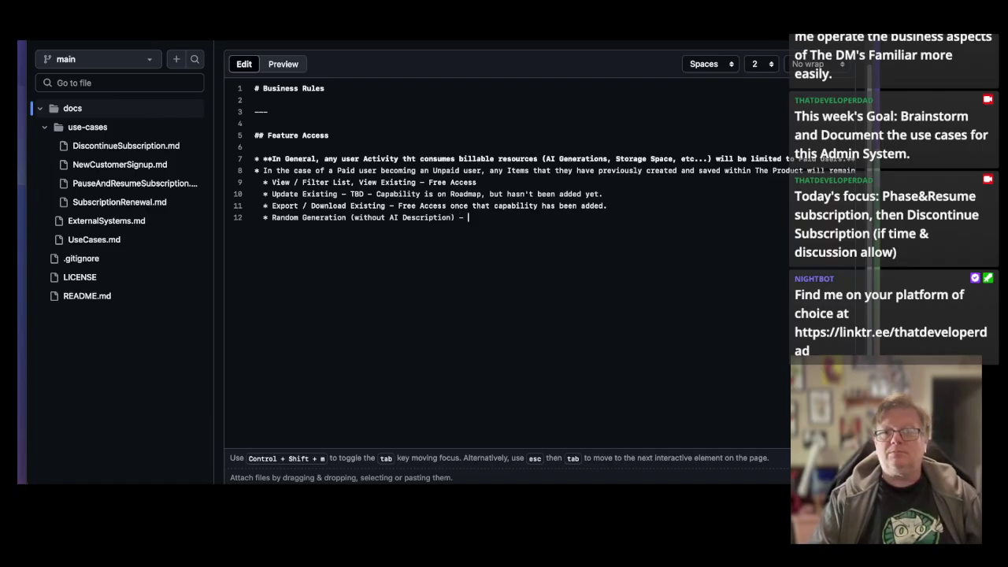
{"action": "type", "text": "Free Ac"}
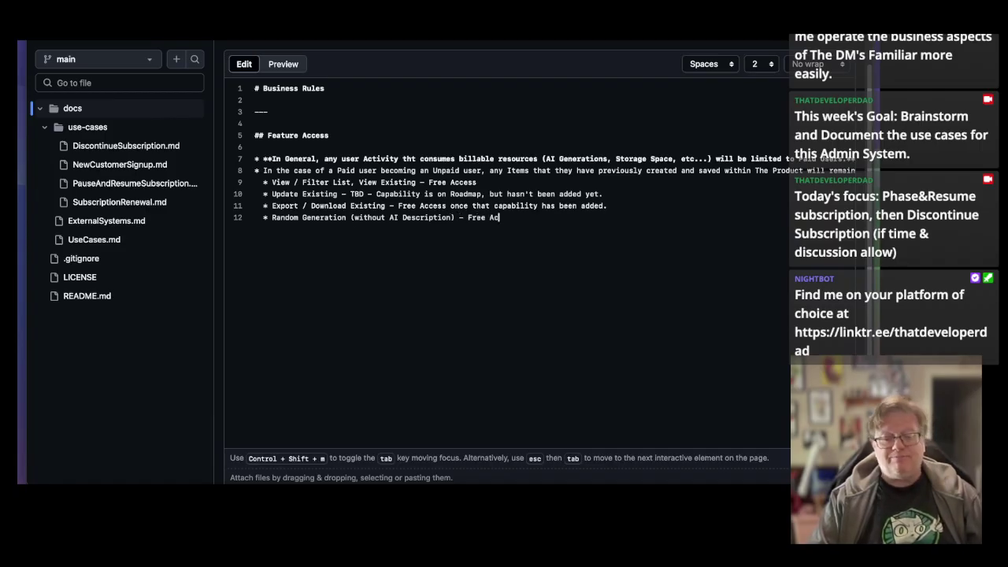
{"action": "type", "text": "cess"}
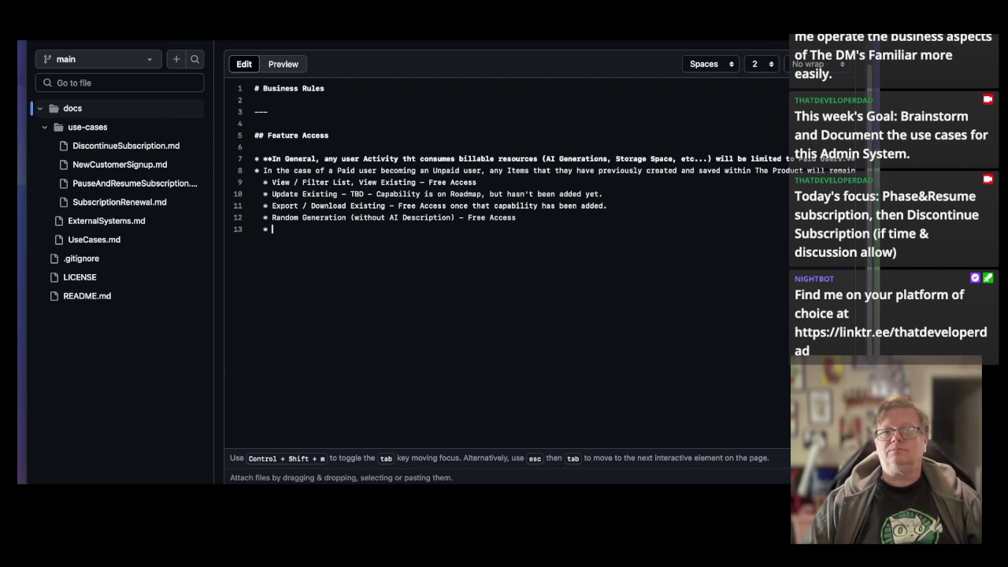
Start a less-indented bullet below the Random Generation sub-bullet with "In time, we might need to implement".
{"action": "key", "text": "Return"}
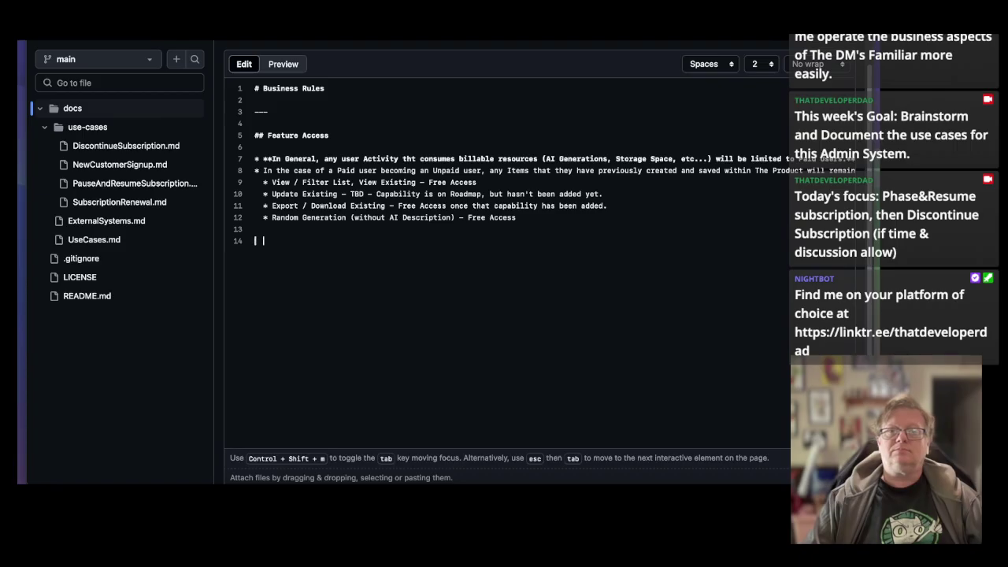
{"action": "key", "text": "BackSpace"}
{"action": "key", "text": "BackSpace"}
{"action": "key", "text": "BackSpace"}
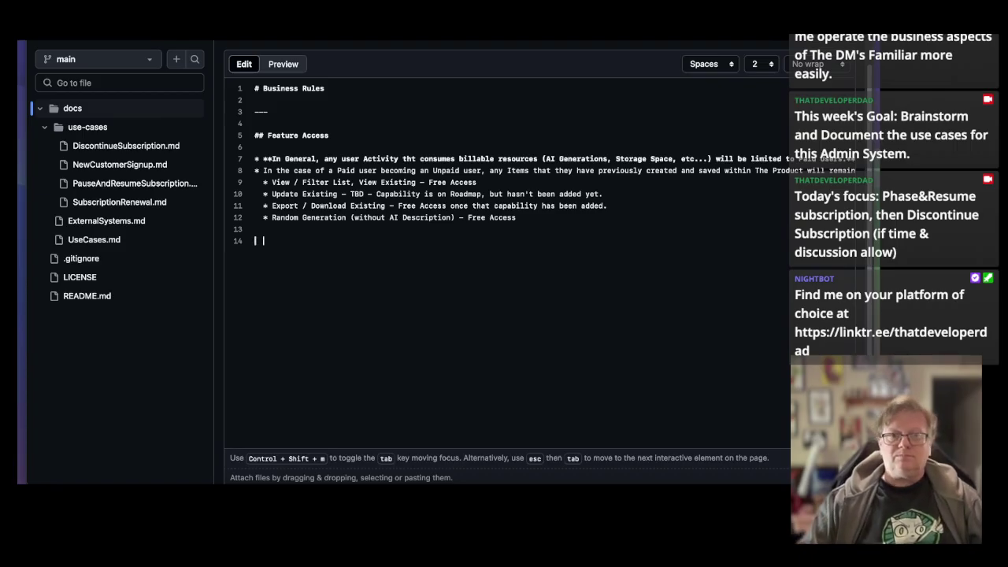
{"action": "type", "text": "* "}
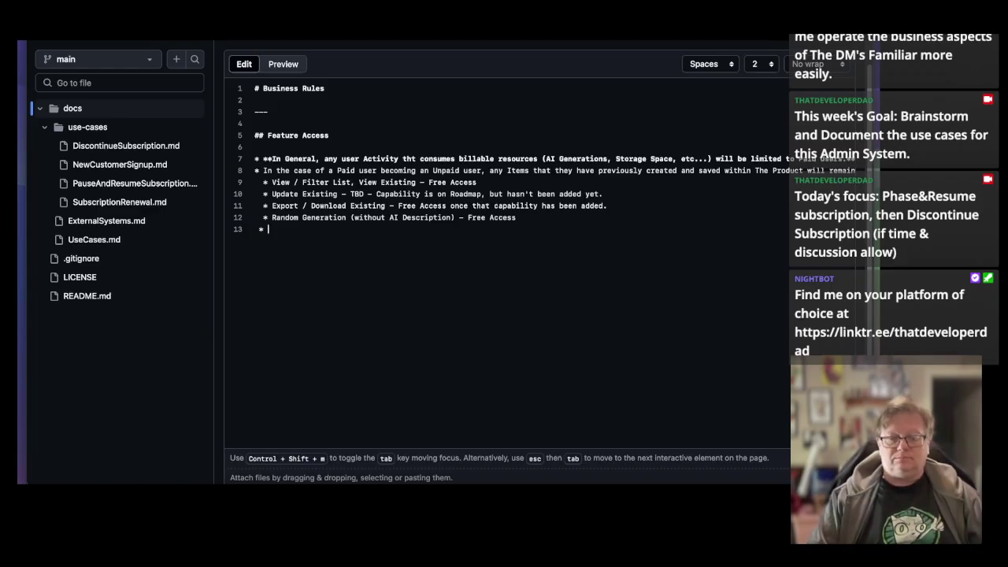
{"action": "type", "text": "In time,"}
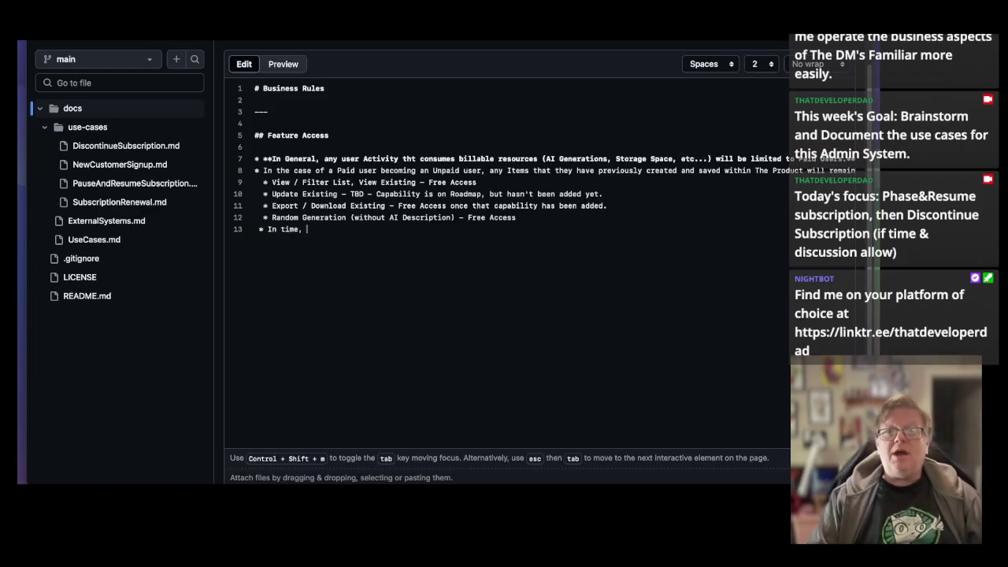
{"action": "type", "text": " we might need "}
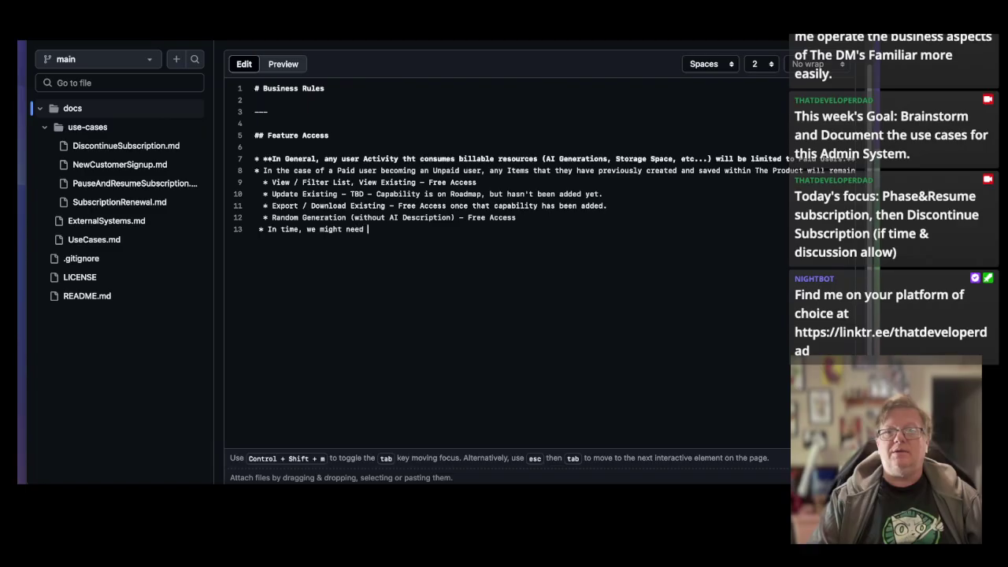
{"action": "type", "text": "to implement"}
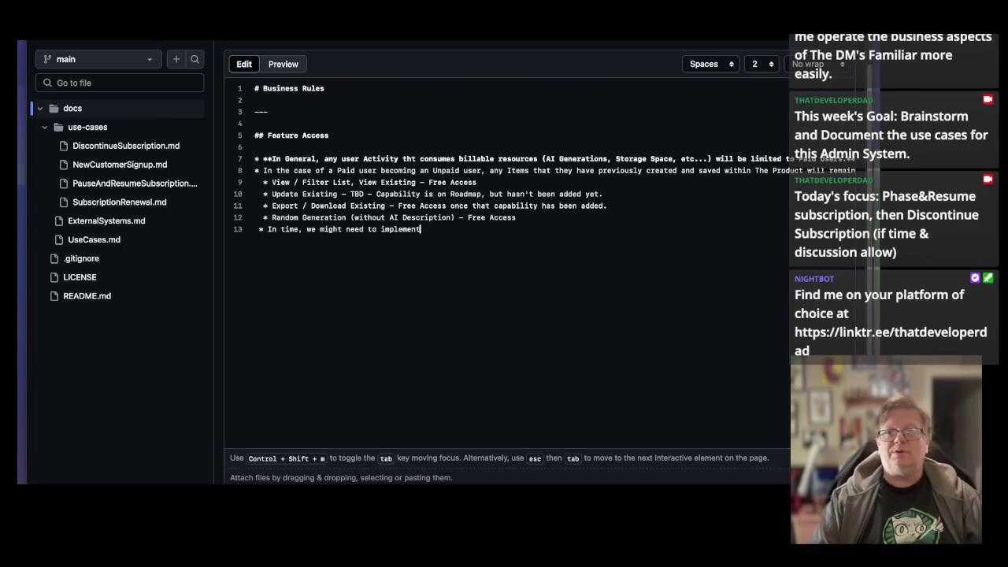
Finish the "In time" bullet with "some pruning of Saved Items that belong to long-cancelled users.".
{"action": "type", "text": " some pro"}
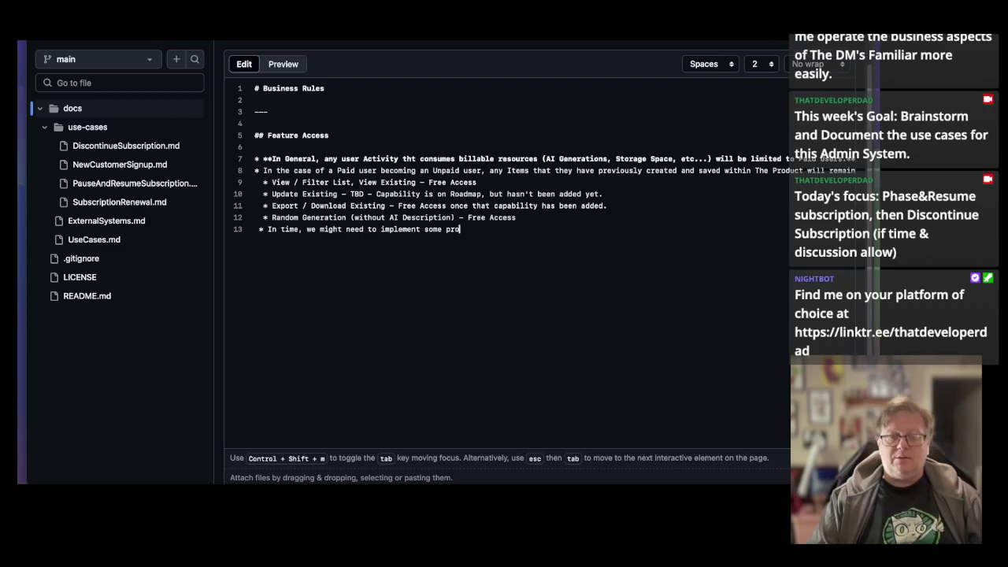
{"action": "key", "text": "BackSpace"}
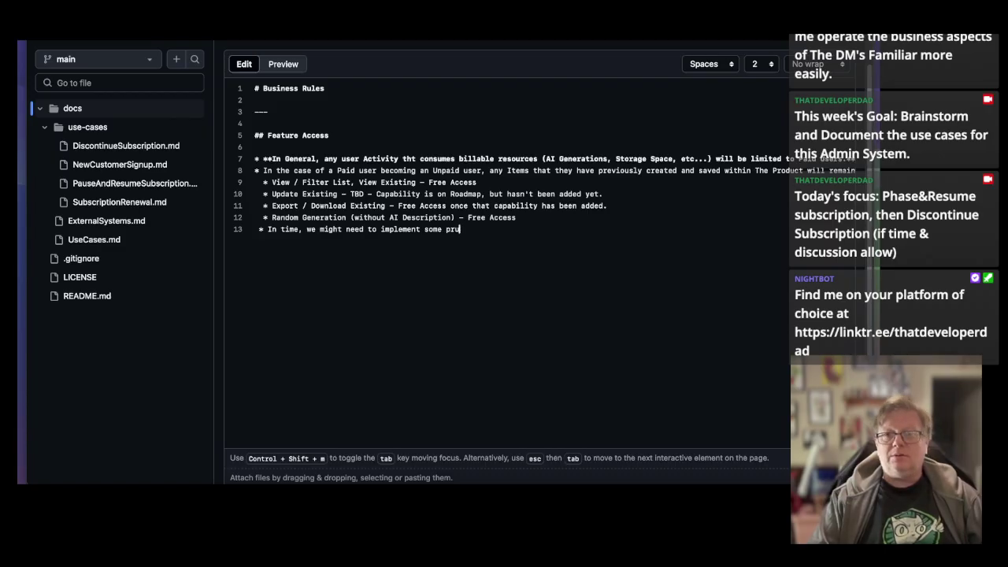
{"action": "type", "text": "ud"}
{"action": "key", "text": "BackSpace"}
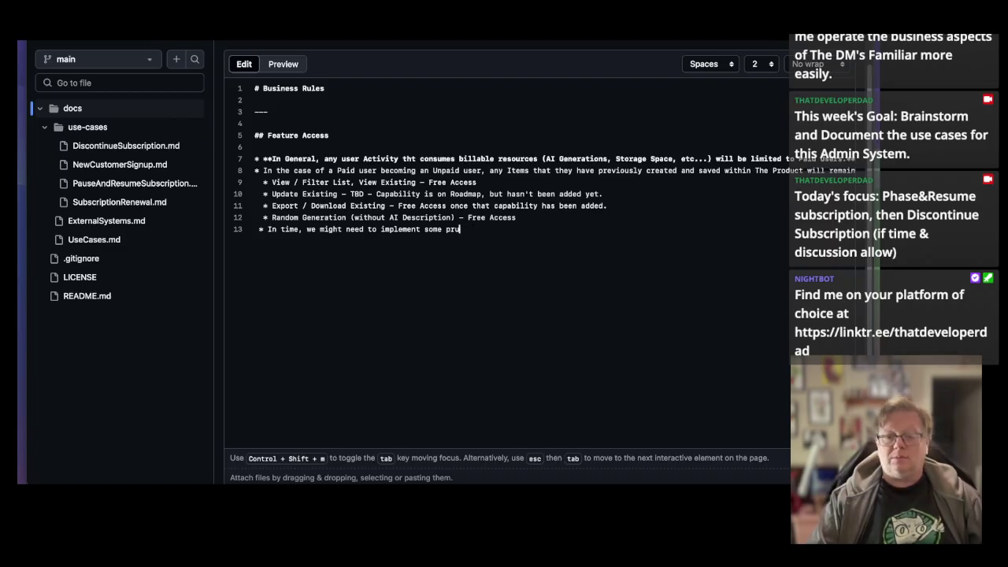
{"action": "type", "text": "ning of Saved Items"}
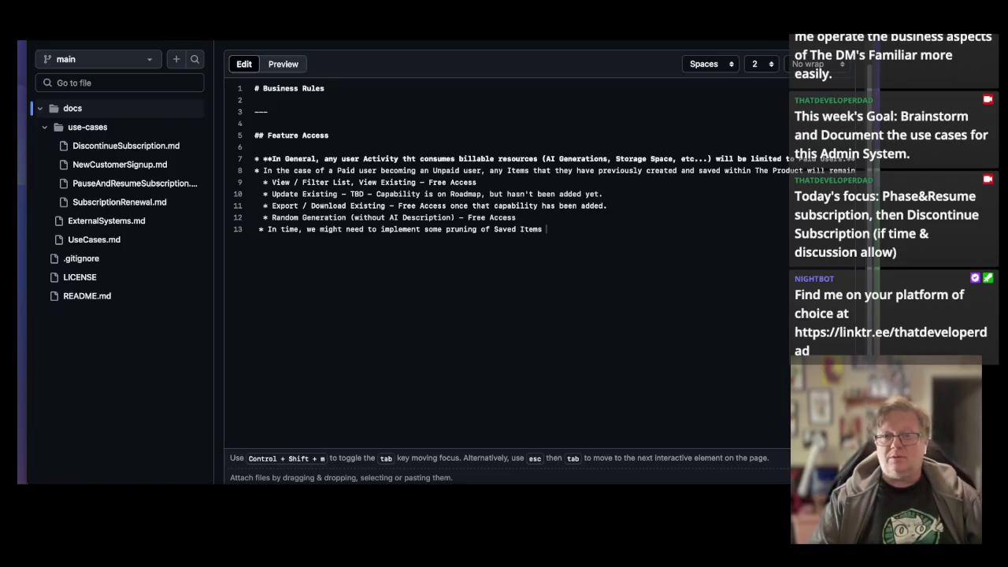
{"action": "type", "text": " that belong"}
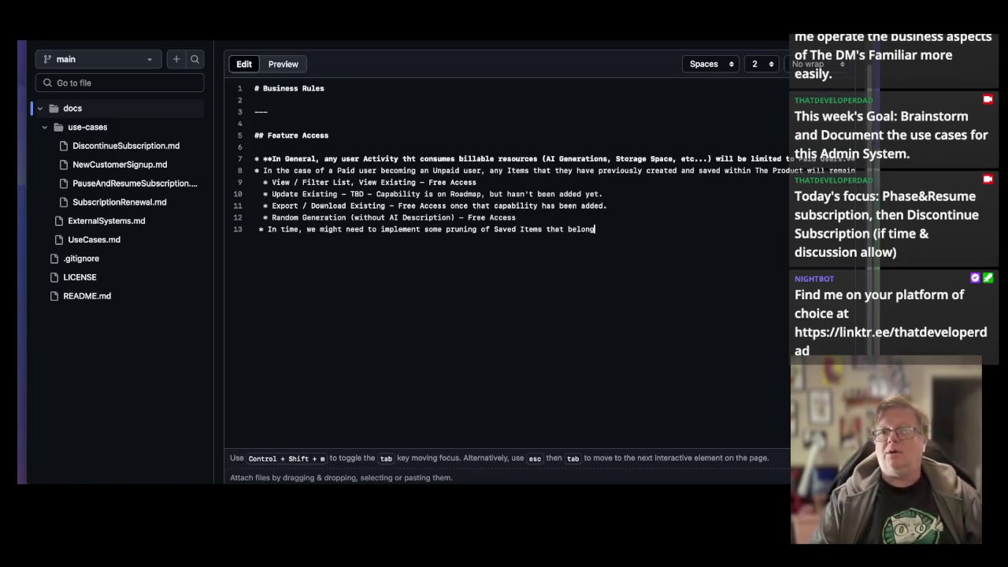
{"action": "type", "text": " to "}
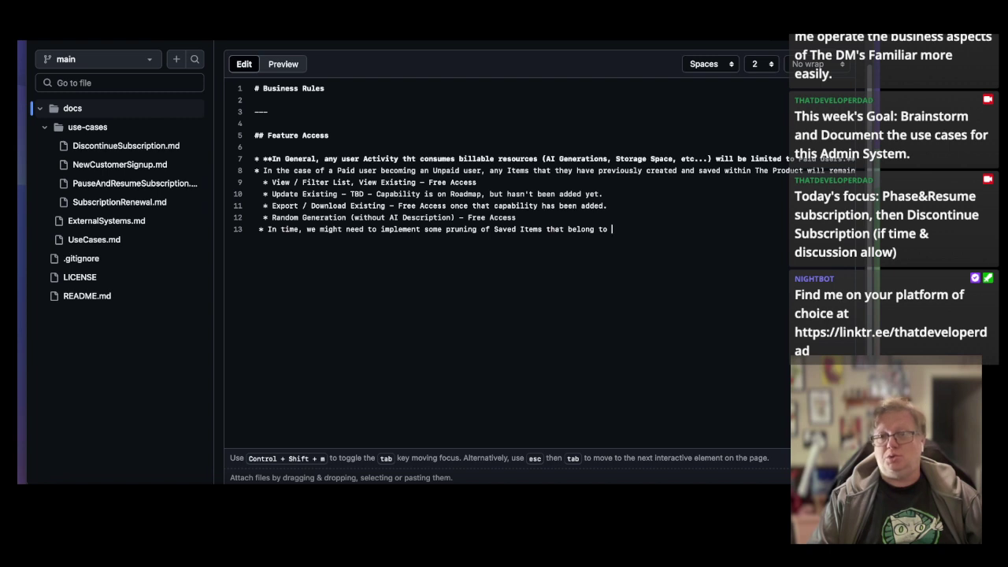
{"action": "type", "text": "l"}
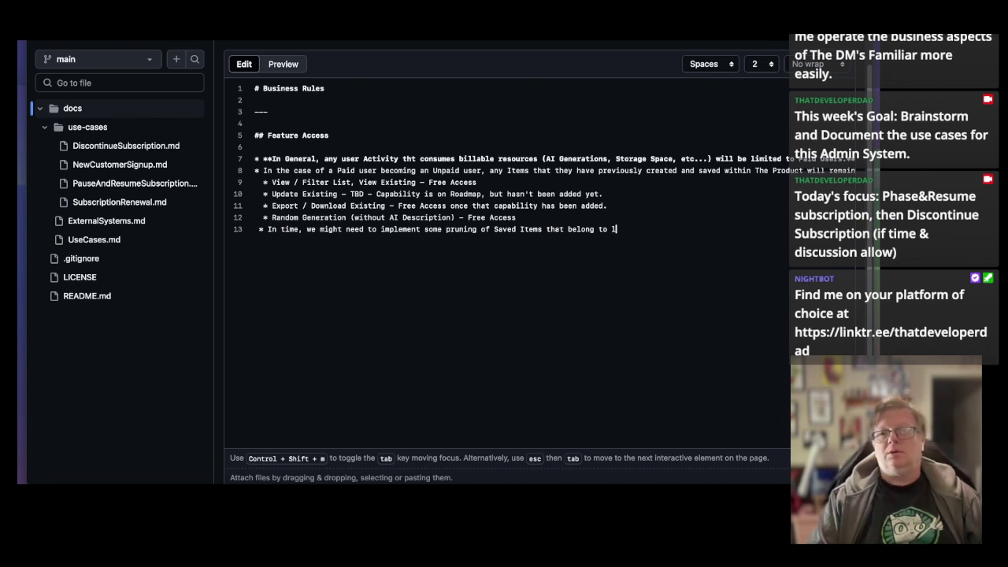
{"action": "type", "text": "ong-cancelled users"}
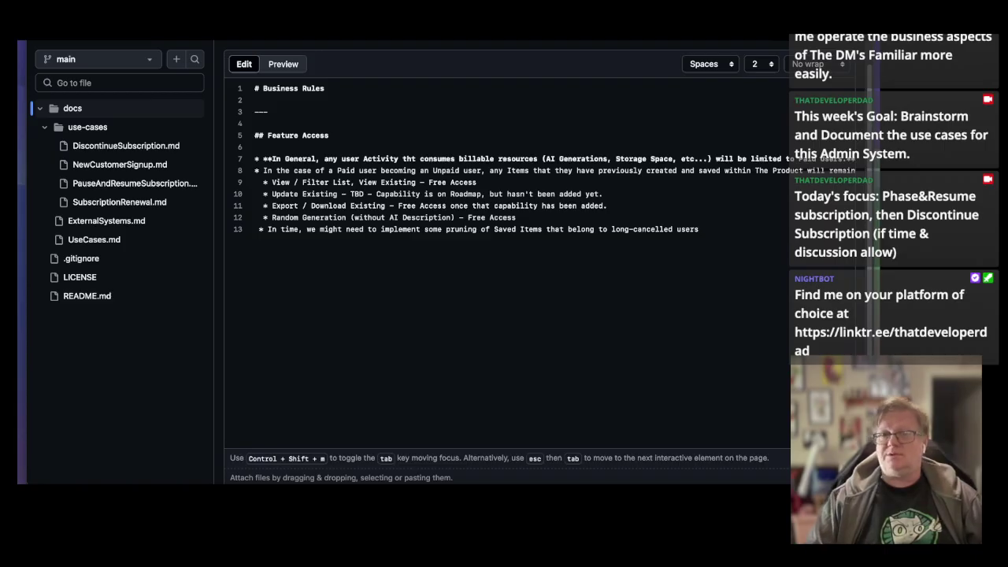
{"action": "type", "text": "."}
Under the pruning bullet, add a sub-bullet: "In that case, we'll need to notify them of when their saved items will be deleted from storage".
{"action": "key", "text": "Return"}
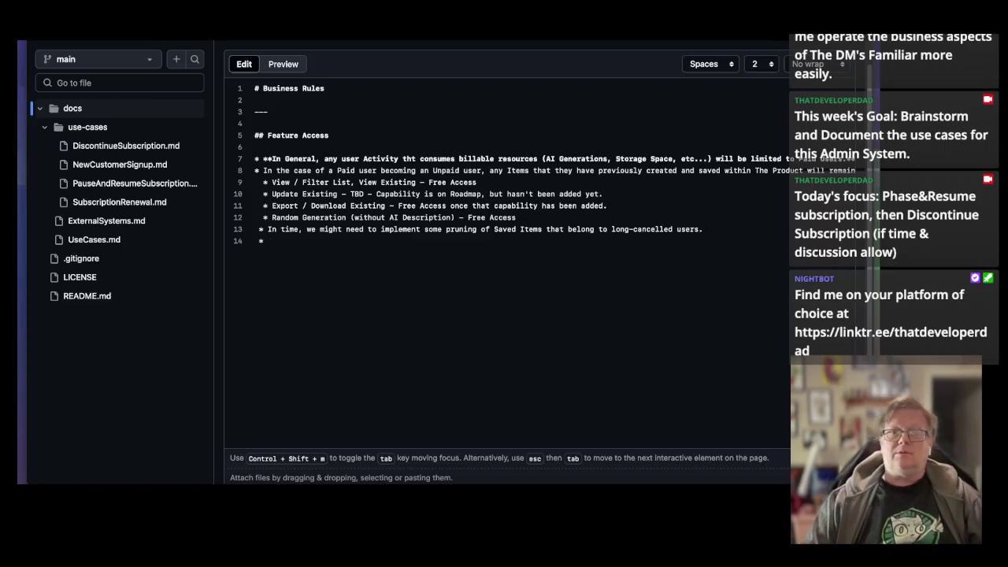
{"action": "key", "text": "Tab"}
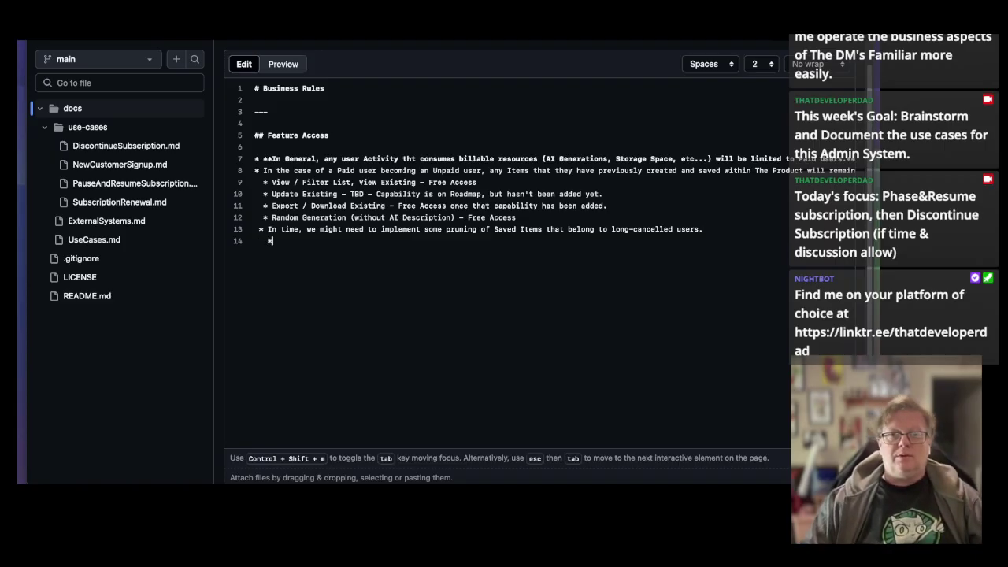
{"action": "type", "text": "In that ca"}
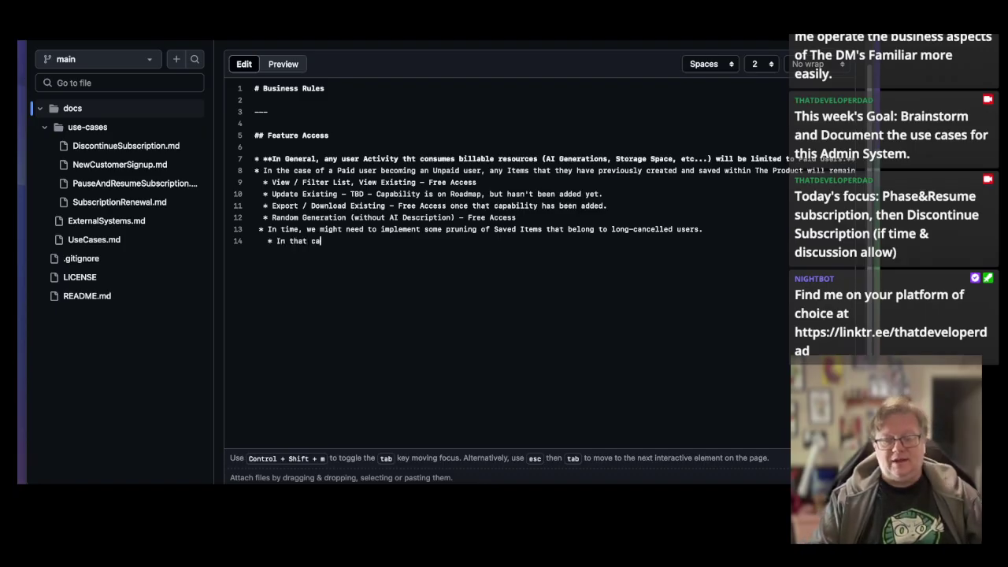
{"action": "type", "text": "se, we'll need"}
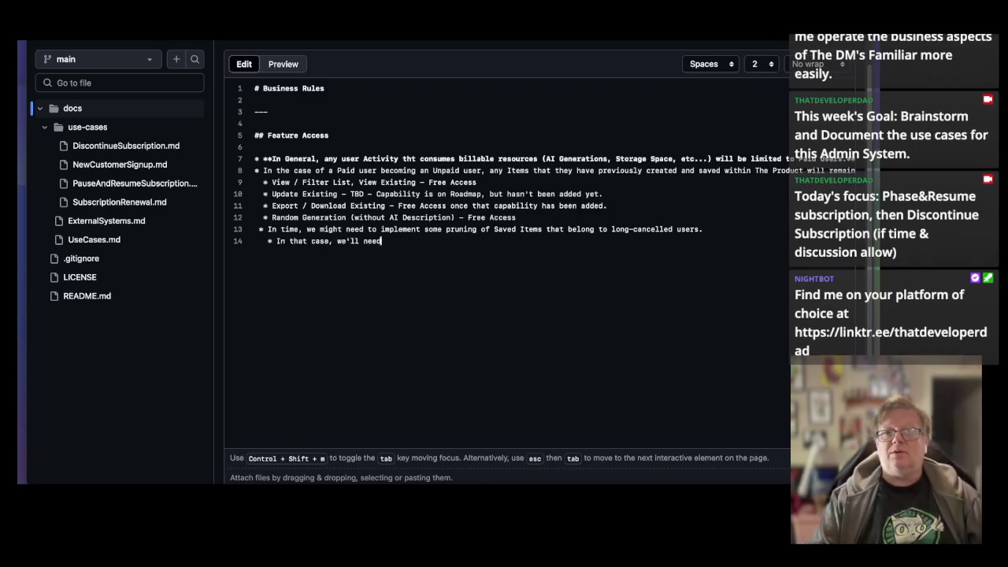
{"action": "type", "text": " to noti"}
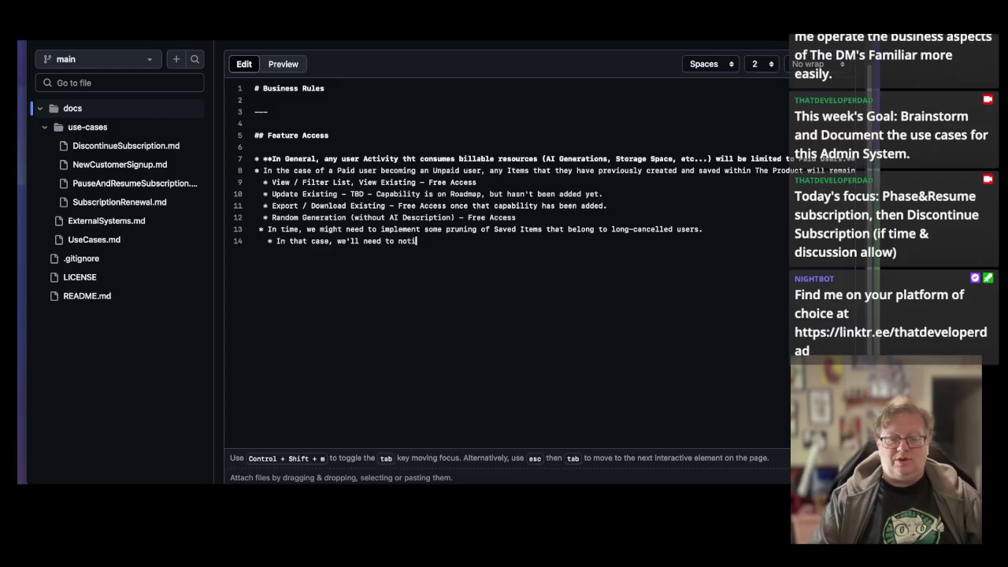
{"action": "type", "text": "fy them"}
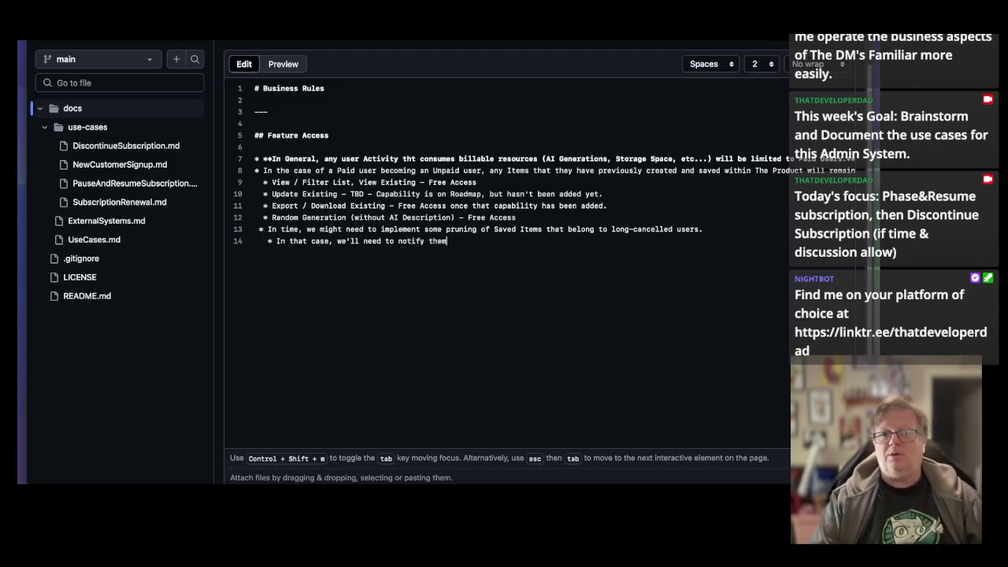
{"action": "type", "text": " of when "}
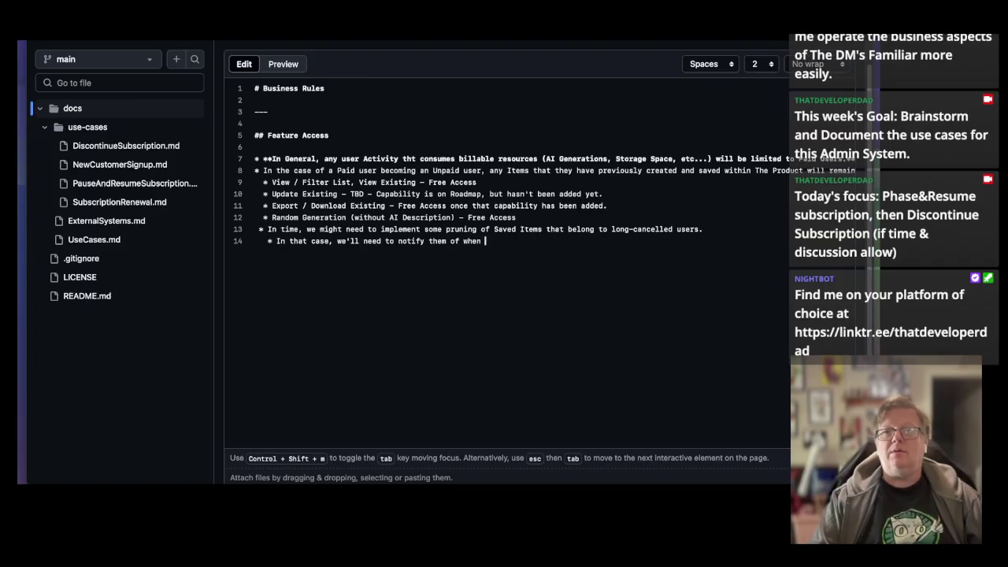
{"action": "type", "text": "their "}
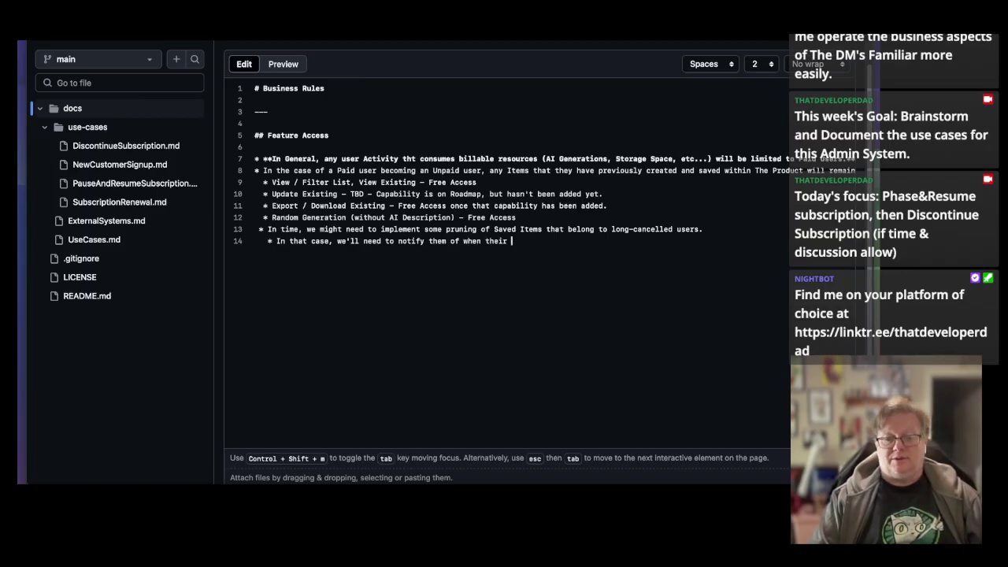
{"action": "type", "text": "saved items wil"}
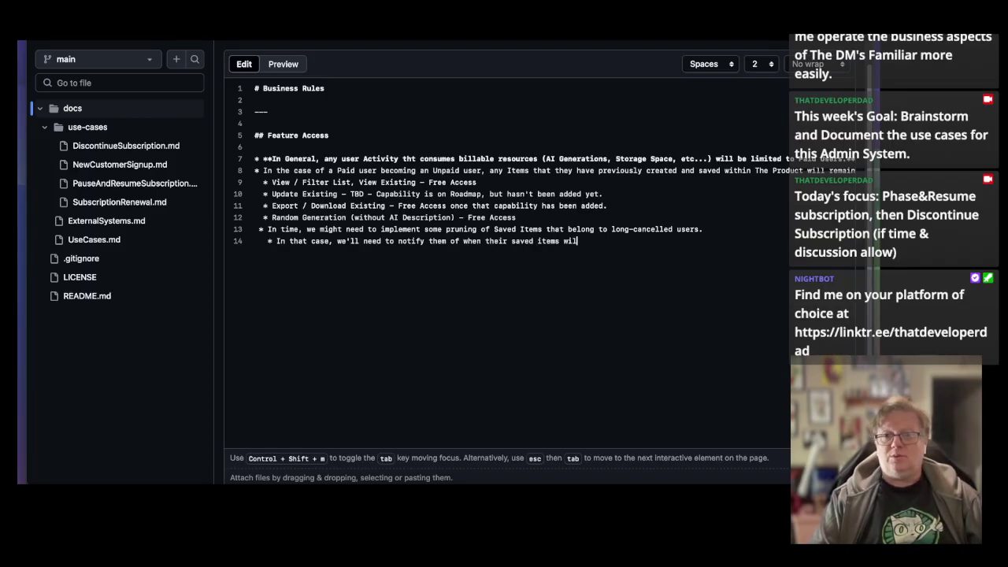
{"action": "type", "text": "l be dele"}
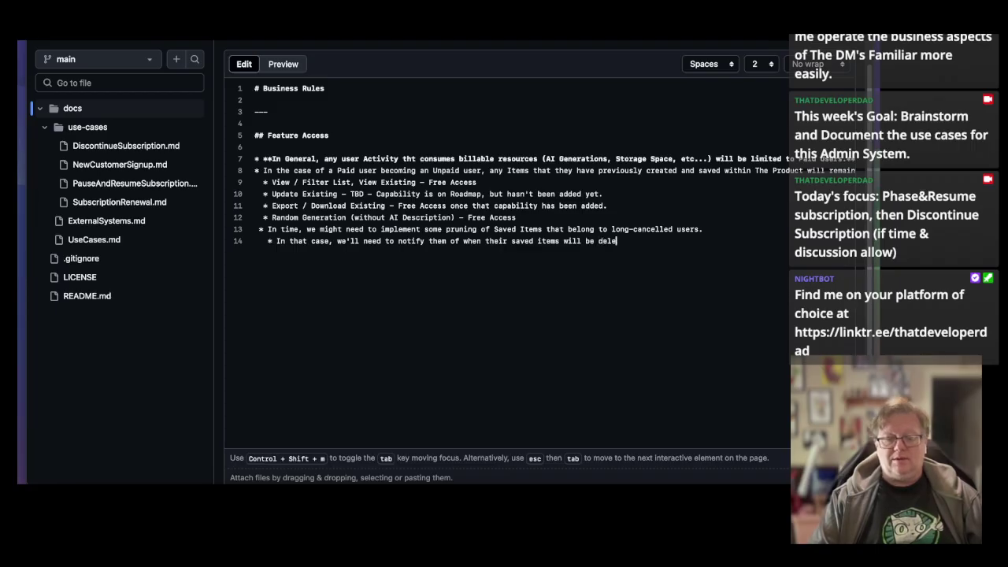
{"action": "type", "text": "ted from storage"}
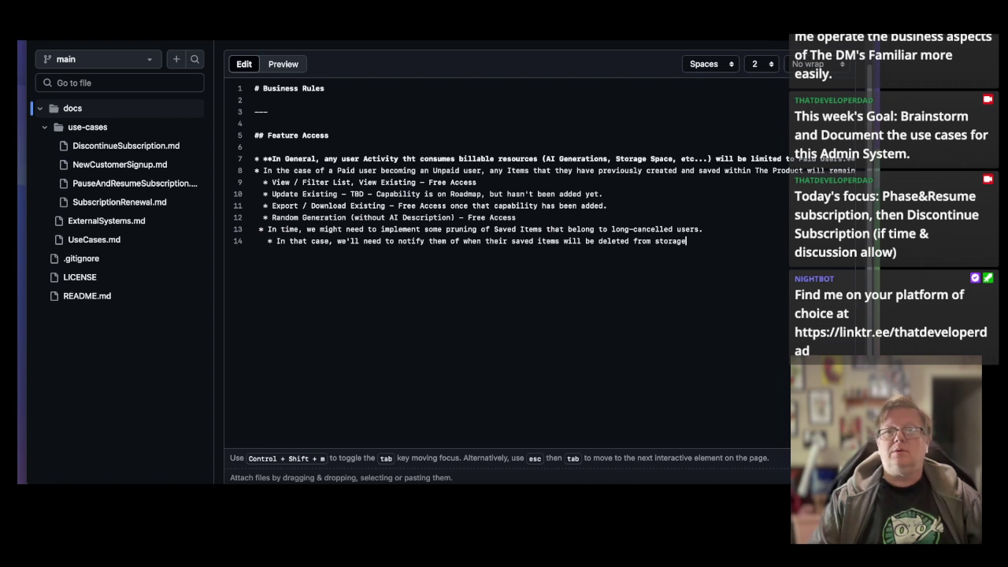
Finish the notification sub-bullet with "and give them a facility by which they can export / download those items they've created.".
{"action": "type", "text": " and give the"}
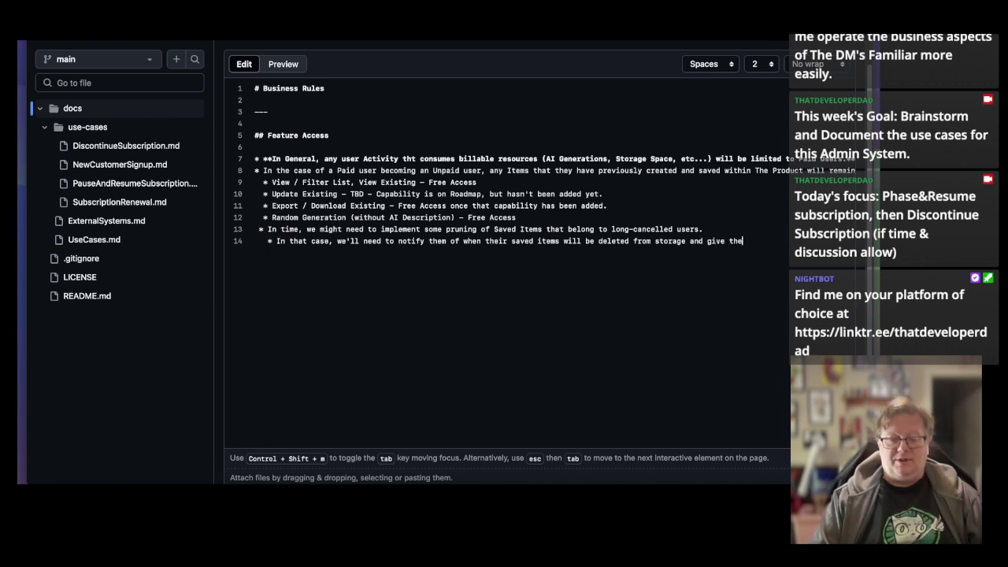
{"action": "type", "text": "m a facility by"}
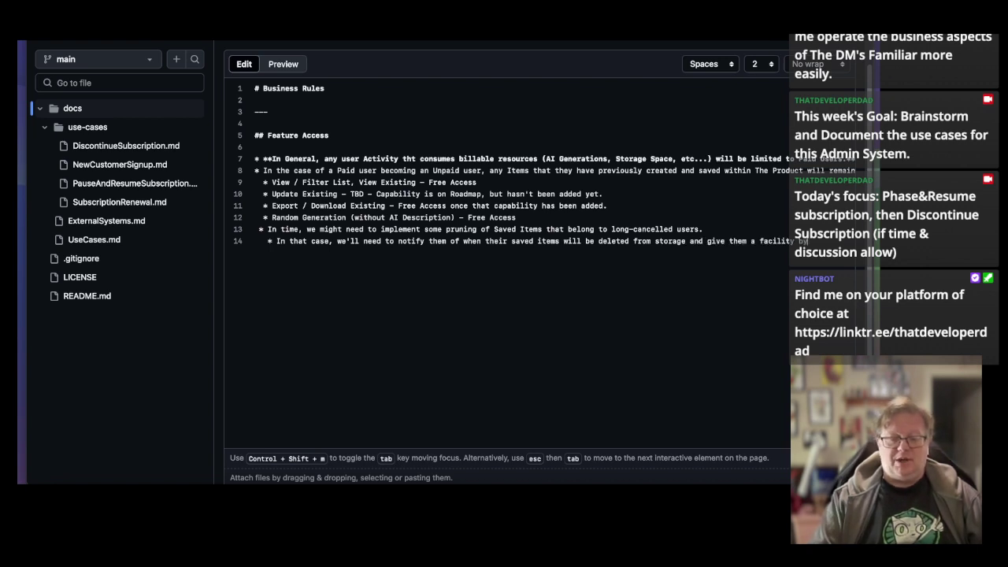
{"action": "type", "text": " which they can "}
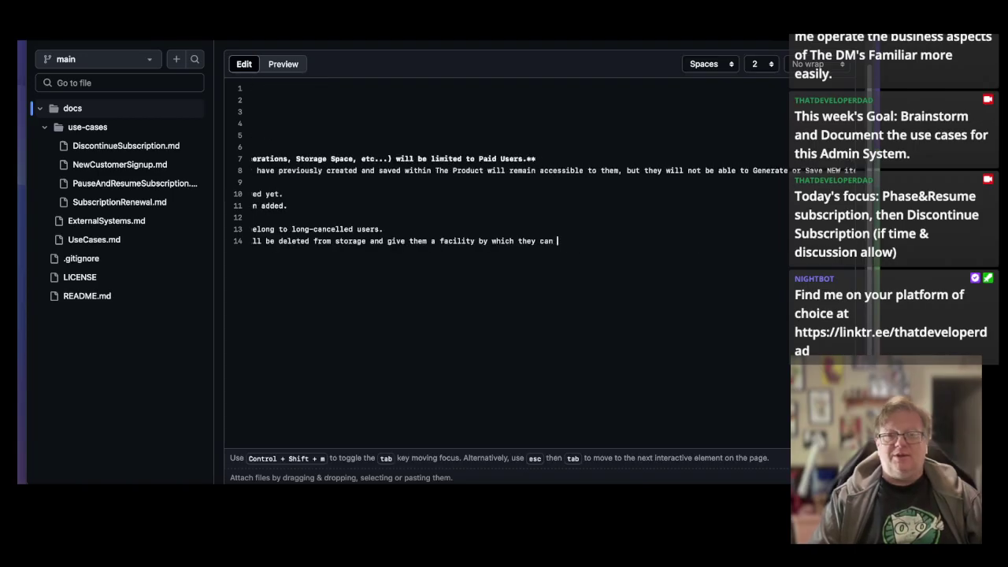
{"action": "type", "text": "export"}
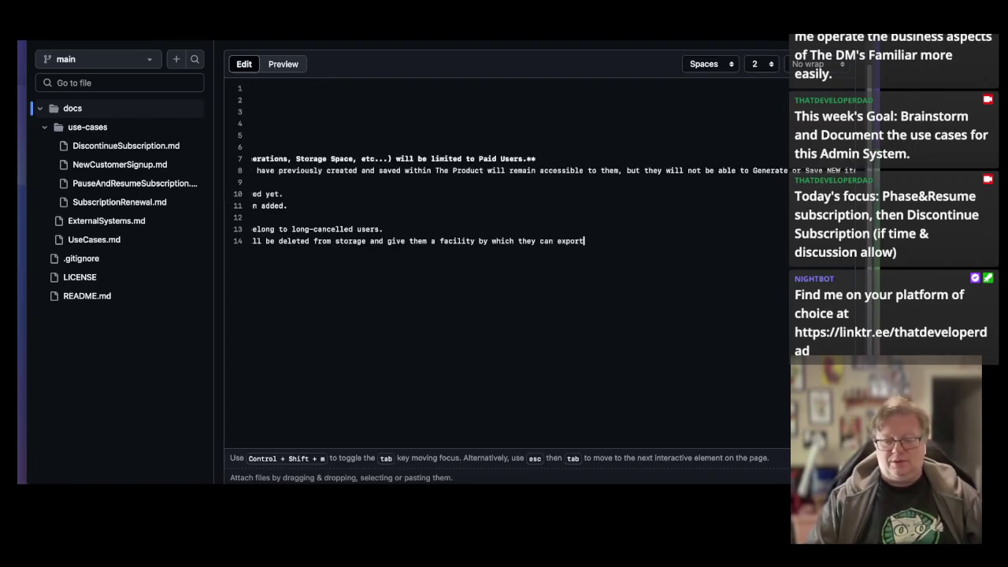
{"action": "type", "text": " / download t"}
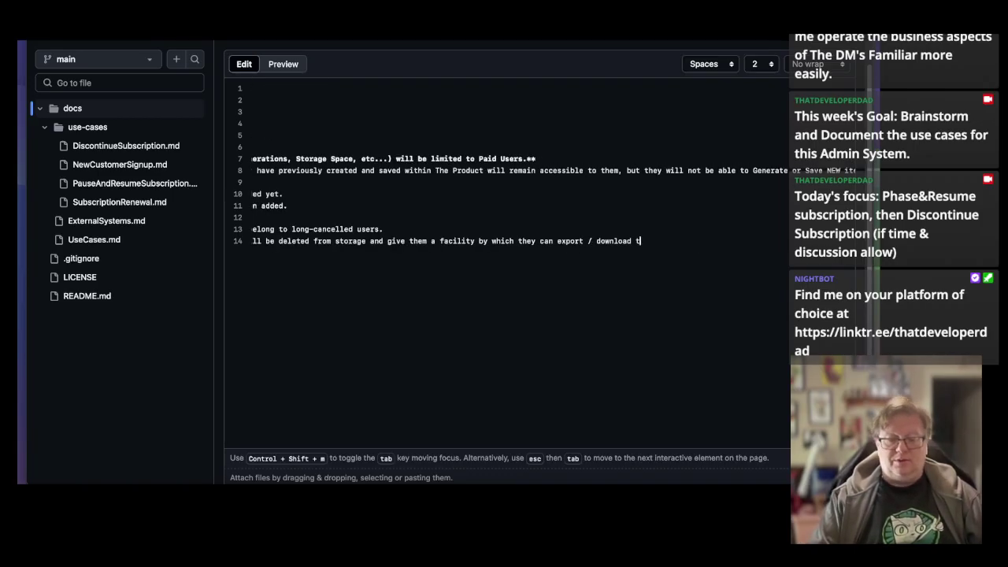
{"action": "type", "text": "hose items they've "}
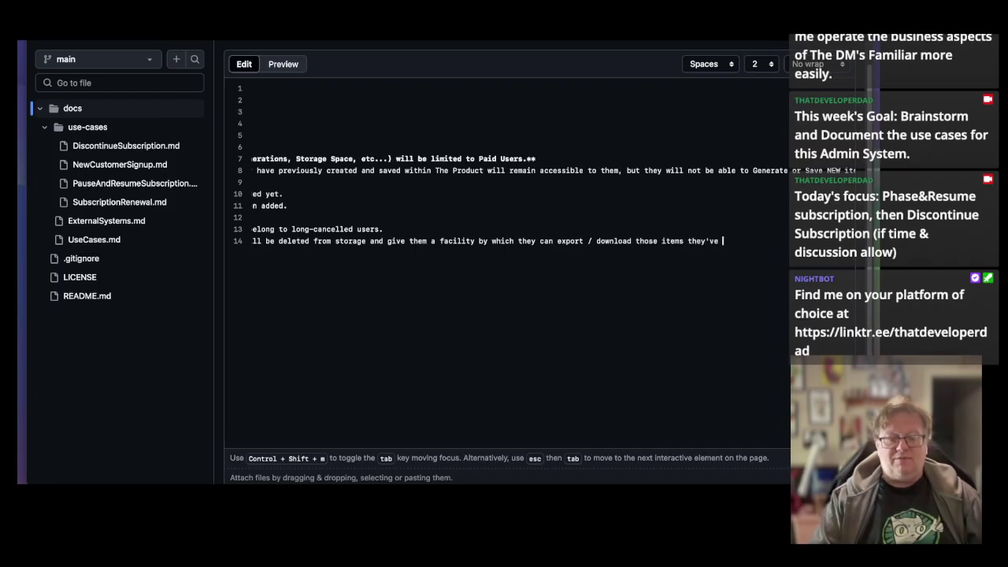
{"action": "type", "text": "created."}
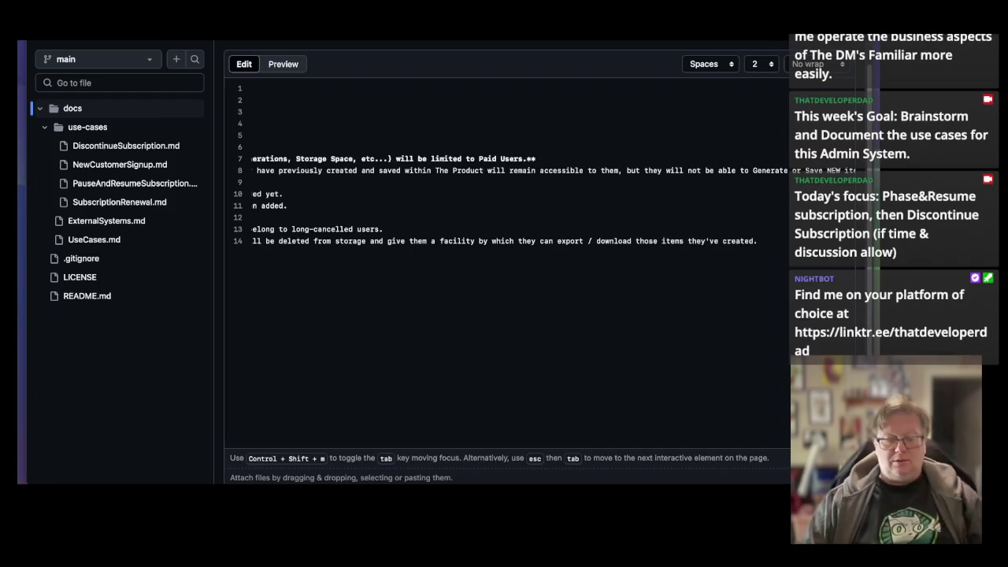
Add the line "Subscription Rules" after the last Feature Access bullet, separated by a blank line.
{"action": "key", "text": "Home"}
{"action": "key", "text": "Home"}
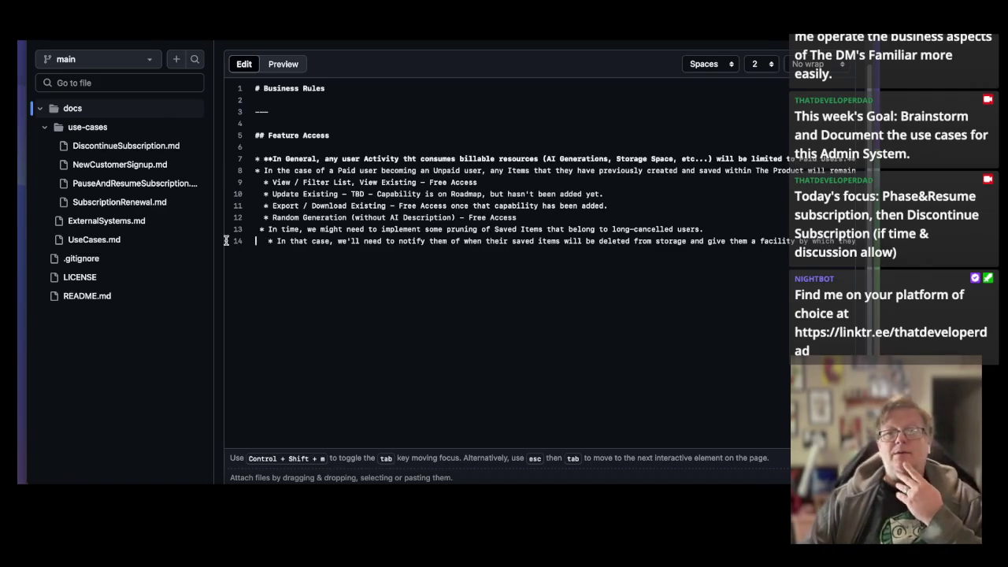
{"action": "key", "text": "End"}
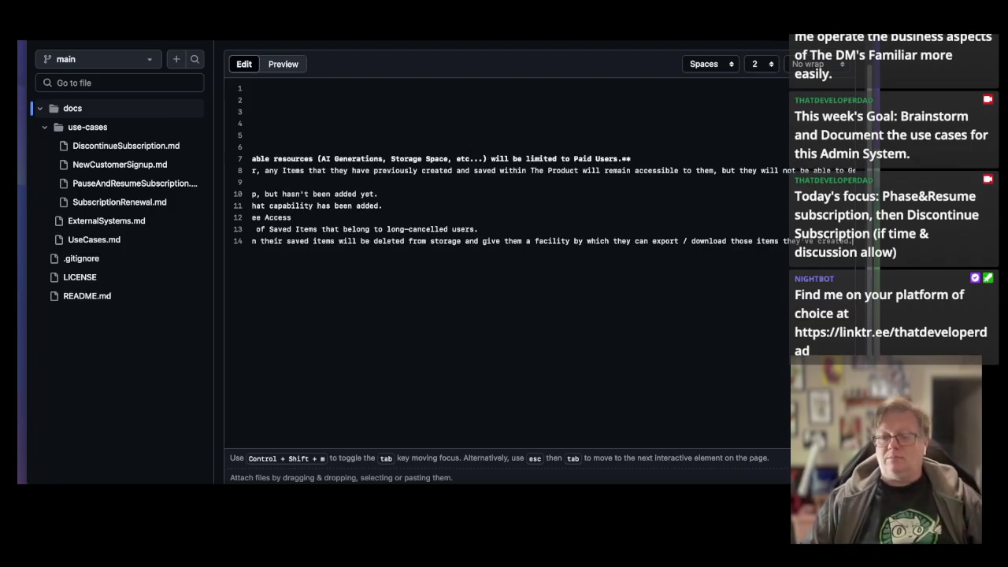
{"action": "key", "text": "Return"}
{"action": "key", "text": "Return"}
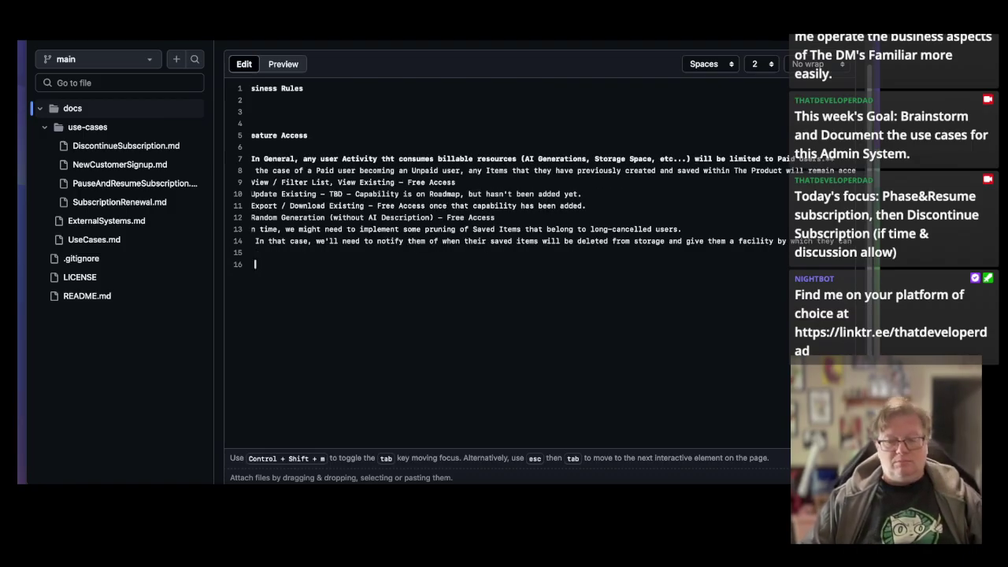
{"action": "type", "text": "*"}
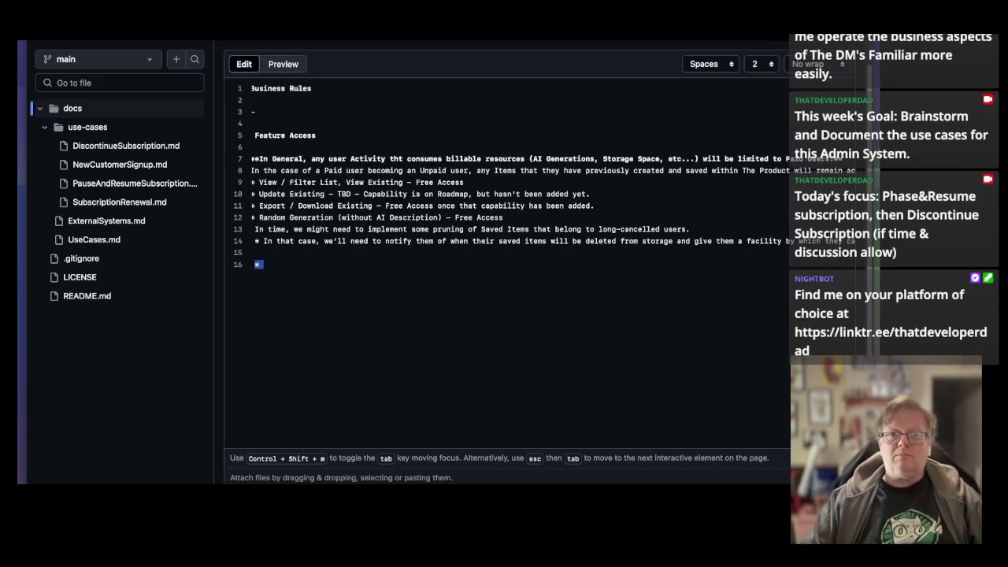
{"action": "key", "text": "BackSpace"}
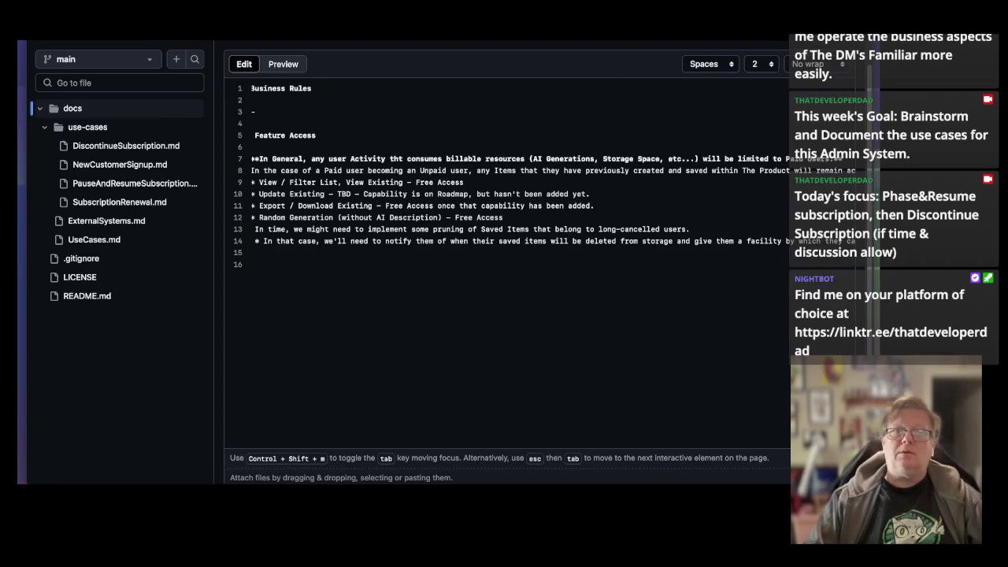
{"action": "type", "text": "Subscripti"}
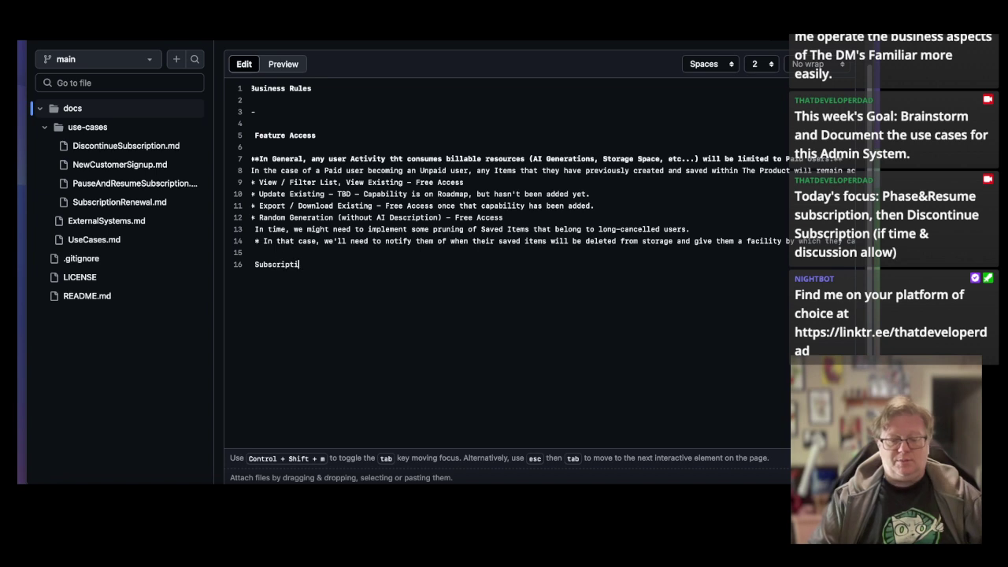
{"action": "type", "text": "on Rules"}
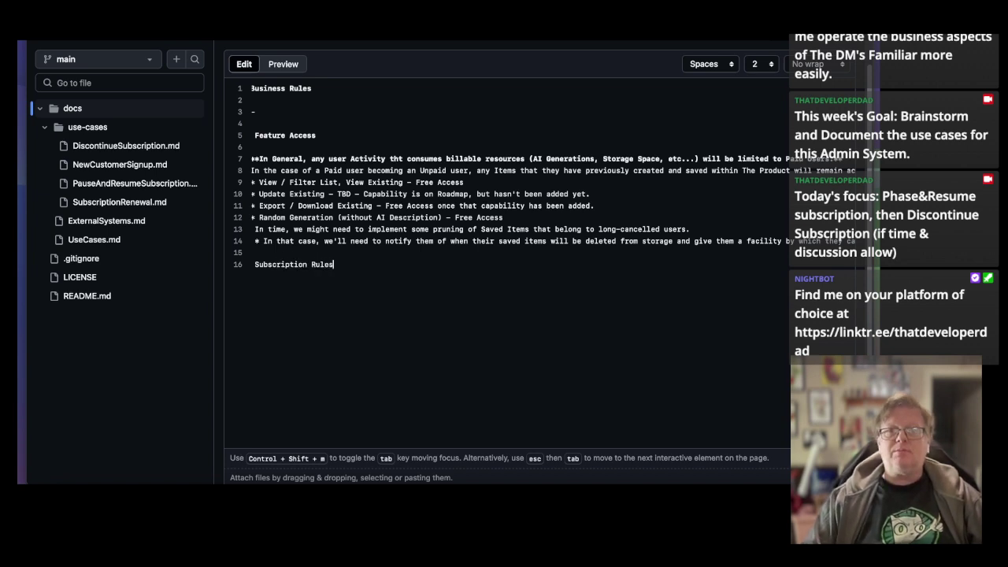
Under Subscription Rules, add the bullet "Subscriptions will automatically renew until a Customer explicitly discontinues their payment schedule.".
{"action": "key", "text": "Return"}
{"action": "key", "text": "Return"}
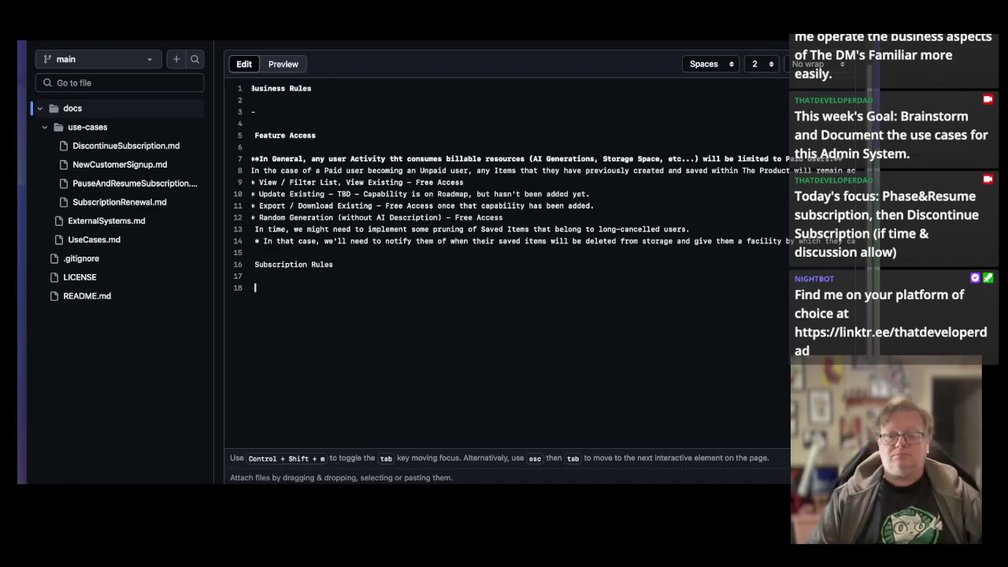
{"action": "type", "text": "*"}
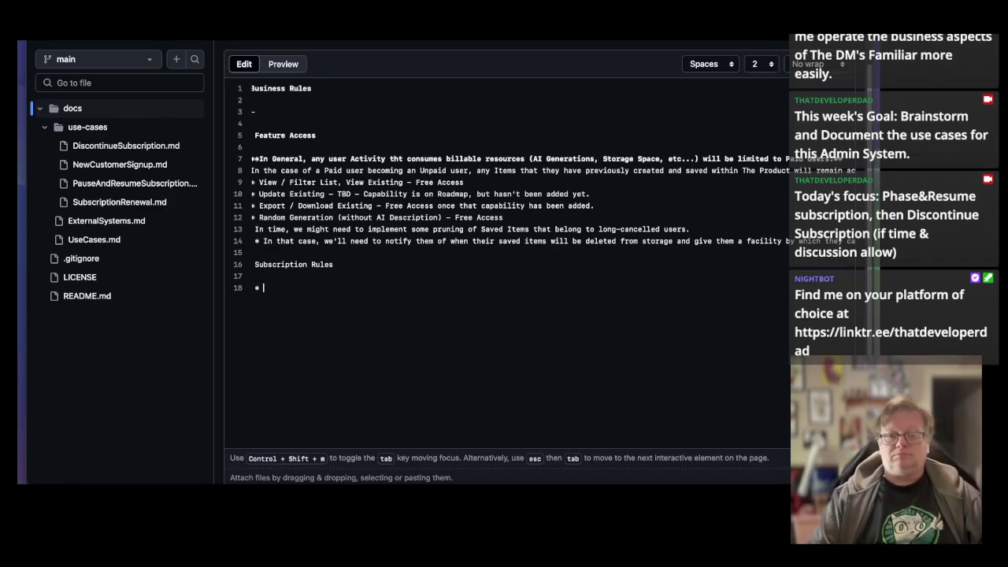
{"action": "type", "text": " Subscriptions "}
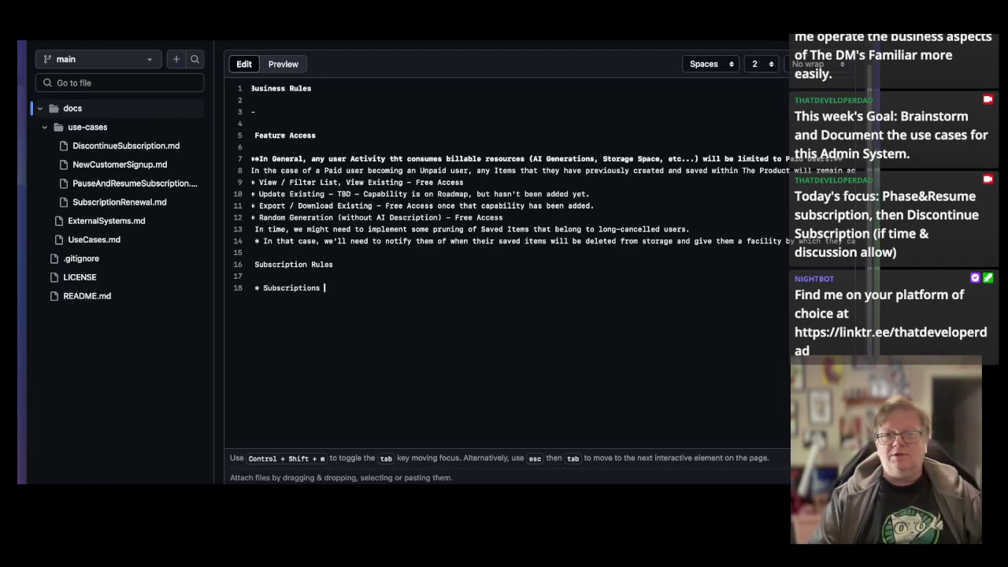
{"action": "type", "text": "will automa"}
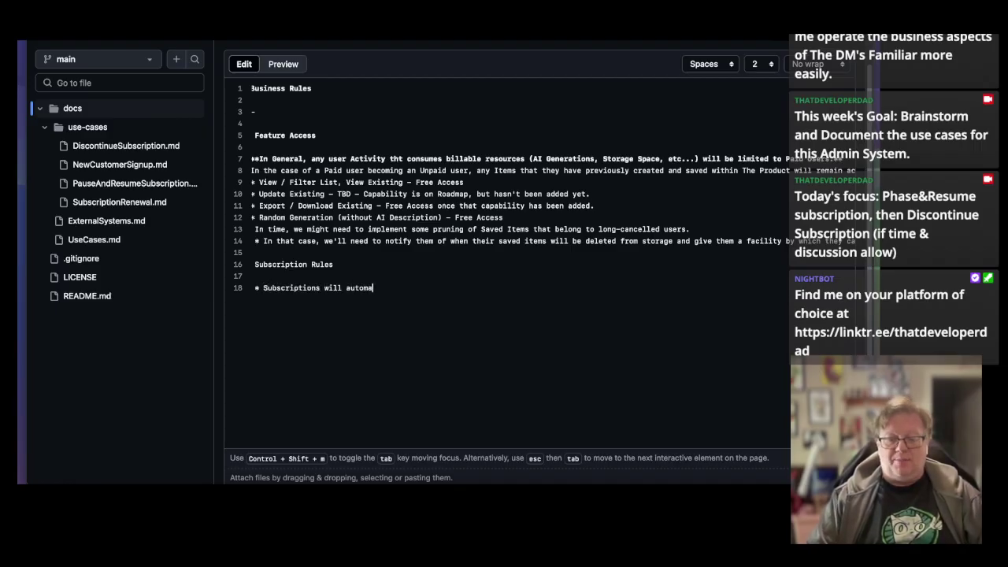
{"action": "type", "text": "tically renew"}
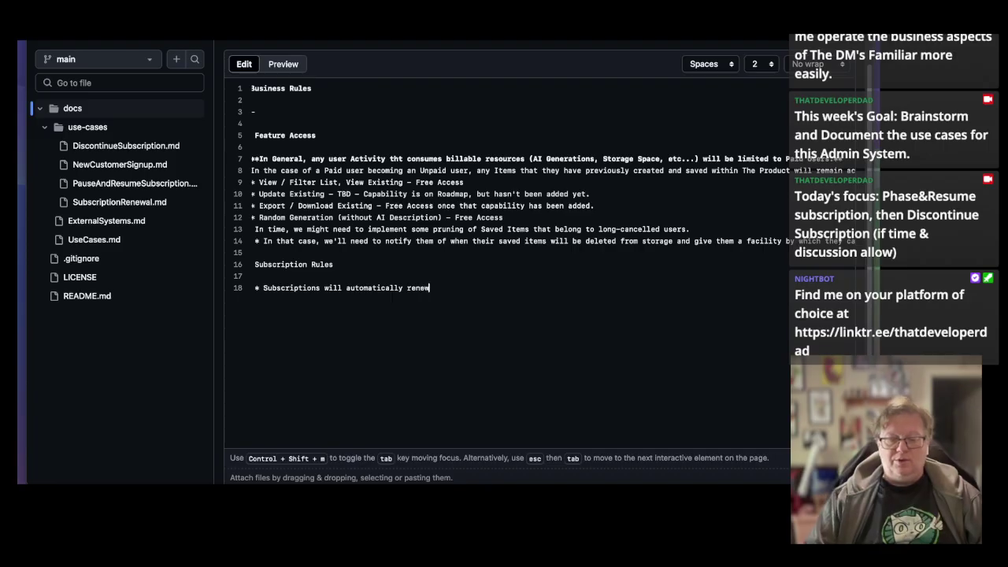
{"action": "type", "text": " until a C"}
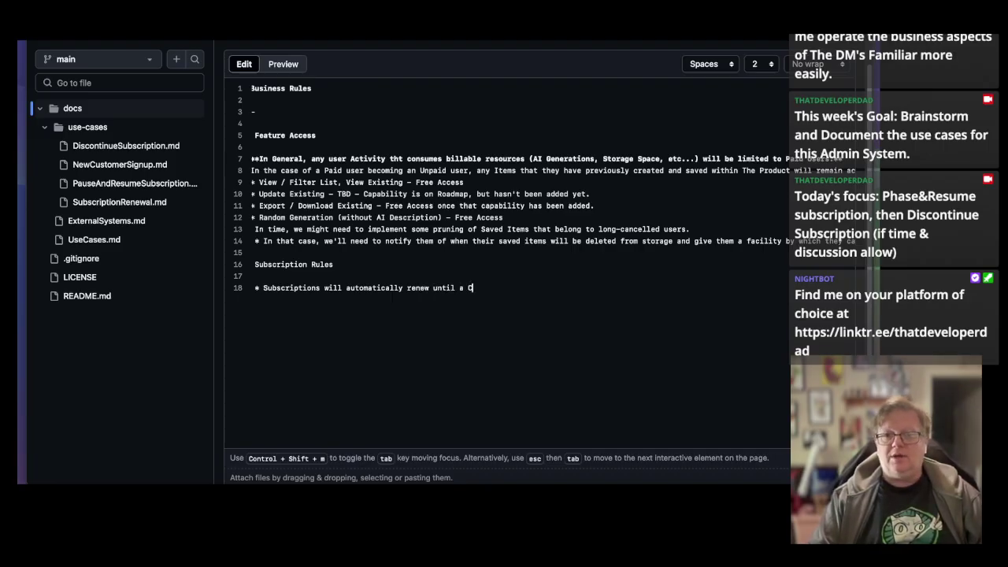
{"action": "type", "text": "ustomer"}
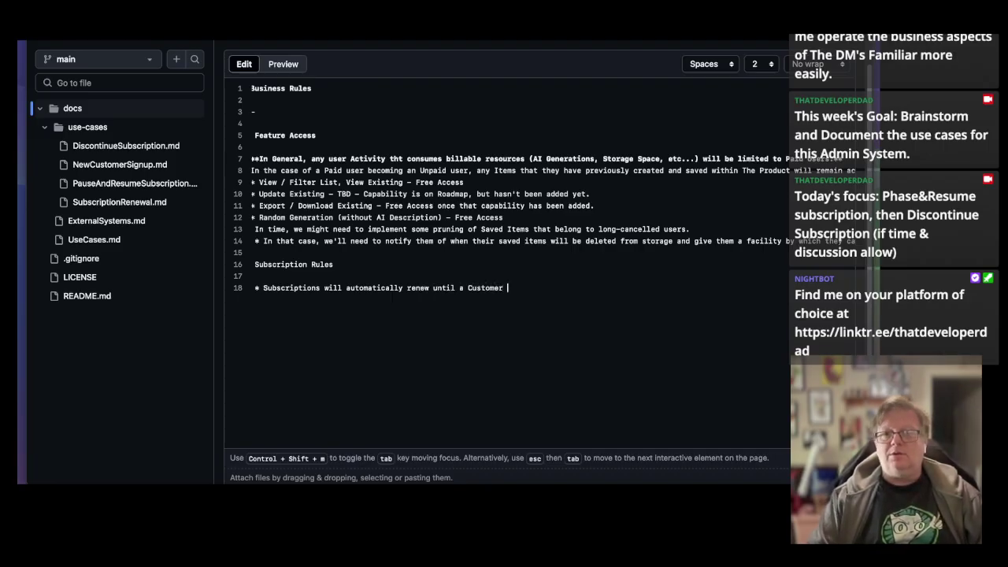
{"action": "type", "text": " explicit"}
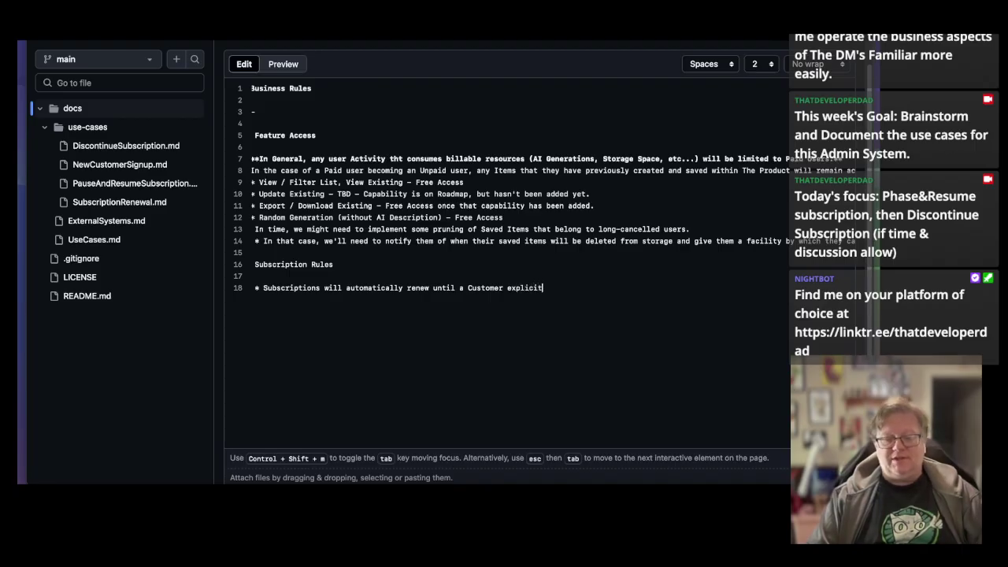
{"action": "type", "text": "ly dis"}
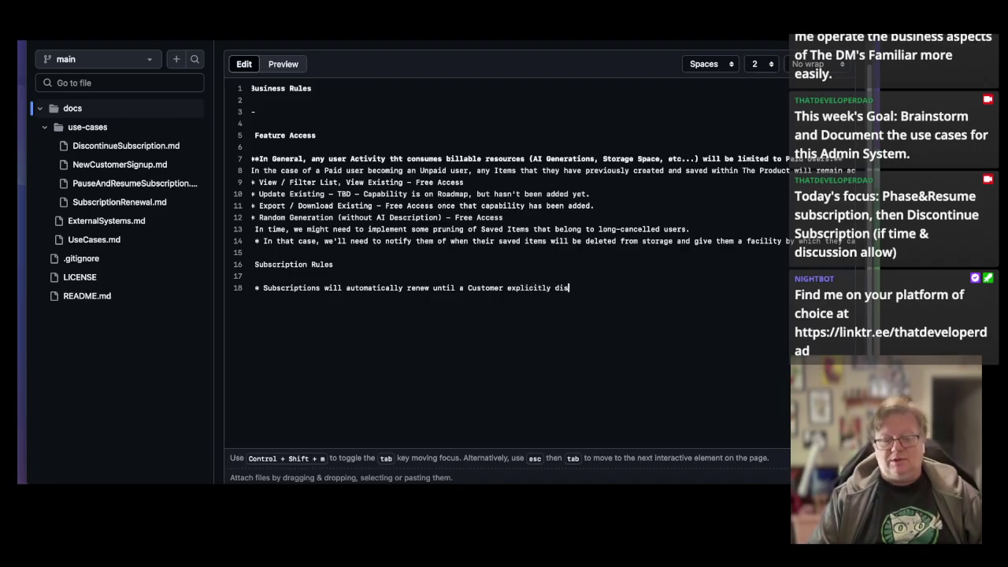
{"action": "type", "text": "continues their"}
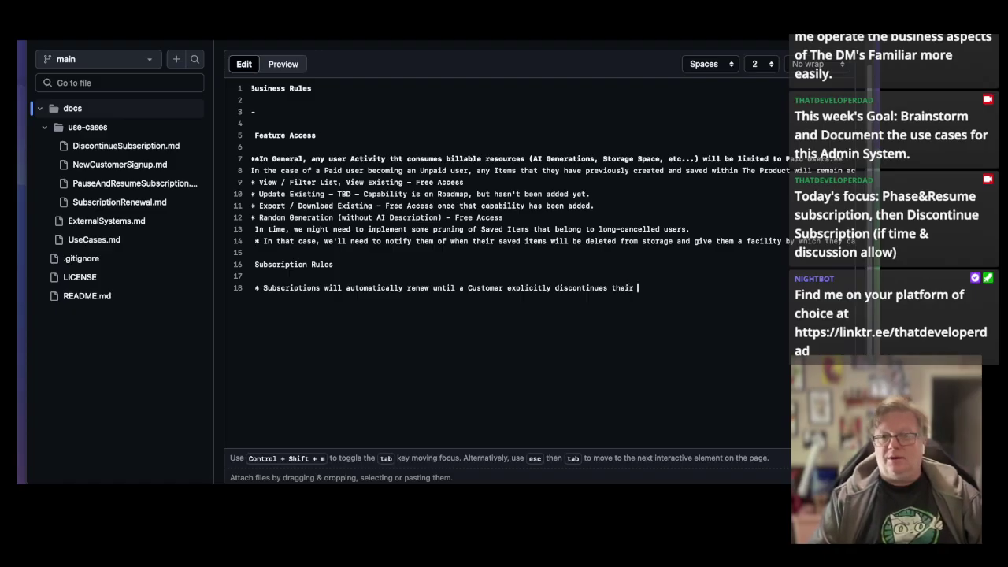
{"action": "type", "text": " payment"}
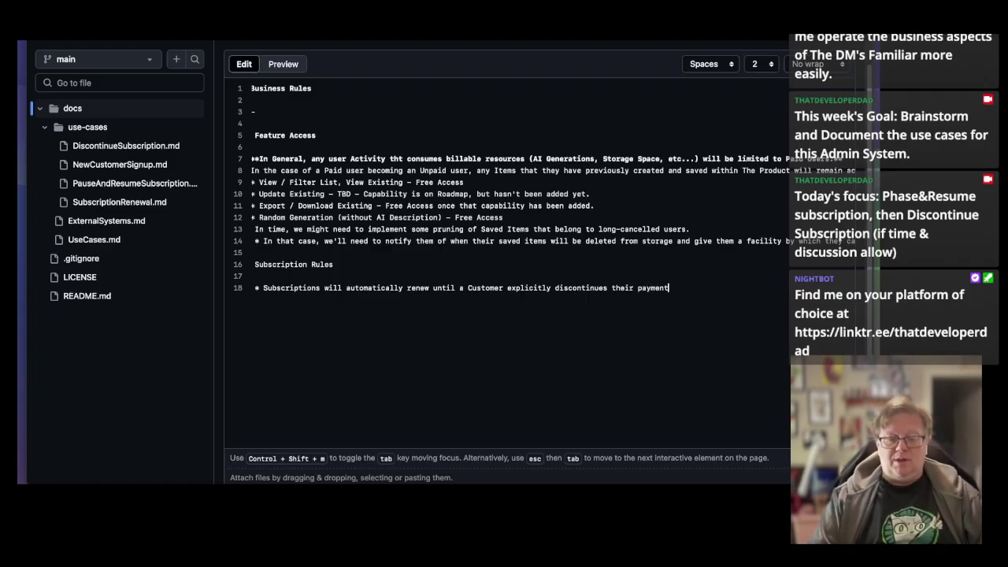
{"action": "type", "text": " schedule."}
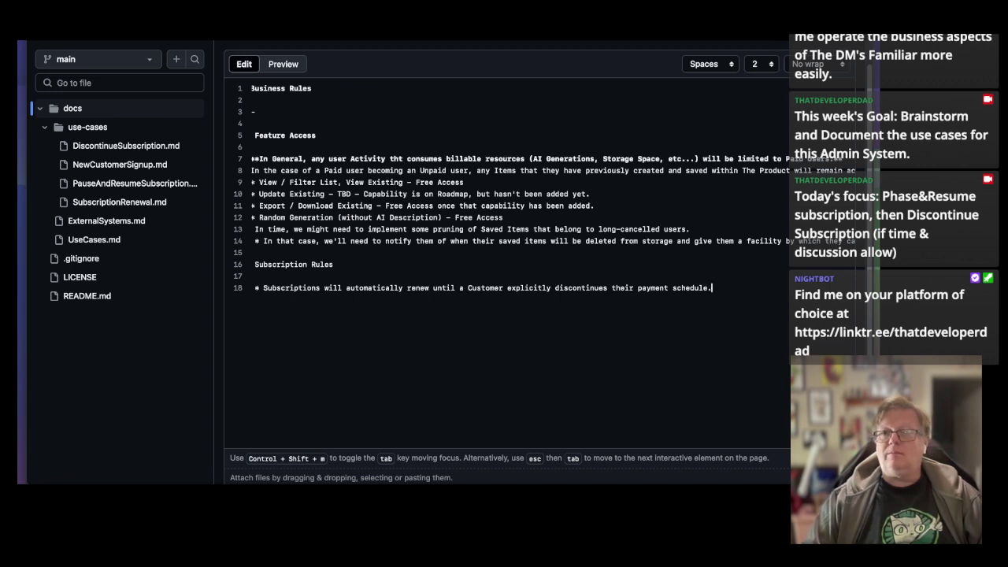
Add a second Subscription Rules bullet reading "Payment will happen on the same calendar day each month.".
{"action": "key", "text": "Return"}
{"action": "type", "text": "Pa"}
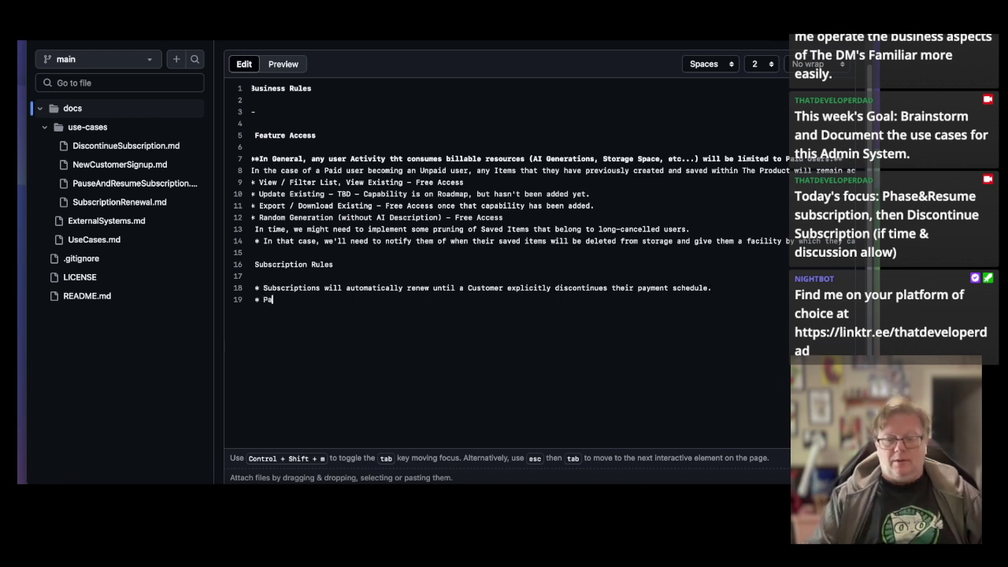
{"action": "type", "text": "yment will happen "}
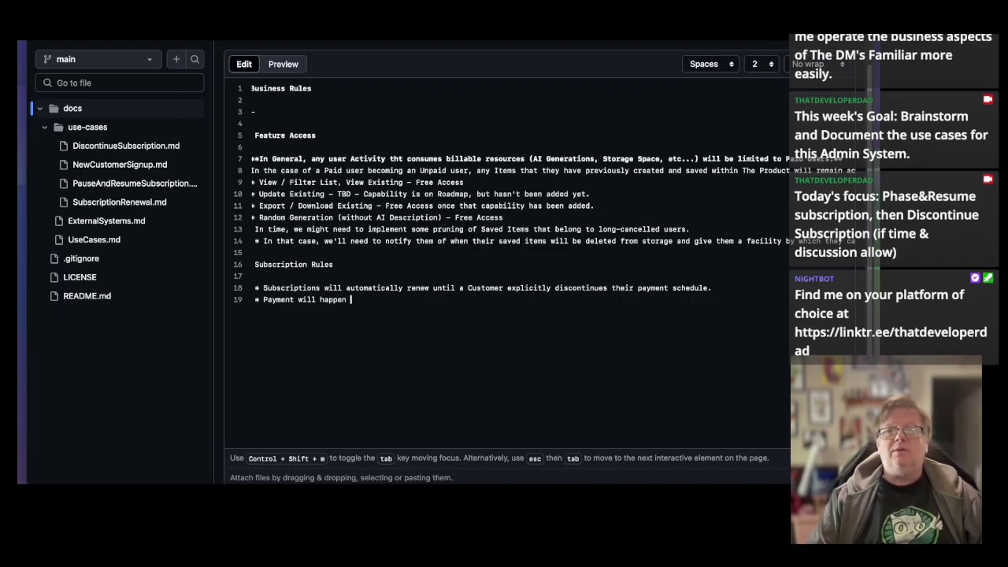
{"action": "type", "text": "on "}
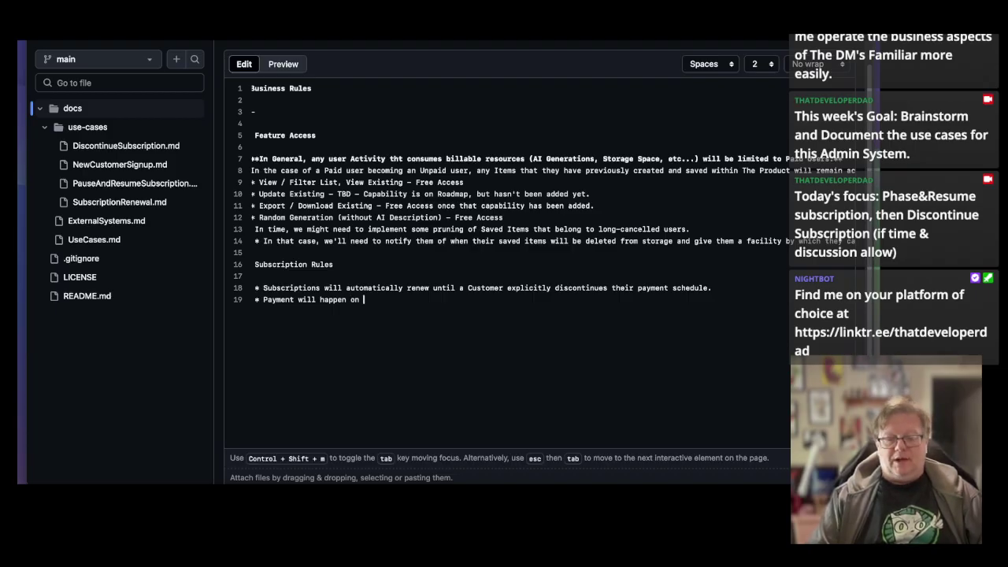
{"action": "type", "text": "the same calendar d"}
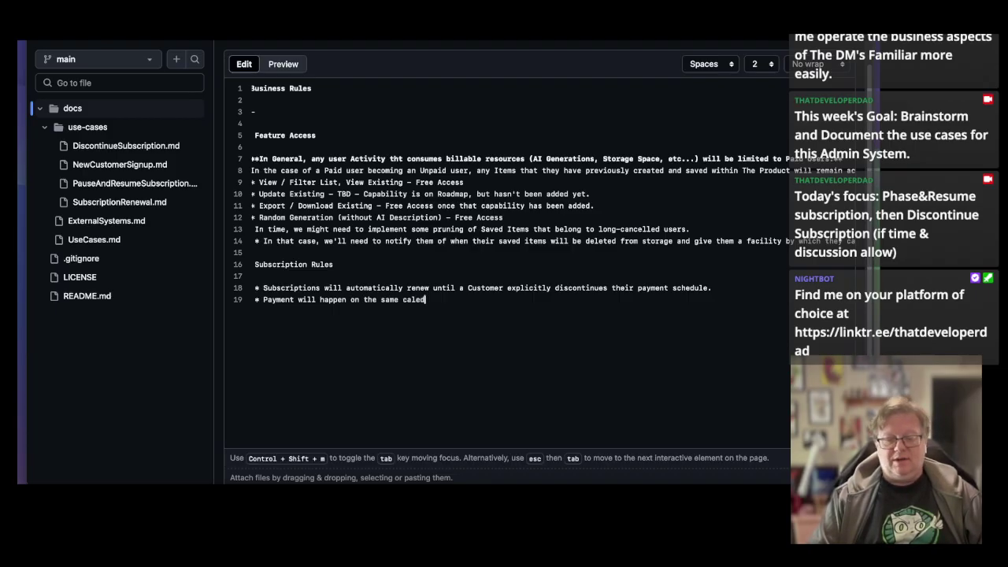
{"action": "type", "text": "a"}
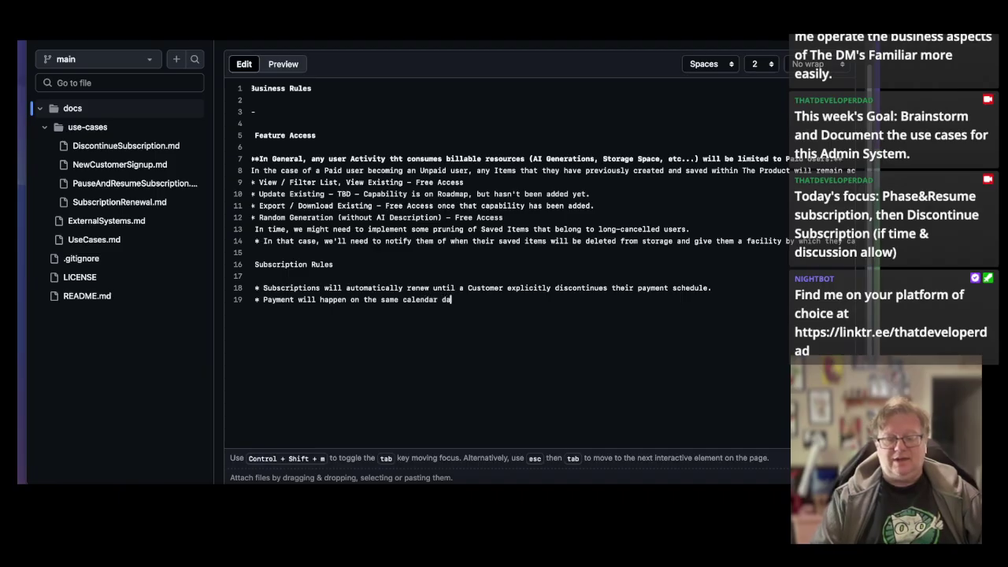
{"action": "type", "text": "y each mon"}
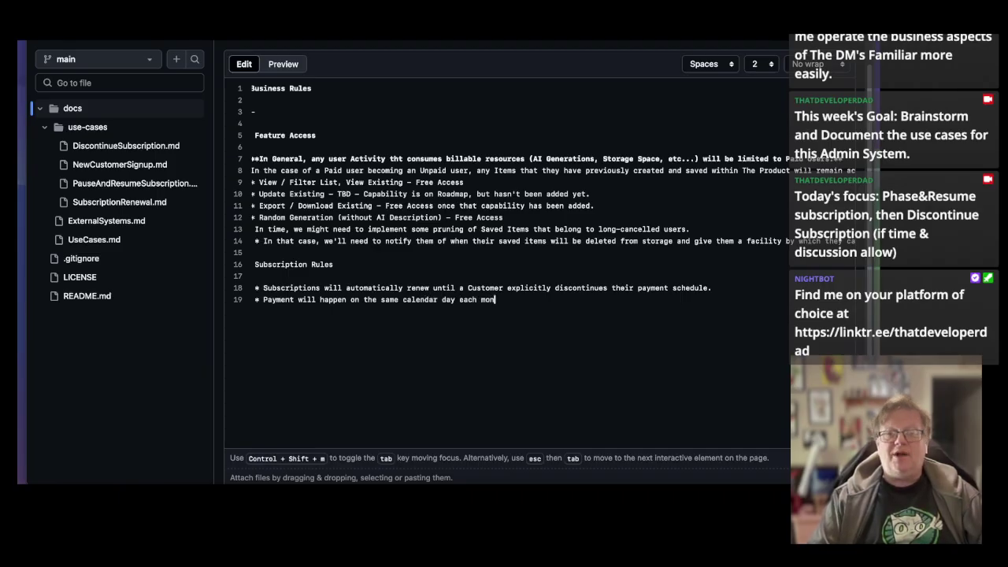
{"action": "type", "text": "th."}
{"action": "key", "text": "Return"}
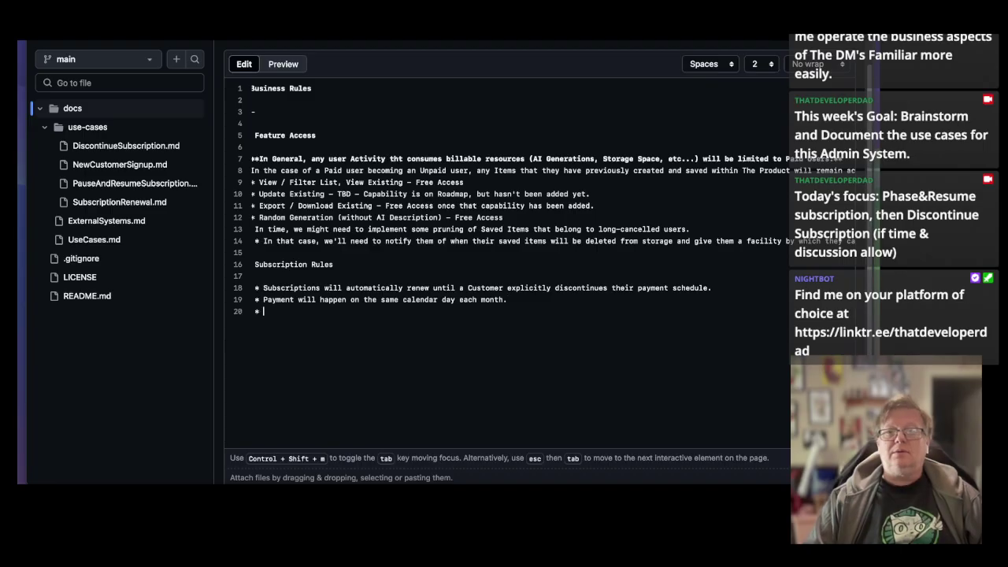
{"action": "type", "text": "In the eve"}
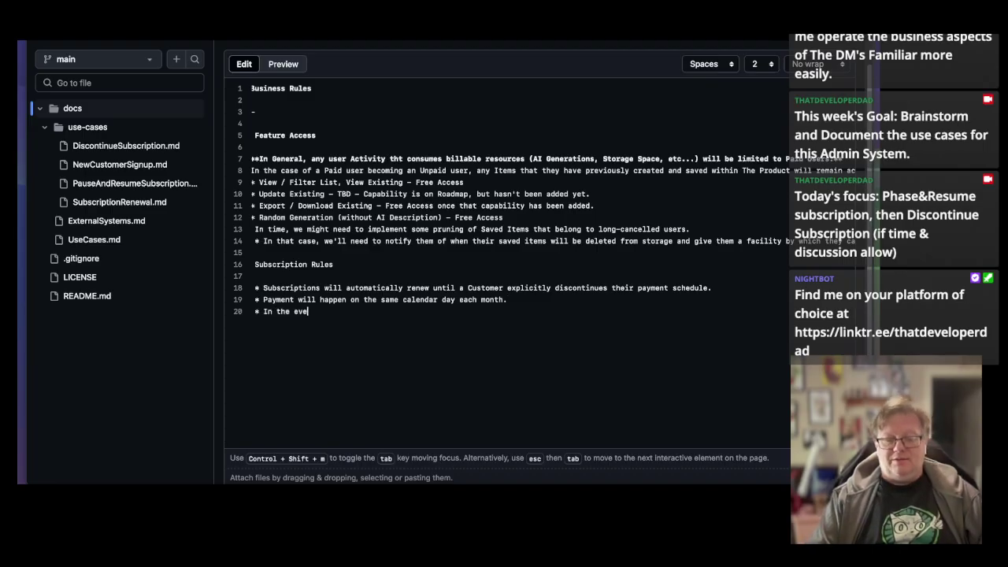
{"action": "type", "text": "nt that a Ca"}
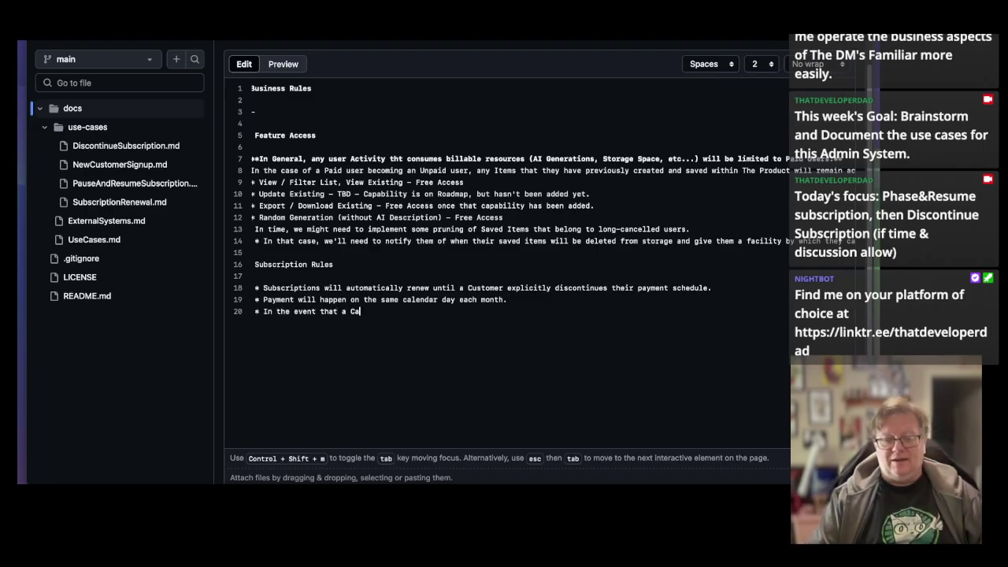
{"action": "type", "text": "landar"}
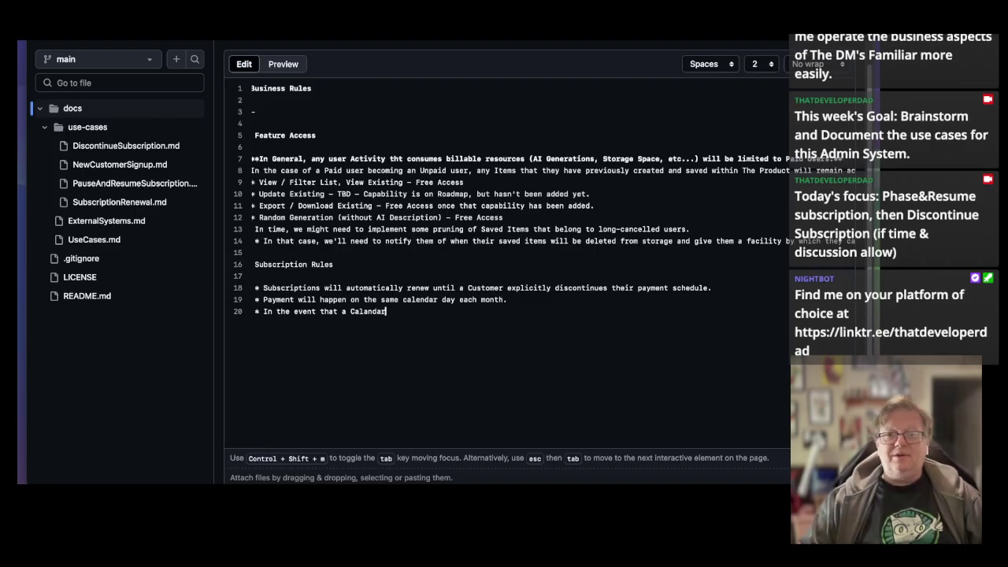
{"action": "type", "text": "P"}
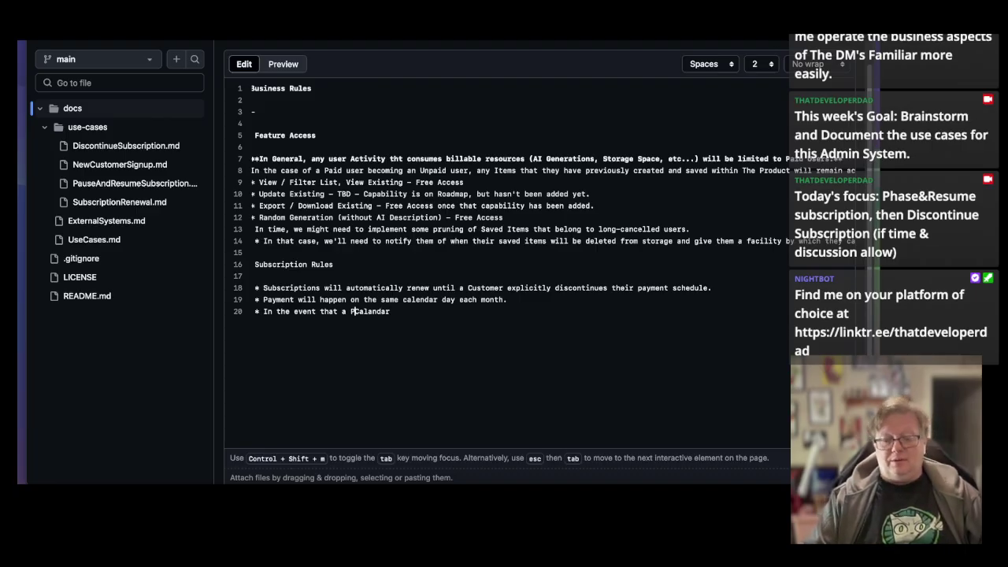
{"action": "key", "text": "BackSpace"}
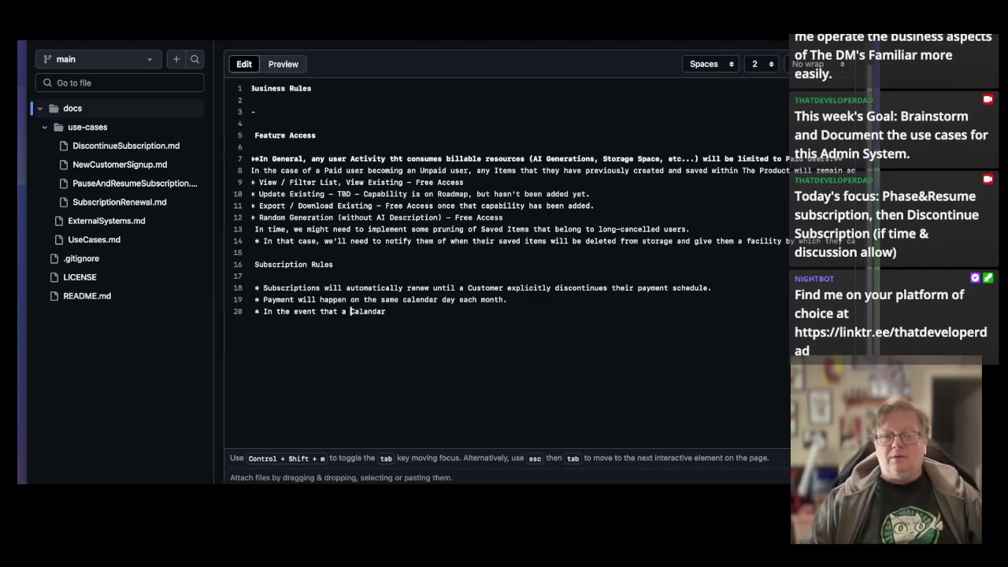
Replace the payment-day bullet and the unfinished bullet below it with "The default behavior for Cancellation is to discontinue the Automatic Billing.".
{"action": "key", "text": "shift+Up"}
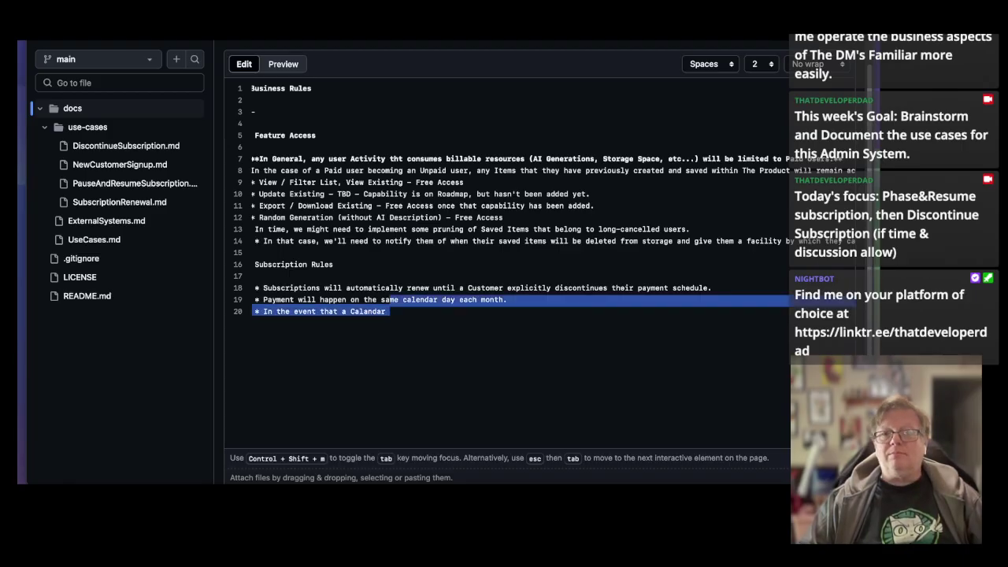
{"action": "key", "text": "shift+Home"}
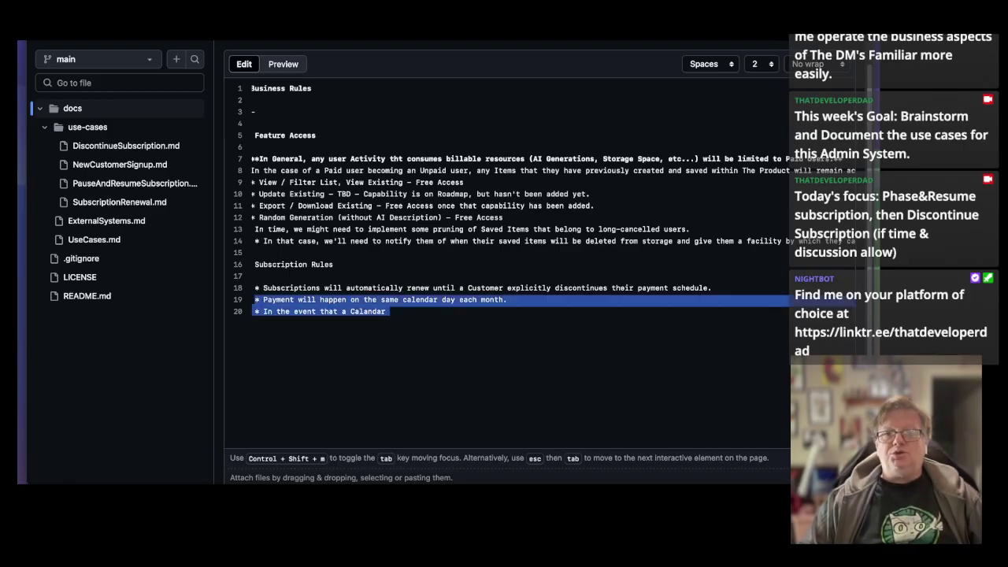
{"action": "key", "text": "shift+Right"}
{"action": "key", "text": "shift+Right"}
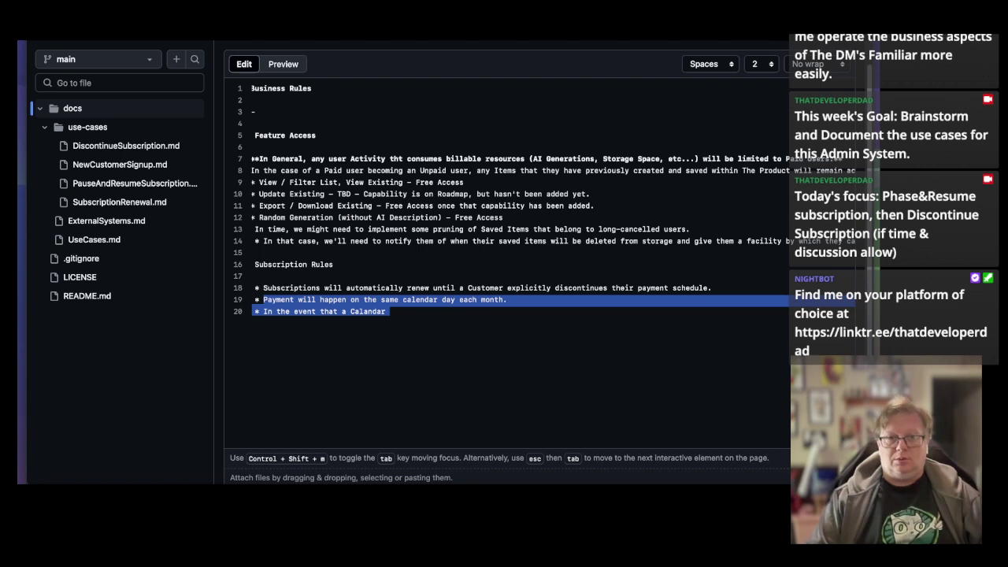
{"action": "type", "text": "The defa"}
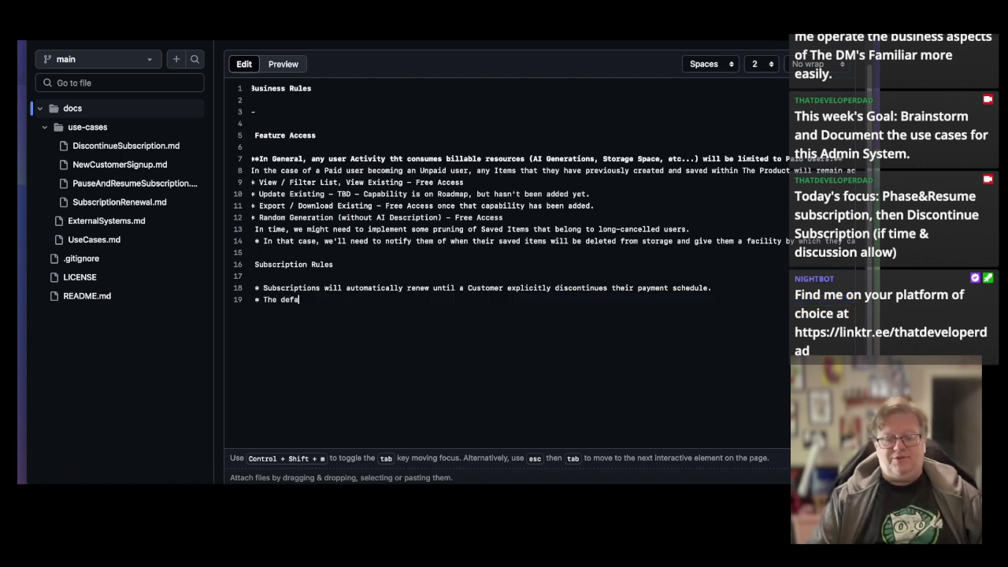
{"action": "type", "text": "ult behavior "}
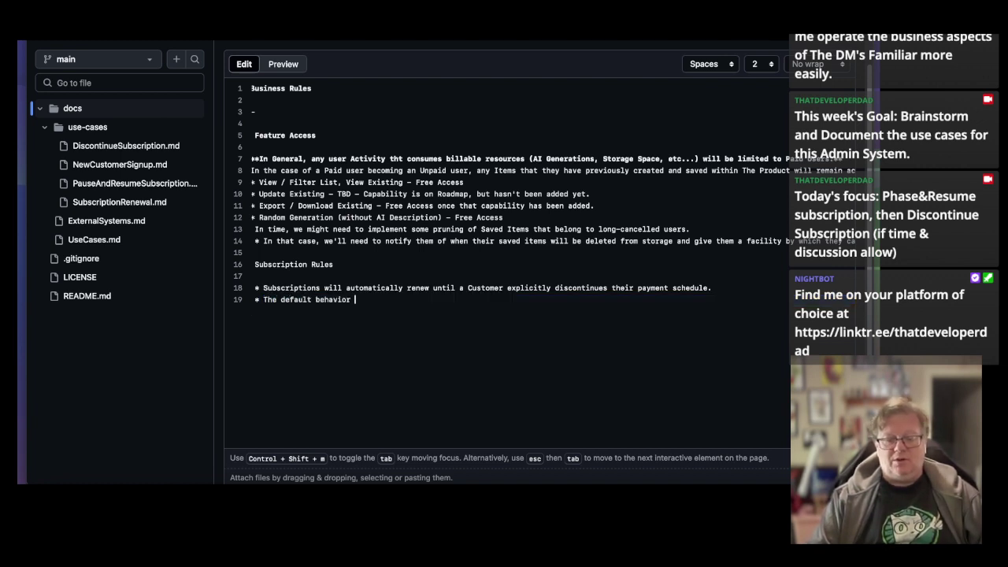
{"action": "type", "text": "for Cancella"}
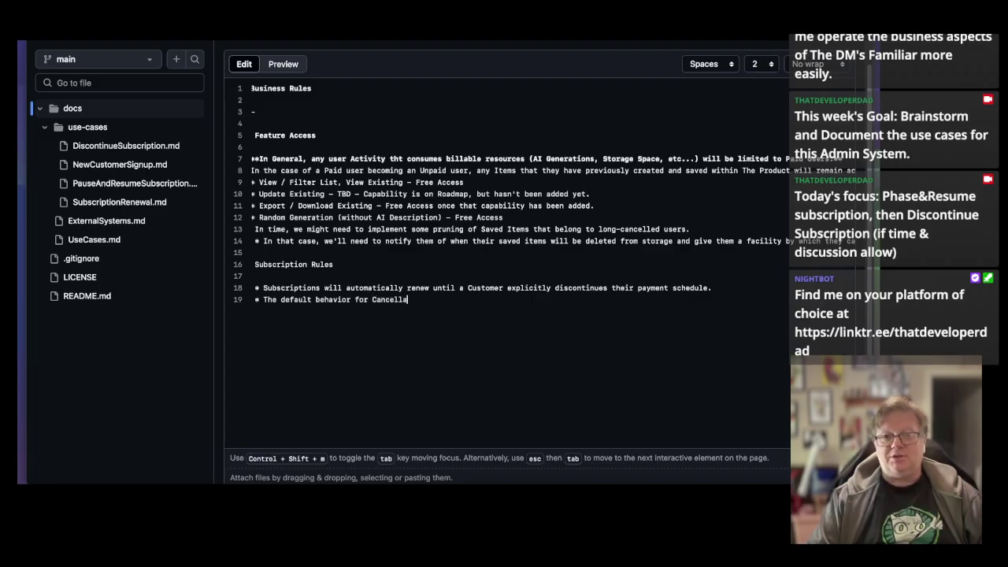
{"action": "type", "text": "tion is to "}
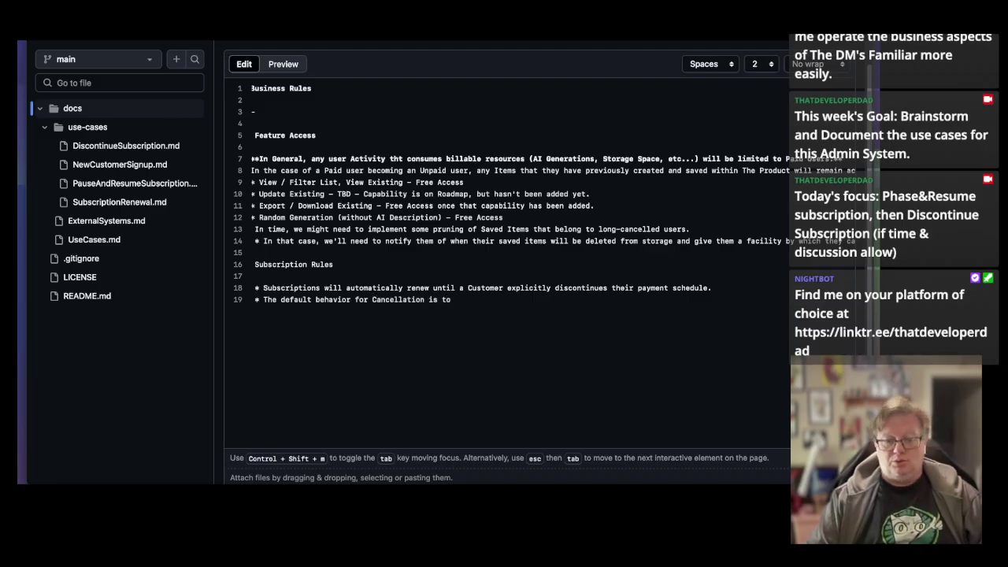
{"action": "type", "text": "disconti"}
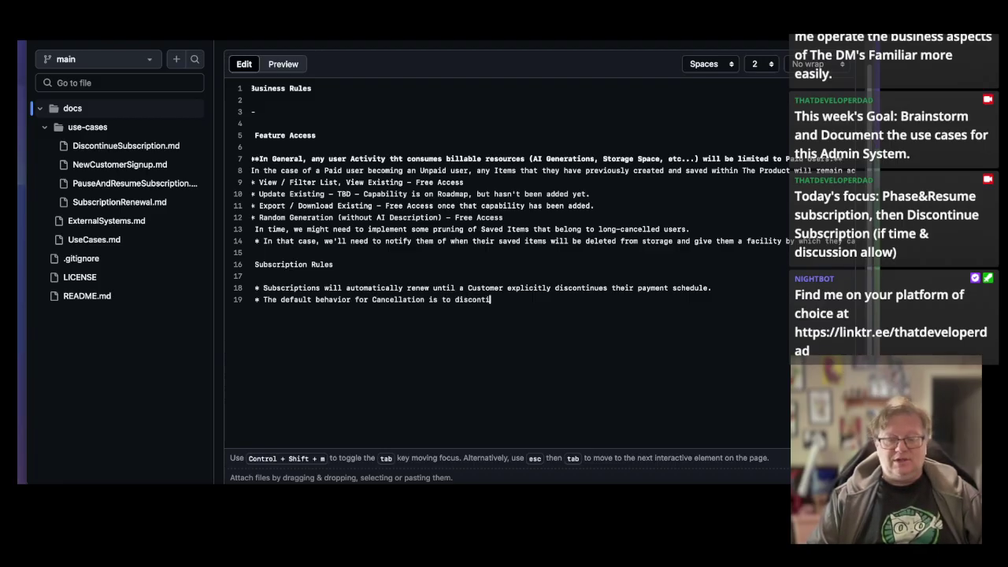
{"action": "type", "text": "nue the A"}
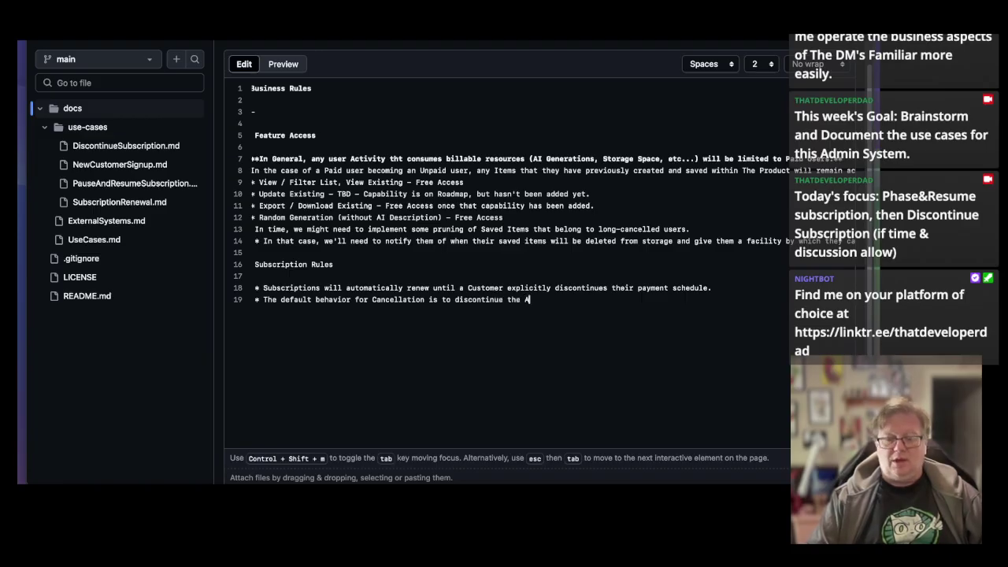
{"action": "type", "text": "utomatic Billing"}
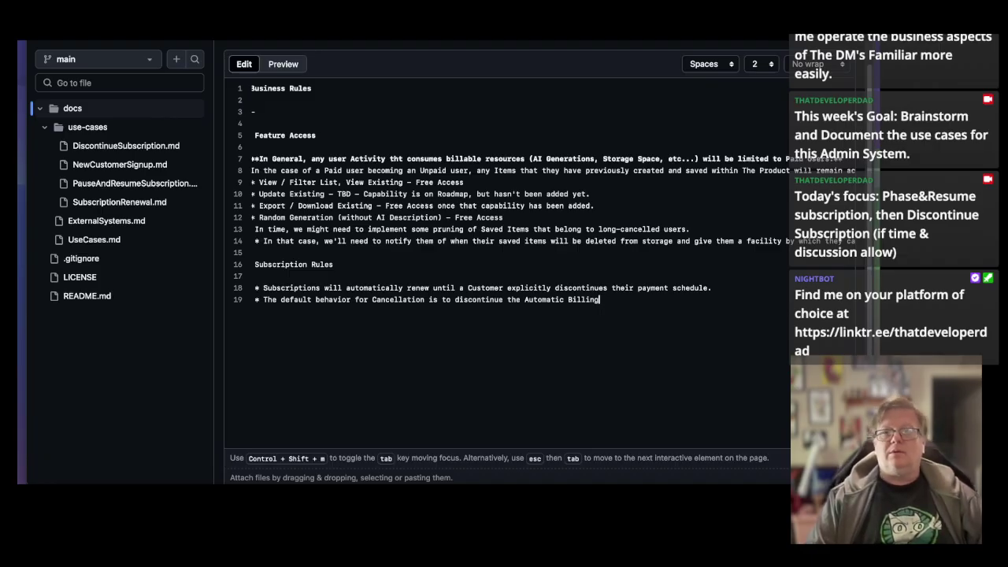
{"action": "type", "text": "."}
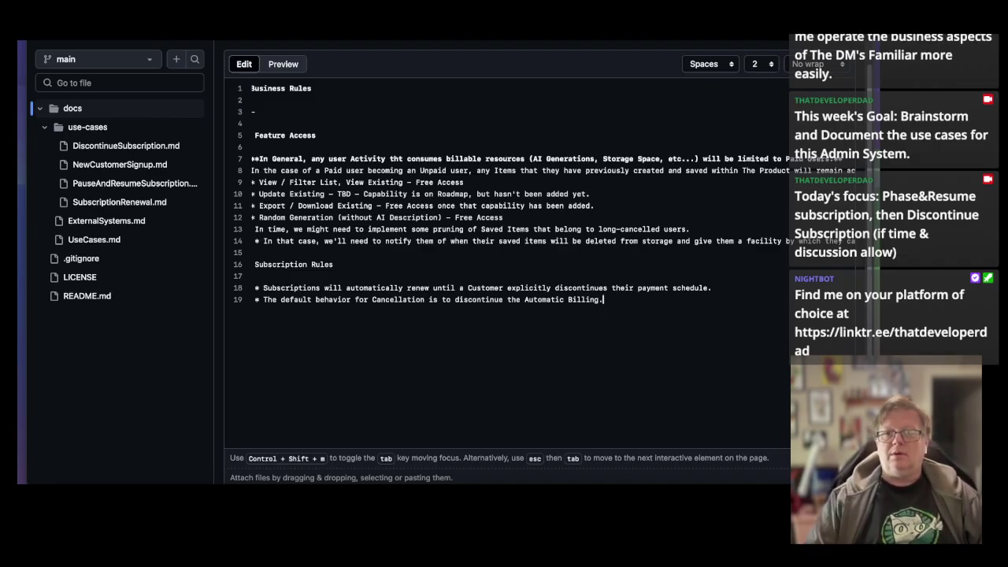
Add an indented sub-bullet under it reading "The Custoemr will retain full access to all features through the end of their current paid time.".
{"action": "key", "text": "Return"}
{"action": "key", "text": "Tab"}
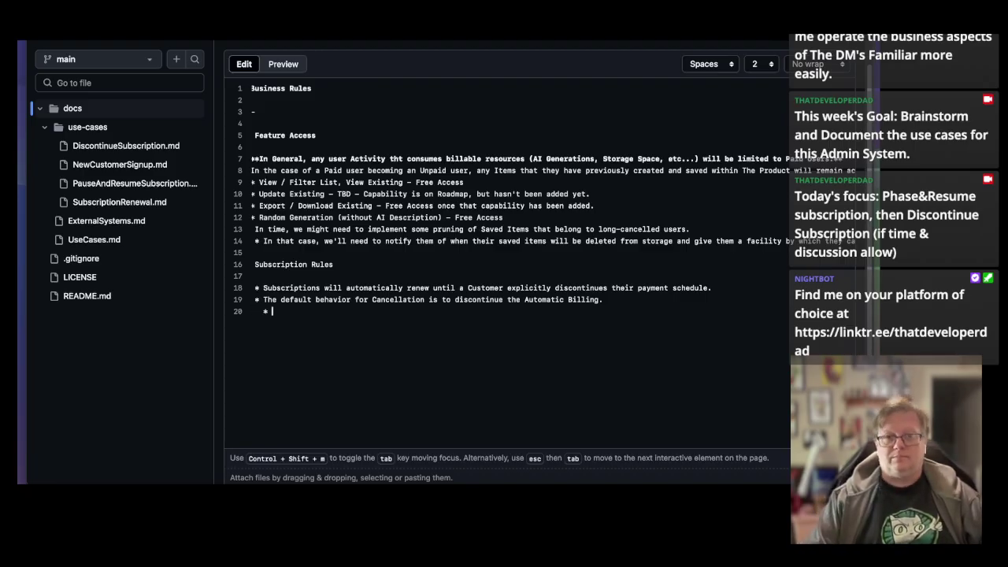
{"action": "type", "text": "The Custoemr "}
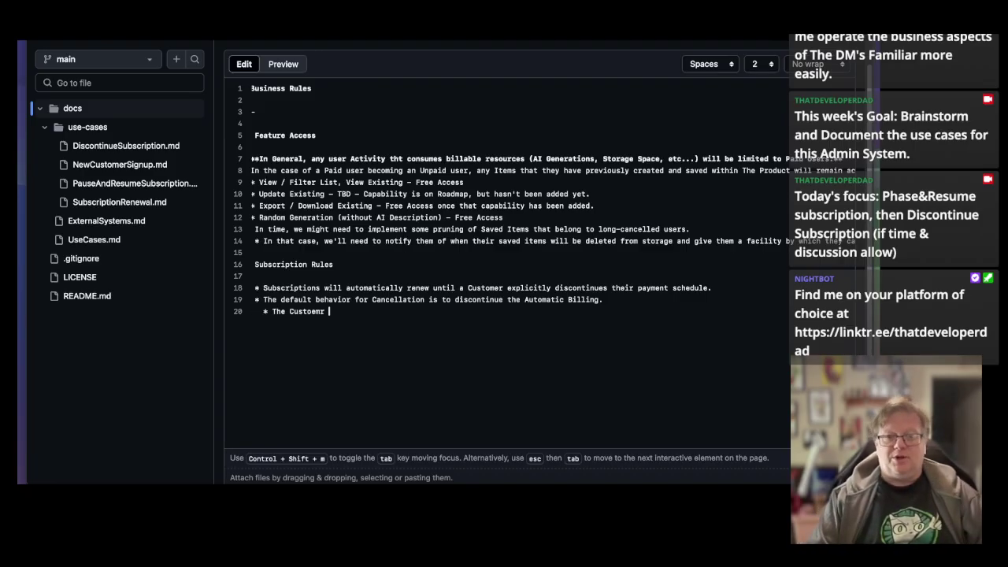
{"action": "type", "text": "will retain "}
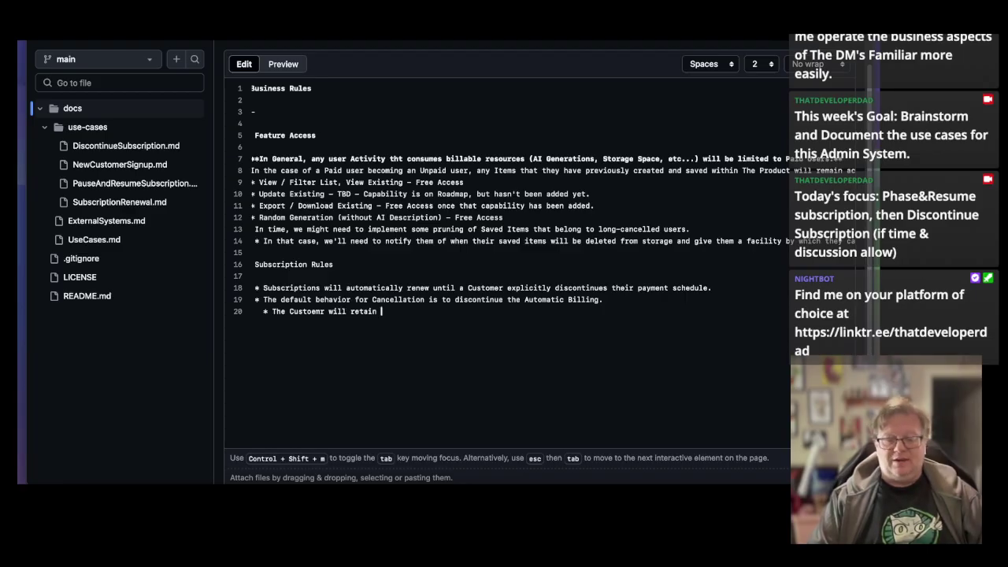
{"action": "type", "text": "full access "}
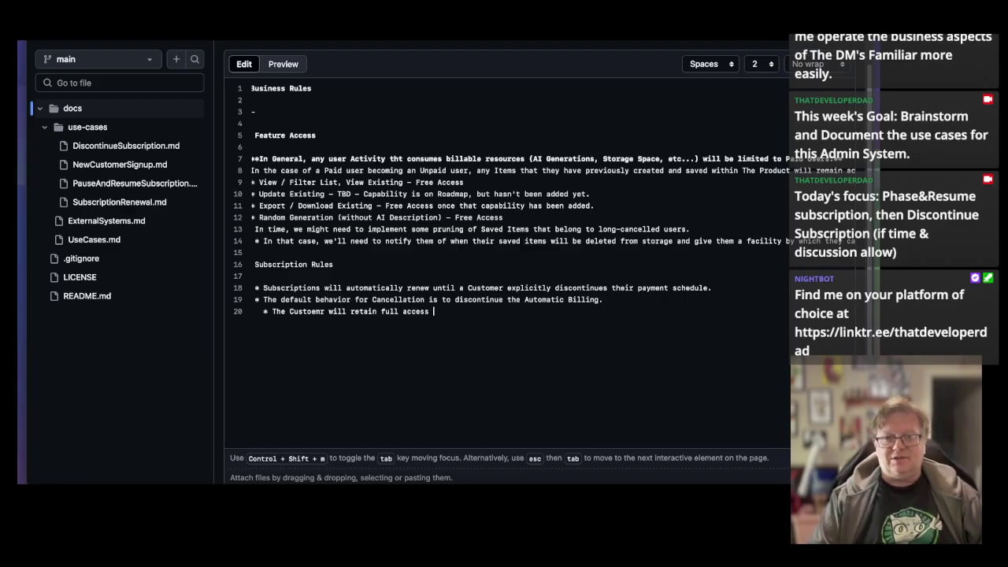
{"action": "type", "text": "to all"}
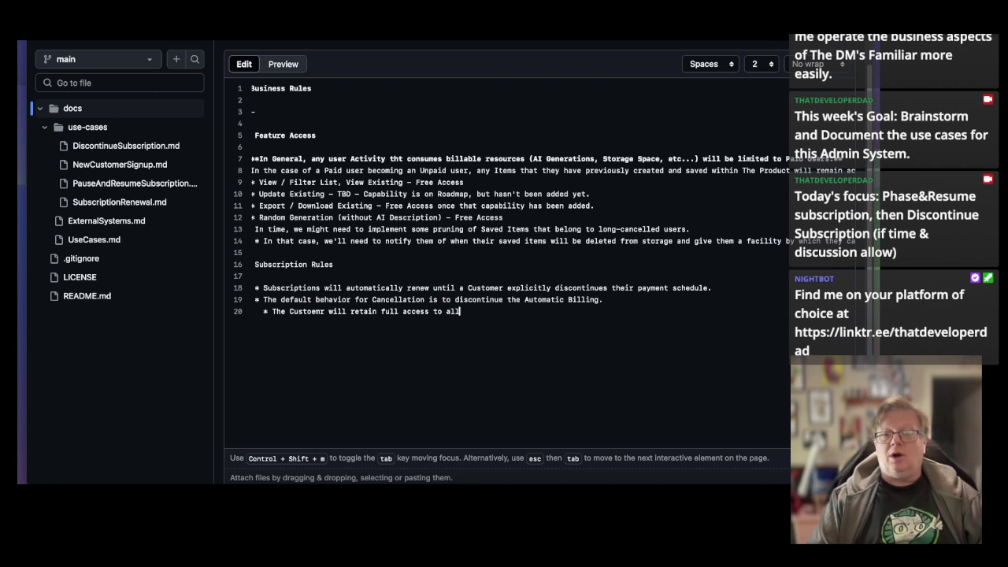
{"action": "type", "text": " features th"}
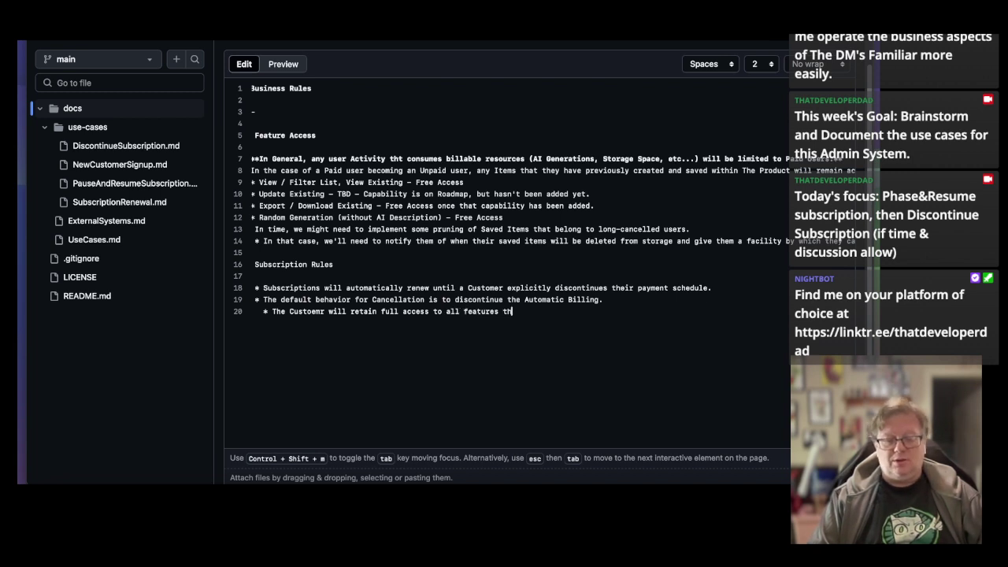
{"action": "type", "text": "rough the end"}
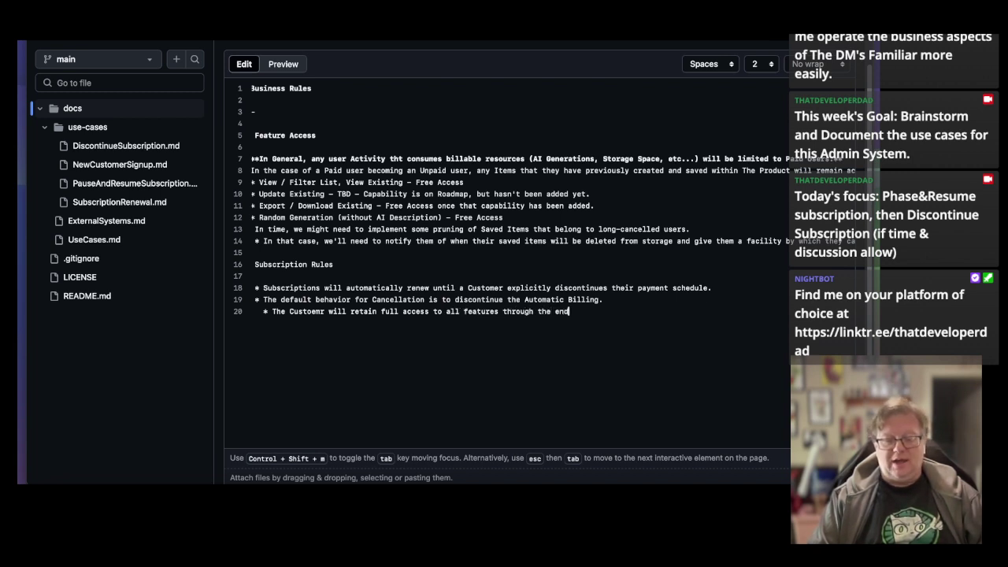
{"action": "type", "text": " of their current paid"}
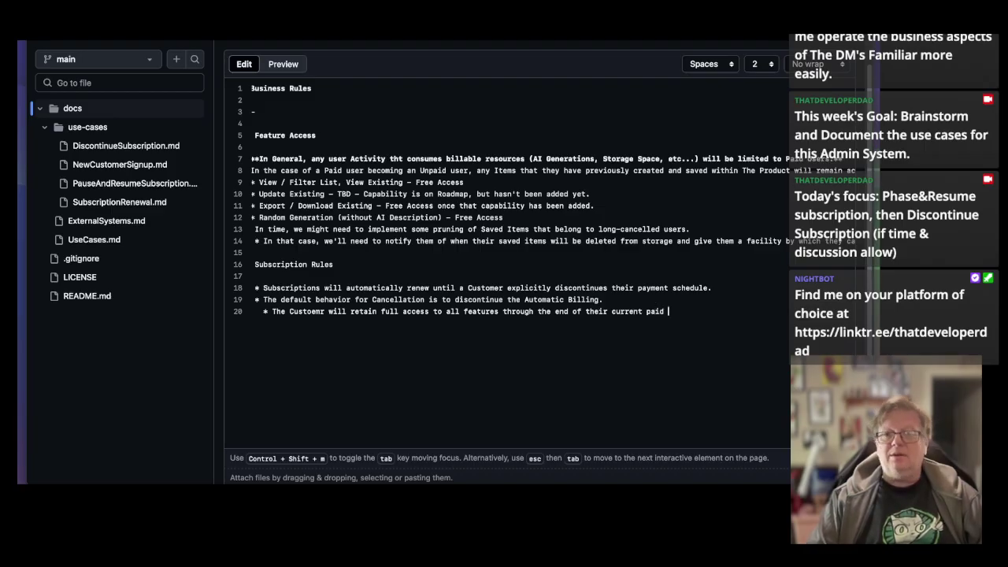
{"action": "type", "text": "time"}
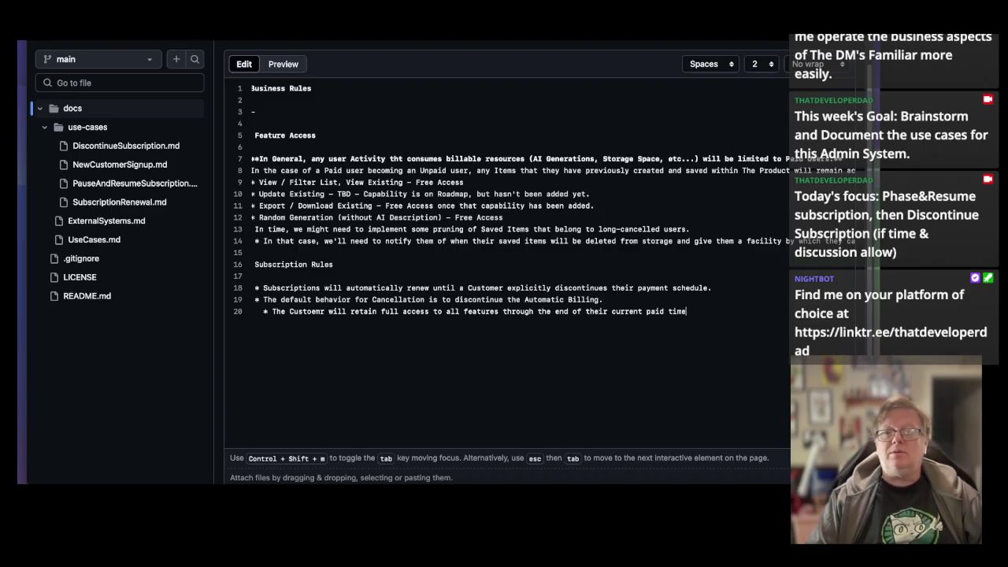
{"action": "type", "text": "."}
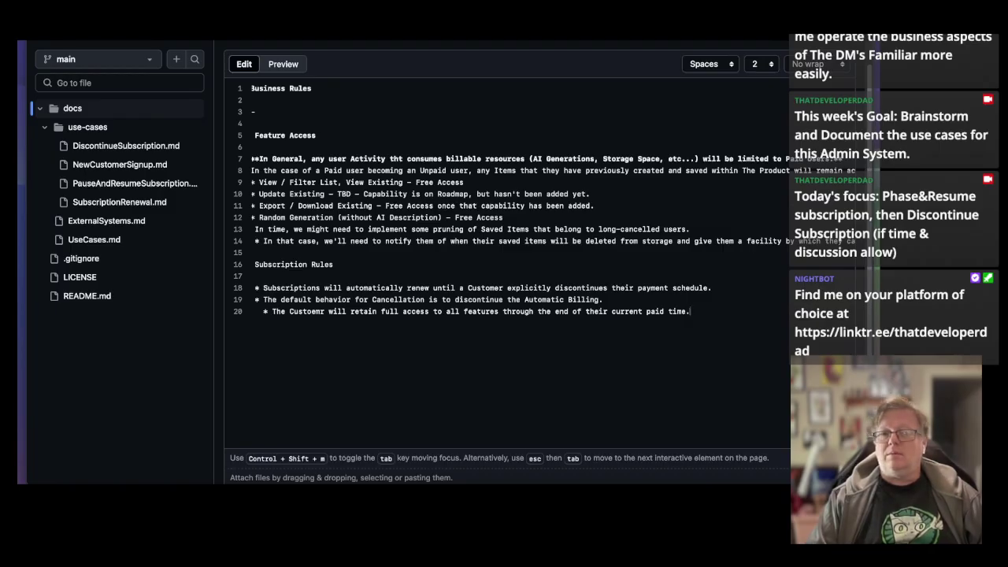
Add a second sub-bullet under the Cancellation rule beginning "Once their renewal date lapses unpaid (due to Subscription being Discontinued,)".
{"action": "key", "text": "Return"}
{"action": "type", "text": "Once their "}
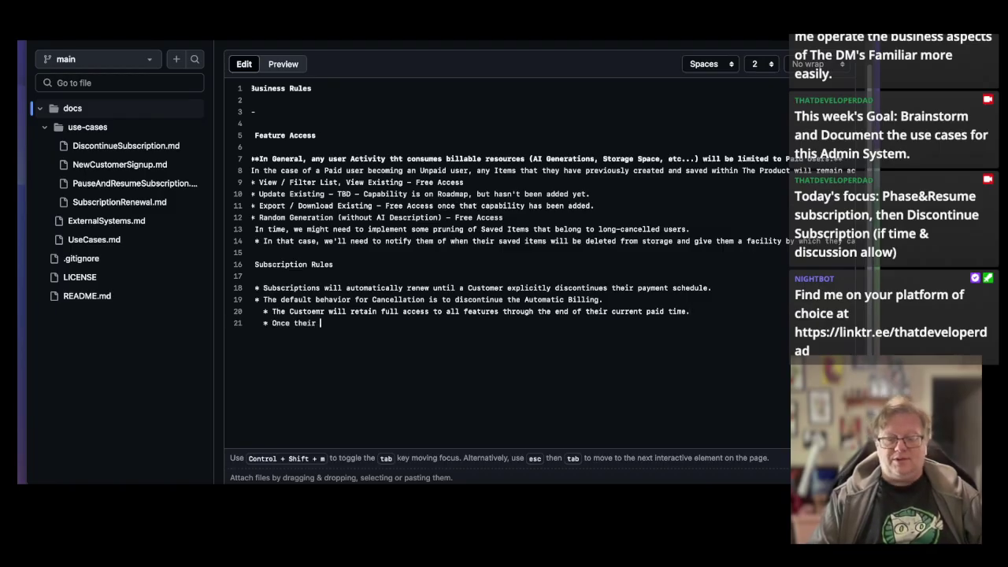
{"action": "type", "text": "renewal date"}
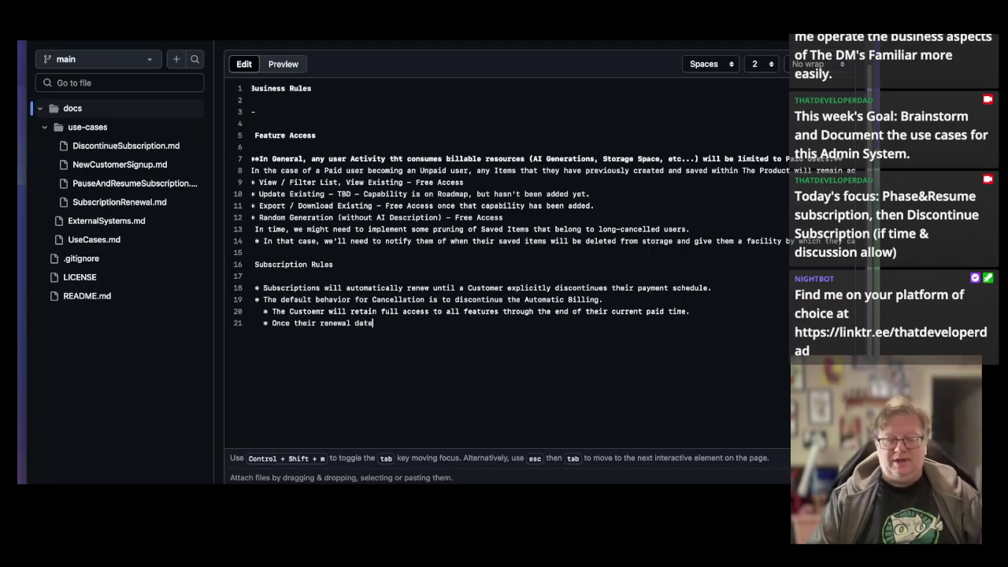
{"action": "type", "text": " lapses,"}
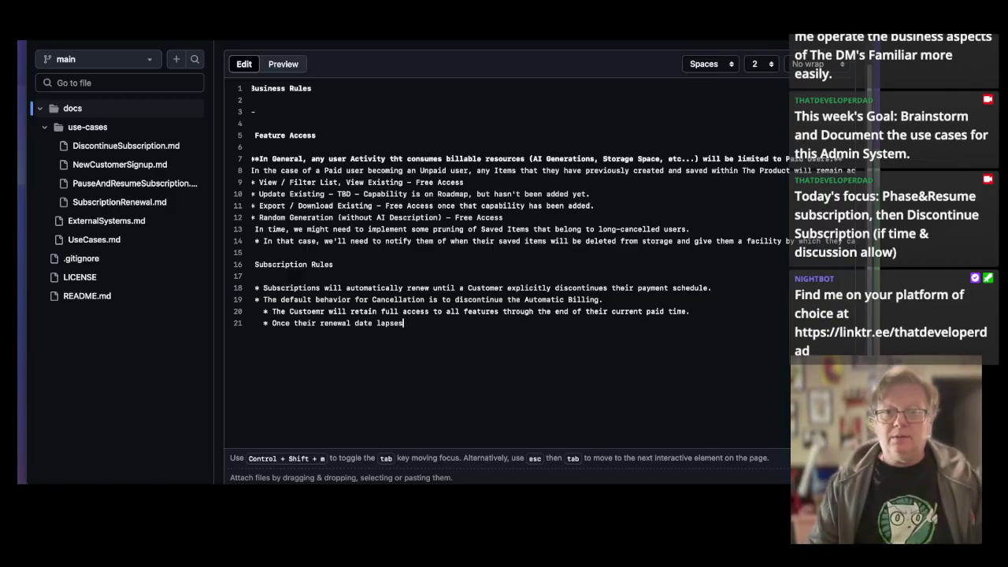
{"action": "type", "text": "unpaid"}
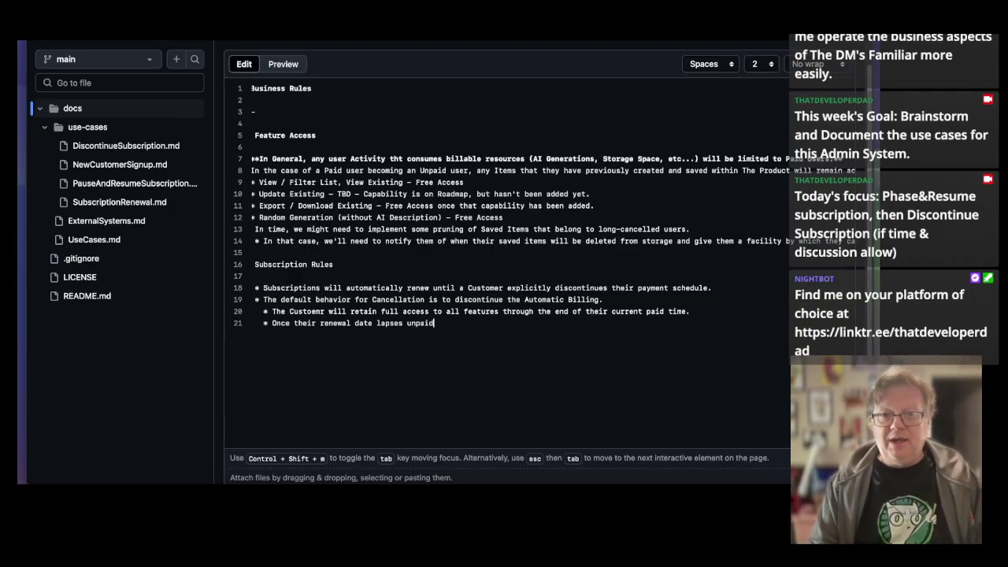
{"action": "type", "text": " (due "}
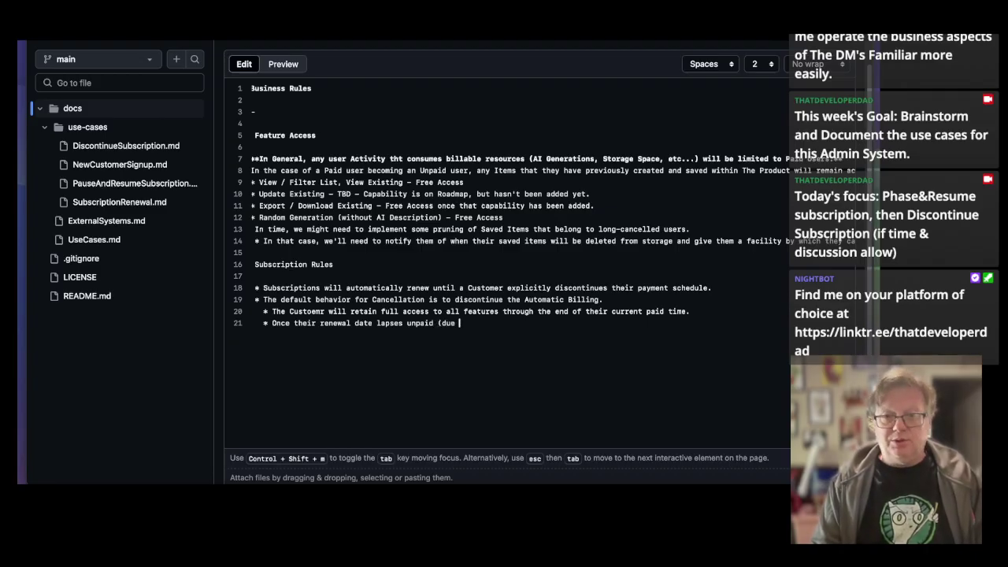
{"action": "type", "text": "to Subsc"}
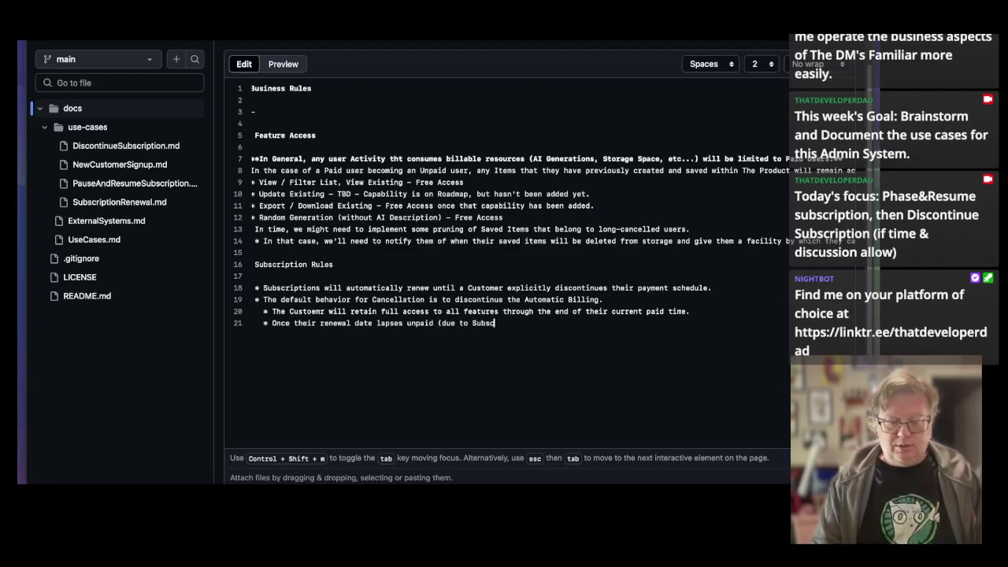
{"action": "type", "text": "ription"}
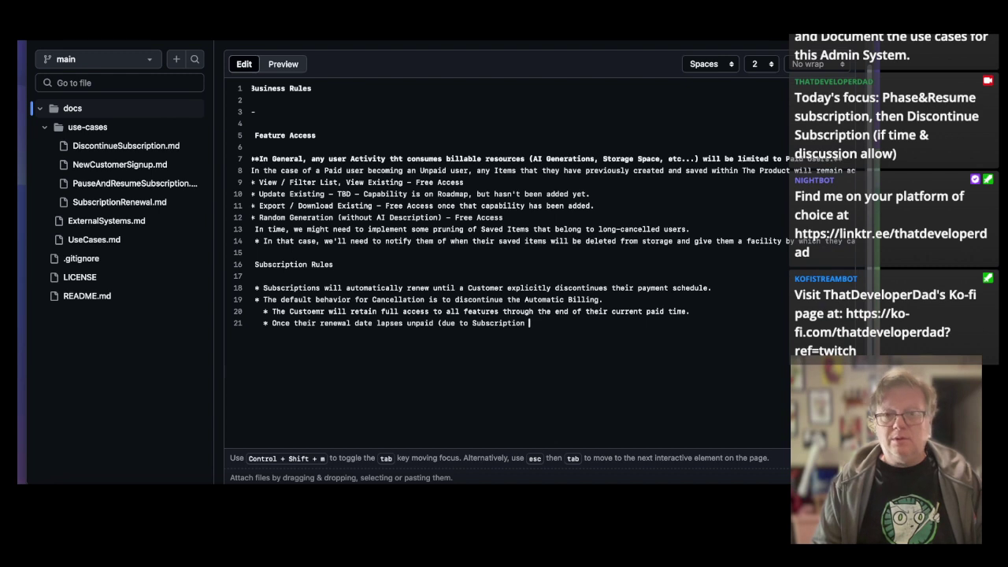
{"action": "type", "text": " being D"}
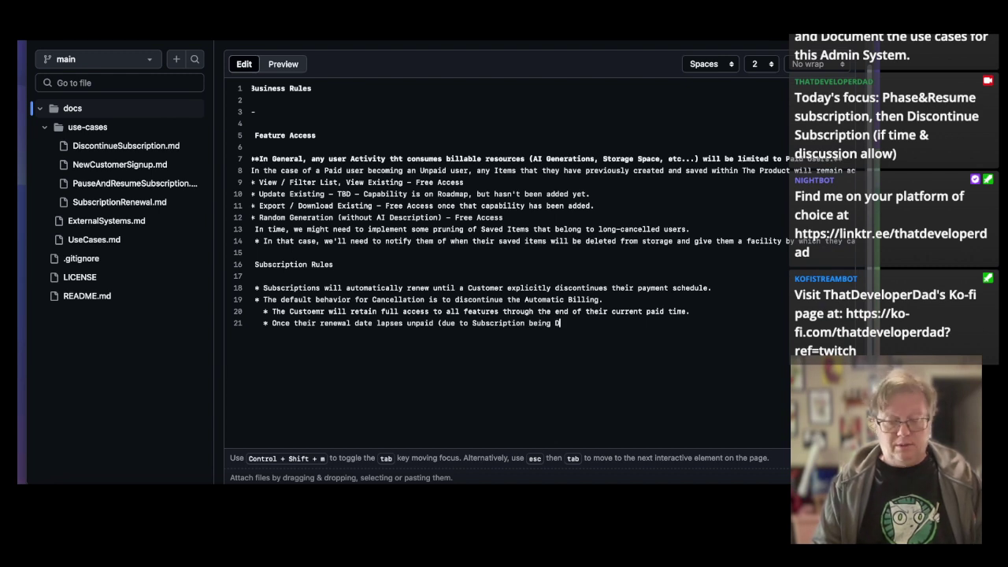
{"action": "type", "text": "iscontinued,) "}
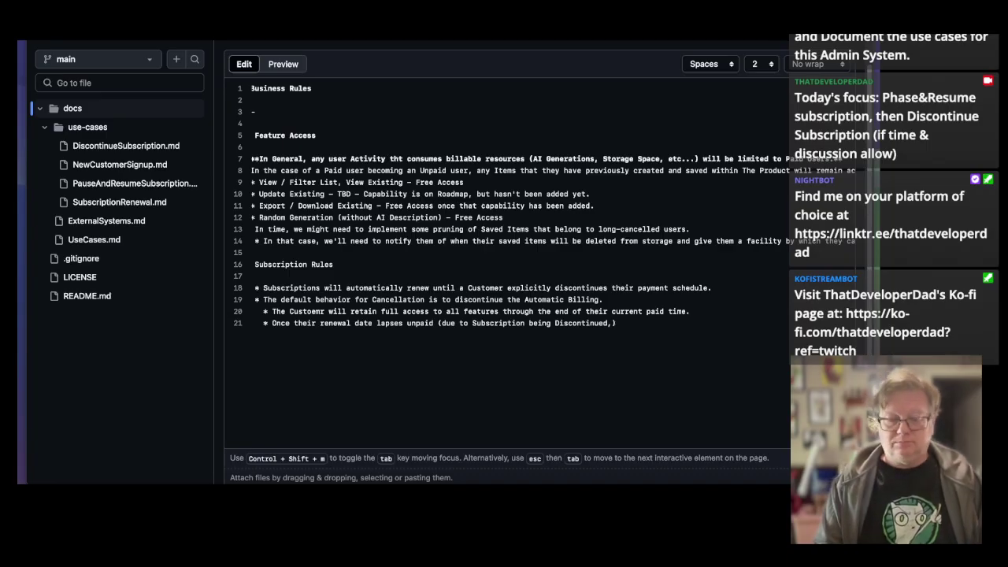
Continue the renewal-date sub-bullet with the wording "they will revert to a "Free" account".
{"action": "type", "text": "the"}
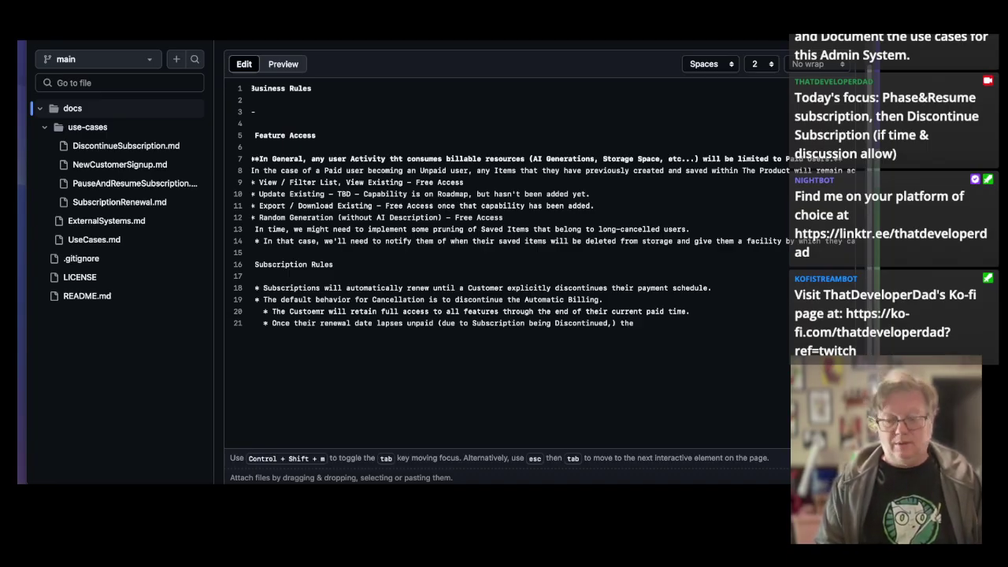
{"action": "type", "text": "ir"}
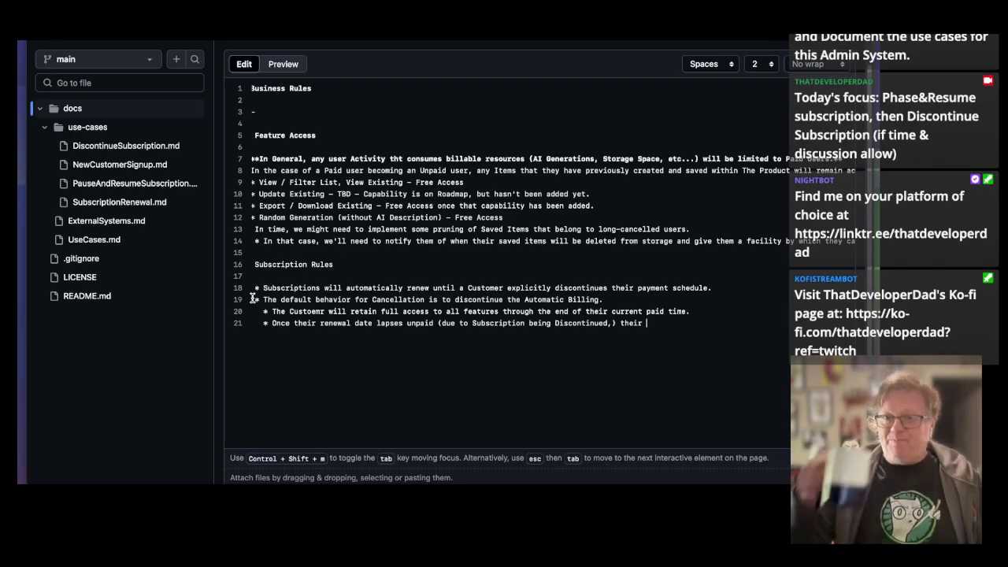
{"action": "key", "text": "BackSpace"}
{"action": "key", "text": "BackSpace"}
{"action": "key", "text": "BackSpace"}
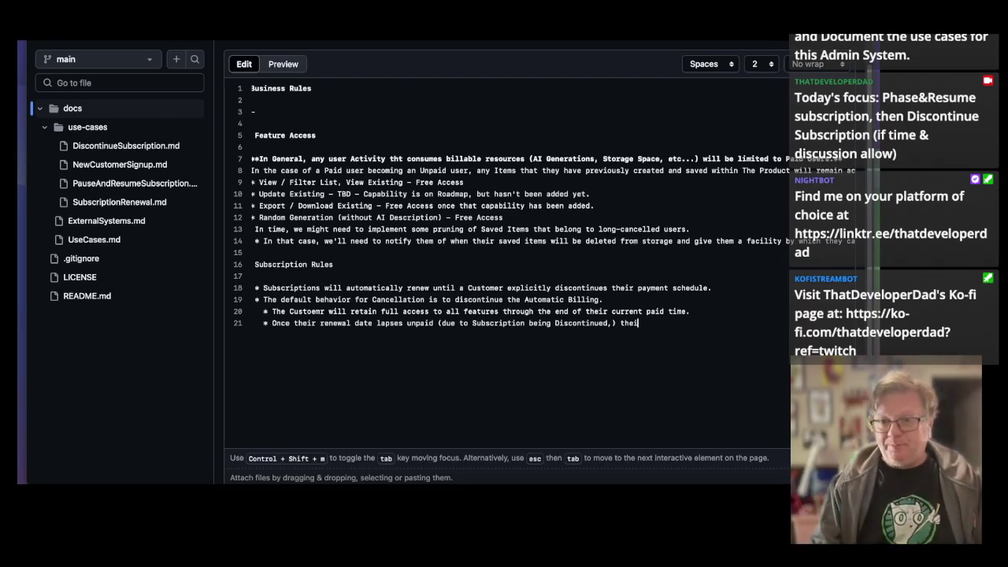
{"action": "type", "text": "y will "}
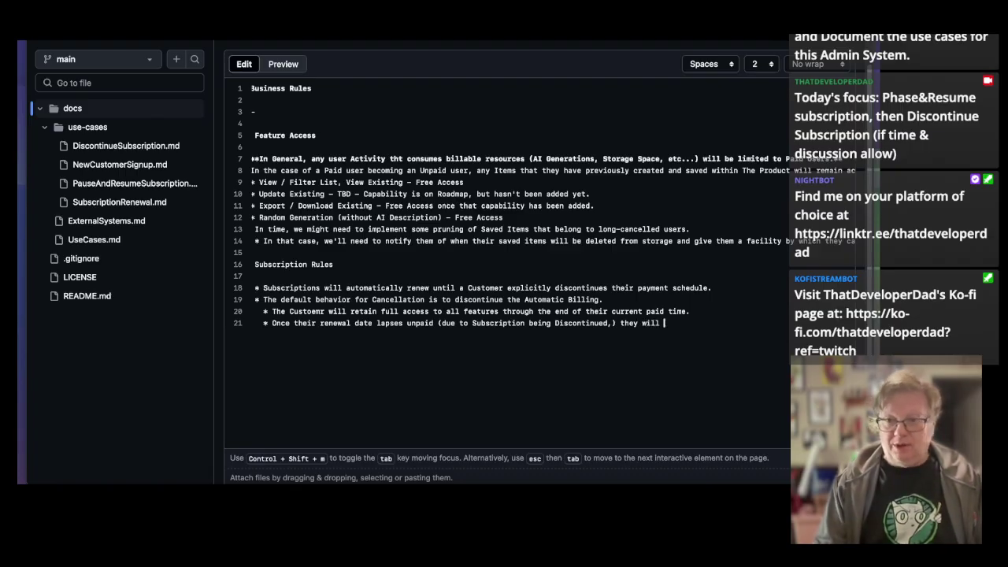
{"action": "type", "text": "revert "}
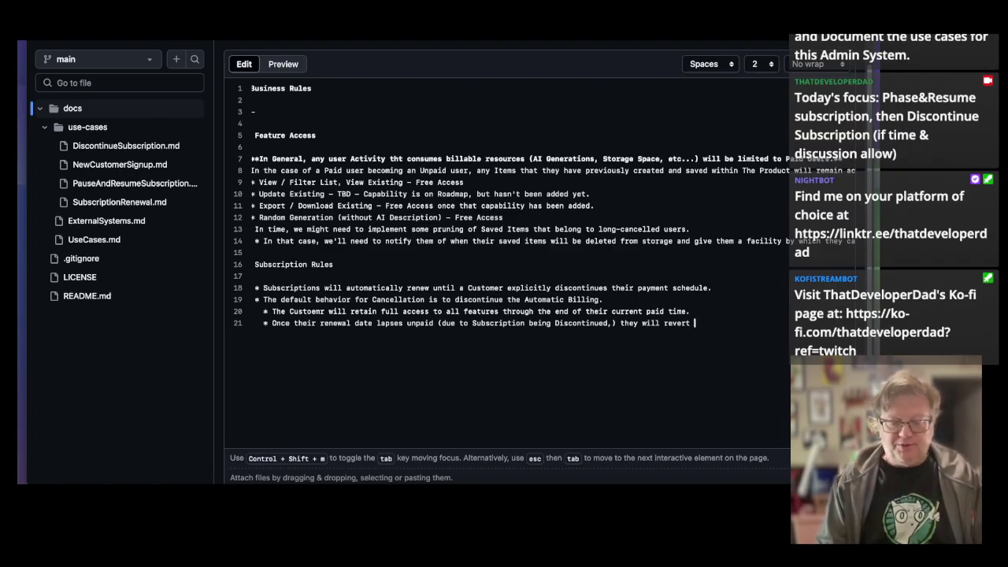
{"action": "type", "text": "to a \"F"}
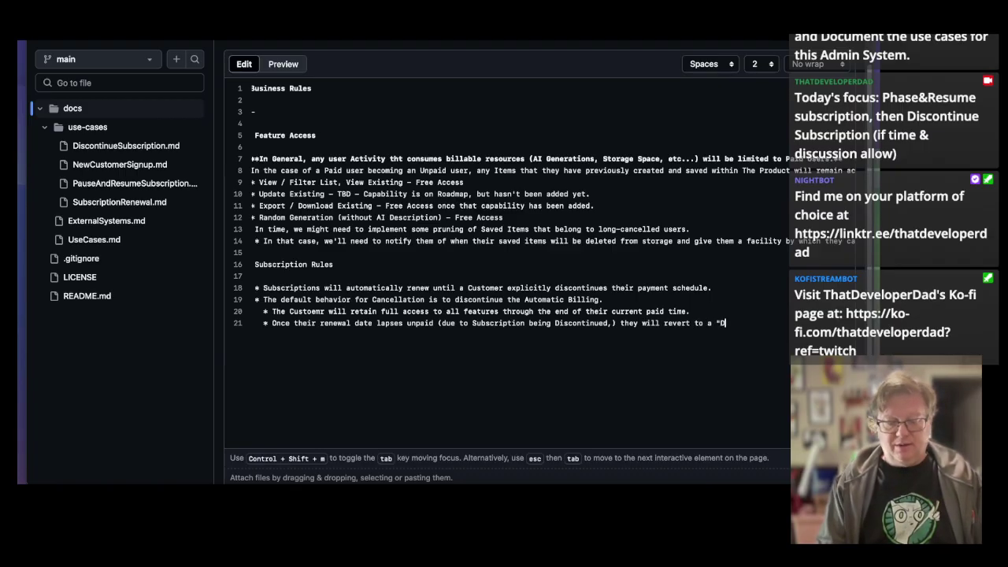
{"action": "type", "text": "ree\" account"}
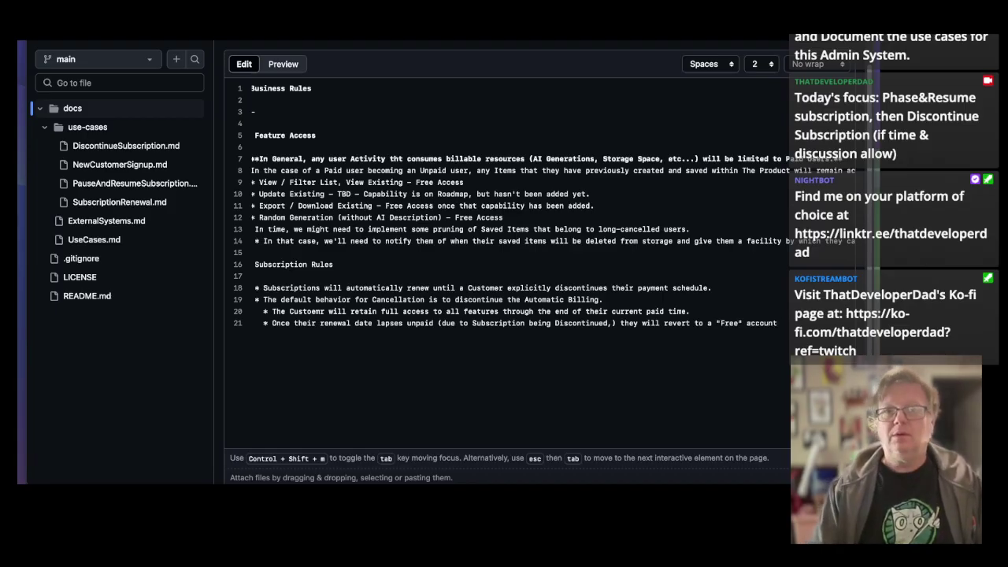
Complete the renewal-date sub-bullet with "with feature access as described in that section.".
{"action": "type", "text": " with the access"}
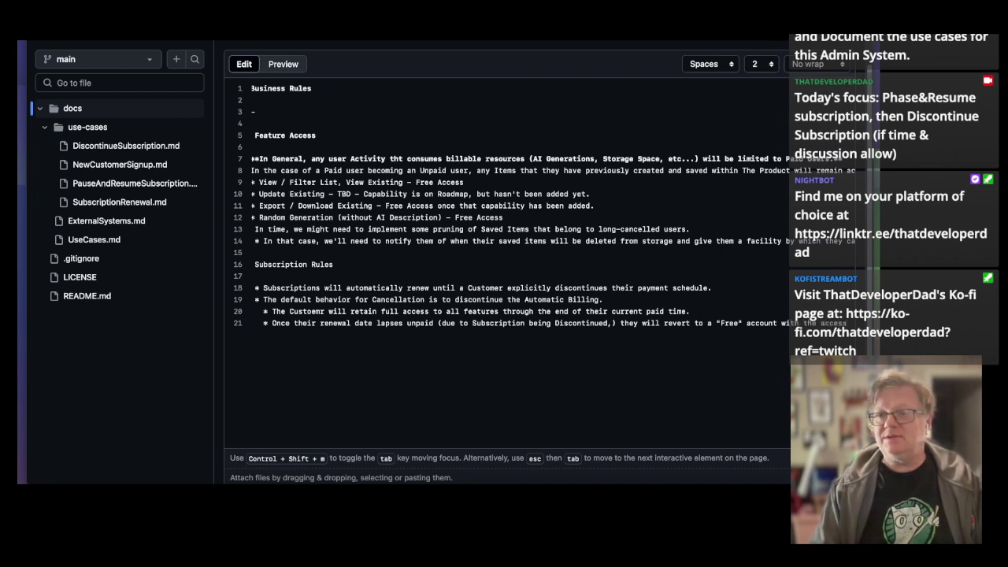
{"action": "key", "text": "BackSpace"}
{"action": "key", "text": "BackSpace"}
{"action": "key", "text": "BackSpace"}
{"action": "key", "text": "BackSpace"}
{"action": "key", "text": "BackSpace"}
{"action": "key", "text": "BackSpace"}
{"action": "key", "text": "BackSpace"}
{"action": "key", "text": "BackSpace"}
{"action": "key", "text": "BackSpace"}
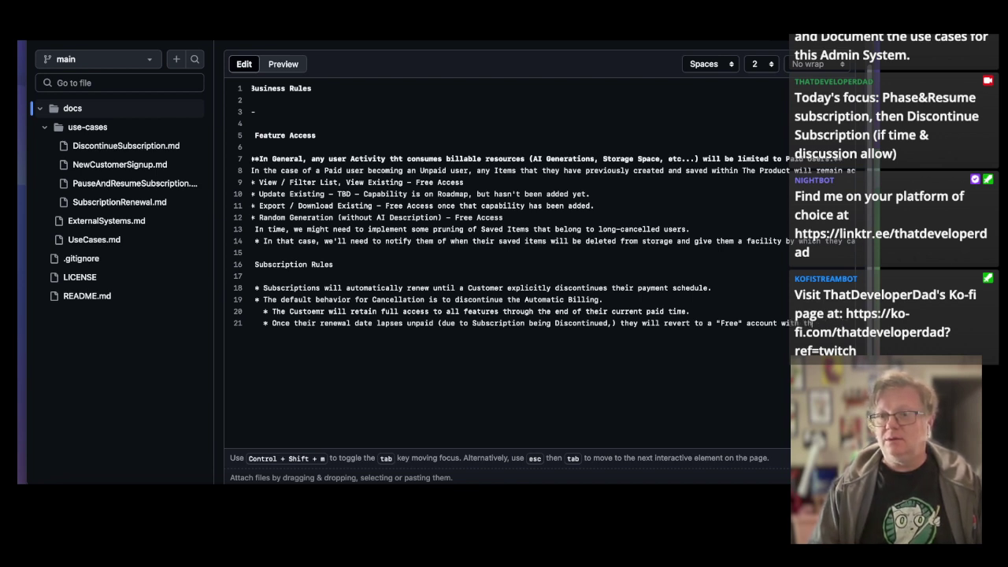
{"action": "key", "text": "BackSpace"}
{"action": "type", "text": "feature acc"}
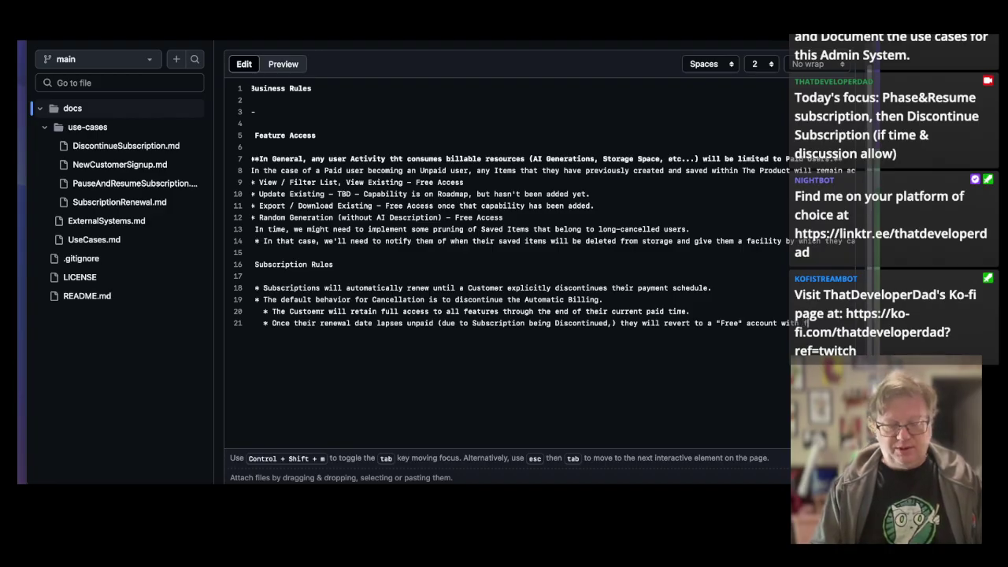
{"action": "type", "text": "ess"}
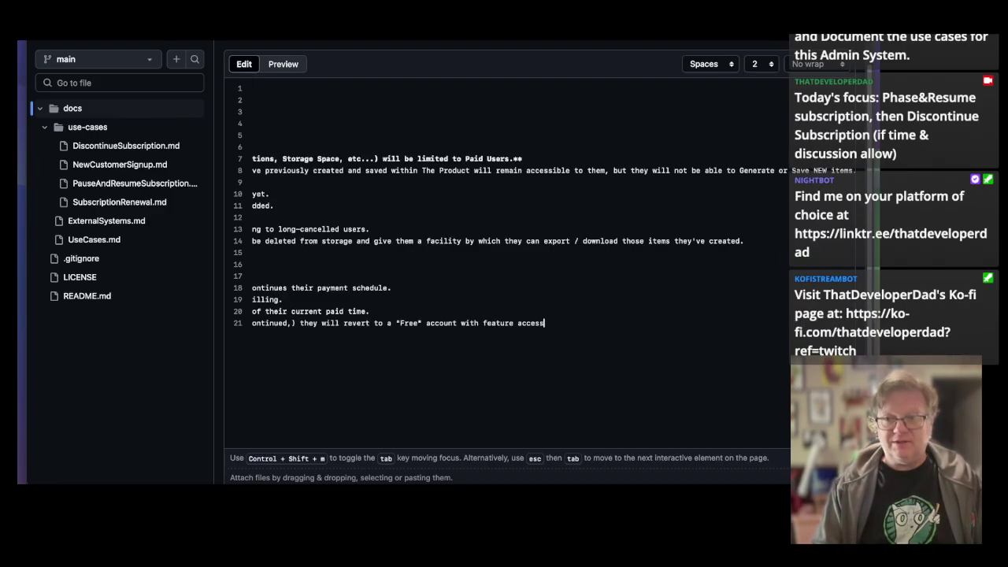
{"action": "type", "text": " as described "}
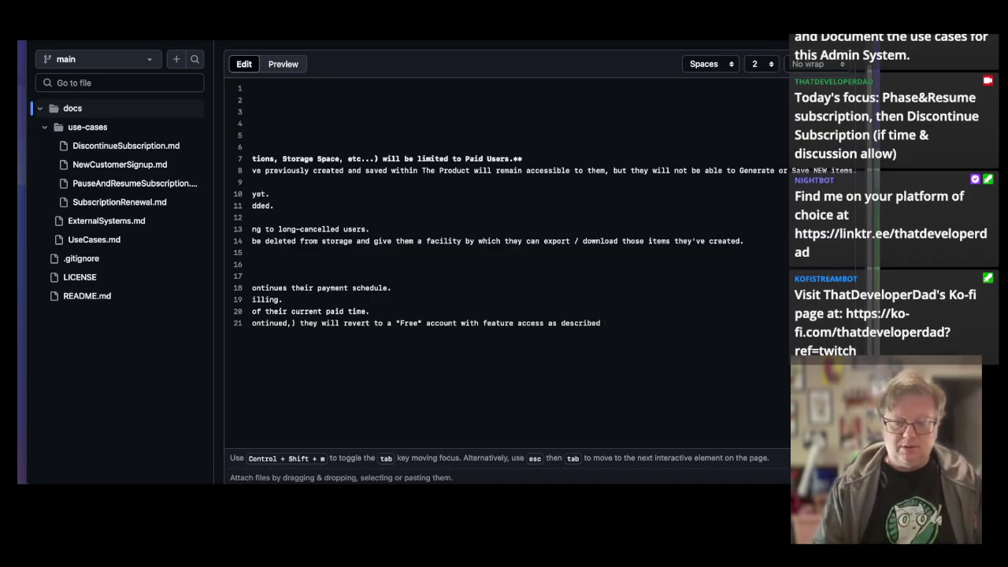
{"action": "type", "text": "in that section"}
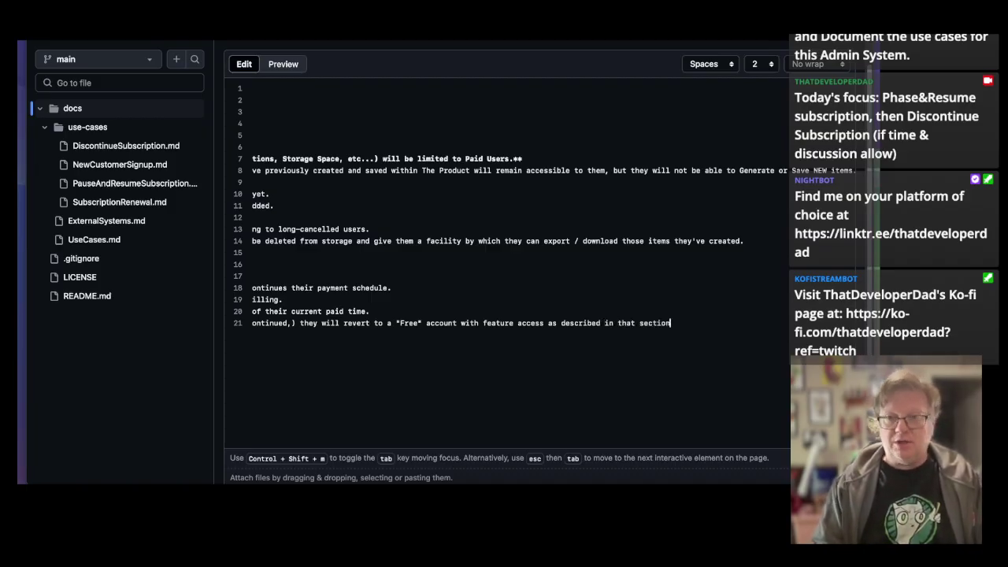
{"action": "type", "text": "."}
Remove the leading spaces before Subscription Rules and make it a level-two Markdown heading with "##".
{"action": "key", "text": "Home"}
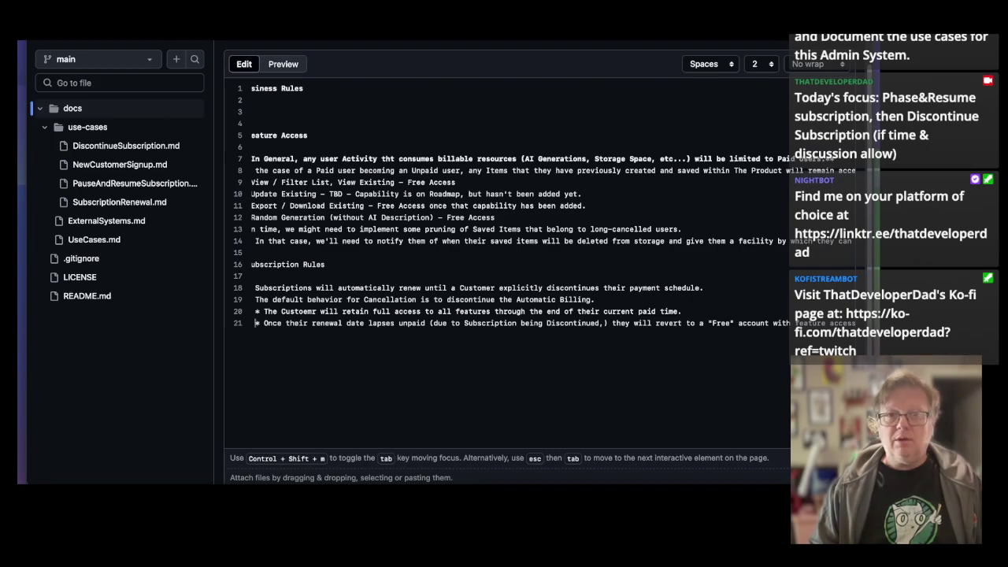
{"action": "key", "text": "Home"}
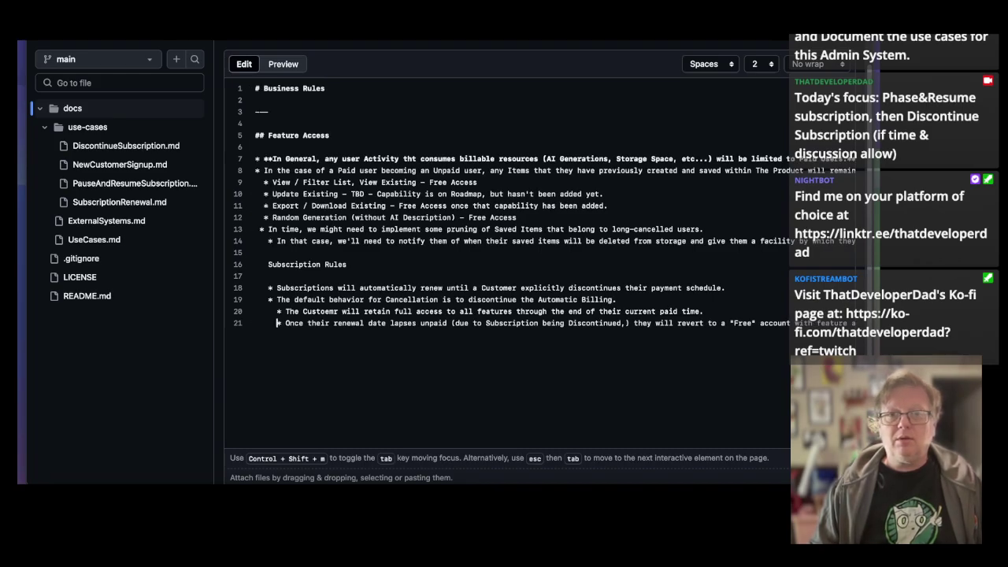
{"action": "key", "text": "Up"}
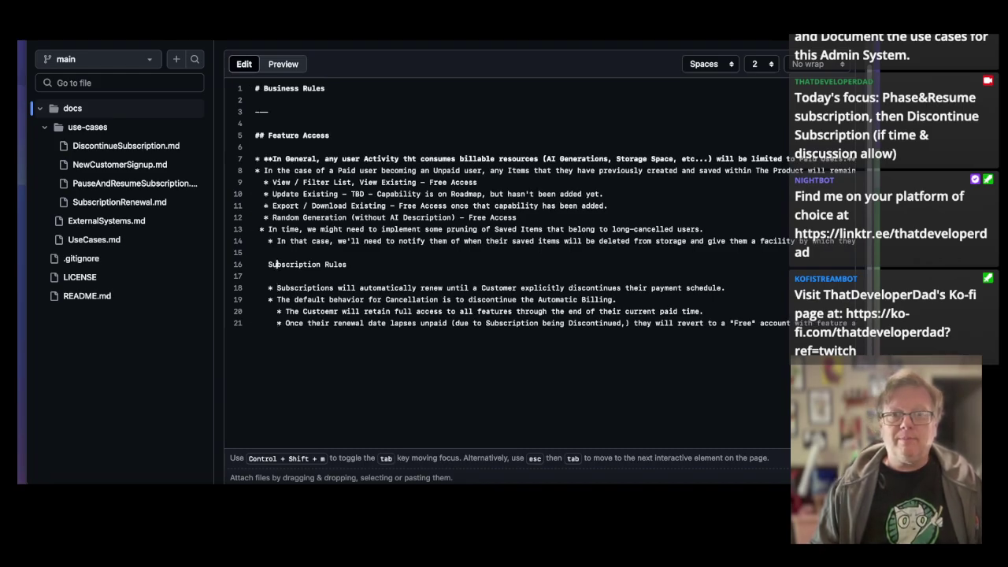
{"action": "key", "text": "BackSpace"}
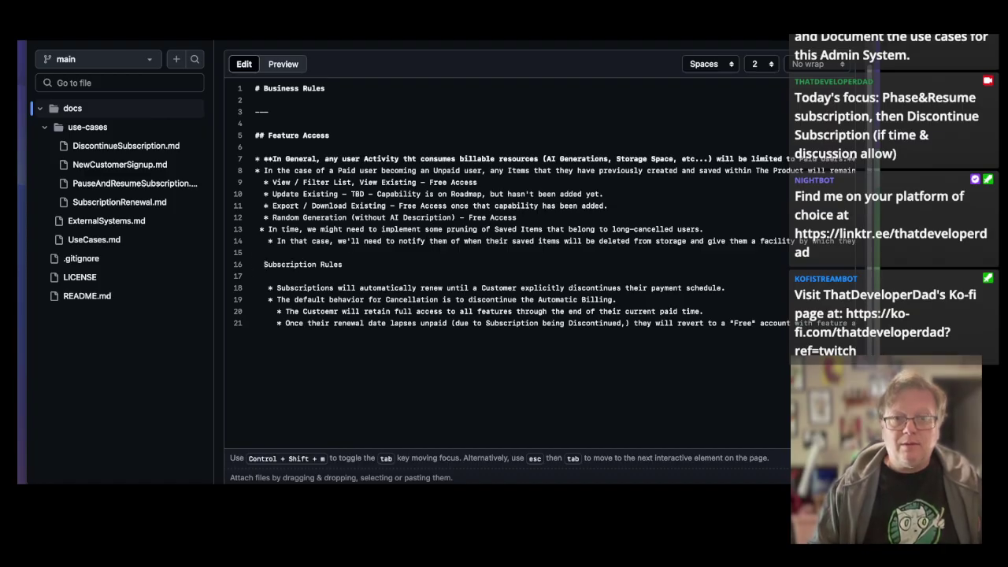
{"action": "key", "text": "BackSpace"}
{"action": "key", "text": "BackSpace"}
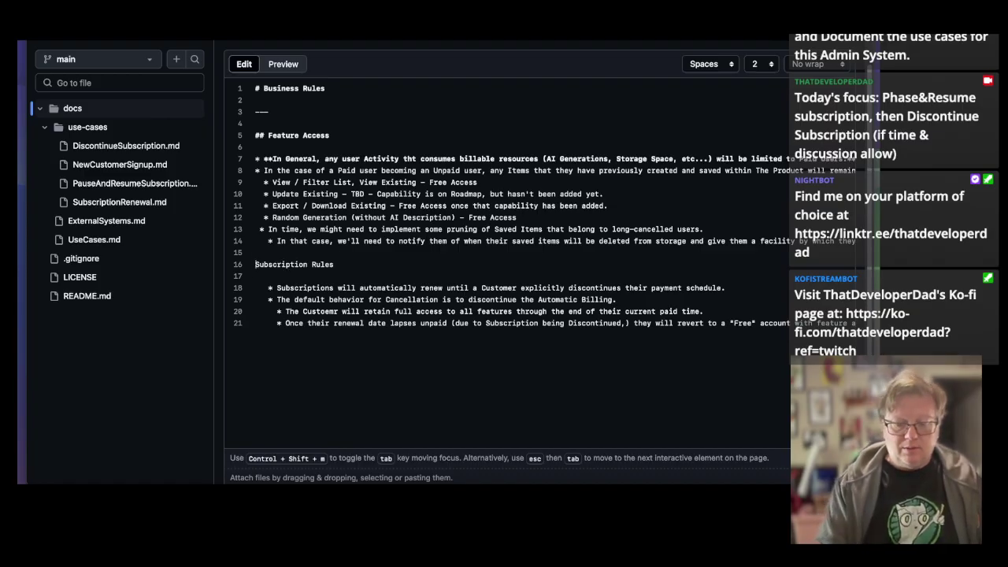
{"action": "type", "text": "##"}
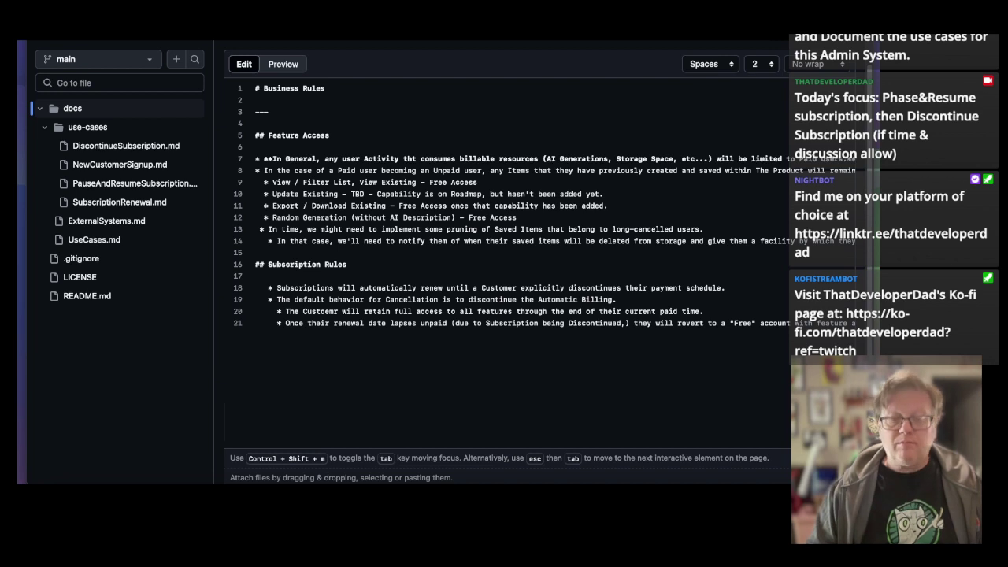
Remove the indentation from the automatic-renewal and default Cancellation bullets so both are top-level bullets.
{"action": "key", "text": "shift+Home"}
{"action": "key", "text": "BackSpace"}
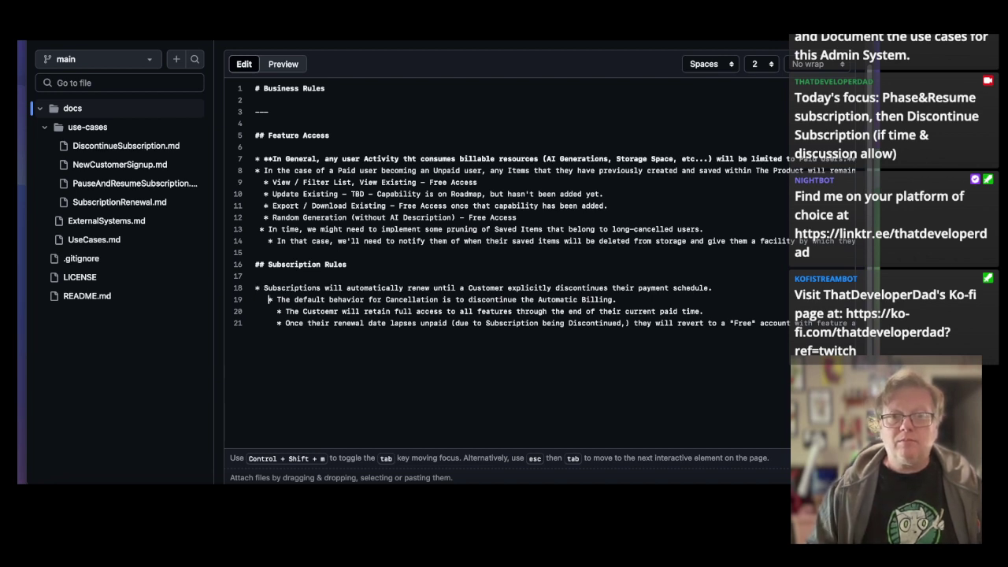
{"action": "key", "text": "shift+Home"}
{"action": "key", "text": "BackSpace"}
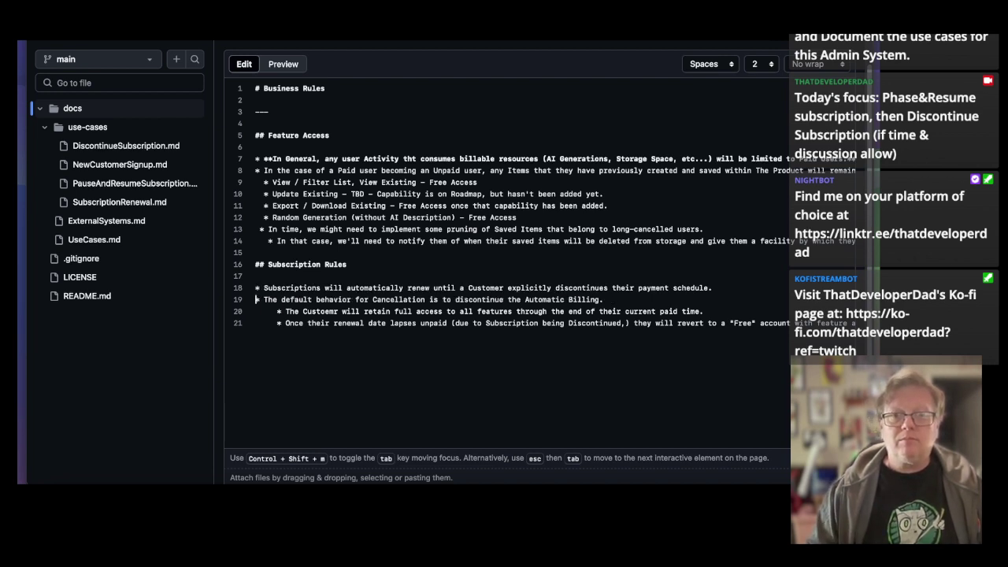
Reduce both Cancellation sub-bullets to a single indent level and start a new line below the last one.
{"action": "key", "text": "shift+Home"}
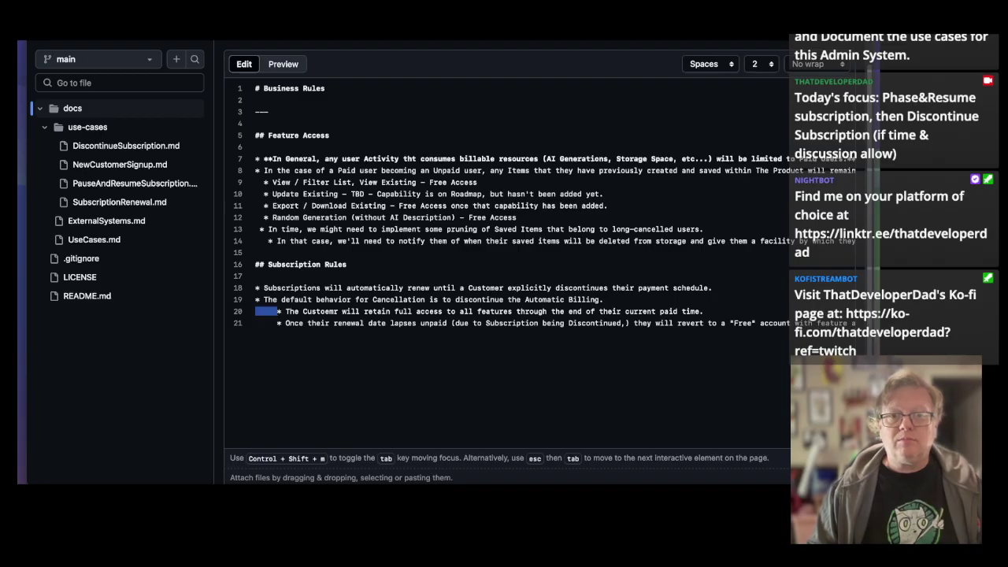
{"action": "key", "text": "BackSpace"}
{"action": "key", "text": "Tab"}
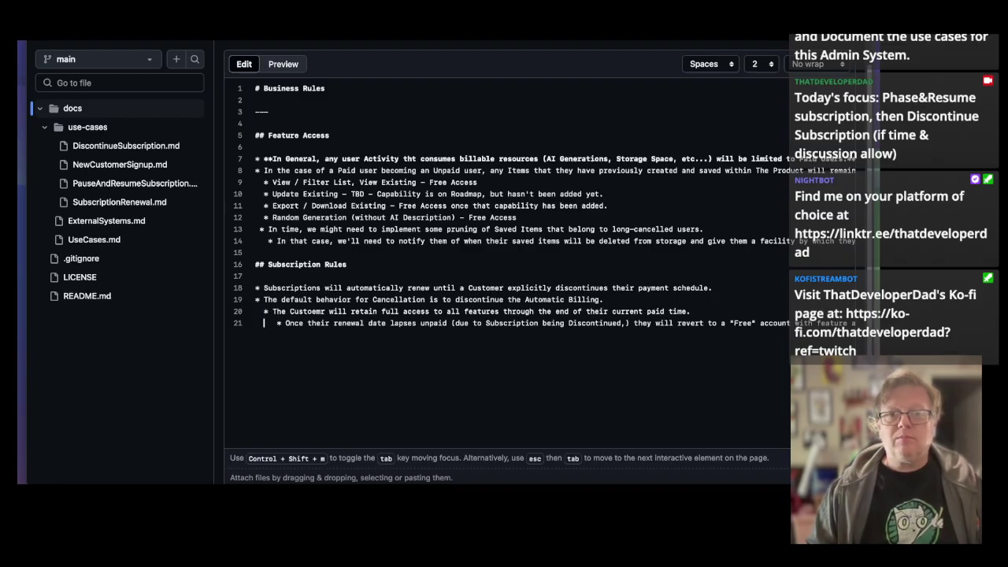
{"action": "key", "text": "shift+Home"}
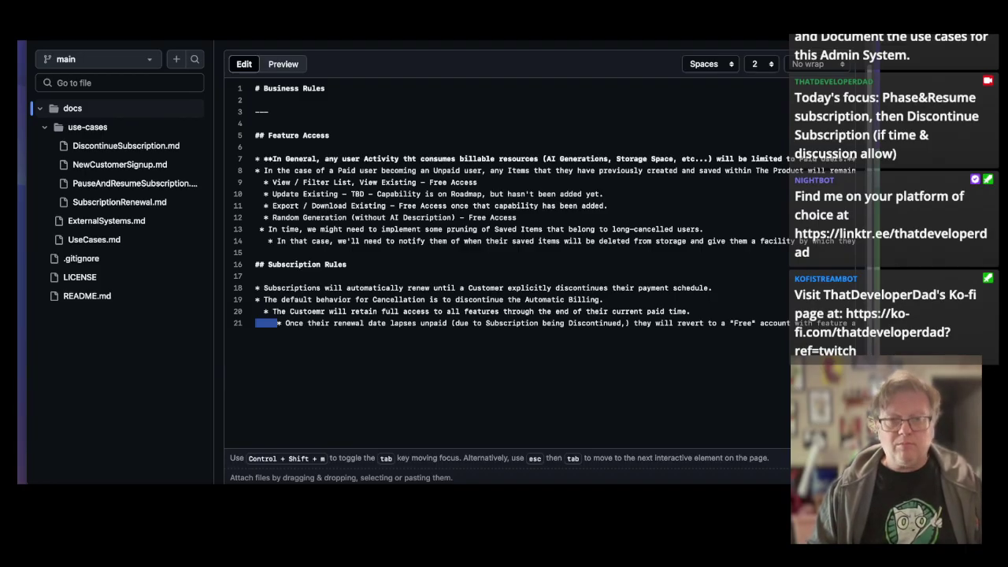
{"action": "key", "text": "BackSpace"}
{"action": "key", "text": "Tab"}
{"action": "key", "text": "End"}
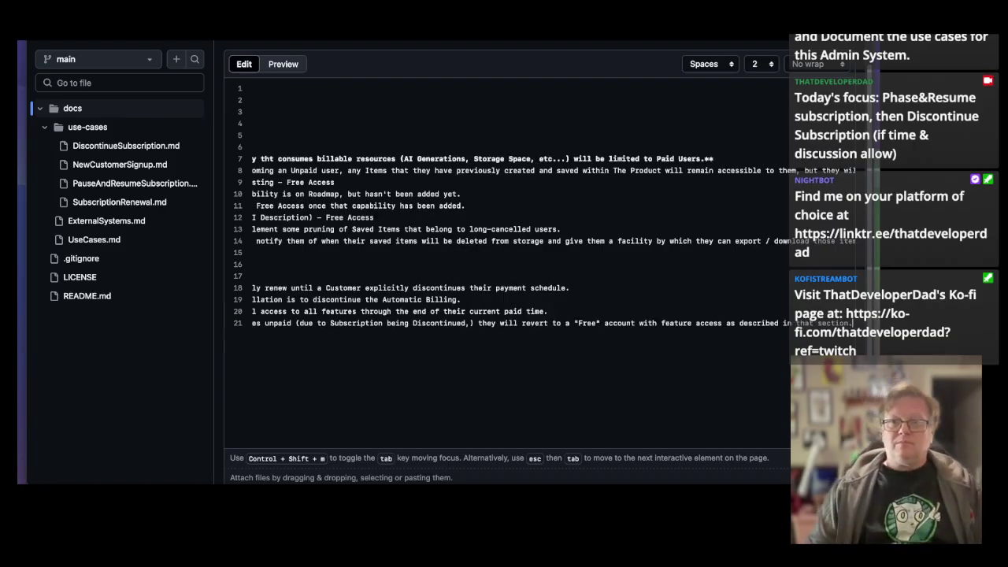
{"action": "key", "text": "Return"}
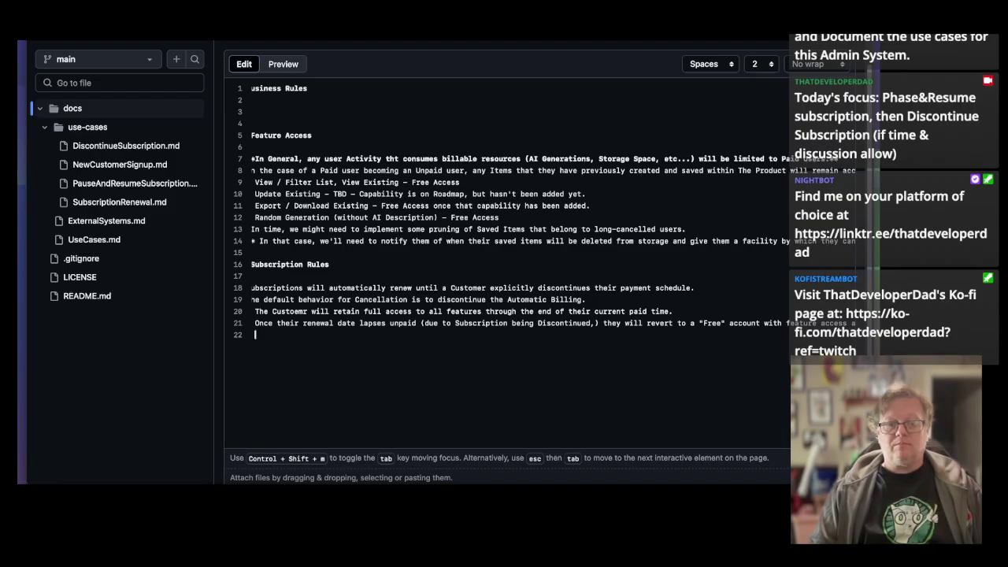
Remove the leftover indentation from the blank line below the last Cancellation sub-bullet.
{"action": "key", "text": "shift+Tab"}
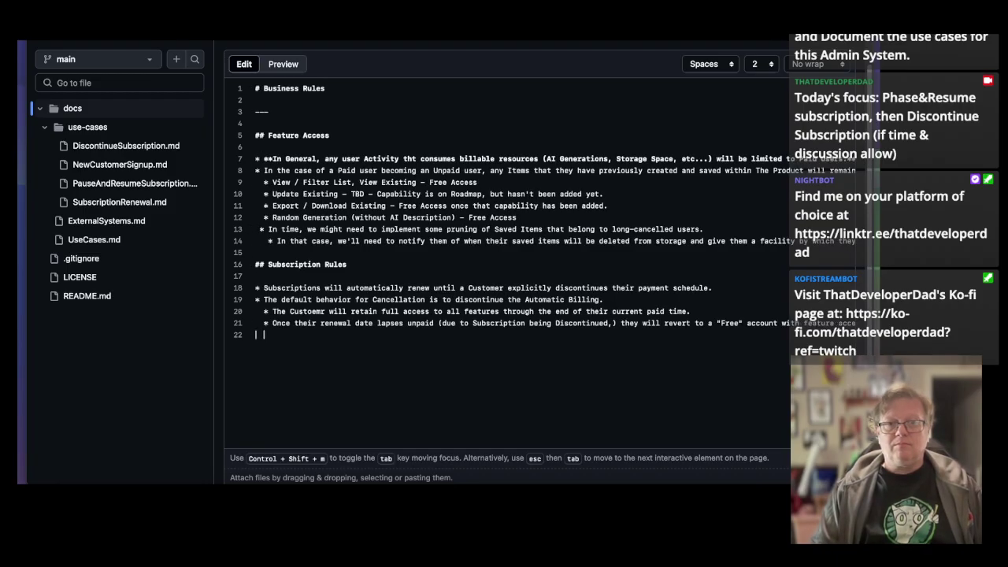
{"action": "key", "text": "BackSpace"}
{"action": "key", "text": "Return"}
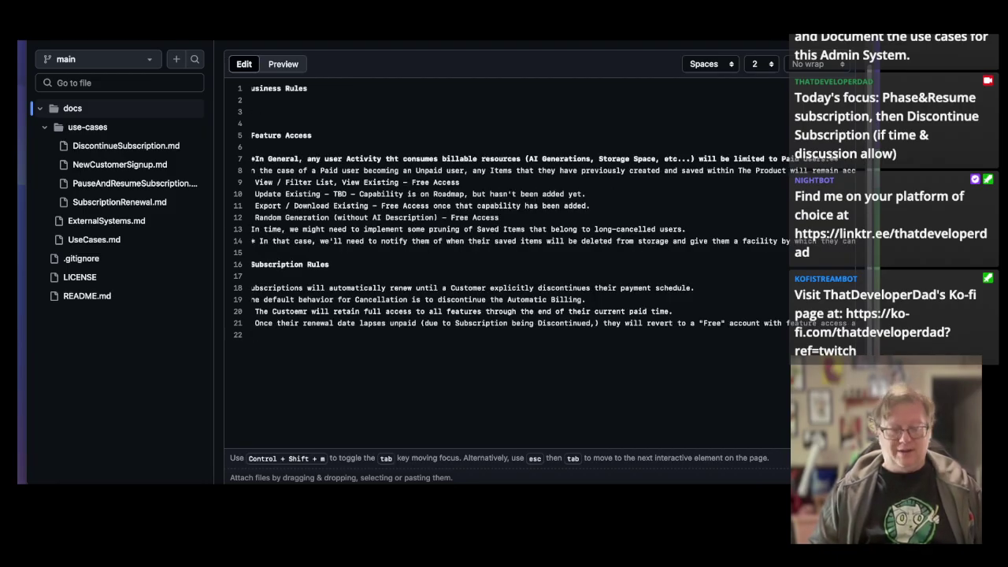
{"action": "key", "text": "BackSpace"}
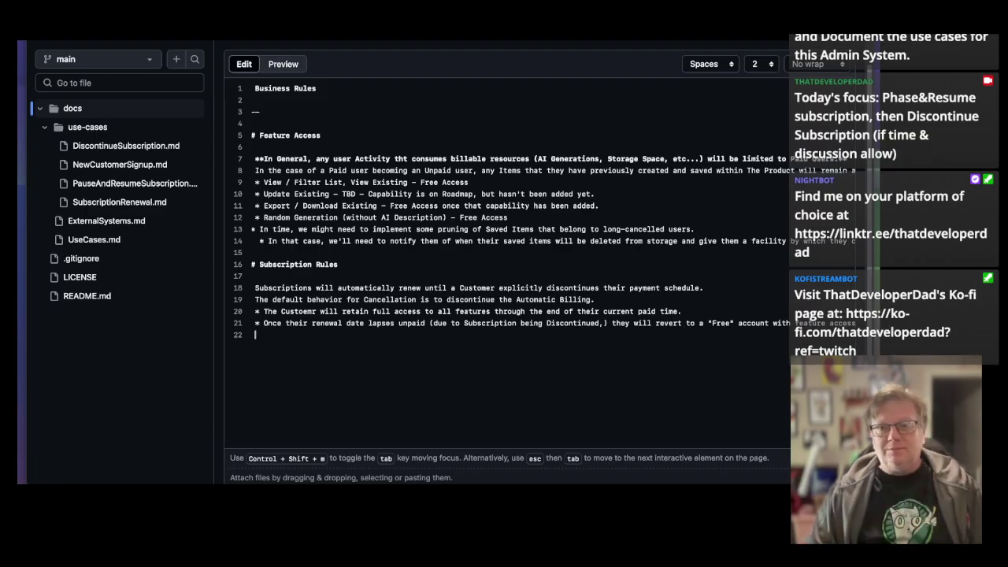
{"action": "key", "text": "super+z"}
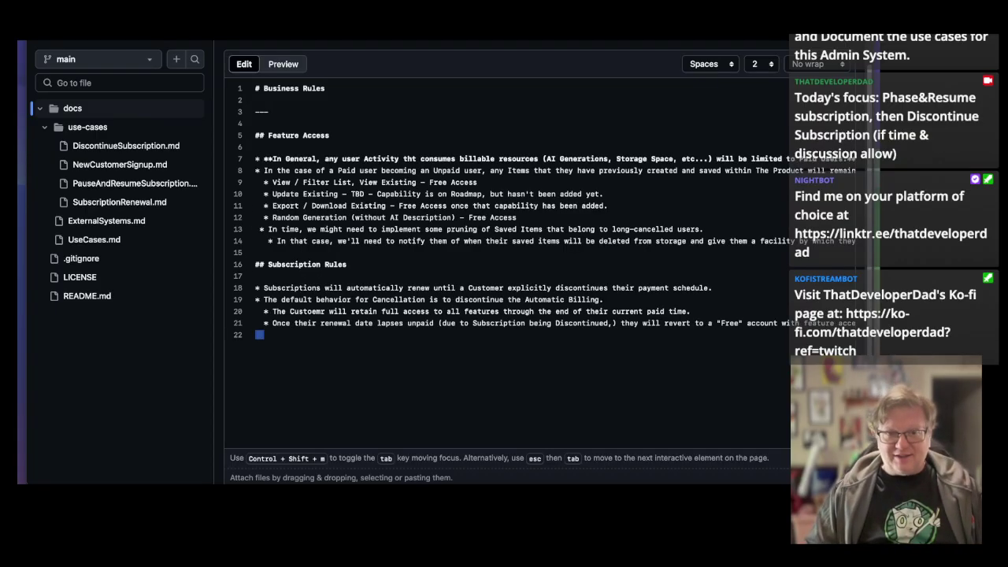
{"action": "key", "text": "BackSpace"}
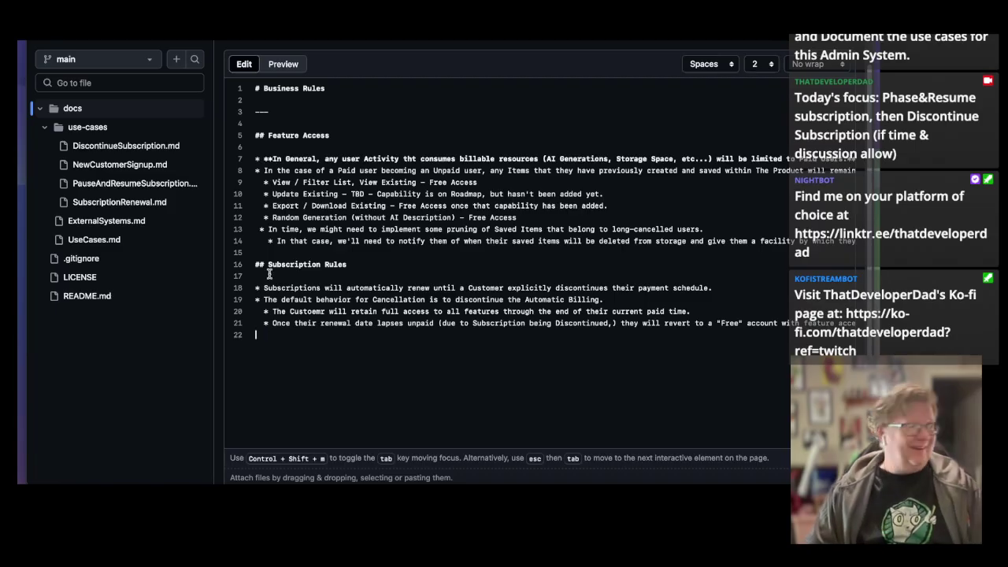
Preview the rendered document to review the Feature Access and Subscription Rules sections, and return to editing.
{"action": "left_click", "coordinate": [282, 65]}
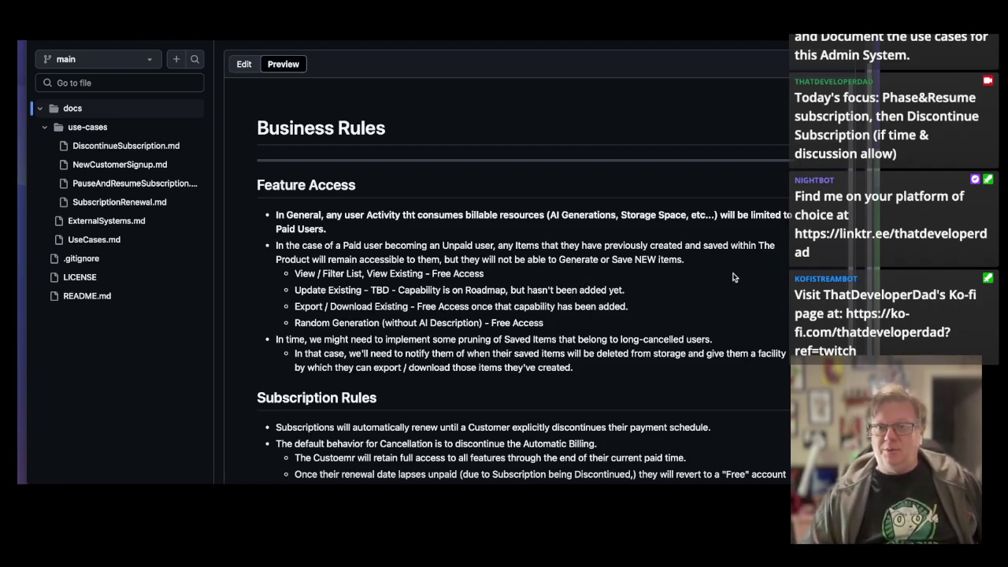
{"action": "scroll", "coordinate": [772, 315], "scroll_direction": "down", "scroll_amount": 1}
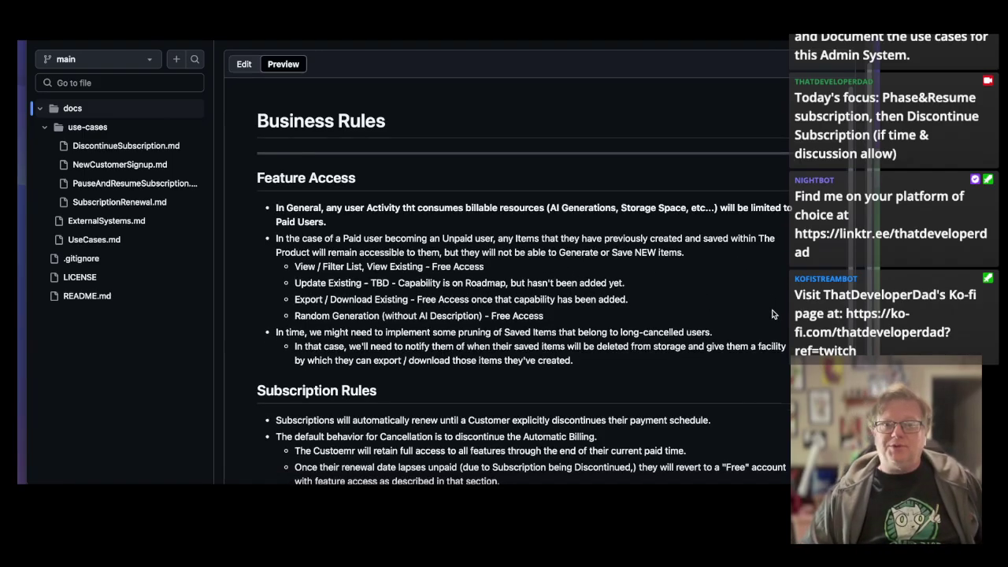
{"action": "scroll", "coordinate": [772, 315], "scroll_direction": "down", "scroll_amount": 3}
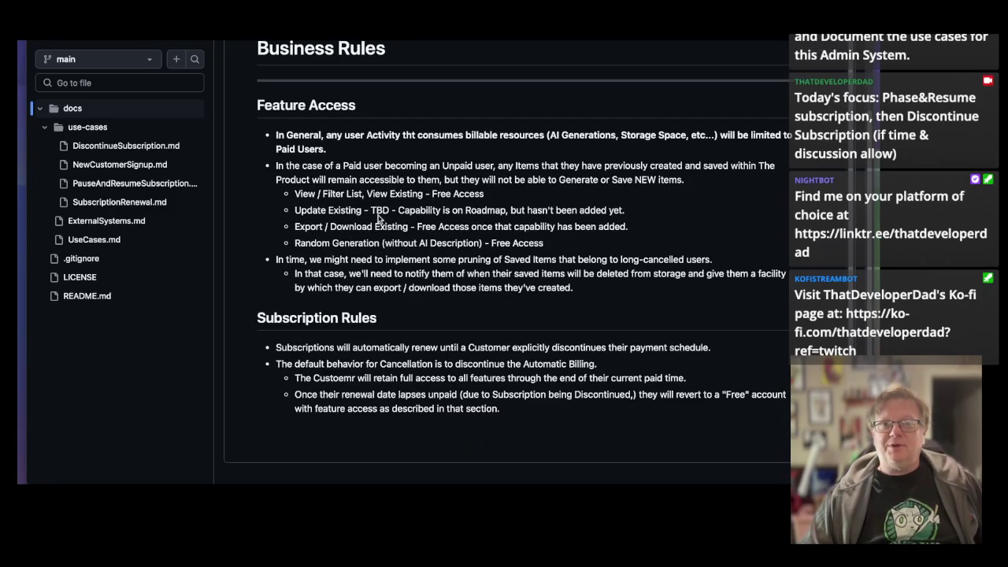
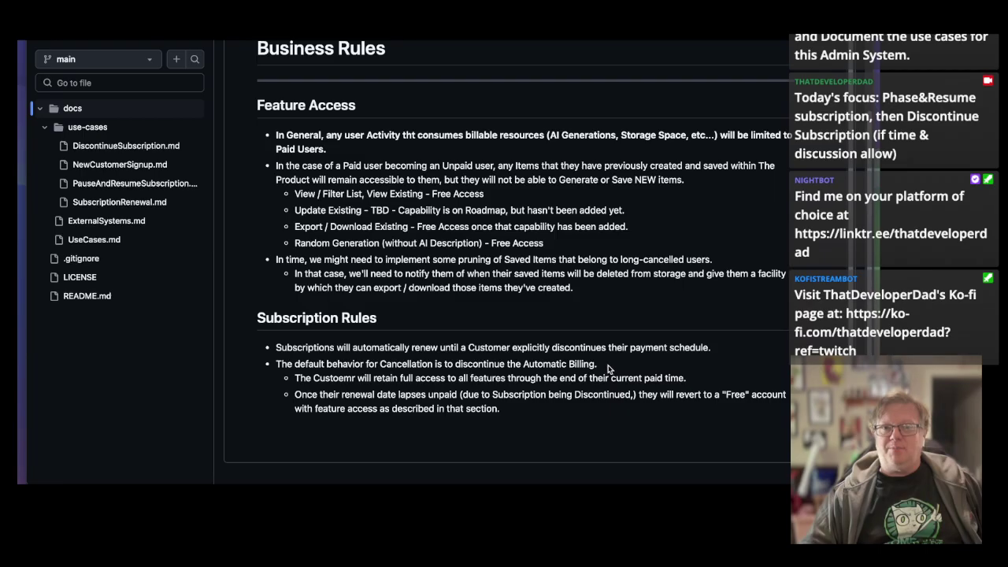
{"action": "scroll", "coordinate": [396, 223], "scroll_direction": "up", "scroll_amount": 3}
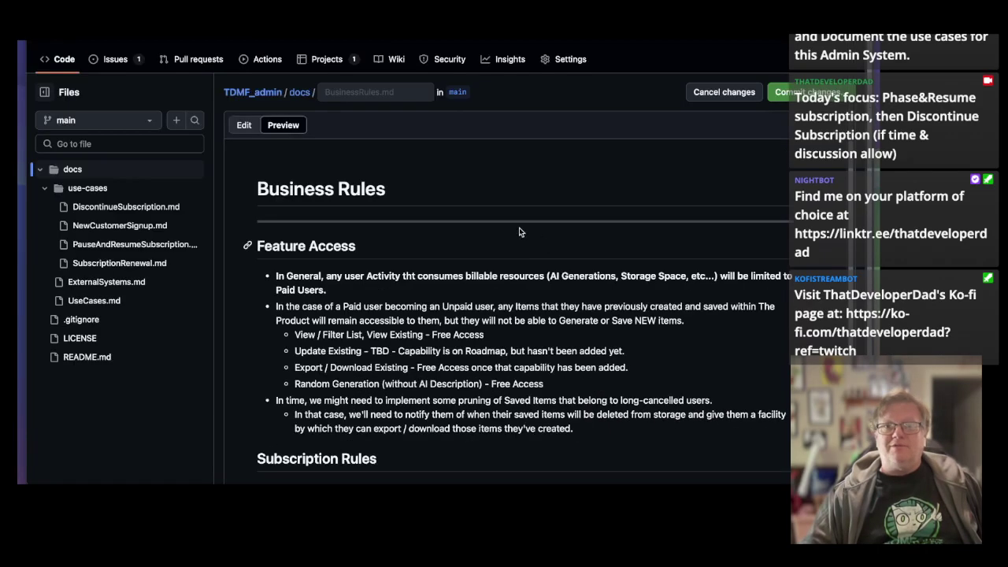
{"action": "left_click", "coordinate": [244, 124]}
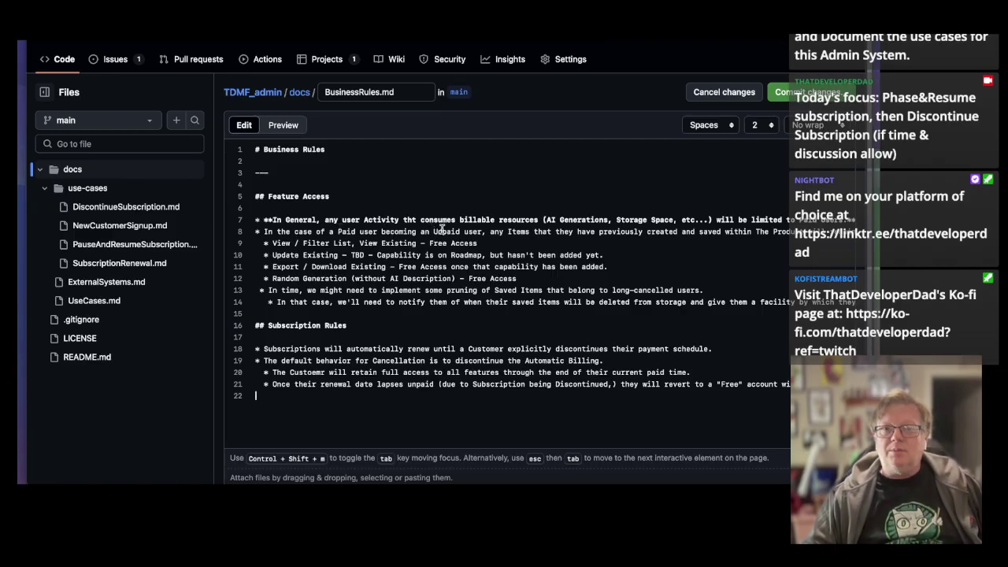
Replace "an Unpaid" with "a Free" in the second Feature Access bullet and correct "Custoemr" to "Customer" in the first Cancellation sub-bullet.
{"action": "left_click_drag", "start_coordinate": [420, 231], "coordinate": [457, 229]}
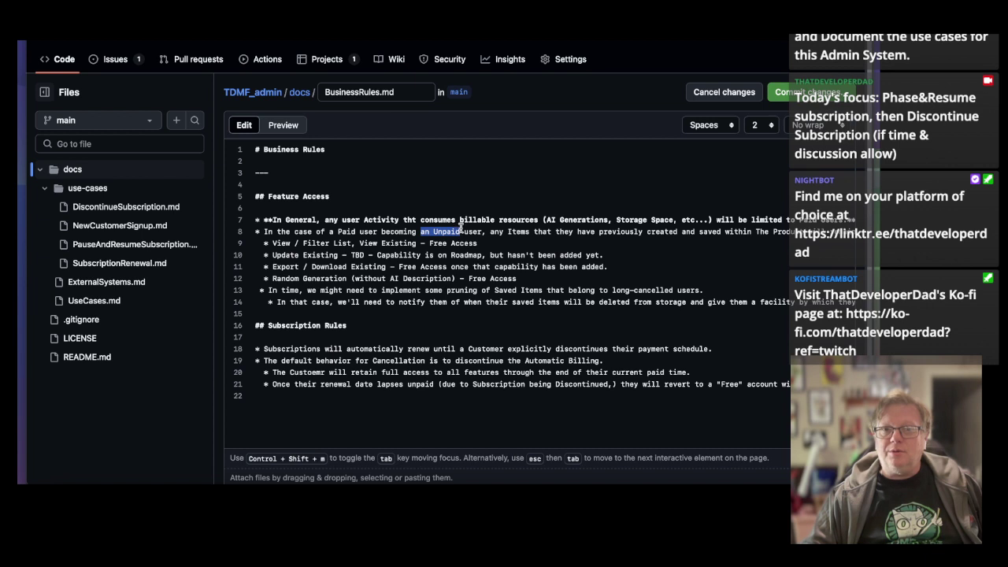
{"action": "type", "text": "a Free"}
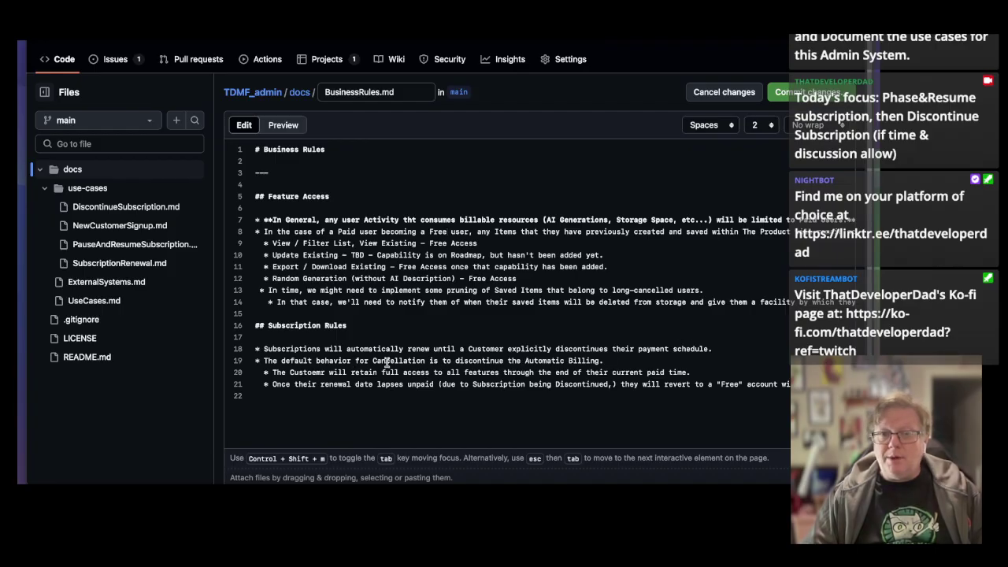
{"action": "left_click", "coordinate": [323, 372]}
{"action": "key", "text": "BackSpace"}
{"action": "key", "text": "BackSpace"}
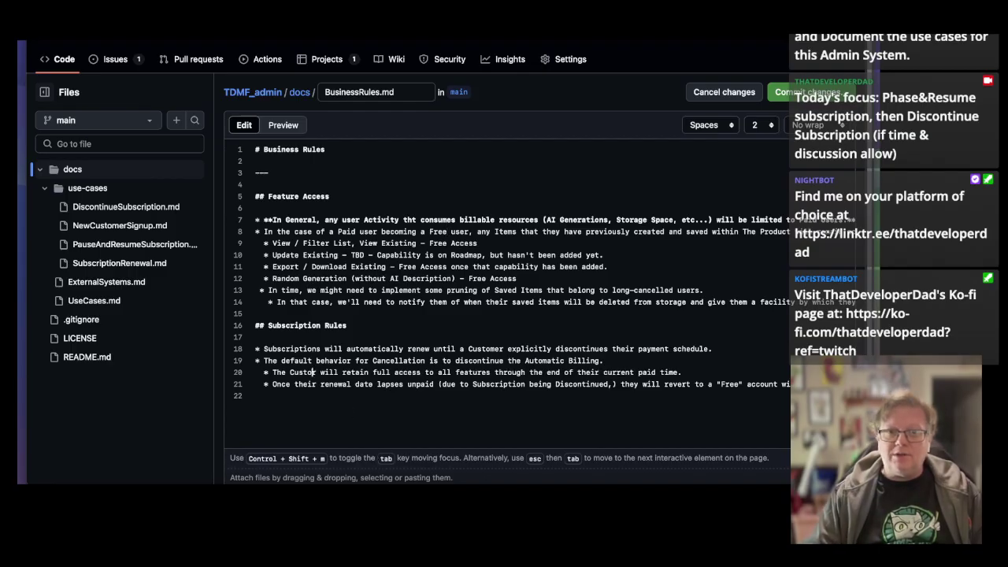
{"action": "type", "text": "me"}
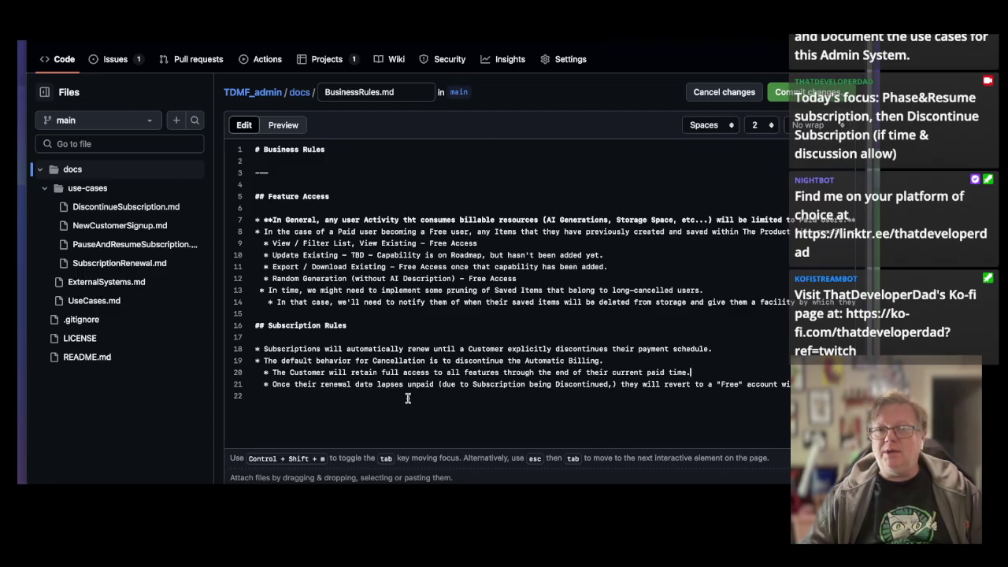
Add a top-level bullet below the renewal-date sub-bullet beginning "When a Customer Pauses their subscription,".
{"action": "left_click", "coordinate": [781, 383]}
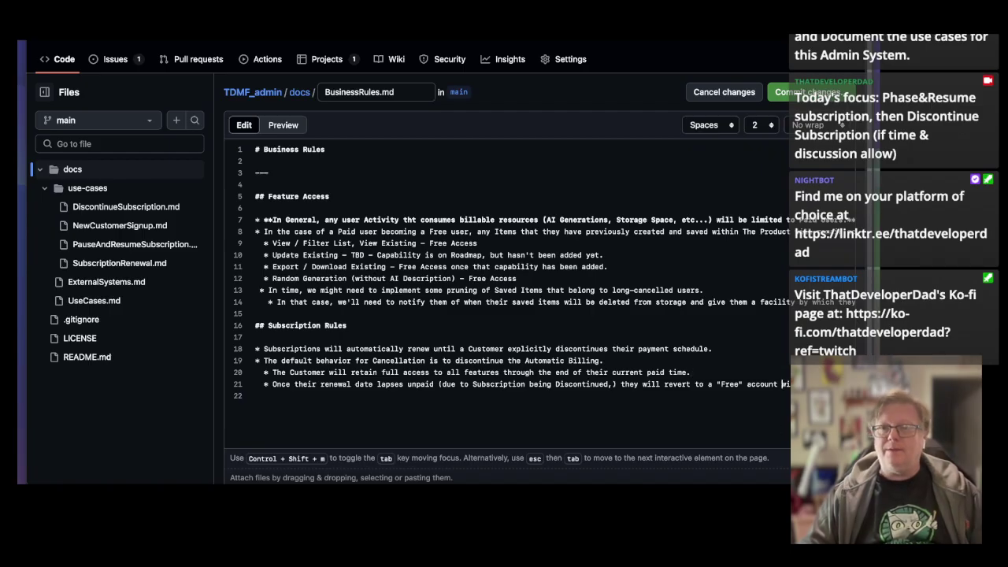
{"action": "key", "text": "End"}
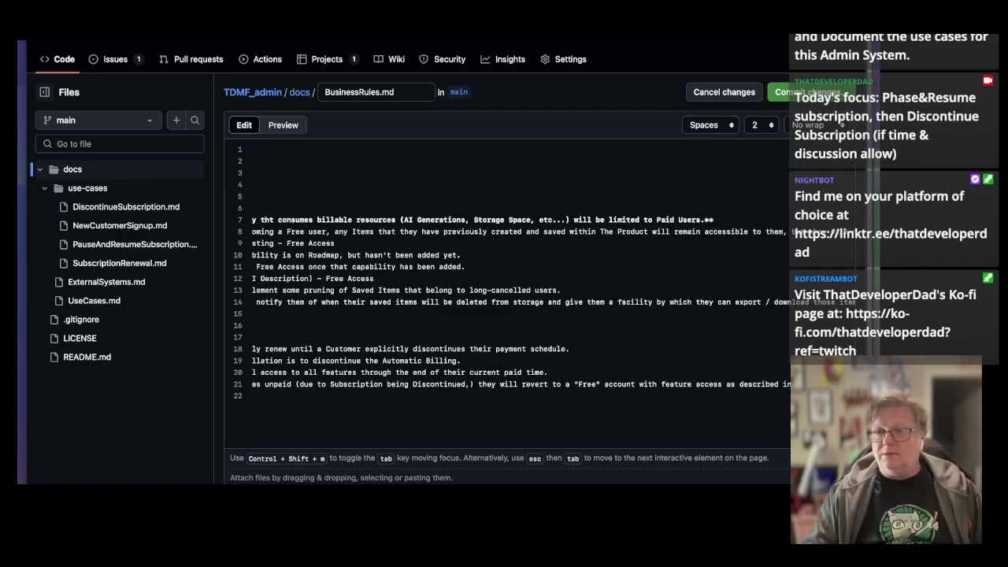
{"action": "key", "text": "Return"}
{"action": "key", "text": "Return"}
{"action": "key", "text": "Up"}
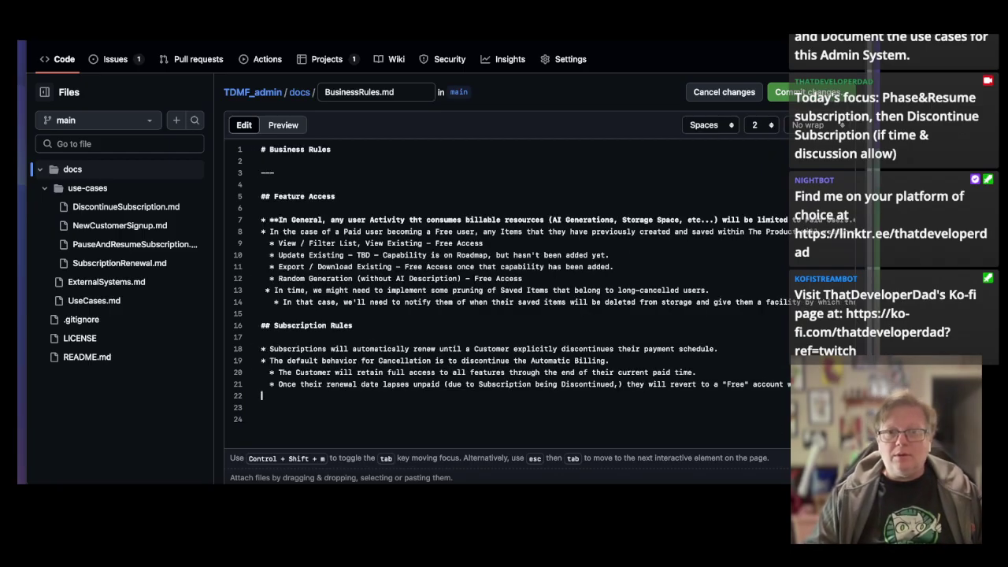
{"action": "type", "text": "* "}
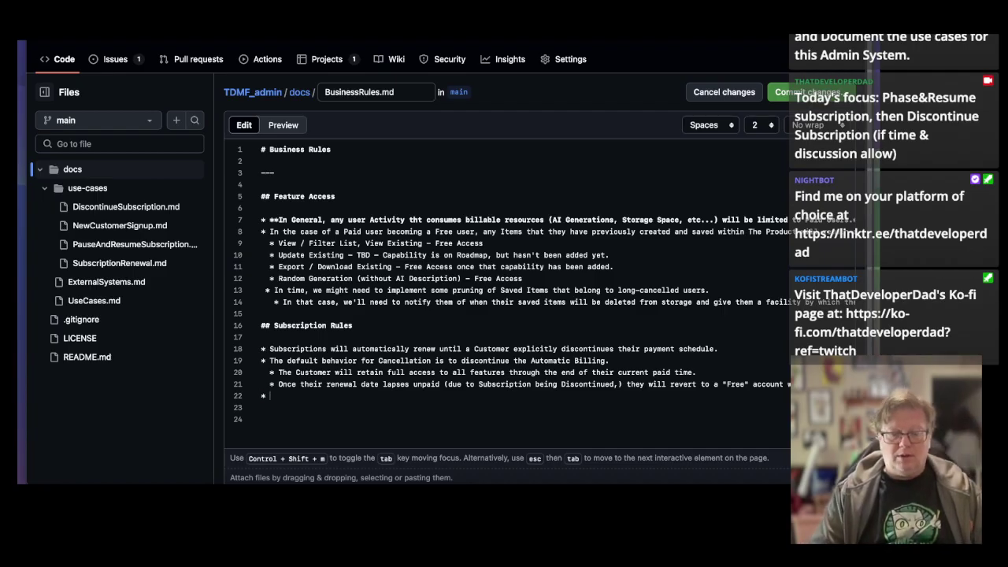
{"action": "type", "text": "When a"}
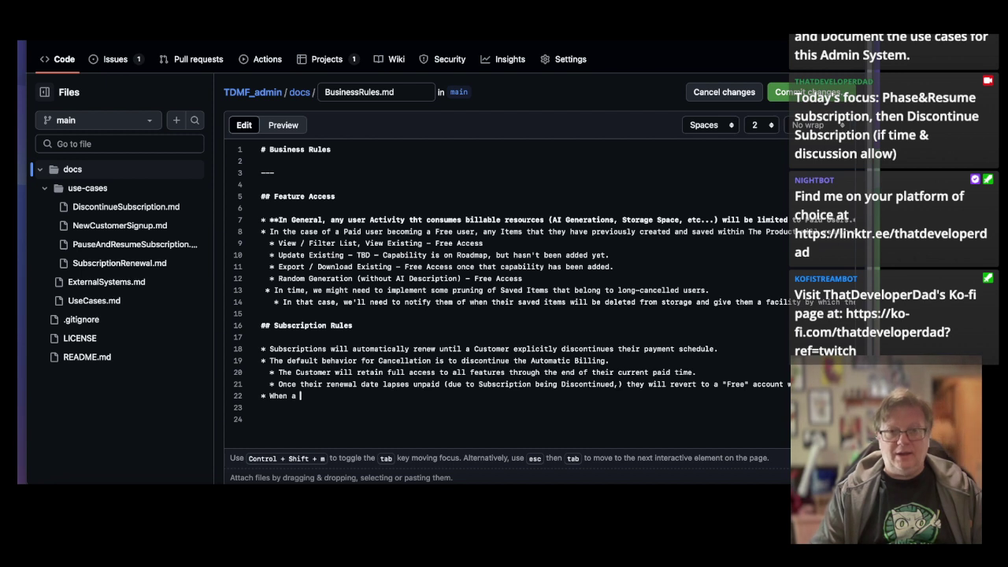
{"action": "type", "text": " Customer"}
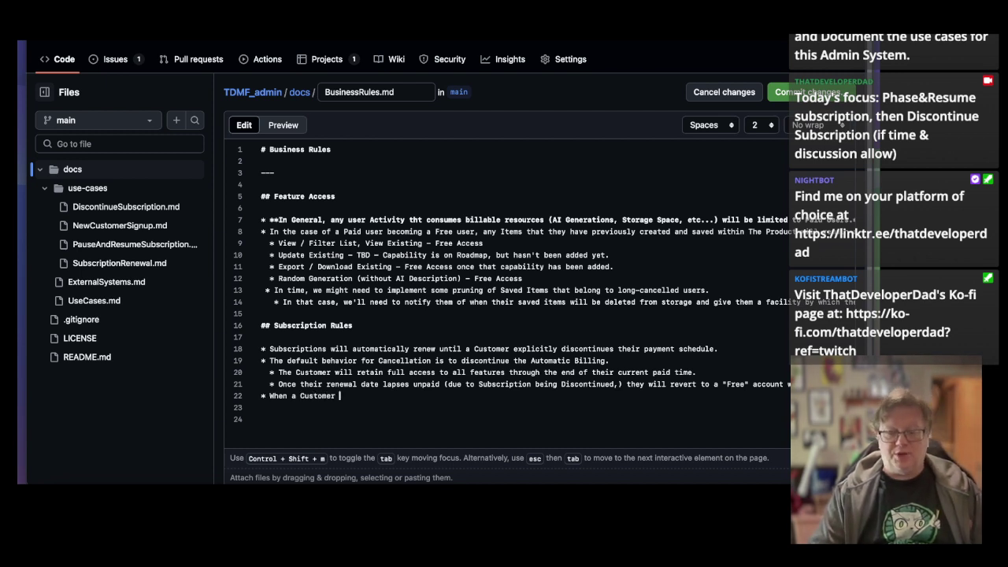
{"action": "type", "text": " Pauses th"}
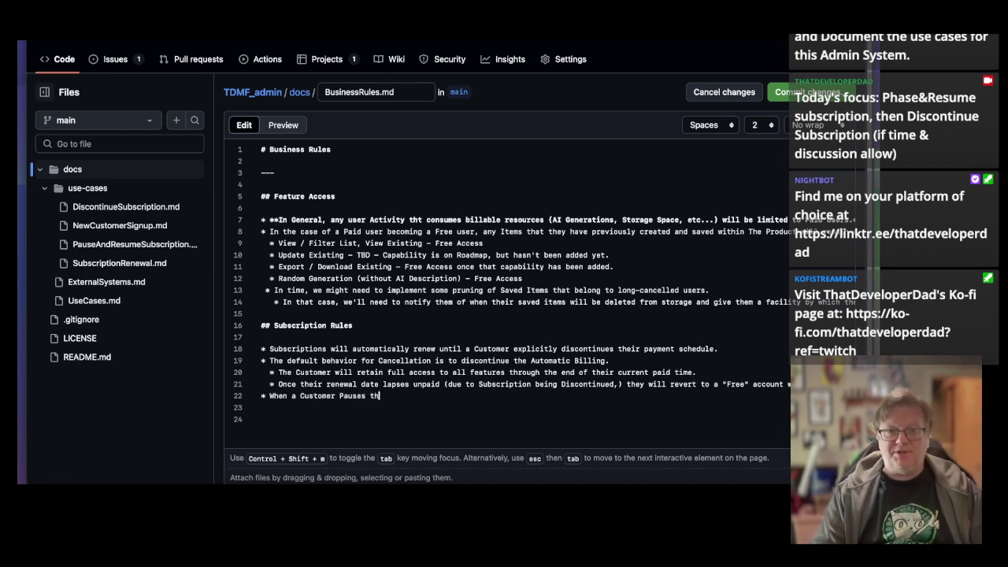
{"action": "type", "text": "eir subscription, "}
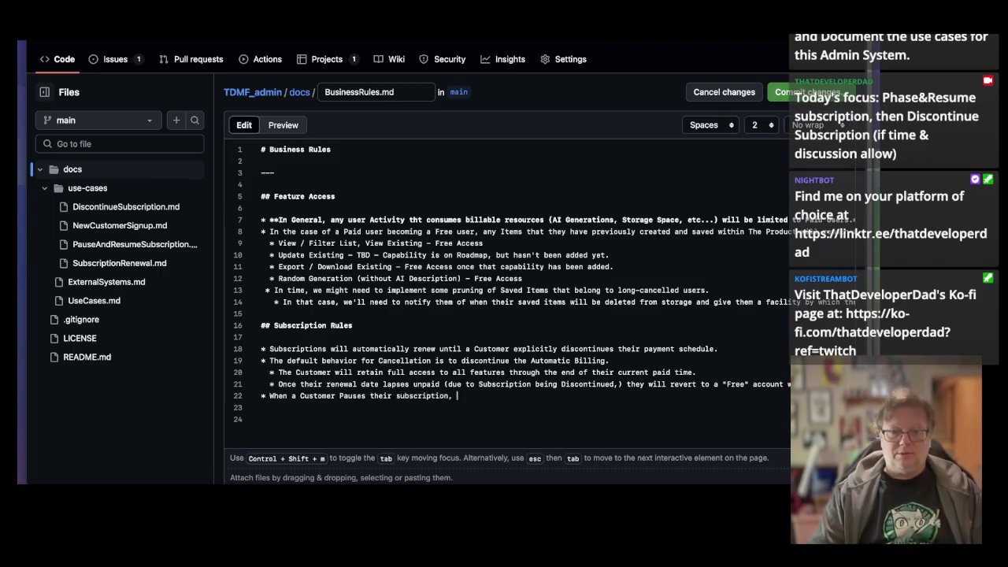
Continue the pause bullet with "they have access only to "Free" features during the time that their subscription".
{"action": "type", "text": "they have "}
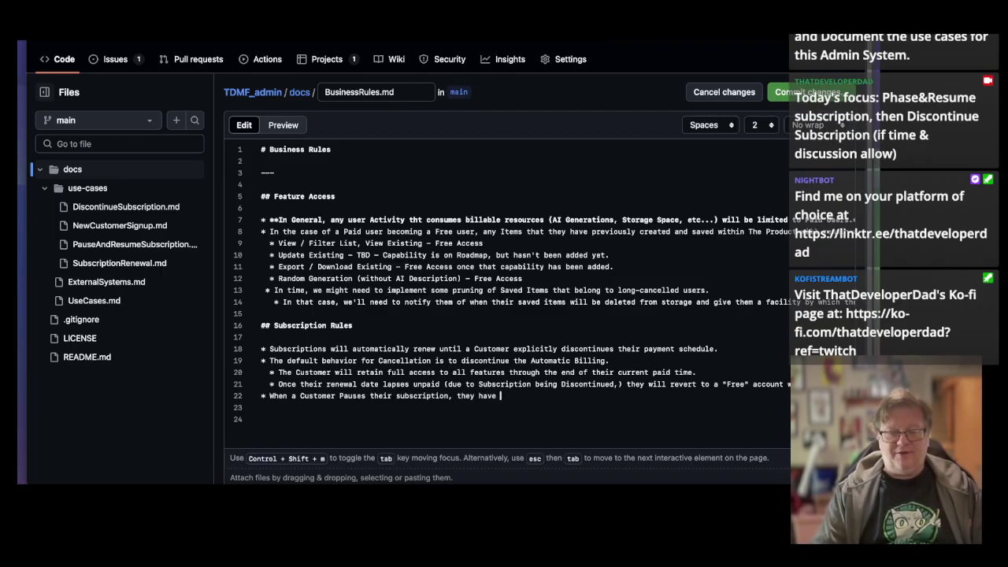
{"action": "type", "text": "access only "}
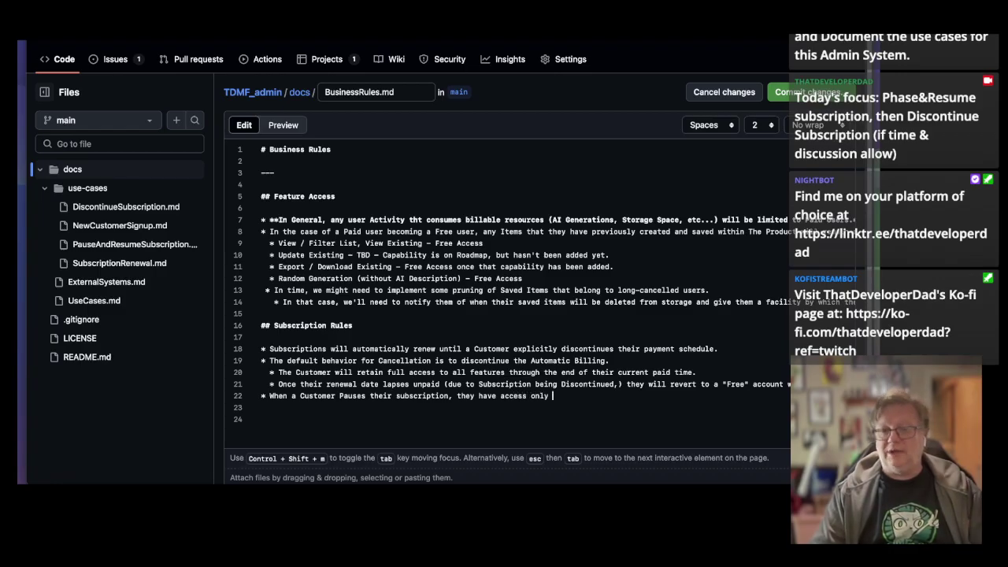
{"action": "type", "text": "to \"Free"}
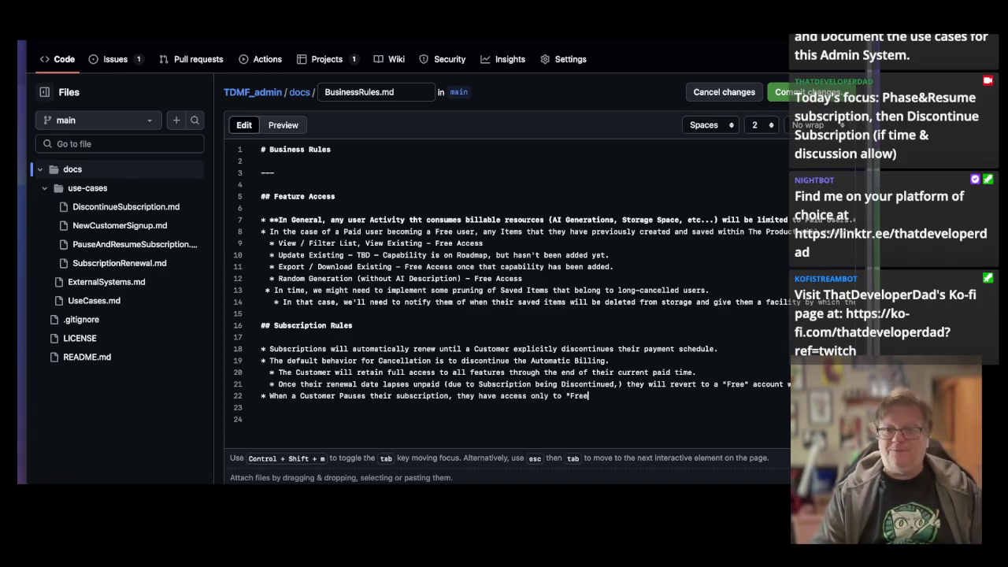
{"action": "type", "text": "\" "}
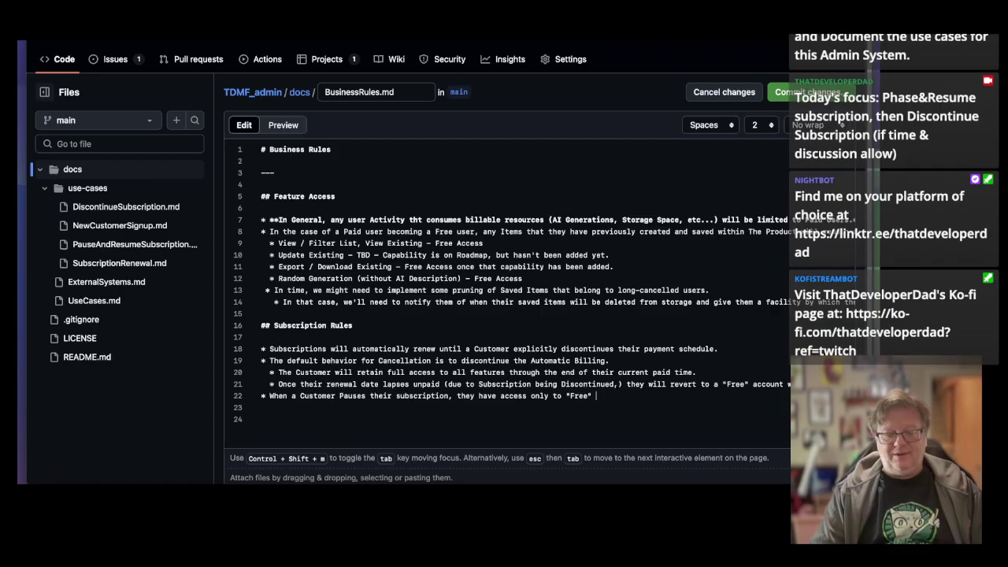
{"action": "type", "text": "features during that"}
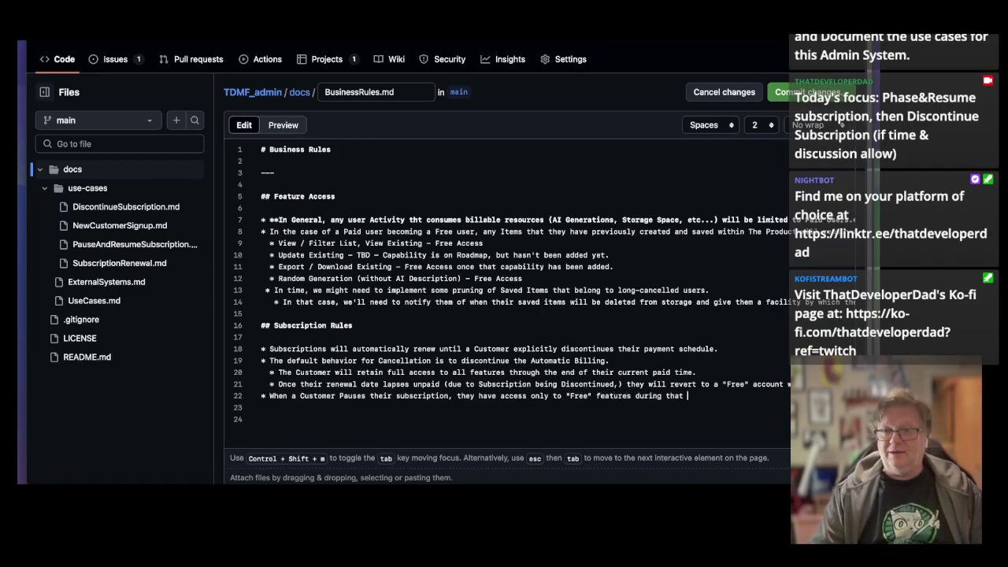
{"action": "key", "text": "BackSpace"}
{"action": "key", "text": "BackSpace"}
{"action": "key", "text": "BackSpace"}
{"action": "type", "text": "e time tha"}
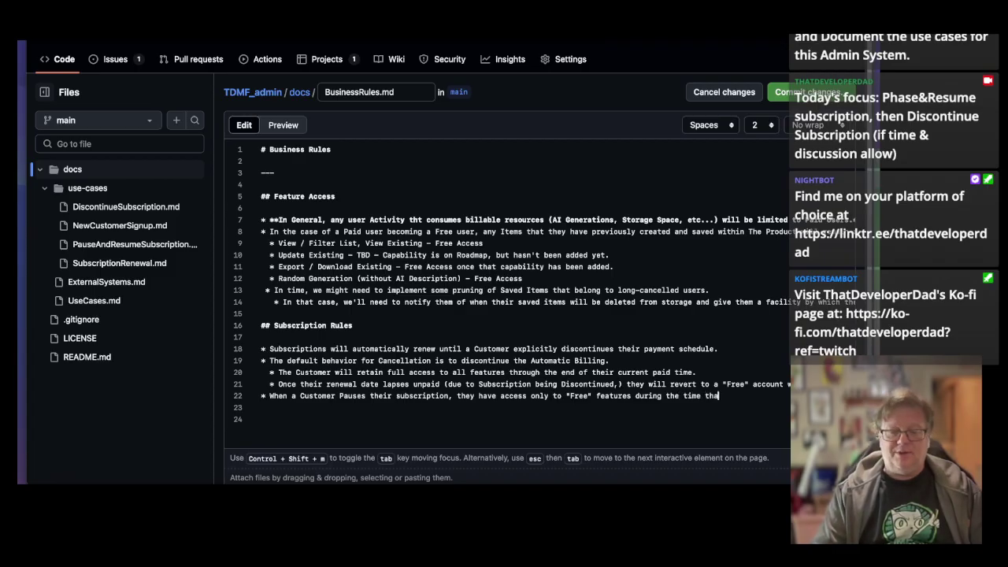
{"action": "type", "text": "t their subscript"}
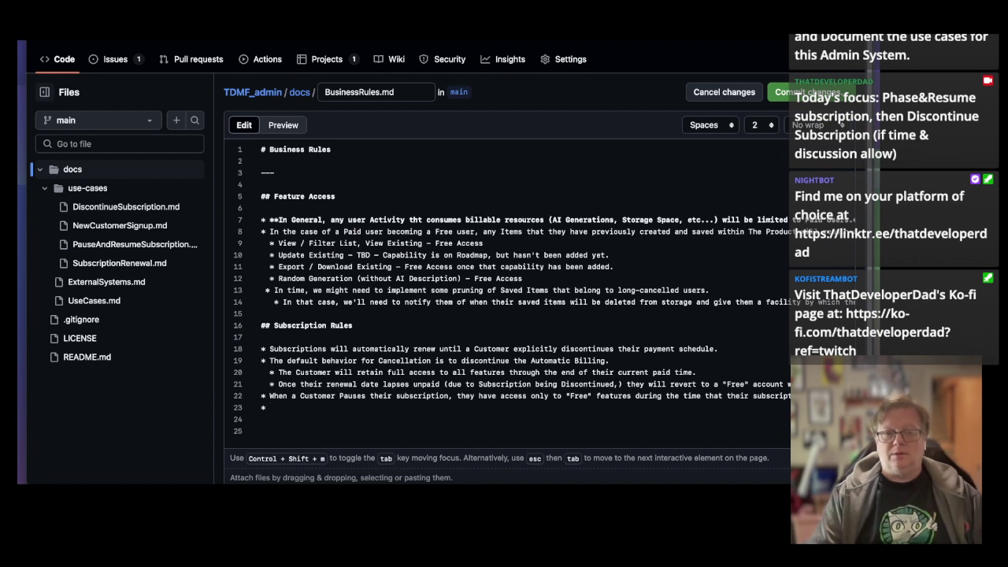
Write the bullet below the pause rule as "When a Paused Subscription renews, access to the Controlled Features is restored".
{"action": "type", "text": "hen a Pau"}
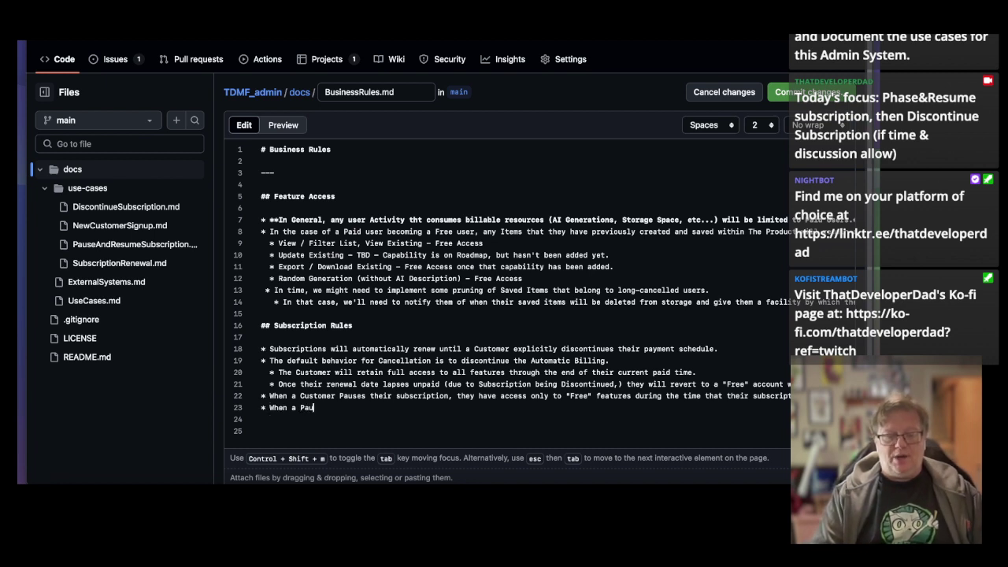
{"action": "type", "text": "sed Subscription renews"}
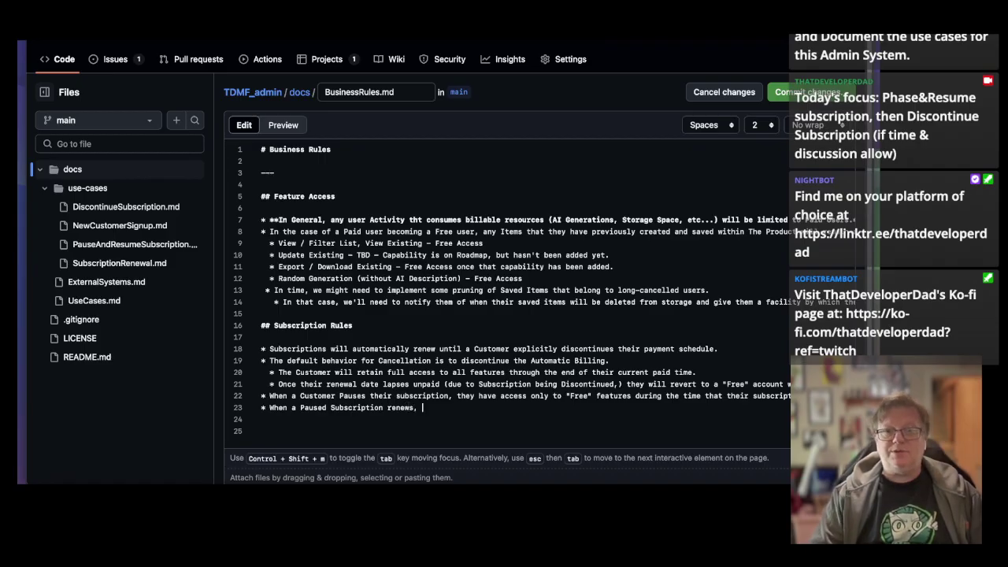
{"action": "type", "text": ", ac"}
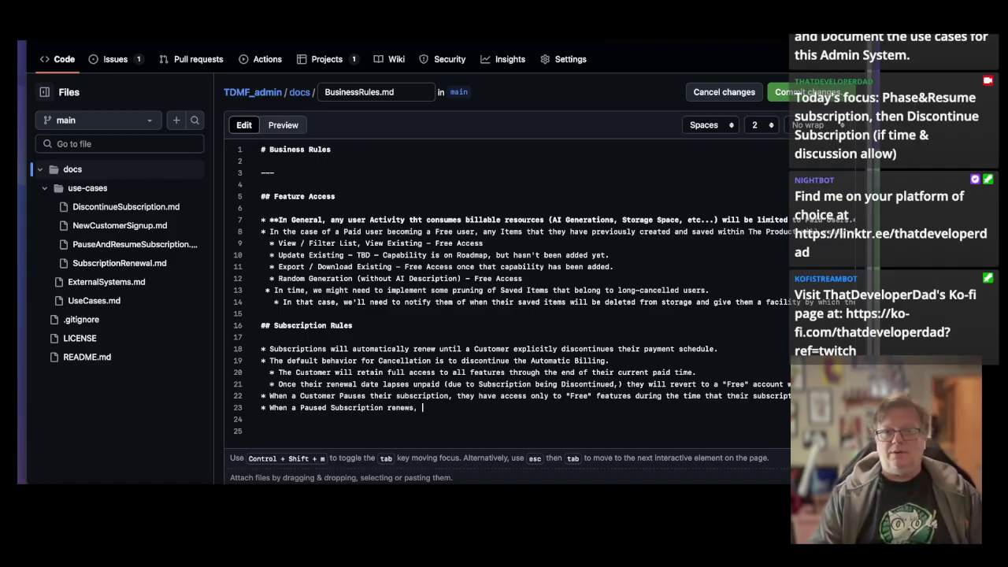
{"action": "type", "text": "cess to the "}
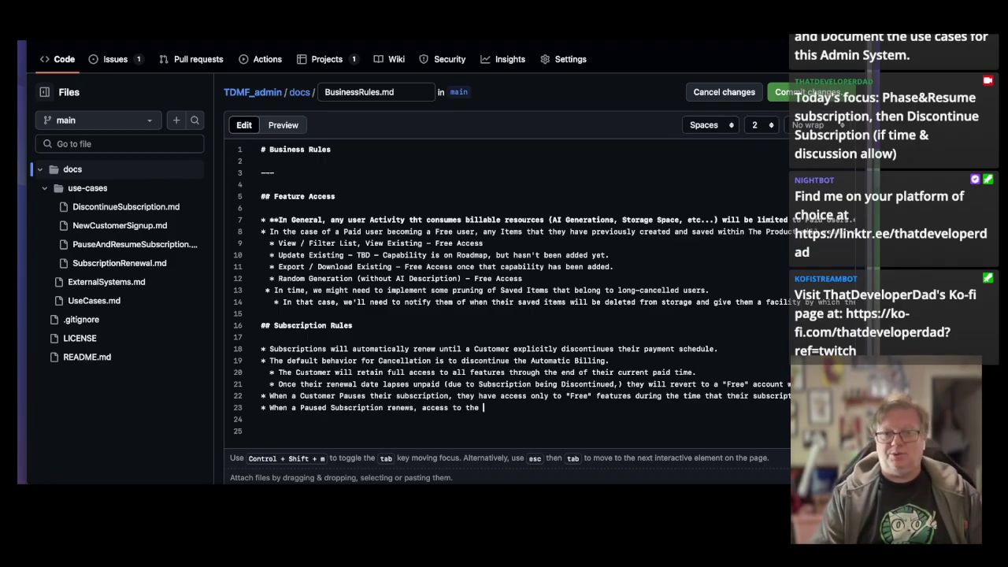
{"action": "type", "text": "Cont"}
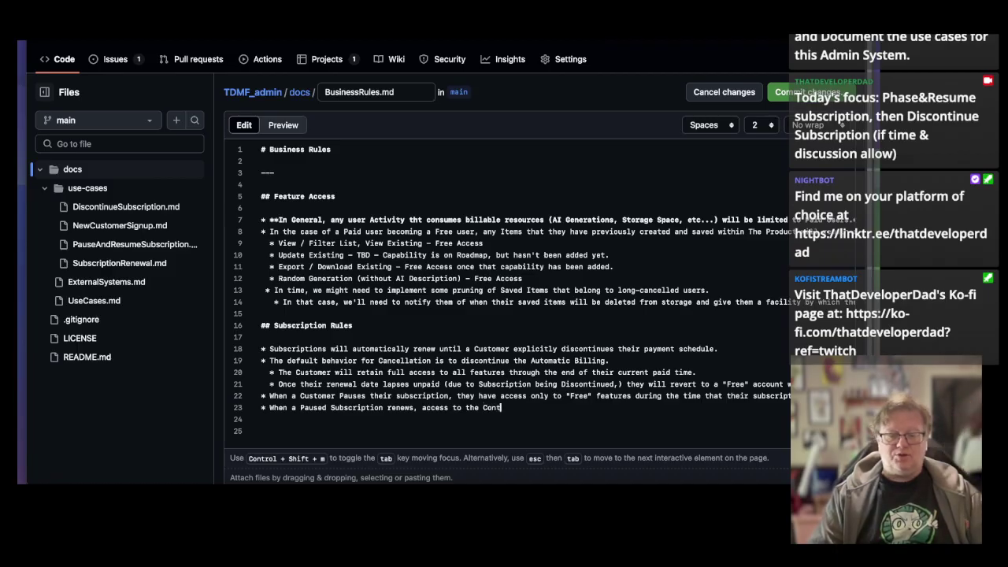
{"action": "type", "text": "rolled Features"}
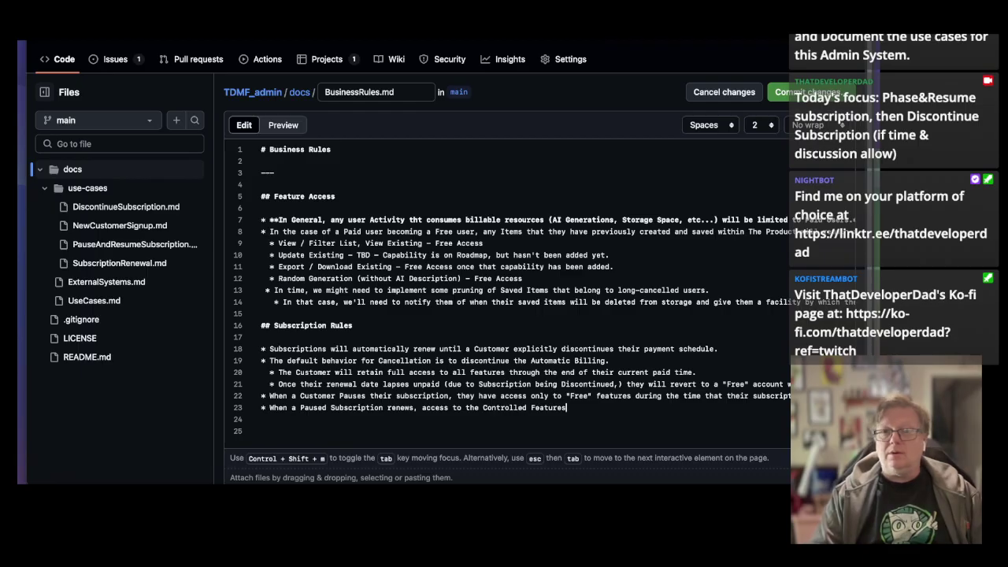
{"action": "type", "text": " is"}
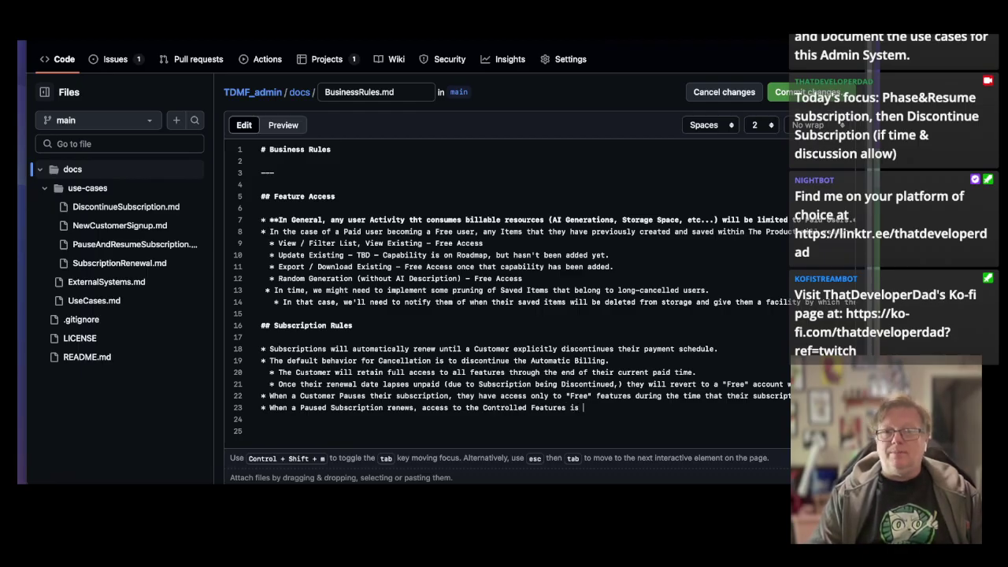
{"action": "type", "text": " restored"}
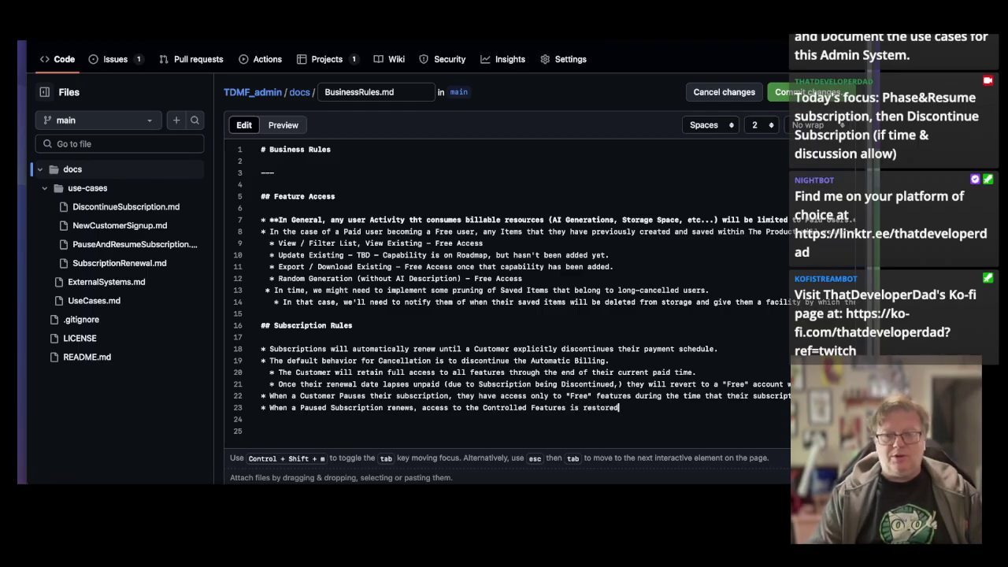
Continue the renewal bullet for paused subscriptions with ", and their billing date is recalculated to (Current Date +".
{"action": "type", "text": ", and the"}
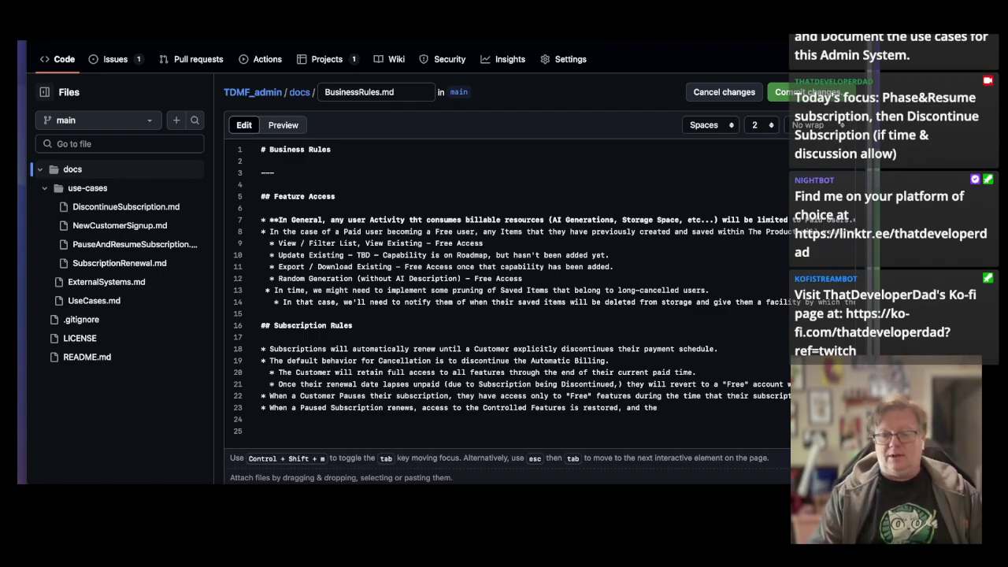
{"action": "type", "text": "ir billing "}
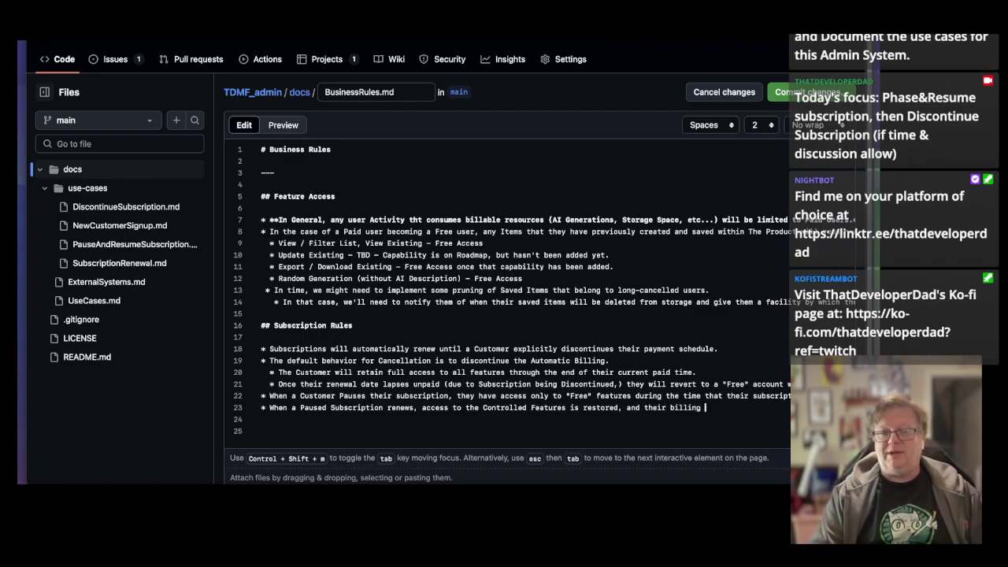
{"action": "type", "text": "date is re"}
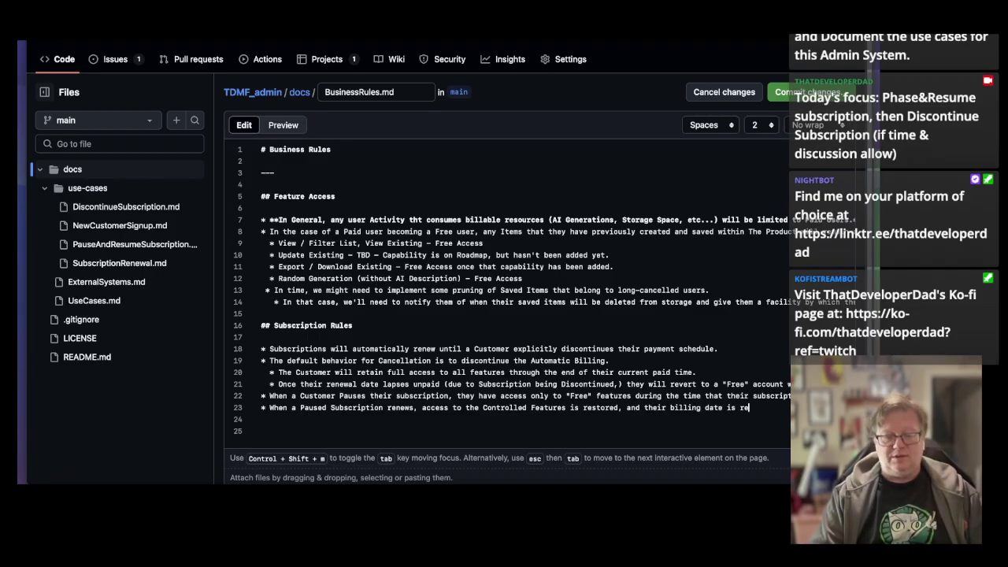
{"action": "type", "text": "calculated"}
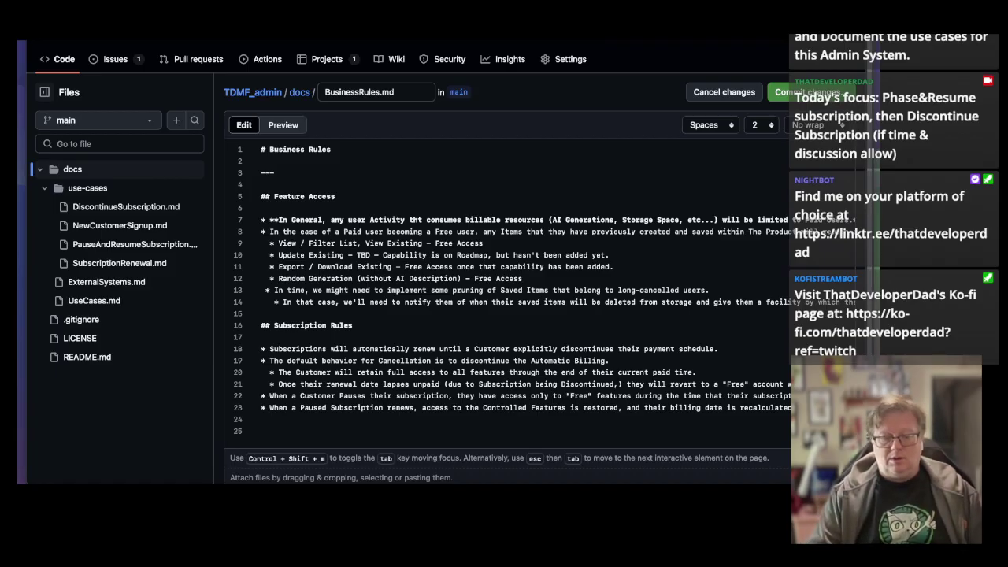
{"action": "scroll", "coordinate": [512, 292], "scroll_direction": "right", "scroll_amount": 4}
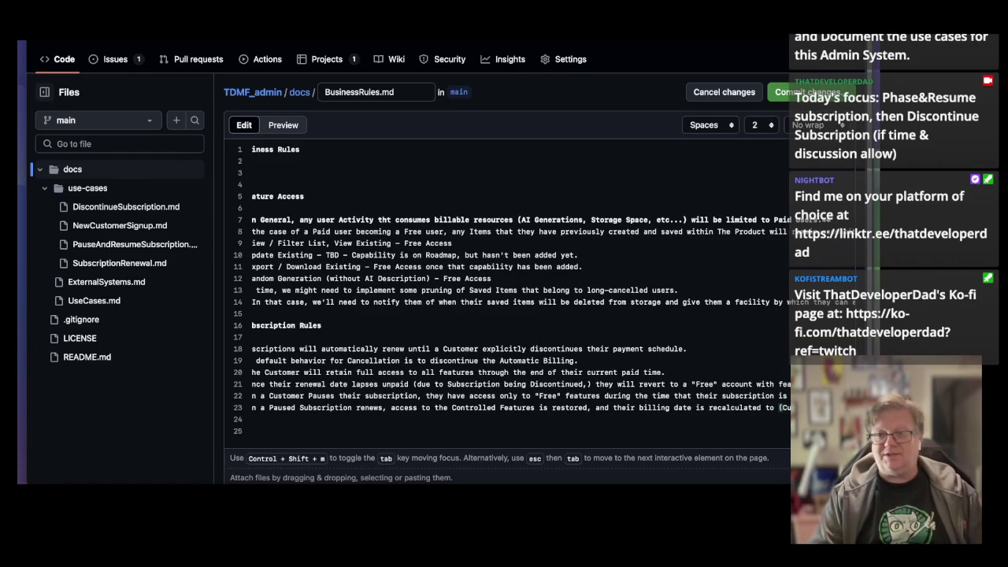
{"action": "scroll", "coordinate": [512, 291], "scroll_direction": "right", "scroll_amount": 6}
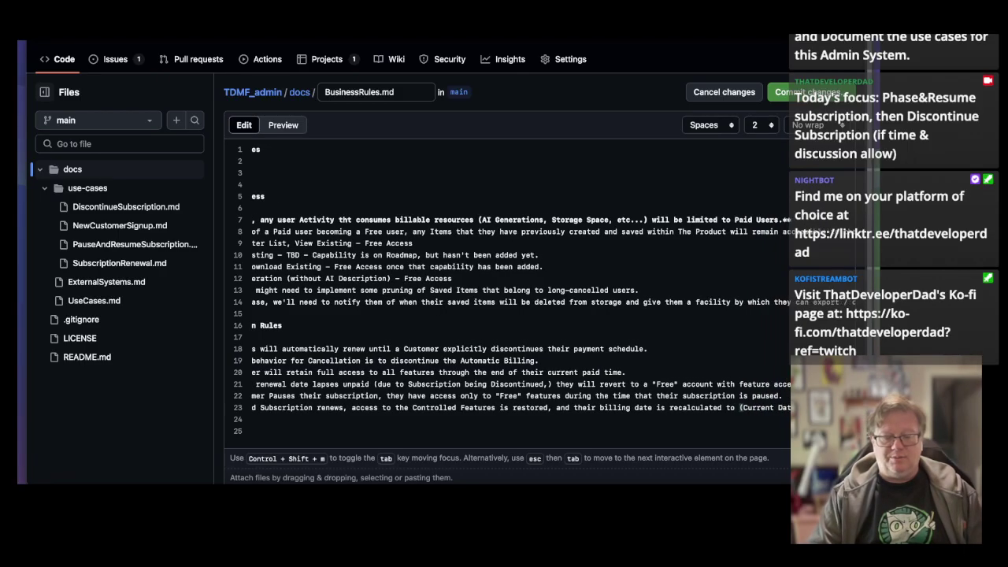
{"action": "scroll", "coordinate": [512, 292], "scroll_direction": "right", "scroll_amount": 3}
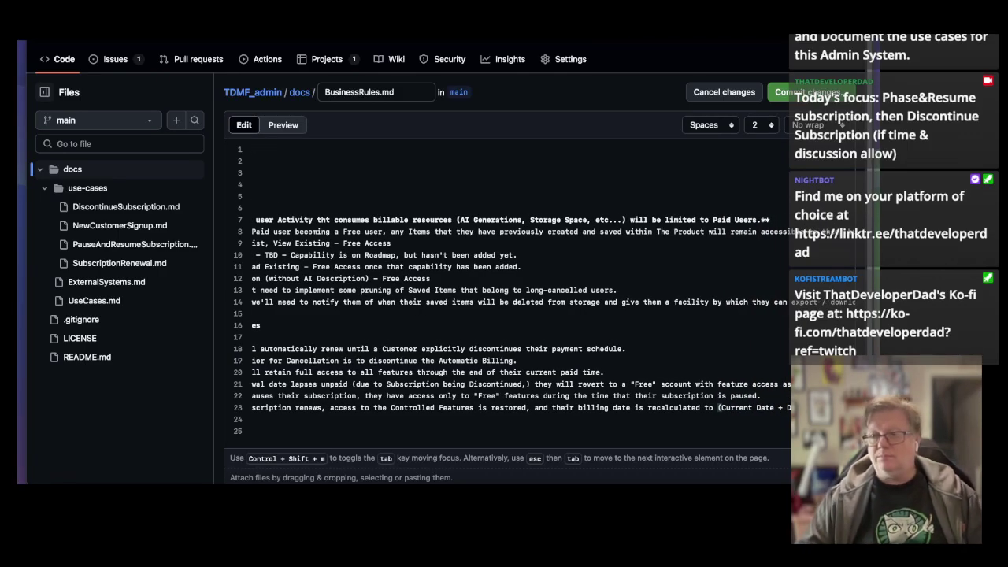
Add a bullet under Subscription Rules reading "**If Possible** Limit the number of times a subscription can be Paused during a calendar year".
{"action": "key", "text": "Return"}
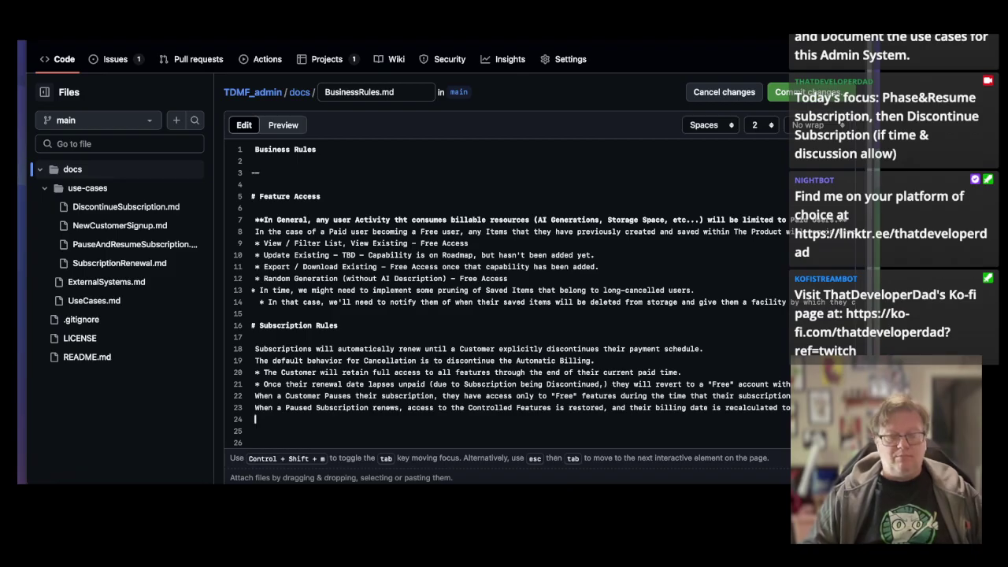
{"action": "type", "text": "*"}
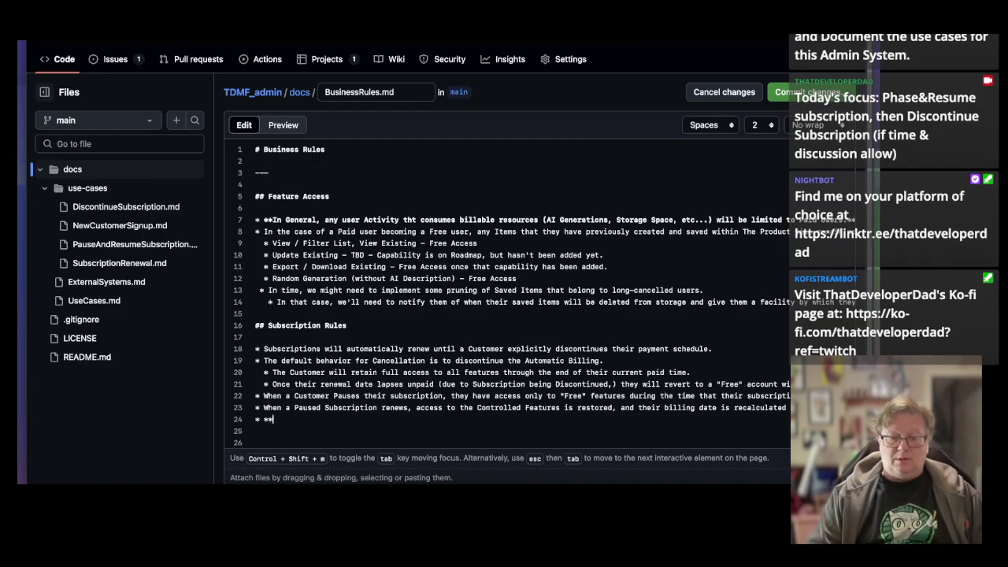
{"action": "type", "text": "f Possib"}
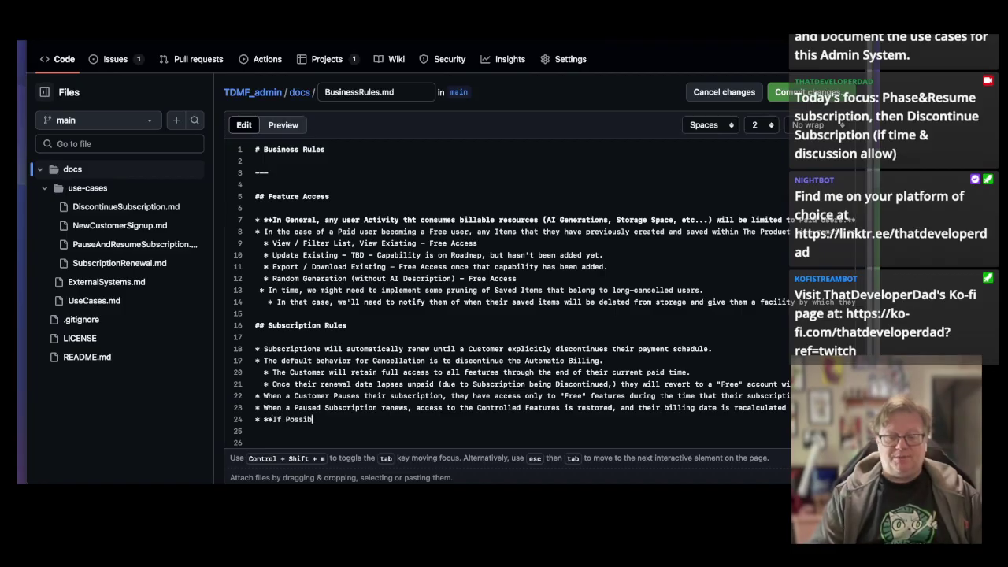
{"action": "type", "text": "le**"}
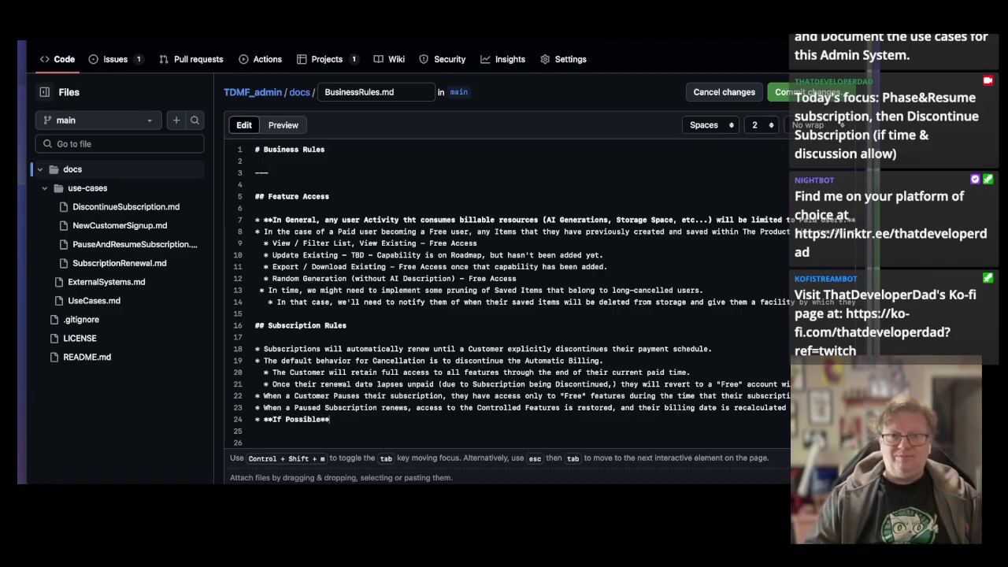
{"action": "type", "text": " Limit "}
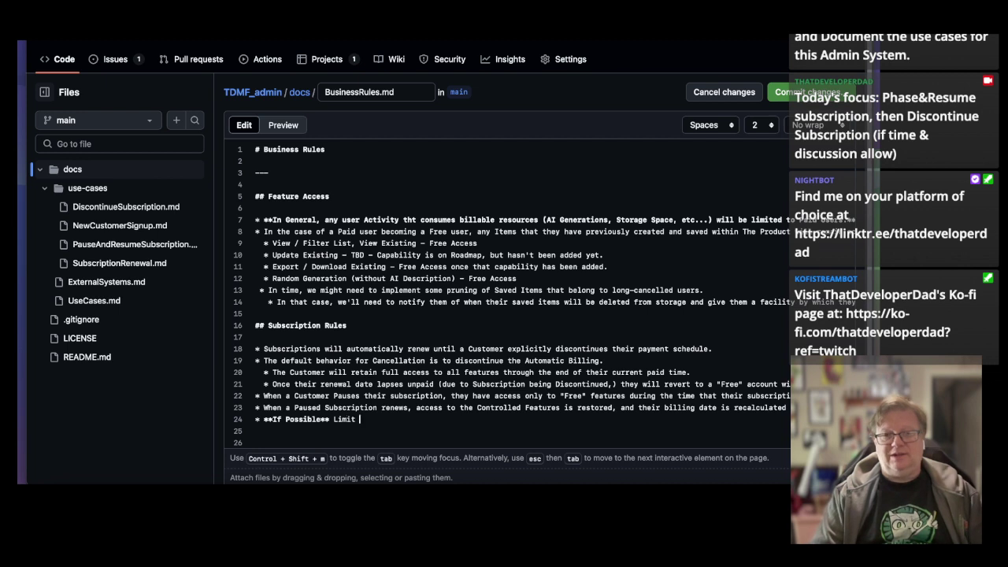
{"action": "type", "text": "the numb"}
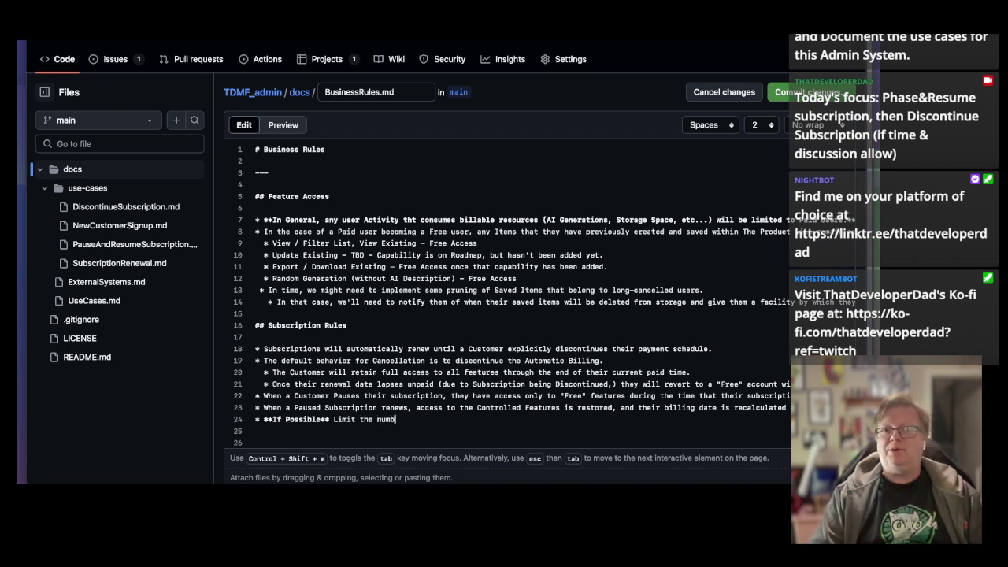
{"action": "type", "text": "er of times a s"}
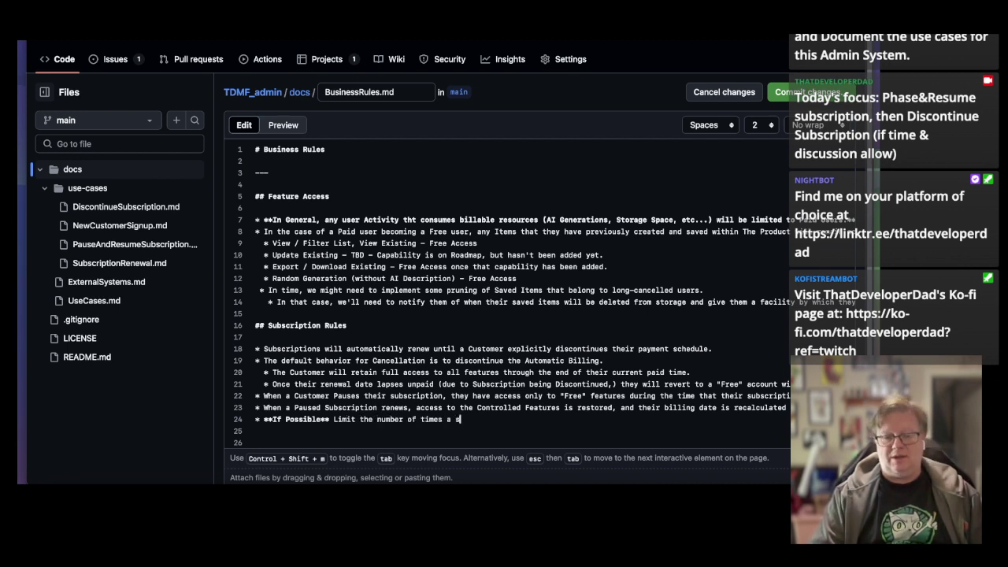
{"action": "type", "text": "ubscription can "}
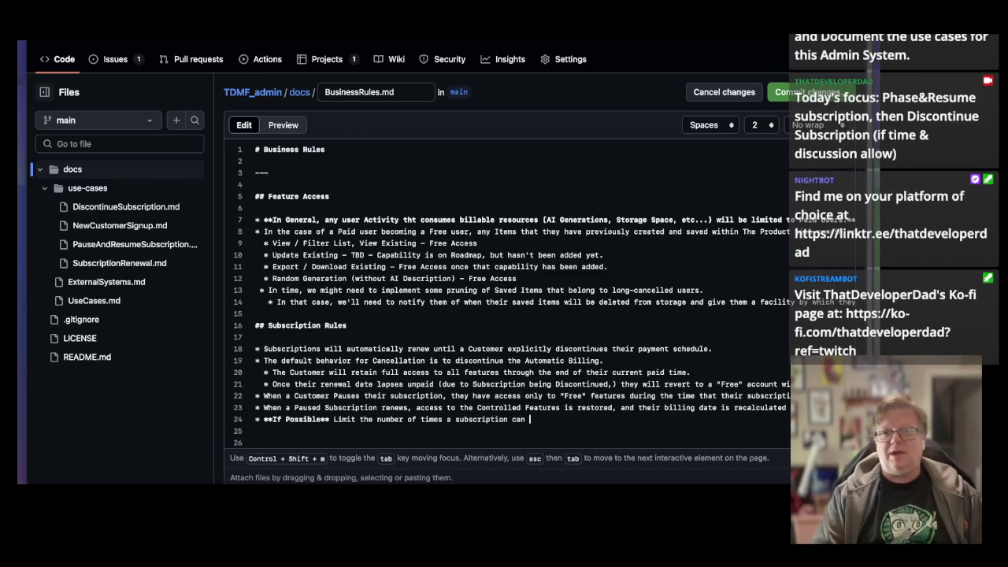
{"action": "type", "text": "be Paused "}
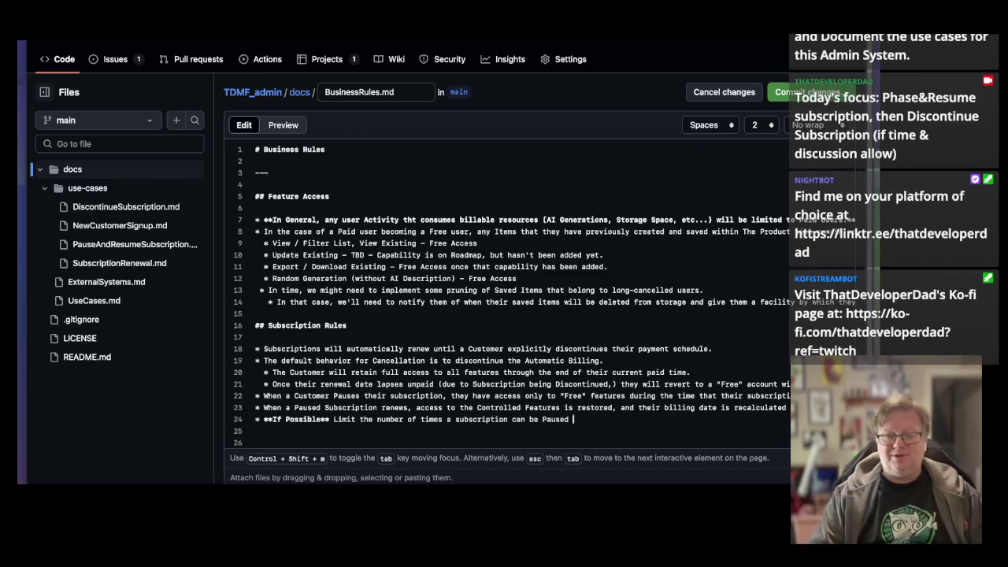
{"action": "type", "text": "during a cal"}
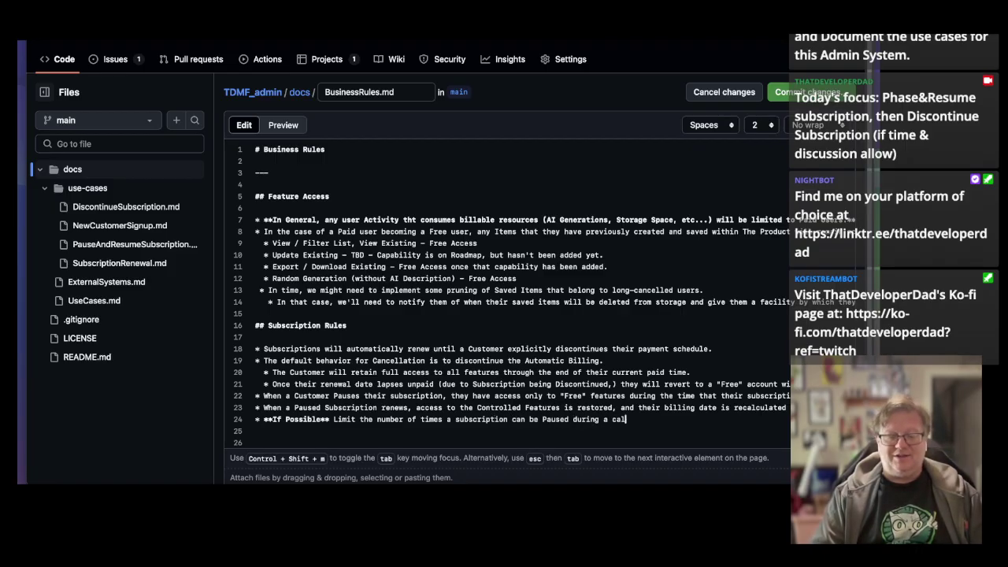
{"action": "type", "text": "endar year"}
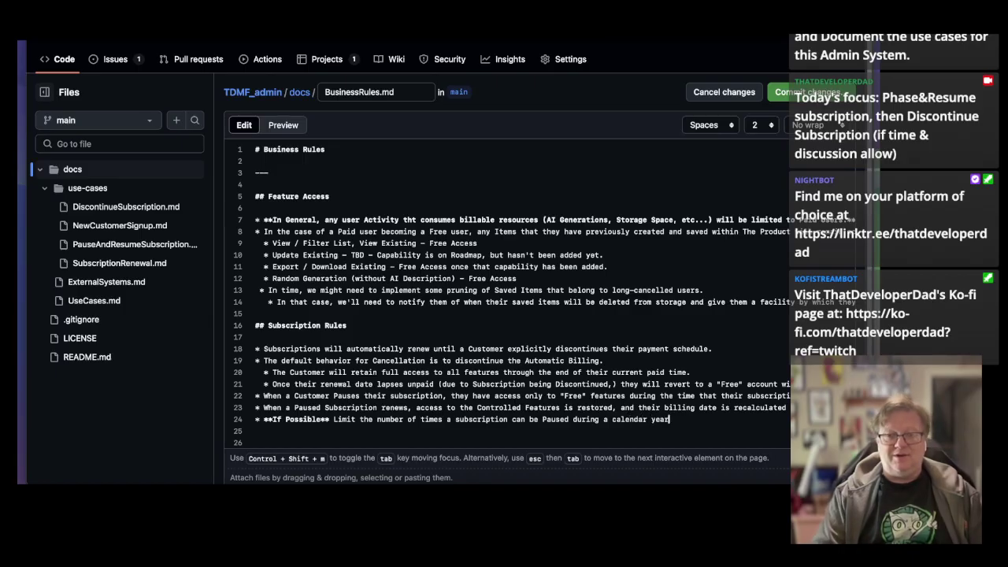
Extend the "If Possible" bullet with "to prevent gaming this capability. (Maybe 2 or 3 times / year.".
{"action": "type", "text": " to pr"}
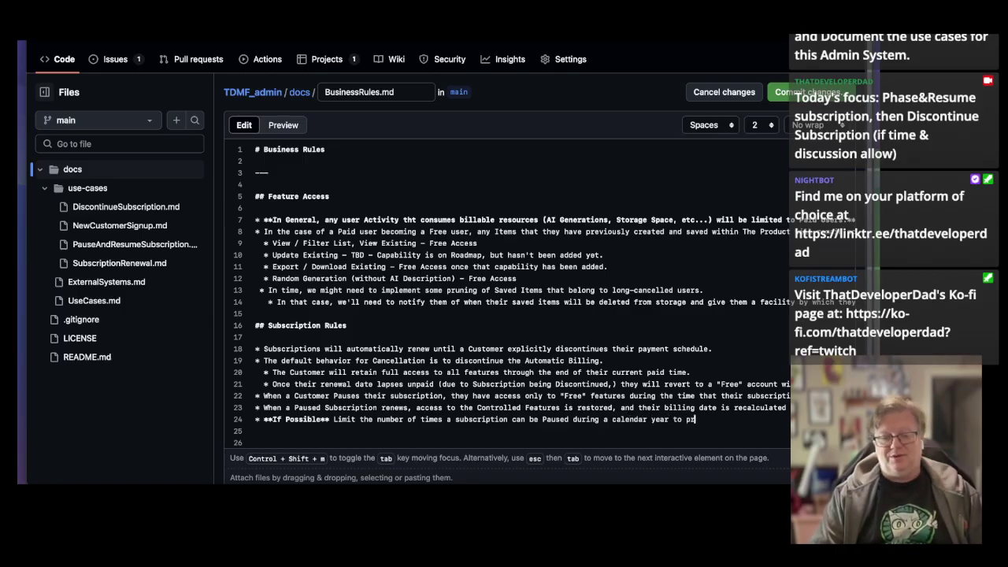
{"action": "type", "text": "event gam"}
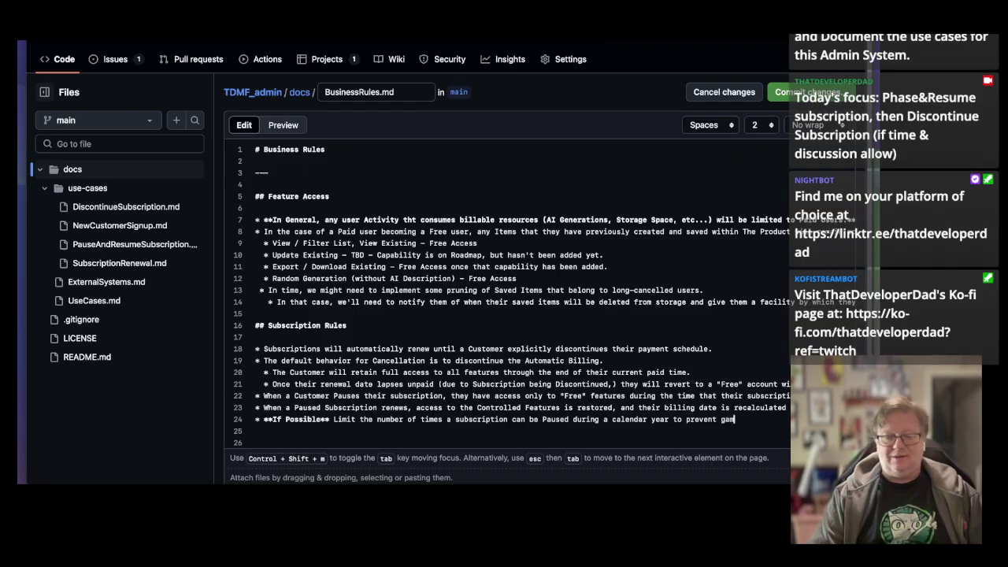
{"action": "type", "text": "ing this capa"}
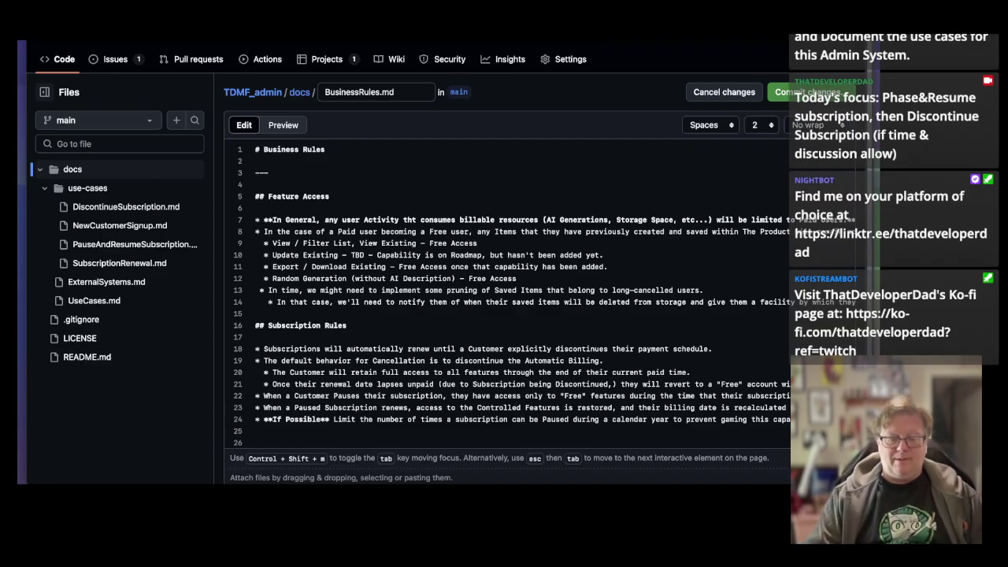
{"action": "type", "text": "2 or "}
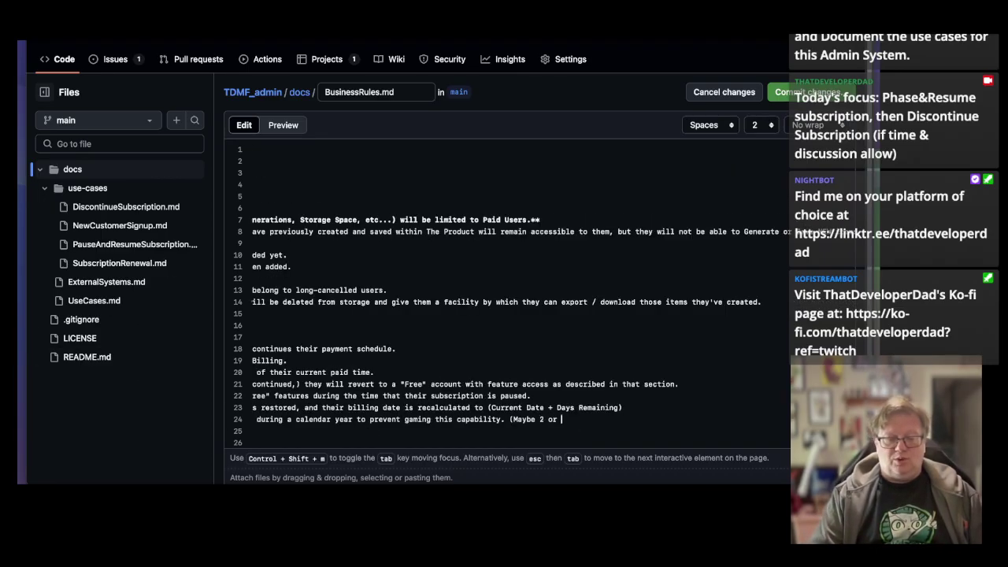
{"action": "type", "text": "3 times / year"}
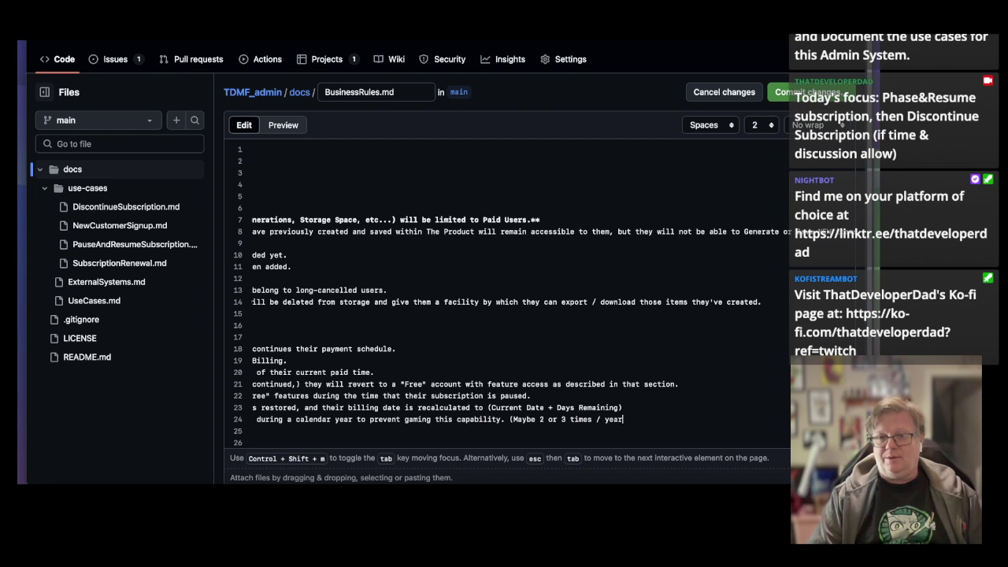
{"action": "type", "text": "."}
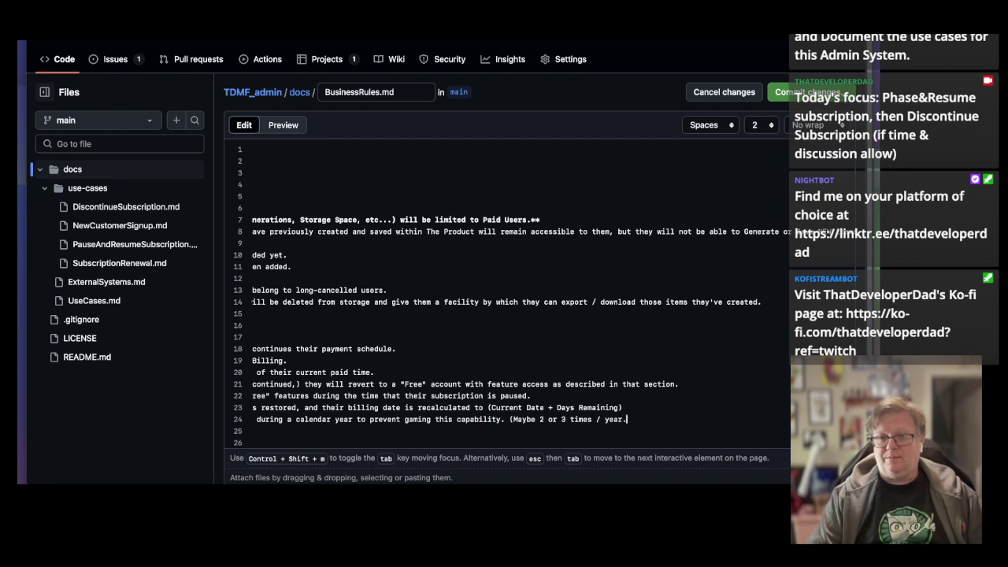
Add the bullet "We should limit the duration of a "Pause" period to 2 or 3 weeks." and start an empty bullet below it.
{"action": "key", "text": "Down"}
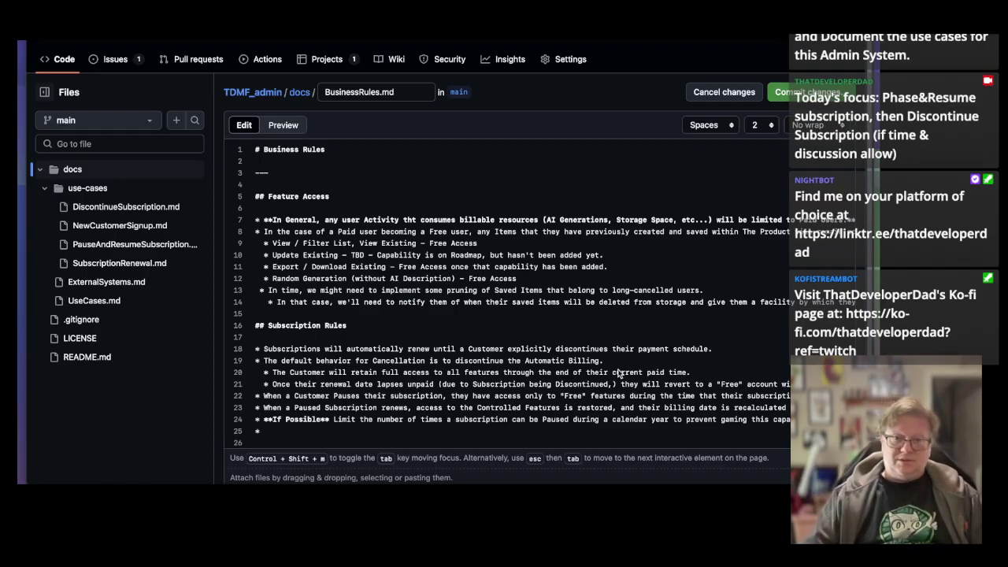
{"action": "left_click", "coordinate": [288, 434]}
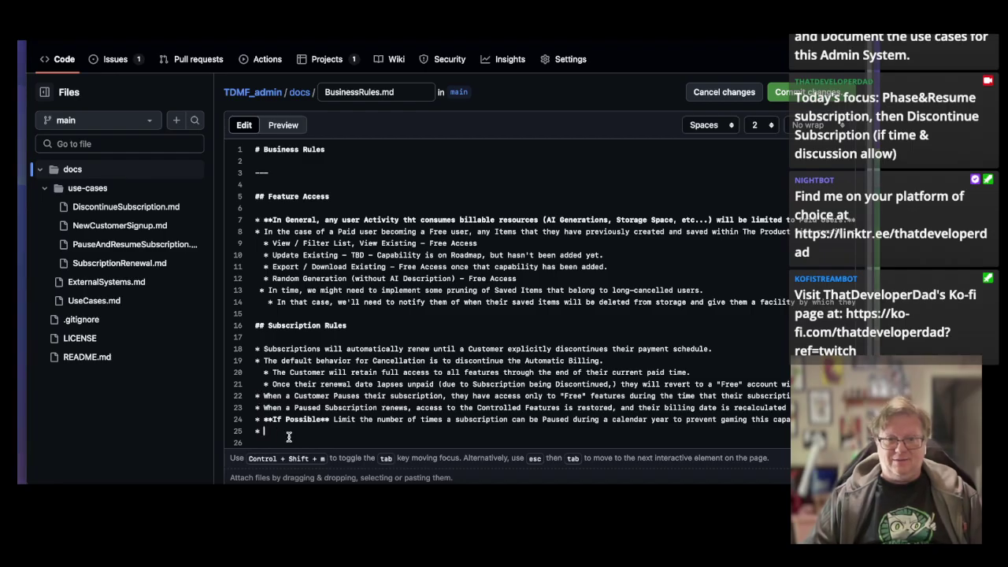
{"action": "type", "text": "We should"}
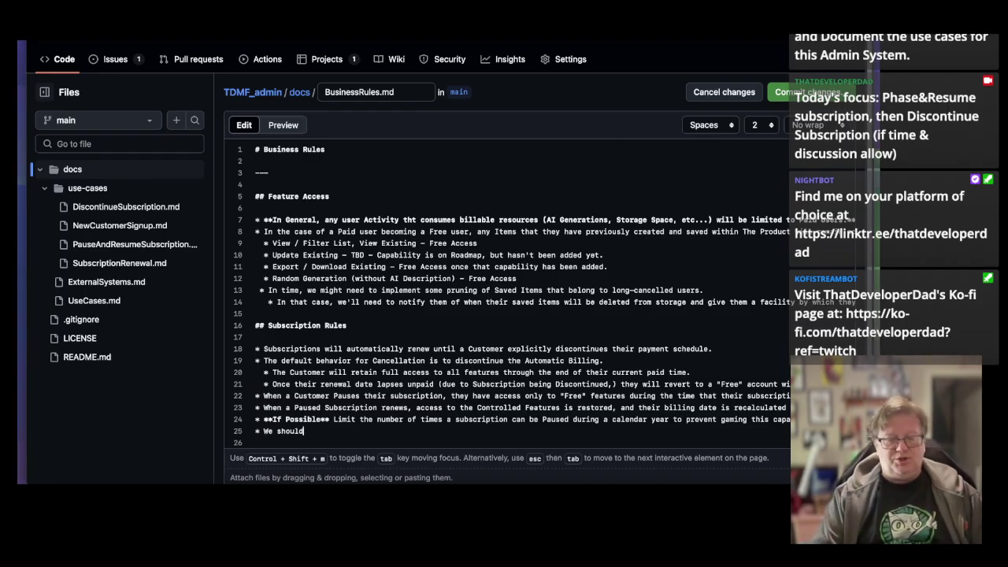
{"action": "type", "text": " limit the dur"}
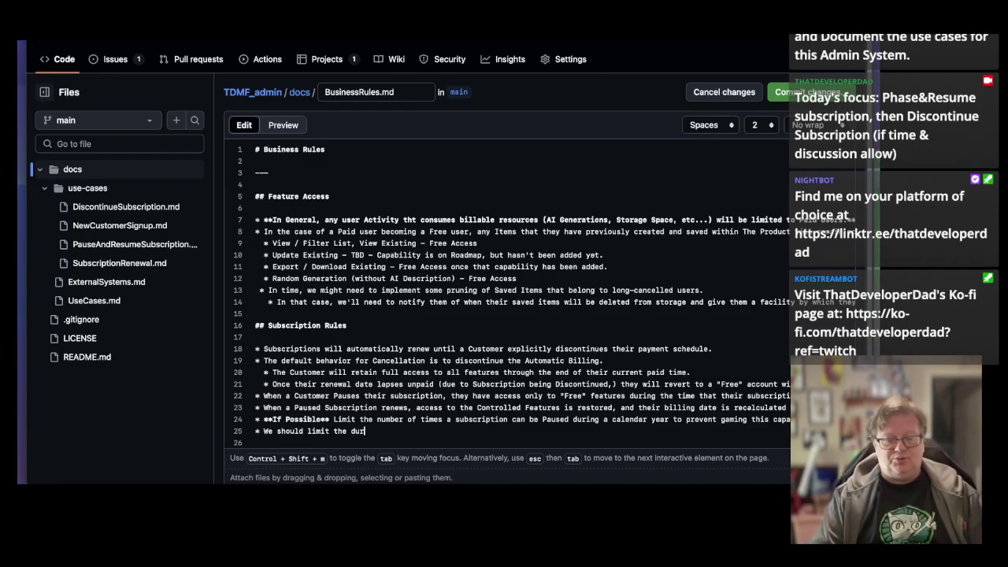
{"action": "type", "text": "ation of "}
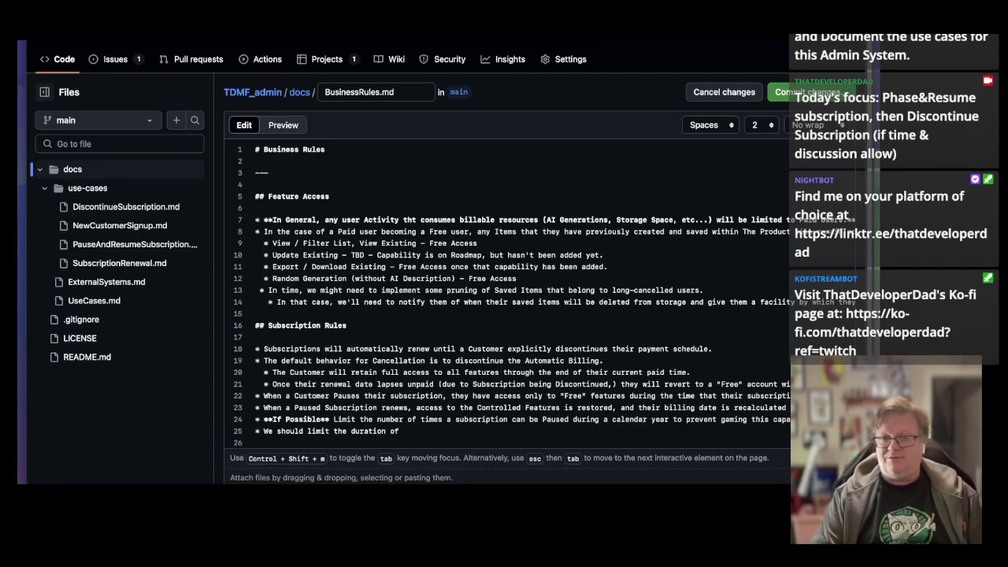
{"action": "type", "text": "a \"Paus"}
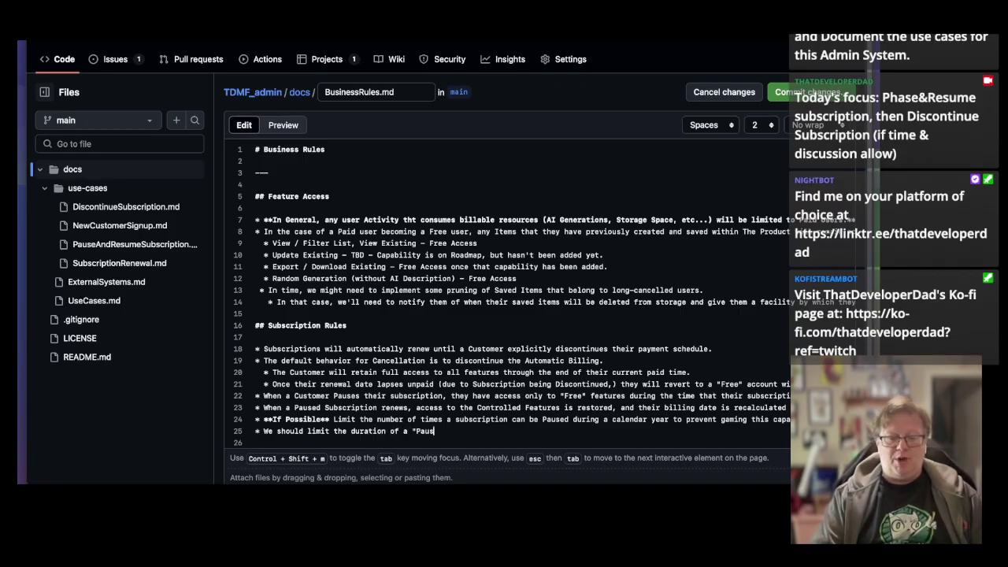
{"action": "type", "text": "e\" period"}
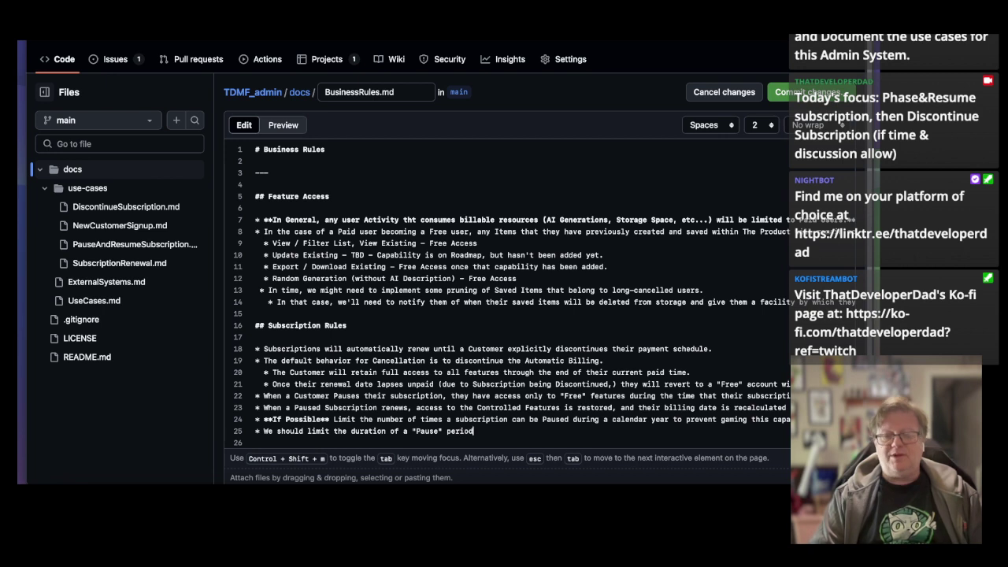
{"action": "type", "text": " to"}
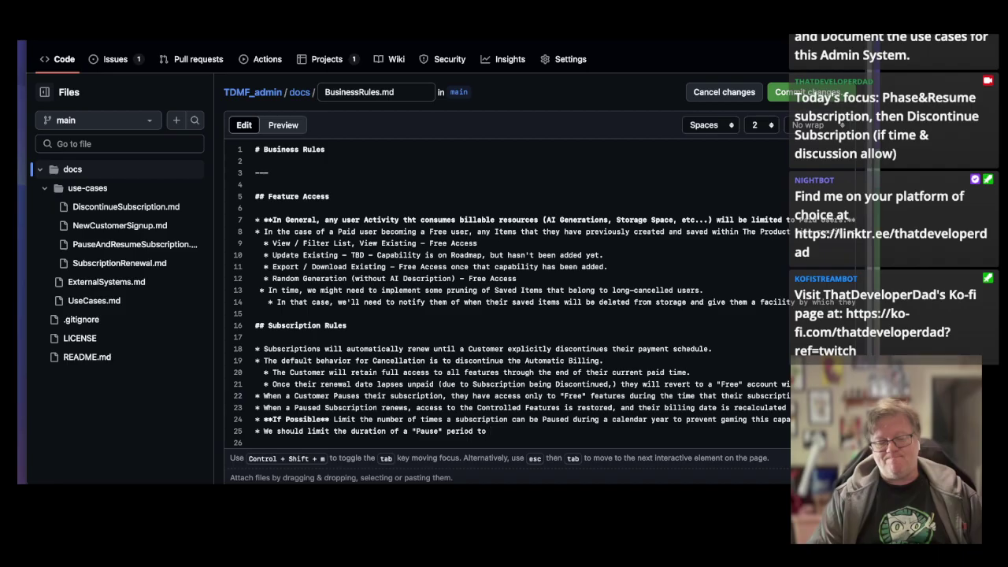
{"action": "type", "text": "2 or 3 wee"}
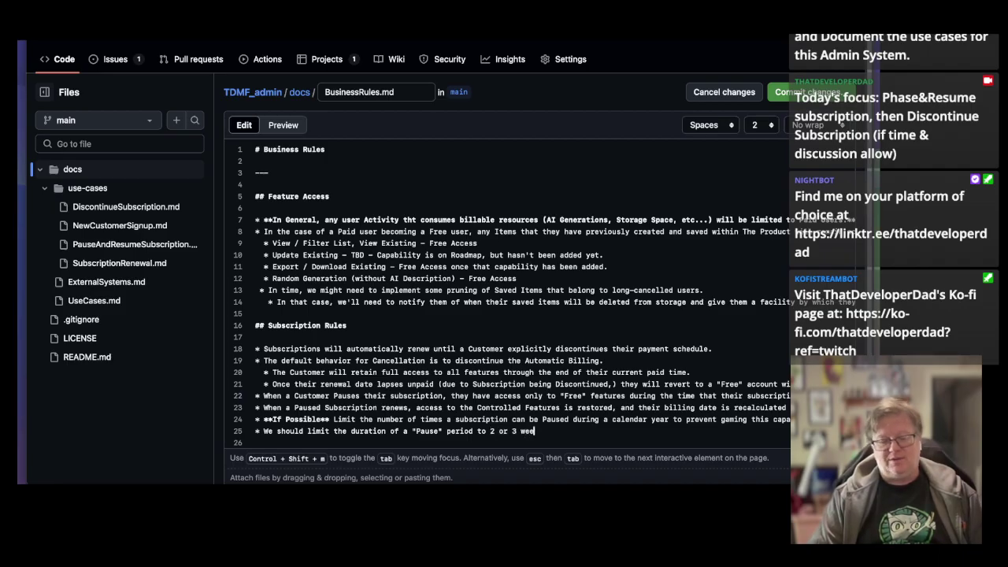
{"action": "type", "text": "ks"}
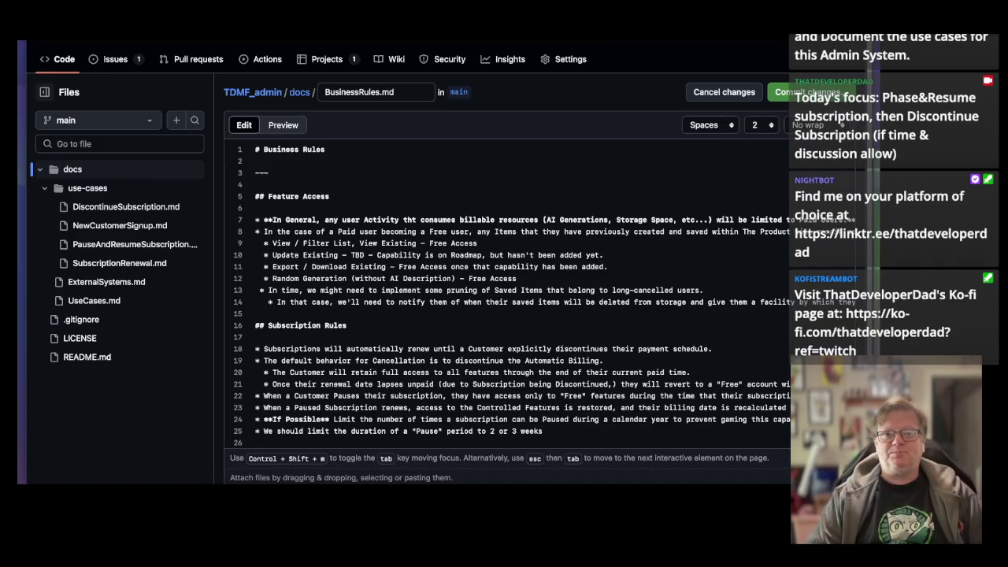
{"action": "type", "text": "."}
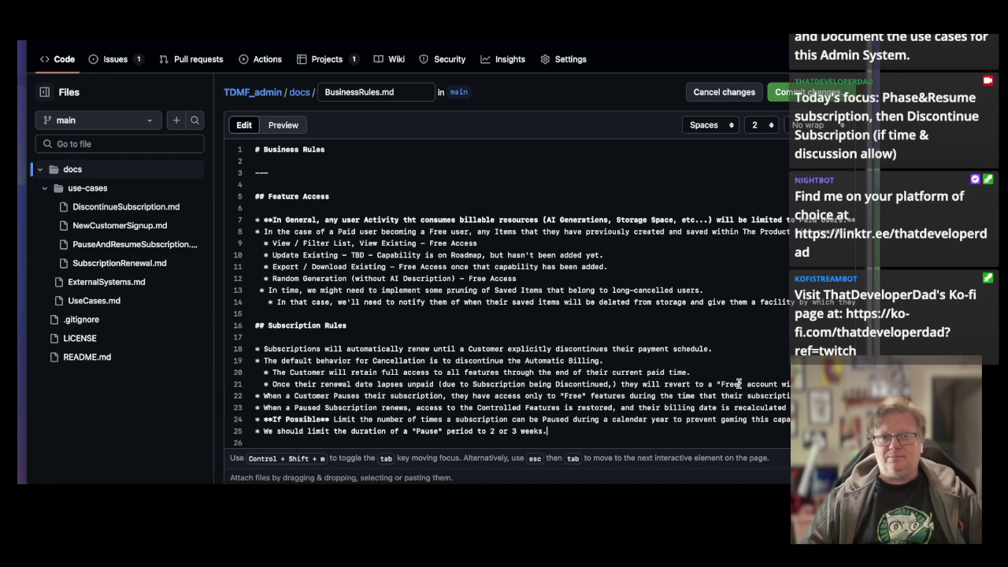
{"action": "scroll", "coordinate": [709, 378], "scroll_direction": "down", "scroll_amount": 2}
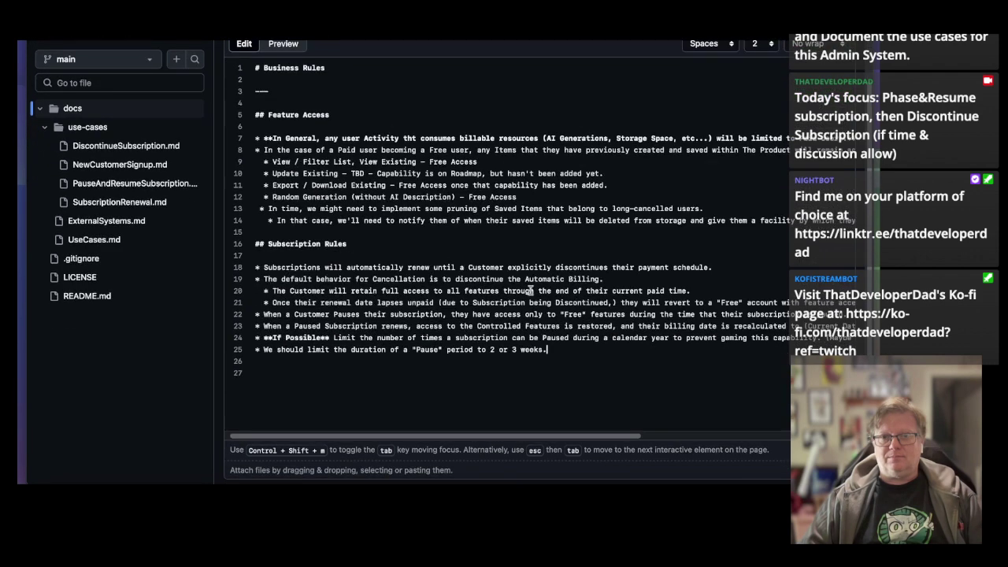
{"action": "key", "text": "Return"}
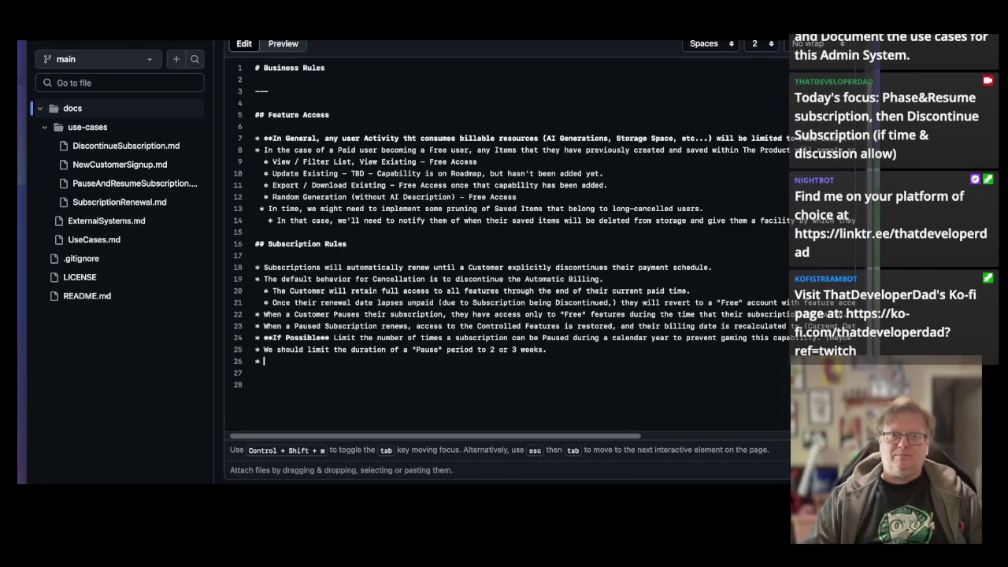
{"action": "type", "text": "Subsc"}
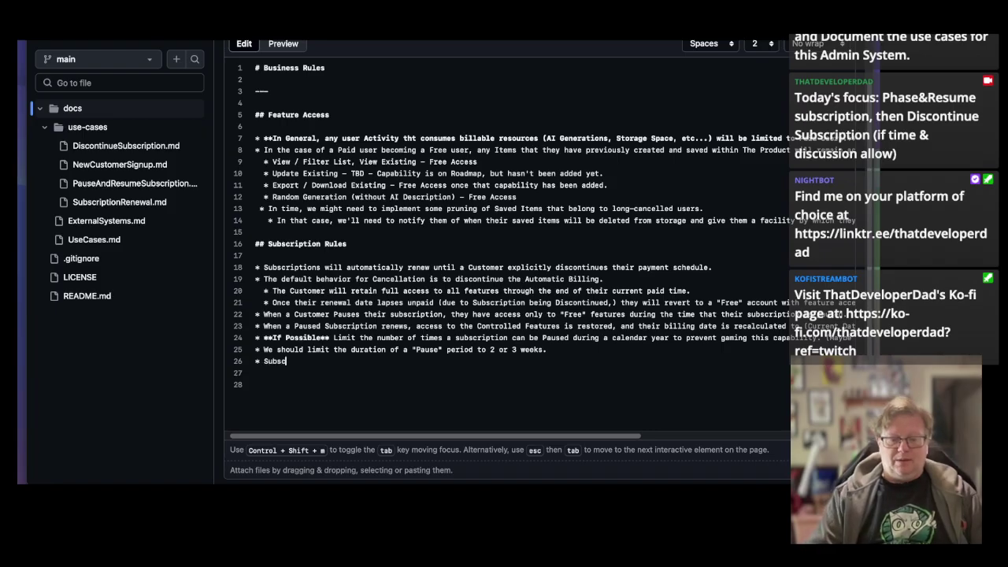
{"action": "type", "text": "riptions will be"}
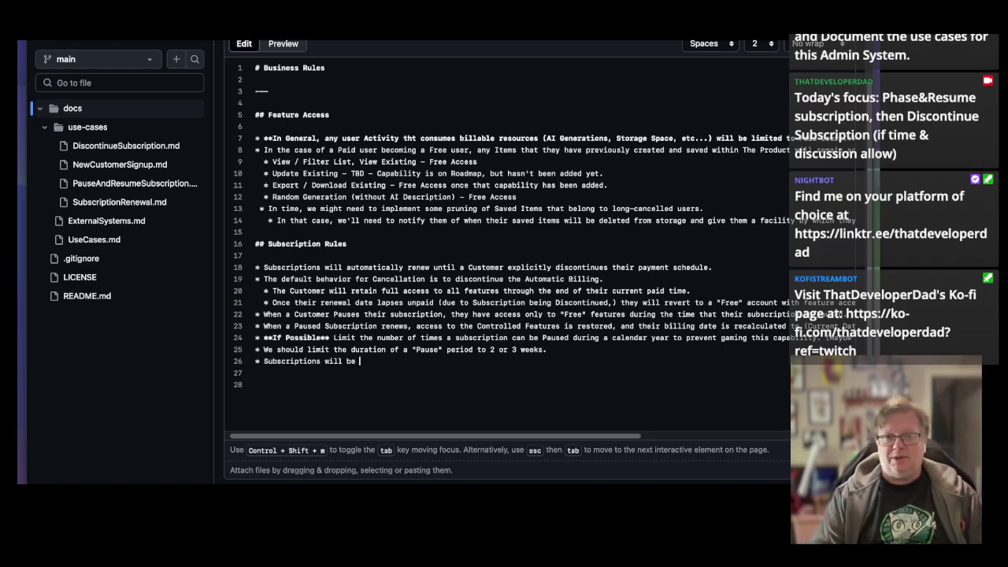
{"action": "type", "text": " priced"}
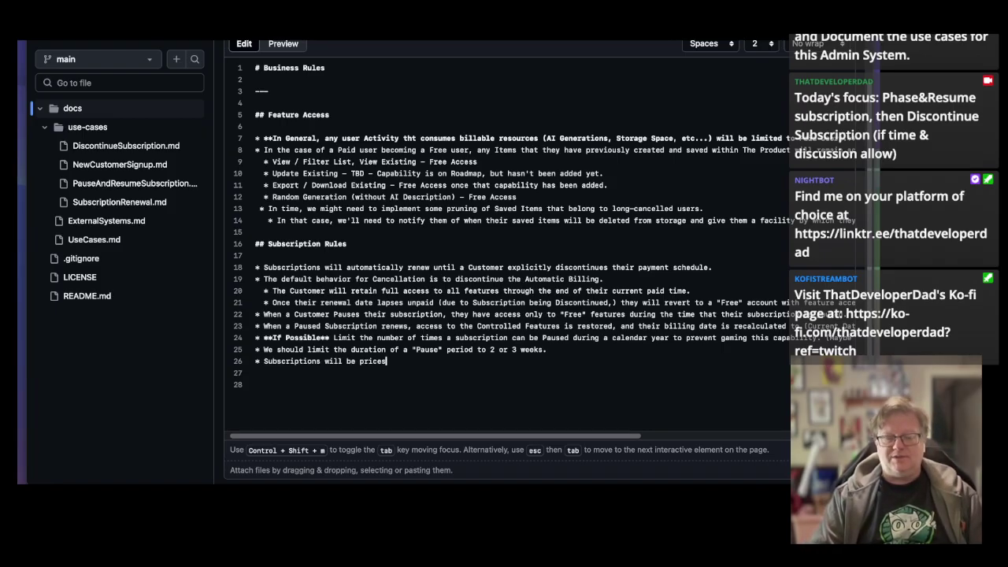
{"action": "key", "text": "ctrl+shift+Left"}
{"action": "key", "text": "ctrl+shift+Left"}
{"action": "key", "text": "ctrl+shift+Left"}
{"action": "key", "text": "ctrl+shift+Left"}
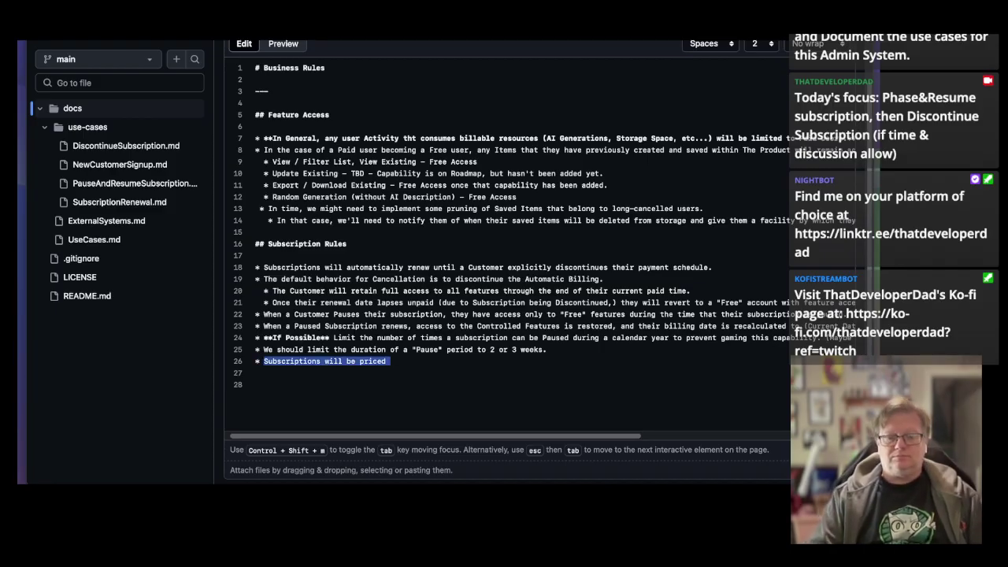
Remove the unfinished bullet "Subscriptions will be priced" below the "Pause" duration rule.
{"action": "type", "text": "The ba"}
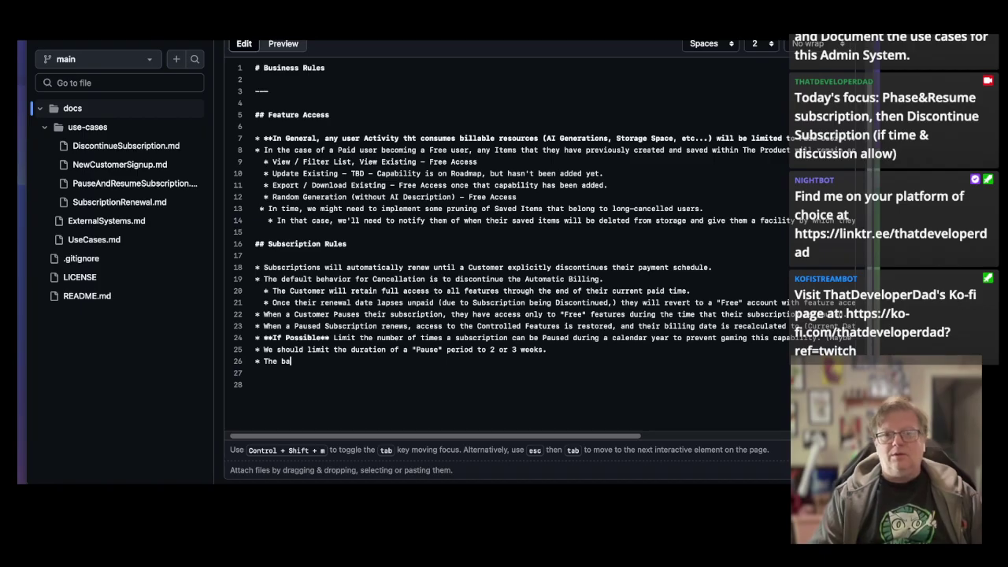
{"action": "key", "text": "BackSpace"}
{"action": "key", "text": "BackSpace"}
{"action": "key", "text": "BackSpace"}
{"action": "key", "text": "BackSpace"}
{"action": "key", "text": "BackSpace"}
{"action": "key", "text": "BackSpace"}
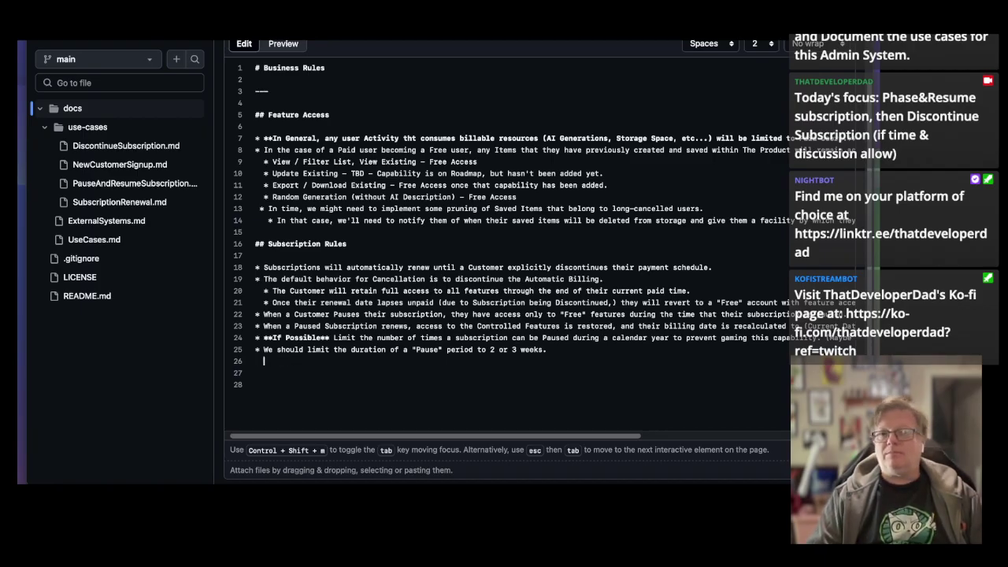
{"action": "key", "text": "BackSpace"}
{"action": "key", "text": "BackSpace"}
{"action": "key", "text": "BackSpace"}
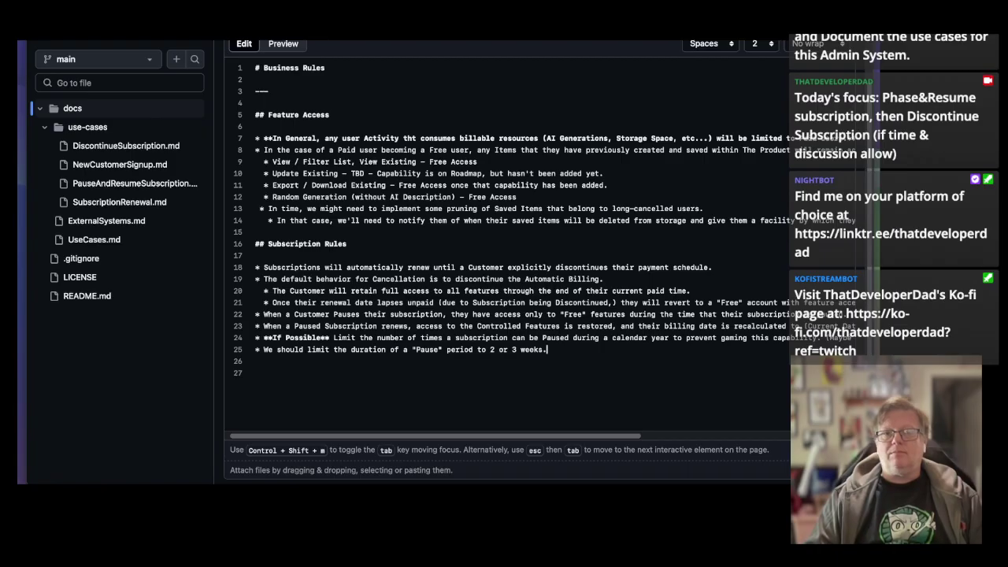
Leave a blank line and add the bullet "We will not offer a "Trial" or "Free" period for any of the Controlled Features.".
{"action": "key", "text": "Return"}
{"action": "key", "text": "Return"}
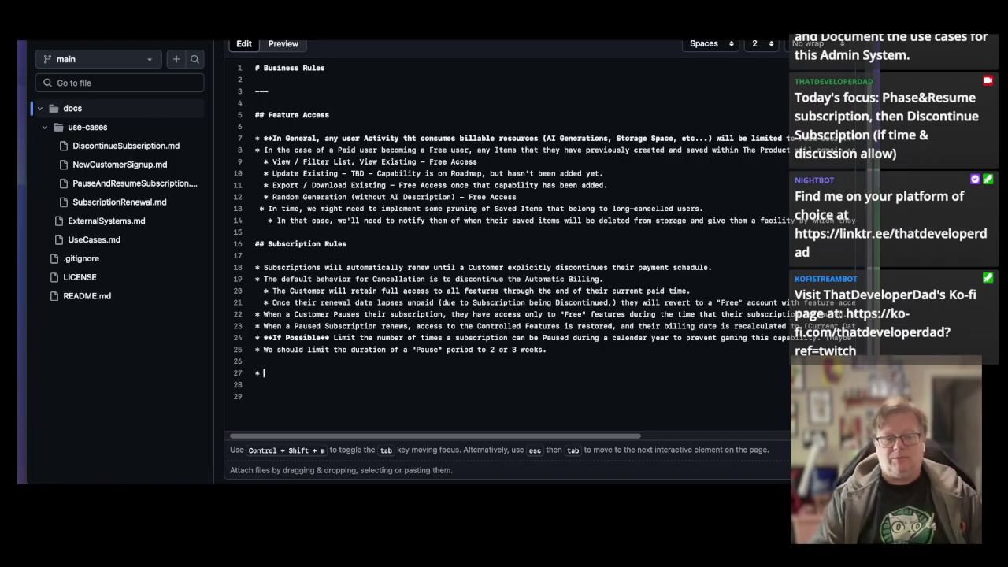
{"action": "type", "text": "We will not o"}
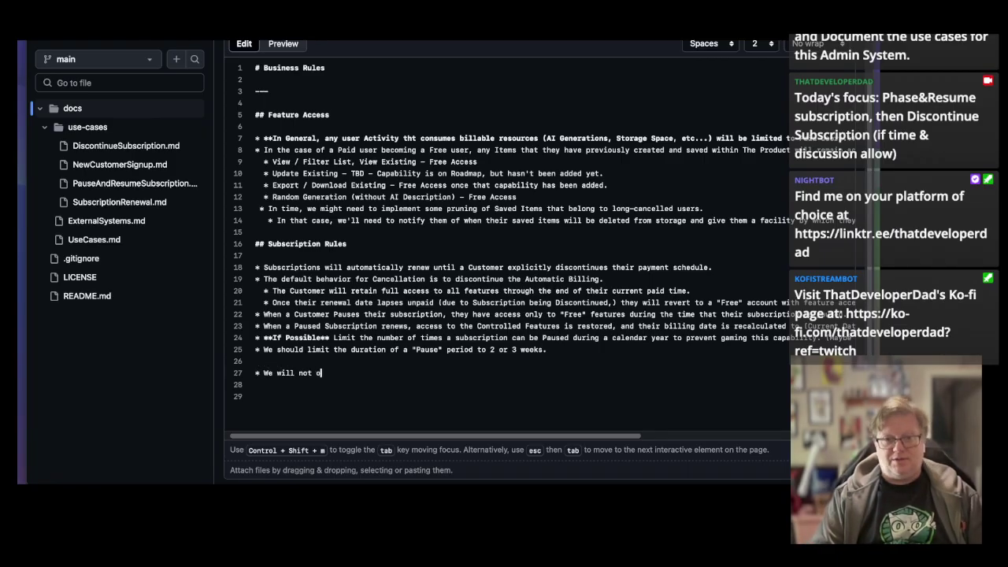
{"action": "type", "text": "ffer a \"T"}
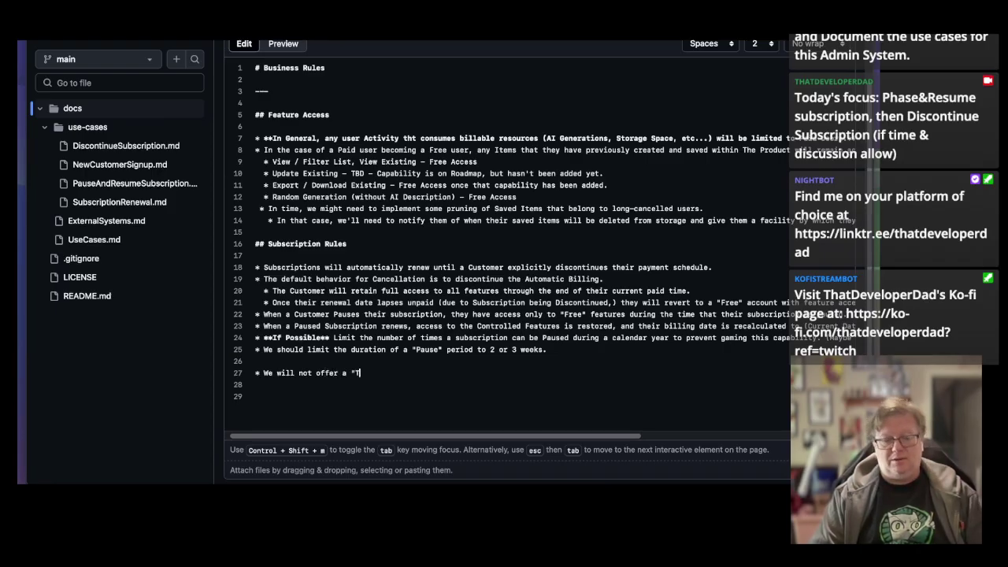
{"action": "type", "text": "rial\" "}
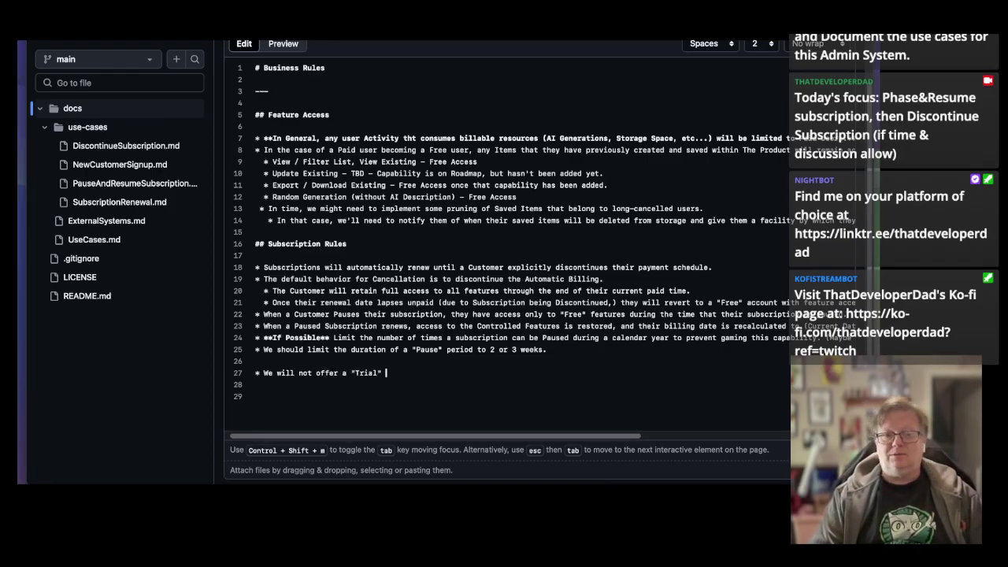
{"action": "type", "text": "or \"Fr"}
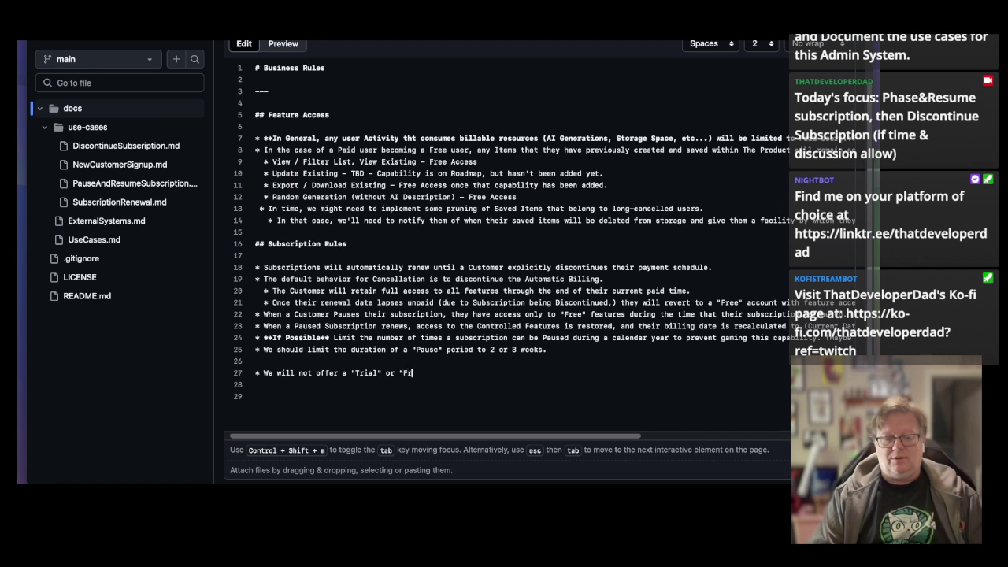
{"action": "type", "text": "ee \" period"}
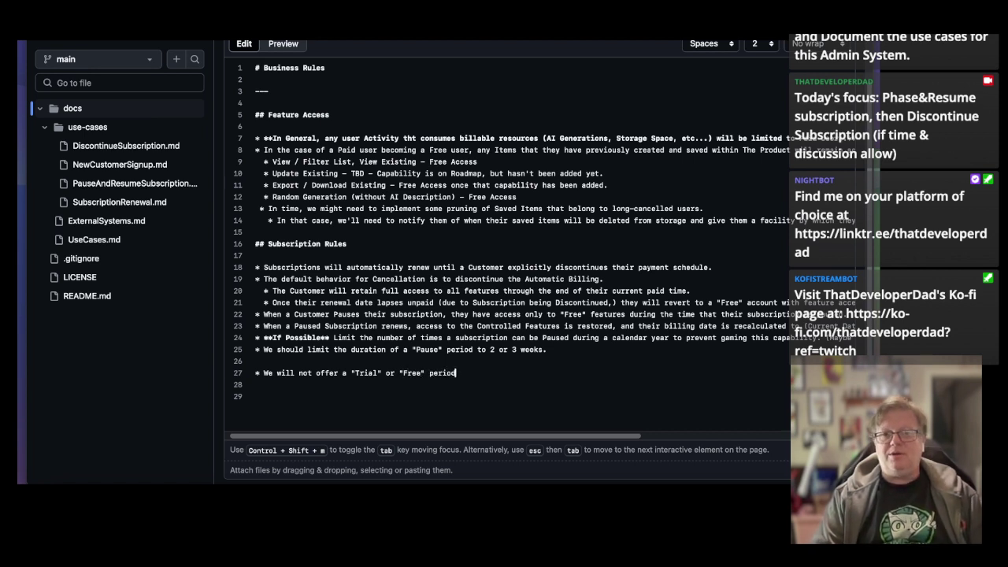
{"action": "type", "text": " for any of "}
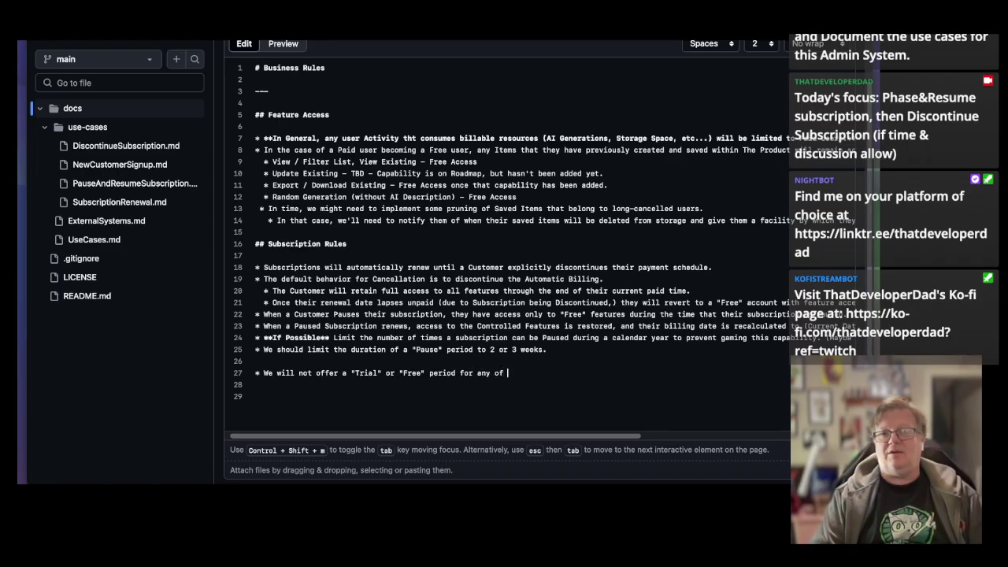
{"action": "type", "text": "the Control"}
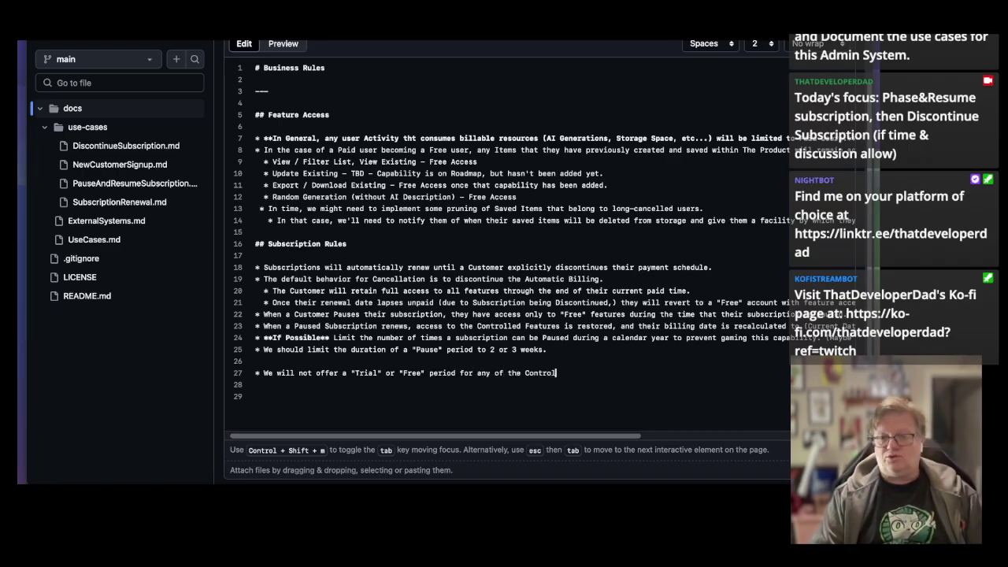
{"action": "type", "text": "led Features."}
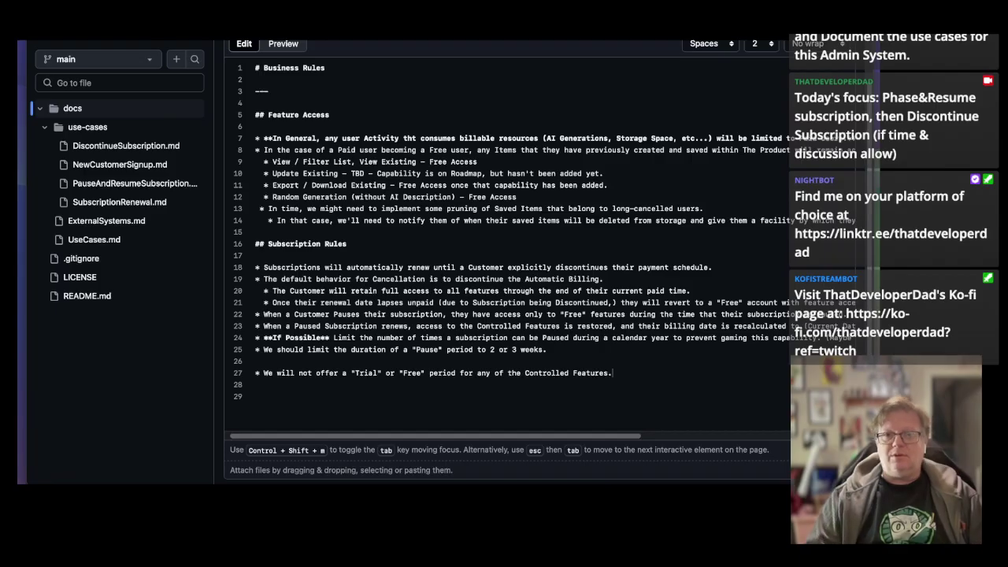
Add an indented sub-bullet reading "I need to come up with a way to demonstrate those features effectively.".
{"action": "key", "text": "Return"}
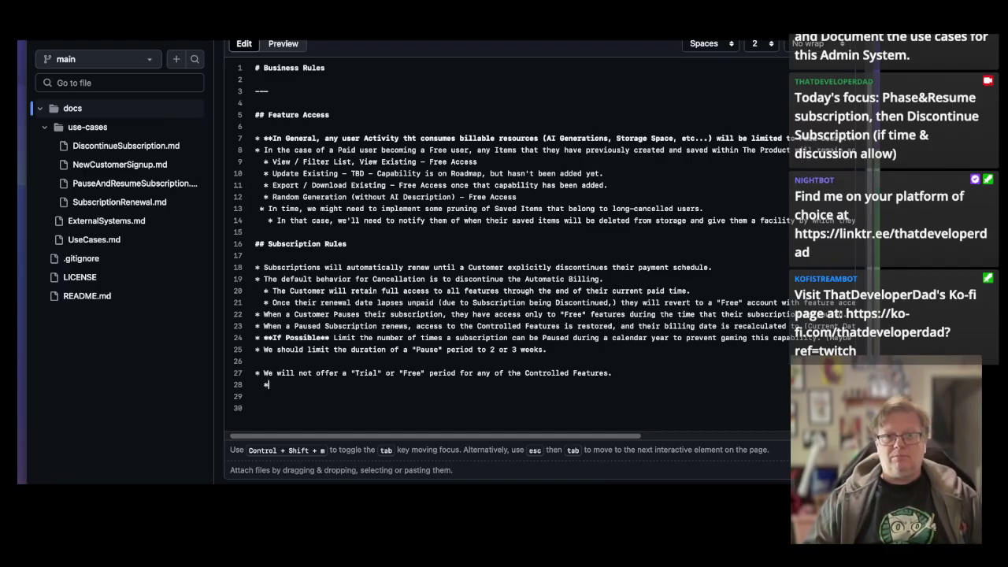
{"action": "type", "text": "I need o "}
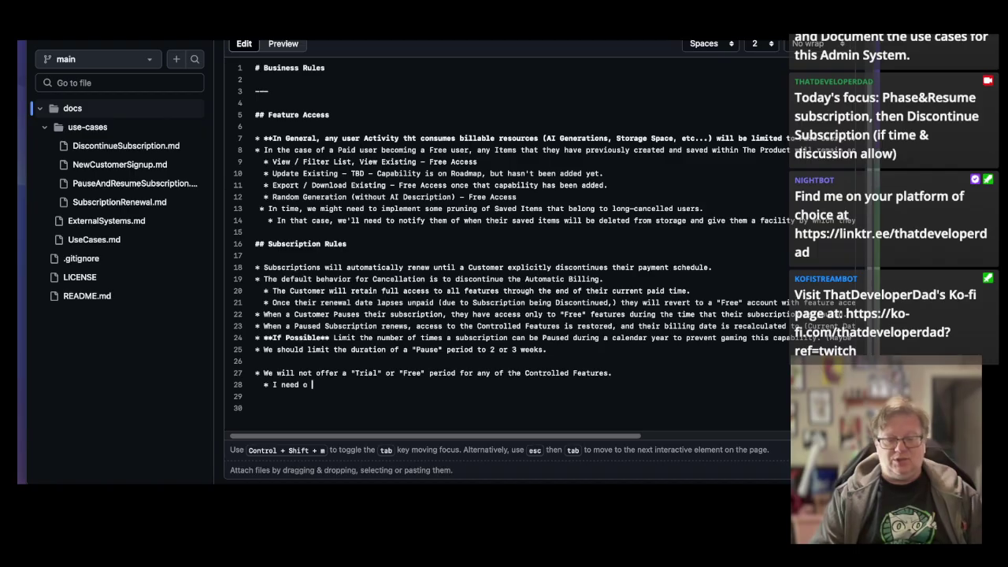
{"action": "key", "text": "BackSpace"}
{"action": "key", "text": "BackSpace"}
{"action": "type", "text": "to come up w"}
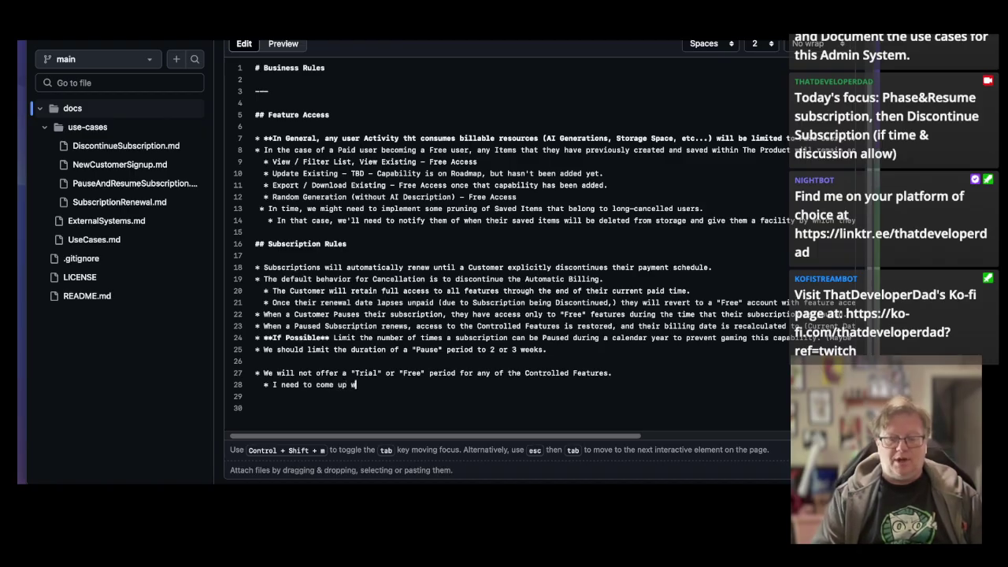
{"action": "type", "text": "ith a way to dem"}
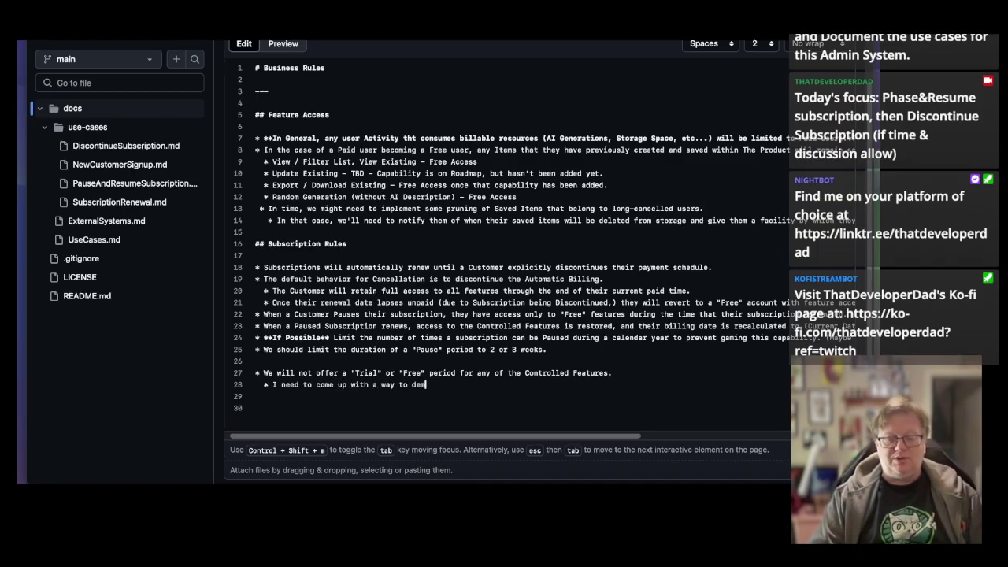
{"action": "type", "text": "onstrate "}
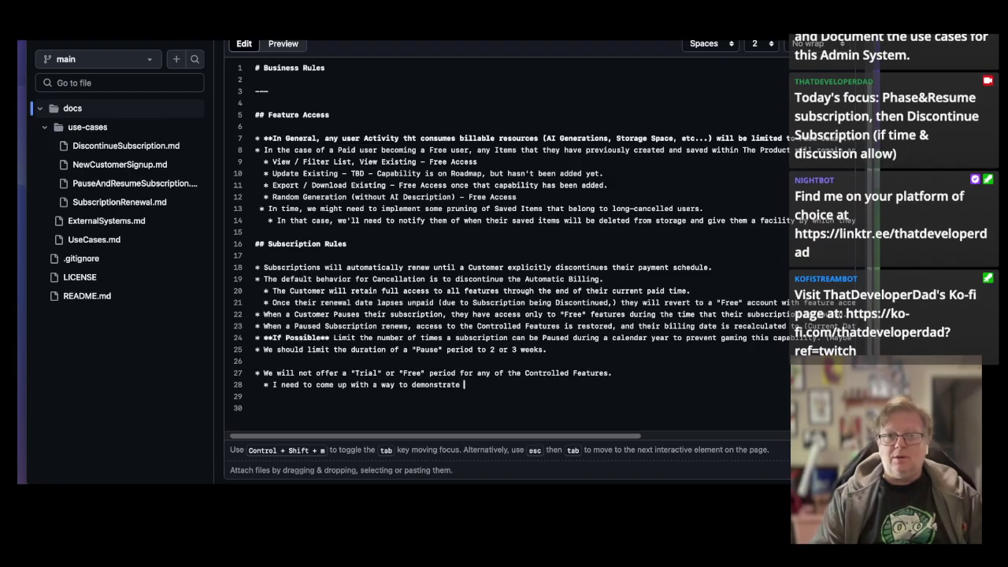
{"action": "type", "text": "those features "}
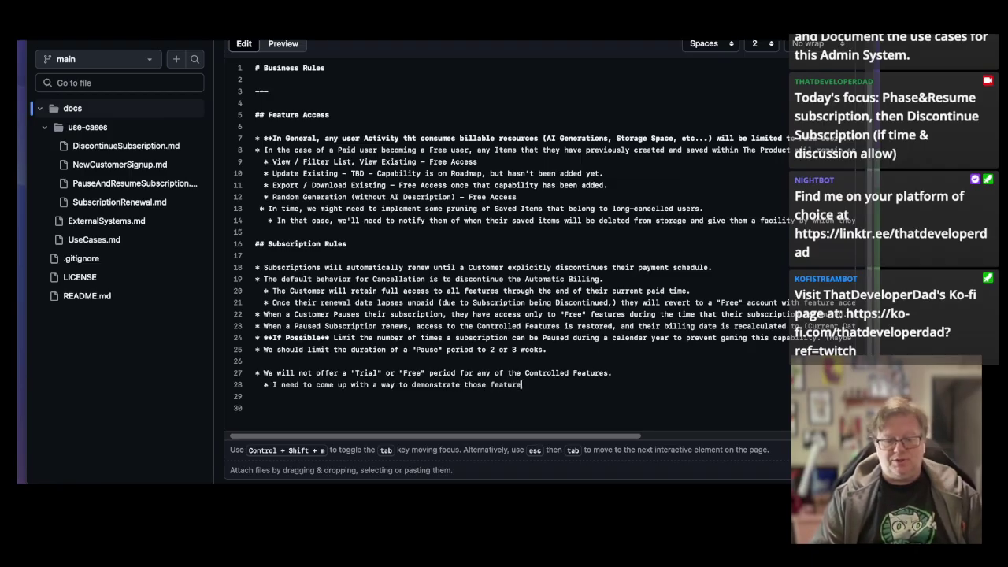
{"action": "type", "text": "effective"}
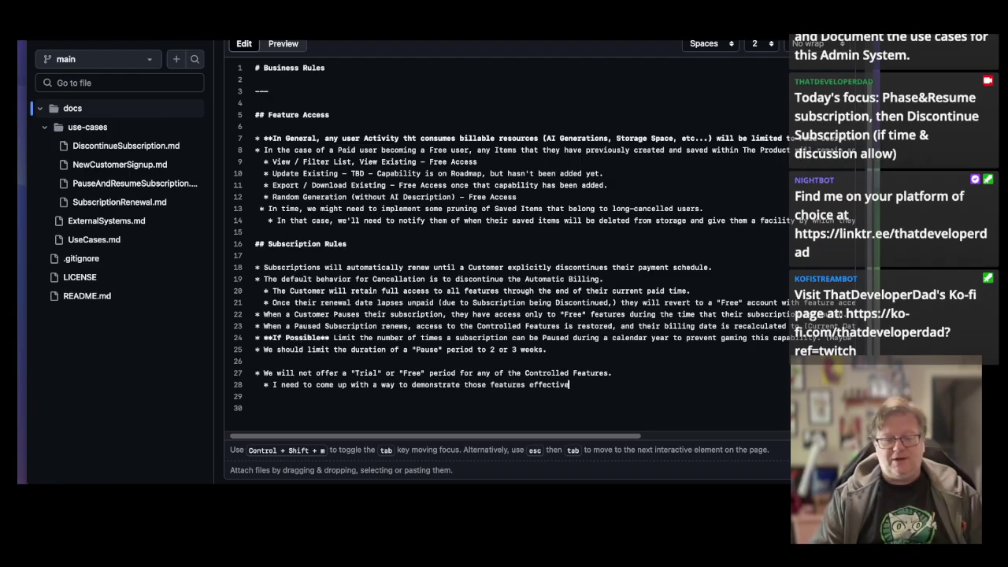
{"action": "type", "text": "ly."}
Add the sub-bullet "Perhaps publish a monthly digest of Items that I've created as a marketing newsletter. (NPC of the Month???)".
{"action": "key", "text": "Return"}
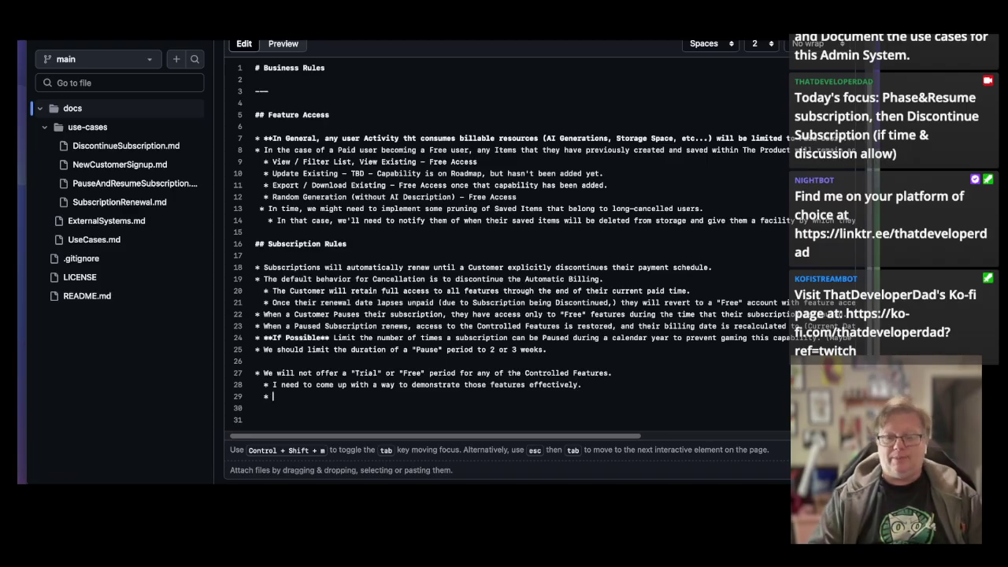
{"action": "type", "text": "Perhaps "}
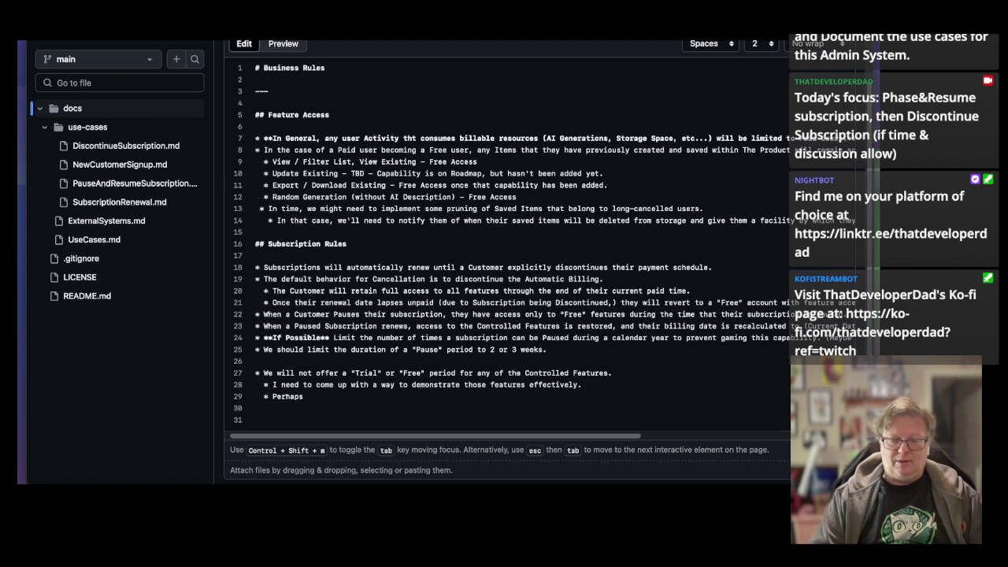
{"action": "type", "text": "publish a mon"}
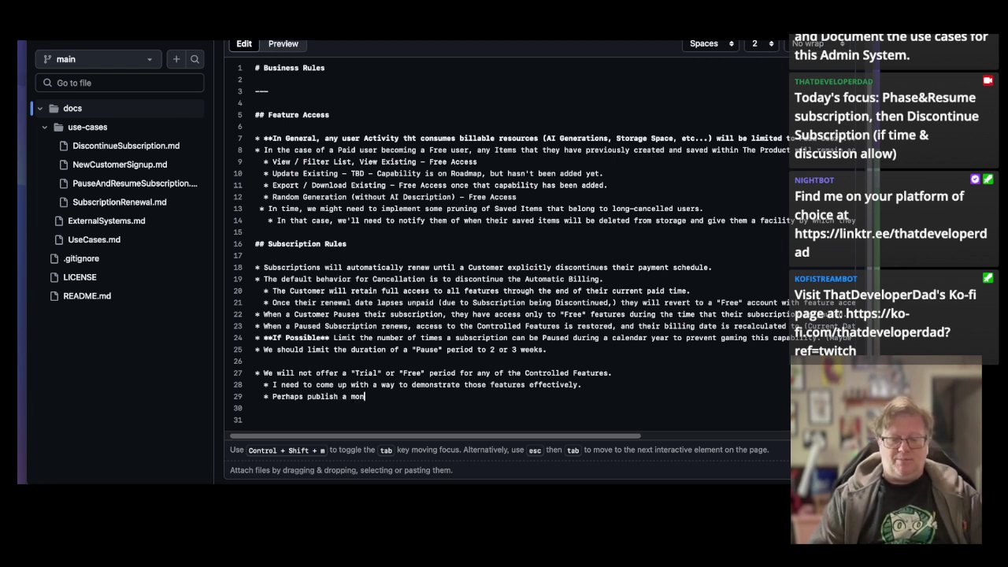
{"action": "type", "text": "thly dige"}
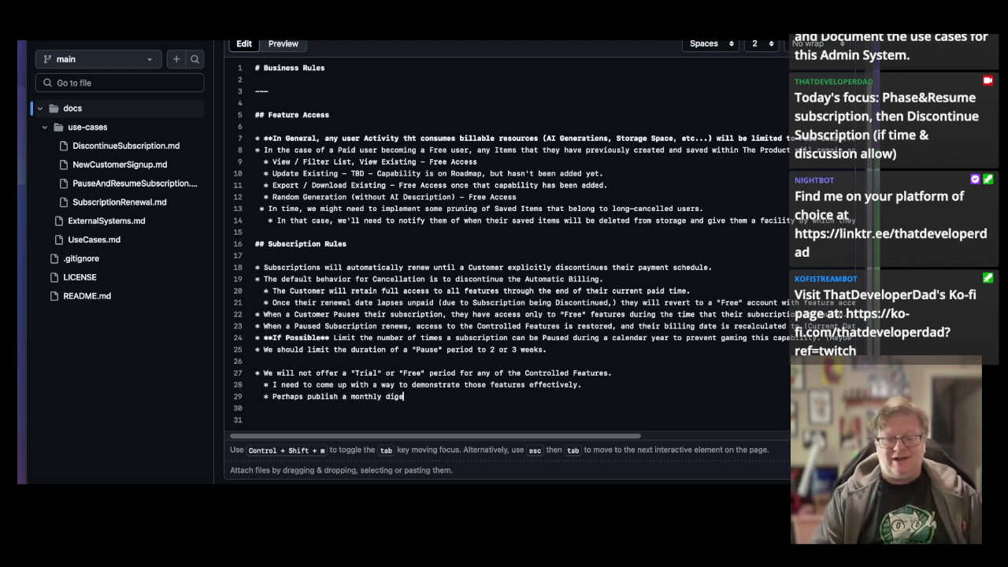
{"action": "type", "text": "st of "}
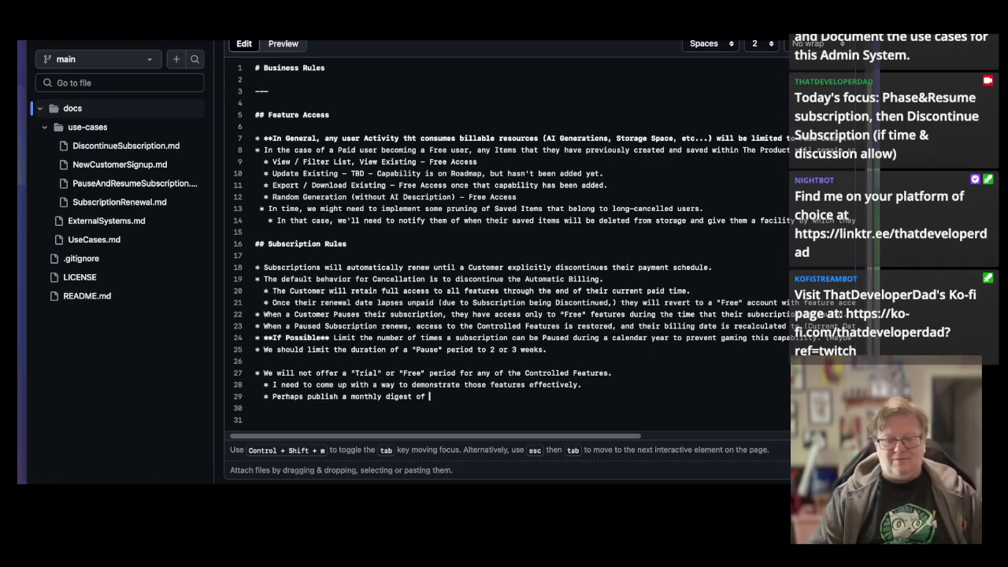
{"action": "type", "text": "I"}
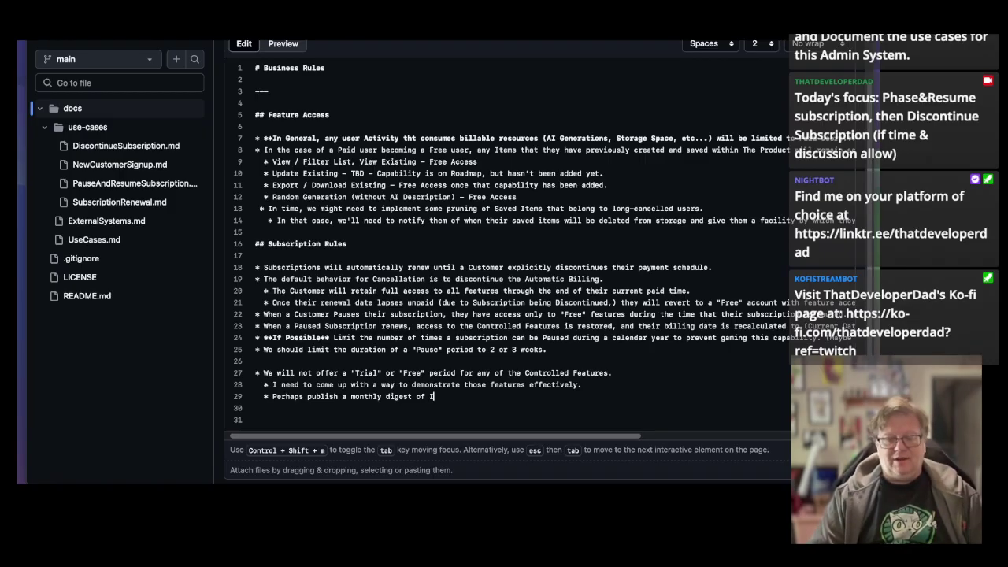
{"action": "type", "text": "tems that "}
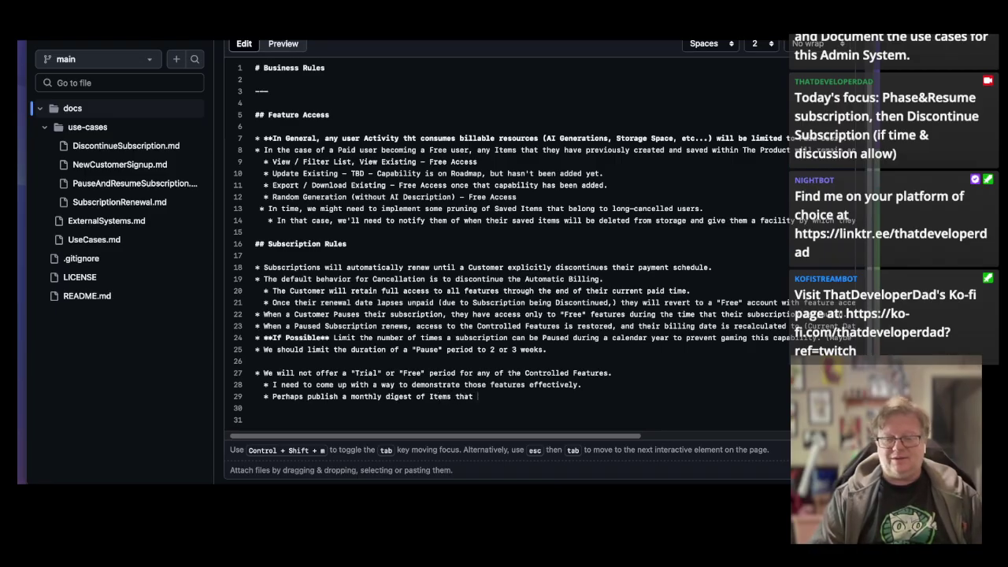
{"action": "type", "text": "I've creat"}
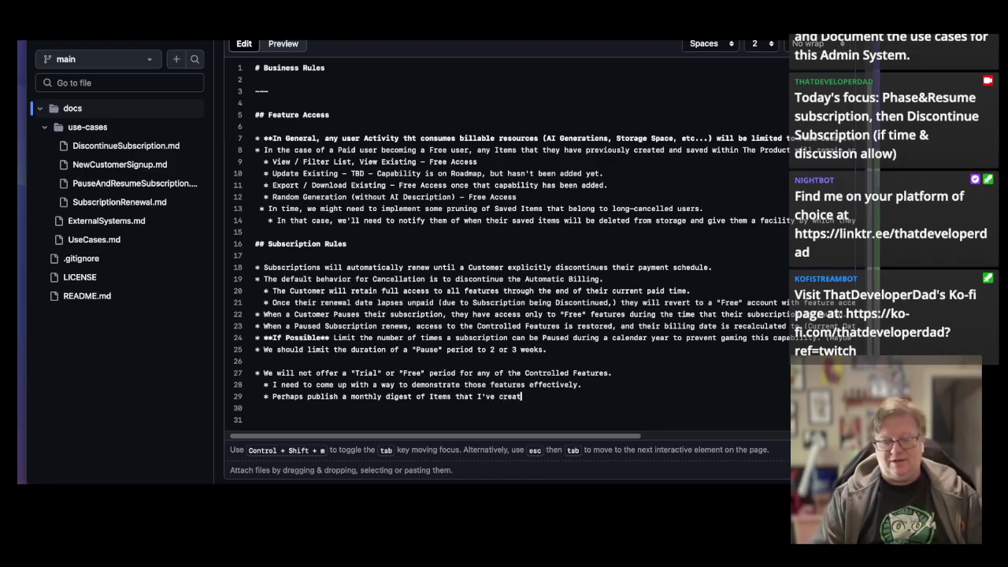
{"action": "type", "text": "ed as "}
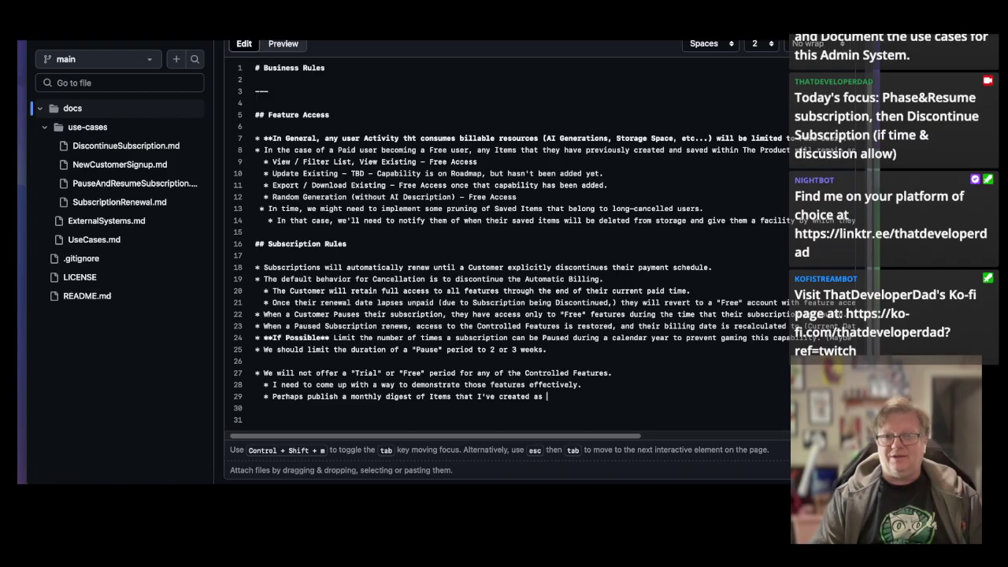
{"action": "type", "text": "a market"}
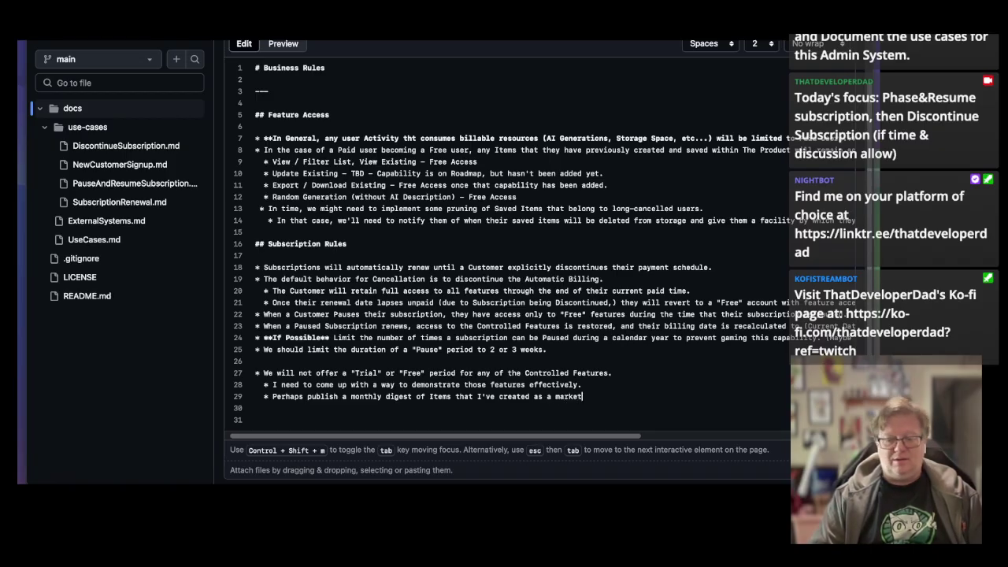
{"action": "type", "text": "ing newsletter"}
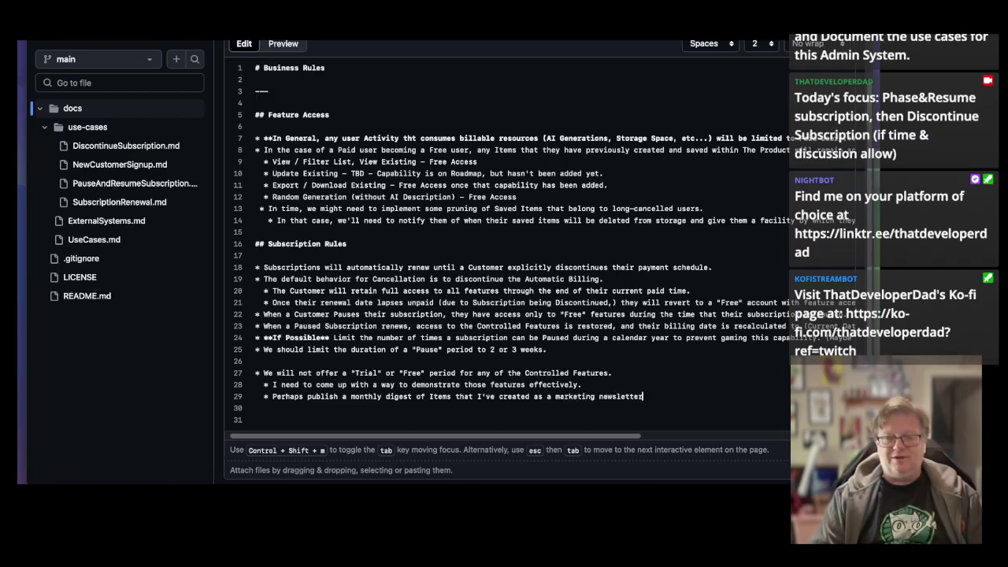
{"action": "type", "text": ". "}
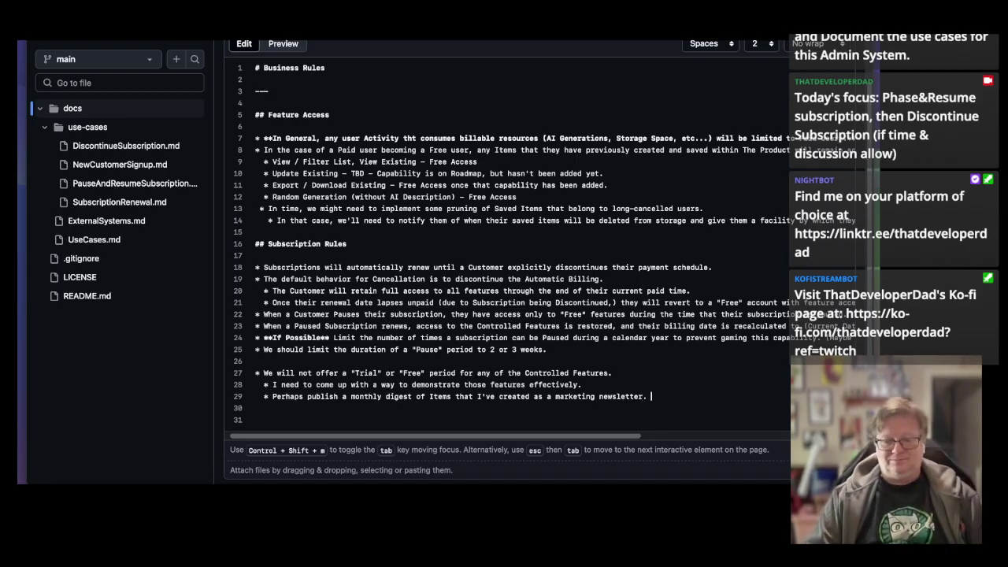
{"action": "type", "text": "(NPC of the "}
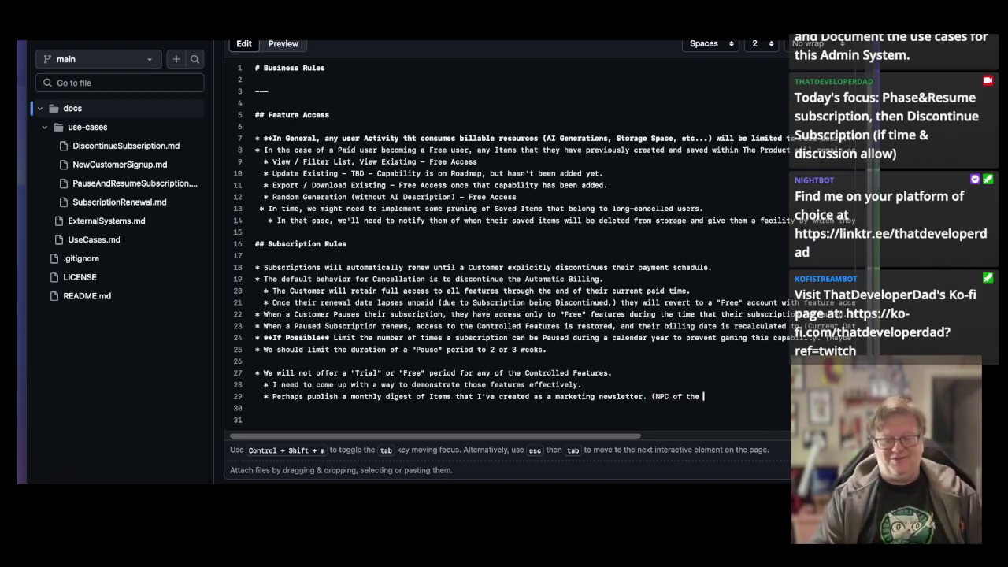
{"action": "type", "text": "Month???)"}
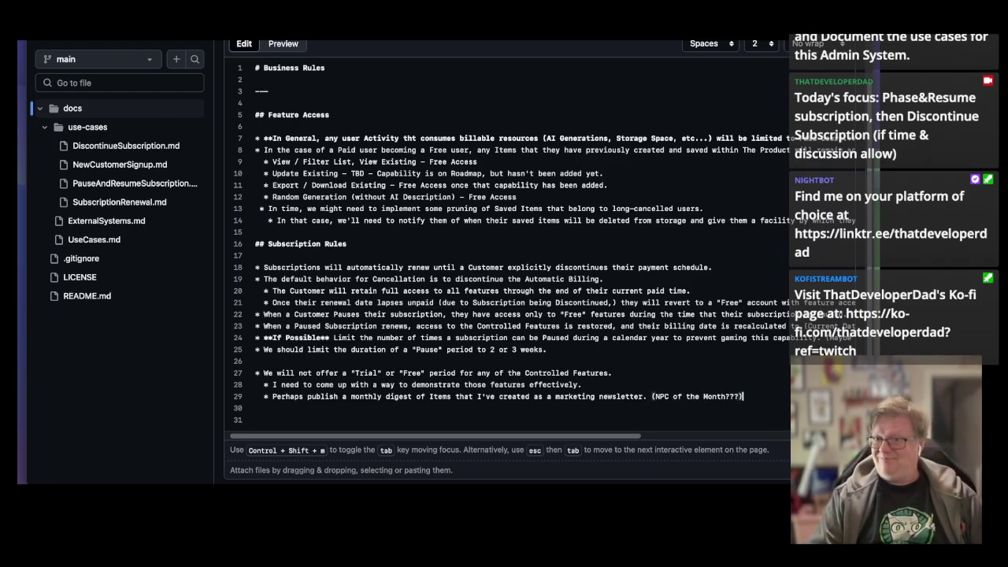
Add the sub-bullet "Perhaps SELL large collections of generated items as PDFs periodically. (This could become part of a Higher Tier)".
{"action": "key", "text": "Return"}
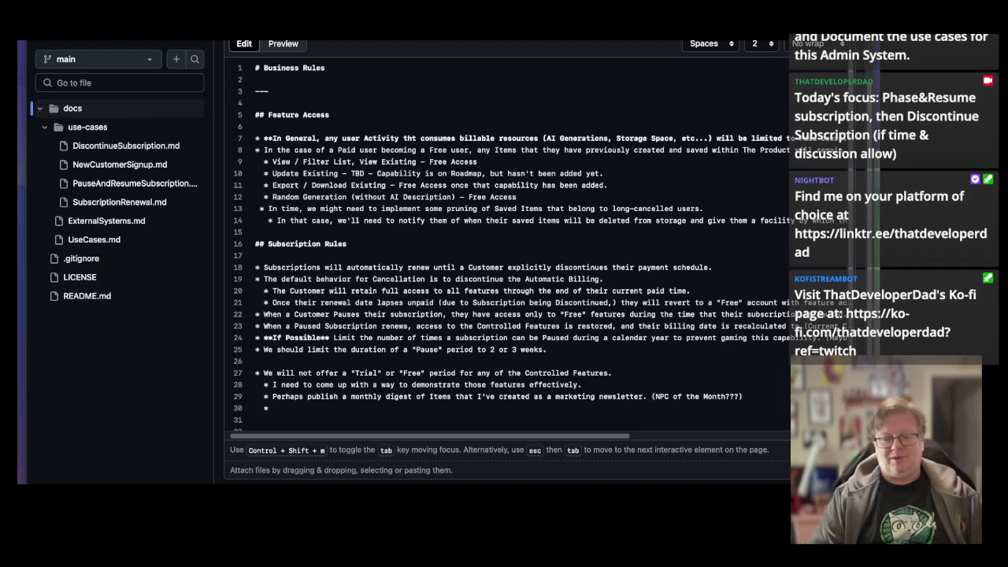
{"action": "type", "text": "Perhaps SELL "}
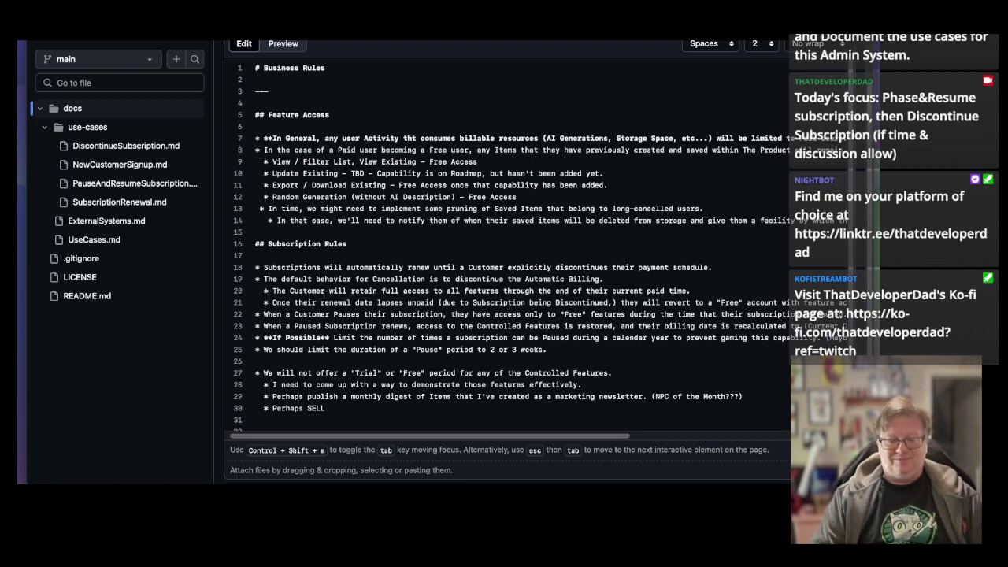
{"action": "type", "text": "coll"}
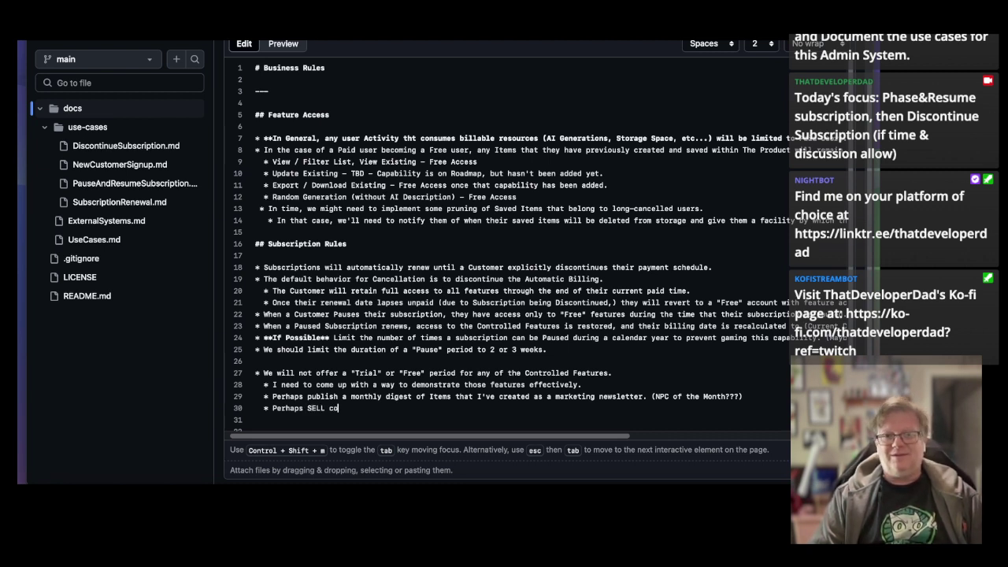
{"action": "key", "text": "BackSpace"}
{"action": "key", "text": "BackSpace"}
{"action": "key", "text": "BackSpace"}
{"action": "key", "text": "BackSpace"}
{"action": "type", "text": "larg"}
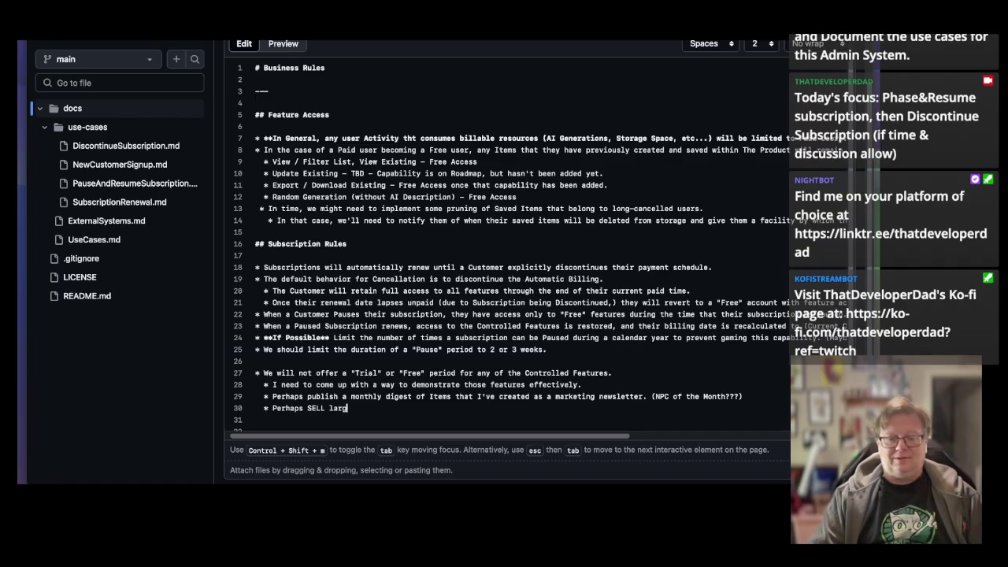
{"action": "type", "text": "e collections of "}
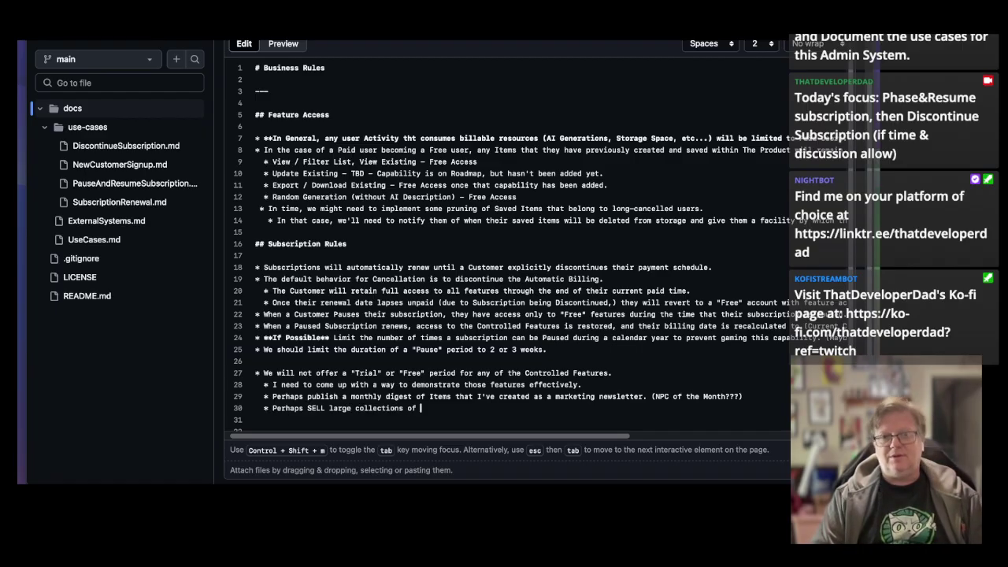
{"action": "type", "text": "gener"}
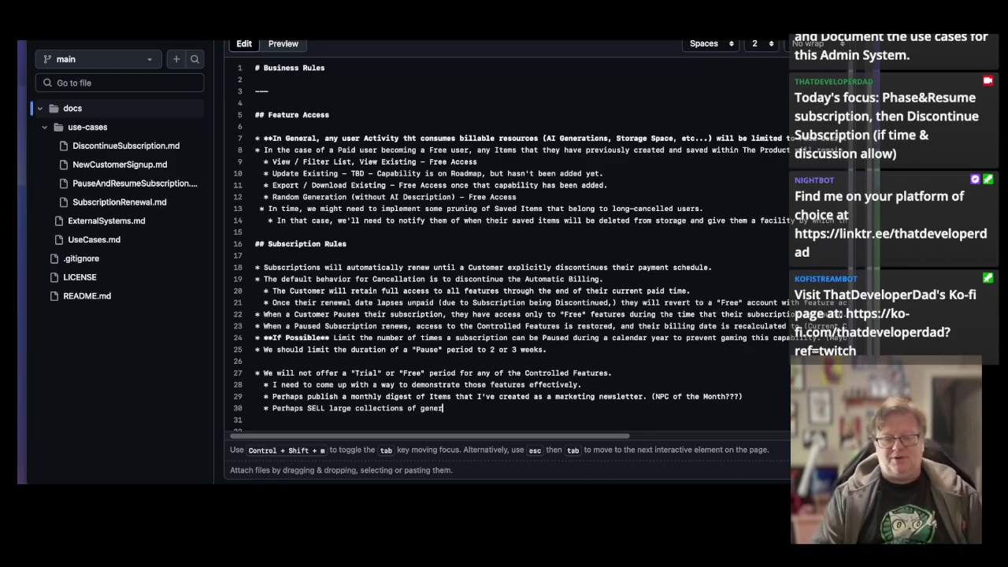
{"action": "type", "text": "ated items a"}
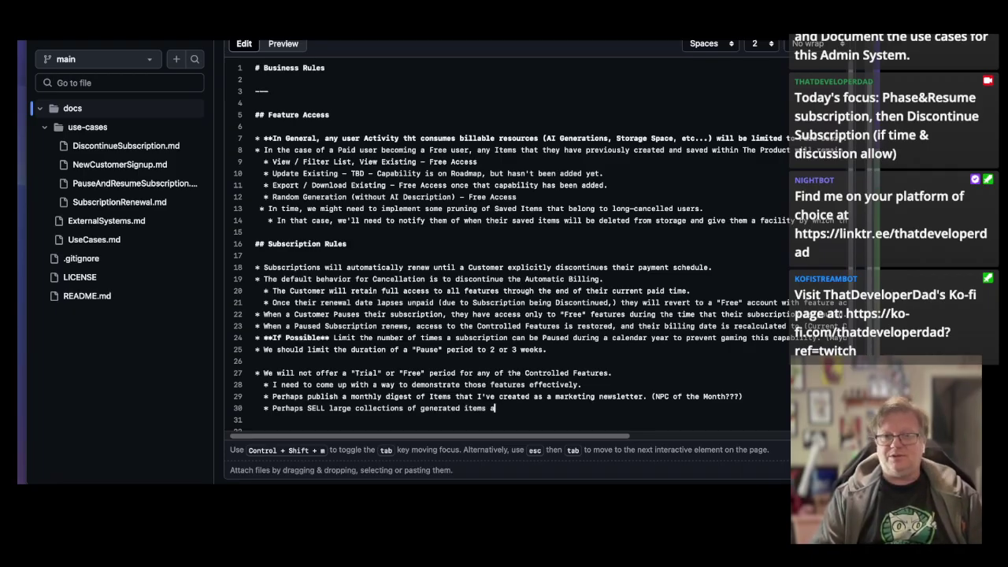
{"action": "type", "text": "s PDFs"}
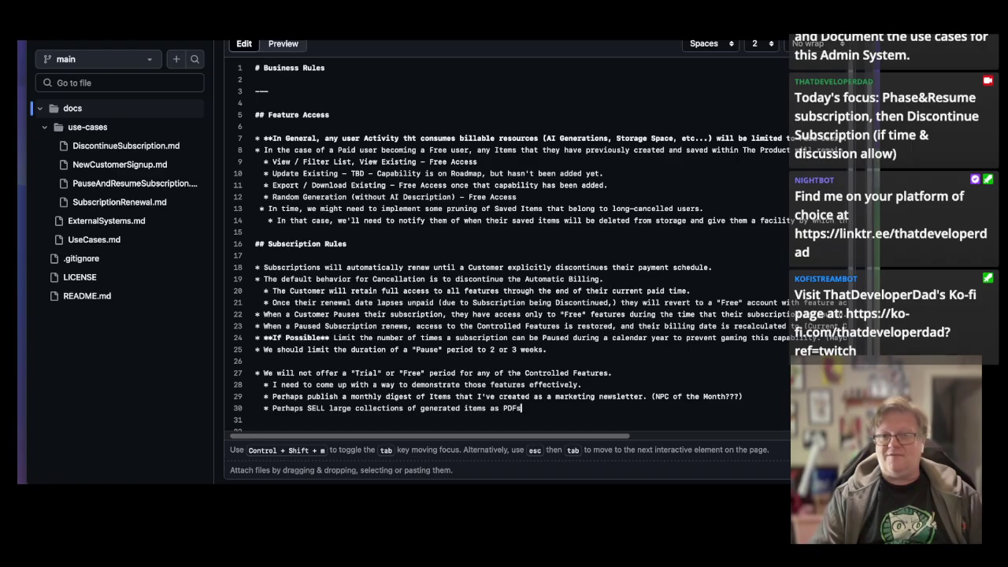
{"action": "type", "text": " per"}
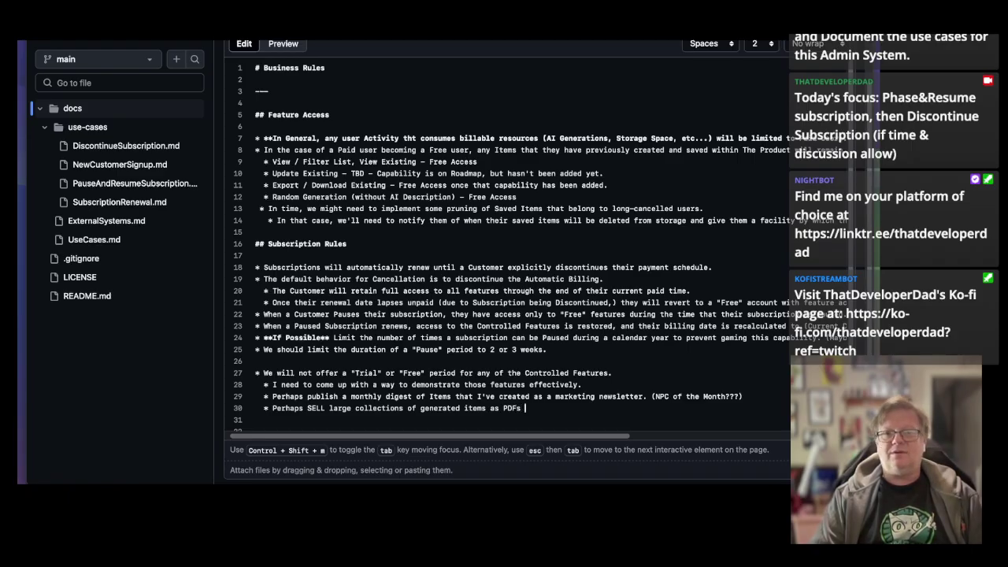
{"action": "type", "text": "iodicall"}
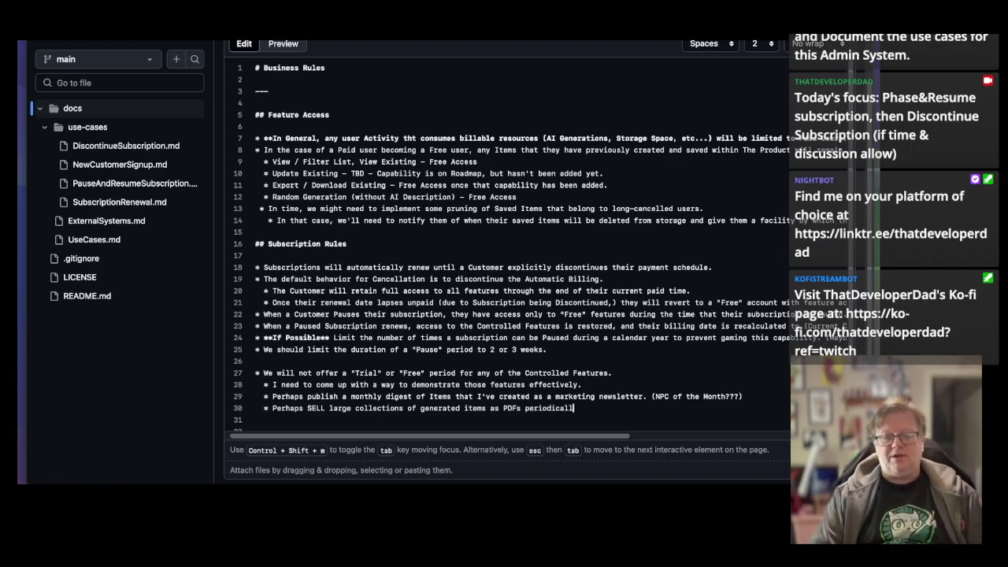
{"action": "type", "text": "y.  ("}
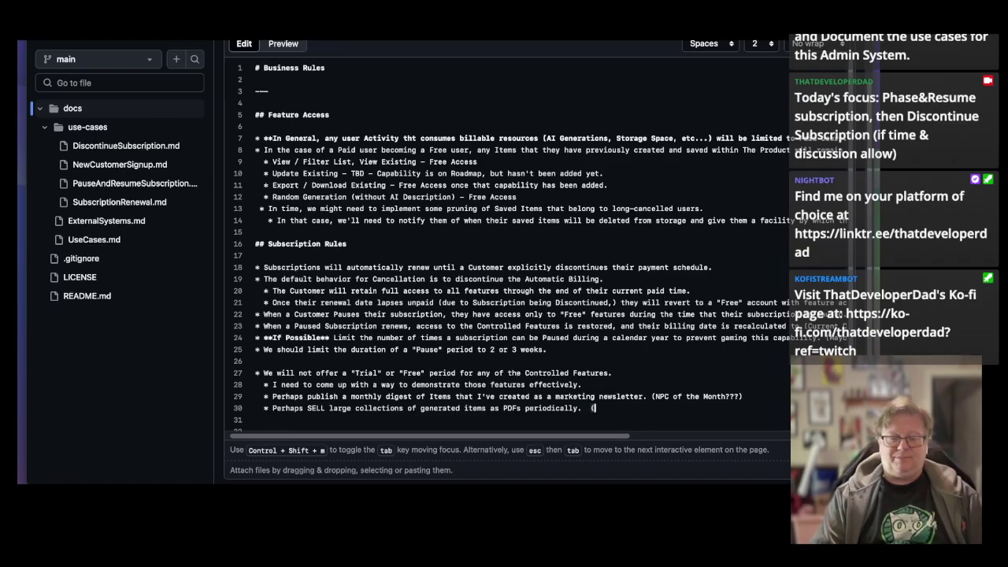
{"action": "type", "text": "This could beco"}
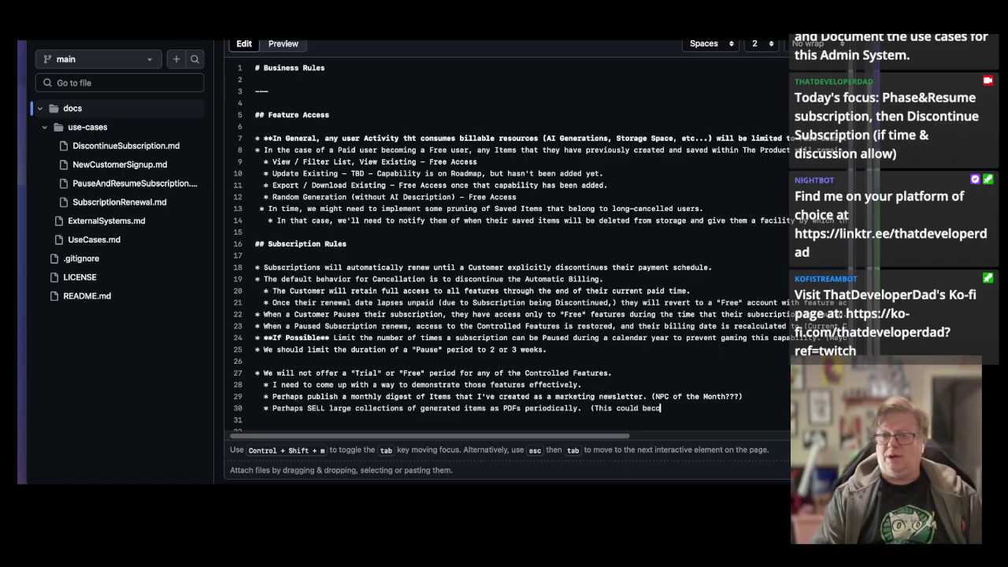
{"action": "type", "text": "me part of a"}
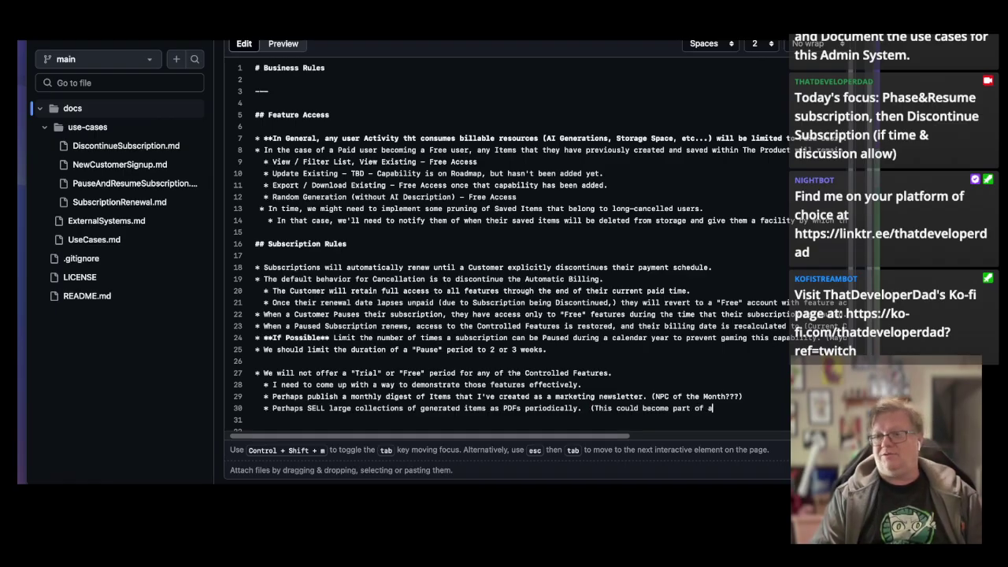
{"action": "type", "text": " Higher Tier)"}
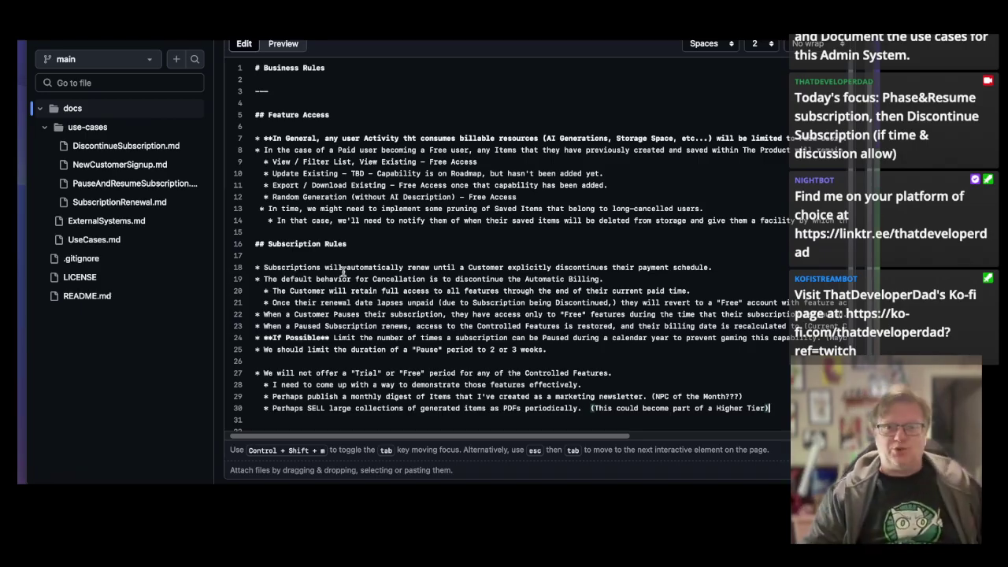
Insert the heading "### Brainstorm Ideas that happened while documenting." directly above the no-trial bullet, with no blank line between them.
{"action": "left_click", "coordinate": [262, 360]}
{"action": "key", "text": "Return"}
{"action": "key", "text": "Return"}
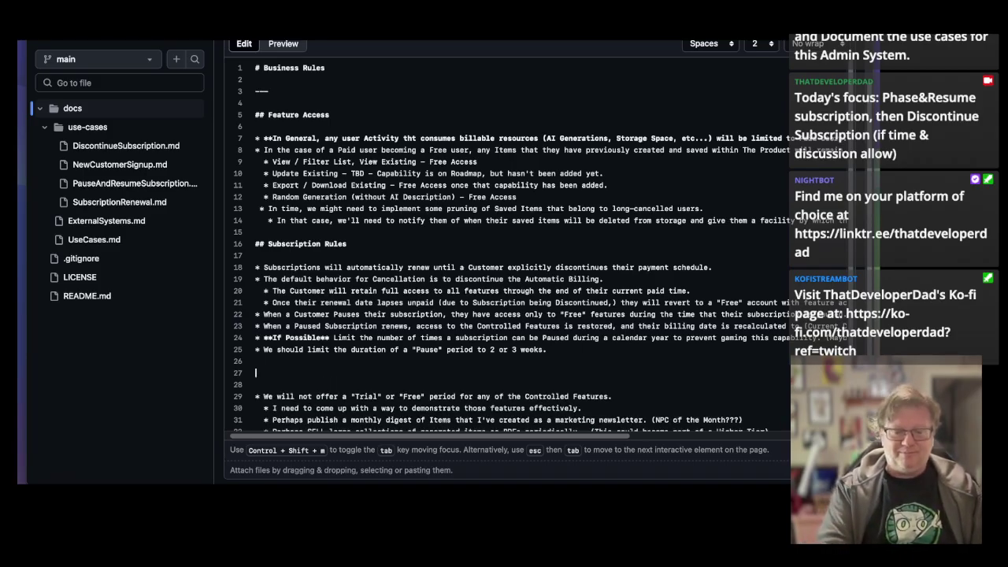
{"action": "type", "text": "### B"}
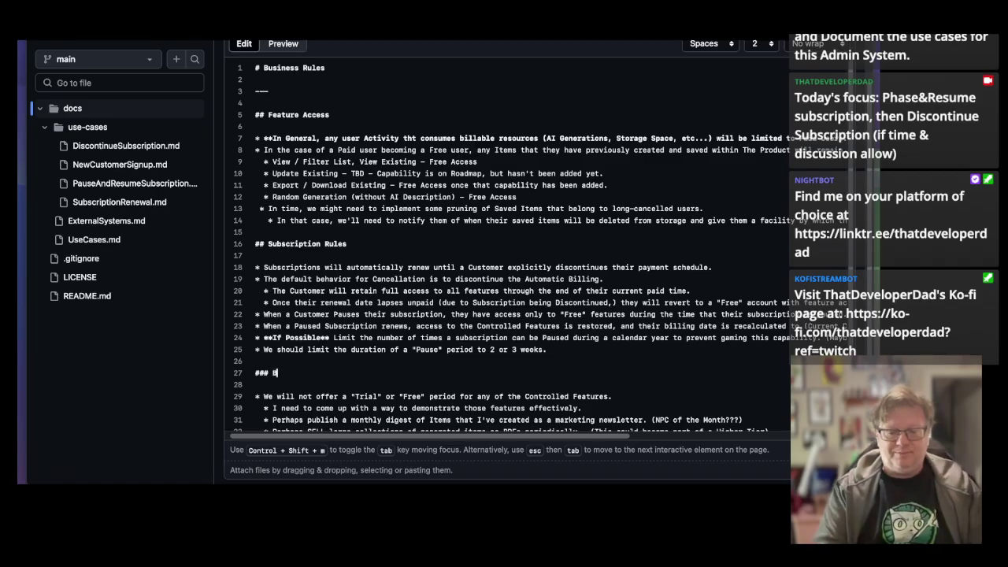
{"action": "type", "text": "rainstorm"}
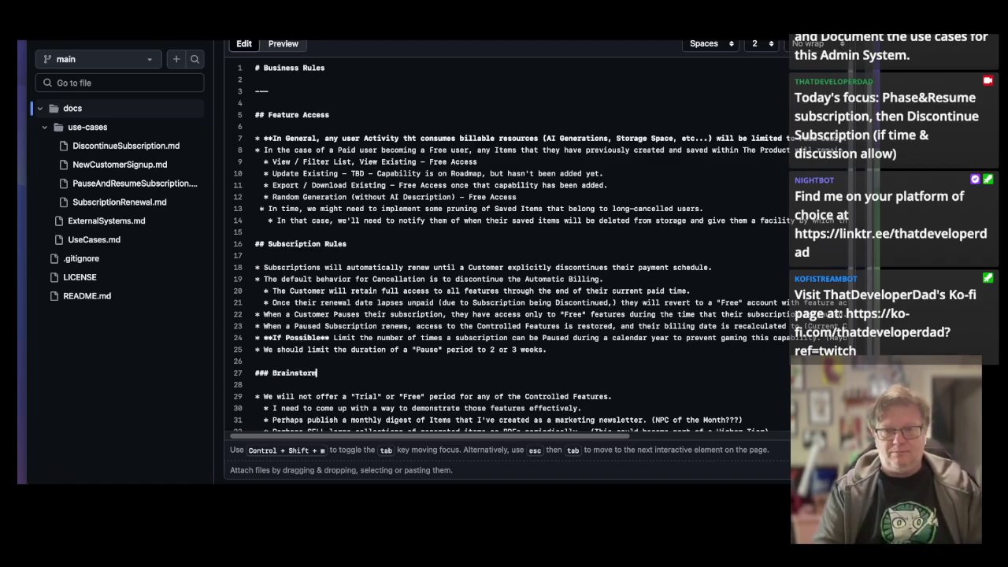
{"action": "type", "text": " Ideas"}
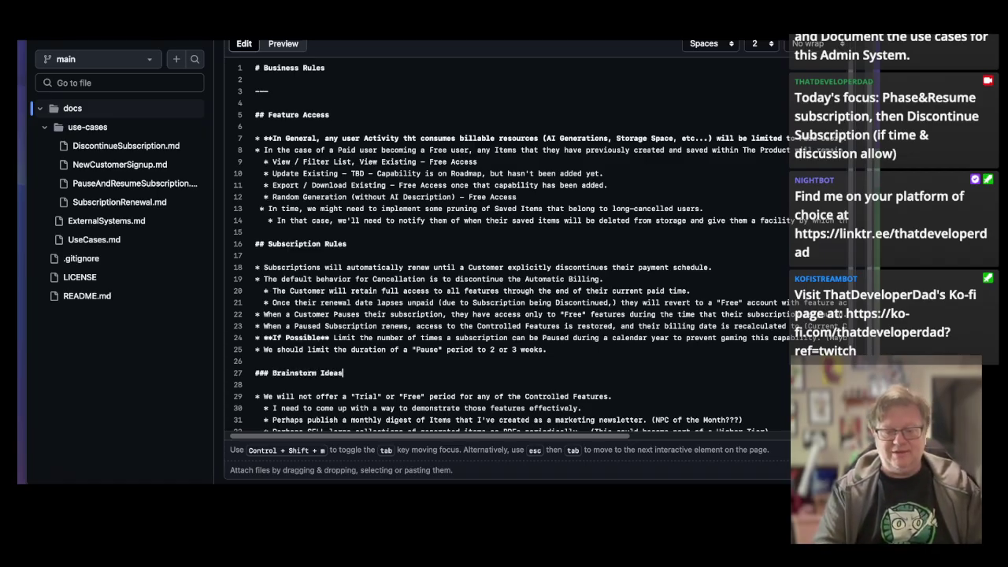
{"action": "type", "text": " that happene"}
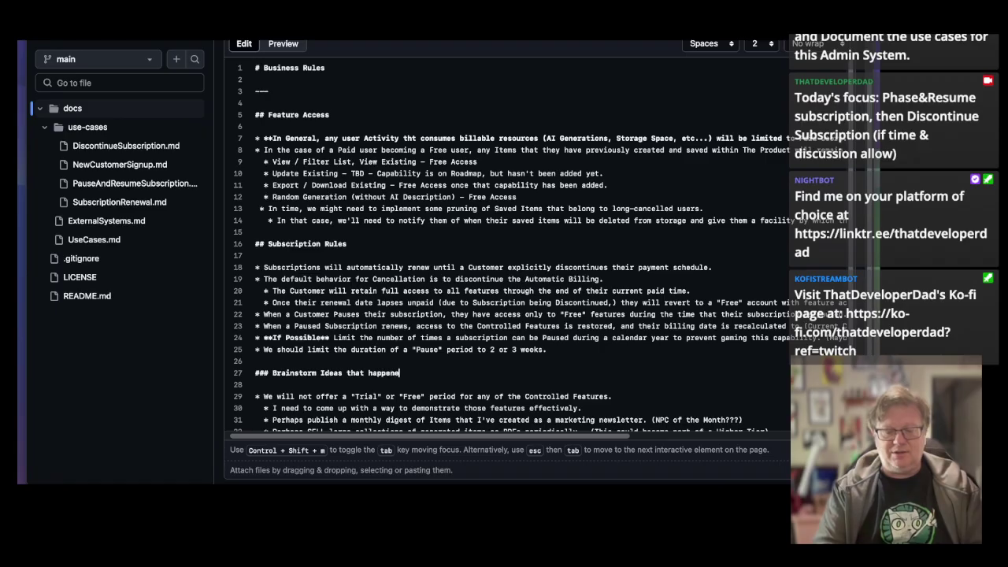
{"action": "type", "text": "d while document"}
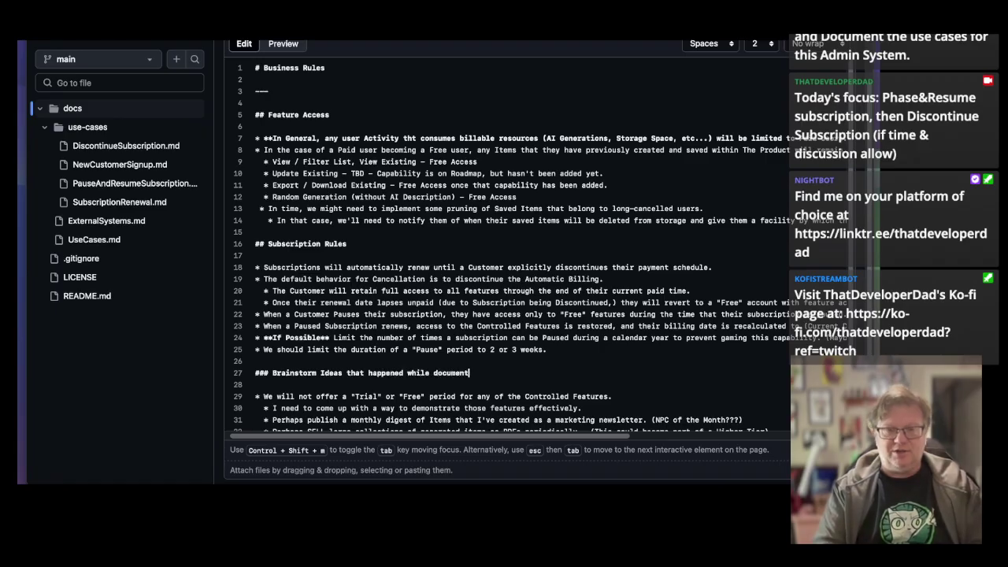
{"action": "type", "text": "ing."}
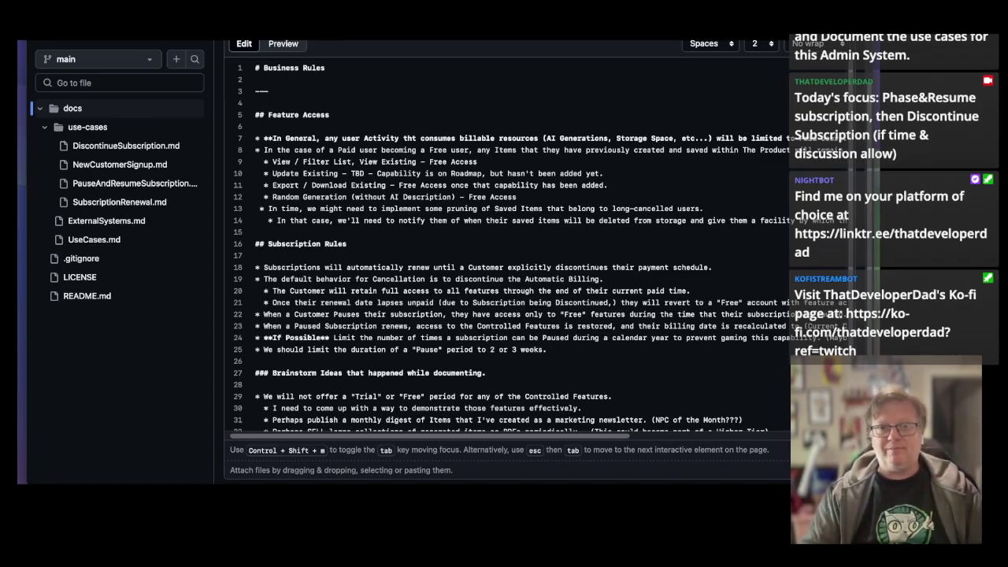
{"action": "key", "text": "Delete"}
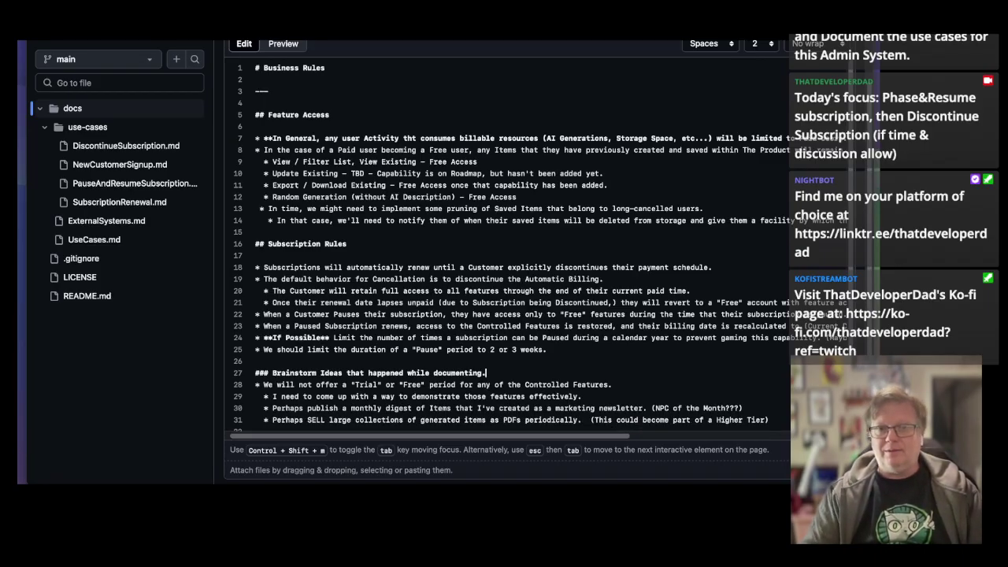
Preview the rendered business rules and review them down to the brainstorm section.
{"action": "left_click", "coordinate": [279, 45]}
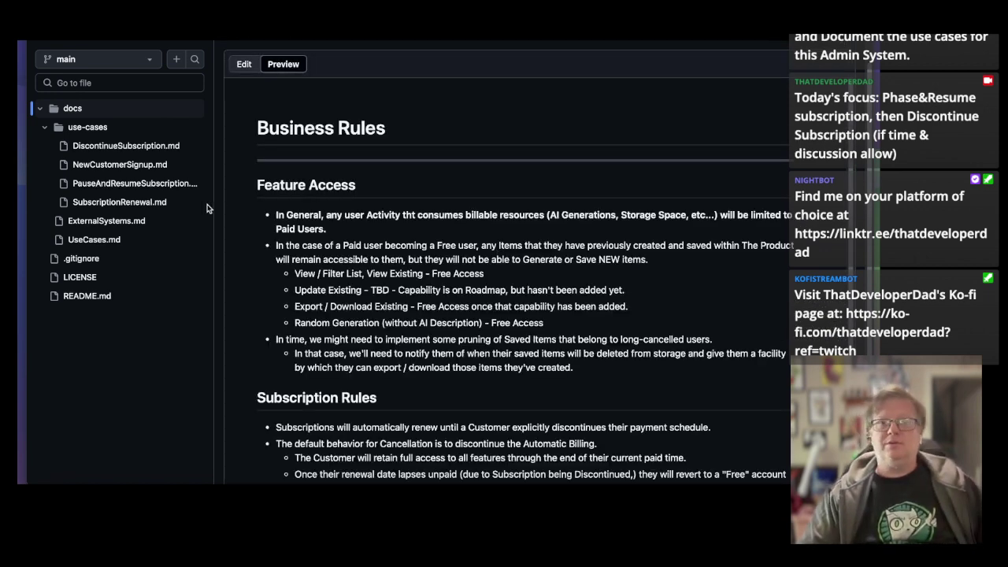
{"action": "scroll", "coordinate": [618, 336], "scroll_direction": "down", "scroll_amount": 5}
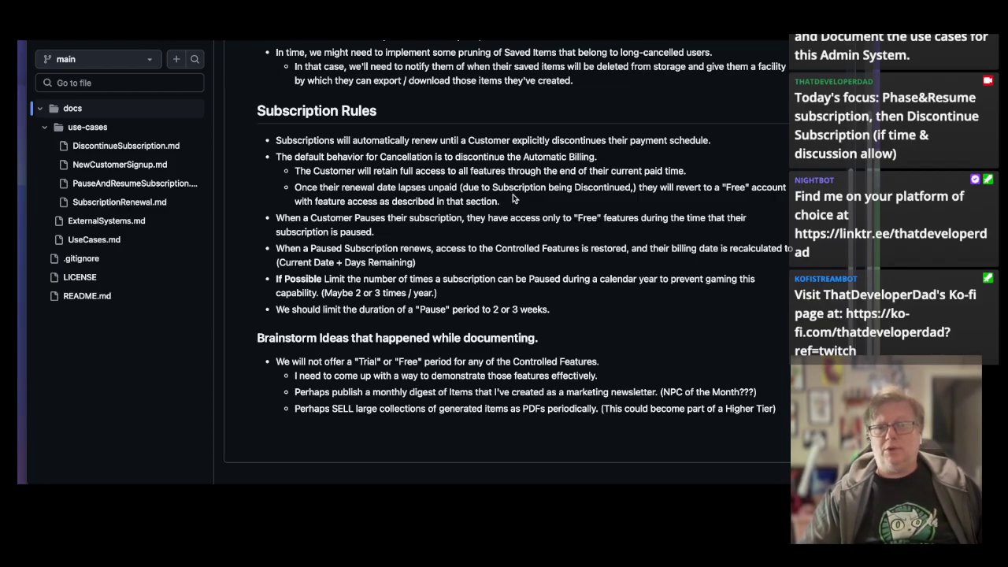
{"action": "scroll", "coordinate": [513, 198], "scroll_direction": "up", "scroll_amount": 5}
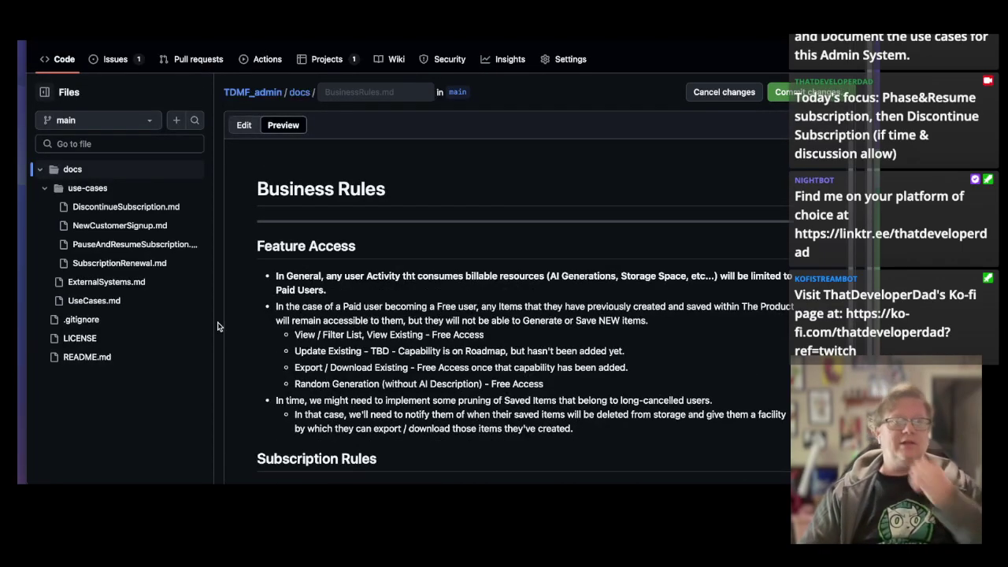
Try to open PauseAndResumeSubscription.md from the new business rules file, accepting that its unsaved changes are discarded.
{"action": "left_click", "coordinate": [106, 245]}
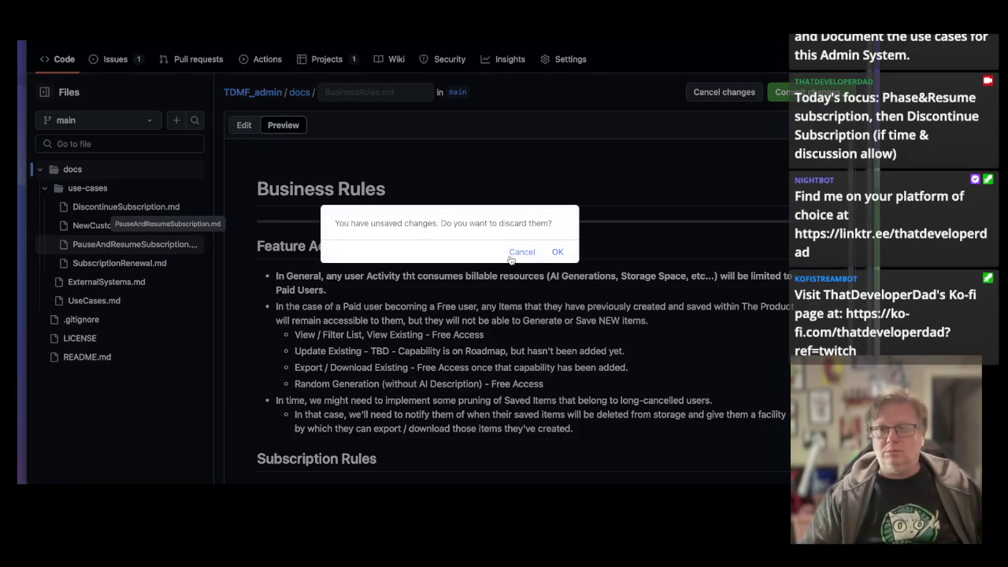
{"action": "left_click", "coordinate": [556, 252]}
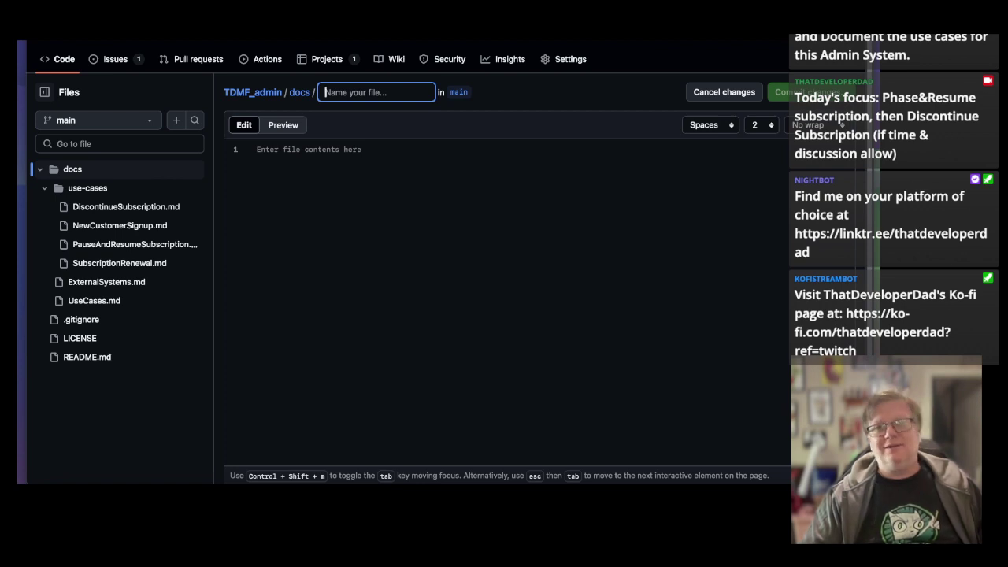
{"action": "key", "text": "alt+Left"}
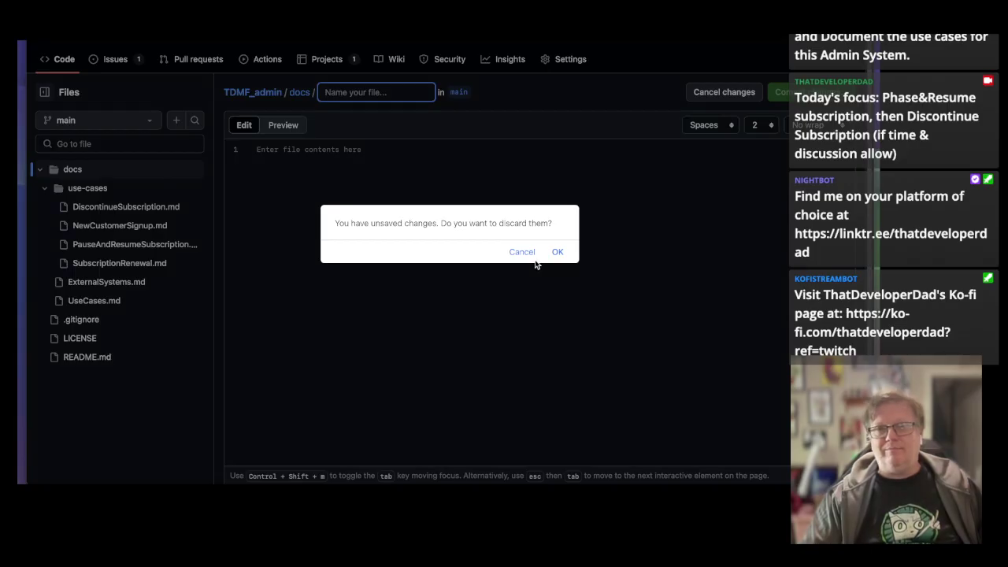
{"action": "left_click", "coordinate": [559, 253]}
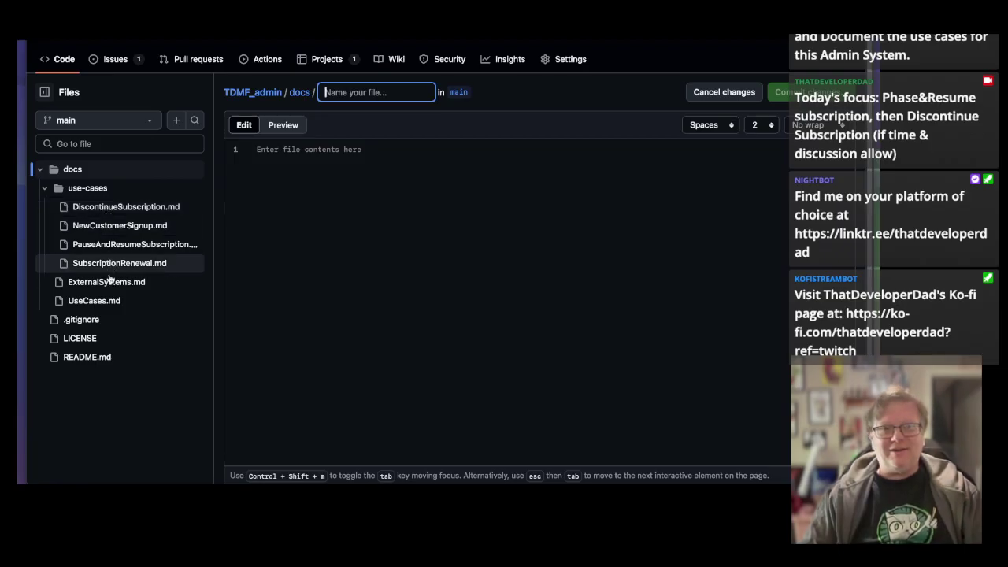
Cancel the empty new file in docs and open the PauseAndResumeSubscription.md use case.
{"action": "left_click", "coordinate": [112, 251]}
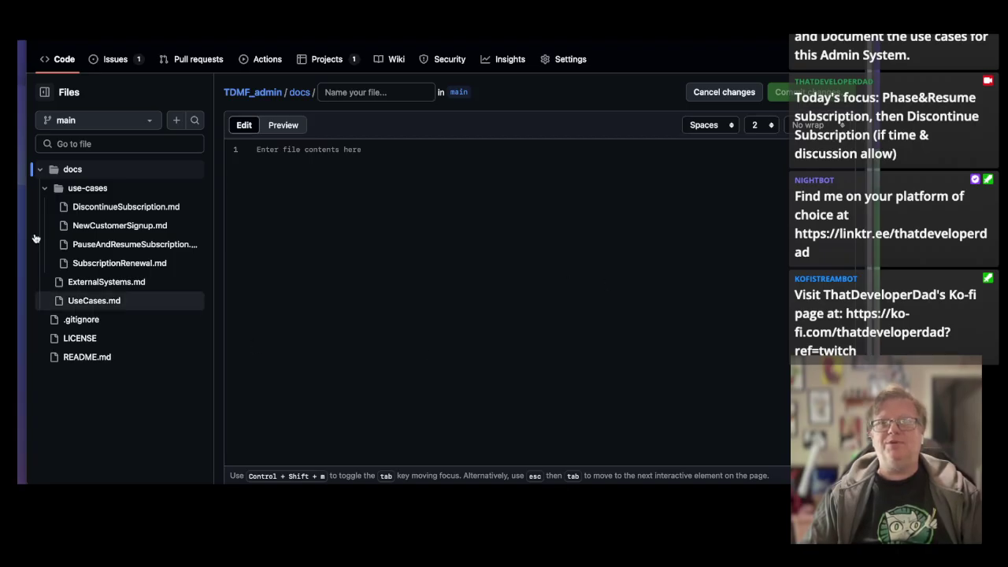
{"action": "left_click", "coordinate": [707, 94]}
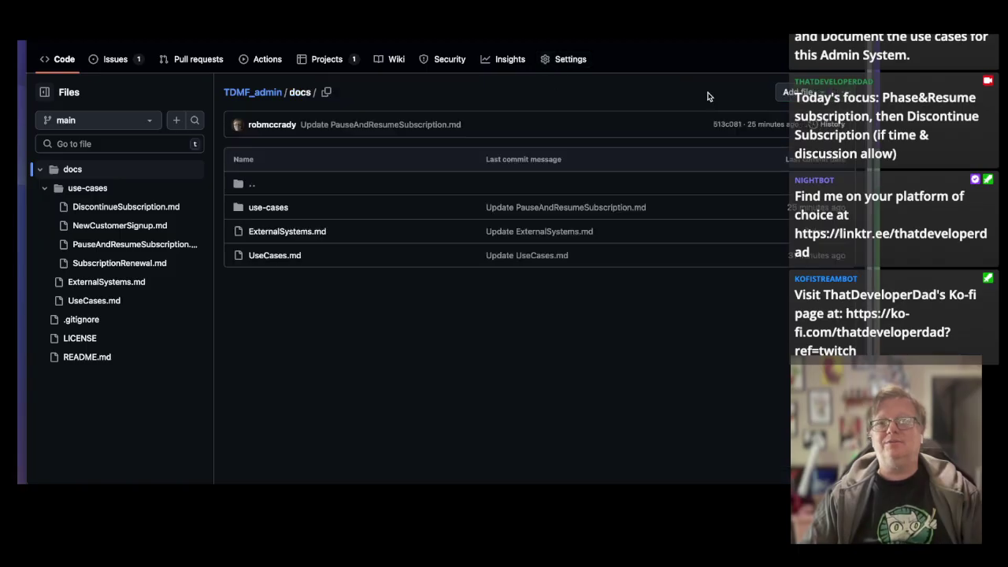
{"action": "left_click", "coordinate": [86, 244]}
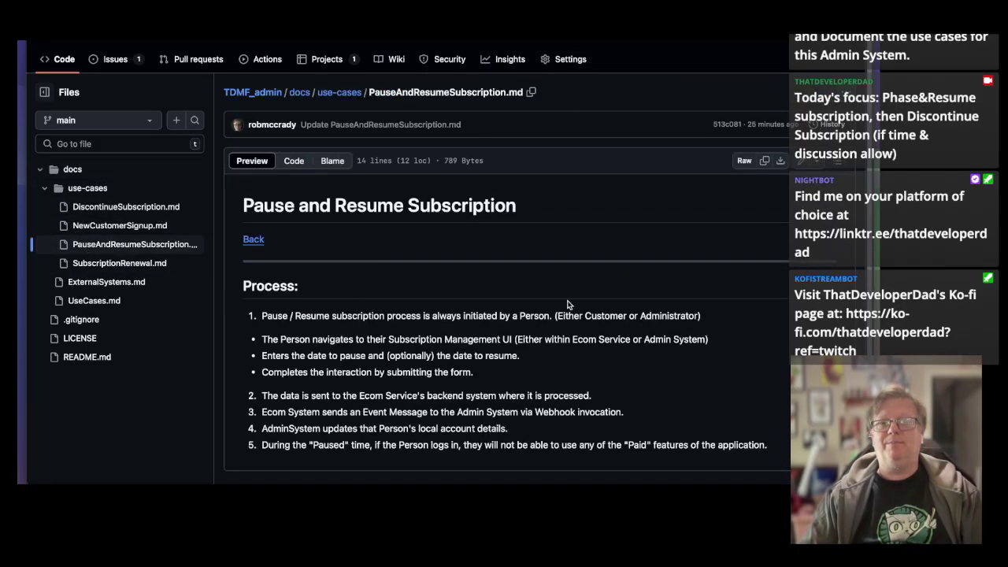
Open the Pause and Resume Subscription use case for editing and add four line breaks after process step 5.
{"action": "scroll", "coordinate": [681, 304], "scroll_direction": "down", "scroll_amount": 2}
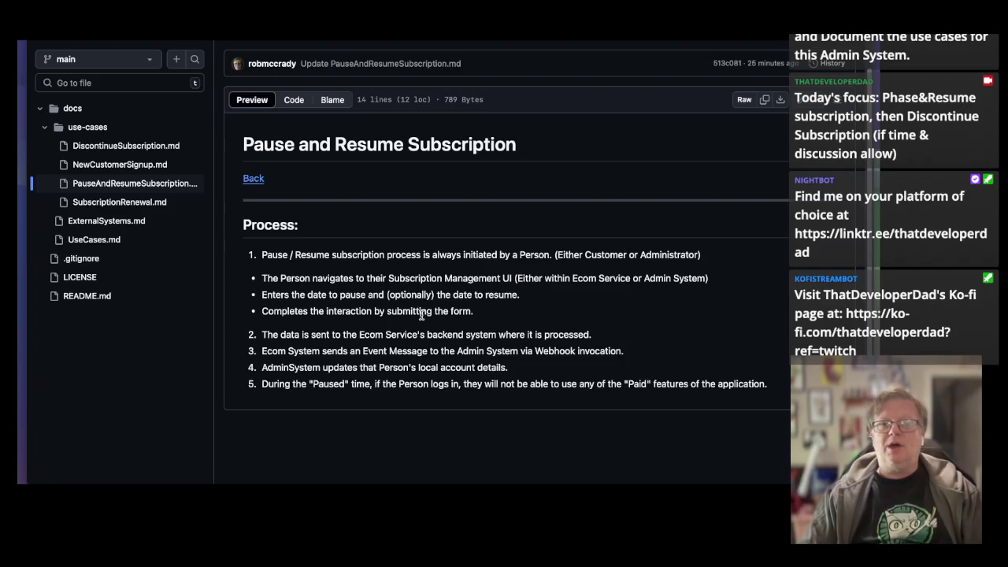
{"action": "left_click", "coordinate": [800, 103]}
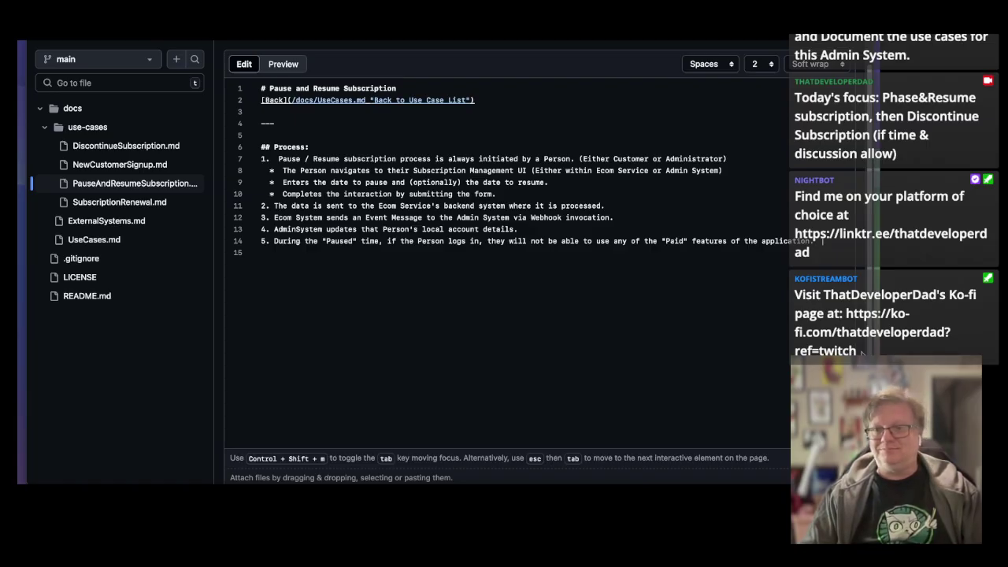
{"action": "key", "text": "Return"}
{"action": "key", "text": "Return"}
{"action": "key", "text": "Return"}
{"action": "key", "text": "Return"}
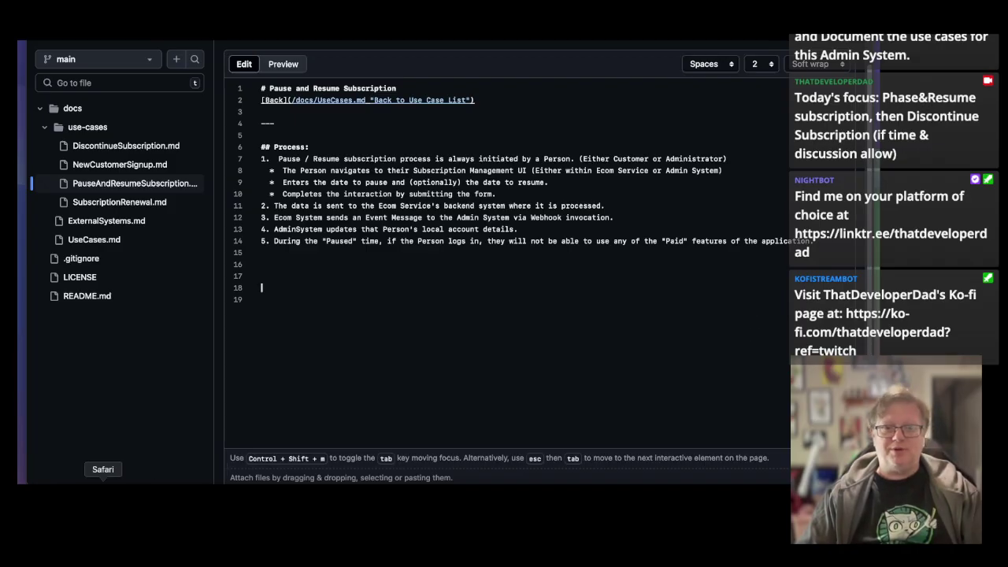
Consult the markdown search window in Safari and append the footnote marker "<sup>1</sup>" to the bullet about entering the pause and resume dates.
{"action": "right_click", "coordinate": [104, 496]}
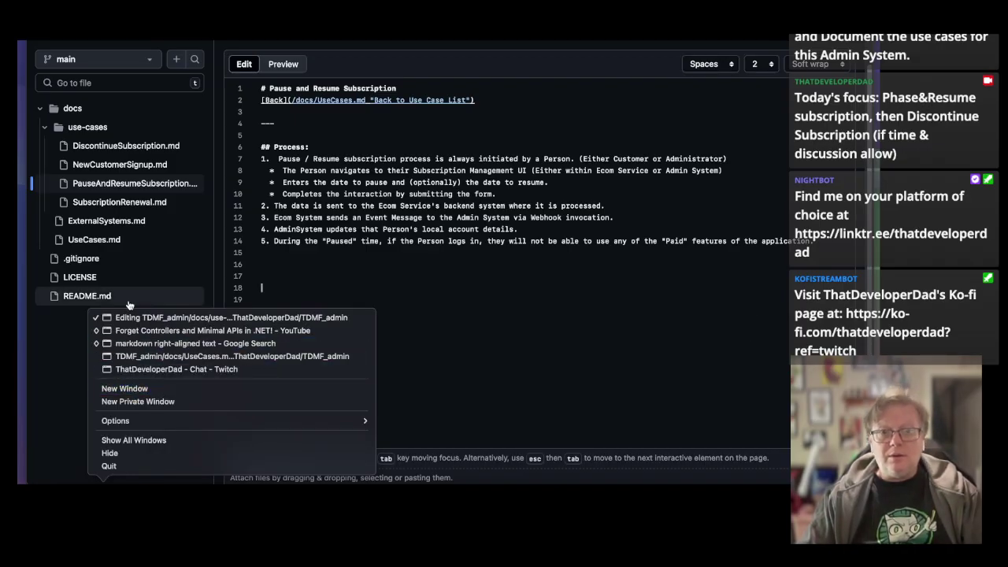
{"action": "left_click", "coordinate": [131, 345]}
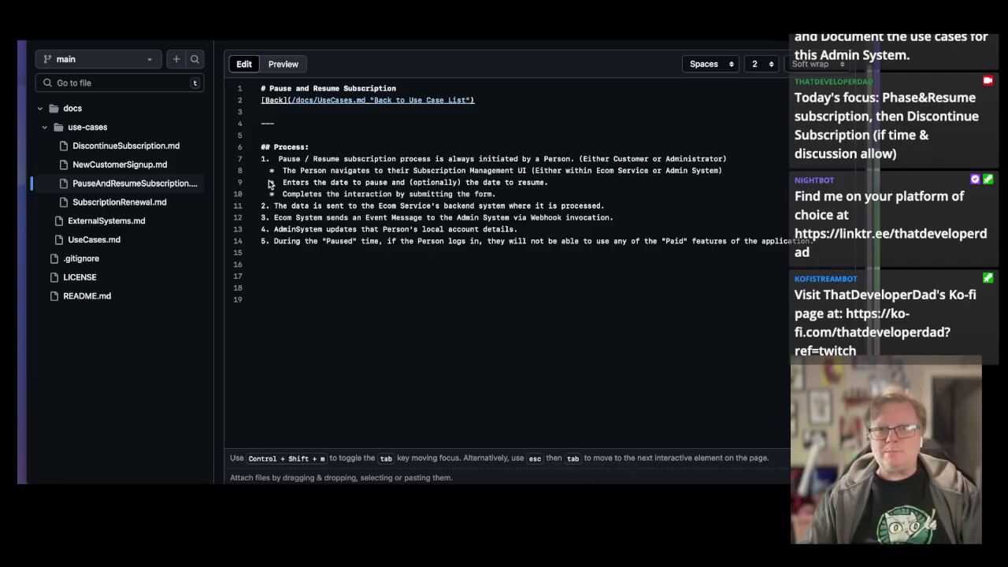
{"action": "left_click", "coordinate": [577, 186]}
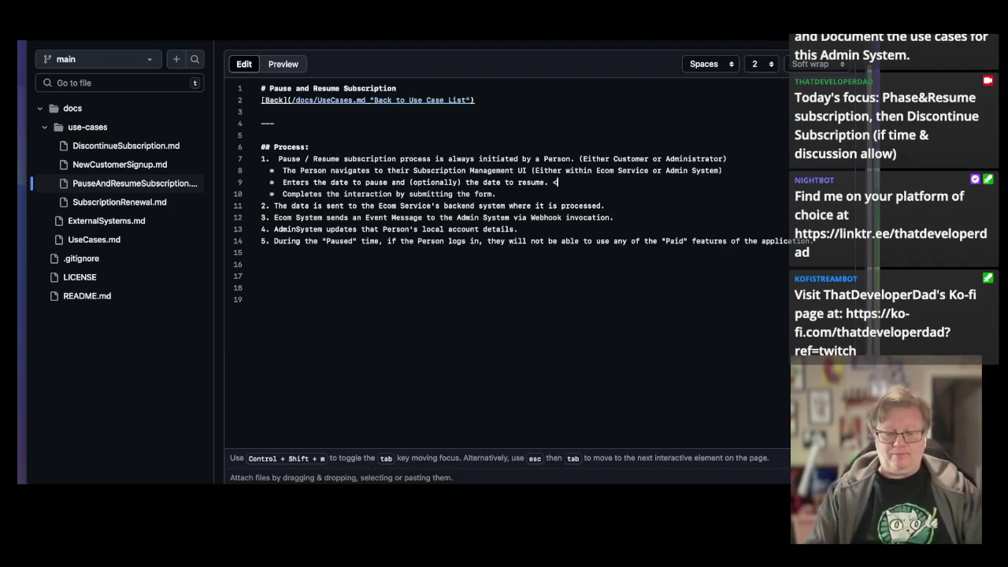
{"action": "type", "text": "<sup>1"}
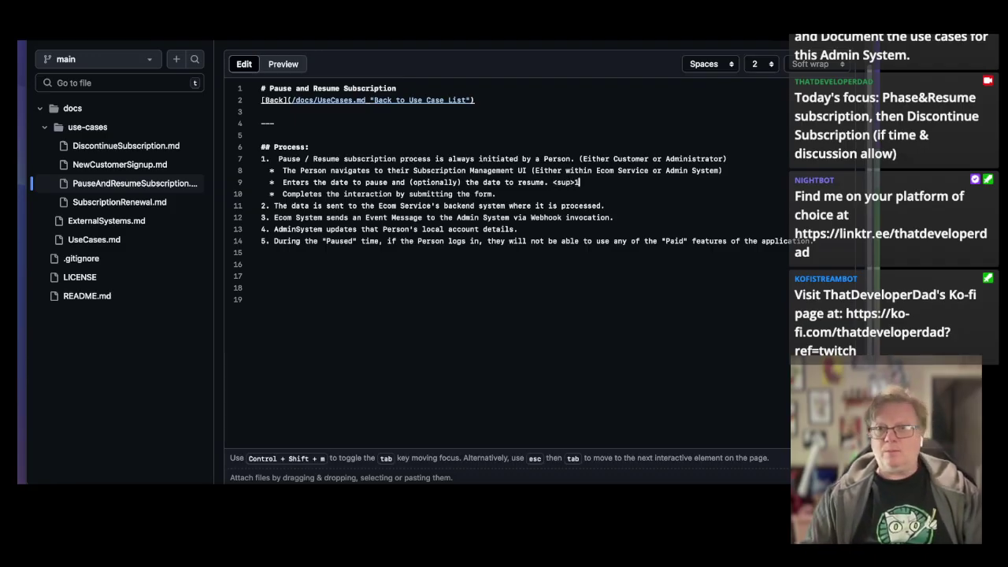
{"action": "type", "text": "</su"}
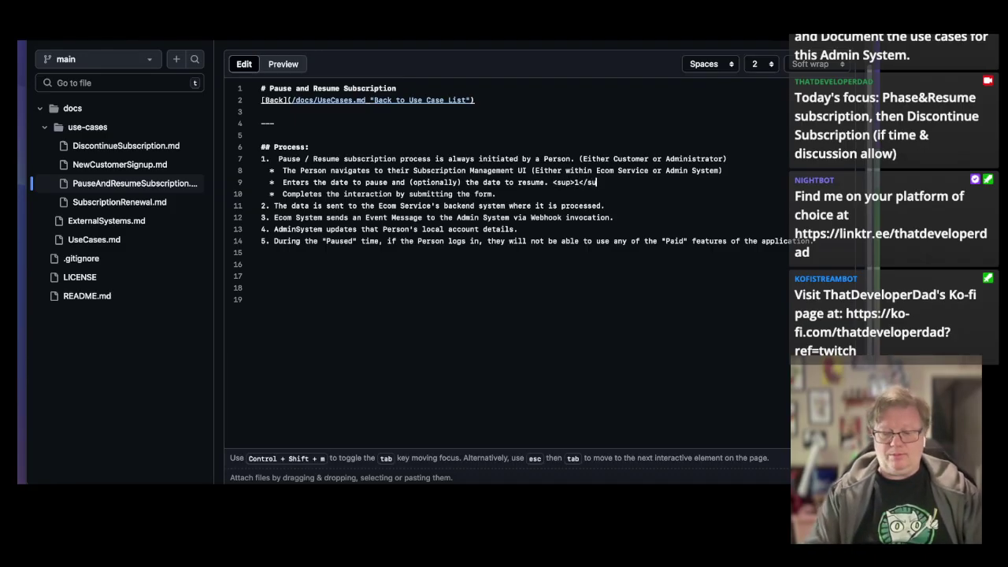
{"action": "type", "text": "p>"}
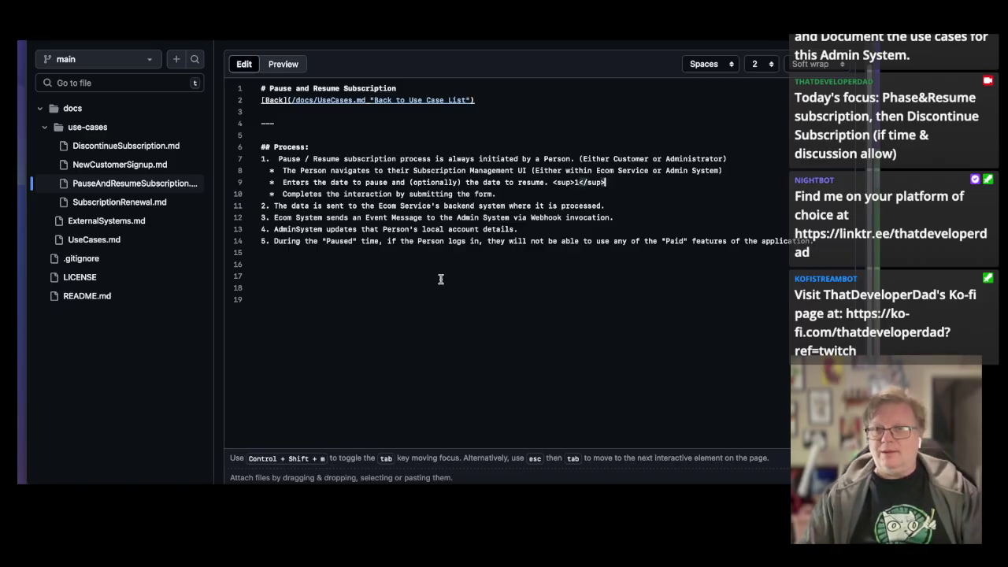
Add the heading "### Footnotes:" below the process list, with the plain numbered item "1." directly under it.
{"action": "left_click", "coordinate": [271, 288]}
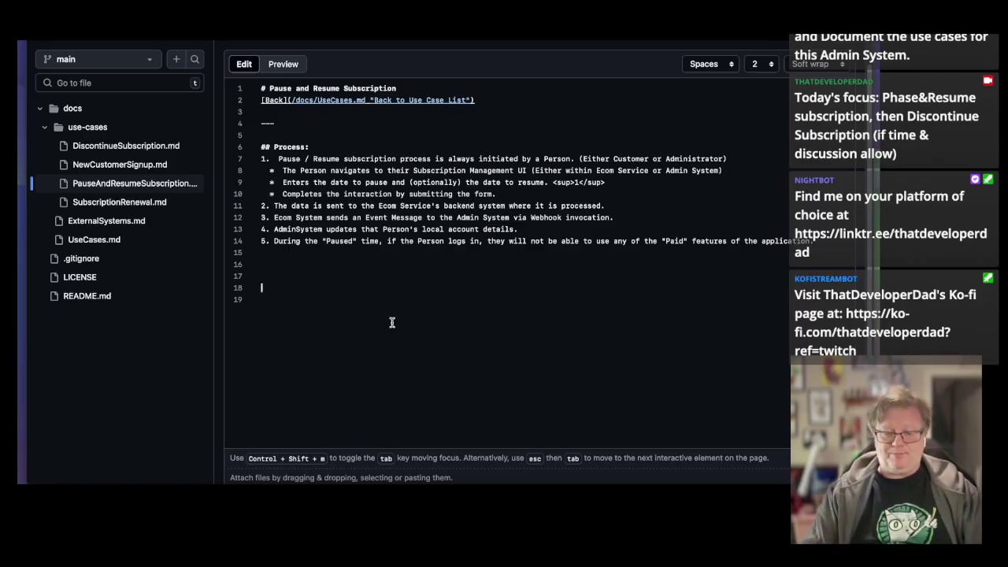
{"action": "type", "text": "<sub"}
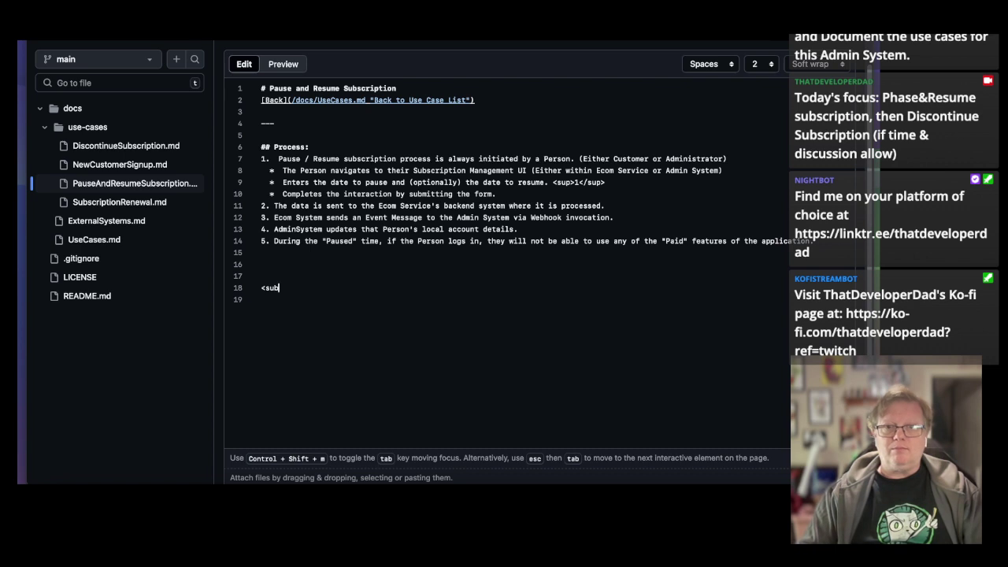
{"action": "type", "text": ">"}
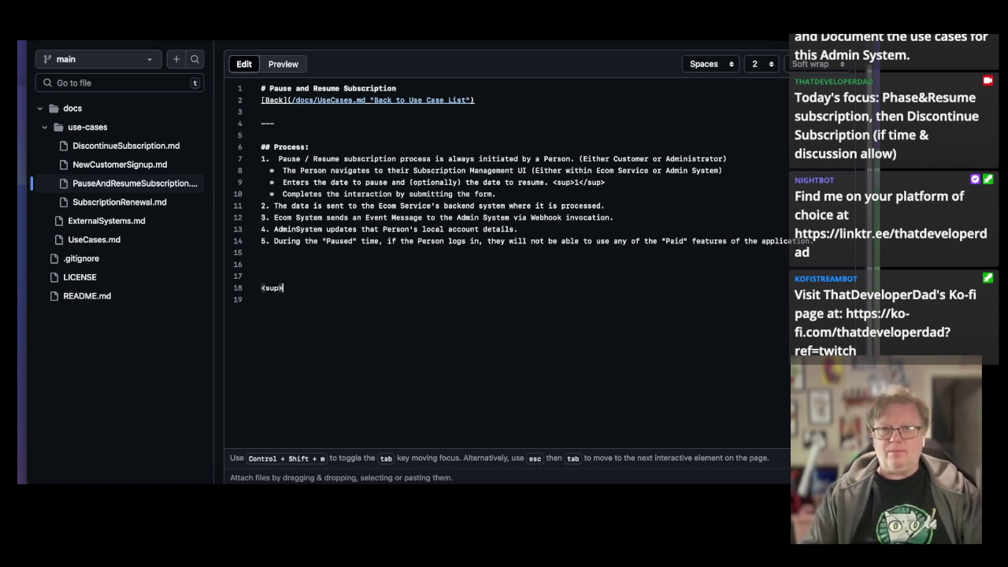
{"action": "type", "text": "1"}
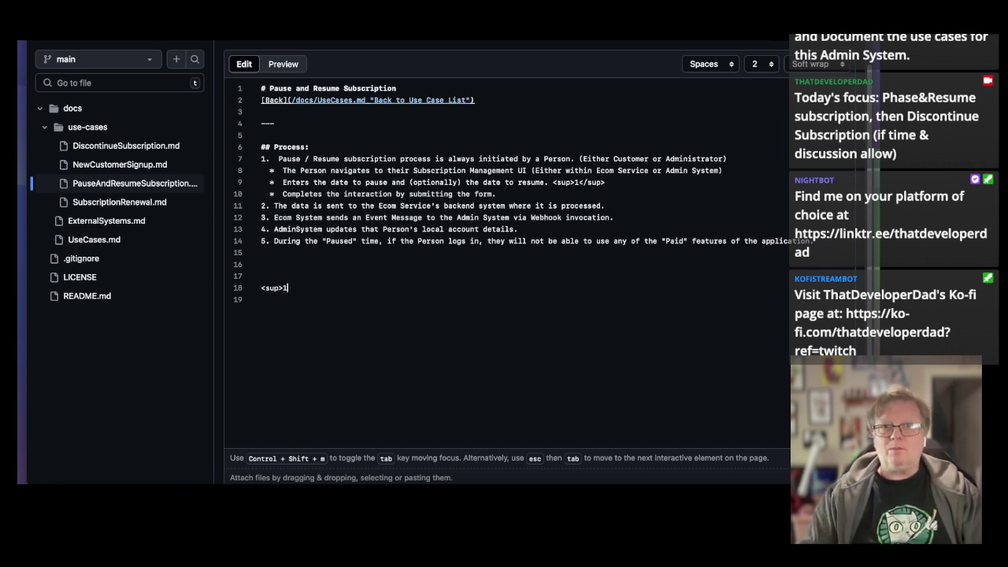
{"action": "key", "text": "Left"}
{"action": "key", "text": "shift+Left"}
{"action": "key", "text": "shift+Left"}
{"action": "key", "text": "shift+Left"}
{"action": "key", "text": "shift+Left"}
{"action": "key", "text": "BackSpace"}
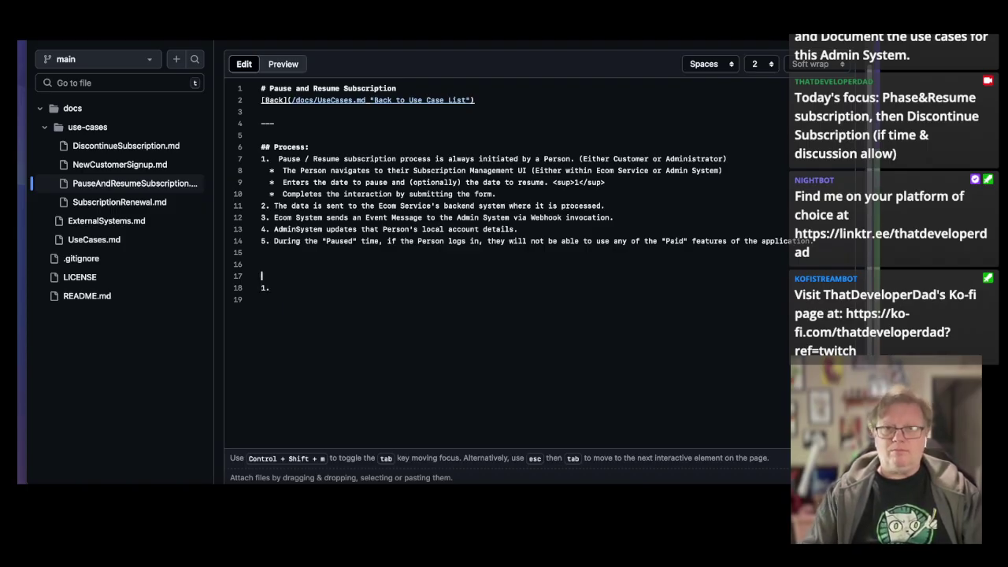
{"action": "type", "text": "Footnotes:"}
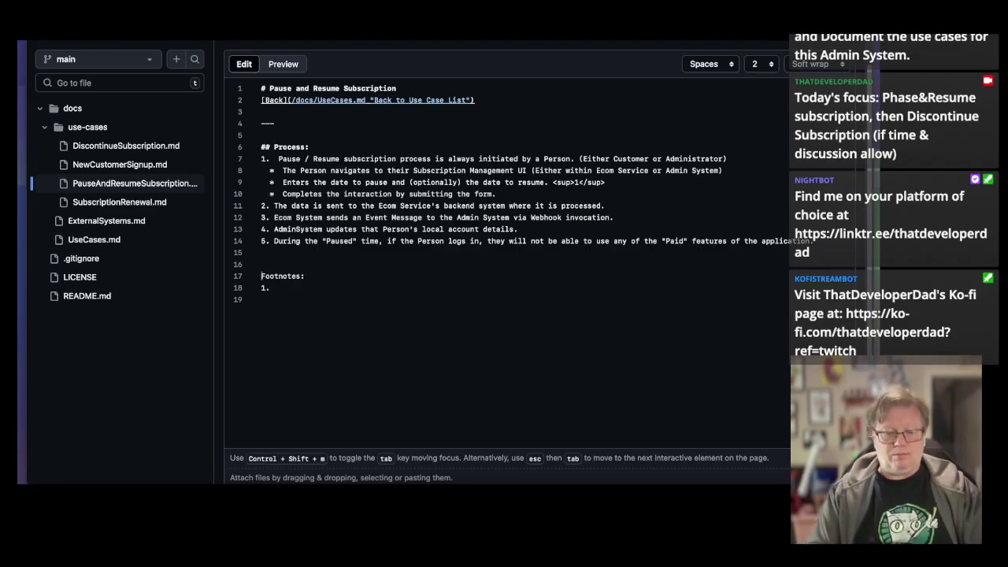
{"action": "type", "text": "### "}
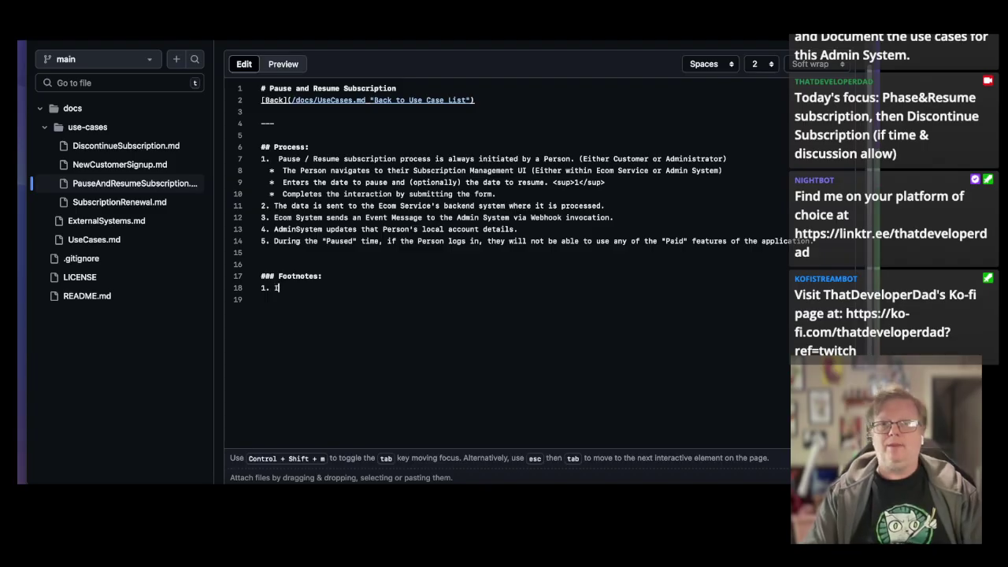
Write footnote 1 as "If possible via the Ecom Service, limit the duration that a Subscriptino can be paused.".
{"action": "type", "text": "possible and a"}
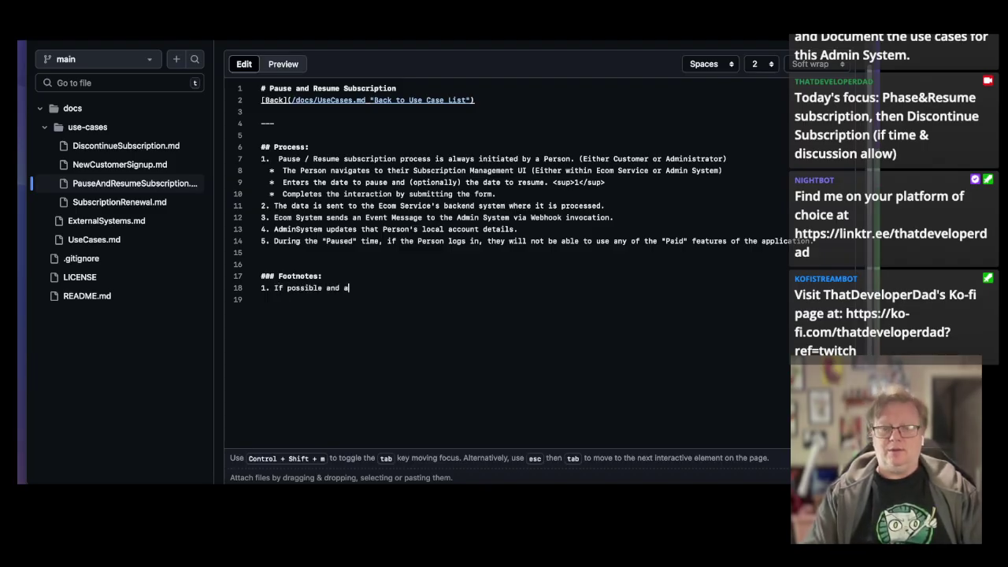
{"action": "key", "text": "BackSpace"}
{"action": "key", "text": "BackSpace"}
{"action": "key", "text": "BackSpace"}
{"action": "key", "text": "BackSpace"}
{"action": "key", "text": "BackSpace"}
{"action": "type", "text": "v"}
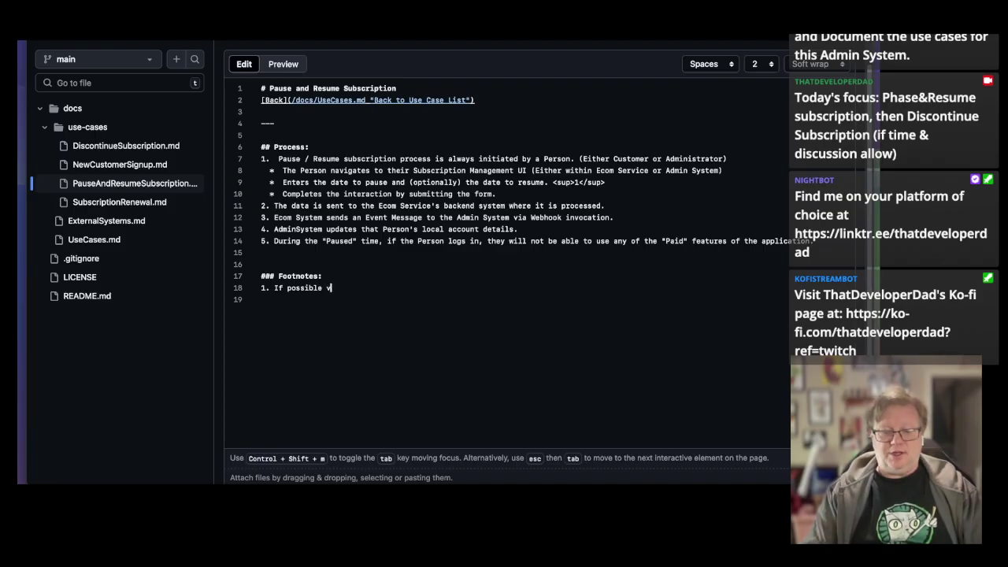
{"action": "type", "text": "ia the ecom"}
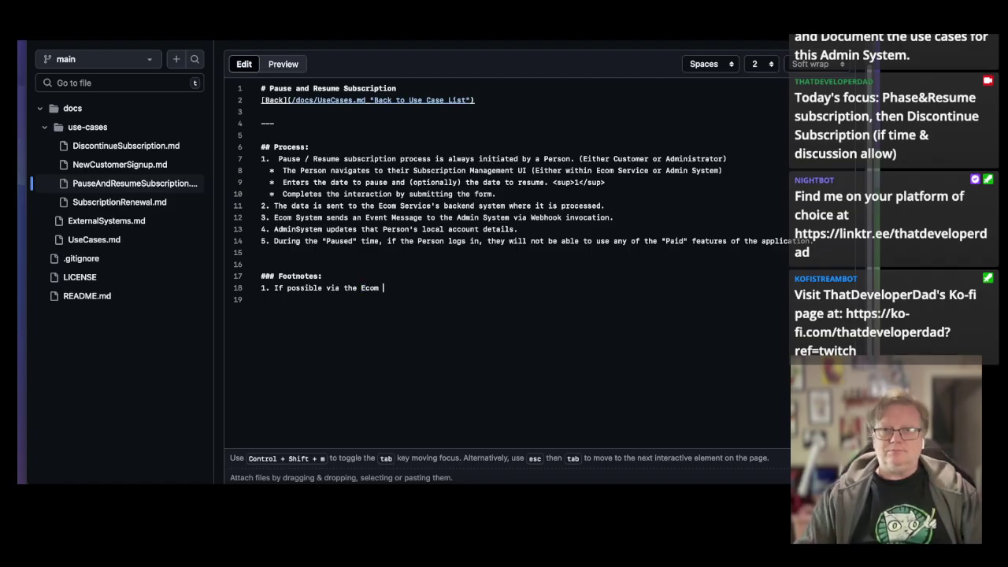
{"action": "type", "text": " Service"}
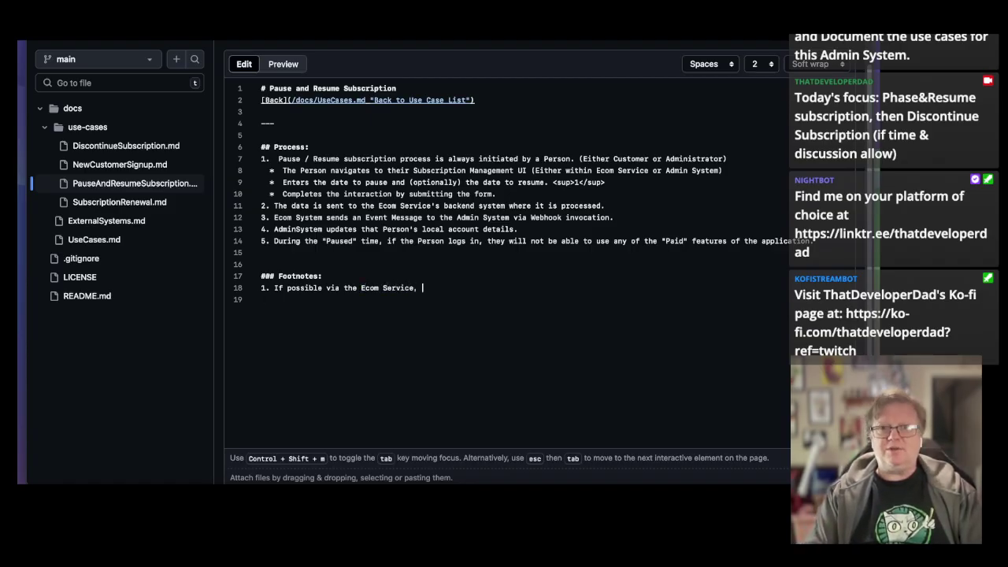
{"action": "type", "text": ", limit the "}
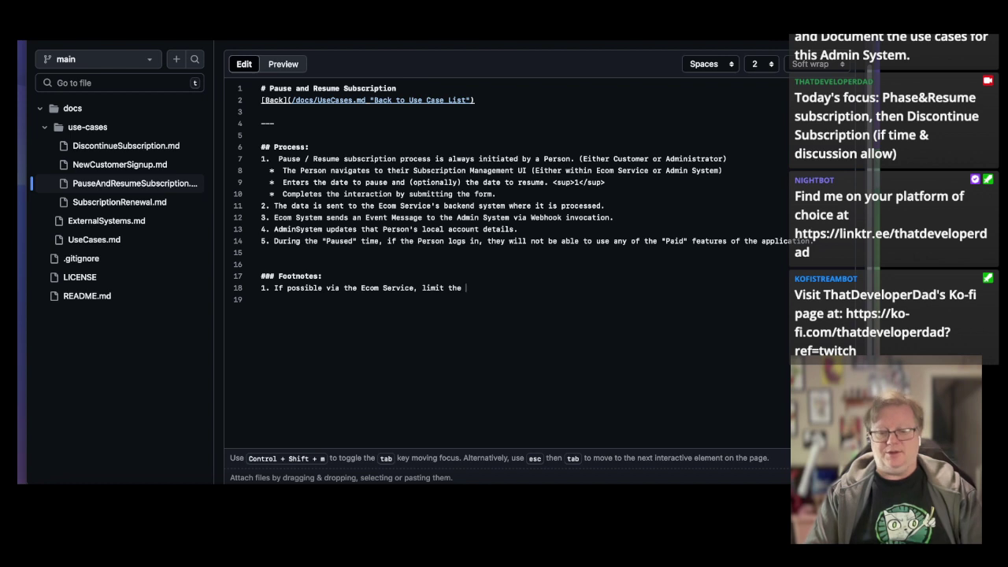
{"action": "type", "text": "duration that "}
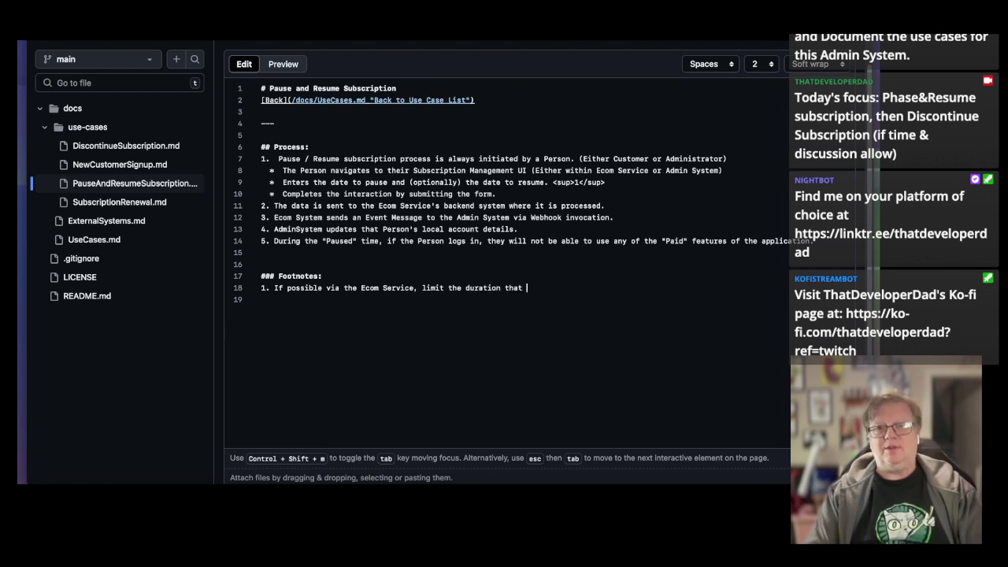
{"action": "type", "text": "a Subscriptino "}
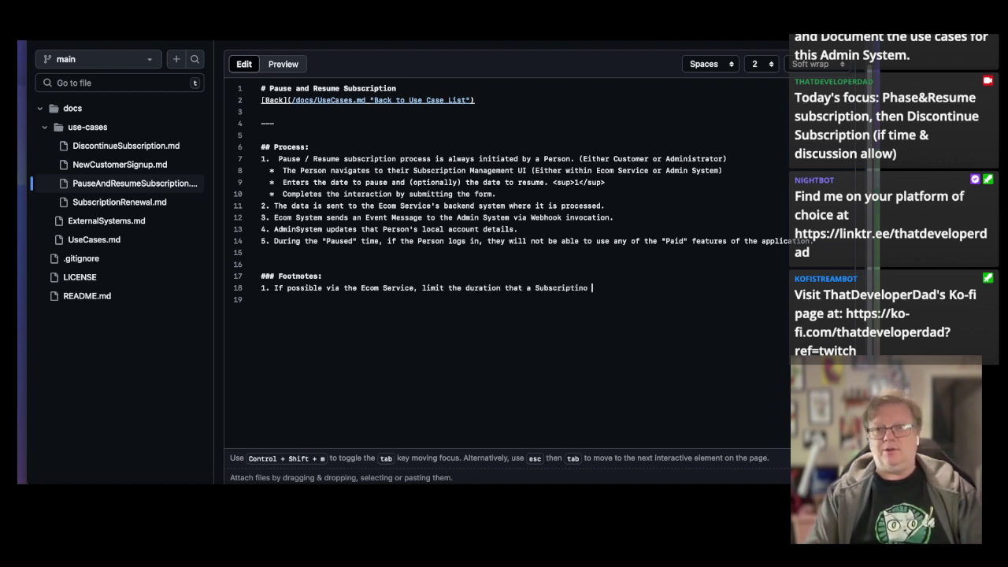
{"action": "type", "text": "can be pause"}
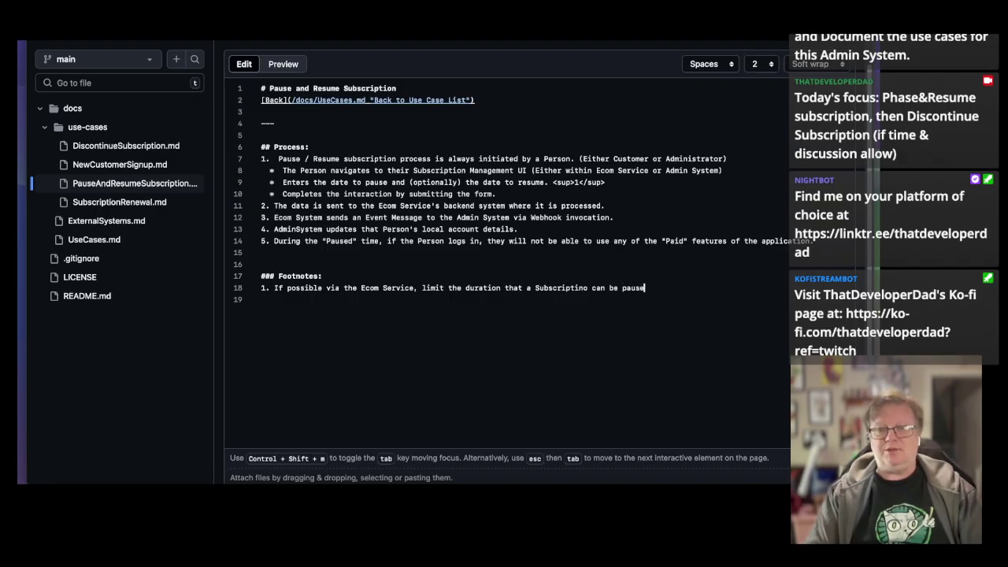
{"action": "type", "text": "d."}
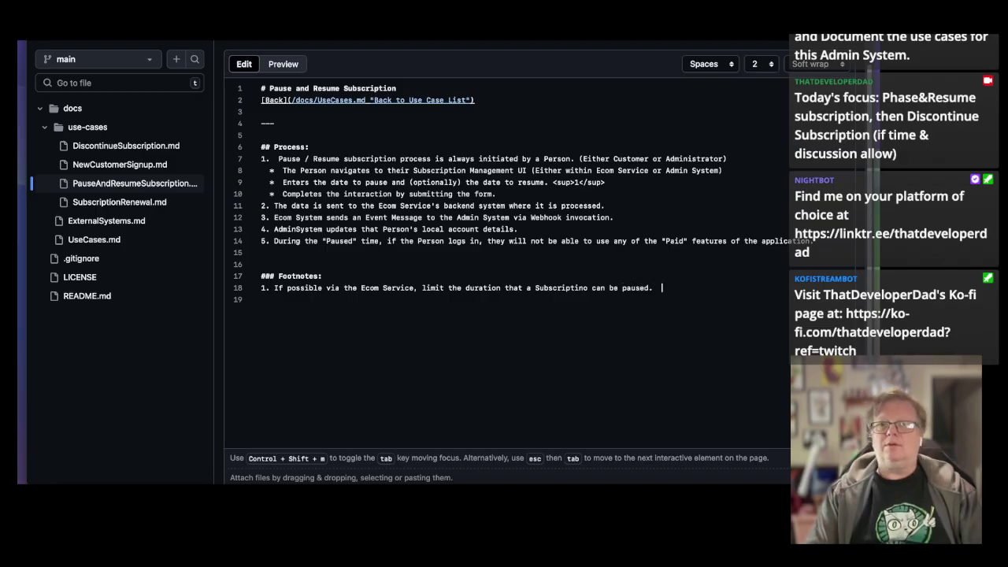
Extend footnote 1 with "Also limit the number of times that a subscription may be paused during a calendar year.".
{"action": "type", "text": "  Also limit the"}
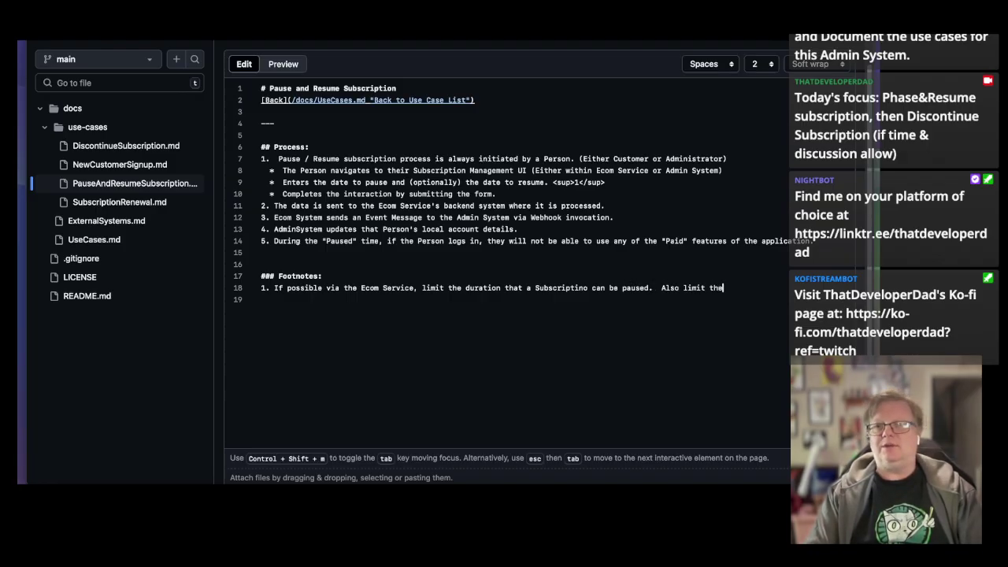
{"action": "type", "text": " number of tim"}
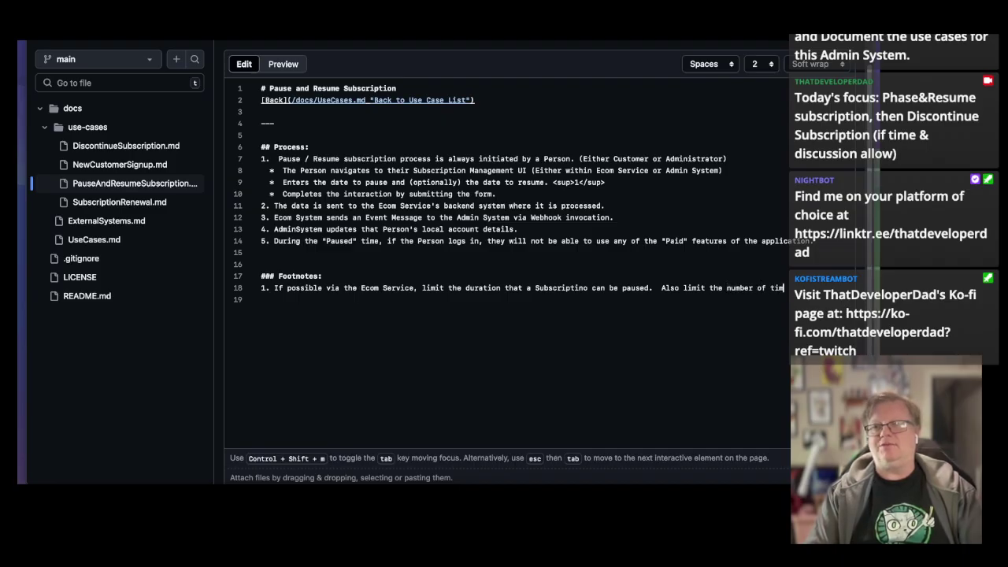
{"action": "type", "text": "es that a subs"}
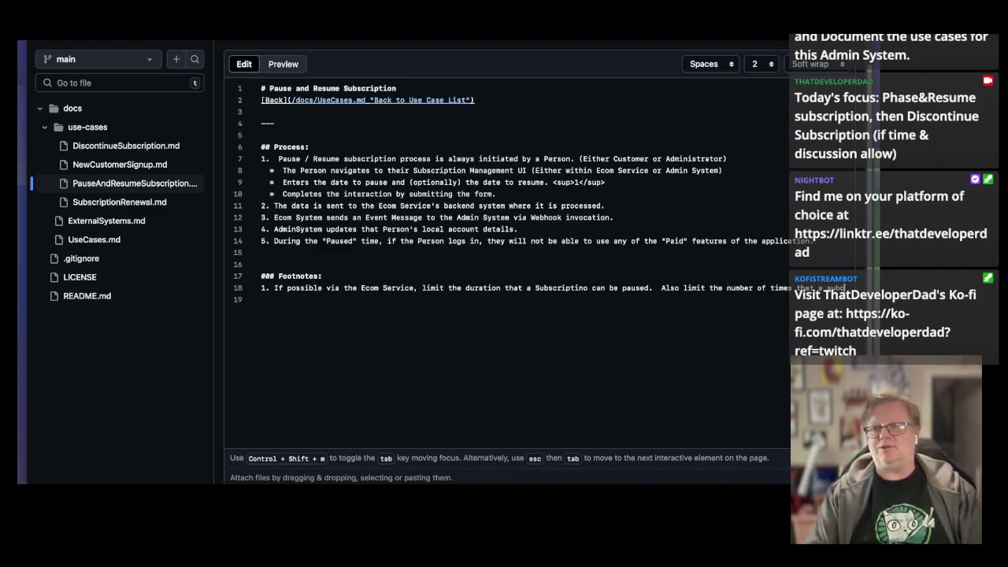
{"action": "type", "text": "cription "}
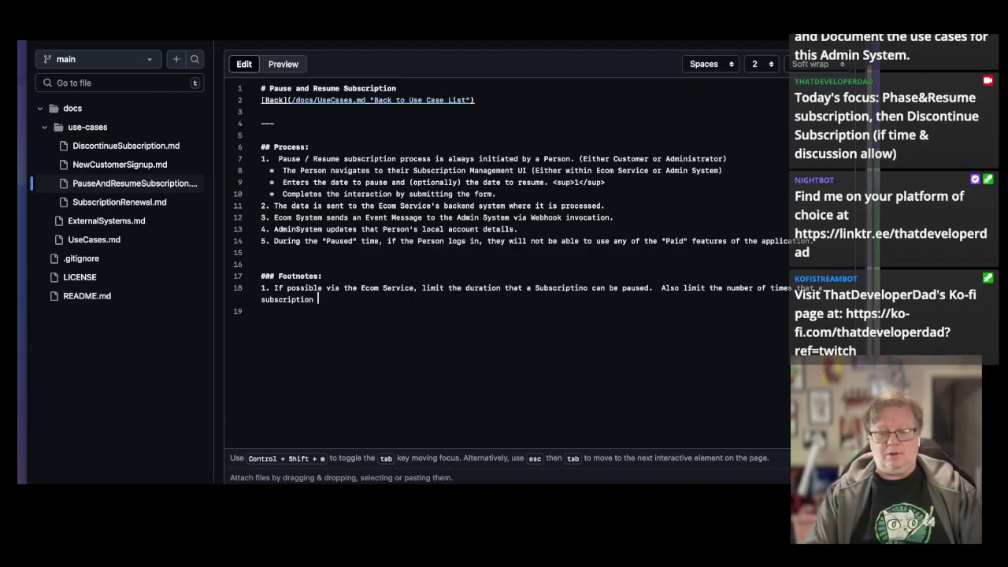
{"action": "type", "text": "may be paused "}
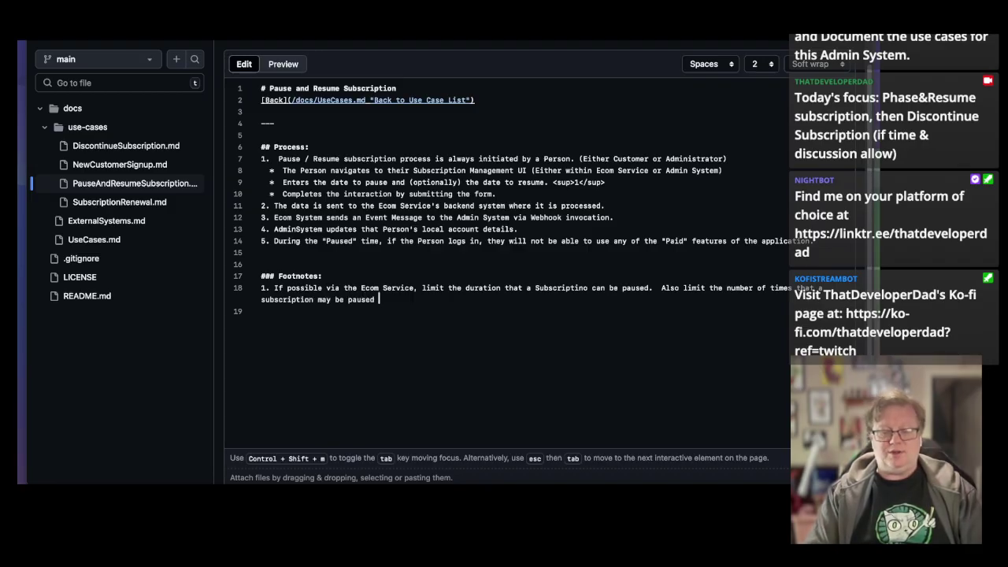
{"action": "type", "text": "during a cal"}
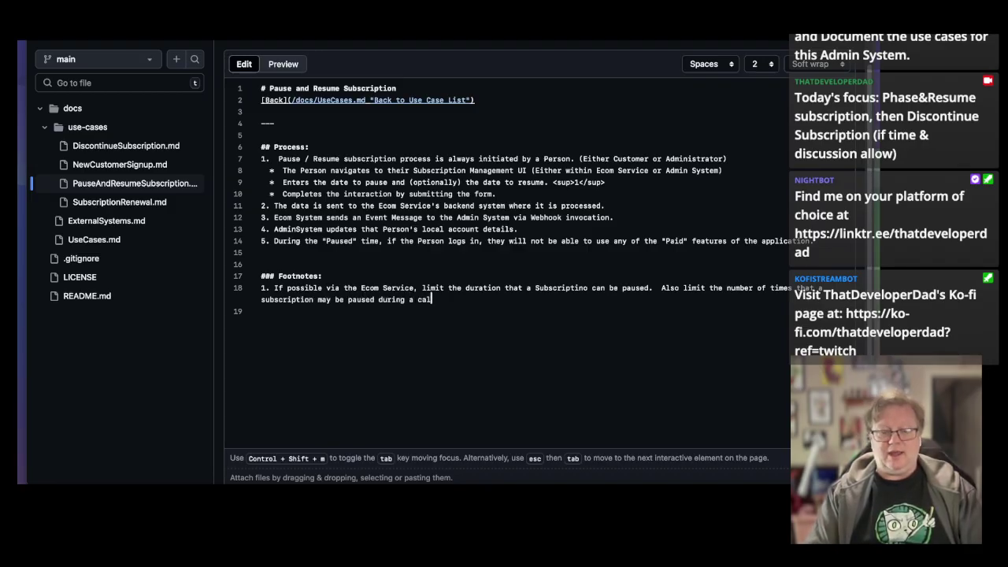
{"action": "type", "text": "endar year."}
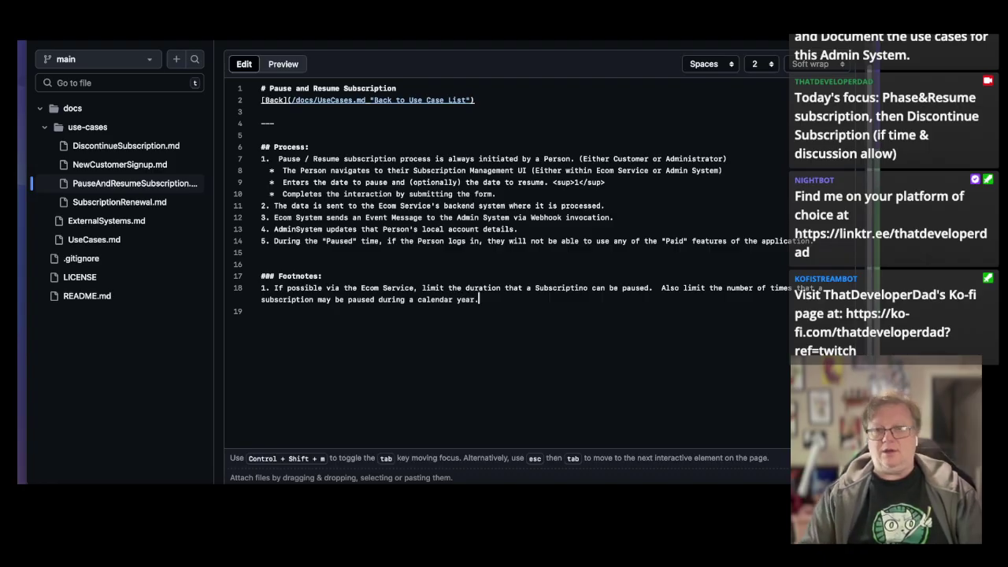
Preview the rendered use case with its footnote and return to editing at the end of the pause and resume dates bullet.
{"action": "left_click", "coordinate": [284, 64]}
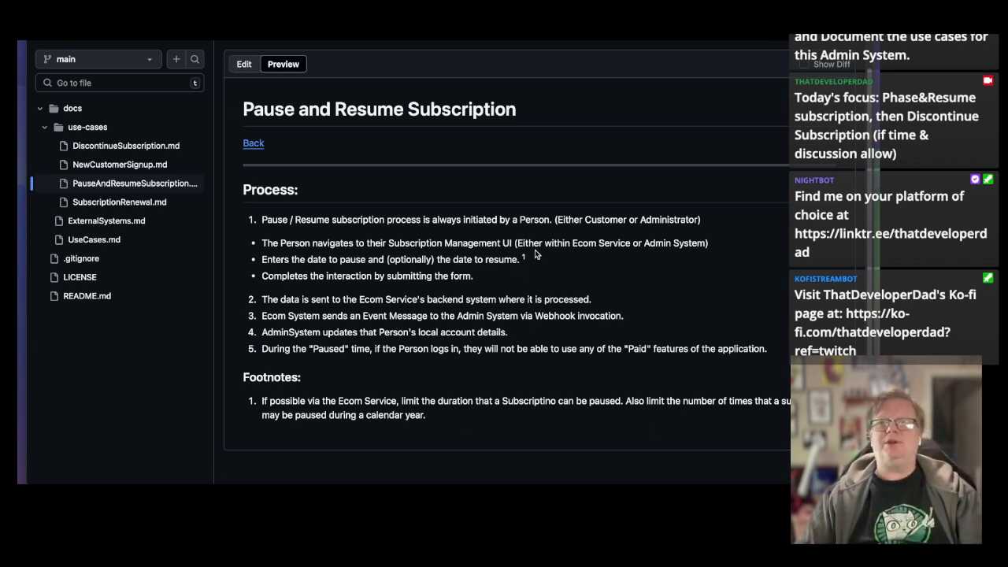
{"action": "left_click", "coordinate": [245, 65]}
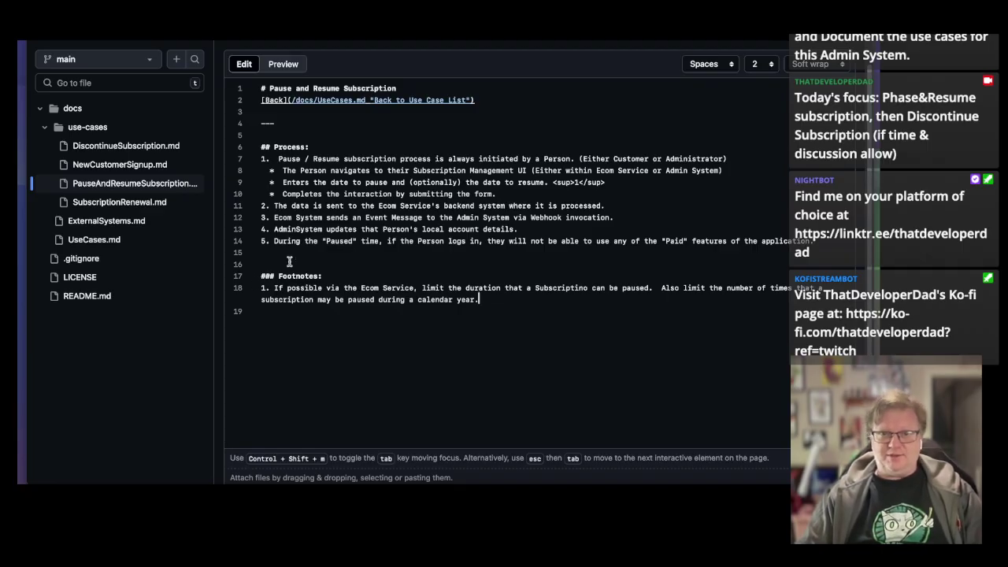
{"action": "left_click", "coordinate": [655, 183]}
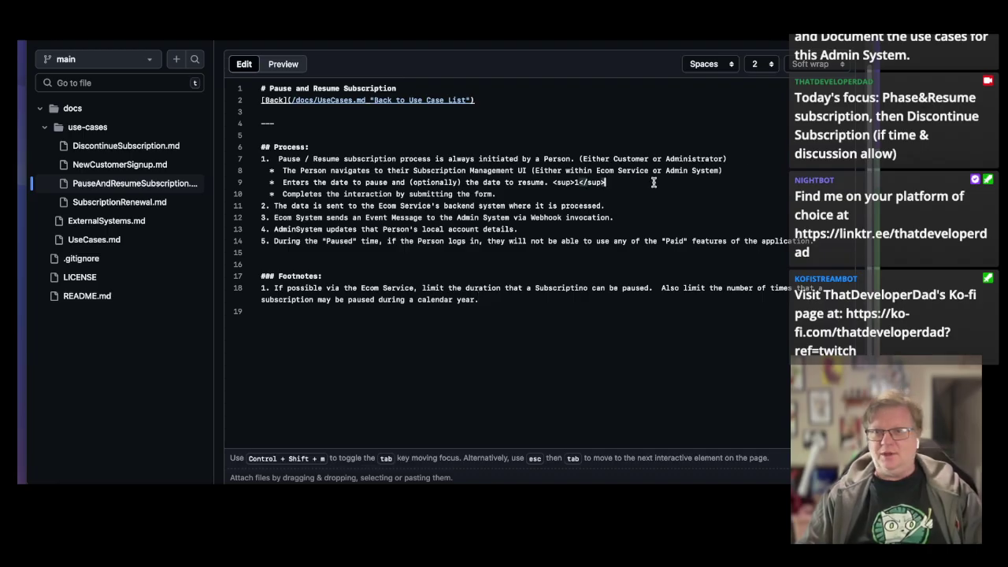
Append the subscript "<sub>yes, daddy</sub>" after the footnote 1 marker on the pause and resume dates bullet.
{"action": "type", "text": "<sub"}
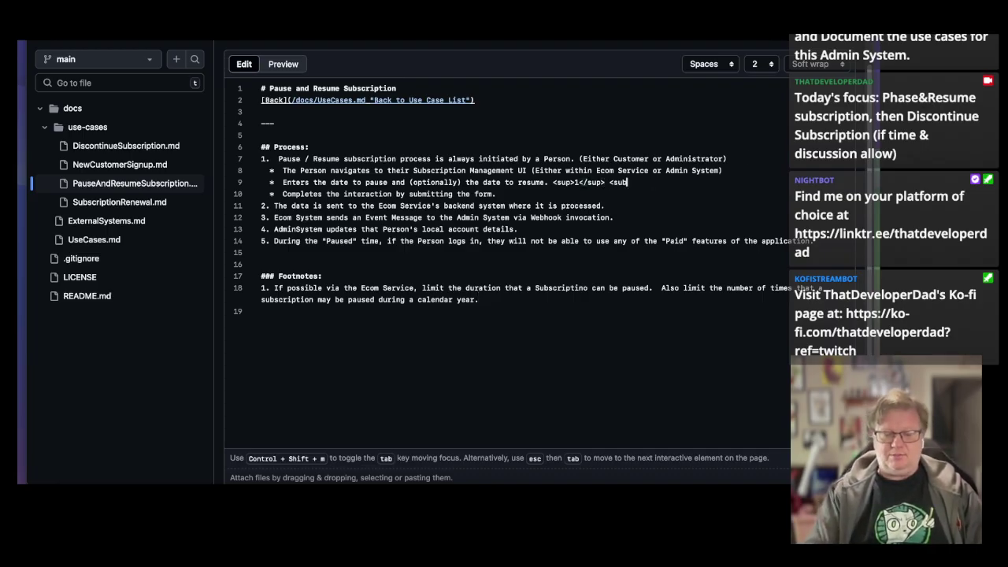
{"action": "type", "text": ">"}
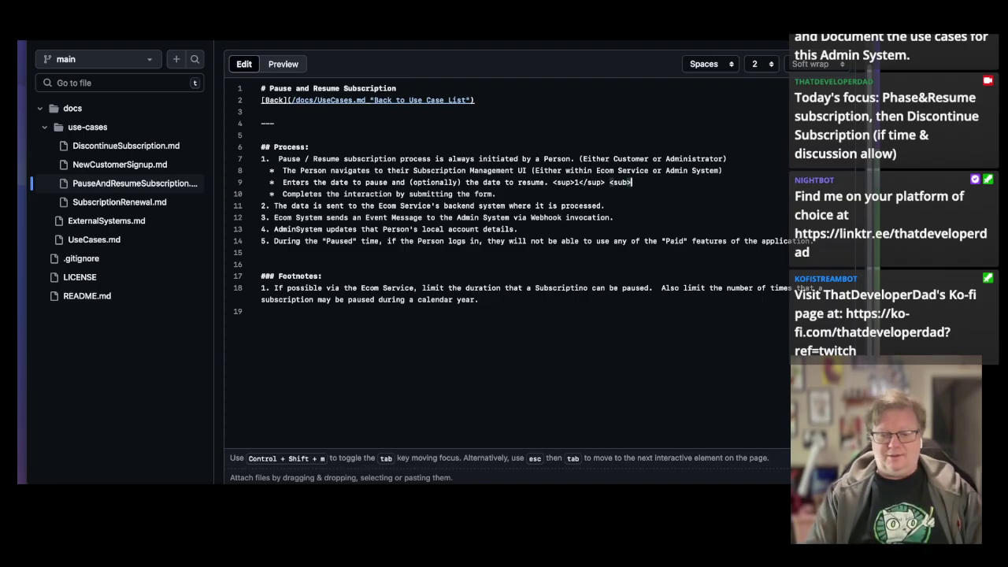
{"action": "type", "text": "yes dadd"}
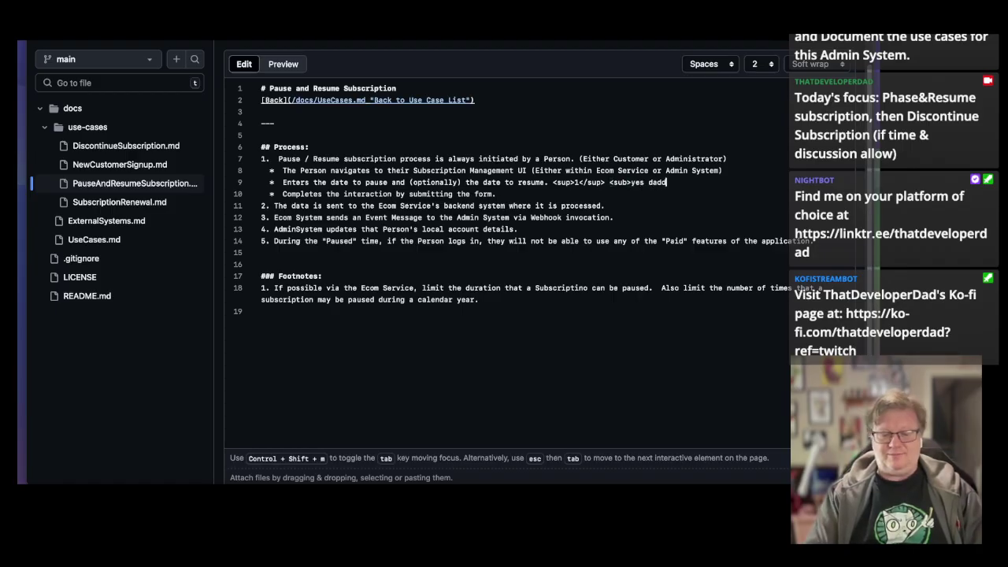
{"action": "type", "text": "y</d"}
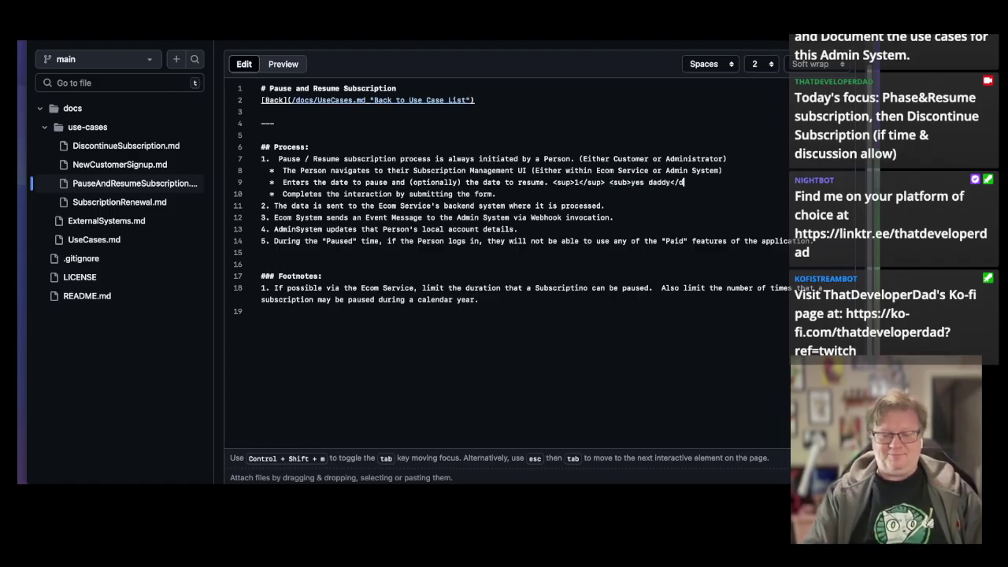
{"action": "key", "text": "BackSpace"}
{"action": "type", "text": "sub>"}
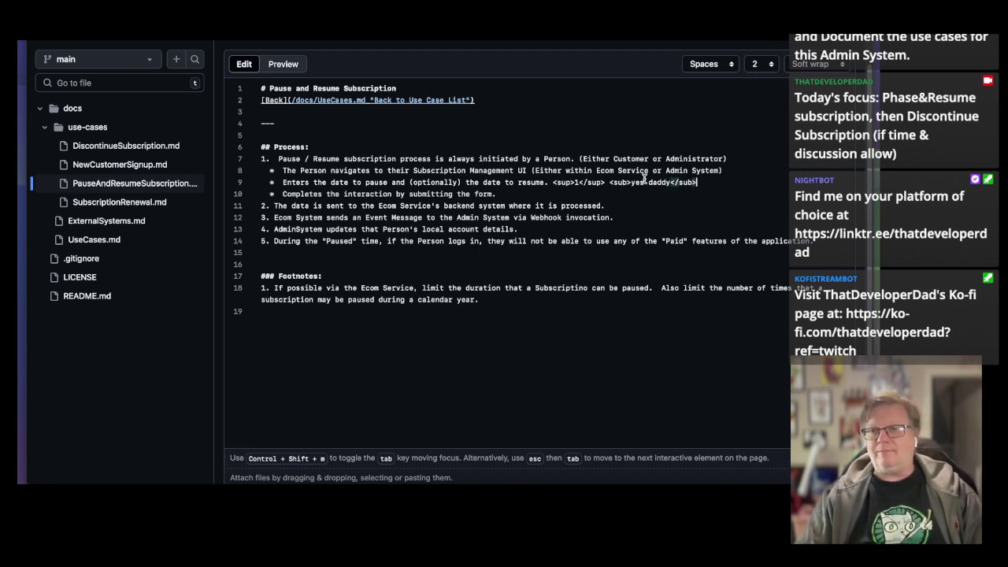
{"action": "left_click", "coordinate": [645, 182]}
{"action": "type", "text": ","}
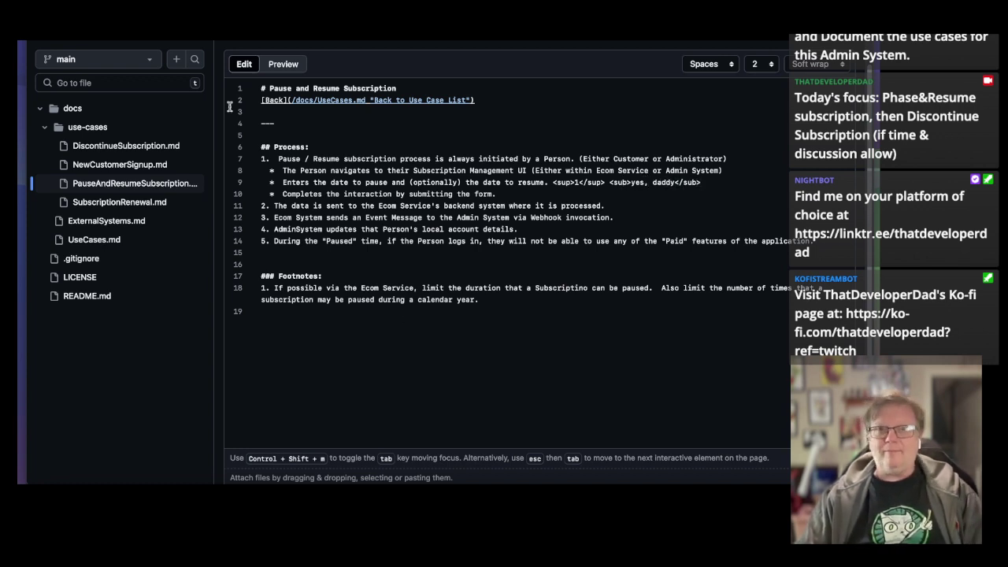
Preview the rendered subscript, then remove "<sub>yes, daddy</sub>" from the pause and resume dates bullet.
{"action": "left_click", "coordinate": [282, 64]}
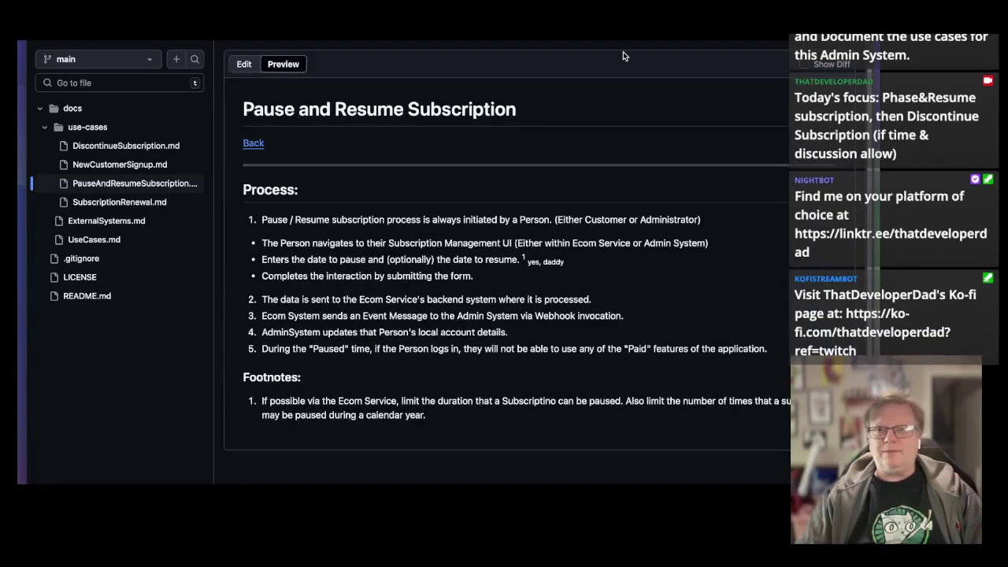
{"action": "left_click_drag", "start_coordinate": [526, 262], "coordinate": [589, 256]}
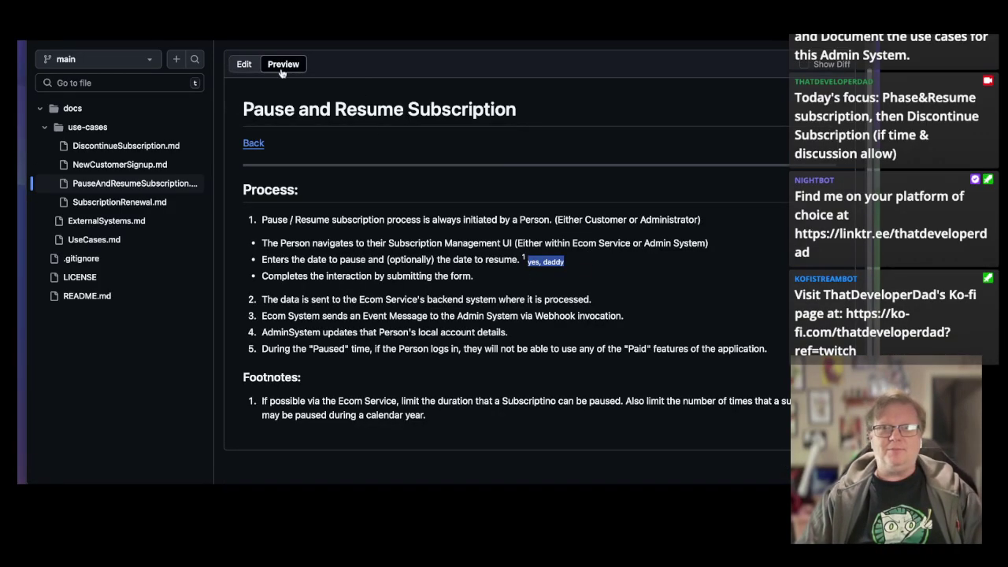
{"action": "left_click", "coordinate": [242, 65]}
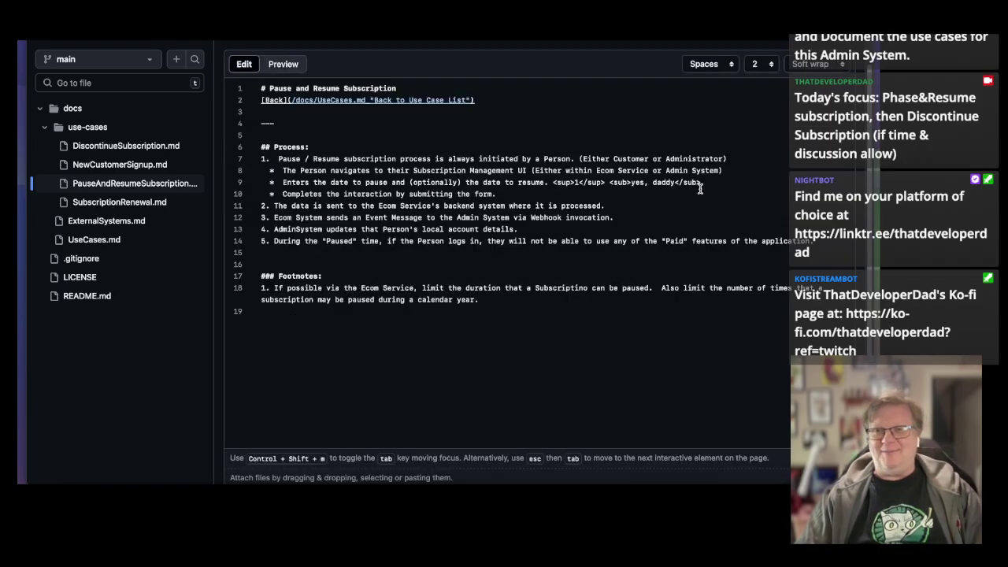
{"action": "left_click_drag", "start_coordinate": [701, 182], "coordinate": [609, 184]}
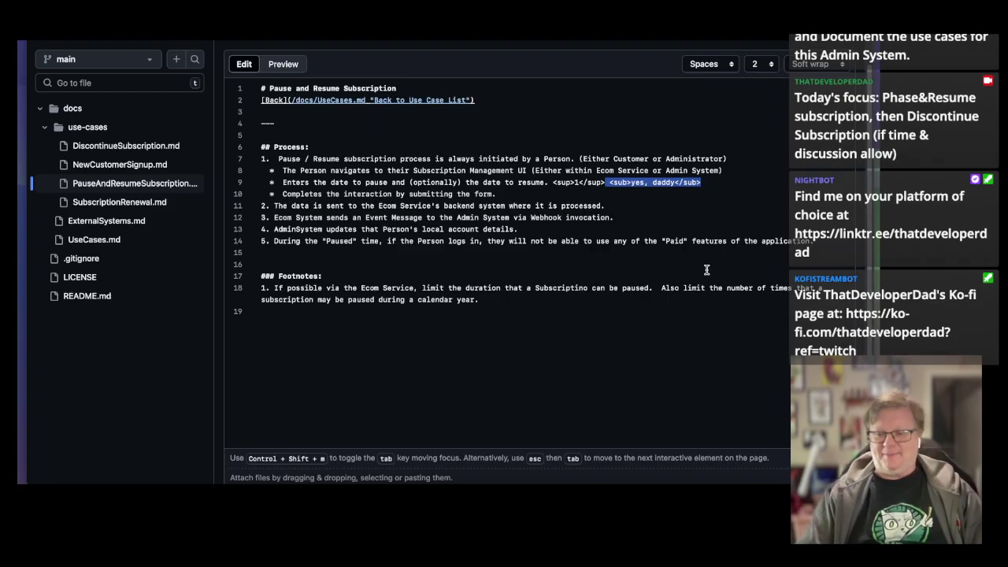
{"action": "key", "text": "BackSpace"}
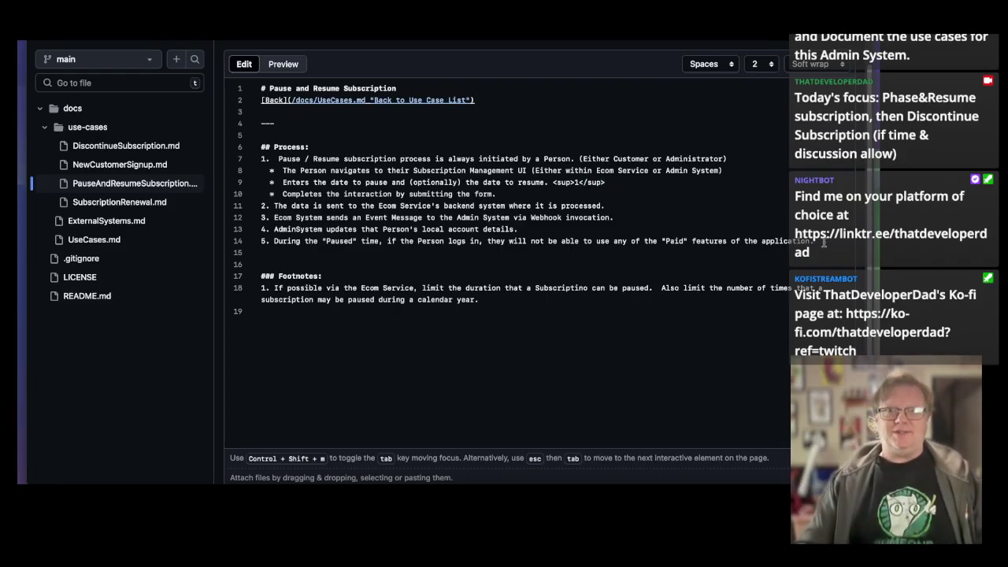
Add the heading "## Activities:" between the process list and the footnotes, with an empty line directly under it.
{"action": "key", "text": "Return"}
{"action": "key", "text": "Return"}
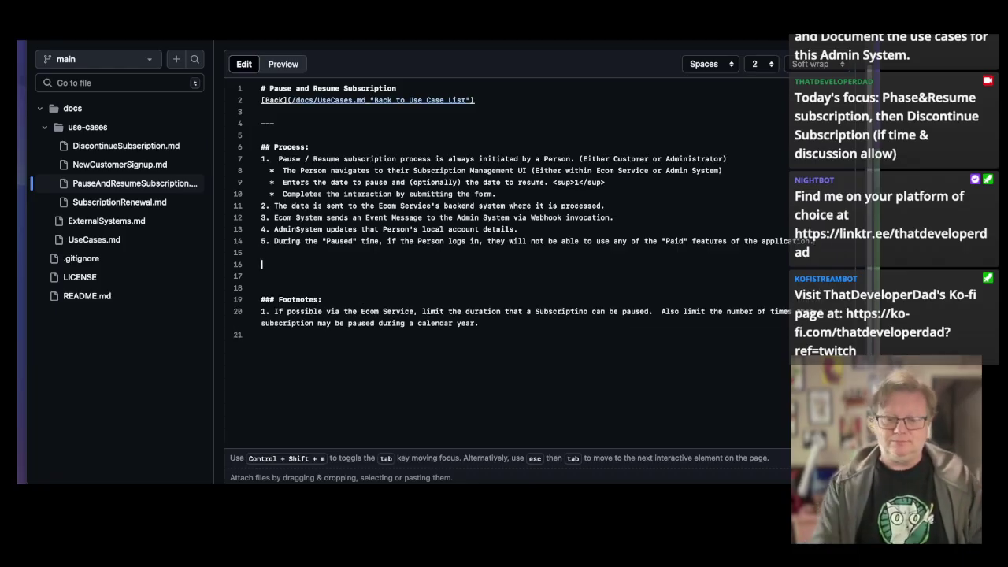
{"action": "type", "text": "#"}
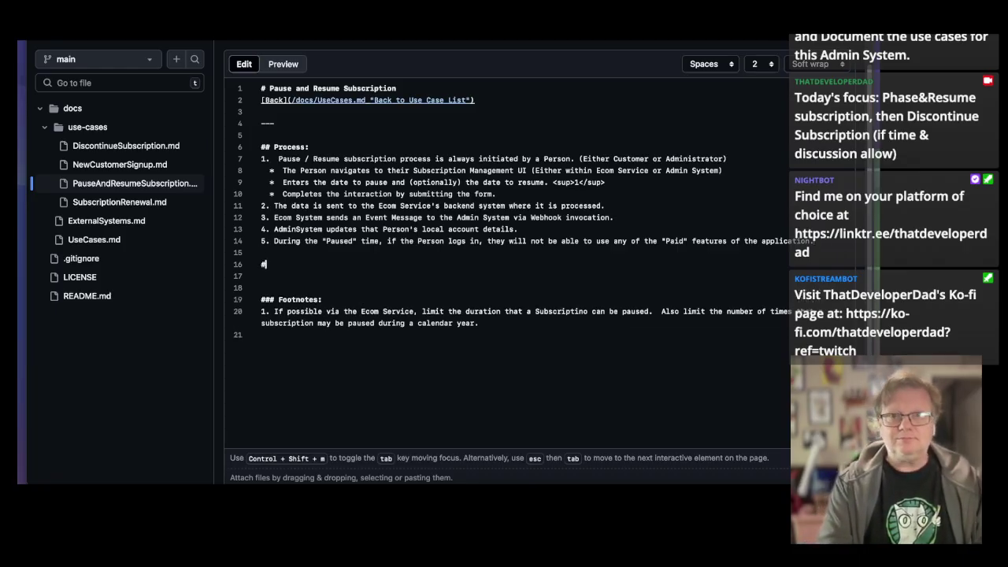
{"action": "type", "text": "# Ac"}
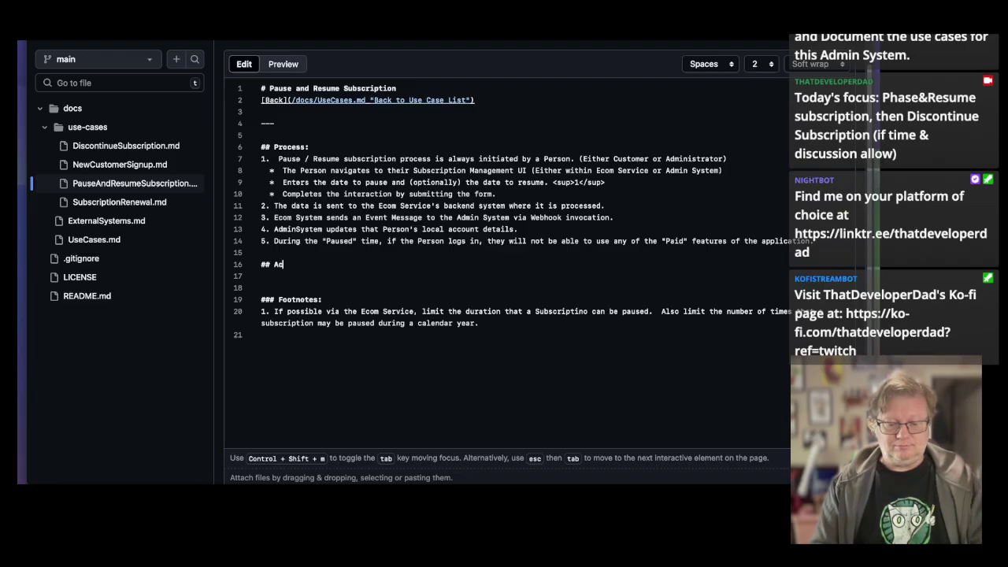
{"action": "type", "text": "tivities"}
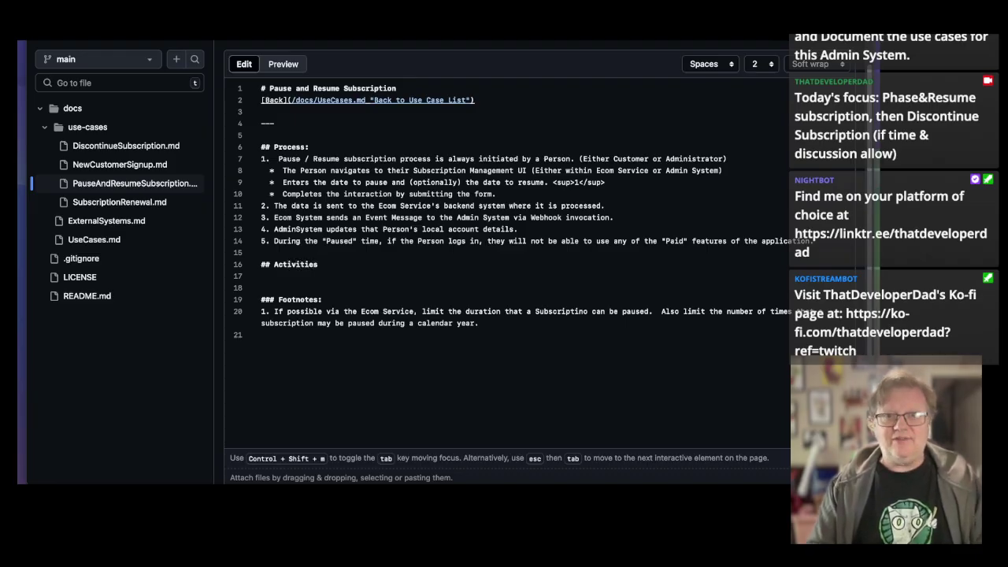
{"action": "type", "text": ":"}
{"action": "key", "text": "Return"}
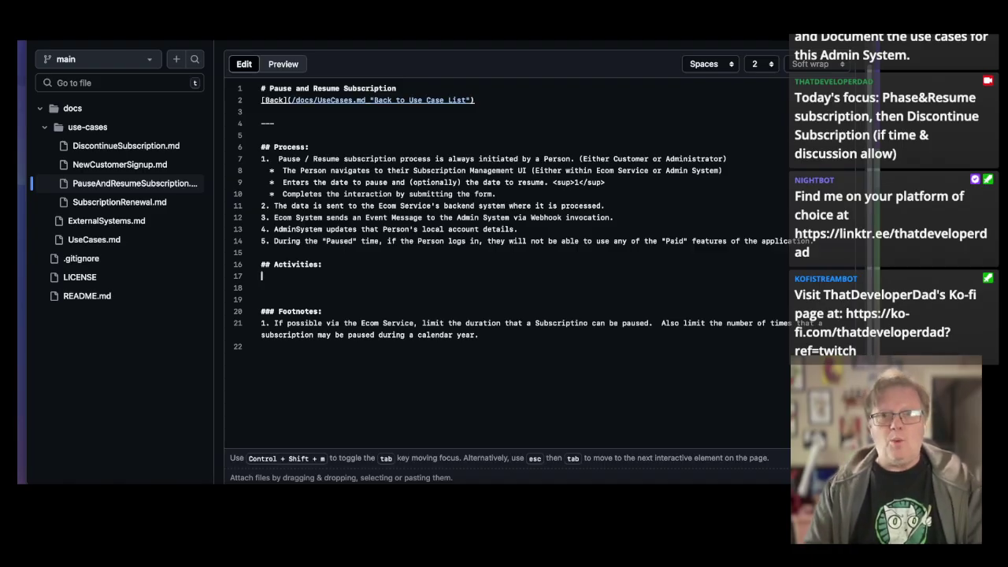
Write the subheading "### Receive SubscriptionPaused (sic) event in WebHook" under the Activities heading.
{"action": "type", "text": "###"}
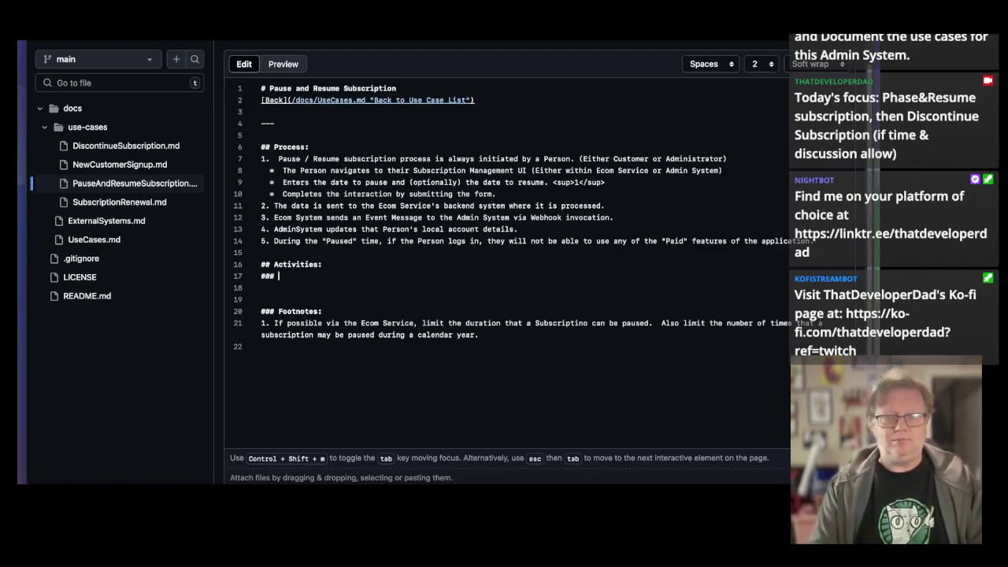
{"action": "type", "text": " Receive"}
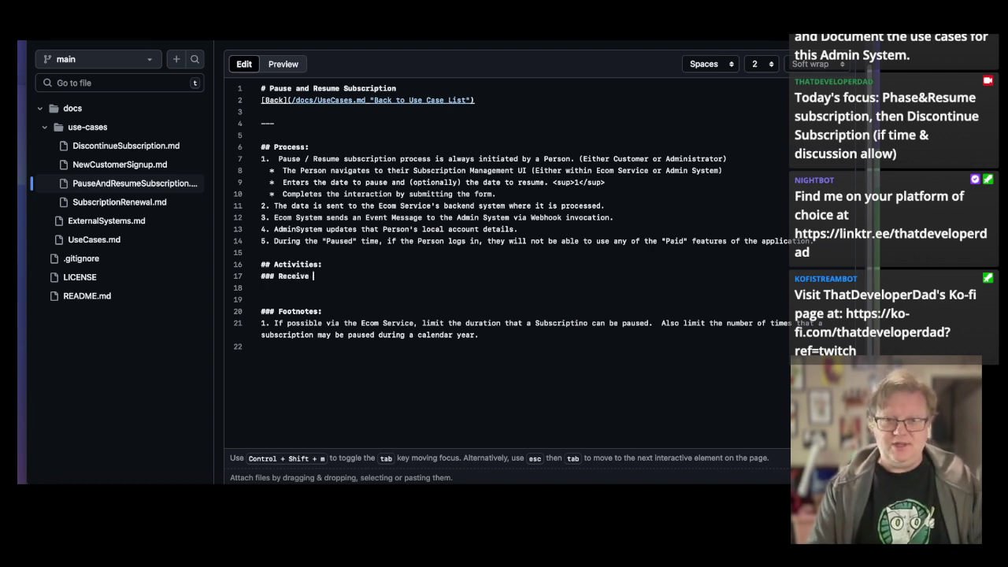
{"action": "type", "text": " Pause"}
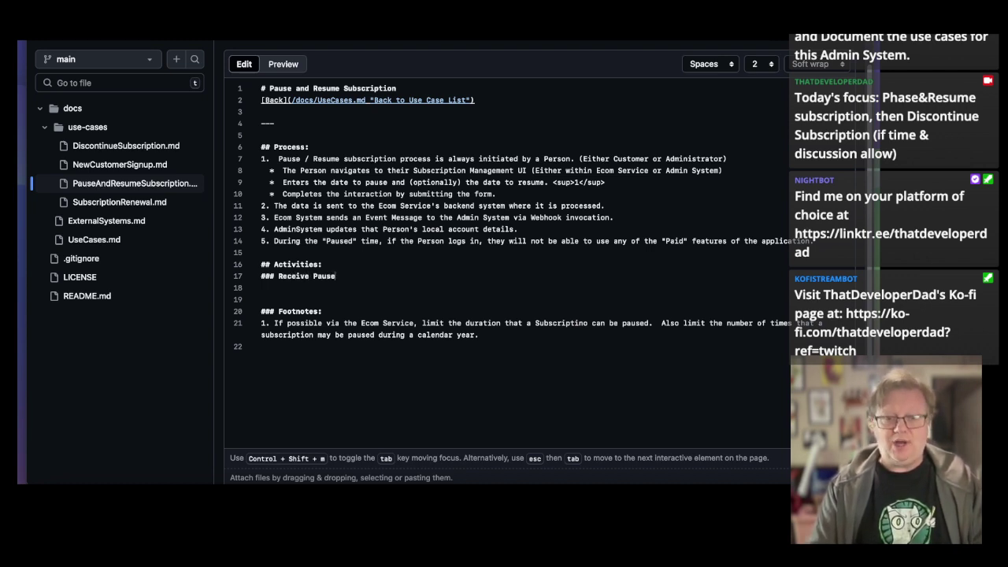
{"action": "key", "text": "BackSpace"}
{"action": "key", "text": "BackSpace"}
{"action": "key", "text": "BackSpace"}
{"action": "key", "text": "BackSpace"}
{"action": "key", "text": "BackSpace"}
{"action": "key", "text": "BackSpace"}
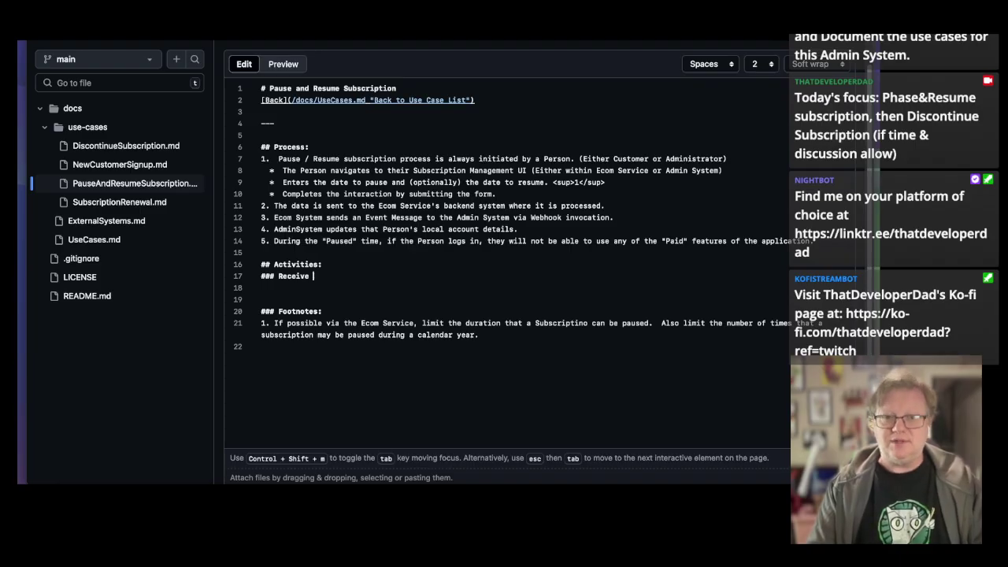
{"action": "type", "text": "SubscriptionP"}
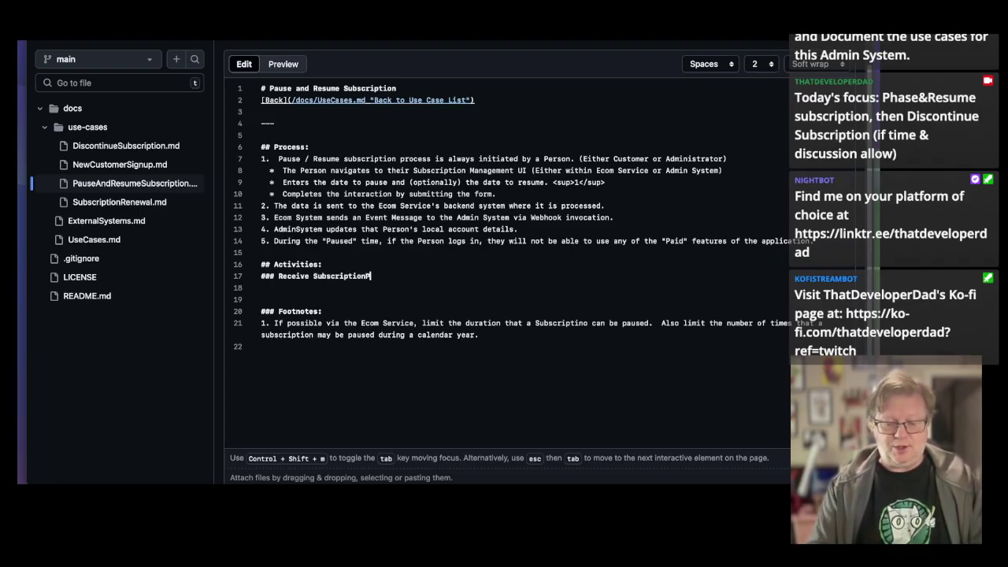
{"action": "type", "text": "aused (s"}
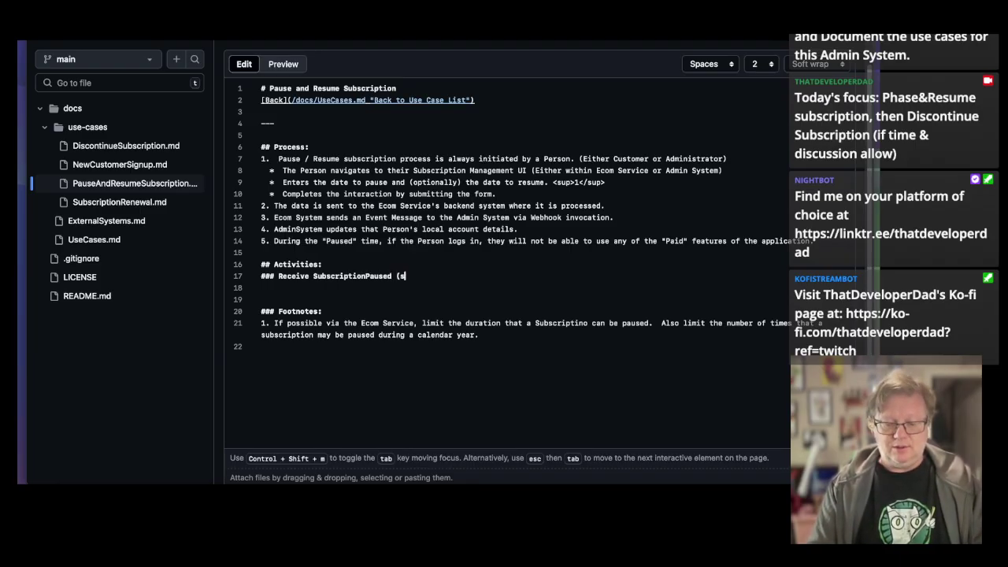
{"action": "type", "text": "ic) event "}
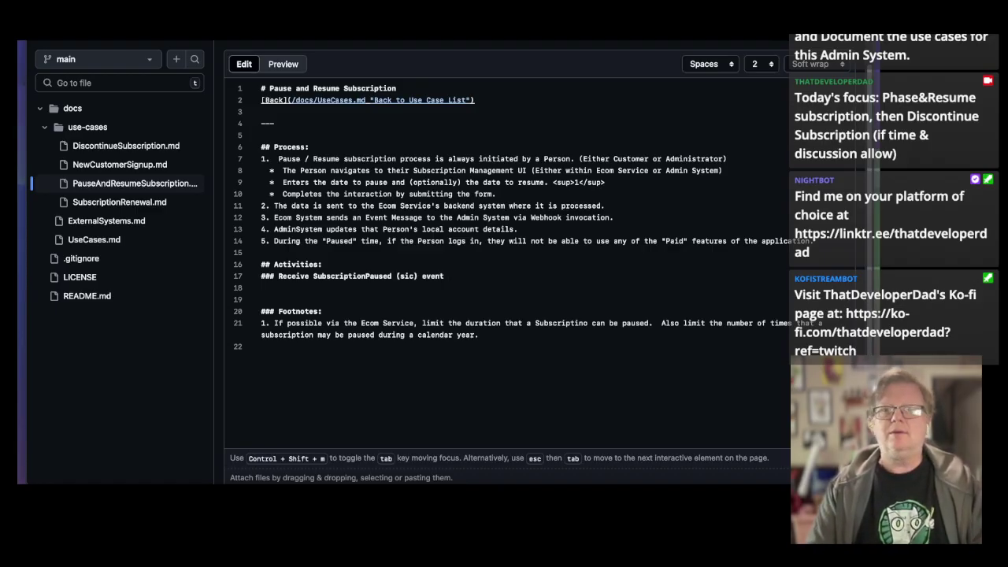
{"action": "type", "text": "in "}
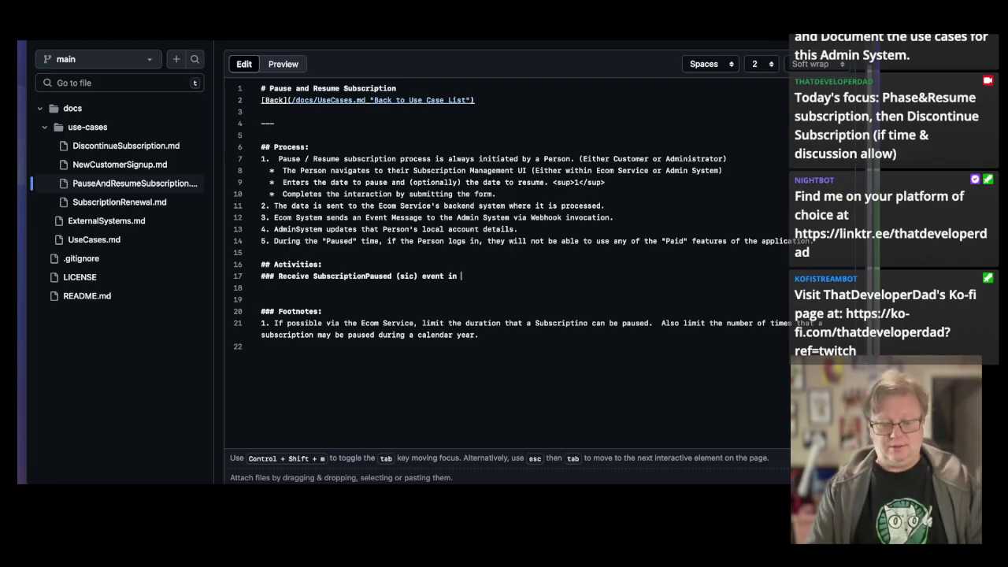
{"action": "type", "text": "WebHook"}
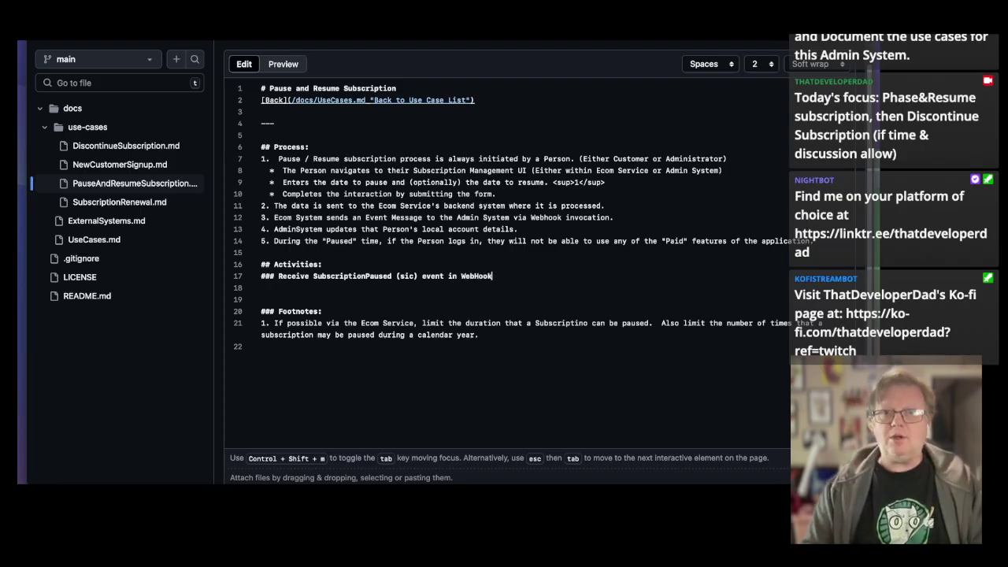
Insert the subheading "### Send PauseSubscription" on a new line between the Activities heading and the WebHook subheading.
{"action": "key", "text": "Return"}
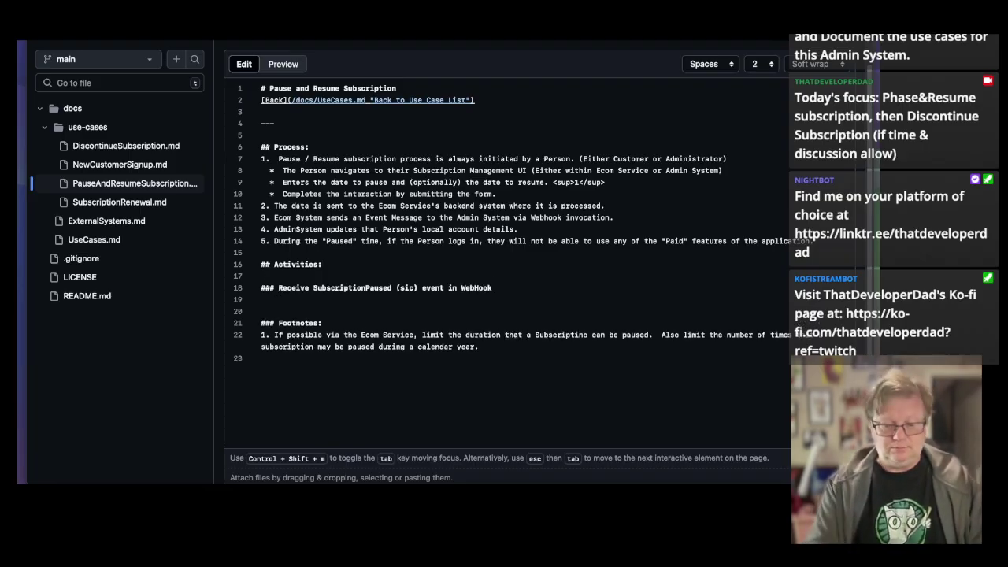
{"action": "type", "text": "### S"}
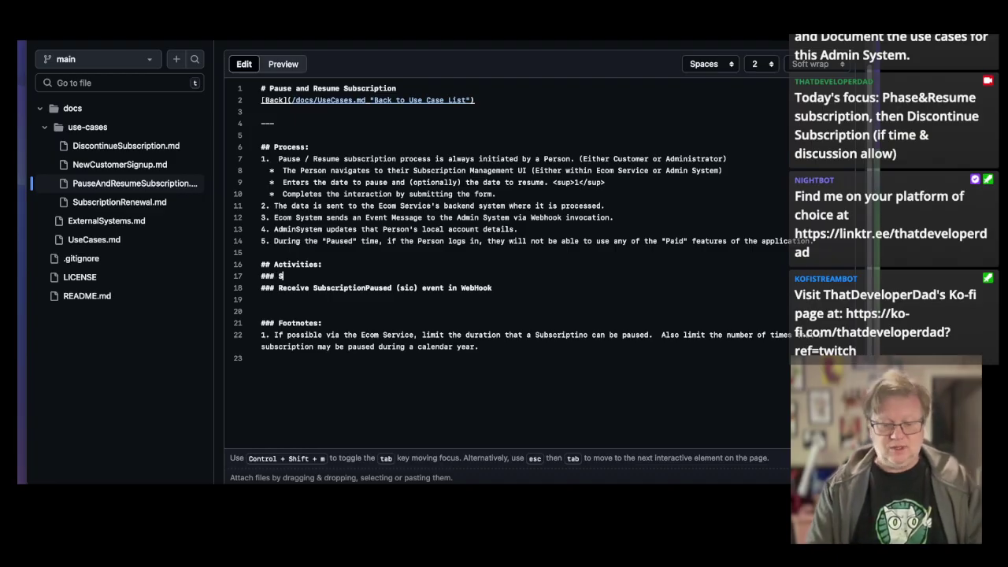
{"action": "type", "text": "end PauseSubscription"}
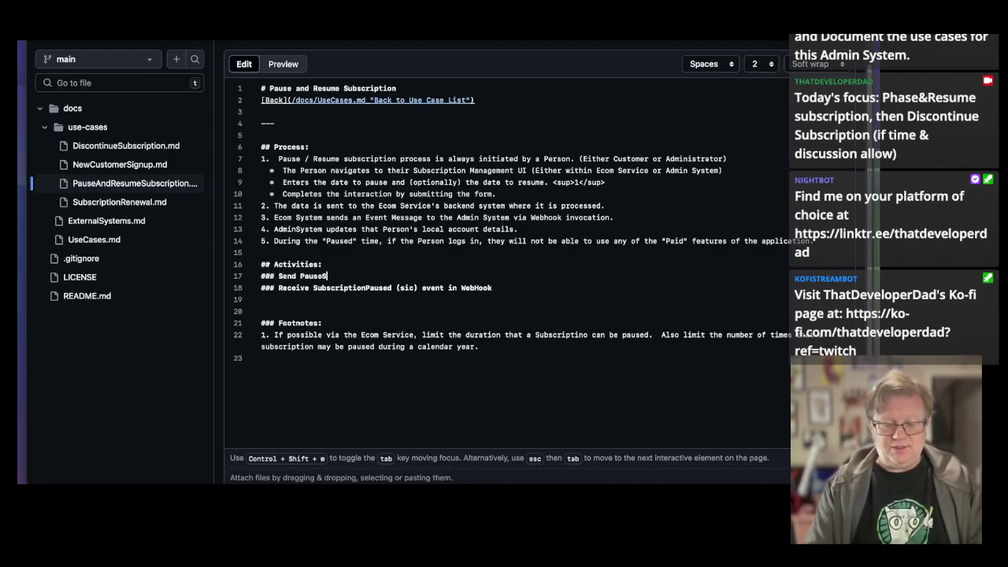
{"action": "key", "text": "Left"}
{"action": "key", "text": "Left"}
{"action": "key", "text": "Left"}
{"action": "key", "text": "Left"}
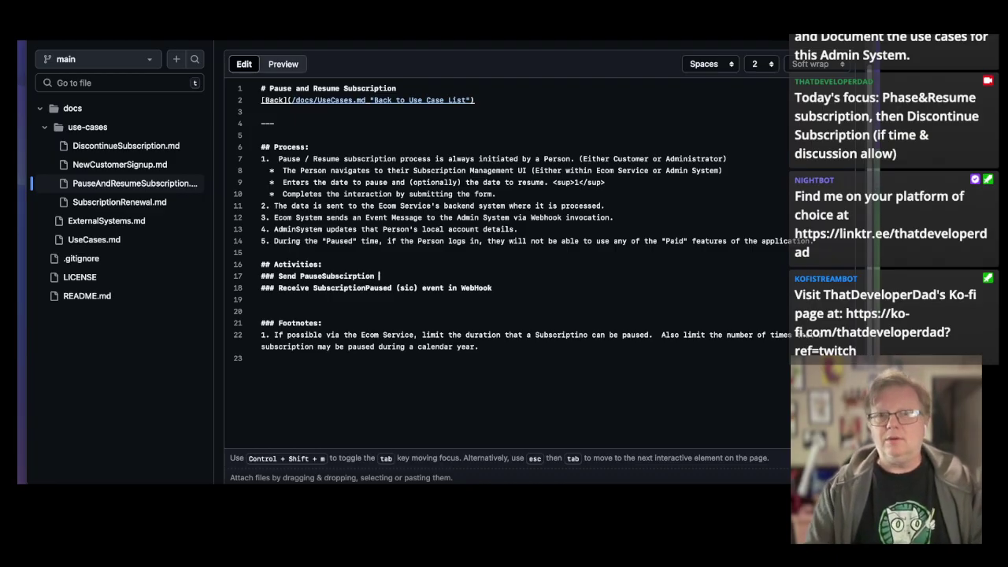
{"action": "key", "text": "Right"}
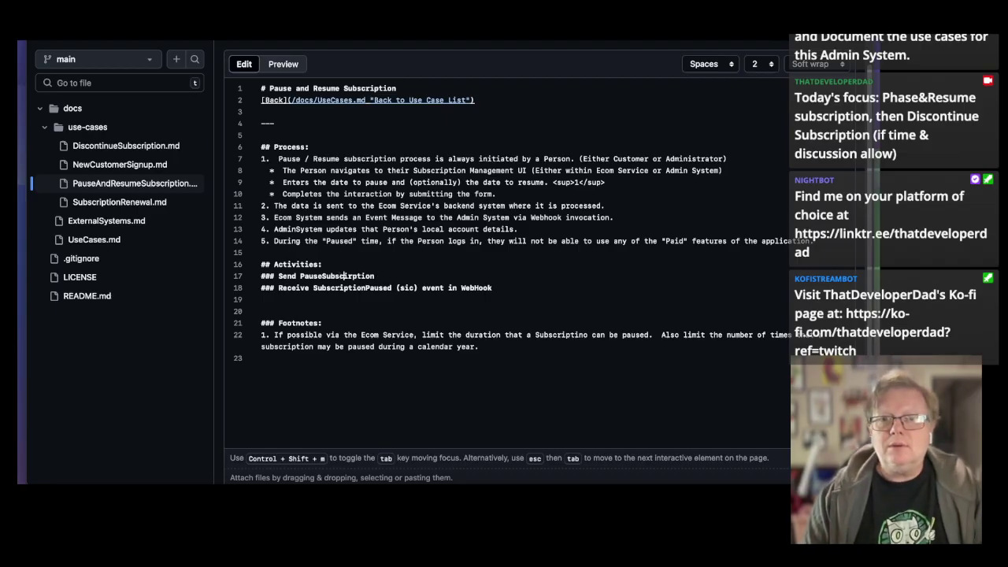
{"action": "key", "text": "Delete"}
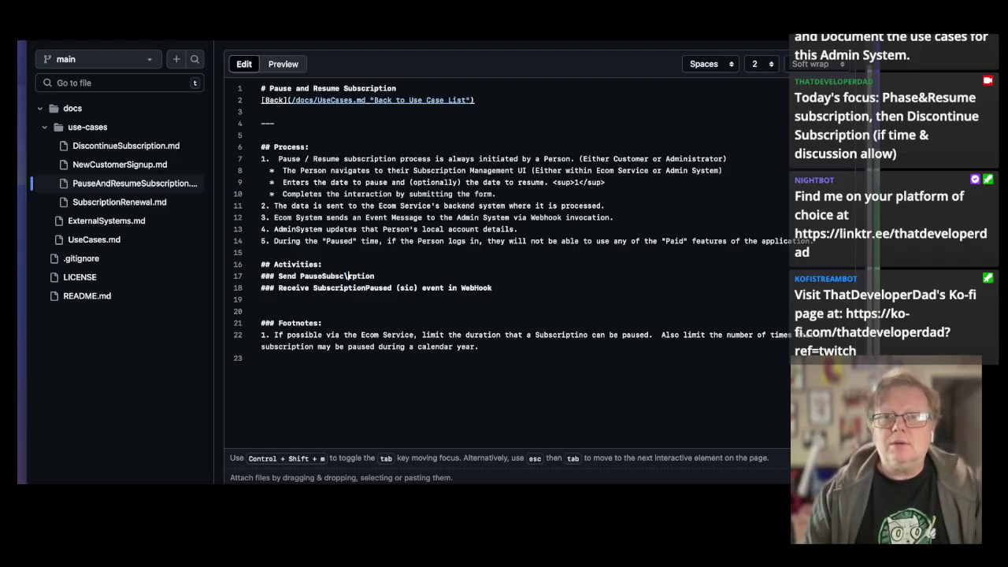
{"action": "key", "text": "Right"}
{"action": "type", "text": "iption "}
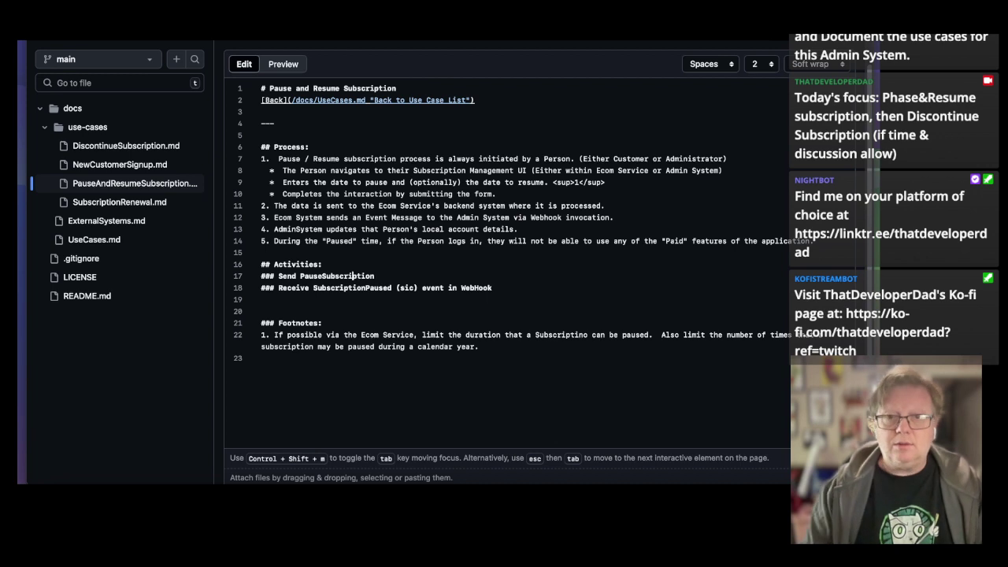
Extend the "Send PauseSubscription" subheading with "command from Admin System".
{"action": "type", "text": "c"}
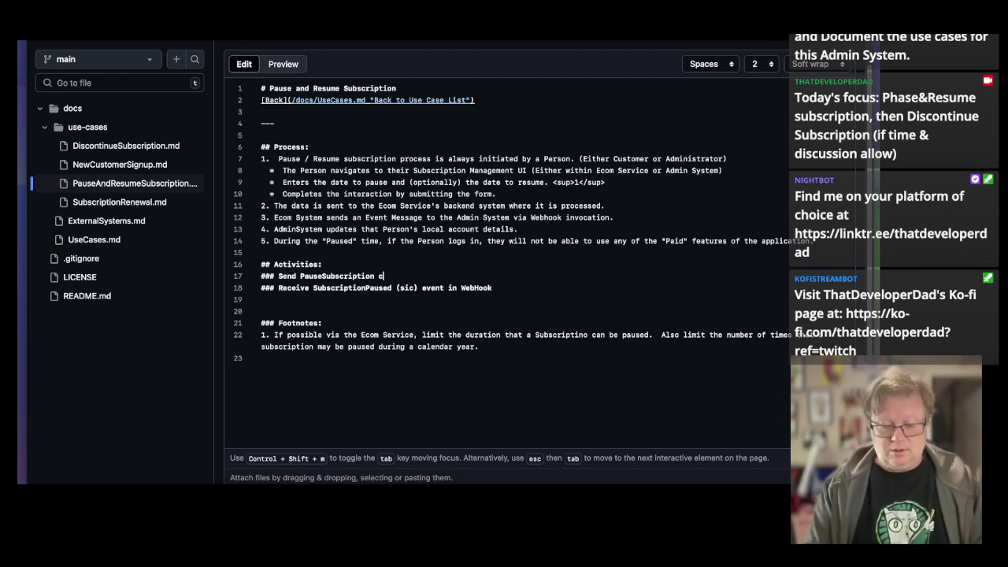
{"action": "type", "text": "ommand from "}
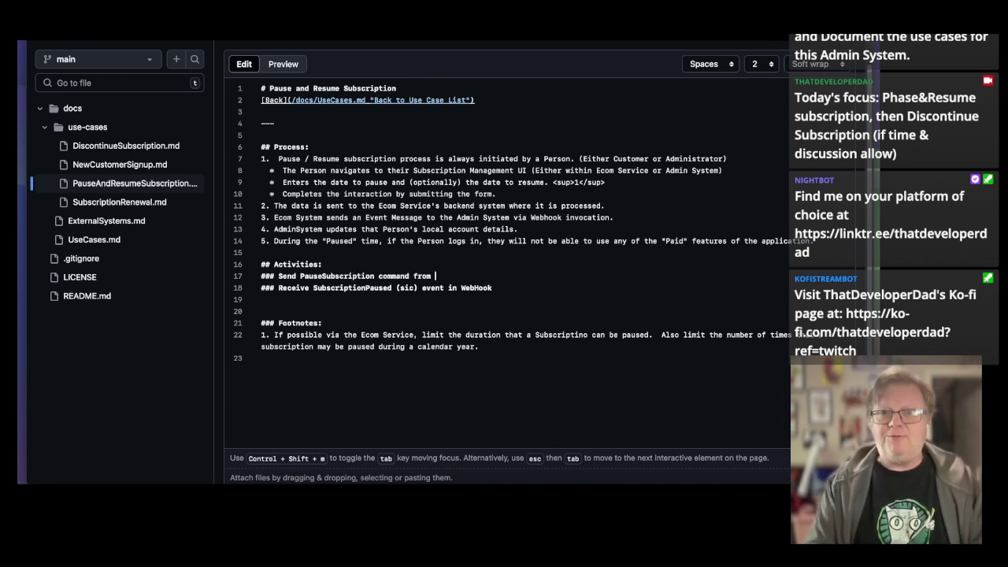
{"action": "type", "text": "Admin System"}
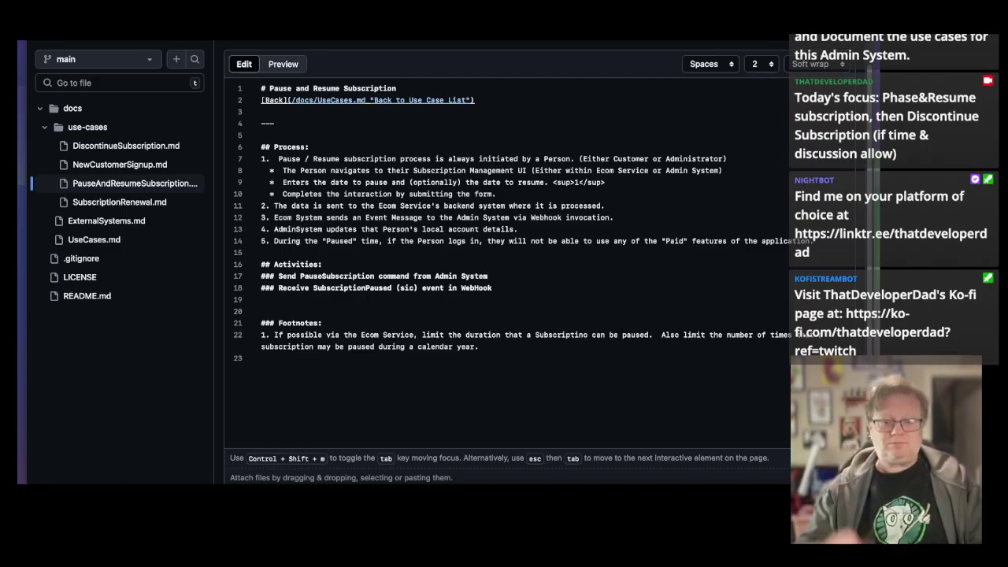
Move the "Send PauseSubscription command from Admin System" subheading below the WebHook subheading and remove the empty line left under Activities.
{"action": "key", "text": "shift+Home"}
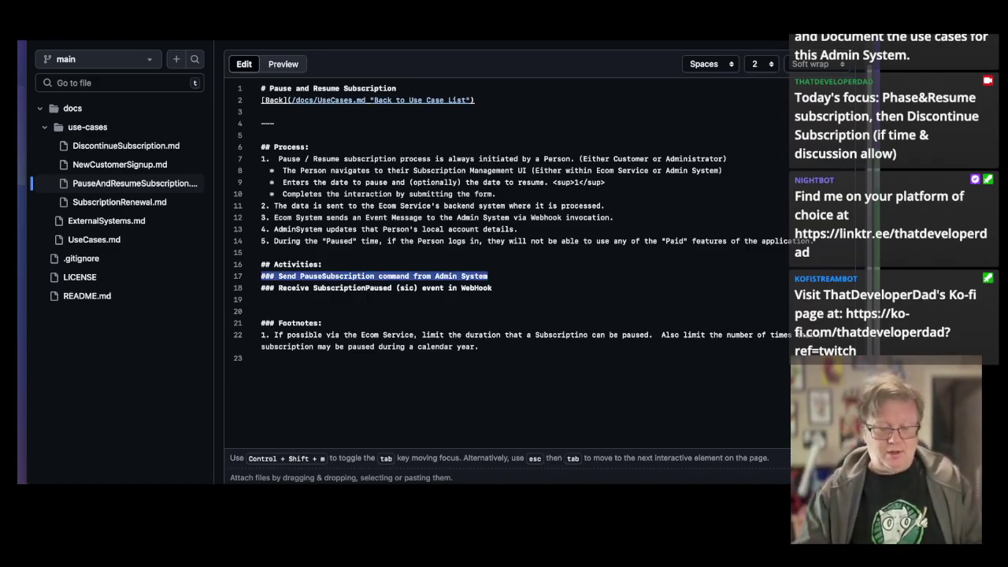
{"action": "key", "text": "ctrl+x"}
{"action": "key", "text": "Down"}
{"action": "key", "text": "Down"}
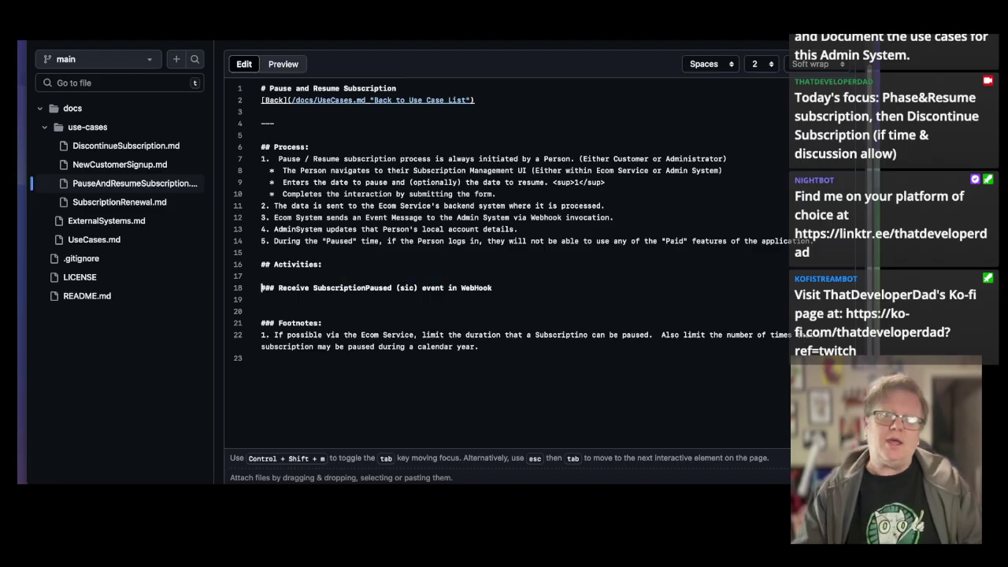
{"action": "key", "text": "ctrl+v"}
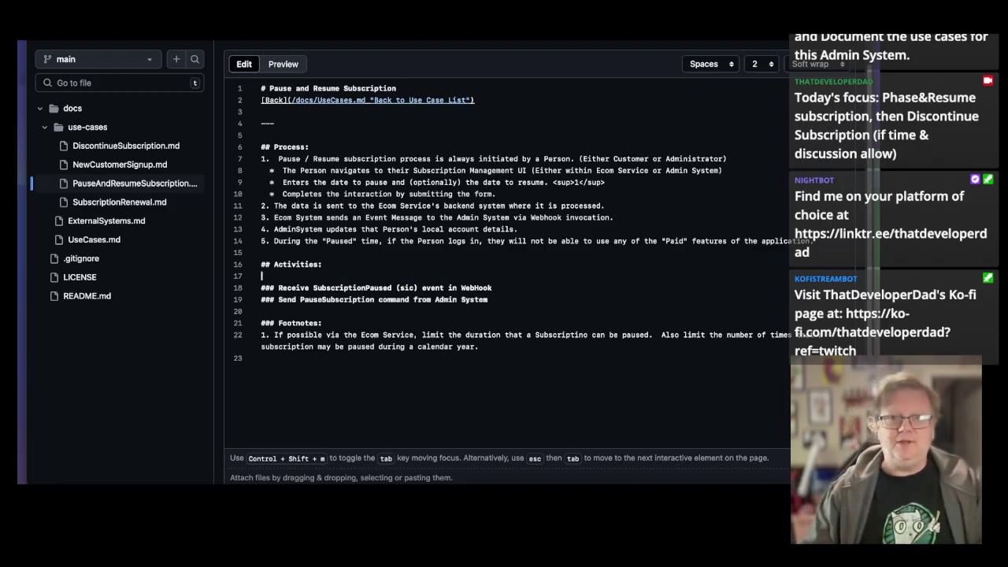
{"action": "key", "text": "BackSpace"}
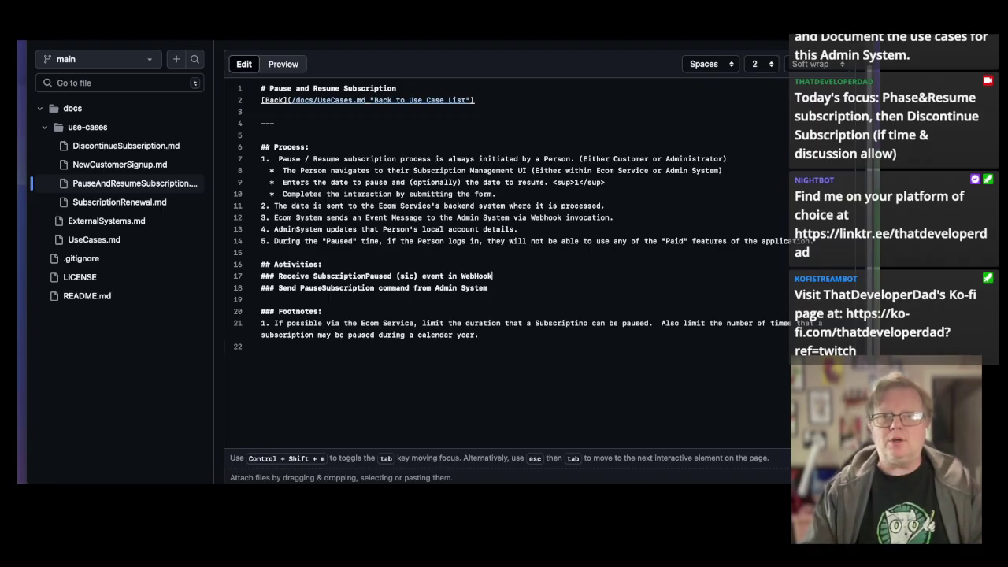
Add the numbered item "1. Webhook receives Event from Ecom Service" under the SubscriptionPaused WebHook subheading.
{"action": "key", "text": "Return"}
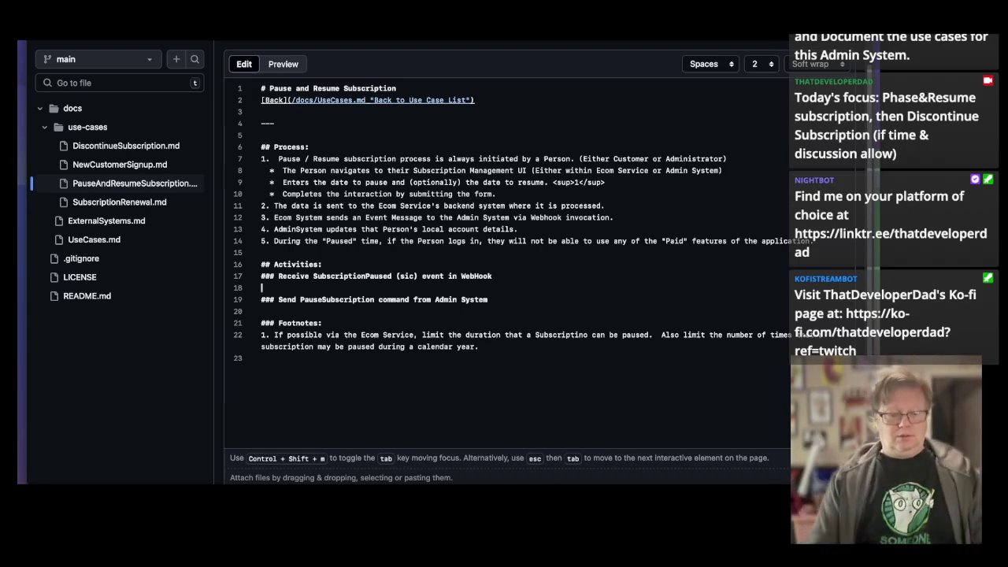
{"action": "type", "text": "1. "}
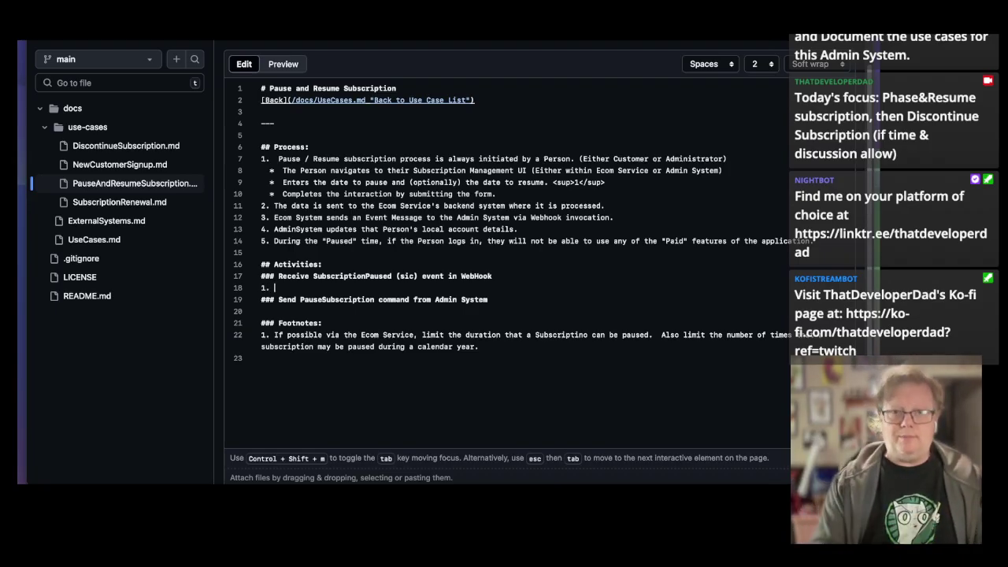
{"action": "type", "text": "Webhook "}
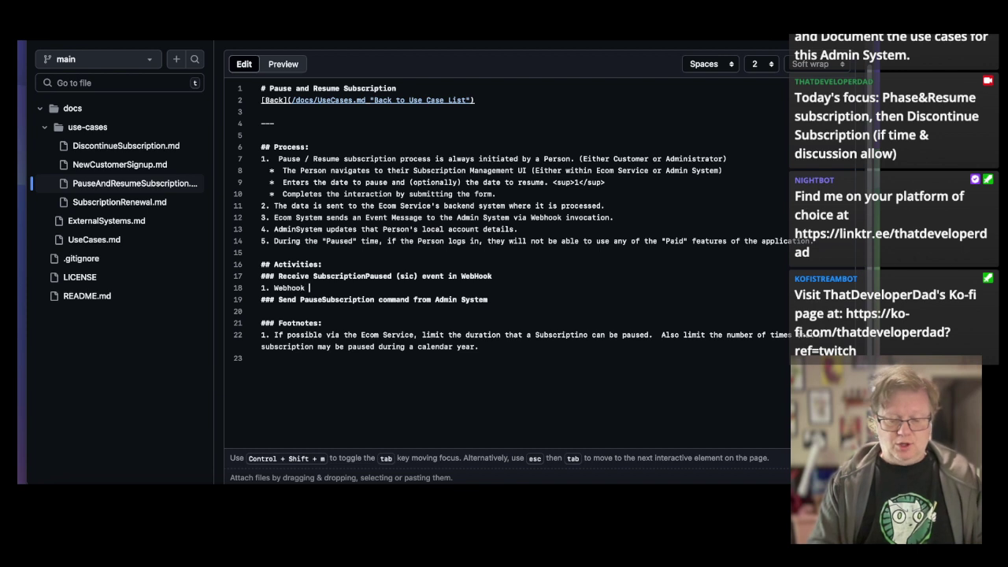
{"action": "type", "text": "receives "}
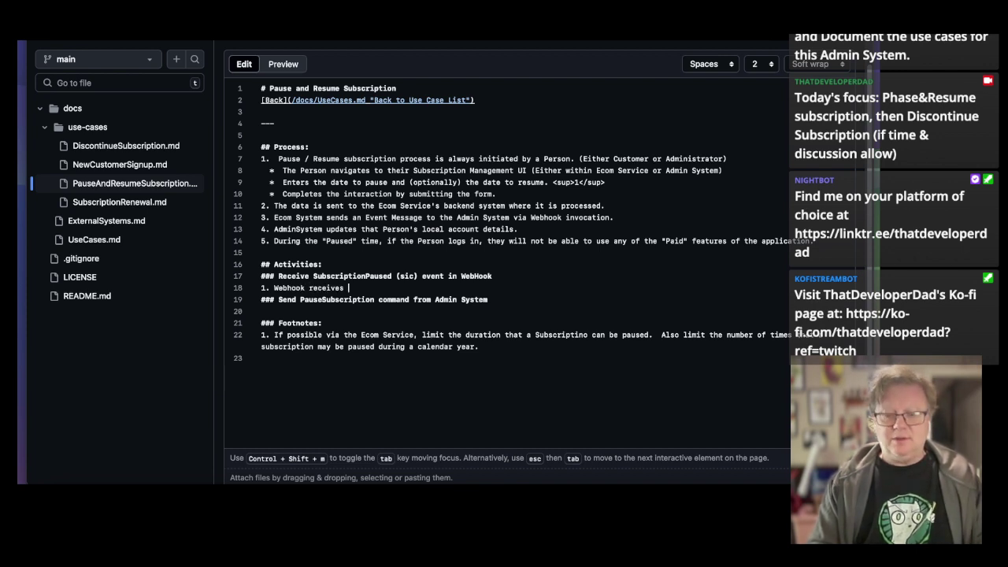
{"action": "type", "text": "Event from E"}
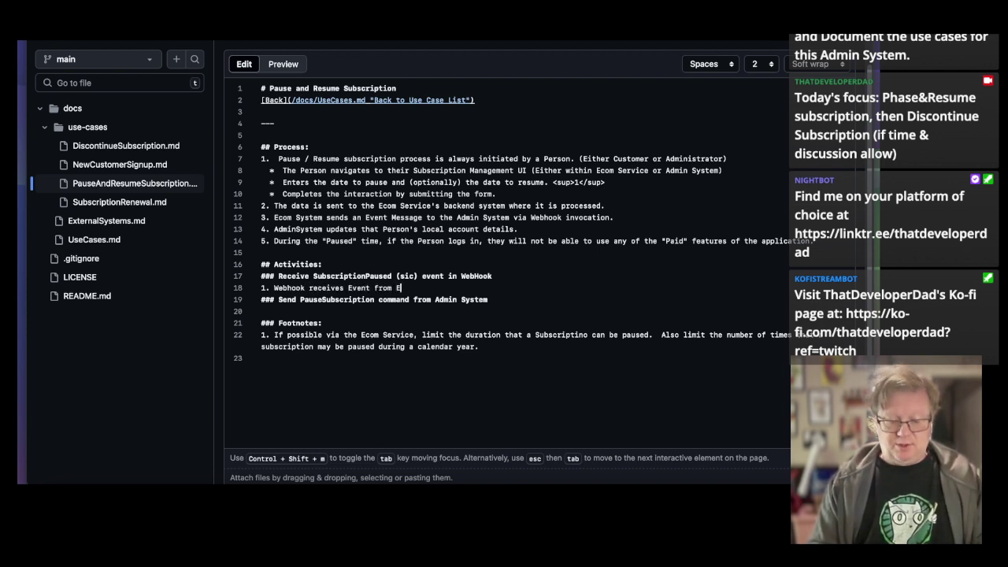
{"action": "type", "text": "com Service"}
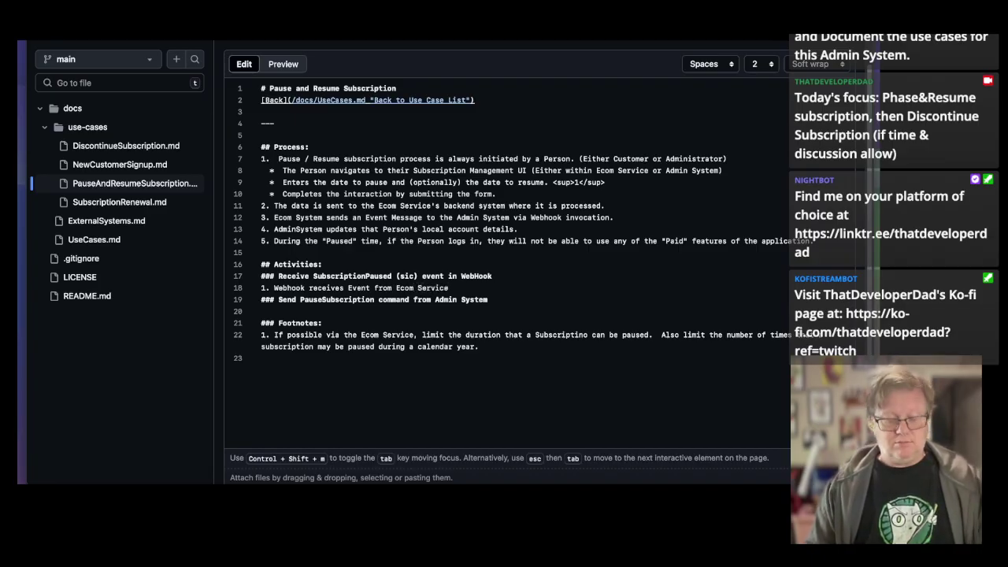
Replace "Ecom" with "External" in the first item under the WebHook subheading.
{"action": "key", "text": "Left"}
{"action": "key", "text": "ctrl+shift+Left"}
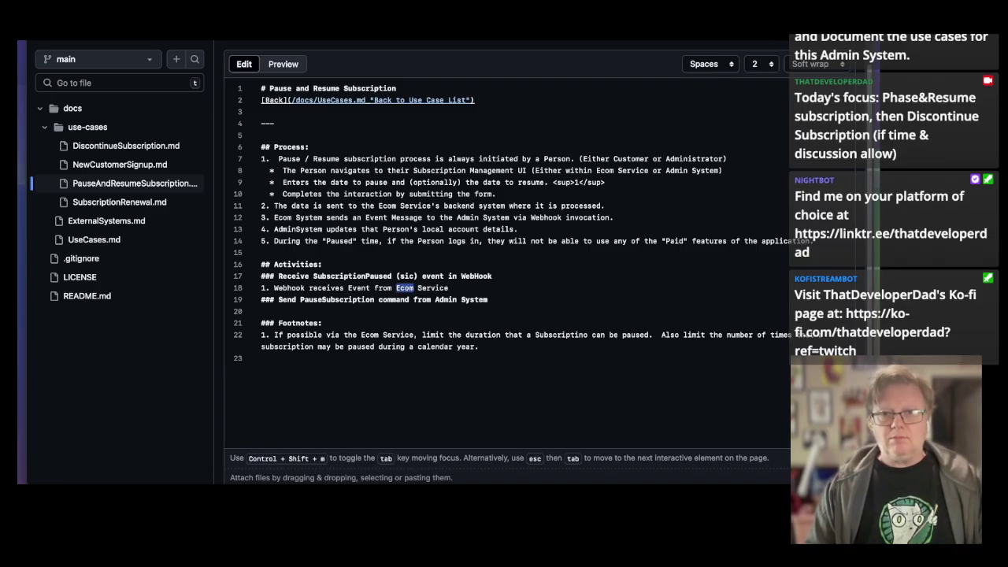
{"action": "type", "text": "External"}
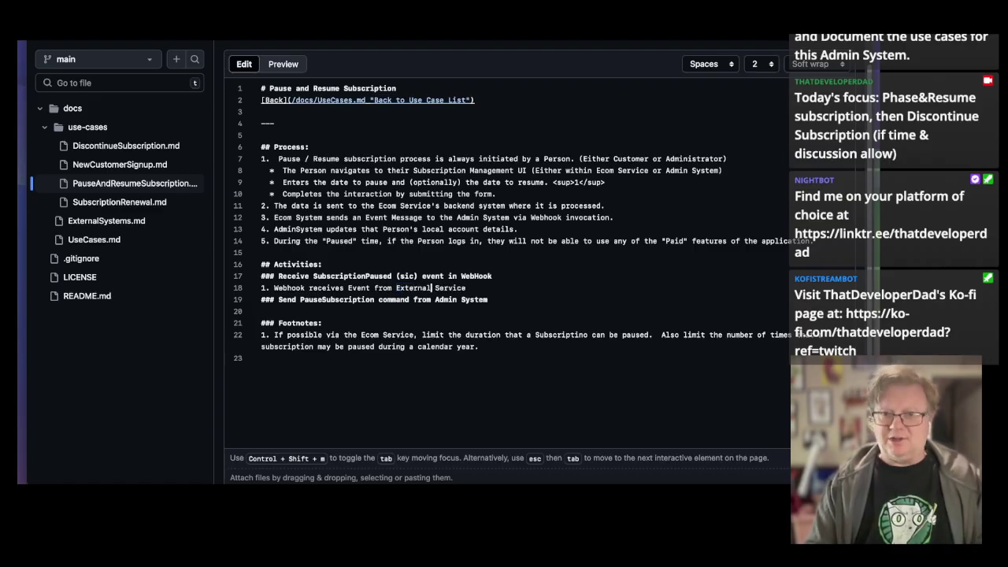
Add a second numbered item reading "Webhook verifies the sender of ther Event." below the first WebHook item.
{"action": "key", "text": "End"}
{"action": "key", "text": "Return"}
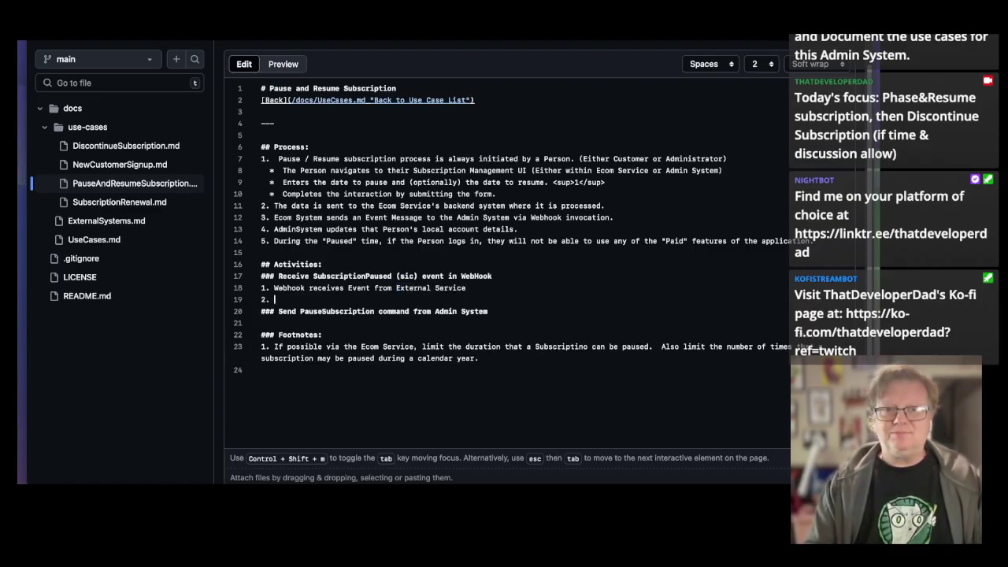
{"action": "type", "text": "Webhook "}
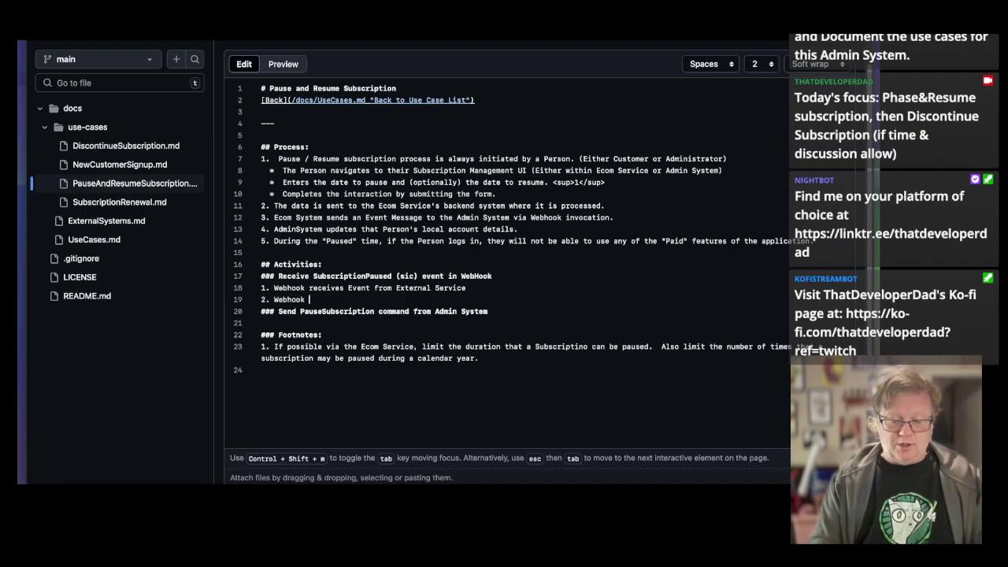
{"action": "type", "text": "verifies the "}
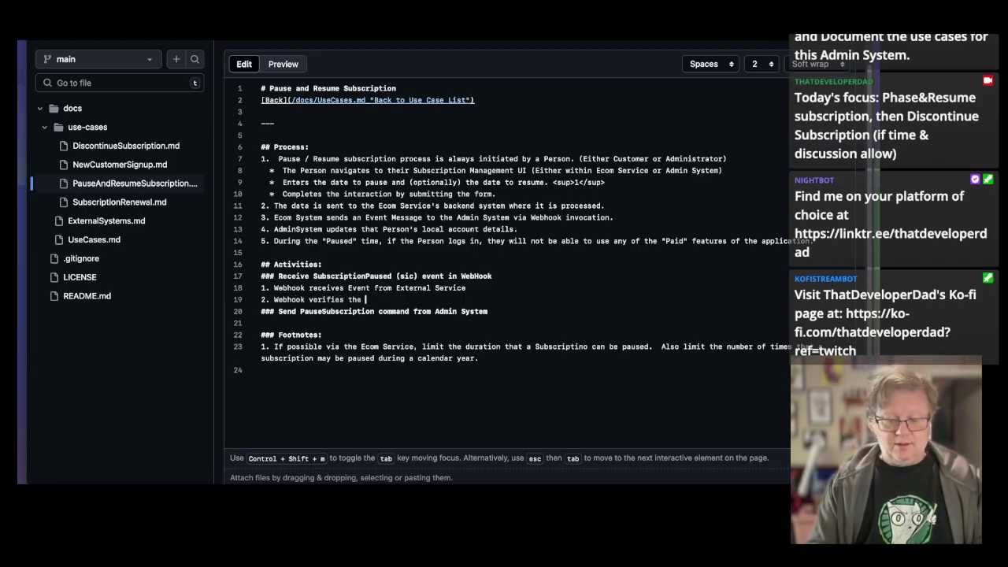
{"action": "type", "text": "sender "}
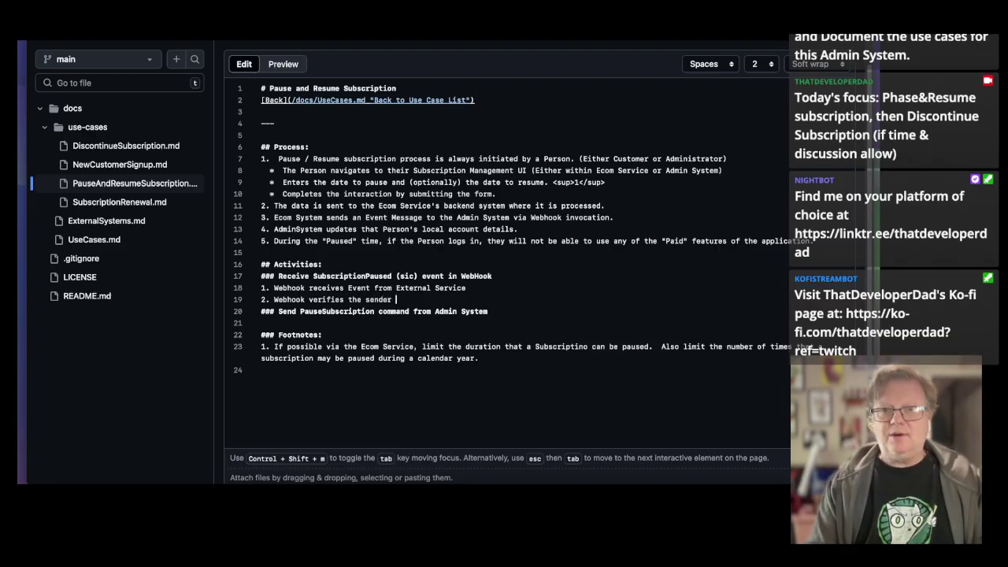
{"action": "type", "text": "of ther Event"}
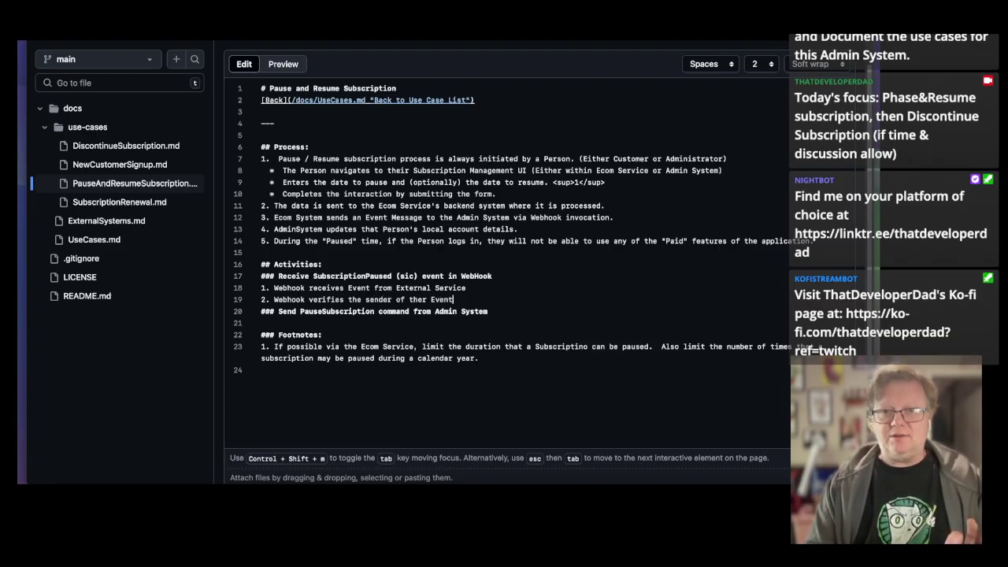
{"action": "type", "text": "."}
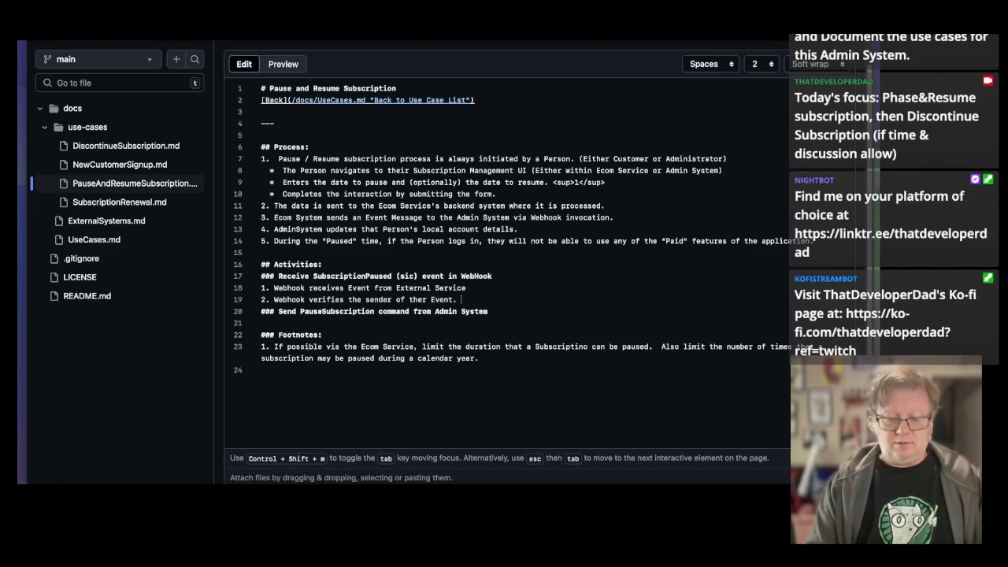
{"action": "type", "text": " IF VALID"}
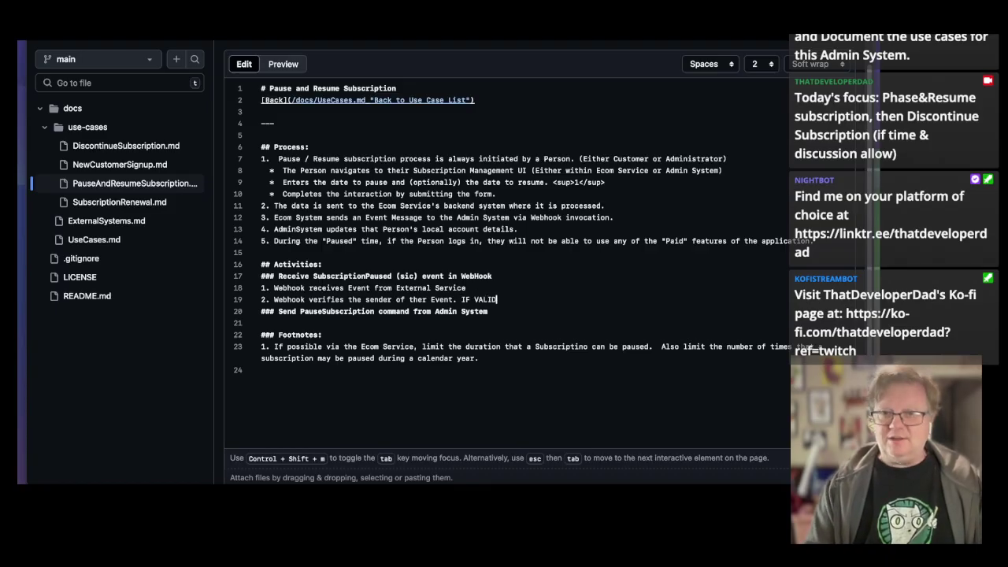
{"action": "key", "text": "BackSpace"}
{"action": "key", "text": "BackSpace"}
{"action": "key", "text": "BackSpace"}
{"action": "key", "text": "BackSpace"}
{"action": "key", "text": "BackSpace"}
{"action": "key", "text": "BackSpace"}
{"action": "key", "text": "BackSpace"}
{"action": "key", "text": "BackSpace"}
{"action": "key", "text": "BackSpace"}
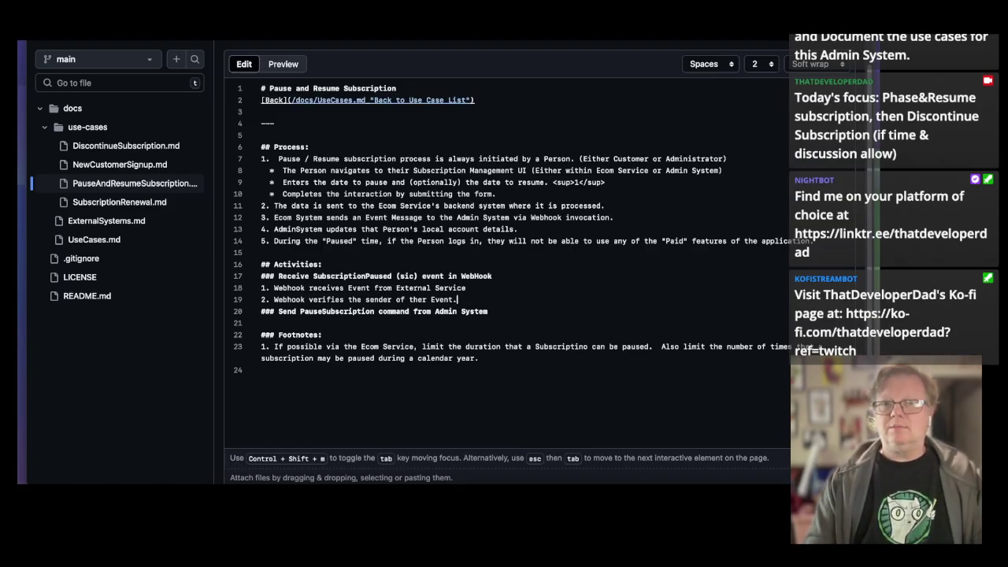
Add an indented sub-item numbered "1." below the sender verification item.
{"action": "key", "text": "Return"}
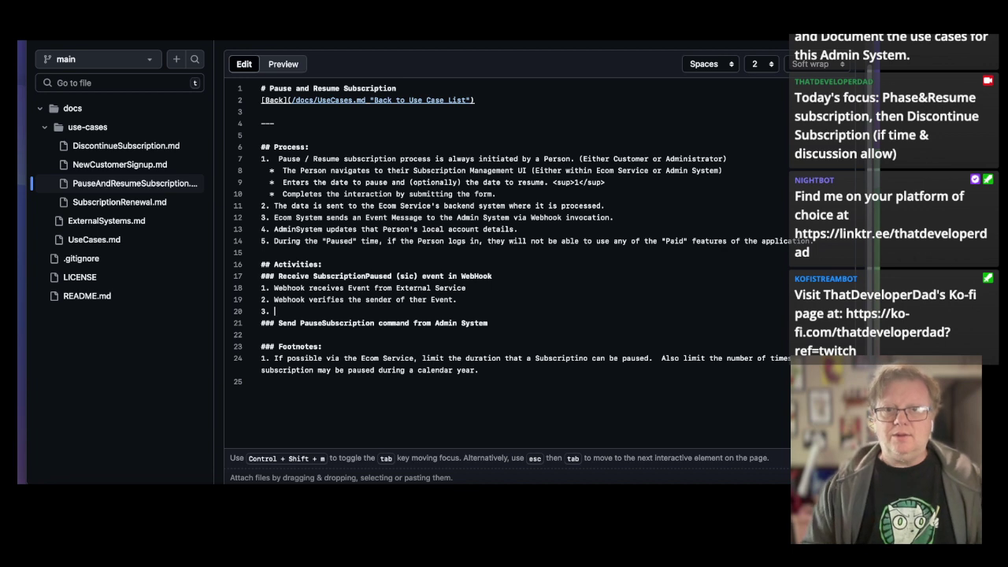
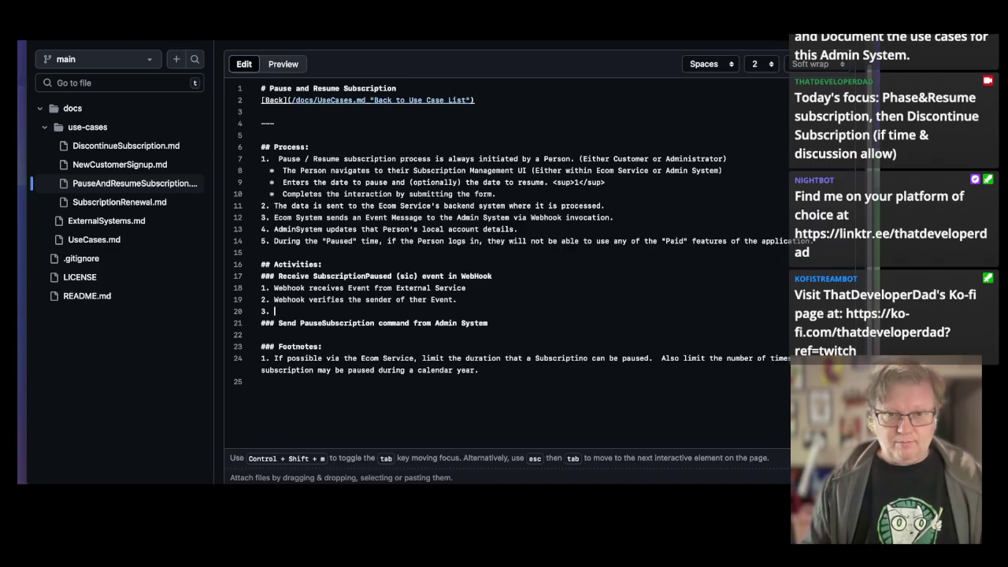
{"action": "key", "text": "Home"}
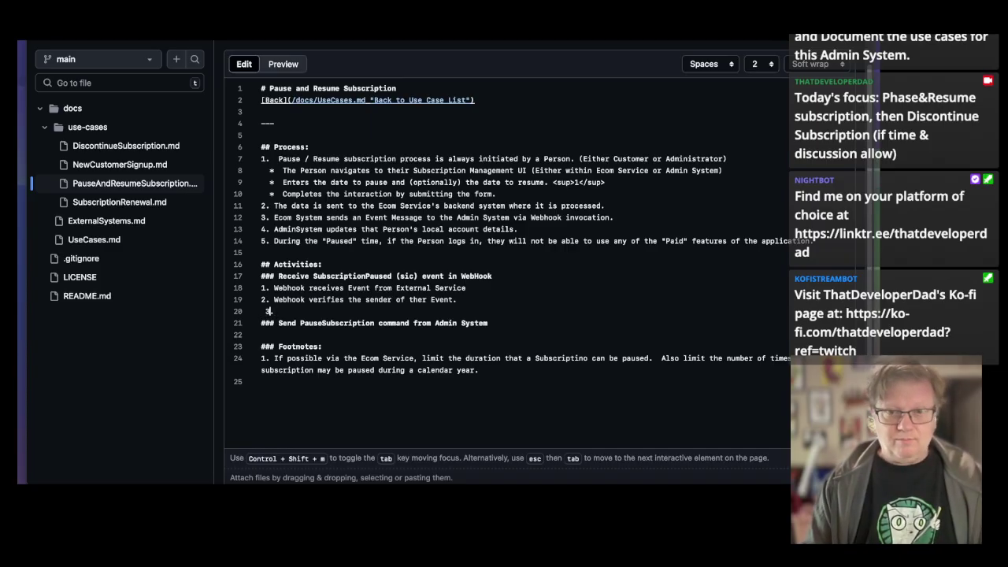
{"action": "key", "text": "BackSpace"}
{"action": "type", "text": "1."}
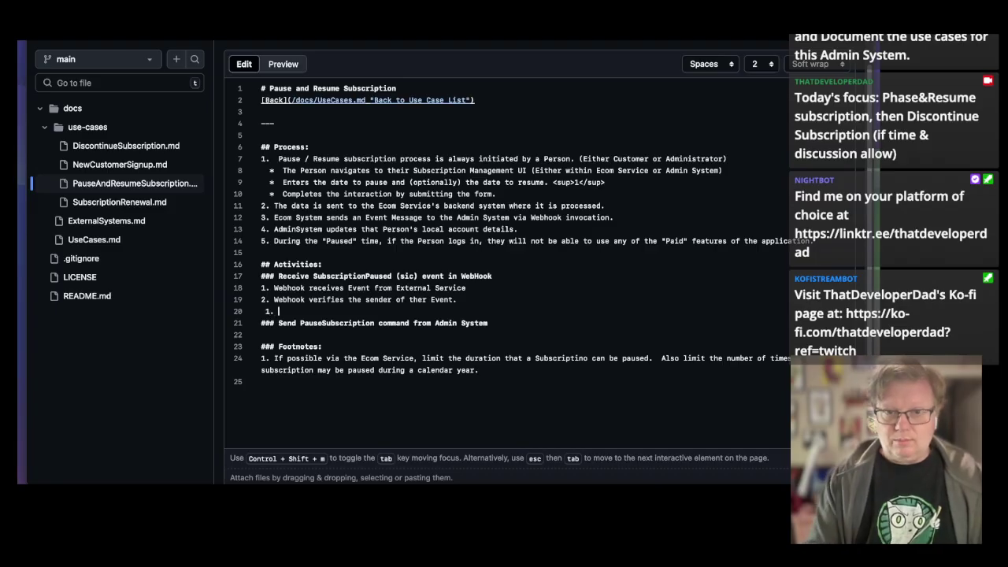
Begin the indented sub-item with the condition "If sender is verified,".
{"action": "type", "text": " If Valid,"}
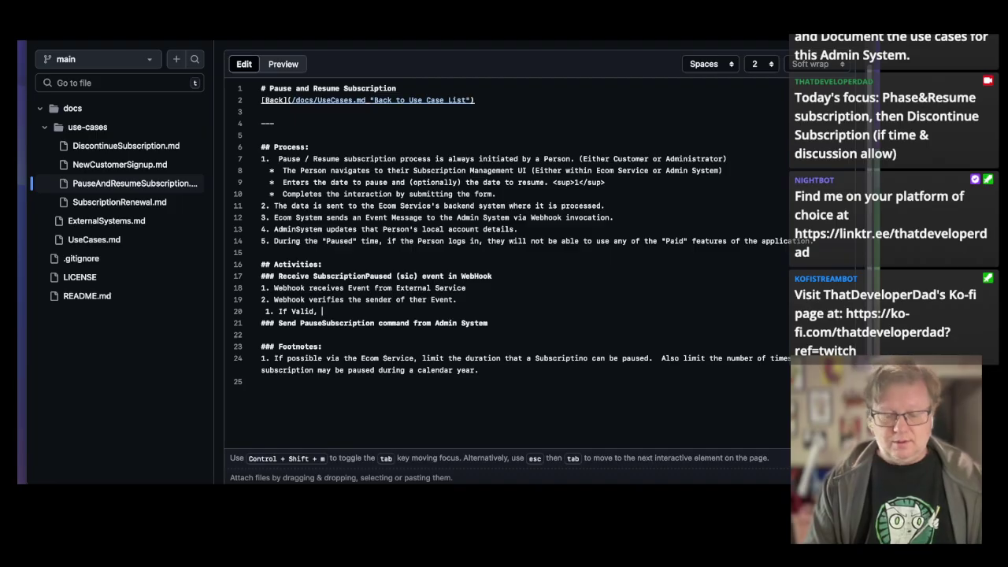
{"action": "key", "text": "BackSpace"}
{"action": "key", "text": "BackSpace"}
{"action": "key", "text": "BackSpace"}
{"action": "key", "text": "BackSpace"}
{"action": "key", "text": "BackSpace"}
{"action": "key", "text": "BackSpace"}
{"action": "key", "text": "BackSpace"}
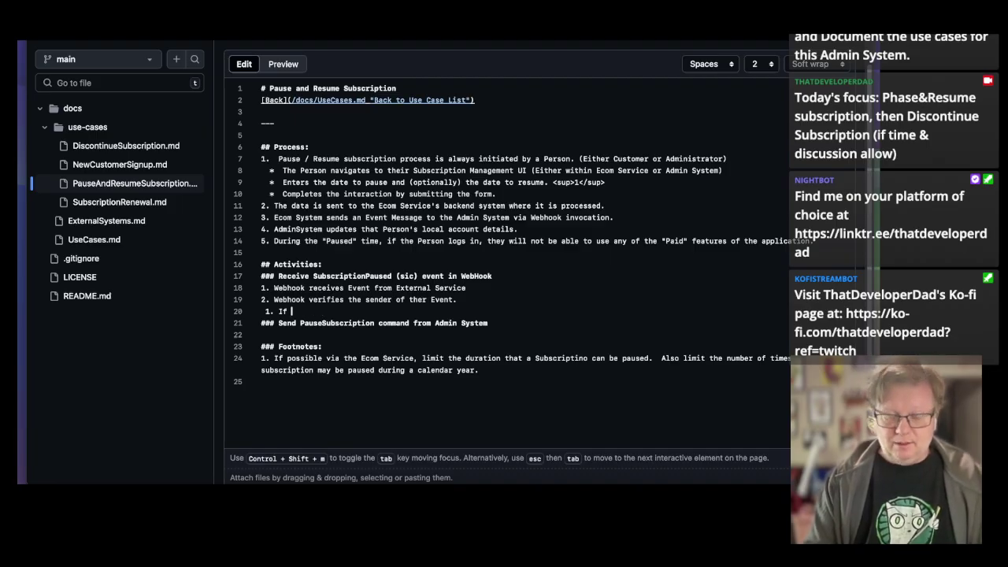
{"action": "type", "text": "sender"}
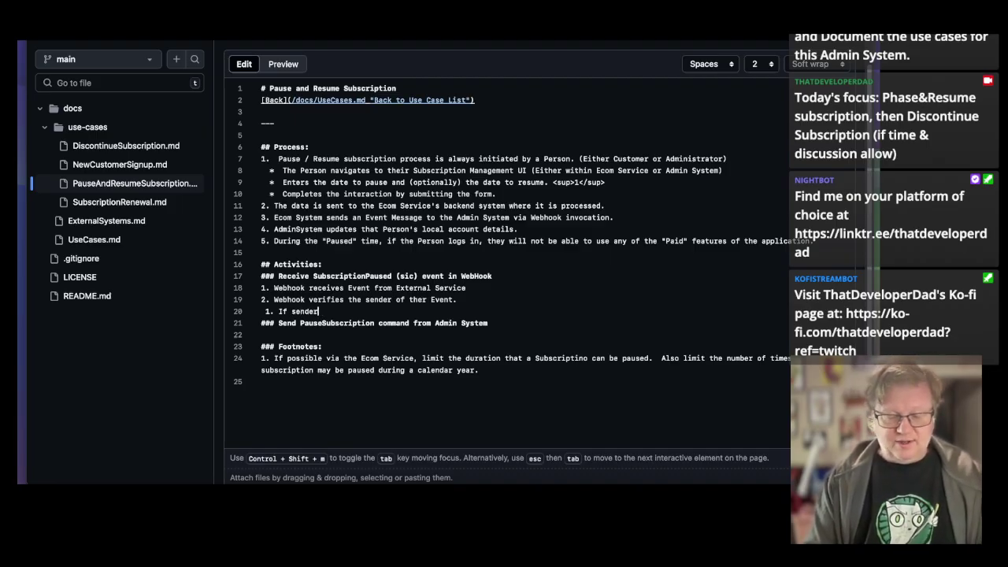
{"action": "type", "text": " is verified,"}
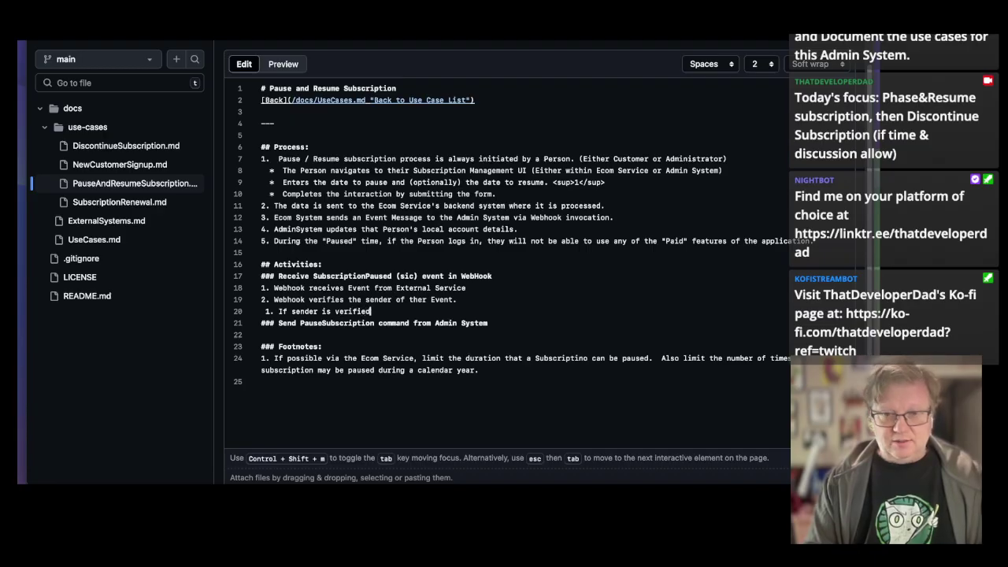
Negate the sub-item's condition by inserting "not" before "verified".
{"action": "key", "text": "Left"}
{"action": "key", "text": "Left"}
{"action": "key", "text": "Left"}
{"action": "key", "text": "Left"}
{"action": "key", "text": "Left"}
{"action": "key", "text": "Left"}
{"action": "key", "text": "Left"}
{"action": "key", "text": "Left"}
{"action": "key", "text": "Left"}
{"action": "key", "text": "Left"}
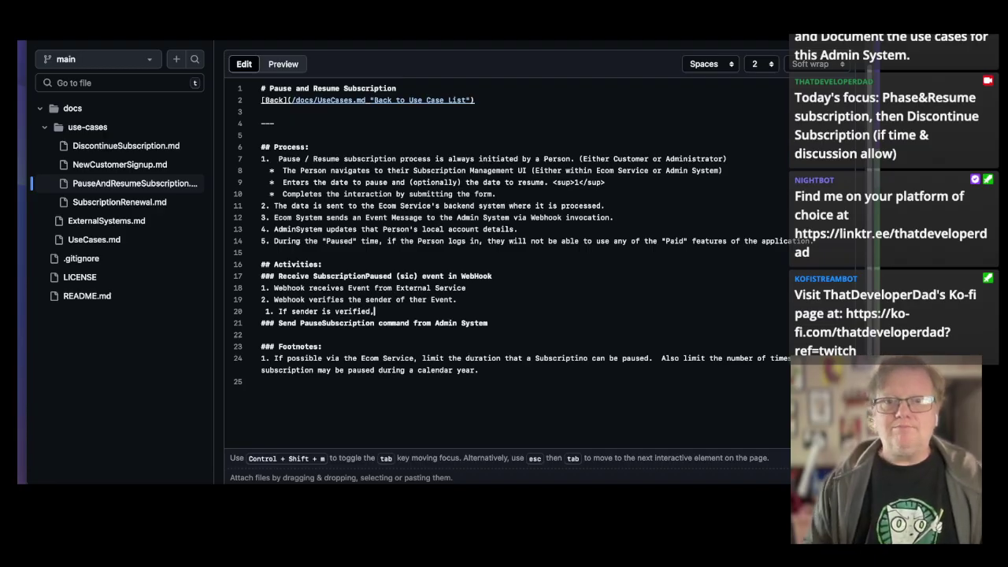
{"action": "type", "text": "not"}
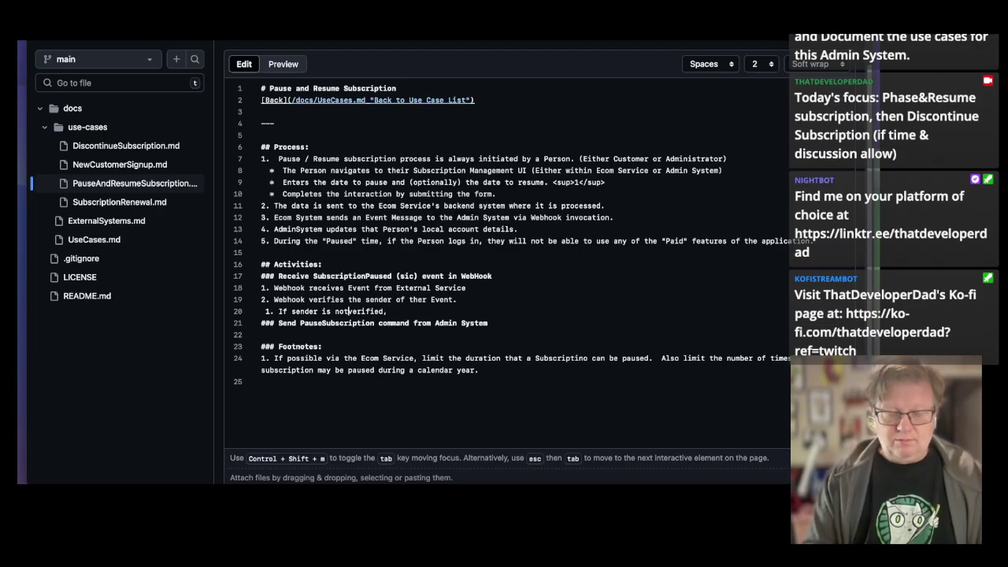
Complete the sub-item after its condition with "return either HTTP400 or HTTP403".
{"action": "key", "text": "End"}
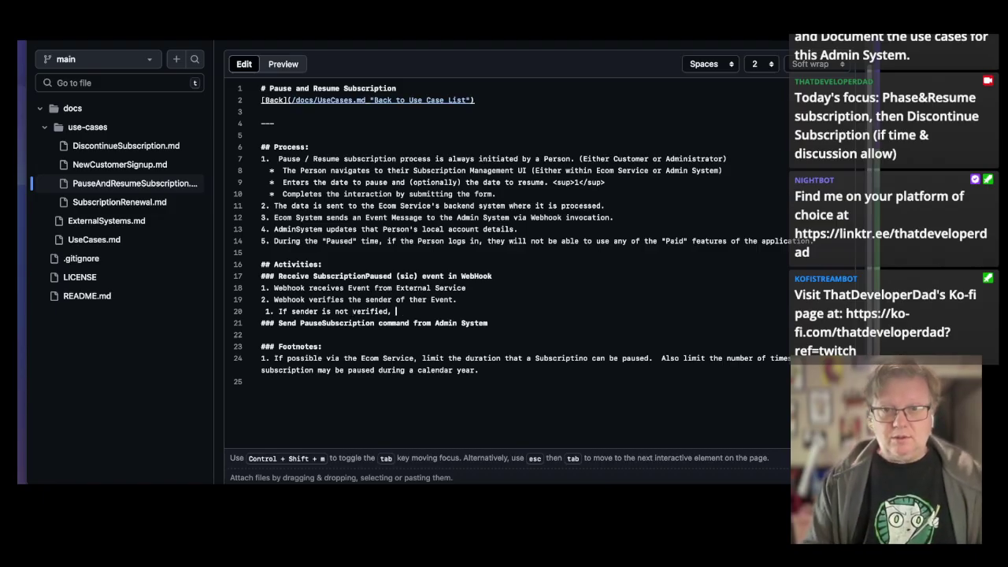
{"action": "type", "text": "return eit"}
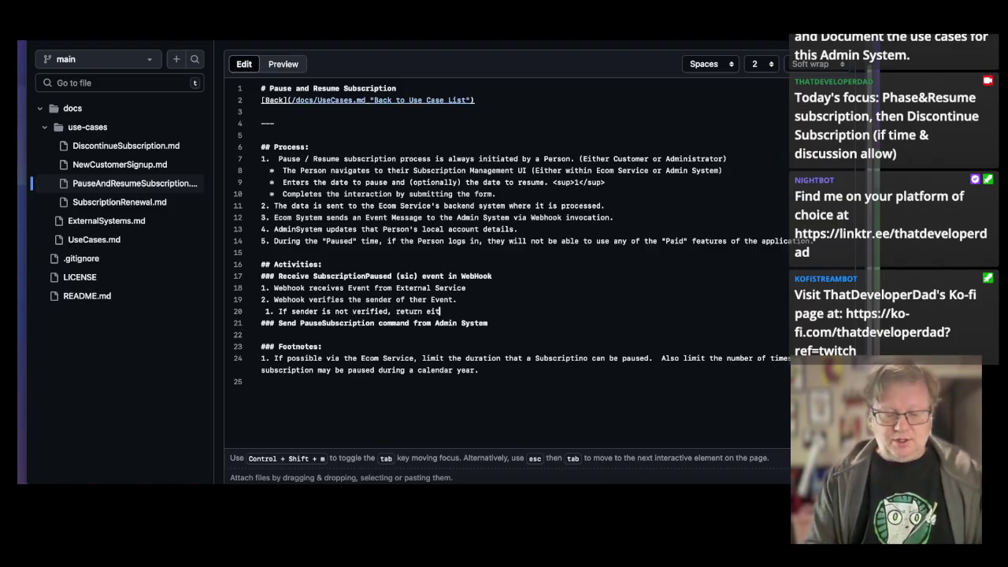
{"action": "type", "text": "her H"}
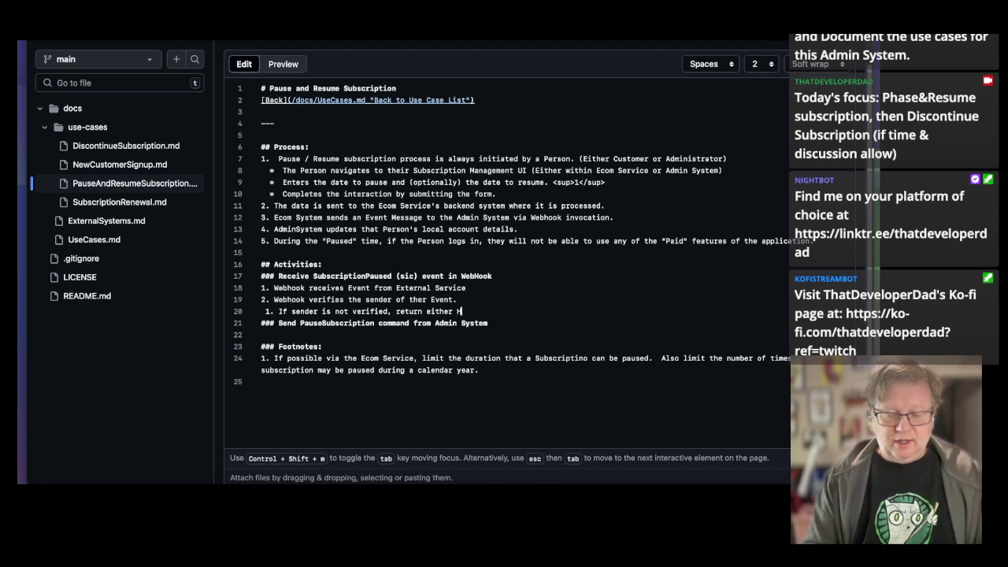
{"action": "type", "text": "TTP400 or "}
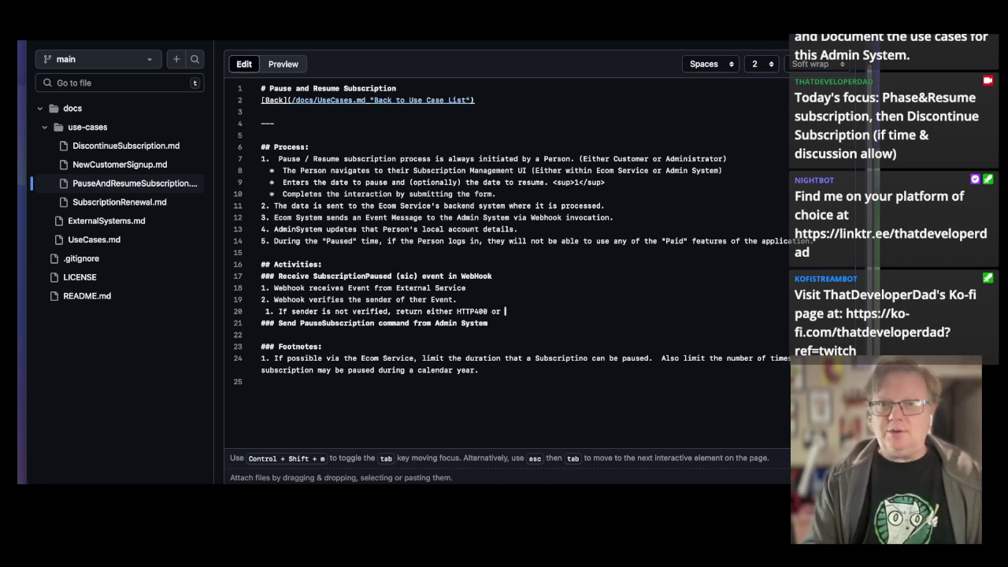
{"action": "type", "text": "HTTP403"}
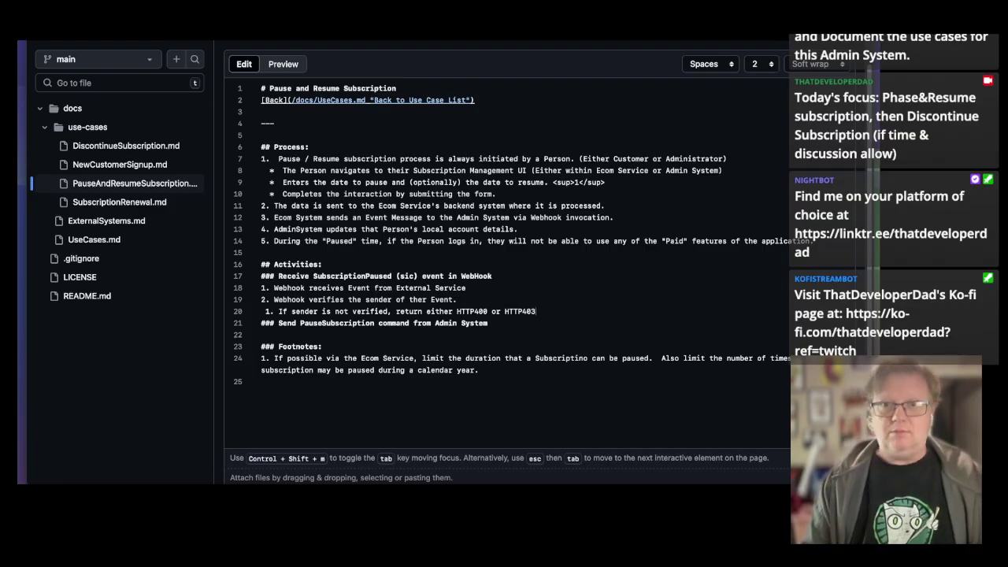
Append "(per Third Party Service's Documentation)" to the sub-item about an unverified sender.
{"action": "type", "text": " (per "}
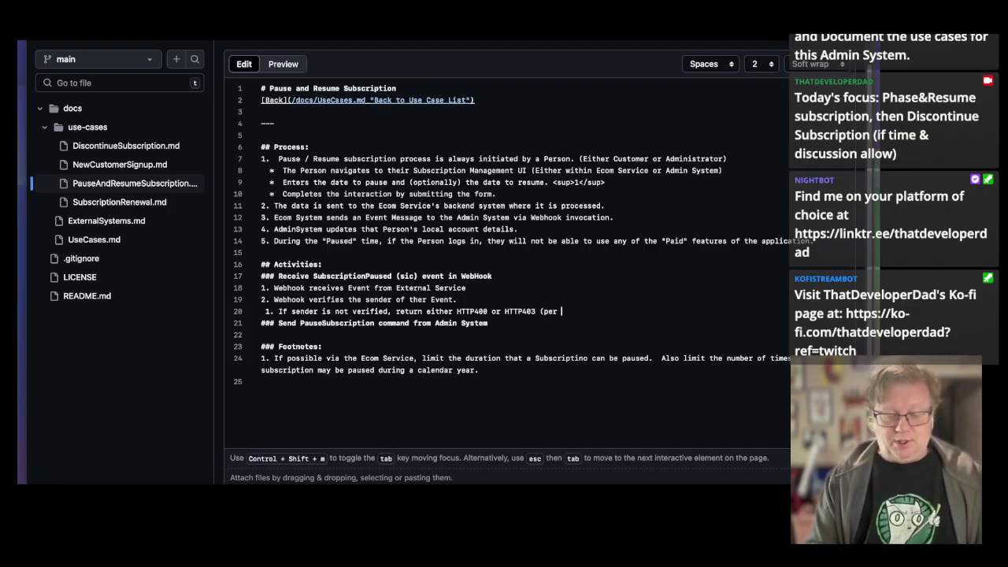
{"action": "type", "text": "T"}
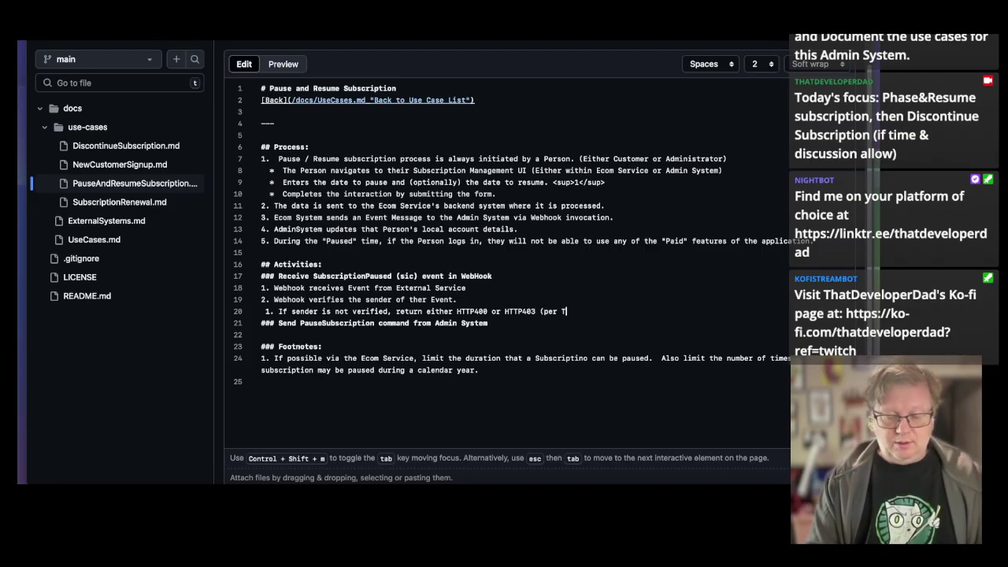
{"action": "type", "text": "hird Party Service'"}
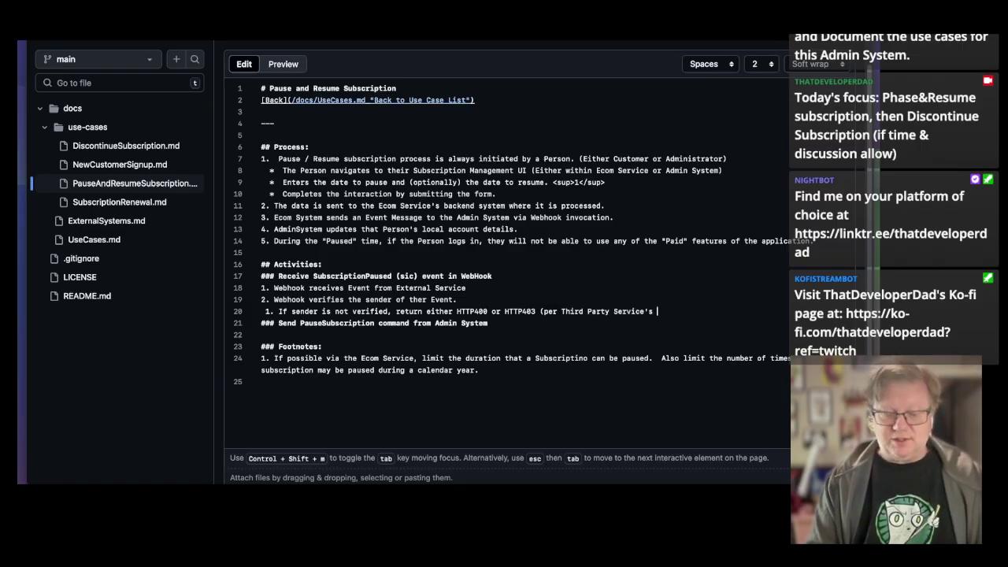
{"action": "type", "text": "s Documentation)"}
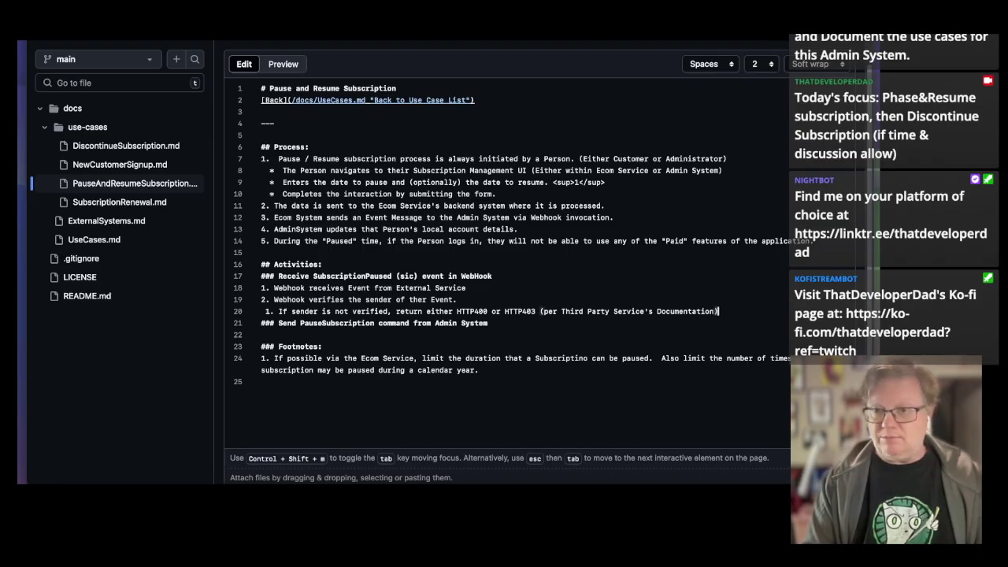
Add a second sub-item under the sender verification item, beginning with the condition "If Sender IS verified,".
{"action": "key", "text": "Return"}
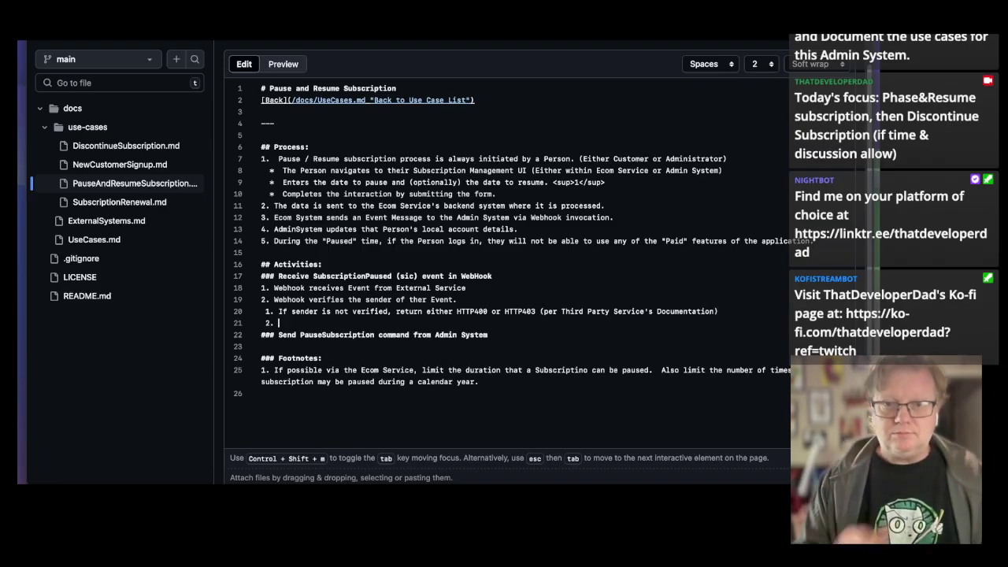
{"action": "type", "text": "if"}
{"action": "key", "text": "BackSpace"}
{"action": "key", "text": "BackSpace"}
{"action": "key", "text": "BackSpace"}
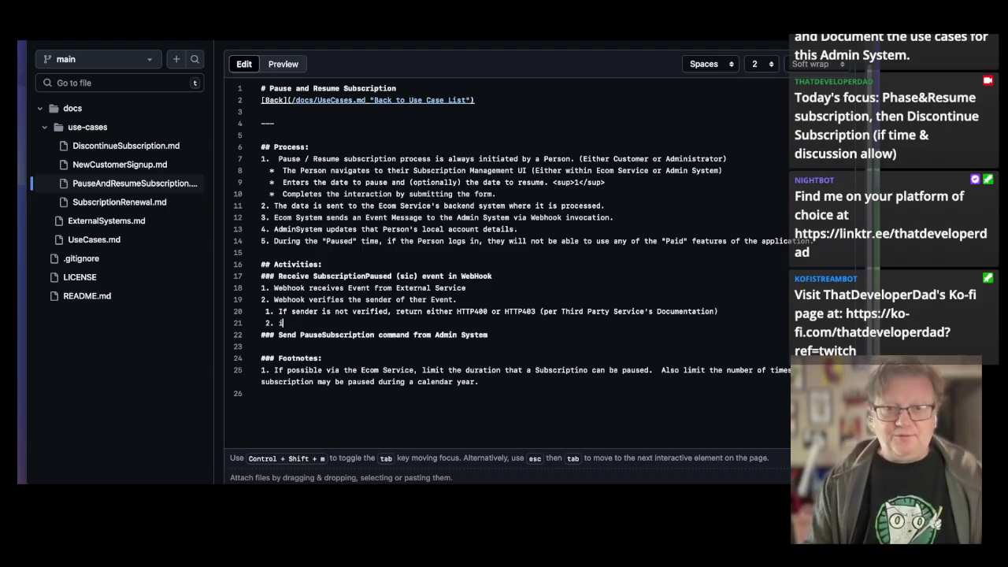
{"action": "type", "text": "If Sec"}
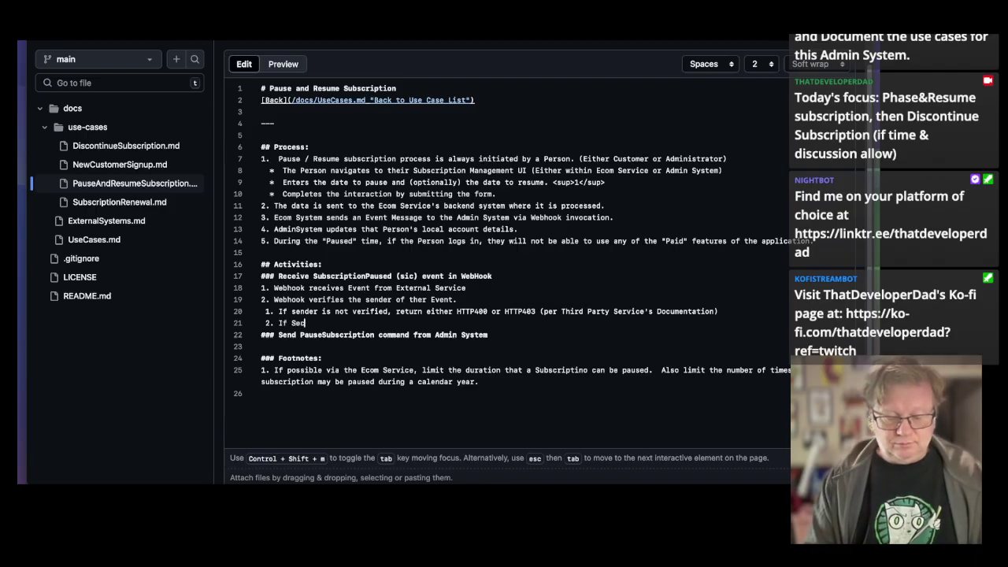
{"action": "key", "text": "BackSpace"}
{"action": "type", "text": "nder IS "}
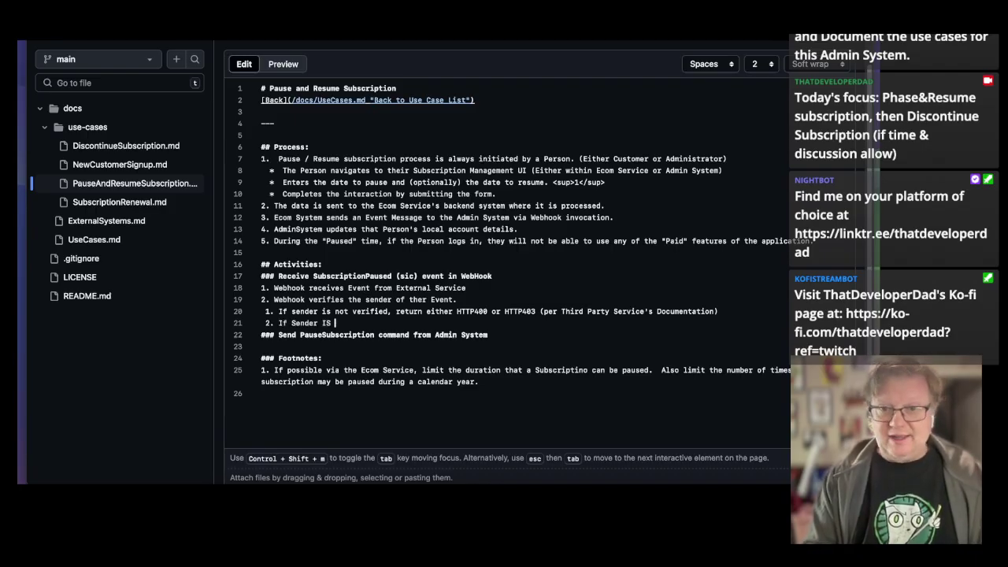
{"action": "type", "text": "verifi"}
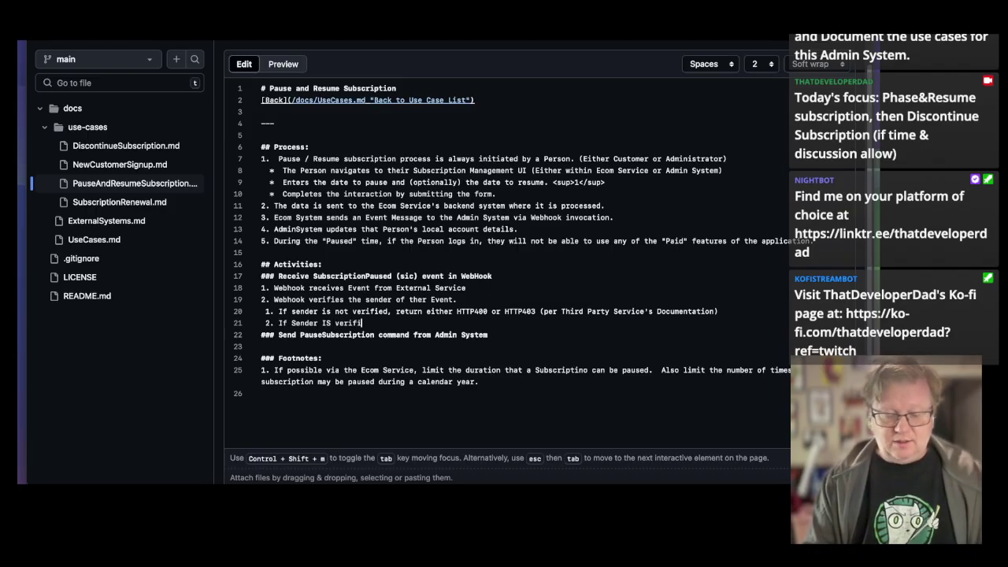
{"action": "type", "text": "ed, "}
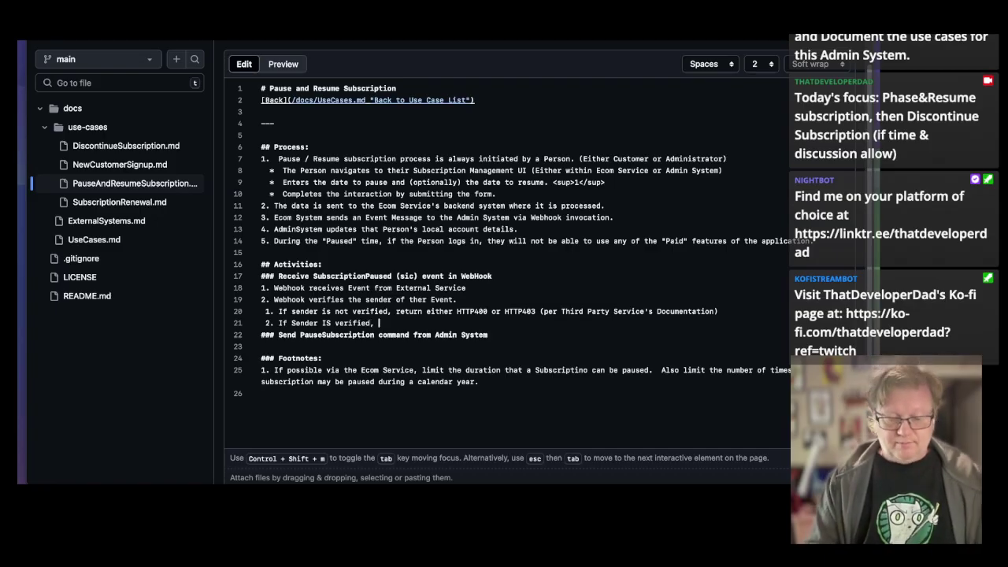
Complete the verified-sender sub-item with "validate that the Event Data is well-formed, and correctly formatted.".
{"action": "type", "text": "validate the"}
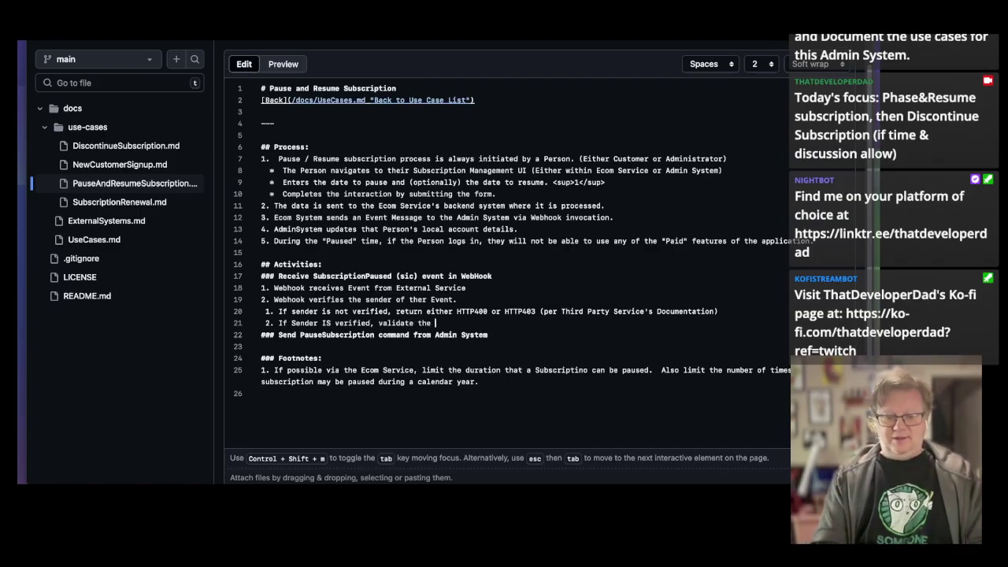
{"action": "key", "text": "BackSpace"}
{"action": "key", "text": "BackSpace"}
{"action": "type", "text": "at the "}
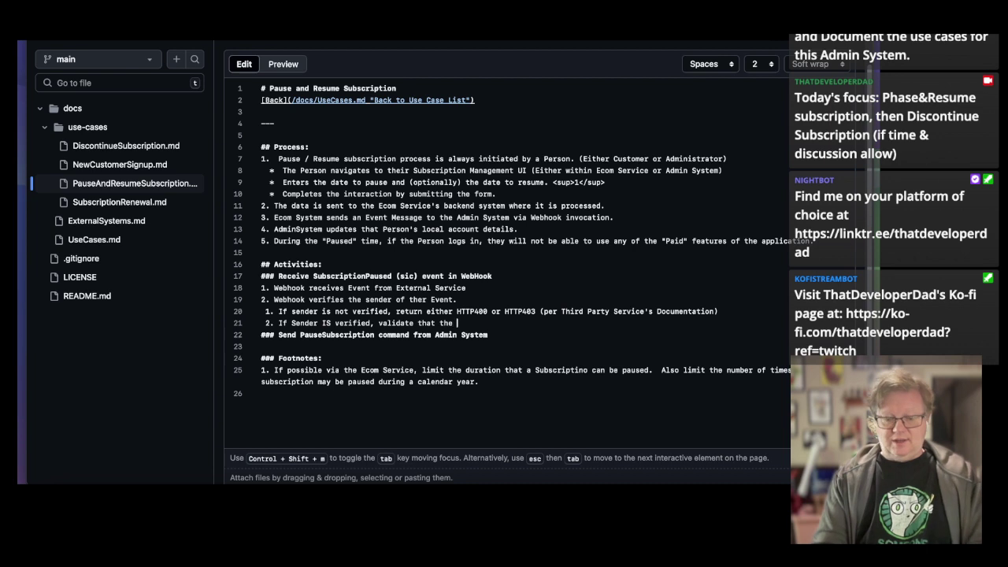
{"action": "type", "text": "Event Data is"}
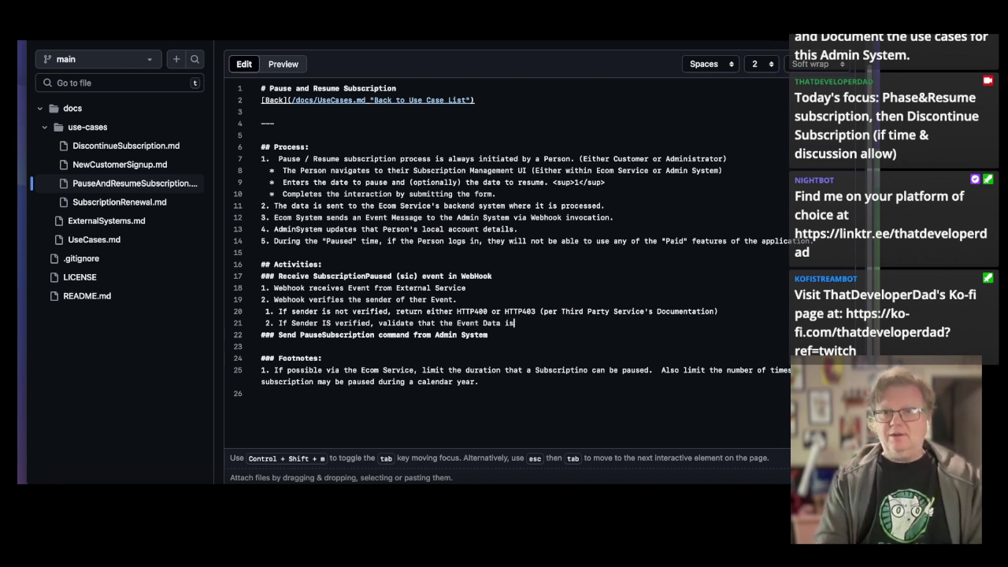
{"action": "type", "text": " will"}
{"action": "key", "text": "BackSpace"}
{"action": "key", "text": "BackSpace"}
{"action": "key", "text": "BackSpace"}
{"action": "key", "text": "BackSpace"}
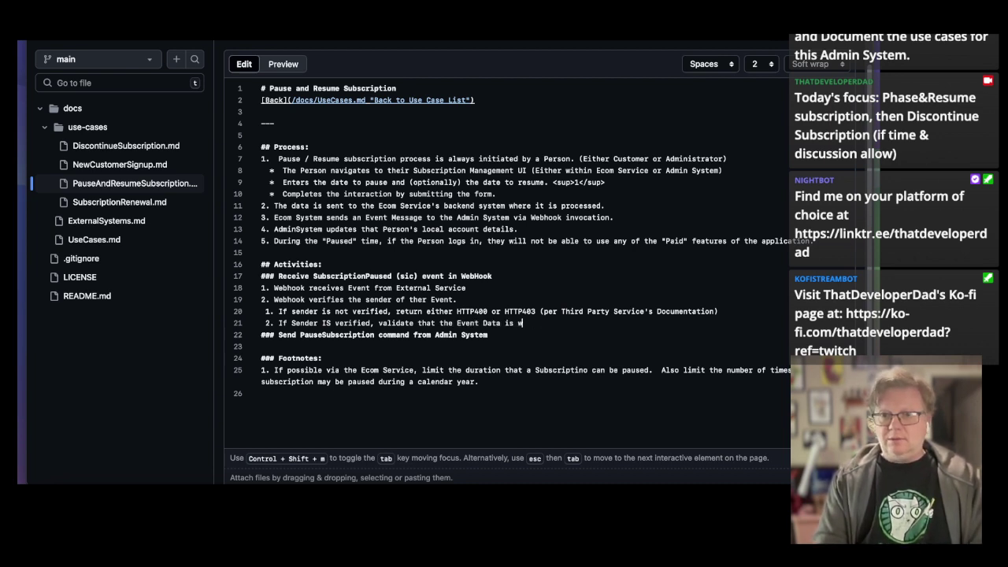
{"action": "type", "text": "ell-for"}
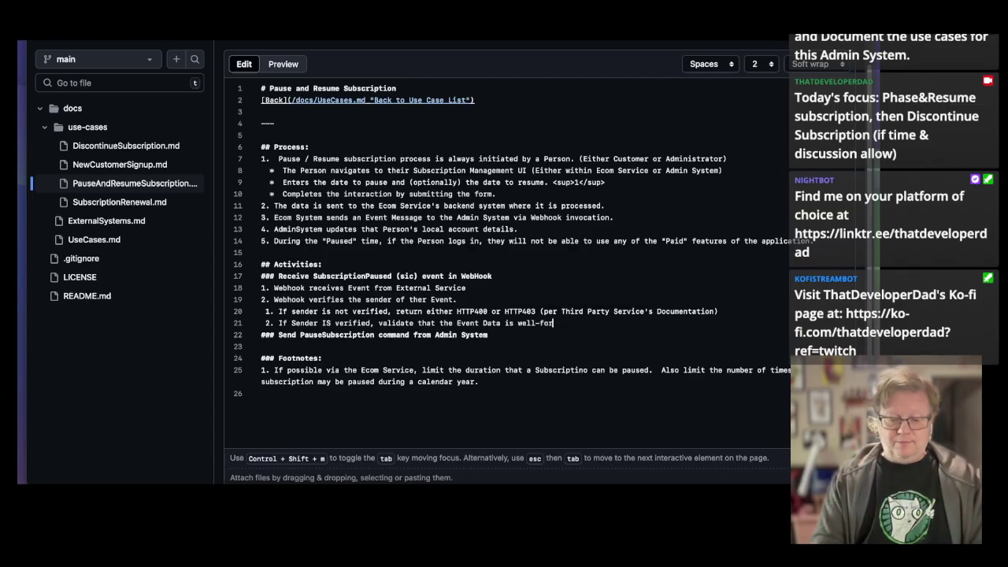
{"action": "type", "text": "med, and correctly"}
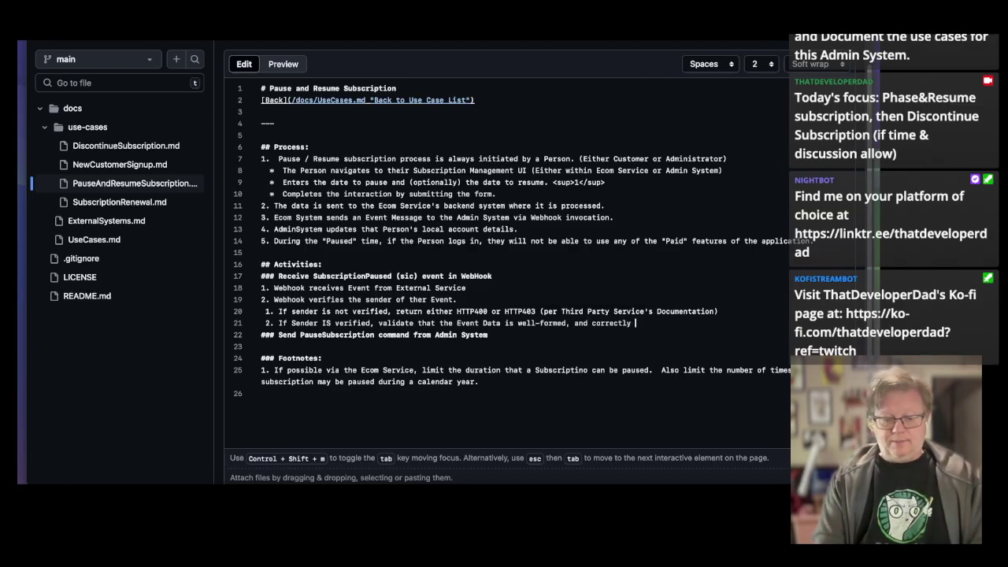
{"action": "type", "text": " formatted."}
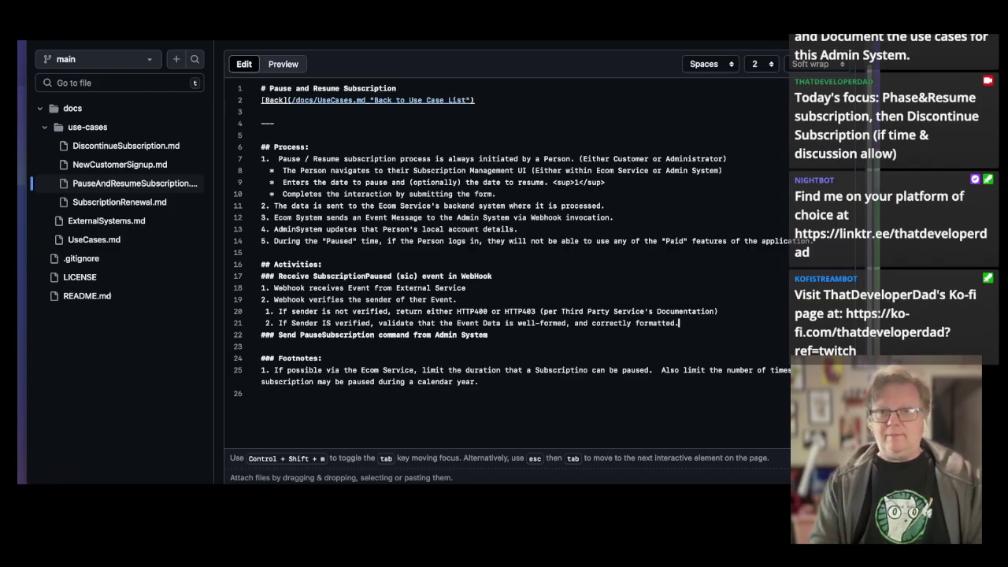
Add a deeper-indented item numbered "1." below the validation sub-item, reading "If Event Data is NOT well-formed".
{"action": "key", "text": "Return"}
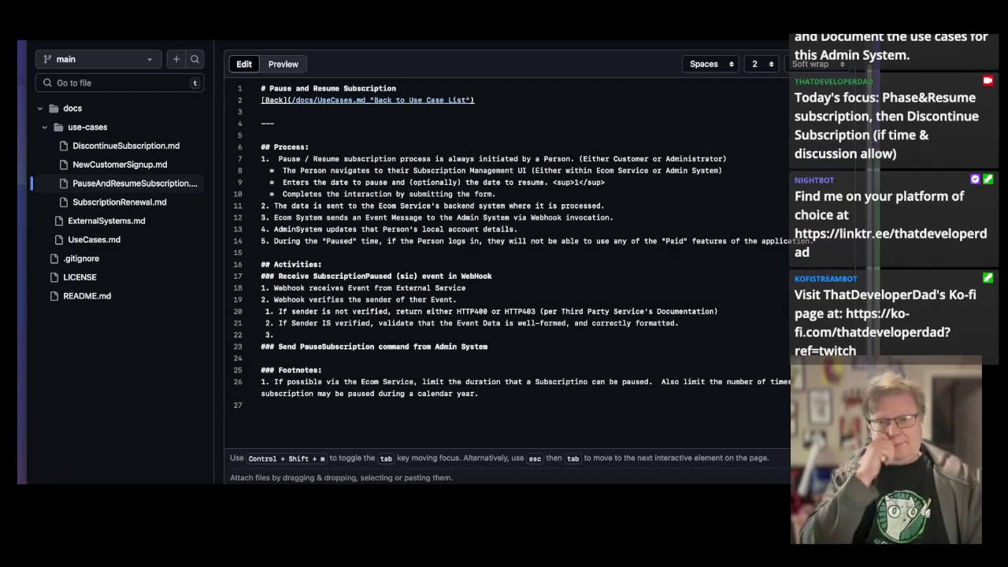
{"action": "key", "text": "Home"}
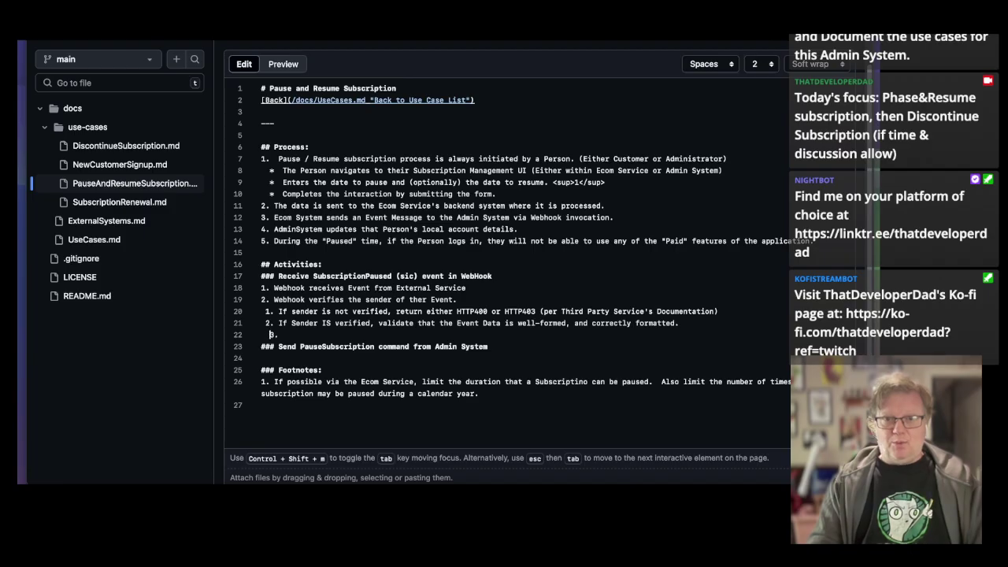
{"action": "key", "text": "BackSpace"}
{"action": "type", "text": "1. "}
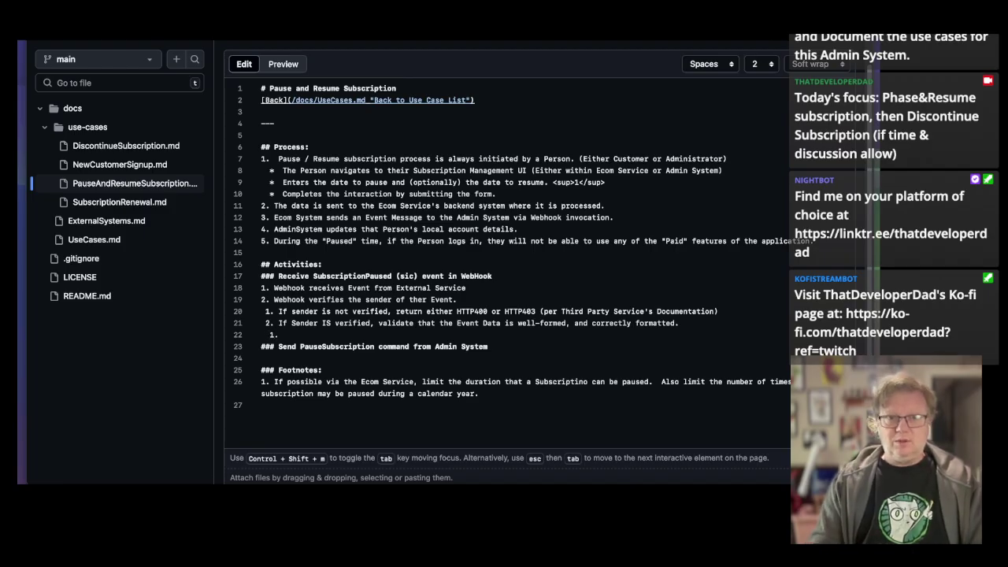
{"action": "type", "text": "If "}
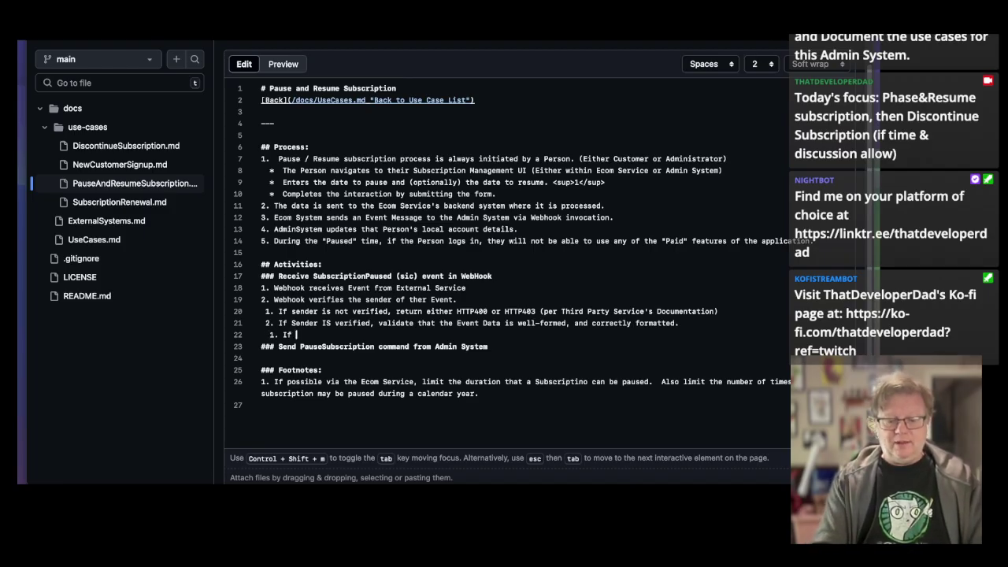
{"action": "type", "text": "Event Data"}
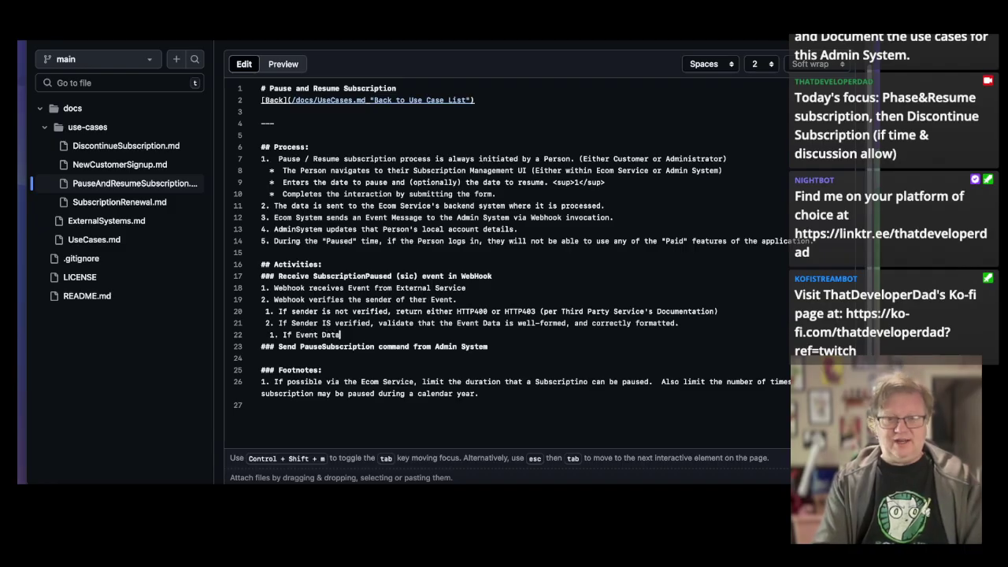
{"action": "type", "text": " is NOT "}
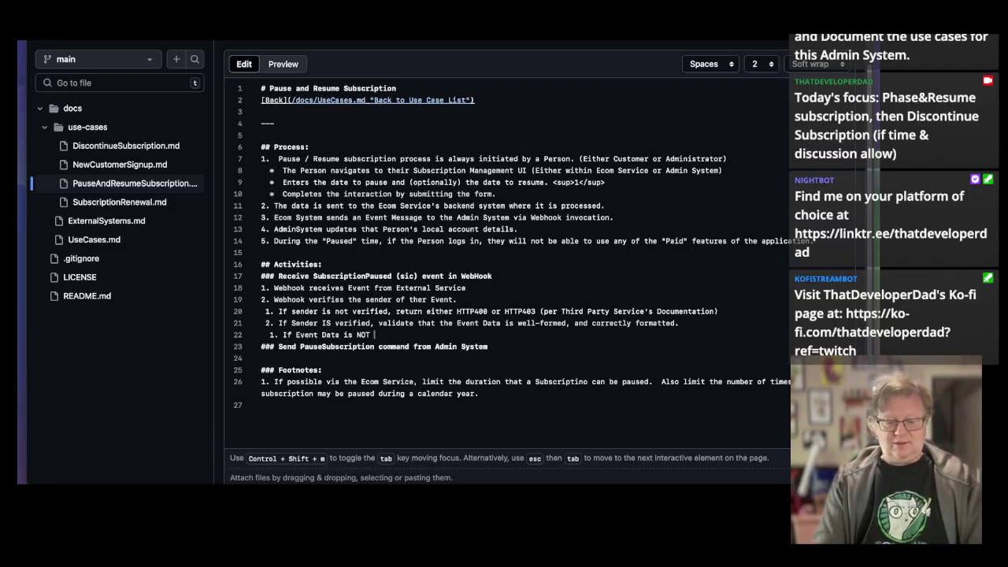
{"action": "type", "text": "well-formed"}
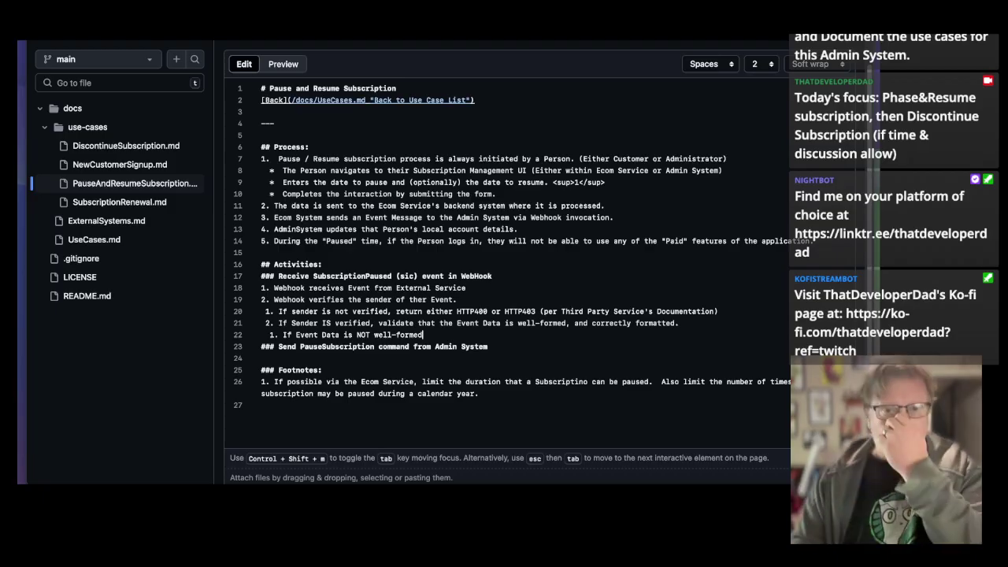
Continue the nested item with ", return HTTP400 to EcomService" and an opening parenthesis.
{"action": "type", "text": ", return"}
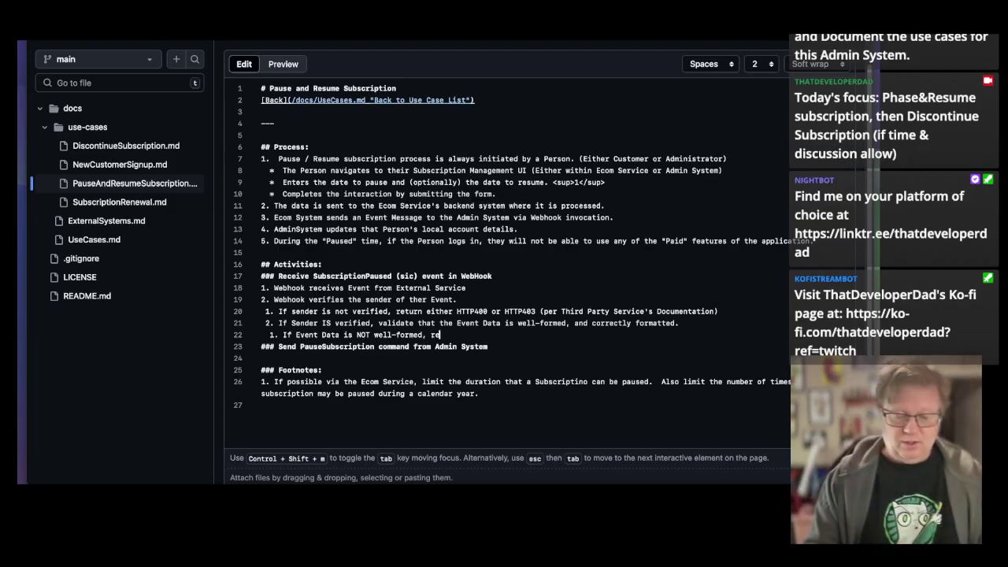
{"action": "type", "text": "HT"}
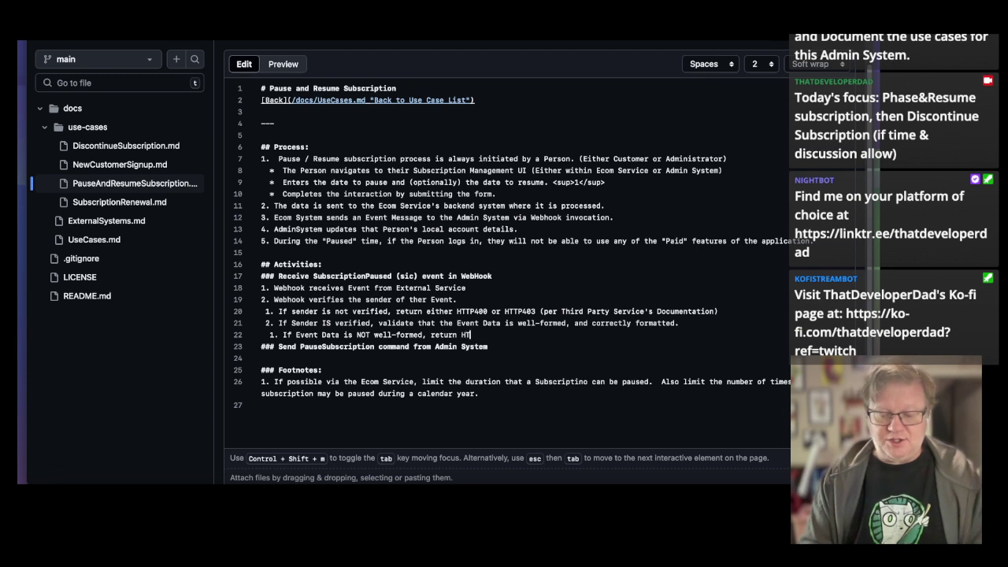
{"action": "type", "text": "TP"}
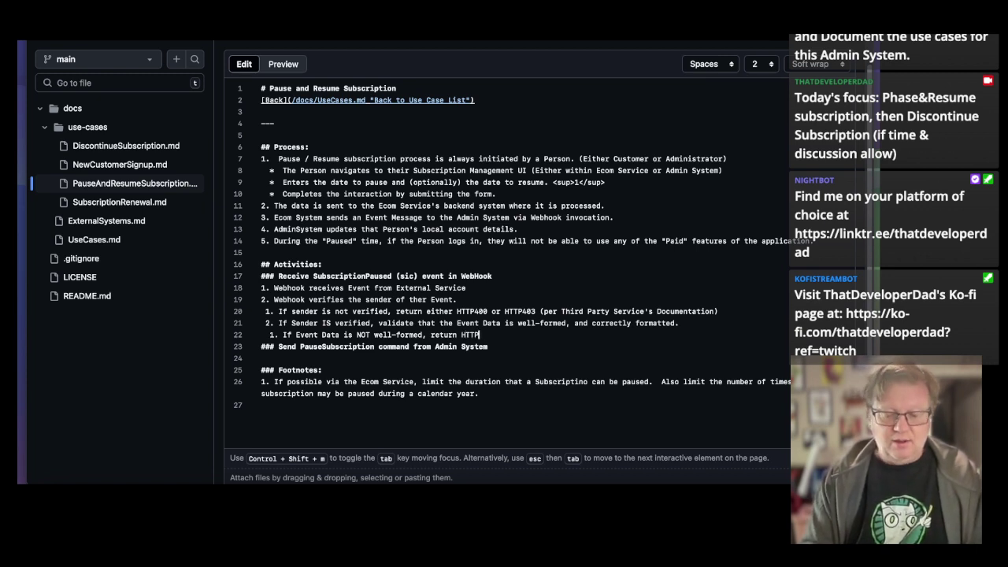
{"action": "type", "text": "400 to "}
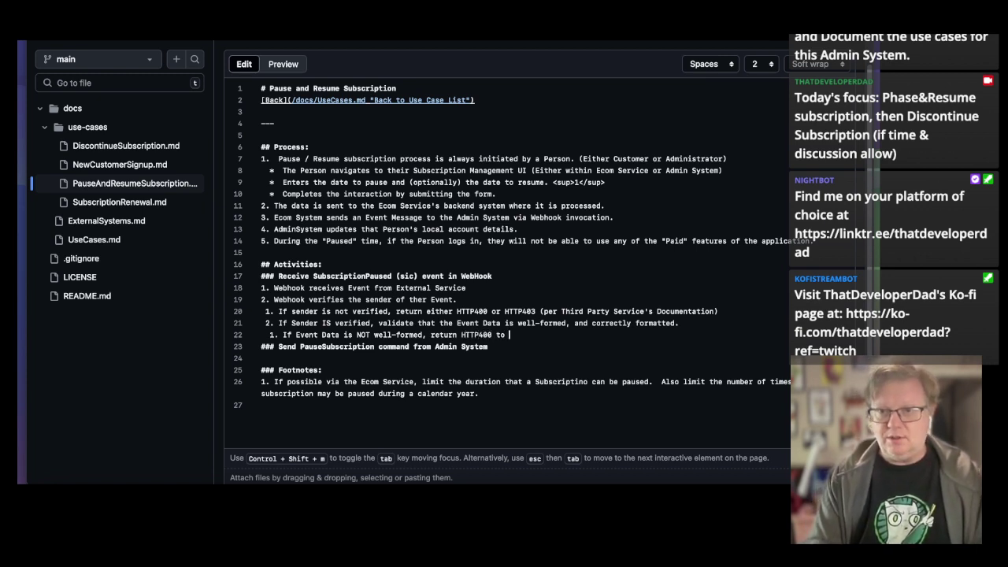
{"action": "type", "text": "Ecom"}
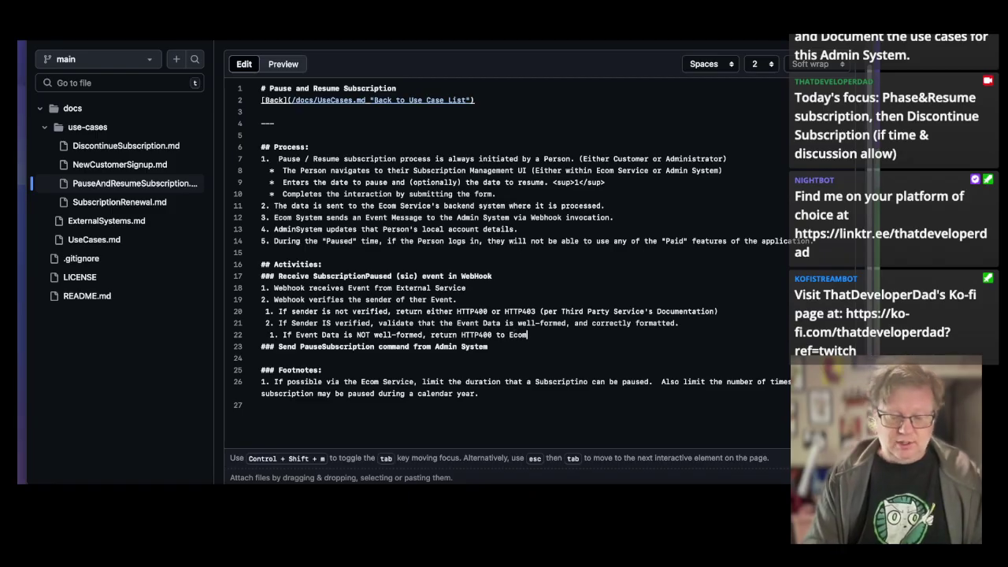
{"action": "type", "text": "Service ("}
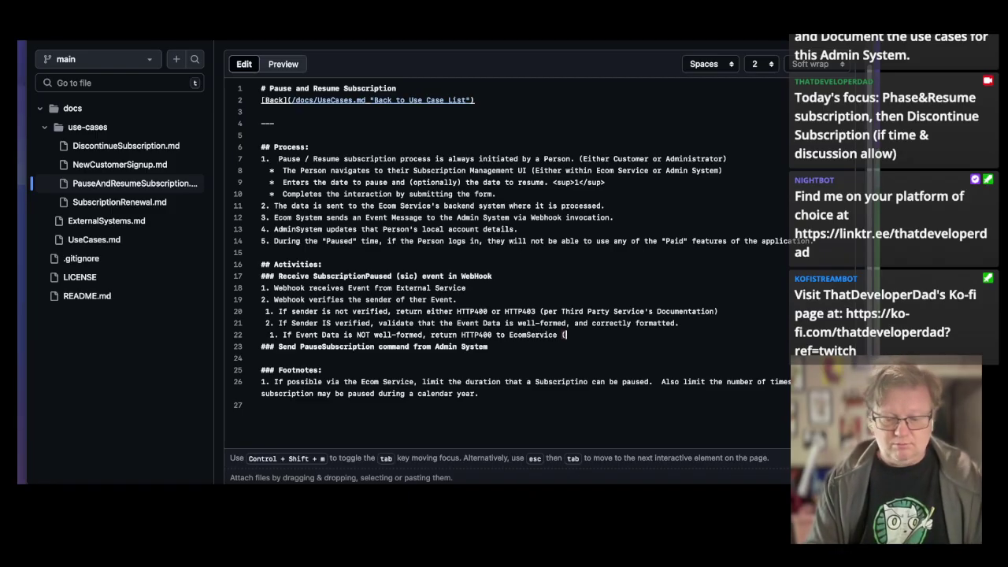
Complete the nested HTTP400 item's parenthetical with "need to confirm this with their Documentation)".
{"action": "type", "text": "may"}
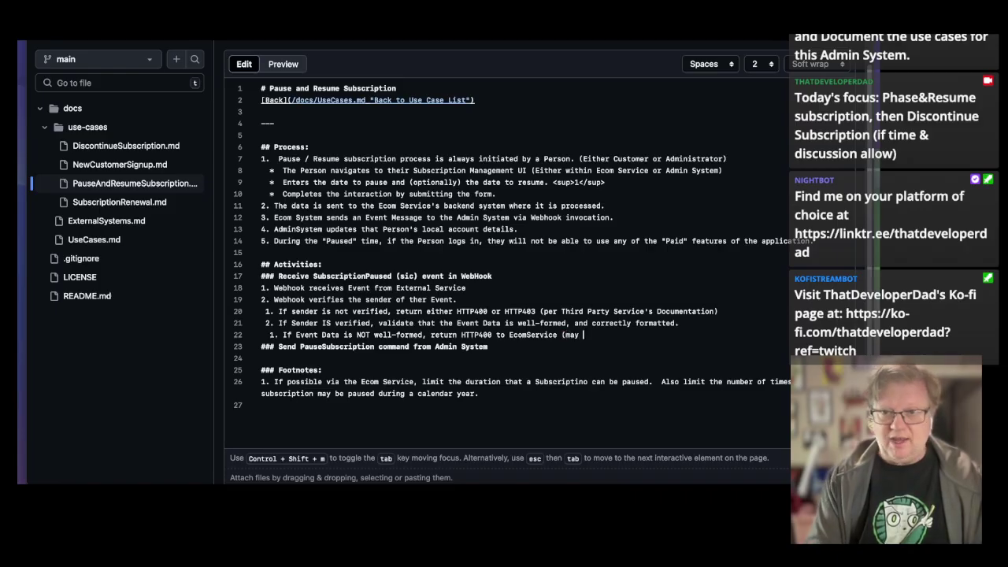
{"action": "key", "text": "BackSpace"}
{"action": "key", "text": "BackSpace"}
{"action": "key", "text": "BackSpace"}
{"action": "key", "text": "BackSpace"}
{"action": "type", "text": "need to "}
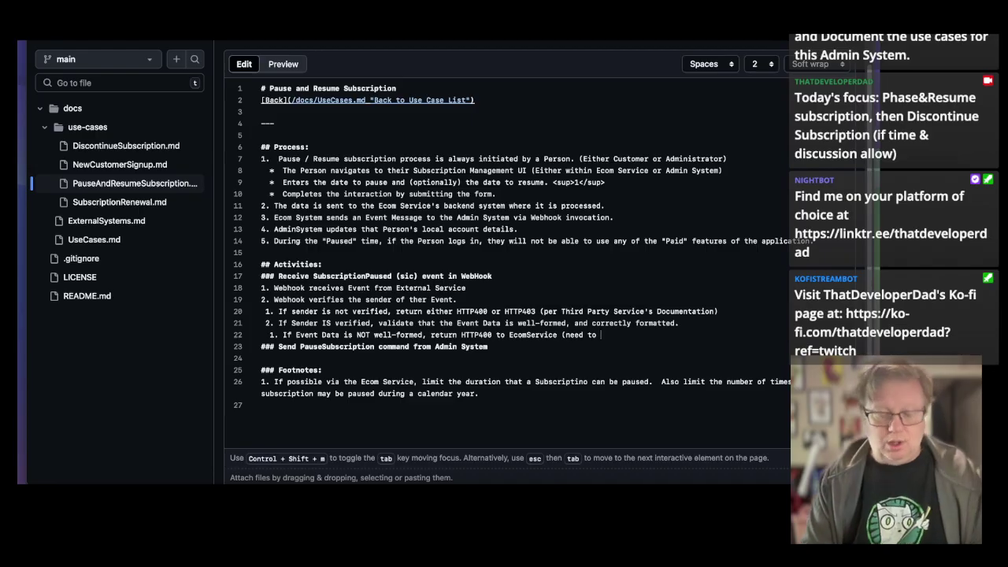
{"action": "type", "text": "confirm this"}
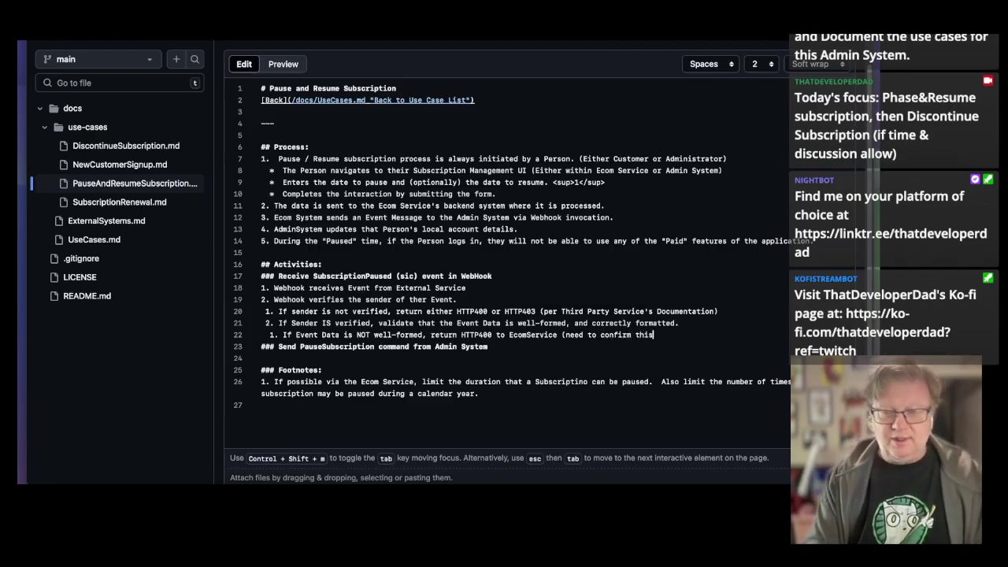
{"action": "type", "text": " with "}
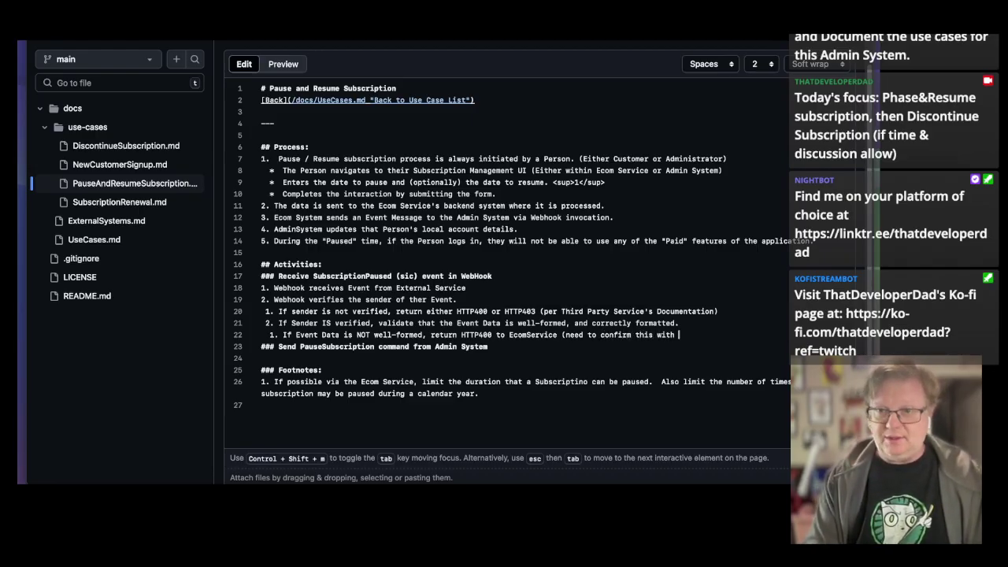
{"action": "type", "text": "their Doc"}
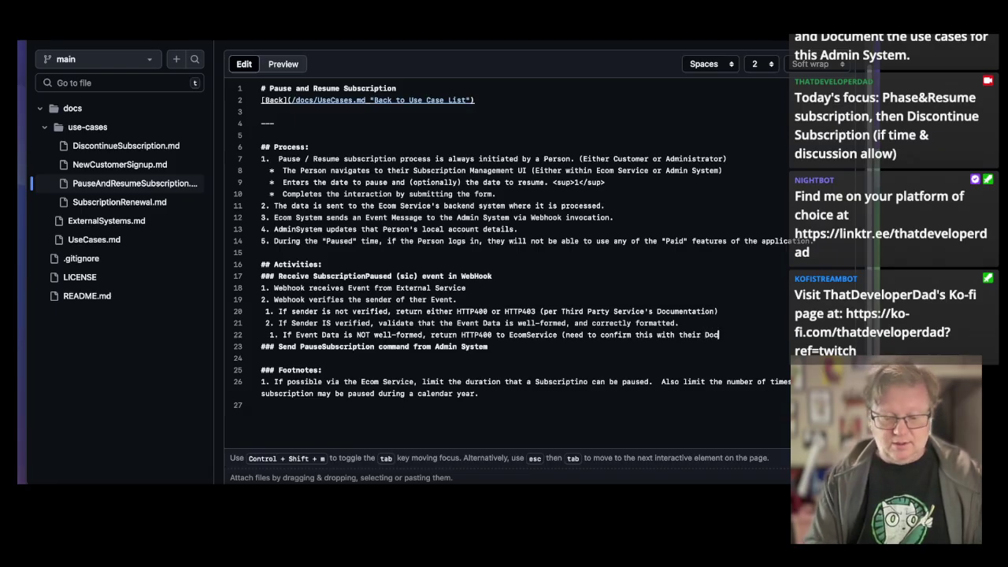
{"action": "type", "text": "umentation)"}
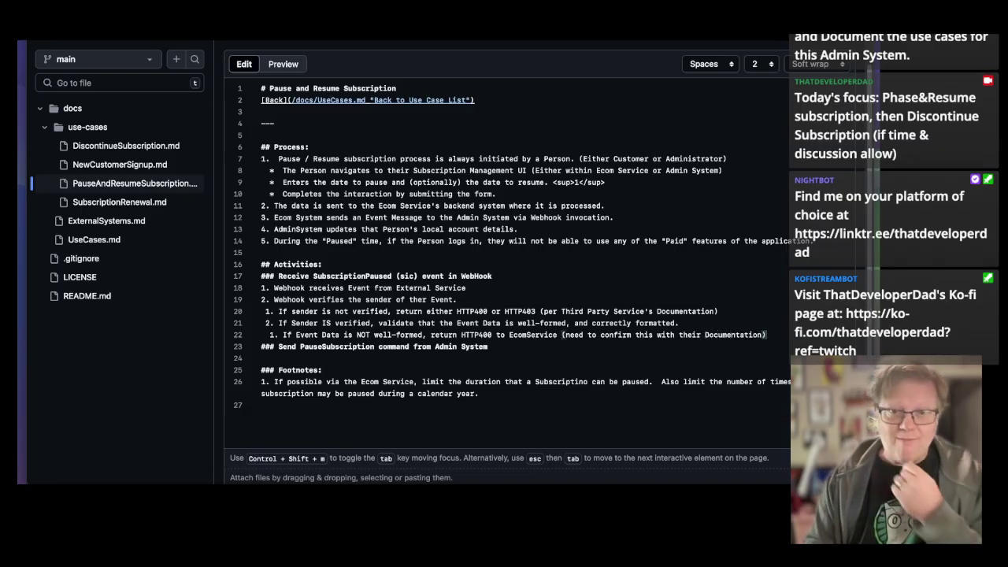
Add a second nested item below it, reading "If Event Data IS Valid, forward to the Administrative API".
{"action": "key", "text": "Return"}
{"action": "type", "text": "If Event Data"}
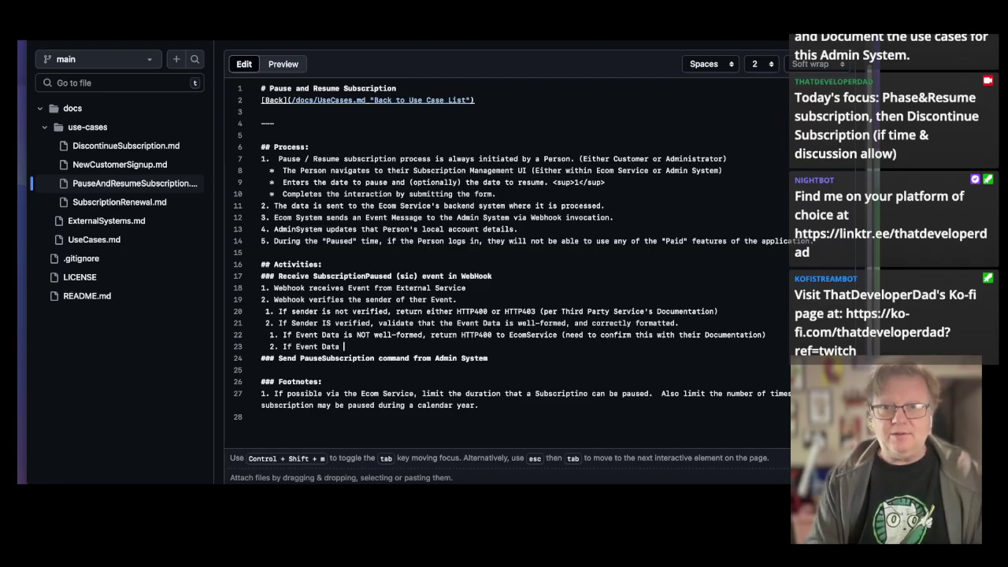
{"action": "type", "text": " is"}
{"action": "key", "text": "BackSpace"}
{"action": "key", "text": "BackSpace"}
{"action": "key", "text": "BackSpace"}
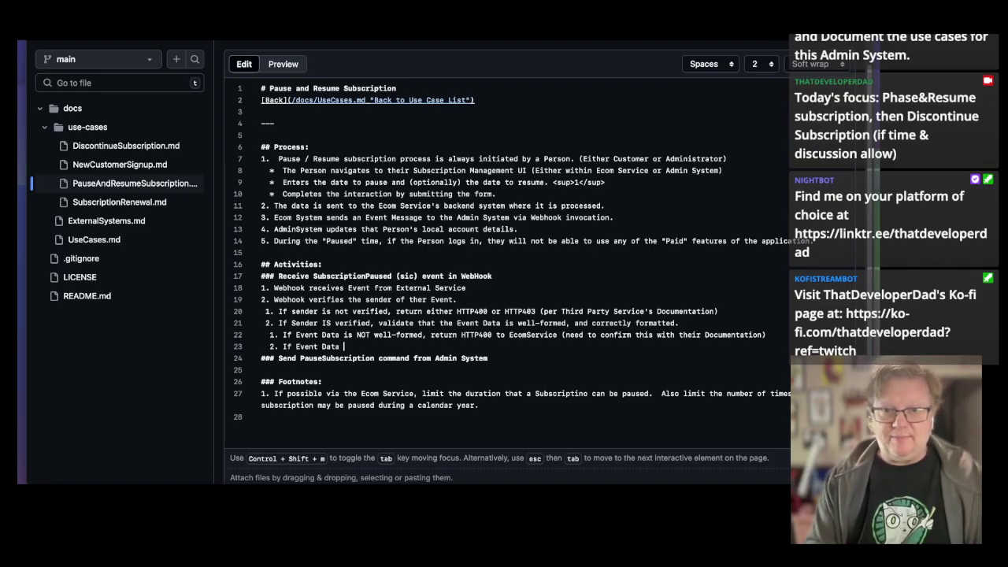
{"action": "type", "text": "IS Valid"}
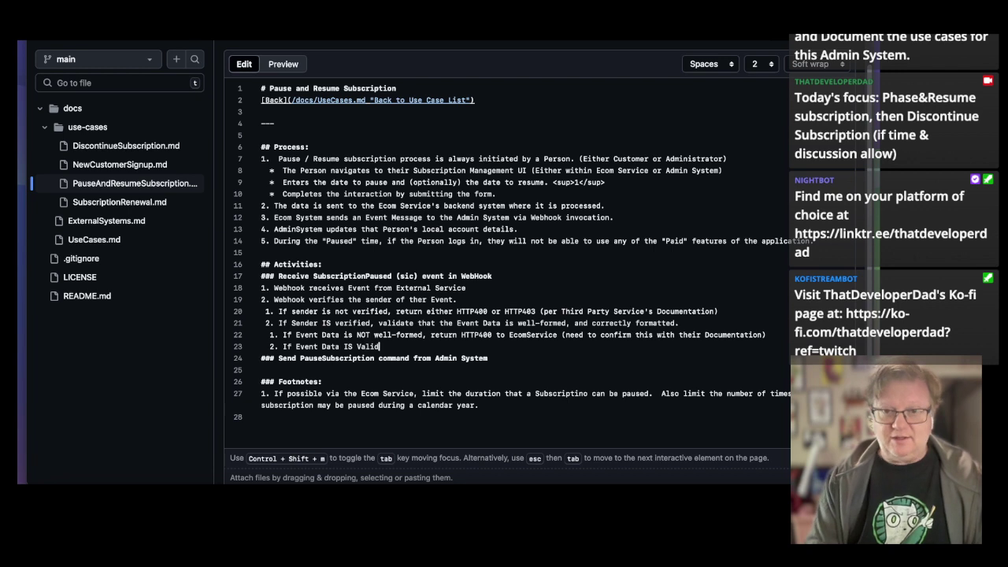
{"action": "type", "text": ", forw"}
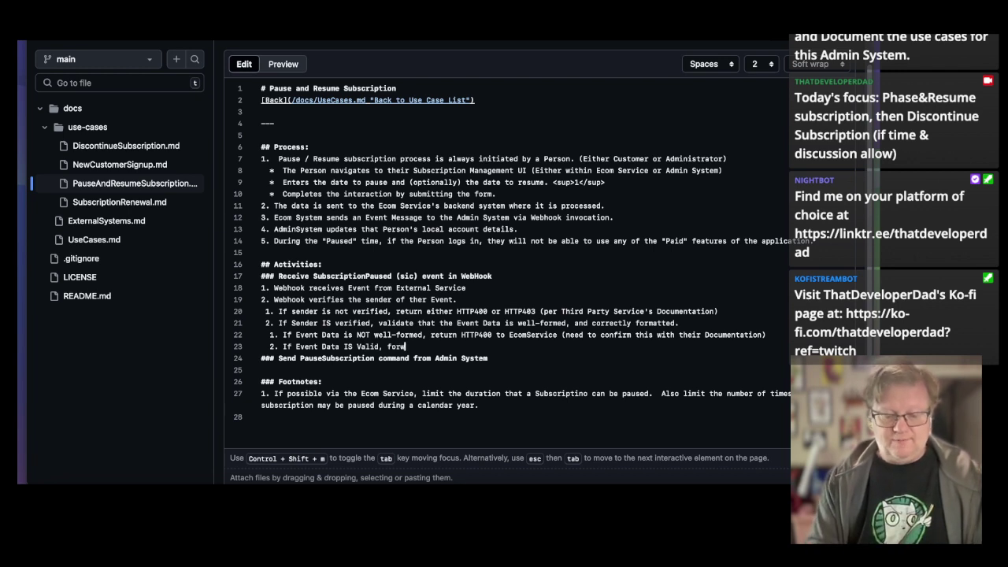
{"action": "type", "text": "ard to the Admini"}
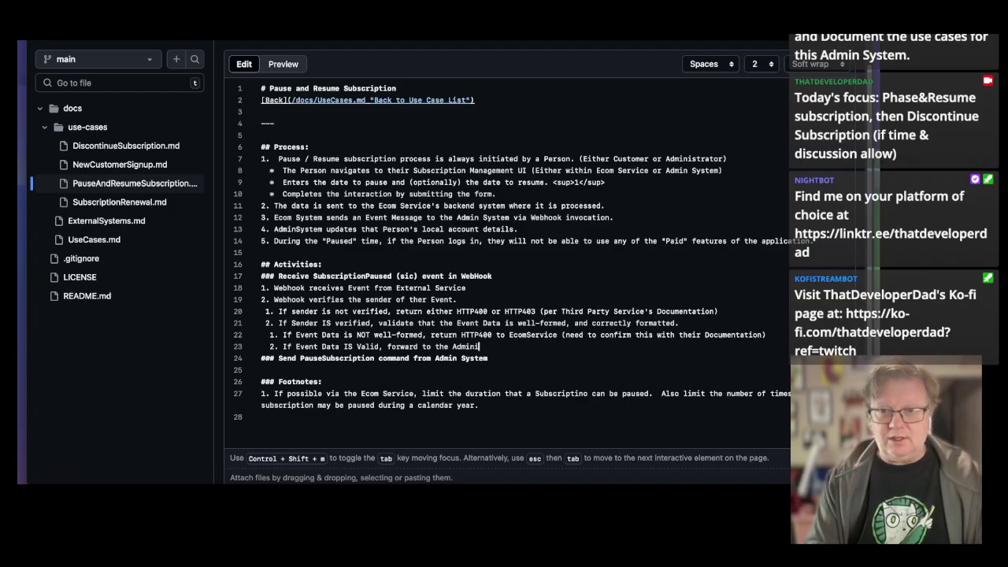
{"action": "type", "text": "strative API"}
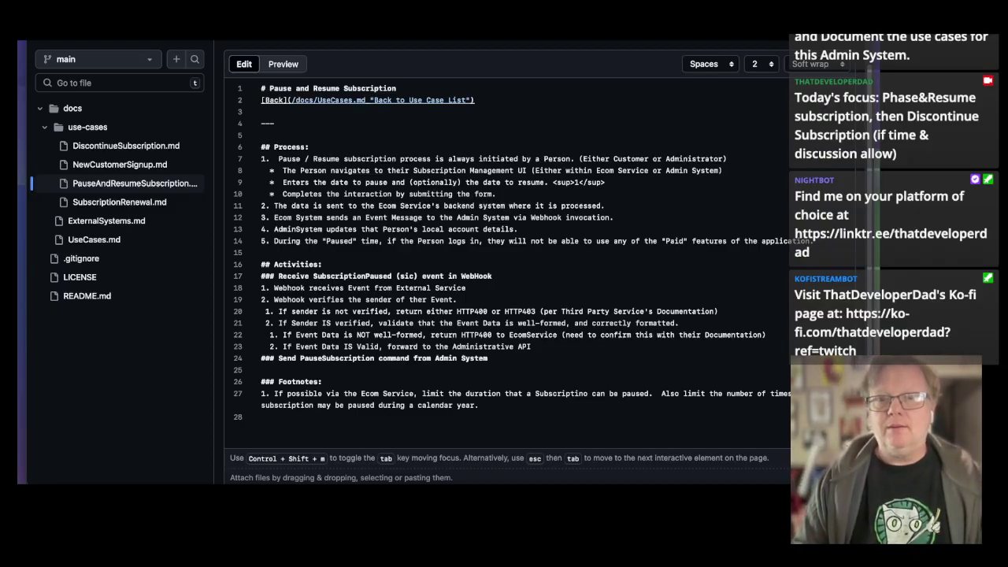
Start a "###" heading with the word "Receive" above the Send PauseSubscription heading, set off by blank lines.
{"action": "key", "text": "Return"}
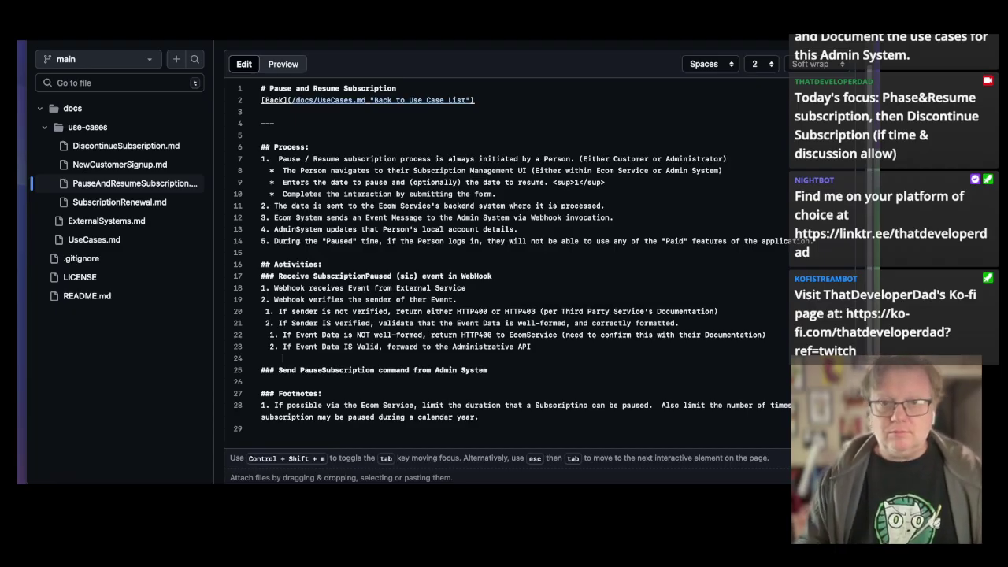
{"action": "key", "text": "BackSpace"}
{"action": "key", "text": "BackSpace"}
{"action": "key", "text": "BackSpace"}
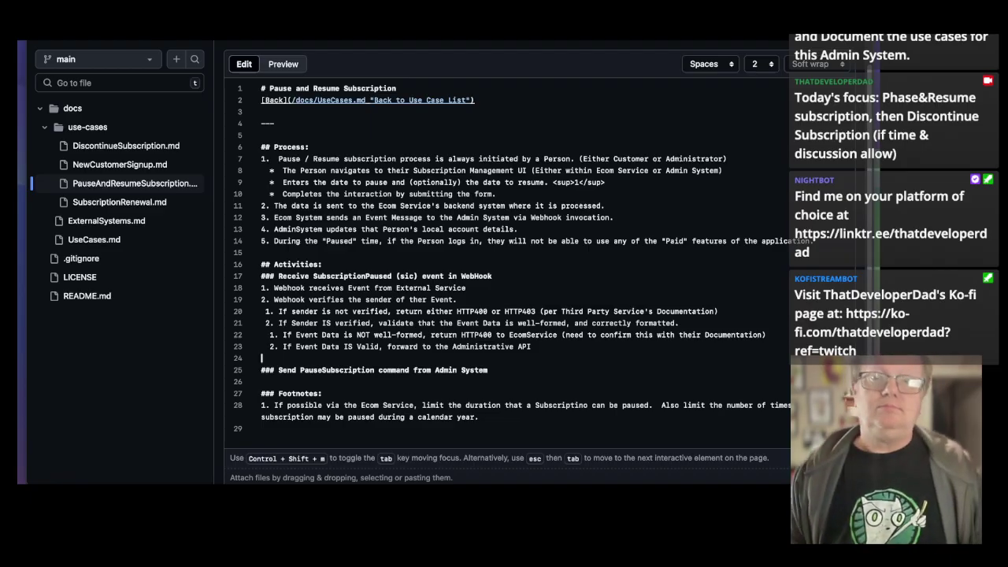
{"action": "key", "text": "Return"}
{"action": "key", "text": "Return"}
{"action": "key", "text": "Up"}
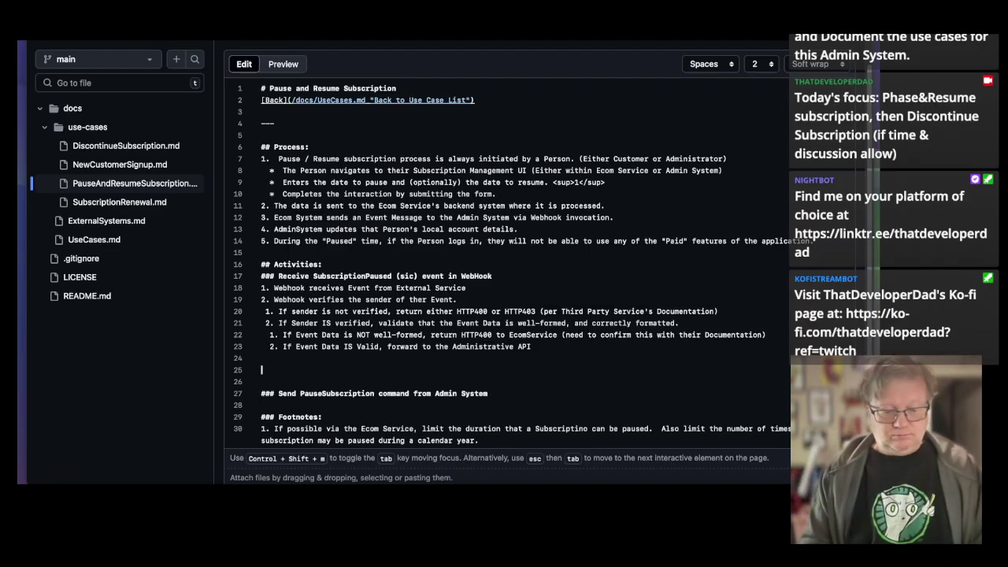
{"action": "type", "text": "###"}
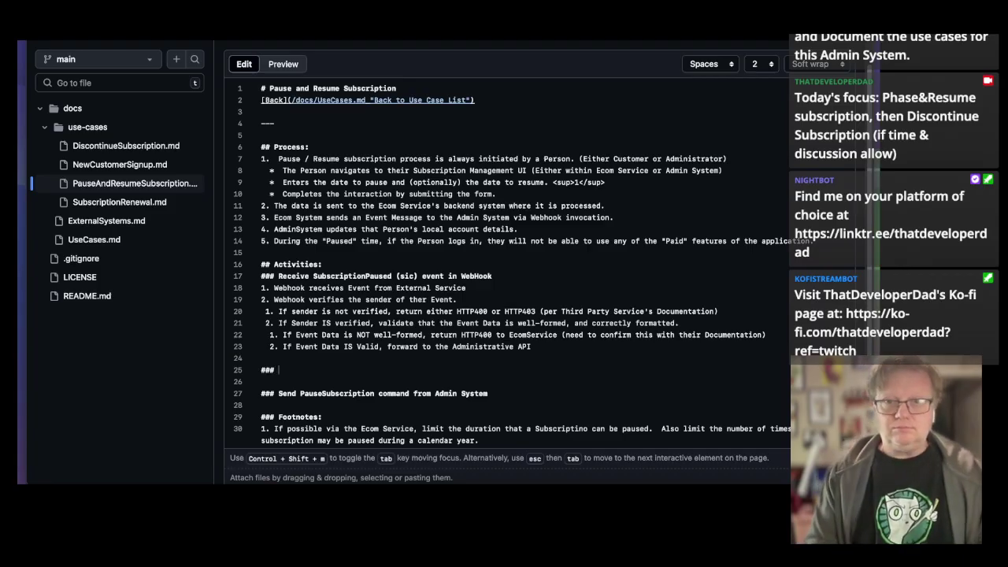
{"action": "type", "text": " Receive "}
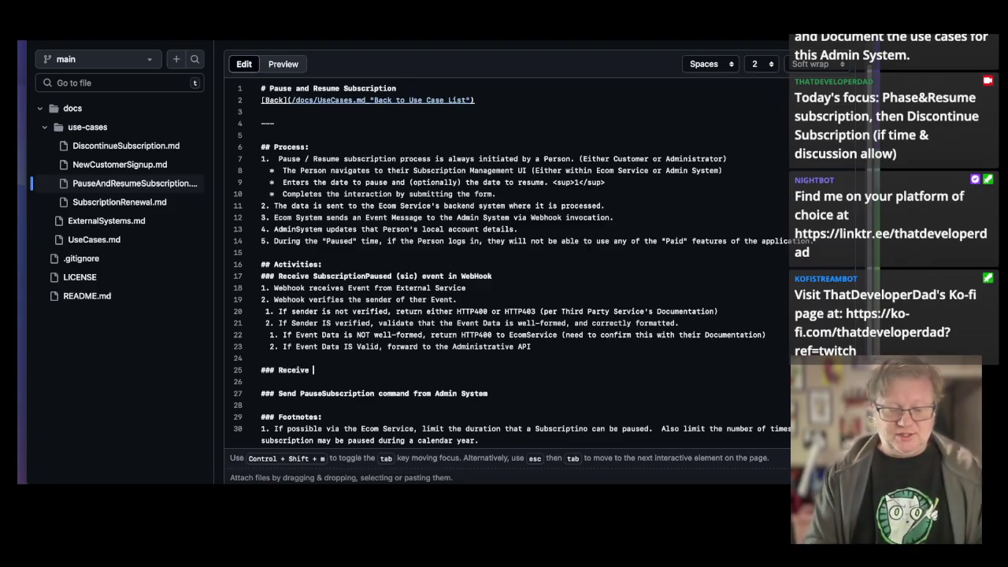
{"action": "type", "text": "Pause"}
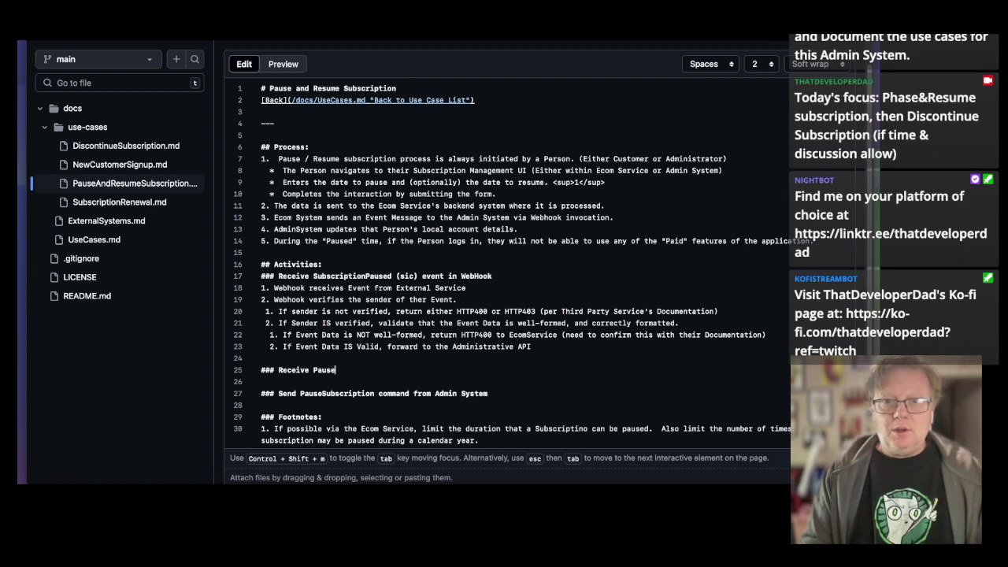
{"action": "key", "text": "BackSpace"}
{"action": "key", "text": "BackSpace"}
{"action": "key", "text": "BackSpace"}
{"action": "key", "text": "BackSpace"}
{"action": "key", "text": "BackSpace"}
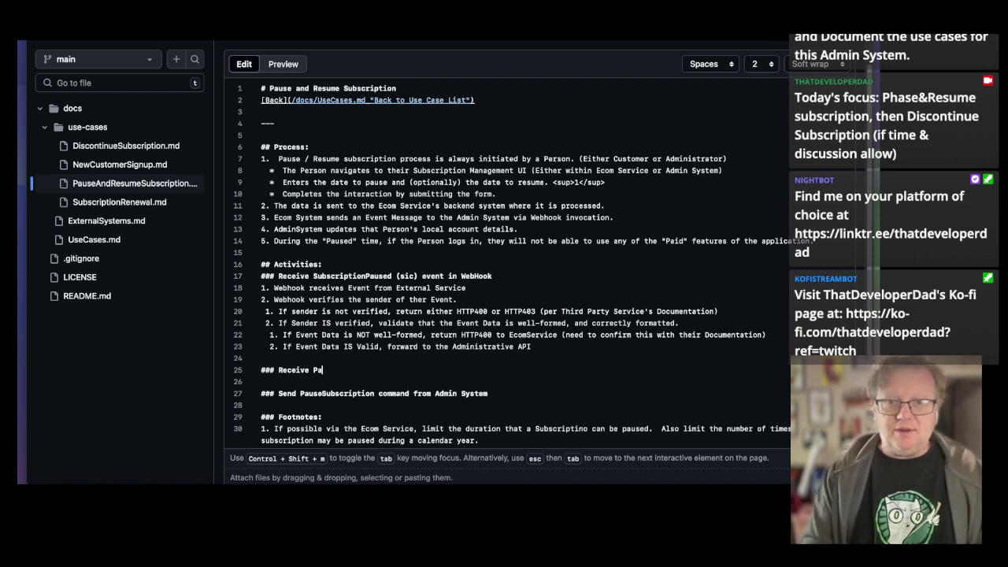
{"action": "type", "text": "Subscript"}
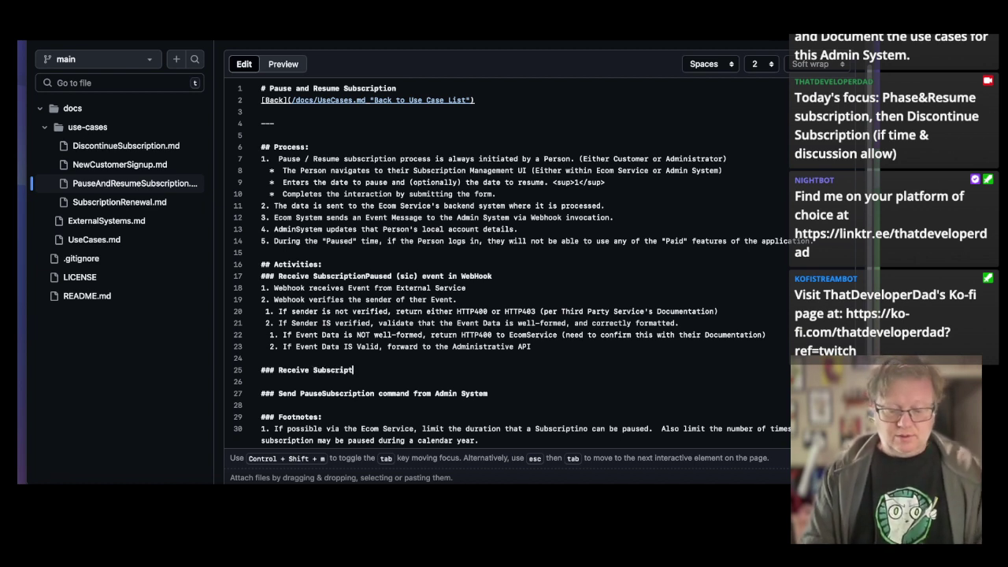
{"action": "type", "text": "ionPaused"}
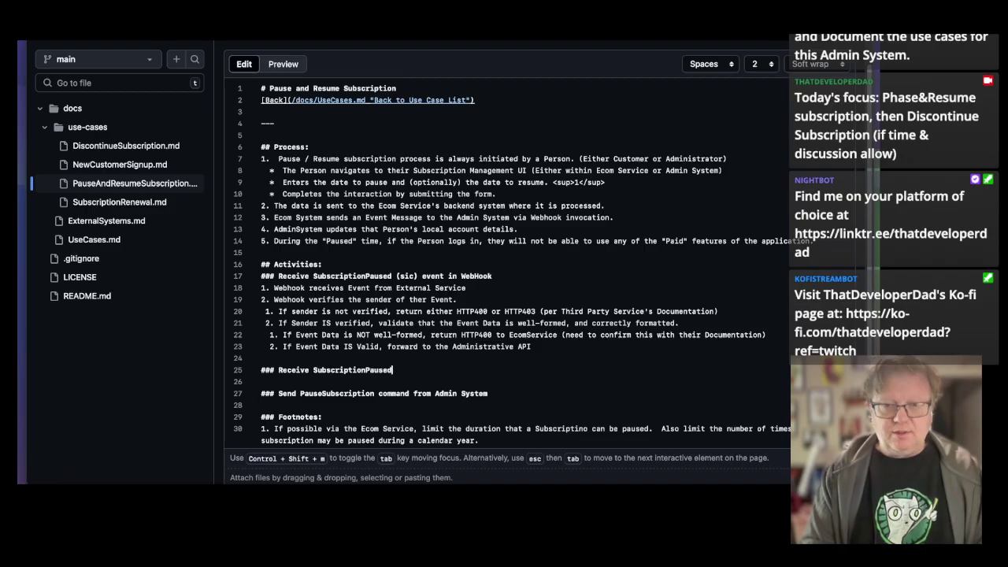
{"action": "key", "text": "BackSpace"}
{"action": "key", "text": "BackSpace"}
{"action": "key", "text": "BackSpace"}
{"action": "key", "text": "BackSpace"}
{"action": "key", "text": "BackSpace"}
{"action": "key", "text": "BackSpace"}
{"action": "key", "text": "BackSpace"}
{"action": "key", "text": "BackSpace"}
{"action": "key", "text": "BackSpace"}
{"action": "key", "text": "BackSpace"}
{"action": "key", "text": "BackSpace"}
{"action": "key", "text": "BackSpace"}
{"action": "key", "text": "BackSpace"}
{"action": "key", "text": "BackSpace"}
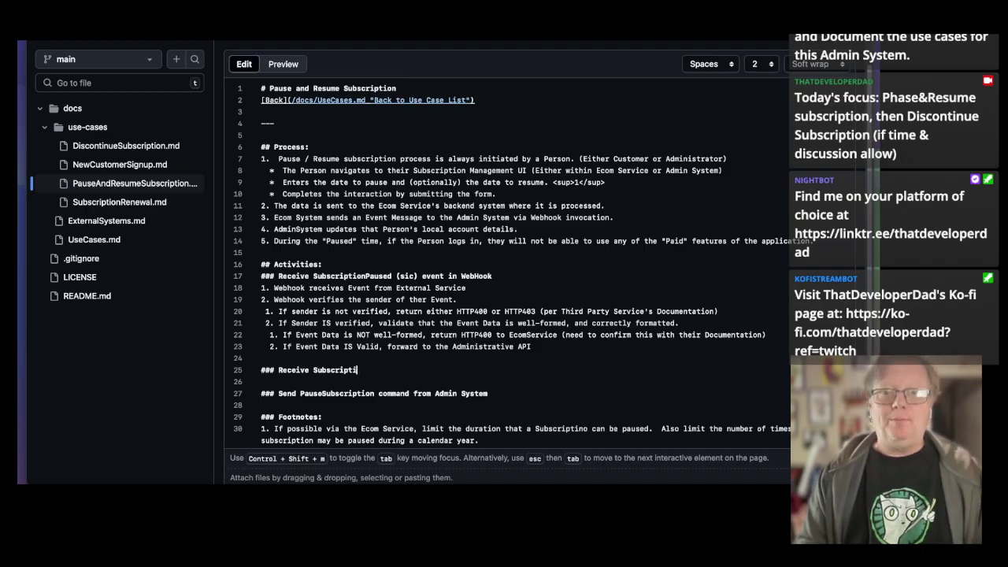
{"action": "key", "text": "BackSpace"}
{"action": "key", "text": "BackSpace"}
{"action": "key", "text": "BackSpace"}
{"action": "key", "text": "BackSpace"}
Continue the new "Receive" heading with "PauseSubscription command at the".
{"action": "type", "text": "Paus"}
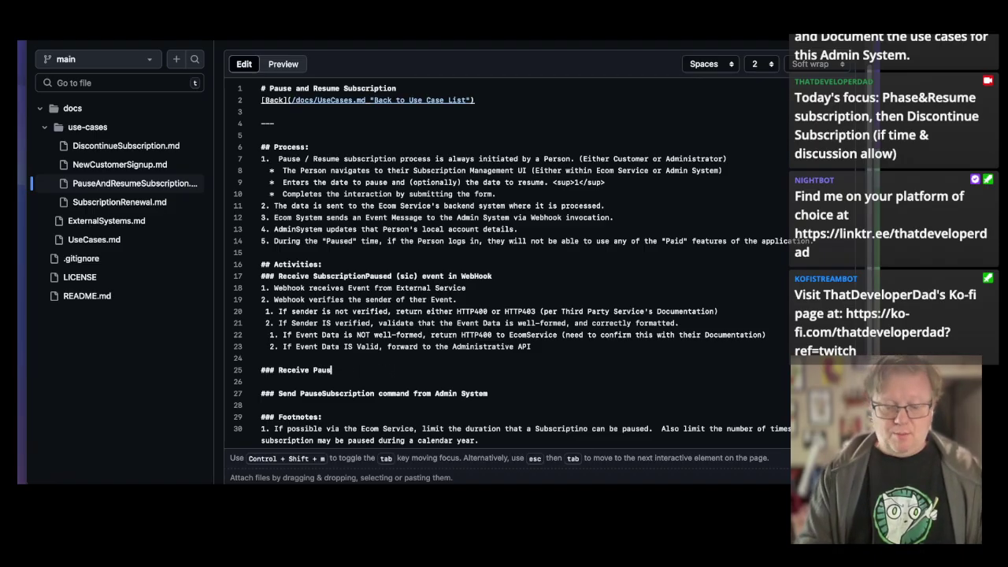
{"action": "type", "text": "eSubscription "}
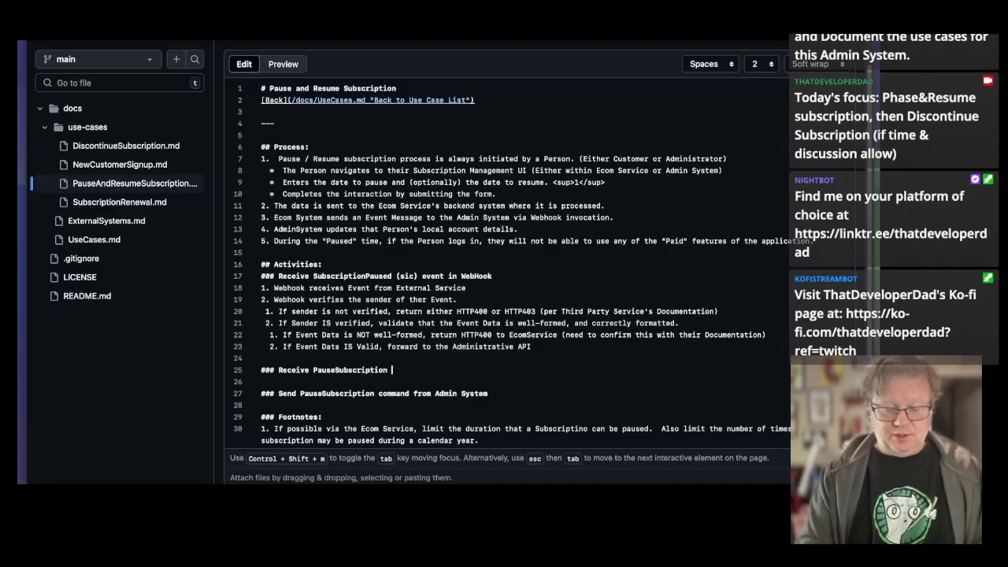
{"action": "type", "text": "command and"}
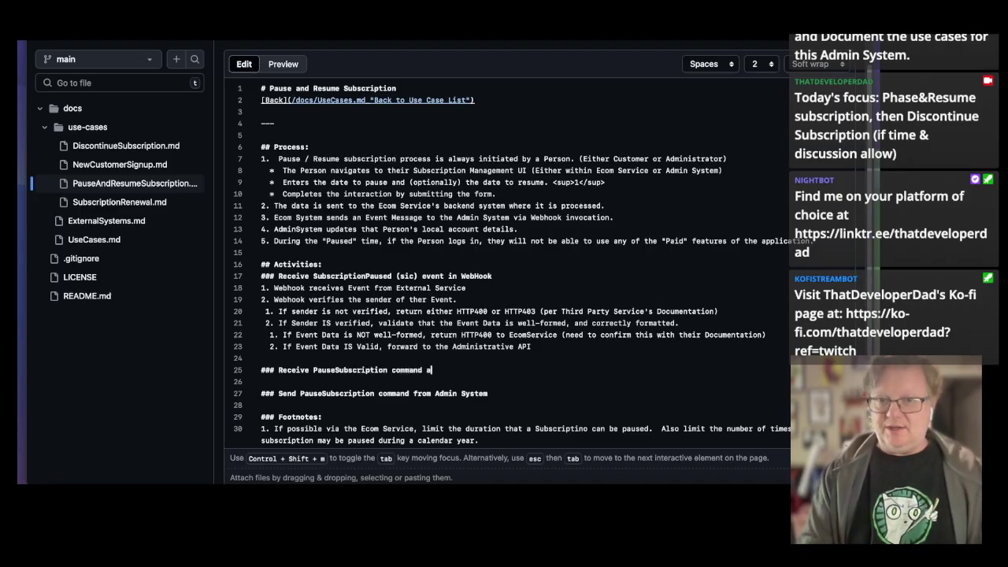
{"action": "key", "text": "BackSpace"}
{"action": "key", "text": "BackSpace"}
{"action": "key", "text": "BackSpace"}
{"action": "type", "text": "t the"}
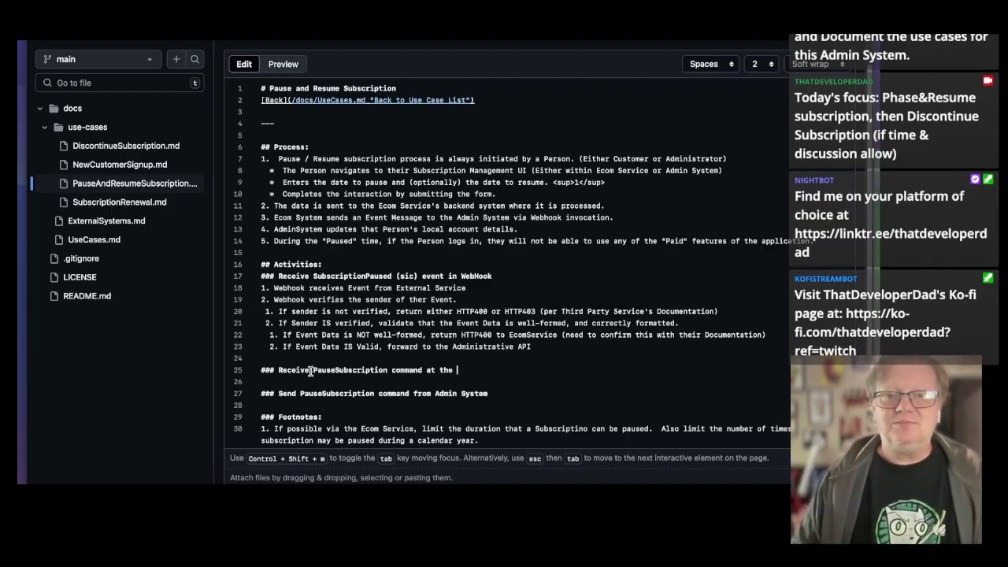
Replace "PauseSubscription command" in the new heading with "SubscriptionPaused event" and end the heading with "Administrative API".
{"action": "left_click_drag", "start_coordinate": [315, 370], "coordinate": [385, 364]}
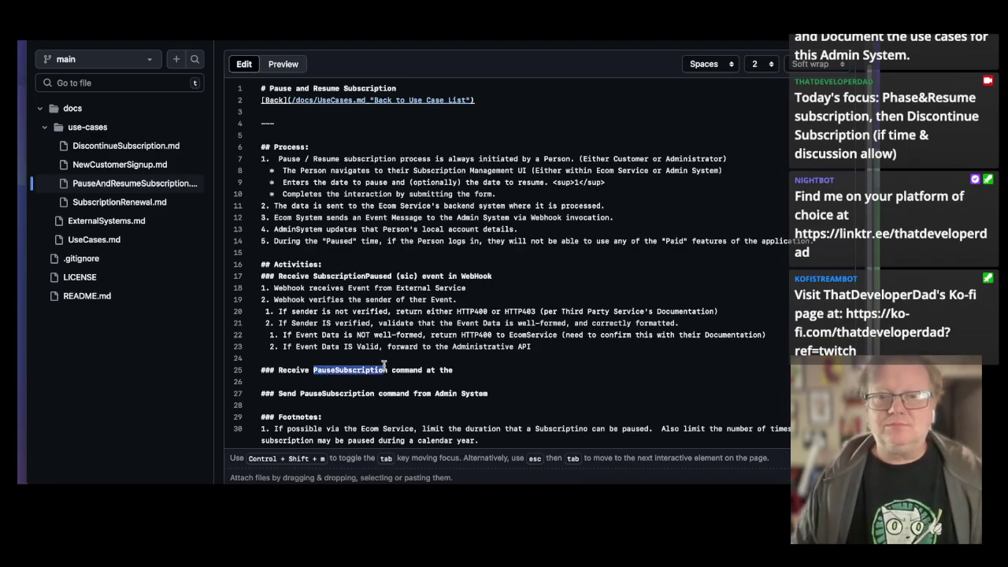
{"action": "type", "text": "Subsc"}
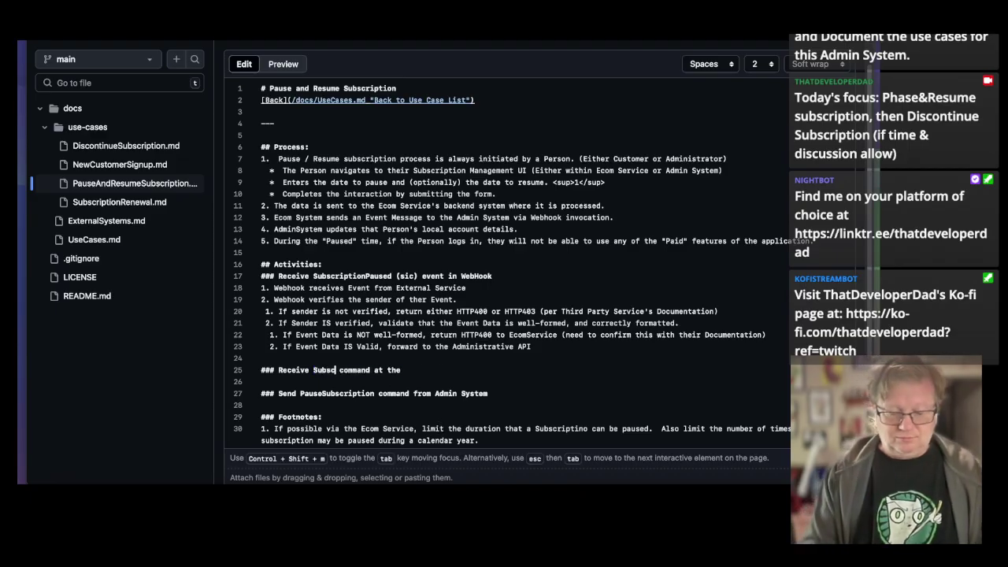
{"action": "type", "text": "riptionPaused"}
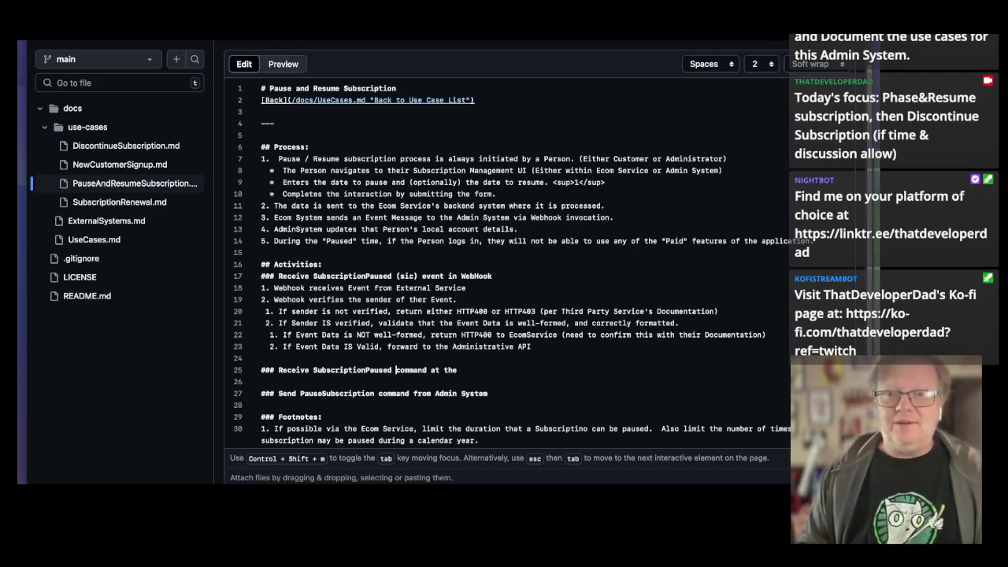
{"action": "left_click_drag", "start_coordinate": [395, 370], "coordinate": [427, 371]}
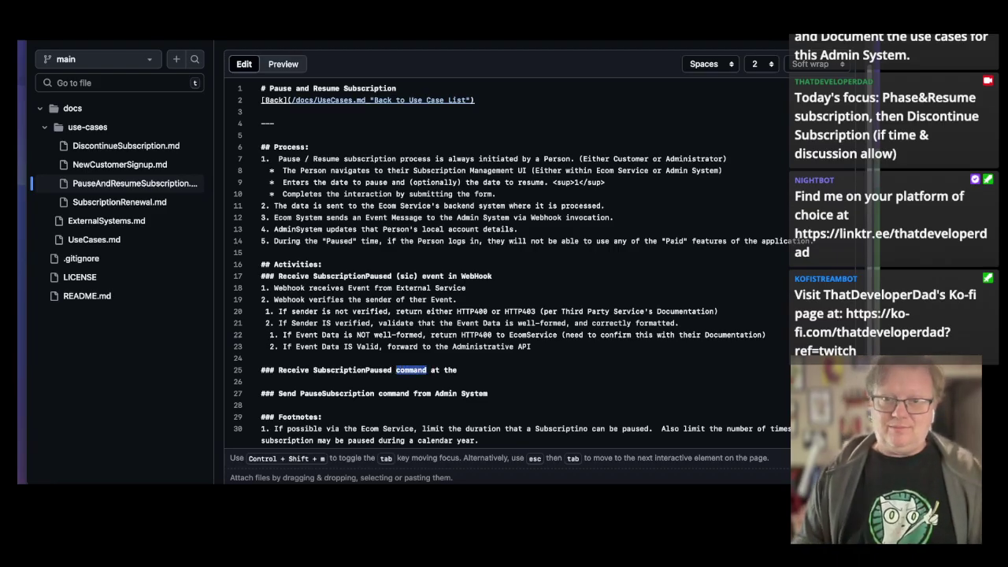
{"action": "type", "text": "event"}
{"action": "key", "text": "Down"}
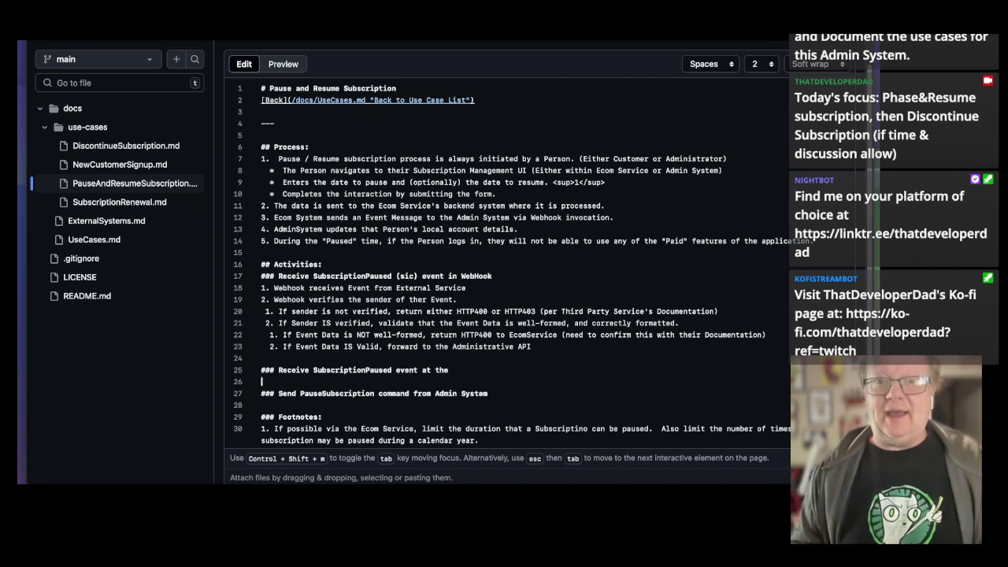
{"action": "type", "text": "Admini"}
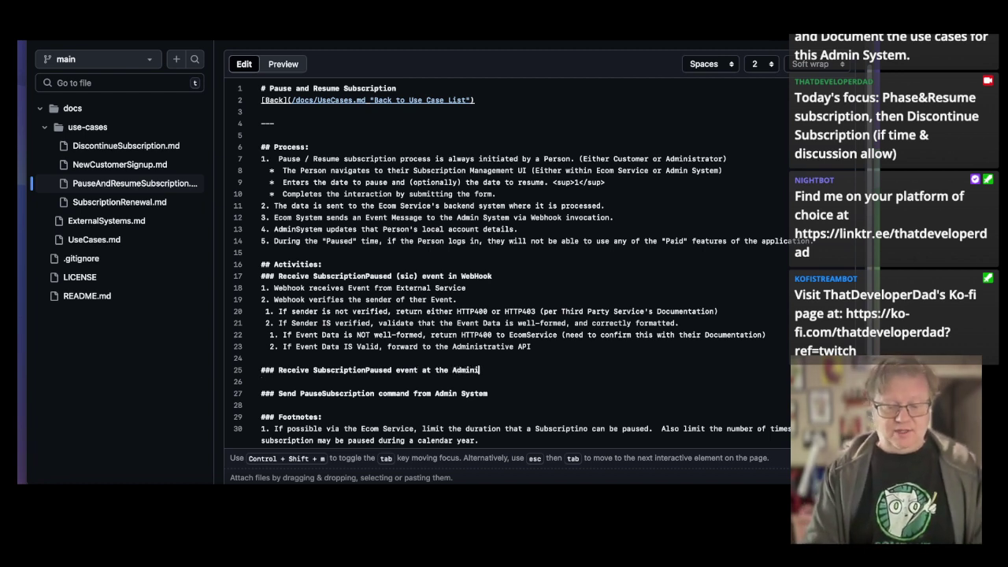
{"action": "type", "text": "strative API"}
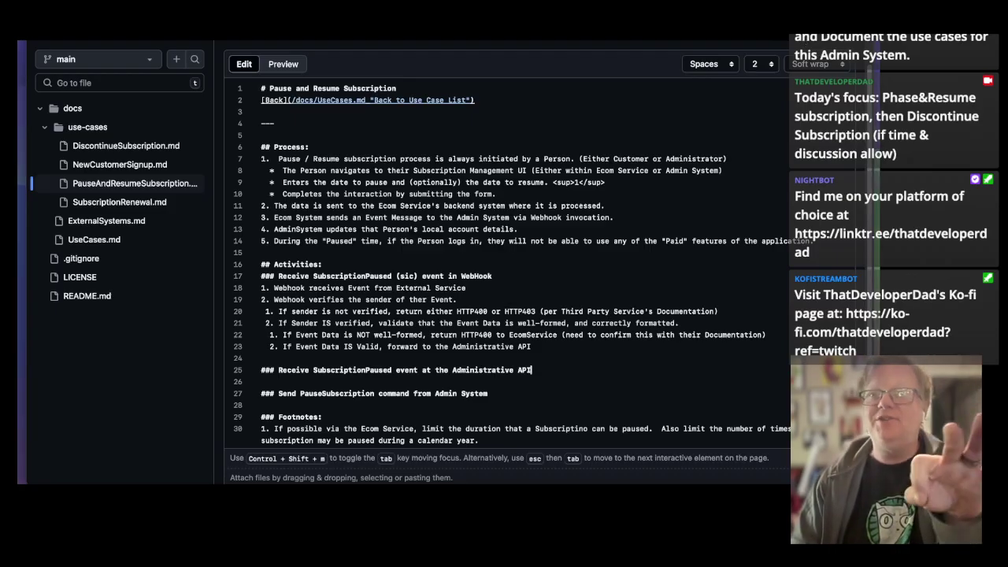
Commit the changes directly to the main branch with the message "Update PauseAndResumeSubscription.md" and look over the rendered page.
{"action": "key", "text": "super+s"}
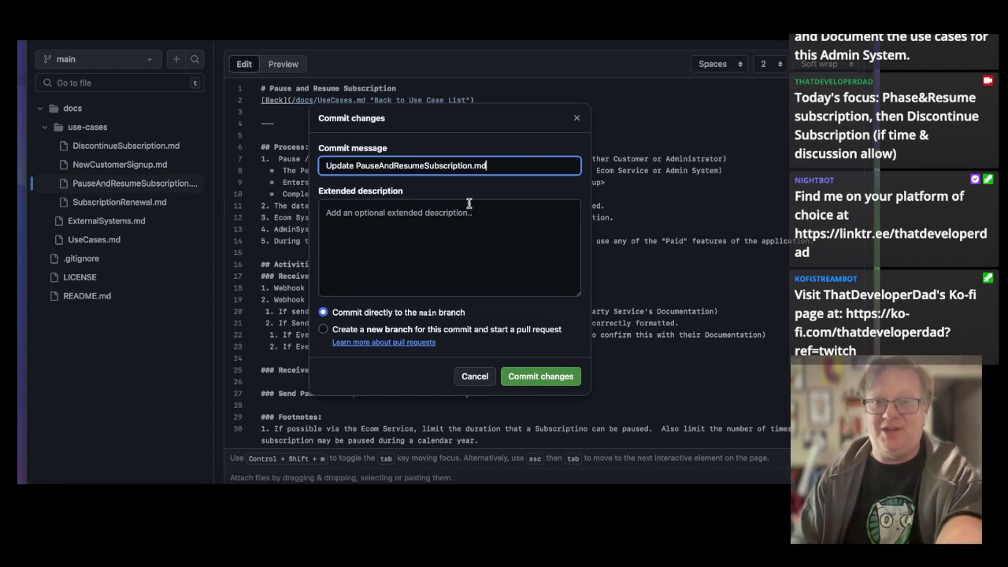
{"action": "left_click", "coordinate": [540, 376]}
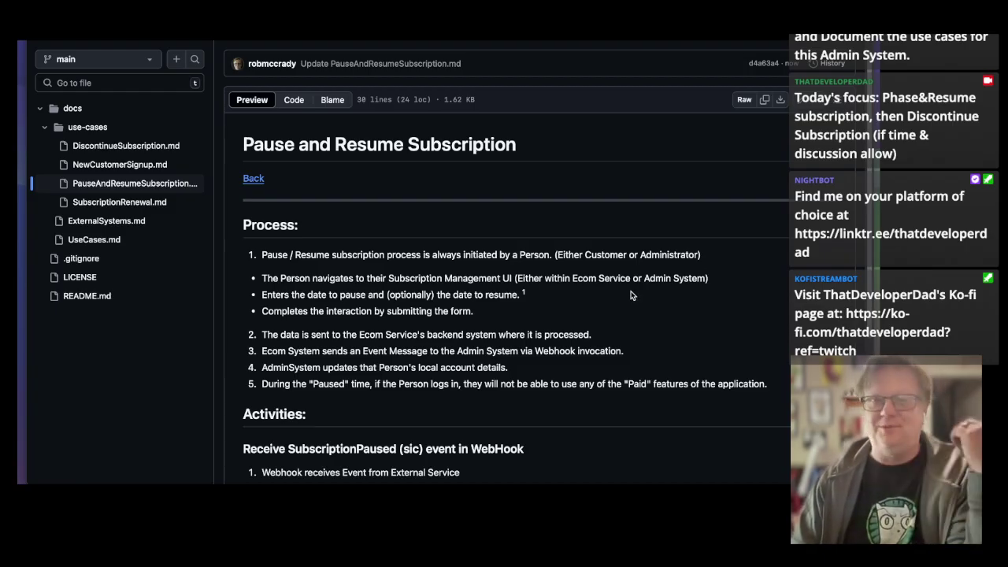
{"action": "scroll", "coordinate": [630, 295], "scroll_direction": "down", "scroll_amount": 3}
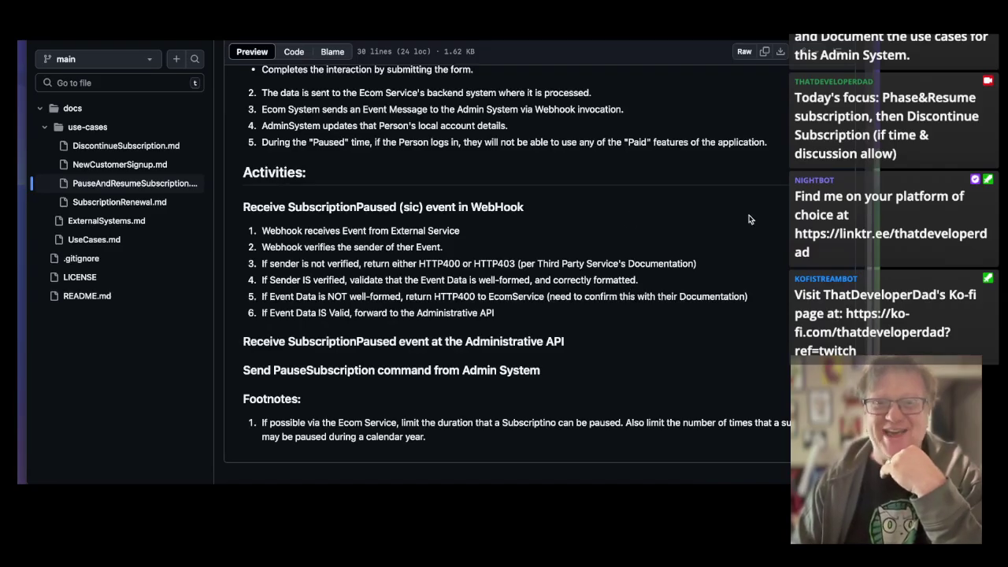
{"action": "scroll", "coordinate": [748, 219], "scroll_direction": "up", "scroll_amount": 4}
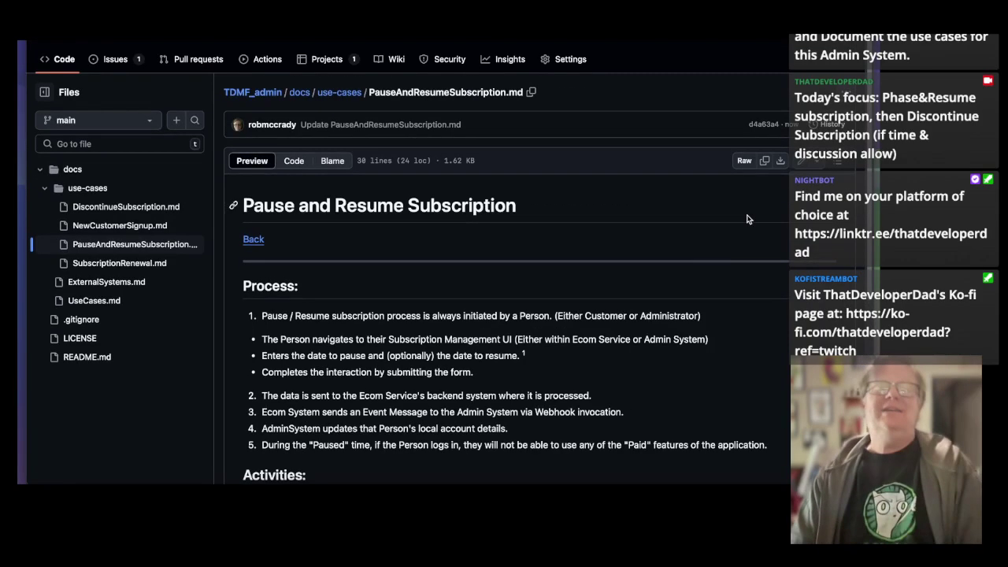